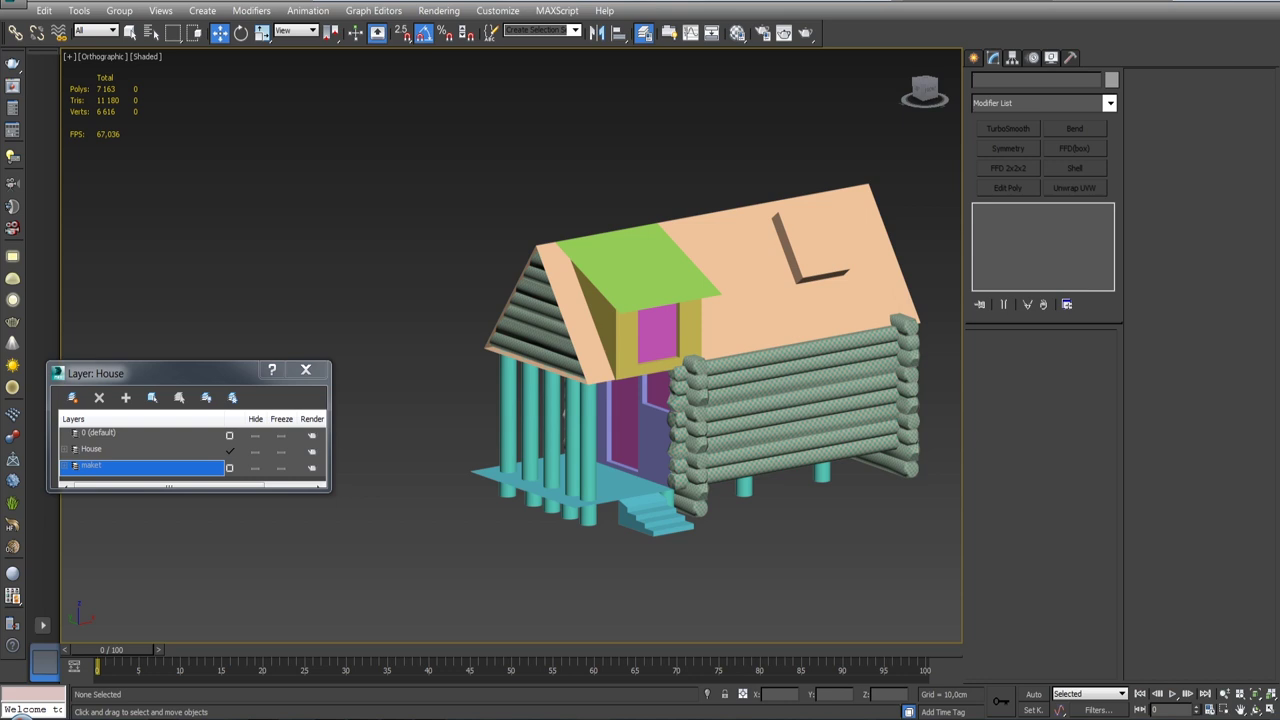
Step: Clone a wall log as an instance, brevno_051, dragging the copy out to the left
{"action": "mouse_move", "coordinate": [692, 455]}
{"action": "middle_mouse_down", "text": "alt"}
{"action": "mouse_move", "coordinate": [610, 430]}
{"action": "mouse_move", "coordinate": [688, 420]}
{"action": "middle_mouse_up", "text": "alt"}
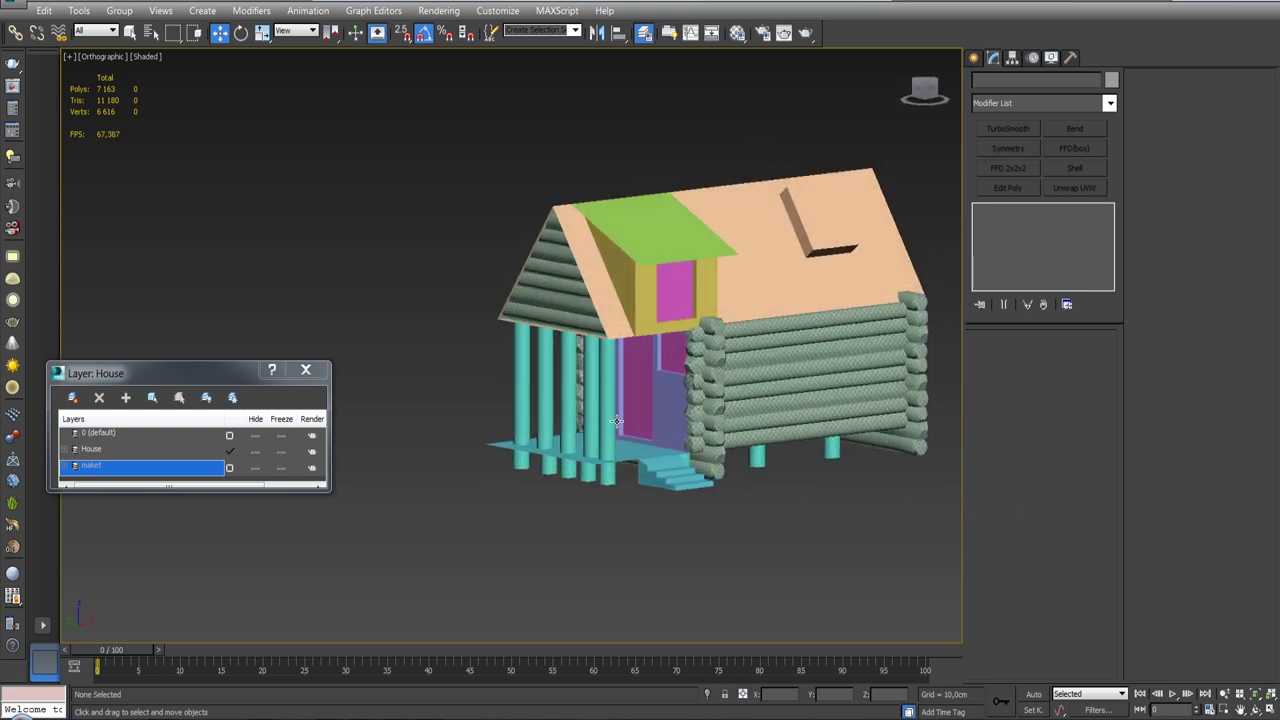
{"action": "scroll", "coordinate": [636, 412], "scroll_direction": "up", "scroll_amount": 2}
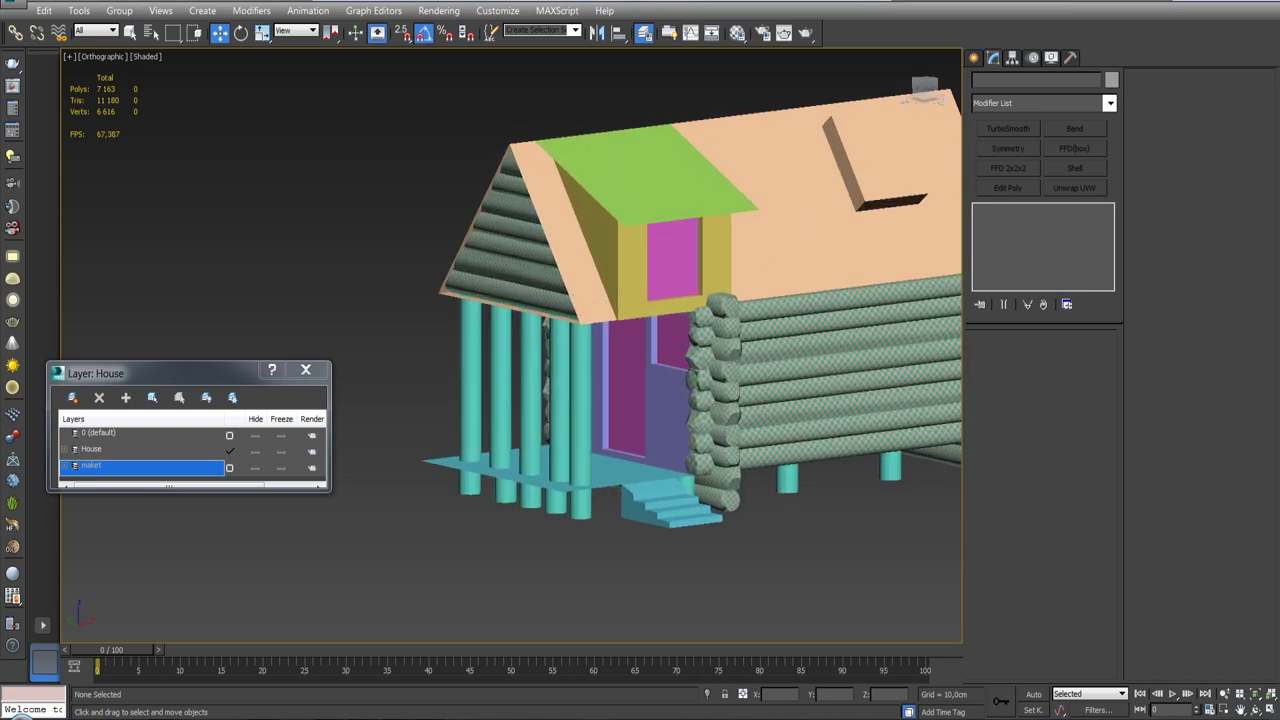
{"action": "left_click", "coordinate": [762, 385]}
{"action": "middle_click_drag", "start_coordinate": [797, 393], "coordinate": [800, 392], "text": "alt"}
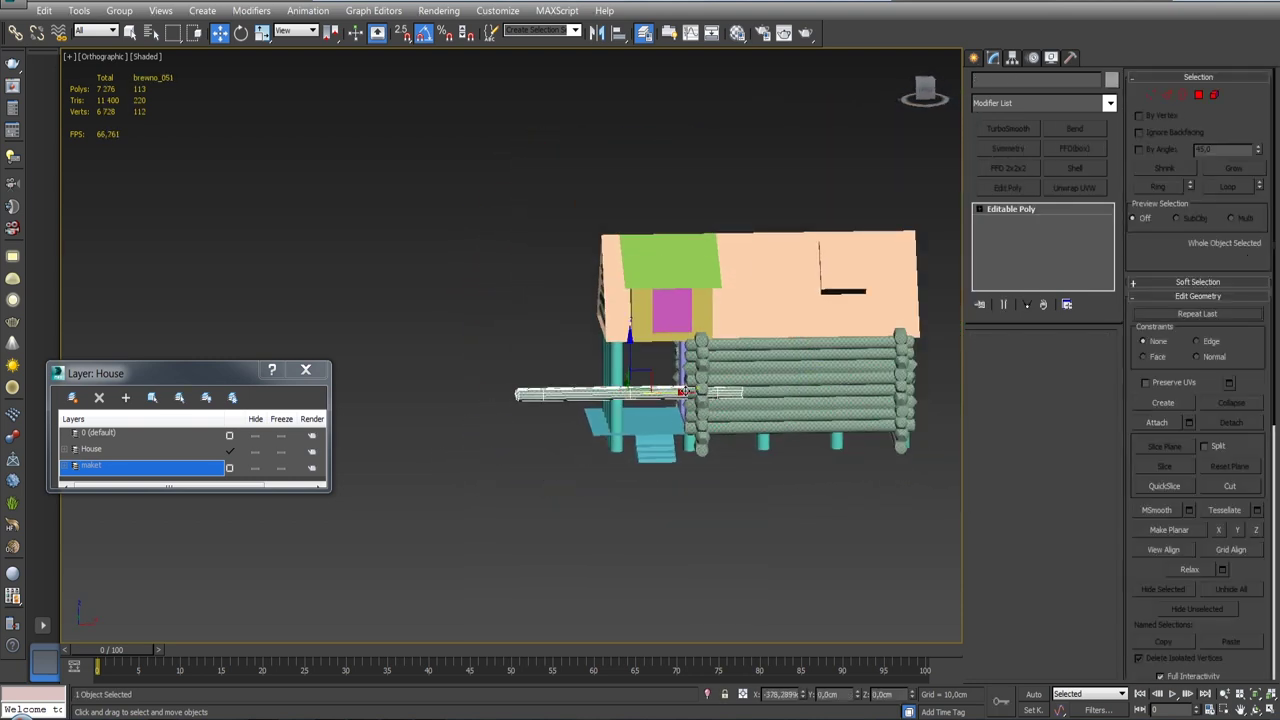
{"action": "left_click_drag", "start_coordinate": [850, 390], "coordinate": [555, 392], "text": "shift"}
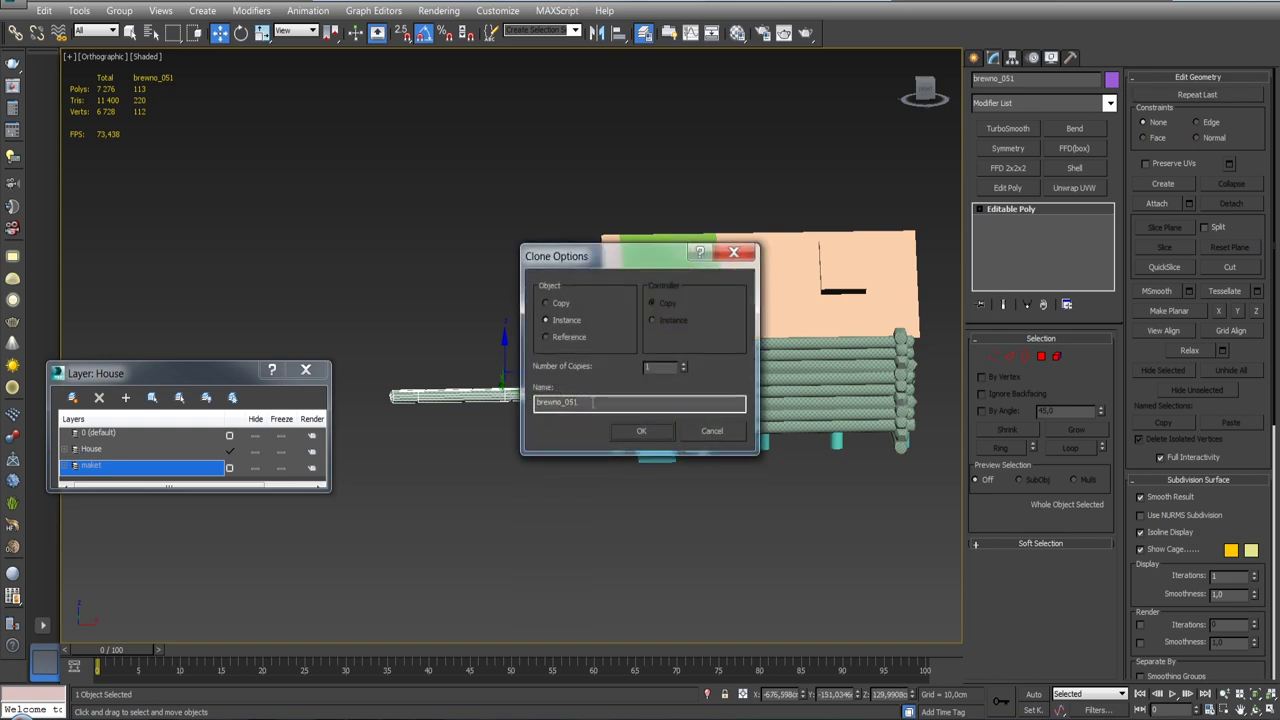
{"action": "left_click", "coordinate": [641, 431]}
Step: Rotate brevno_051 by 90° so it stands upright beside the porch
{"action": "key", "text": "e"}
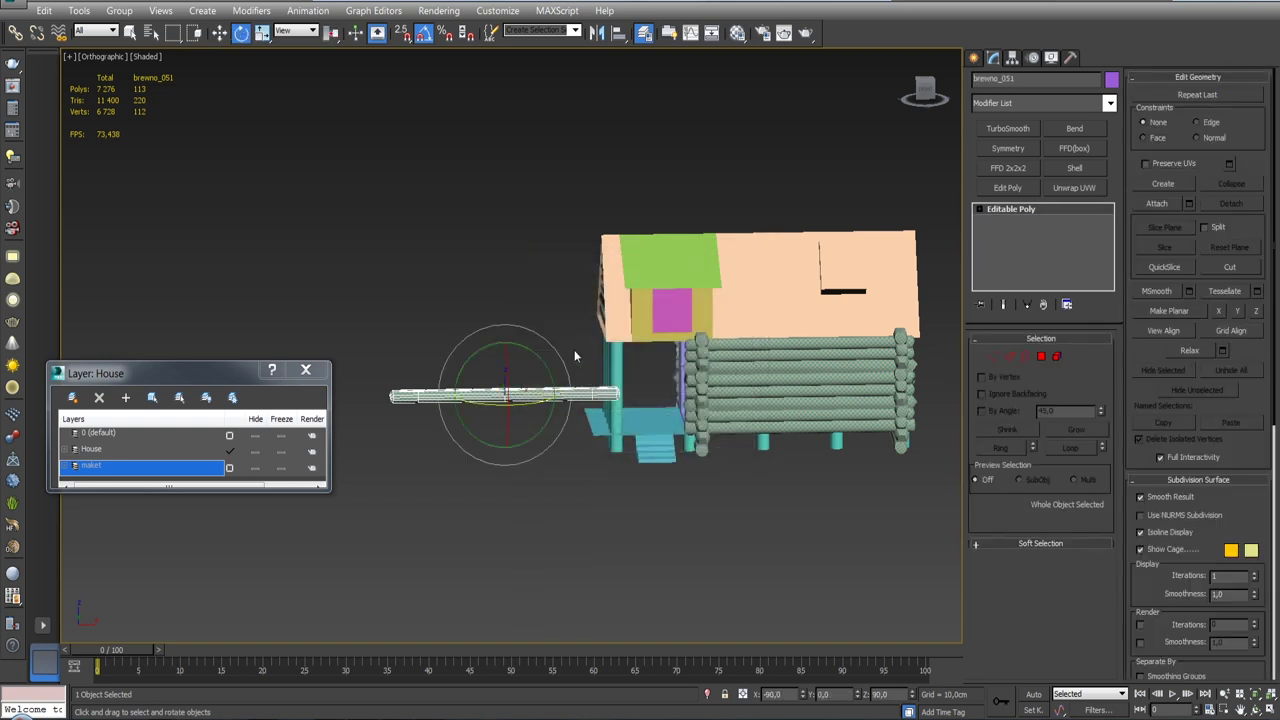
{"action": "left_click_drag", "start_coordinate": [530, 352], "coordinate": [658, 377]}
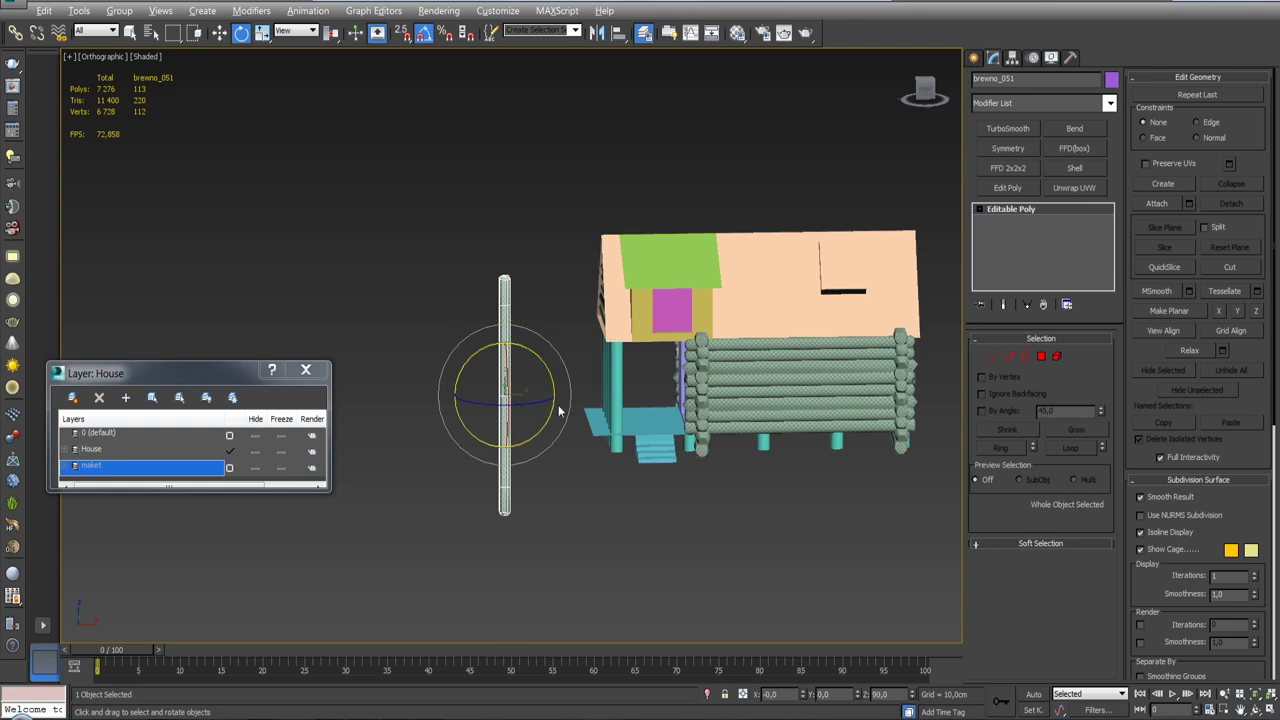
{"action": "middle_click_drag", "start_coordinate": [658, 377], "coordinate": [576, 408], "text": "alt"}
{"action": "key", "text": "w"}
{"action": "scroll", "coordinate": [576, 408], "scroll_direction": "up", "scroll_amount": 2}
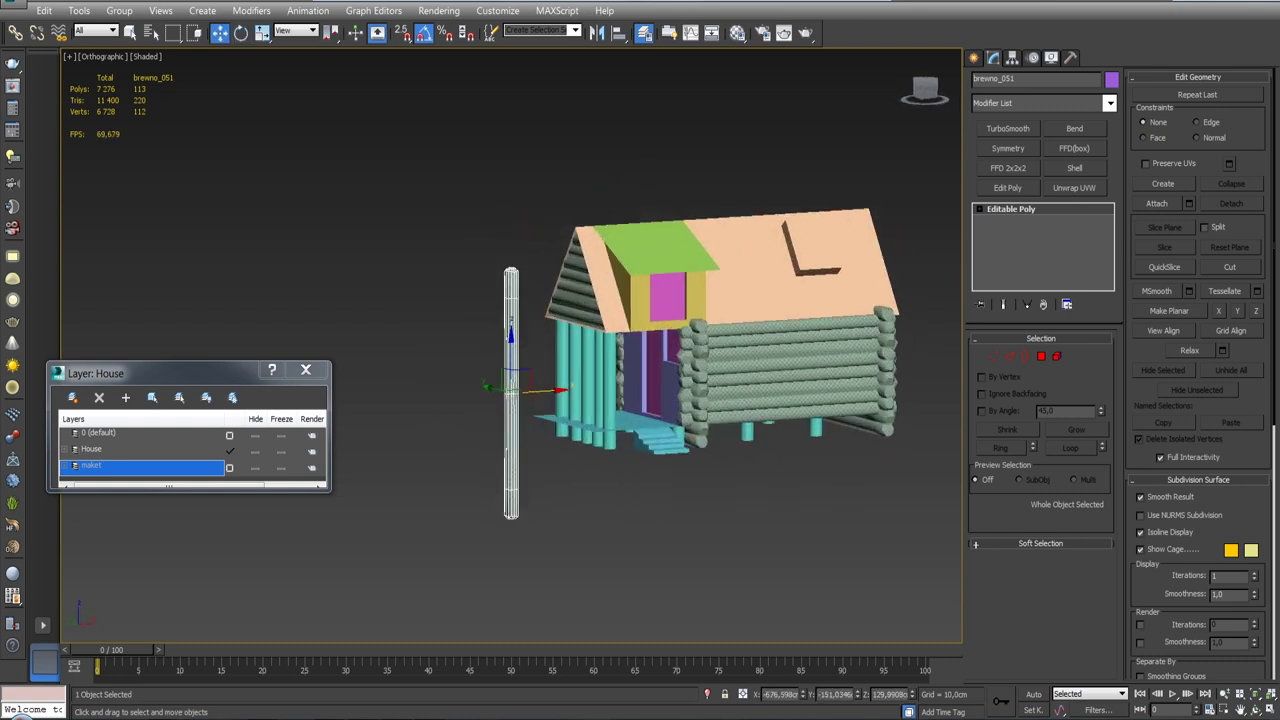
{"action": "scroll", "coordinate": [576, 408], "scroll_direction": "up", "scroll_amount": 4}
{"action": "middle_click_drag", "start_coordinate": [567, 374], "coordinate": [606, 327], "text": "alt"}
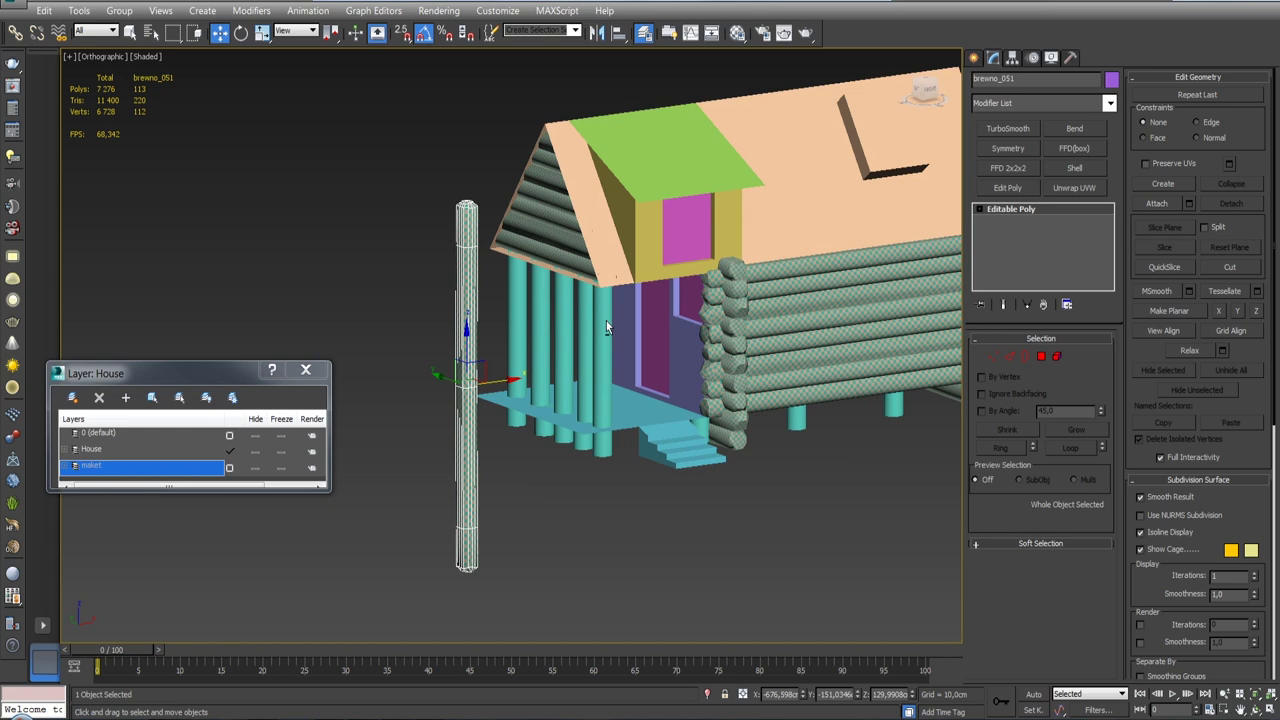
Step: Align brevno_051 to a porch column on X and Y, using Center to Center
{"action": "left_click", "coordinate": [618, 32]}
{"action": "left_click", "coordinate": [603, 374]}
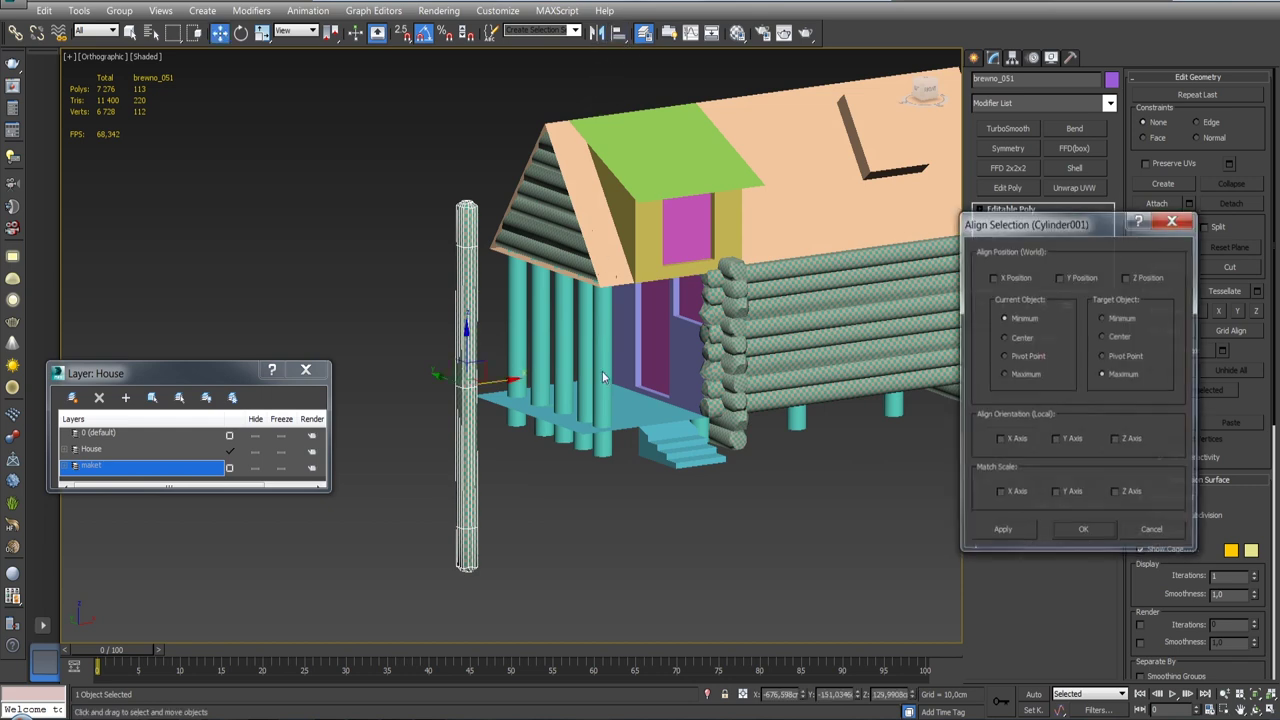
{"action": "left_click", "coordinate": [1002, 281]}
{"action": "left_click", "coordinate": [1074, 283]}
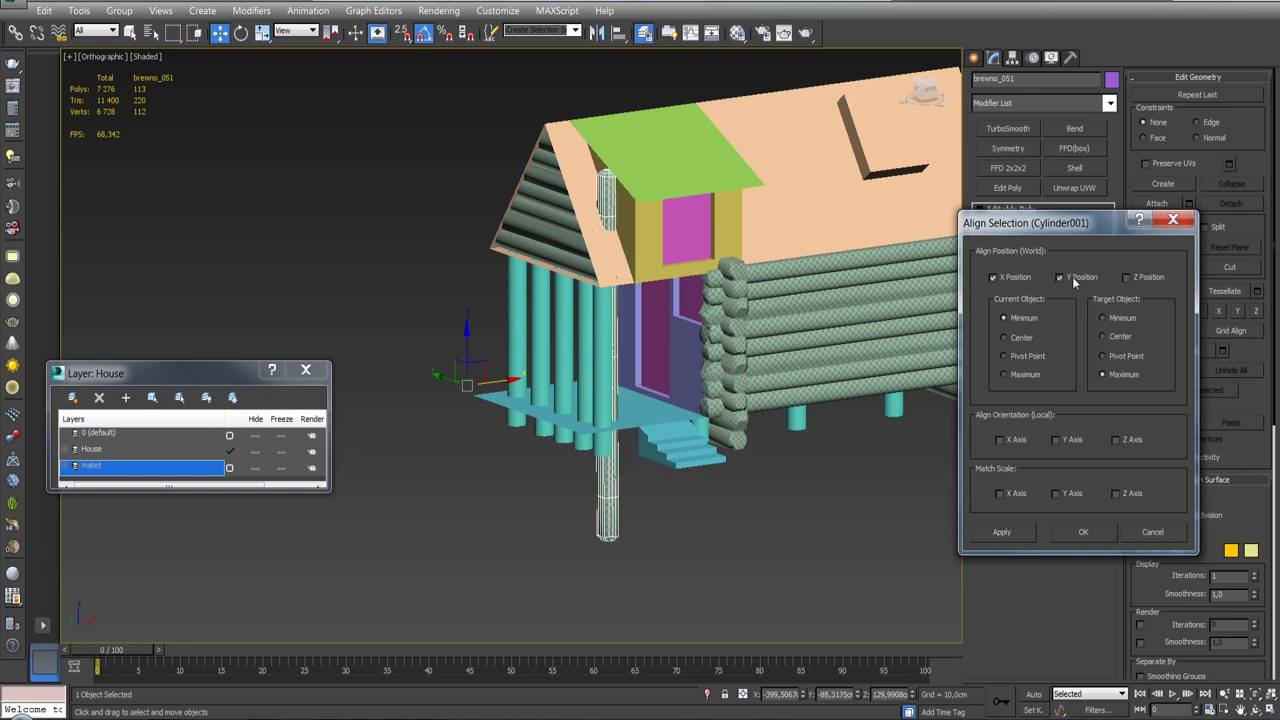
{"action": "left_click", "coordinate": [1050, 338]}
{"action": "left_click", "coordinate": [1108, 338]}
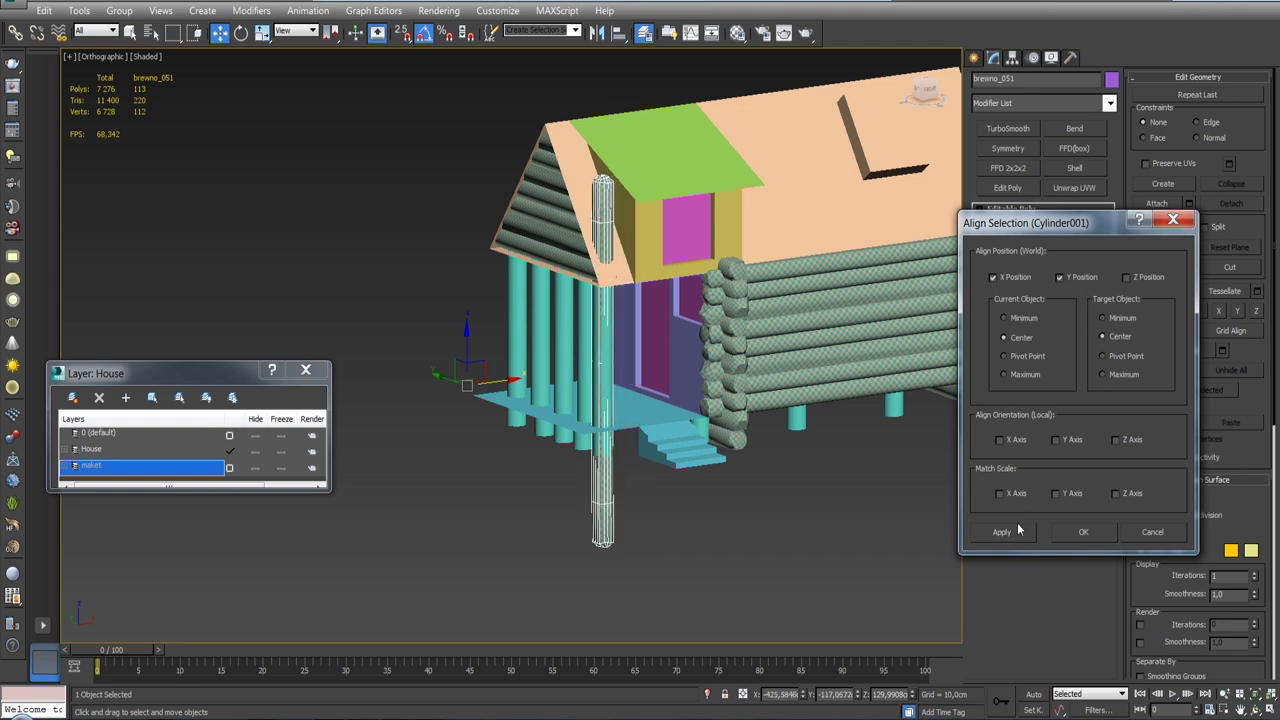
{"action": "left_click", "coordinate": [1083, 531]}
Step: Orbit, pan and zoom around the porch to check the post beside the columns
{"action": "mouse_move", "coordinate": [860, 440]}
{"action": "middle_mouse_down", "text": "alt"}
{"action": "mouse_move", "coordinate": [677, 429]}
{"action": "mouse_move", "coordinate": [716, 400]}
{"action": "middle_mouse_up", "text": "alt"}
{"action": "scroll", "coordinate": [642, 395], "scroll_direction": "up", "scroll_amount": 5}
{"action": "scroll", "coordinate": [700, 400], "scroll_direction": "down", "scroll_amount": 5}
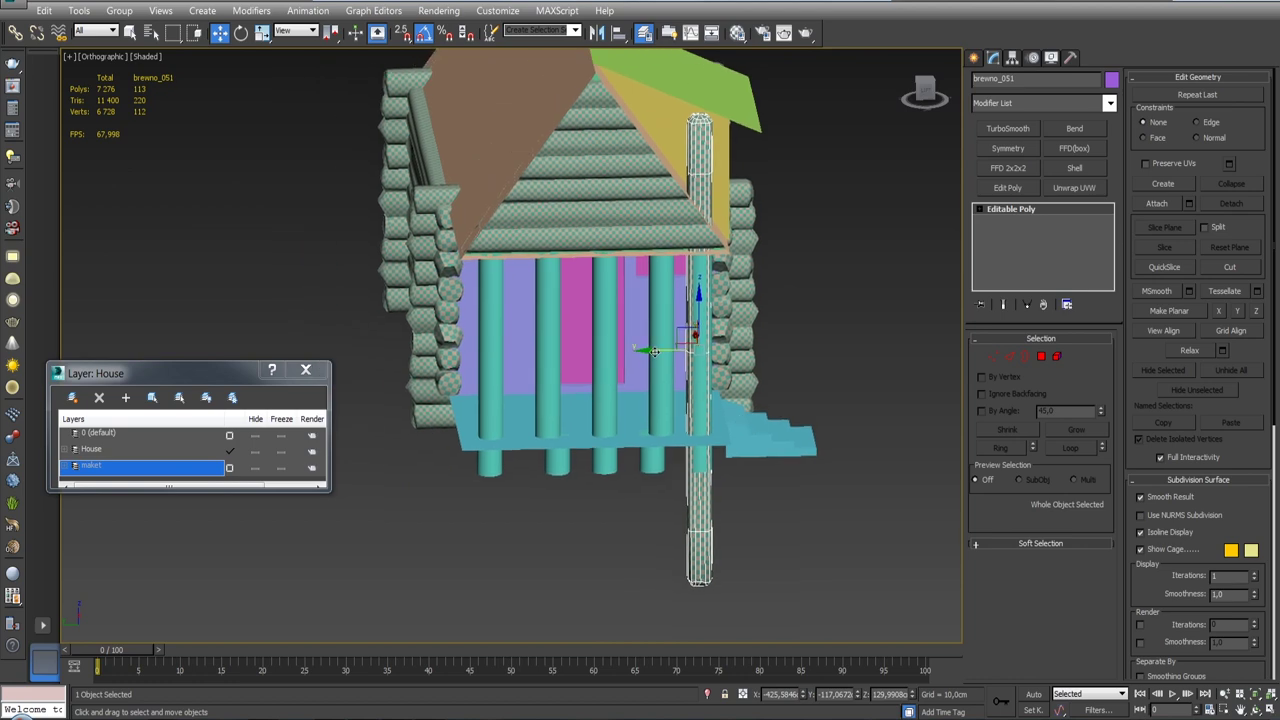
{"action": "scroll", "coordinate": [653, 350], "scroll_direction": "up", "scroll_amount": 5}
{"action": "mouse_move", "coordinate": [629, 300]}
{"action": "middle_mouse_down", "text": "alt"}
{"action": "mouse_move", "coordinate": [634, 314]}
{"action": "mouse_move", "coordinate": [640, 295]}
{"action": "middle_mouse_up", "text": "alt"}
{"action": "scroll", "coordinate": [662, 310], "scroll_direction": "down", "scroll_amount": 3}
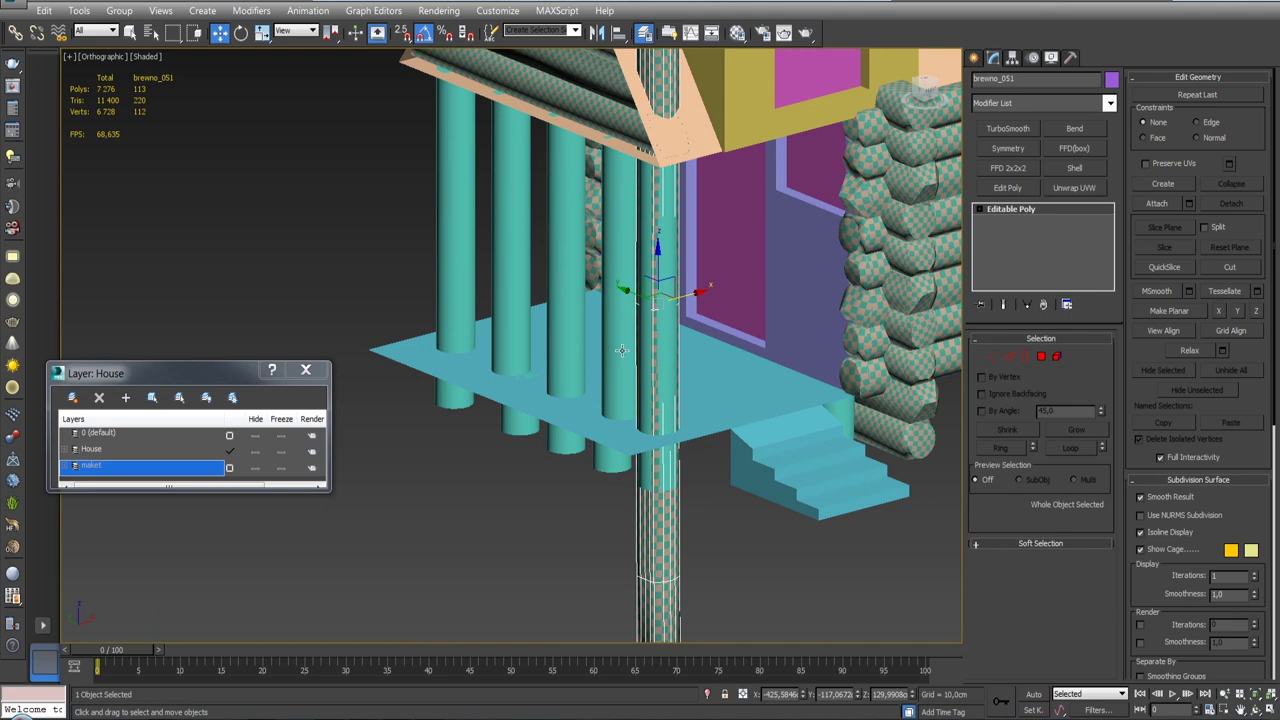
{"action": "scroll", "coordinate": [700, 350], "scroll_direction": "down", "scroll_amount": 1}
{"action": "scroll", "coordinate": [729, 337], "scroll_direction": "down", "scroll_amount": 3}
{"action": "mouse_move", "coordinate": [729, 337]}
{"action": "middle_mouse_down", "text": "alt"}
{"action": "mouse_move", "coordinate": [714, 300]}
{"action": "mouse_move", "coordinate": [674, 286]}
{"action": "mouse_move", "coordinate": [555, 365]}
{"action": "mouse_move", "coordinate": [702, 365]}
{"action": "mouse_move", "coordinate": [644, 365]}
{"action": "middle_mouse_up", "text": "alt"}
{"action": "scroll", "coordinate": [685, 355], "scroll_direction": "up", "scroll_amount": 3}
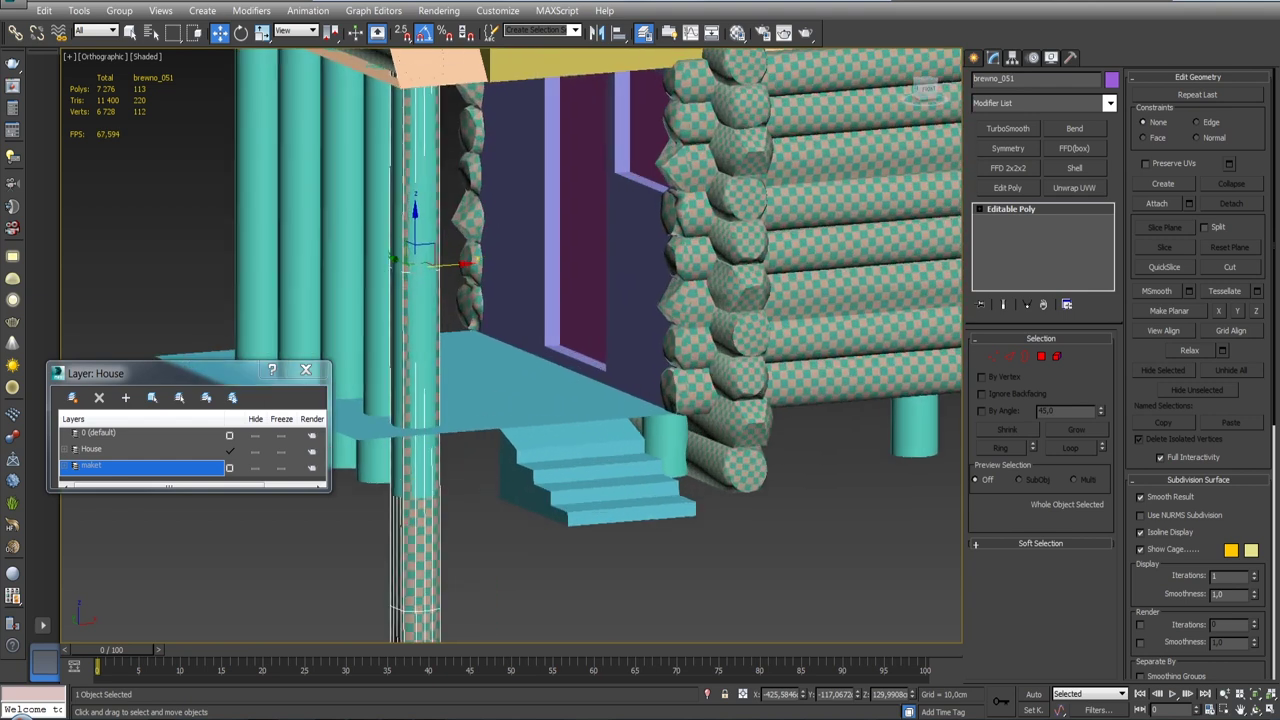
{"action": "scroll", "coordinate": [733, 288], "scroll_direction": "up", "scroll_amount": 2}
{"action": "middle_click_drag", "start_coordinate": [755, 327], "coordinate": [755, 404]}
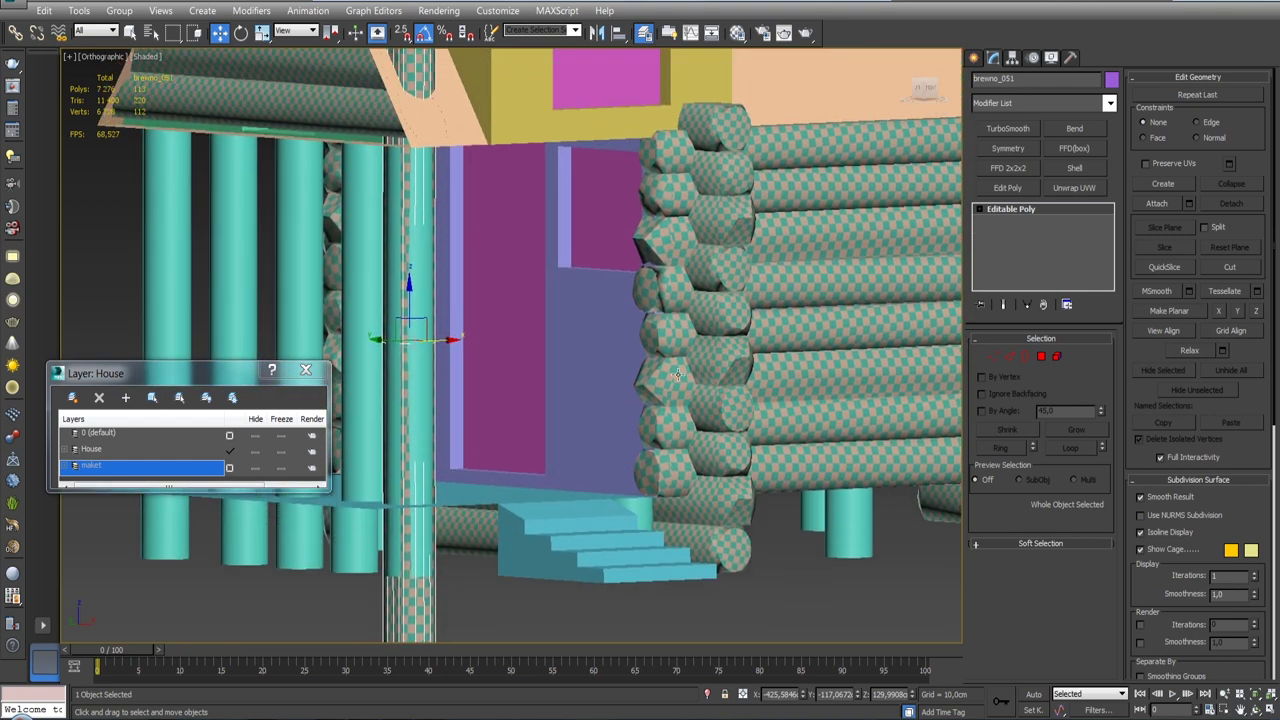
{"action": "scroll", "coordinate": [660, 345], "scroll_direction": "down", "scroll_amount": 2}
{"action": "scroll", "coordinate": [650, 300], "scroll_direction": "down", "scroll_amount": 2}
{"action": "scroll", "coordinate": [690, 295], "scroll_direction": "down", "scroll_amount": 1}
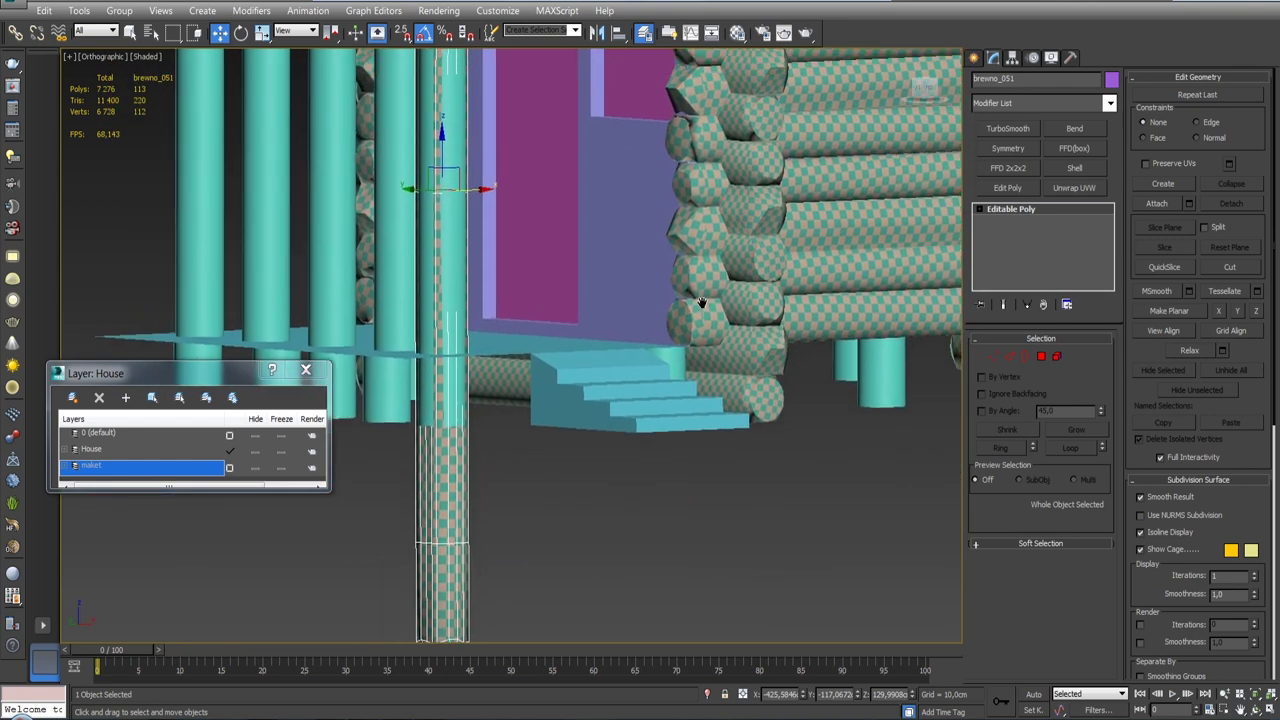
{"action": "scroll", "coordinate": [600, 360], "scroll_direction": "down", "scroll_amount": 2}
{"action": "middle_click_drag", "start_coordinate": [592, 366], "coordinate": [610, 330], "text": "alt"}
Step: Restore an earlier view and clone another wall log as brevno_052
{"action": "key", "text": "shift+z"}
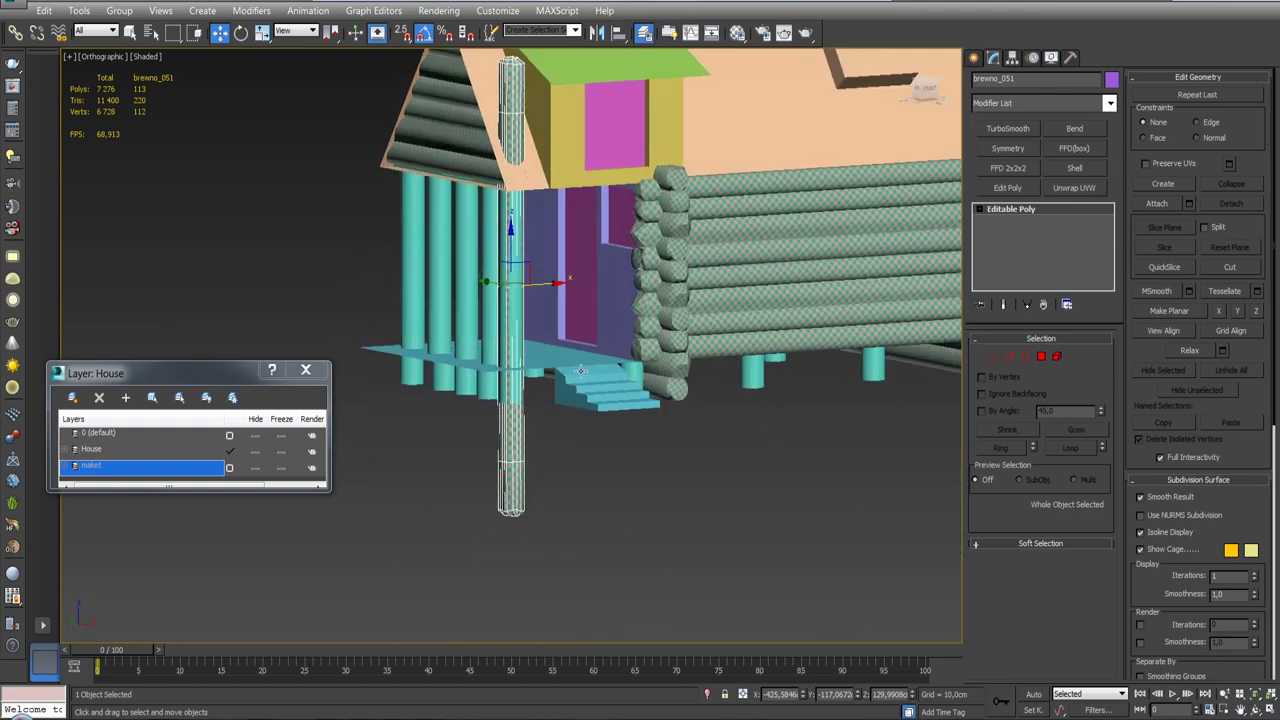
{"action": "key", "text": "shift+z"}
{"action": "key", "text": "shift+z"}
{"action": "key", "text": "shift+z"}
{"action": "left_click", "coordinate": [638, 345]}
{"action": "key", "text": "shift+z"}
{"action": "key", "text": "shift+z"}
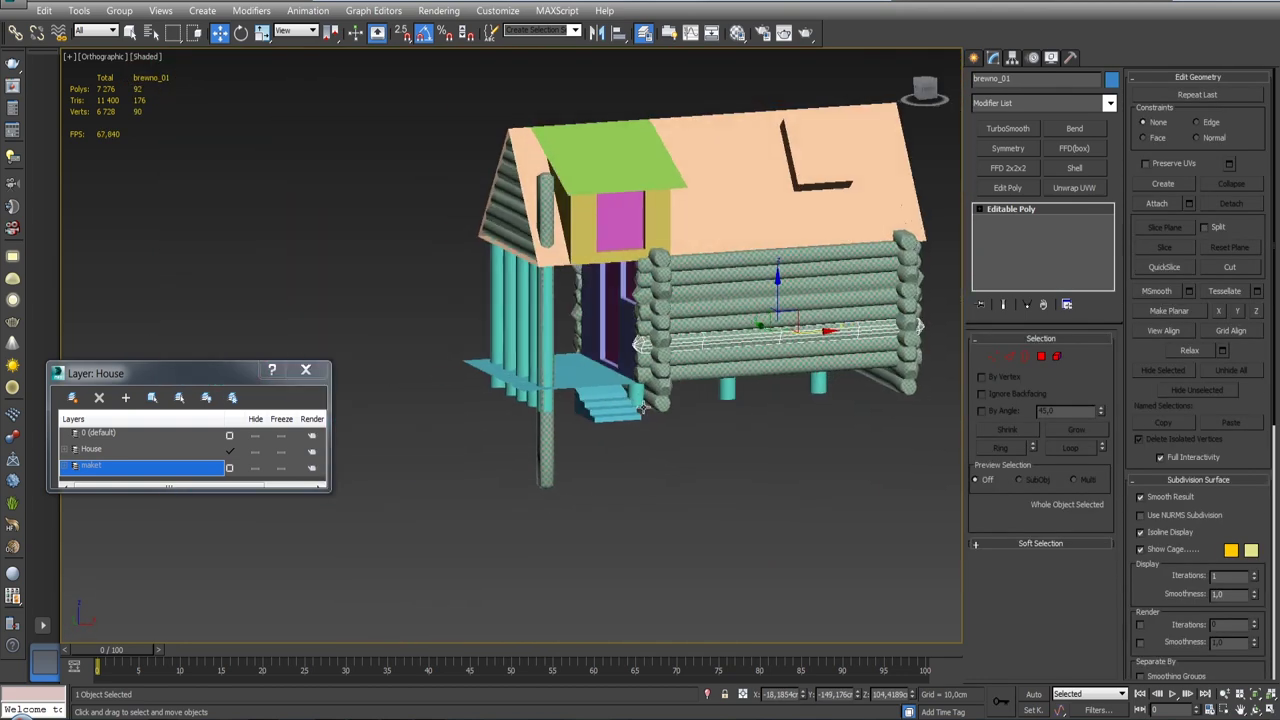
{"action": "left_click_drag", "start_coordinate": [820, 336], "coordinate": [532, 362], "text": "shift"}
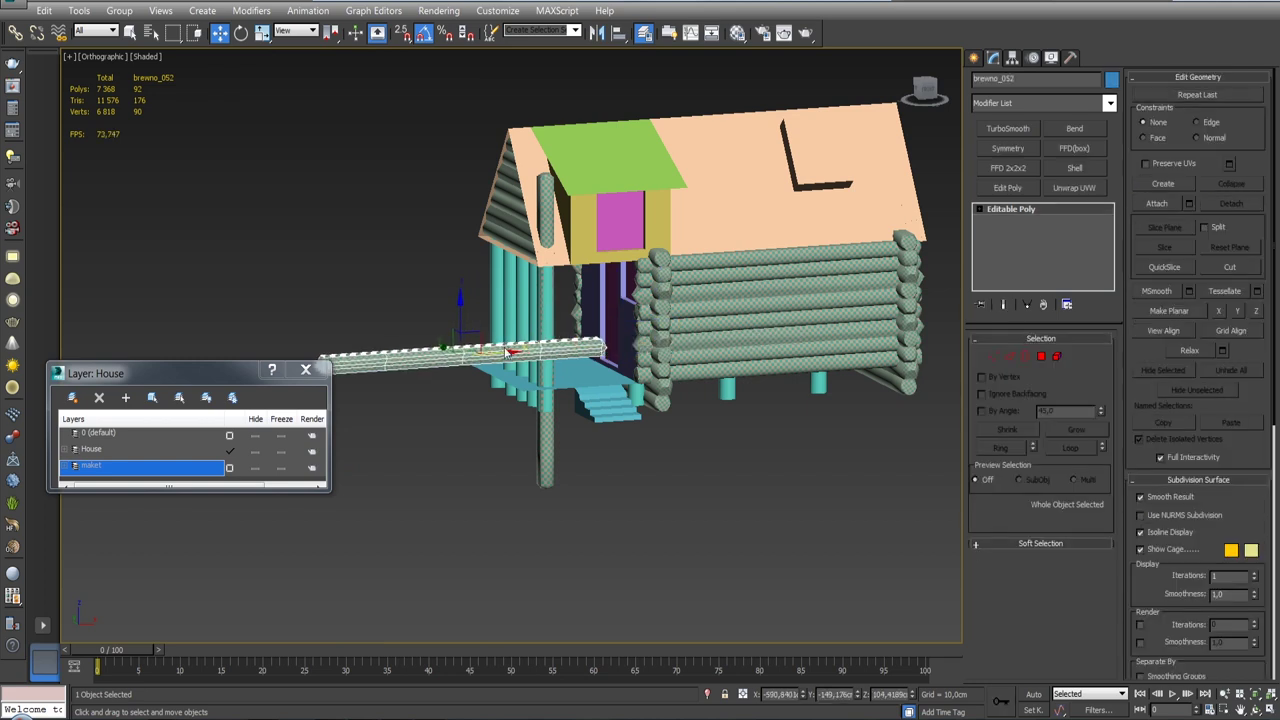
{"action": "left_click", "coordinate": [641, 430]}
Step: Rotate brevno_052 to stand upright
{"action": "key", "text": "e"}
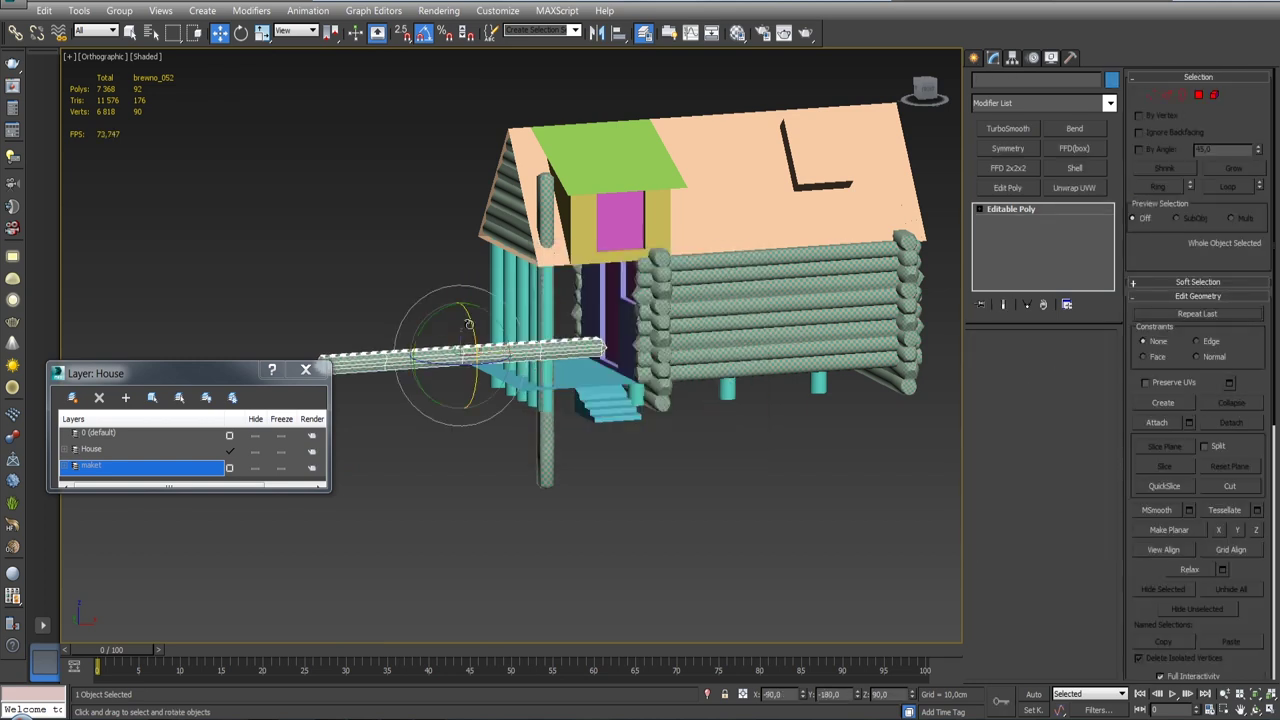
{"action": "mouse_move", "coordinate": [432, 318]}
{"action": "left_mouse_down"}
{"action": "mouse_move", "coordinate": [494, 258]}
{"action": "mouse_move", "coordinate": [530, 252]}
{"action": "left_mouse_up"}
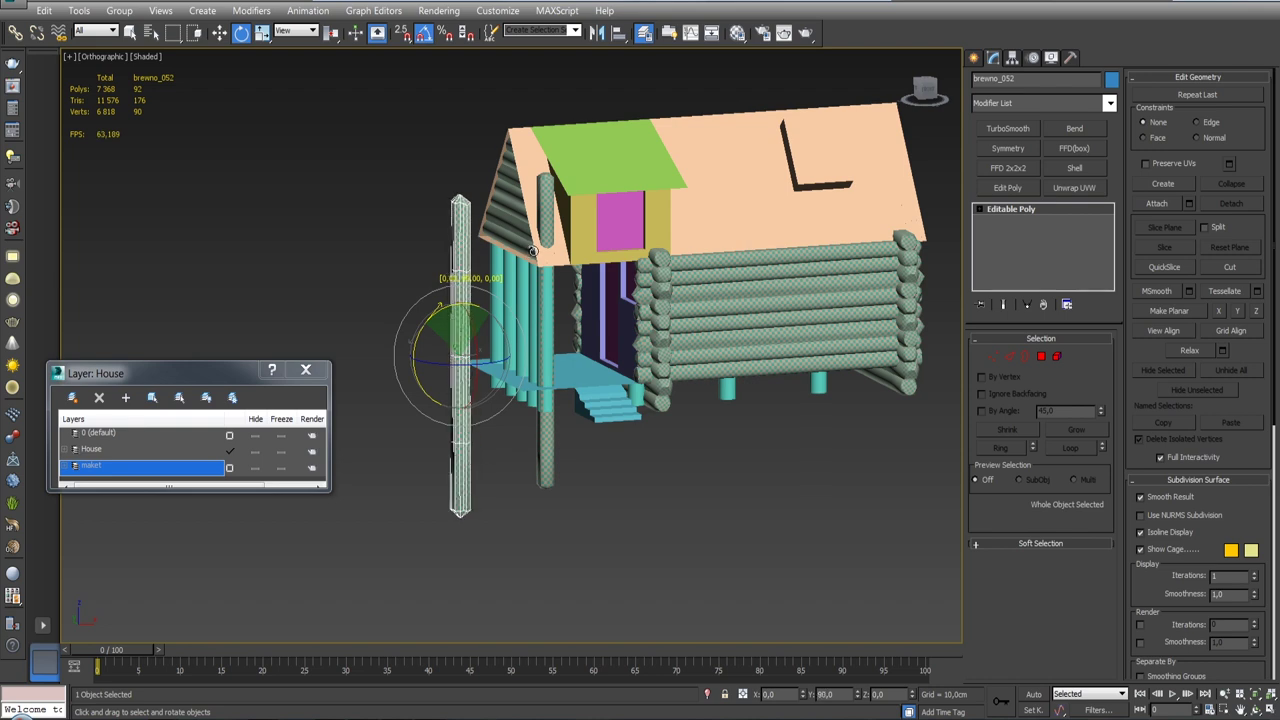
{"action": "mouse_move", "coordinate": [530, 252]}
{"action": "middle_mouse_down", "text": "alt"}
{"action": "mouse_move", "coordinate": [527, 357]}
{"action": "mouse_move", "coordinate": [778, 393]}
{"action": "middle_mouse_up", "text": "alt"}
{"action": "key", "text": "w"}
Step: Align brevno_052 to porch column Cylinder002, then view the porch from lower angles
{"action": "left_click", "coordinate": [618, 32]}
{"action": "left_click", "coordinate": [432, 375]}
{"action": "left_click", "coordinate": [1060, 278]}
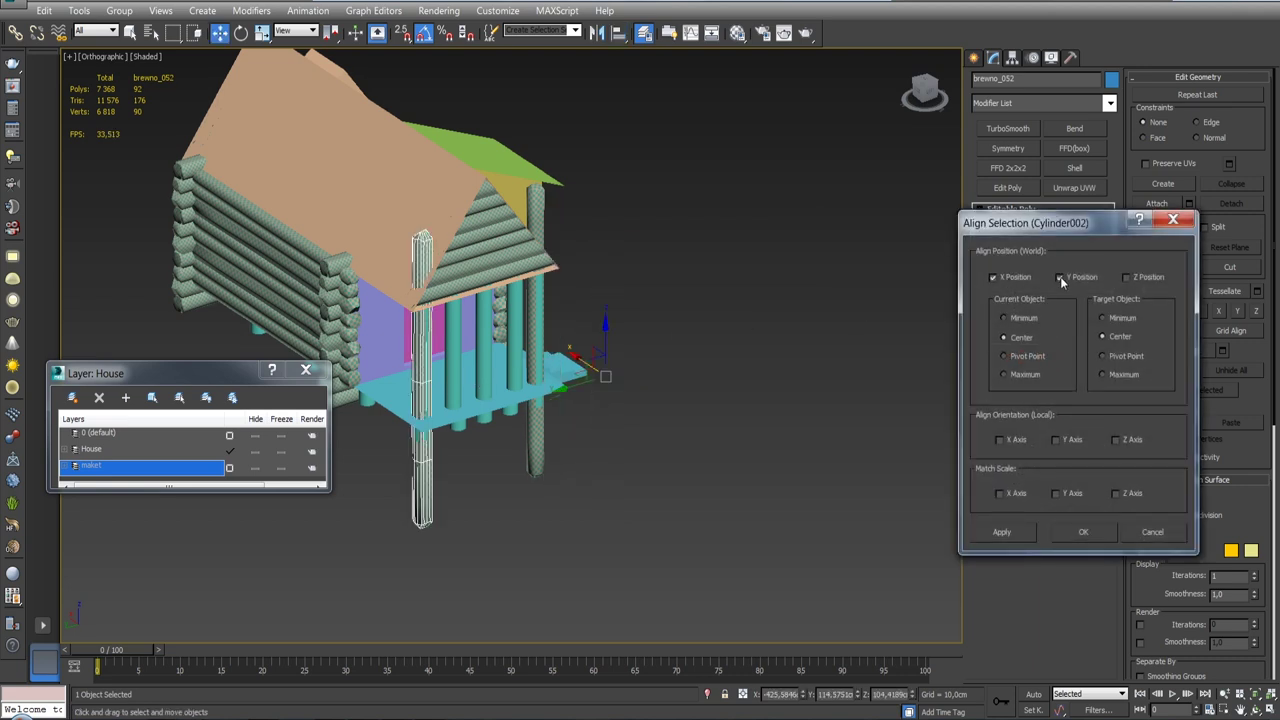
{"action": "left_click", "coordinate": [1083, 531]}
{"action": "mouse_move", "coordinate": [818, 436]}
{"action": "middle_mouse_down", "text": "alt"}
{"action": "mouse_move", "coordinate": [732, 424]}
{"action": "mouse_move", "coordinate": [779, 401]}
{"action": "mouse_move", "coordinate": [736, 416]}
{"action": "mouse_move", "coordinate": [893, 411]}
{"action": "mouse_move", "coordinate": [870, 371]}
{"action": "middle_mouse_up", "text": "alt"}
{"action": "mouse_move", "coordinate": [654, 333]}
{"action": "middle_mouse_down", "text": "alt"}
{"action": "mouse_move", "coordinate": [600, 336]}
{"action": "mouse_move", "coordinate": [680, 320]}
{"action": "mouse_move", "coordinate": [651, 303]}
{"action": "middle_mouse_up", "text": "alt"}
{"action": "middle_click_drag", "start_coordinate": [855, 318], "coordinate": [760, 277], "text": "alt"}
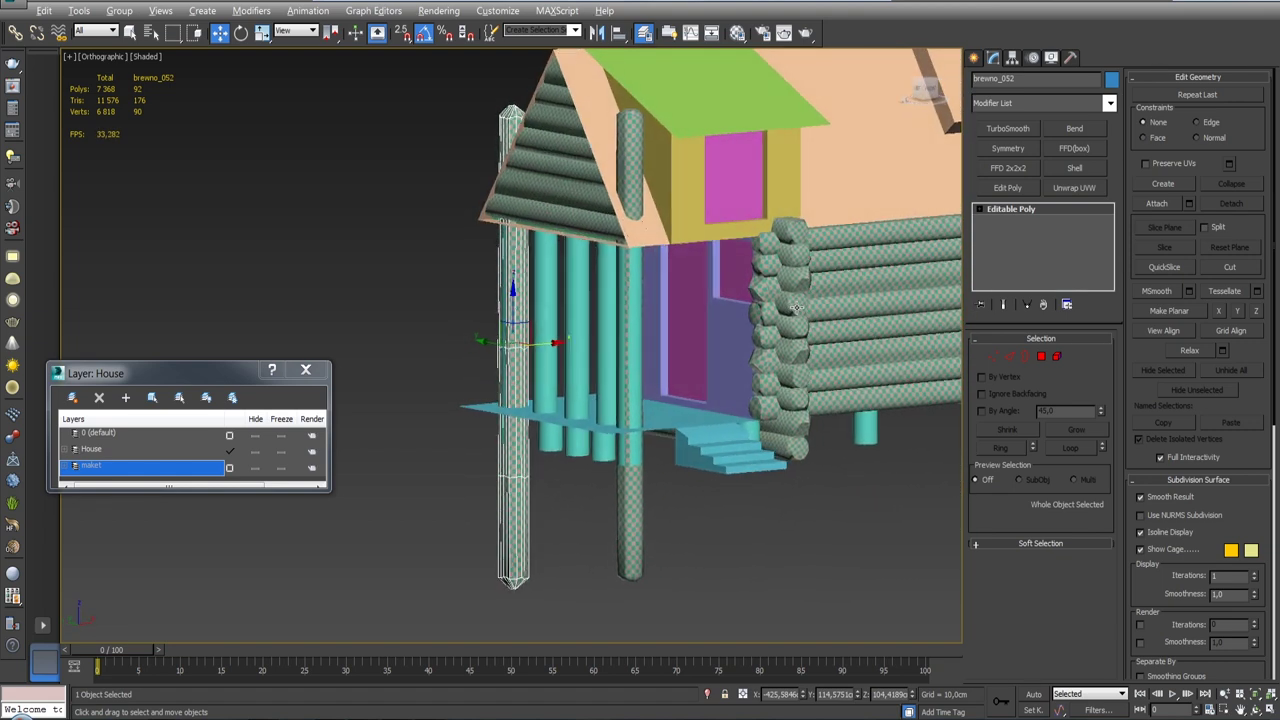
{"action": "scroll", "coordinate": [760, 277], "scroll_direction": "up", "scroll_amount": 2}
Step: Clone a corner wall log as a third copy, brevno_053
{"action": "scroll", "coordinate": [760, 277], "scroll_direction": "up", "scroll_amount": 1}
{"action": "left_click", "coordinate": [759, 274]}
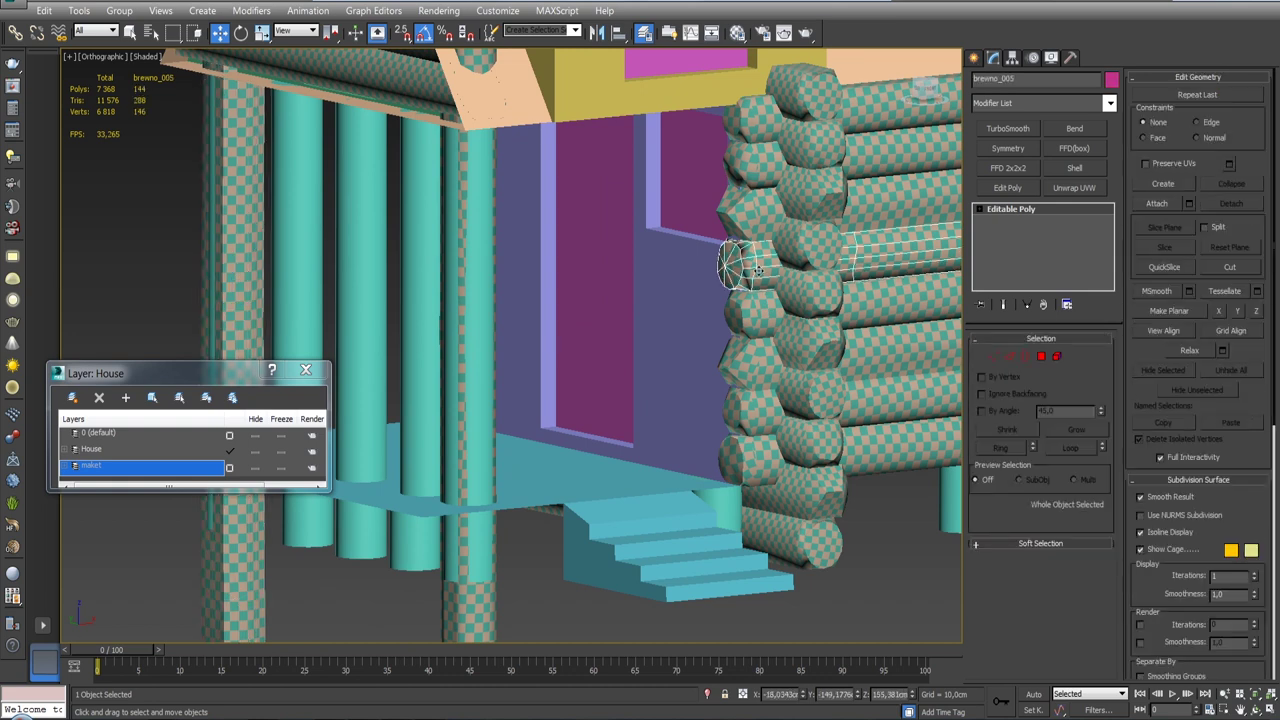
{"action": "scroll", "coordinate": [759, 270], "scroll_direction": "down", "scroll_amount": 5}
{"action": "middle_click_drag", "start_coordinate": [759, 270], "coordinate": [800, 265], "text": "alt"}
{"action": "left_click_drag", "start_coordinate": [797, 258], "coordinate": [437, 287], "text": "shift"}
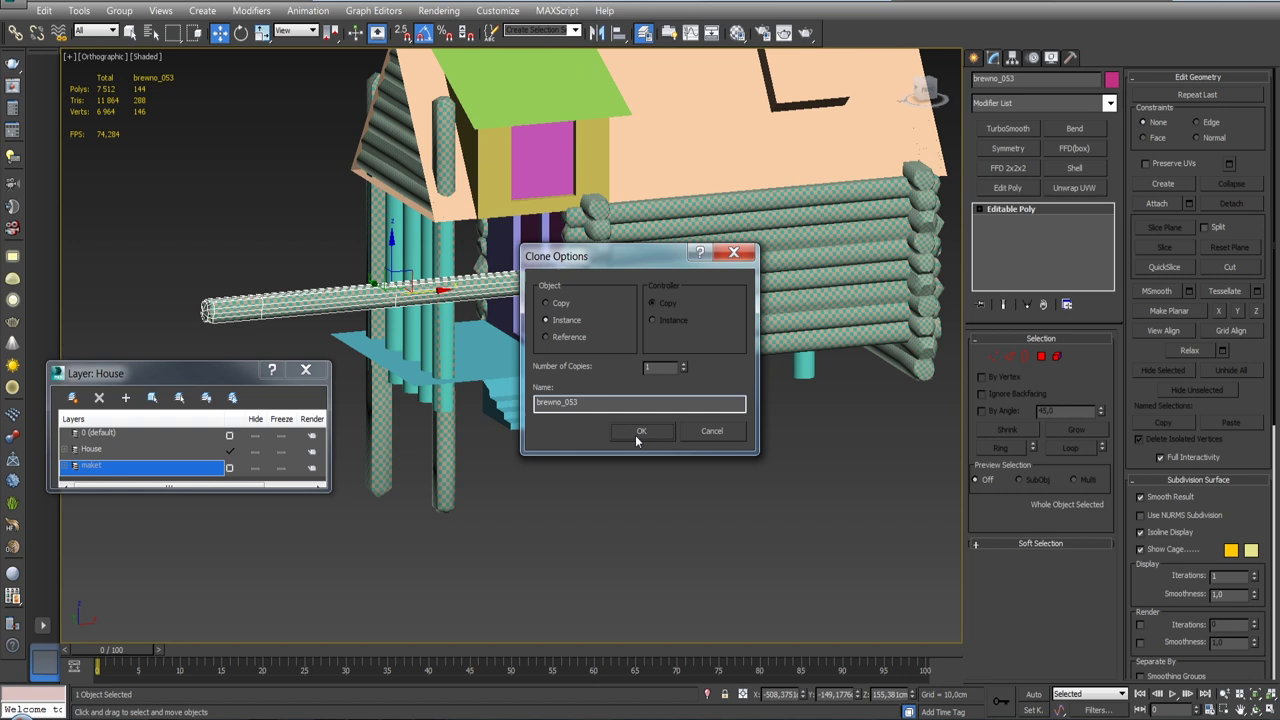
{"action": "left_click", "coordinate": [636, 438]}
Step: Rotate brevno_053 upright with X 90°, Y 90° and Z 0°
{"action": "key", "text": "e"}
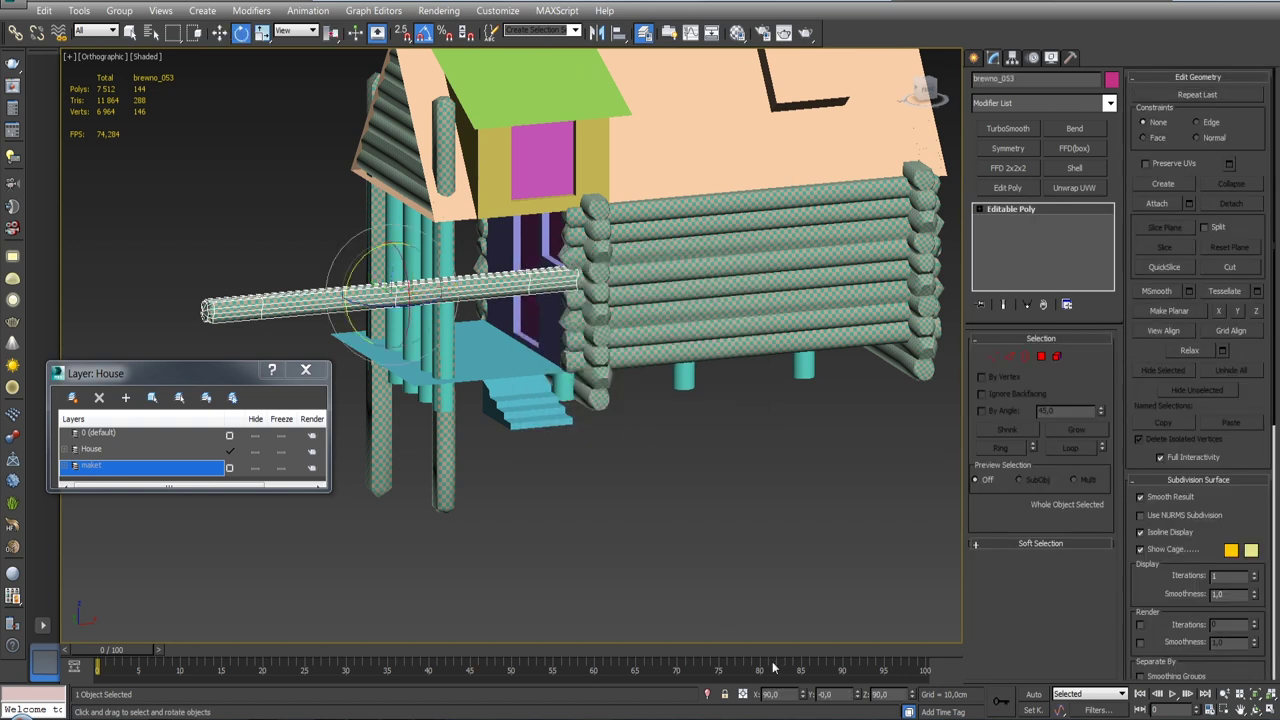
{"action": "double_click", "coordinate": [822, 694]}
{"action": "type", "text": "90"}
{"action": "key", "text": "Return"}
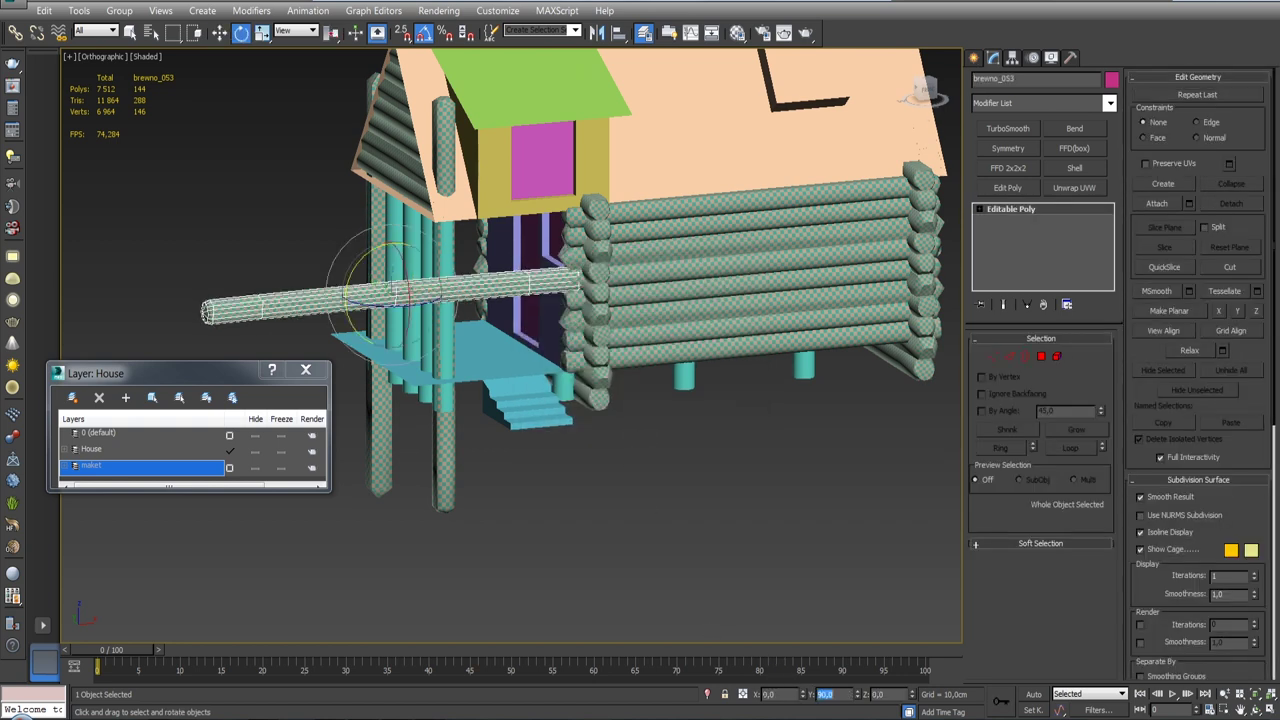
{"action": "double_click", "coordinate": [770, 694]}
{"action": "type", "text": "90"}
{"action": "key", "text": "Return"}
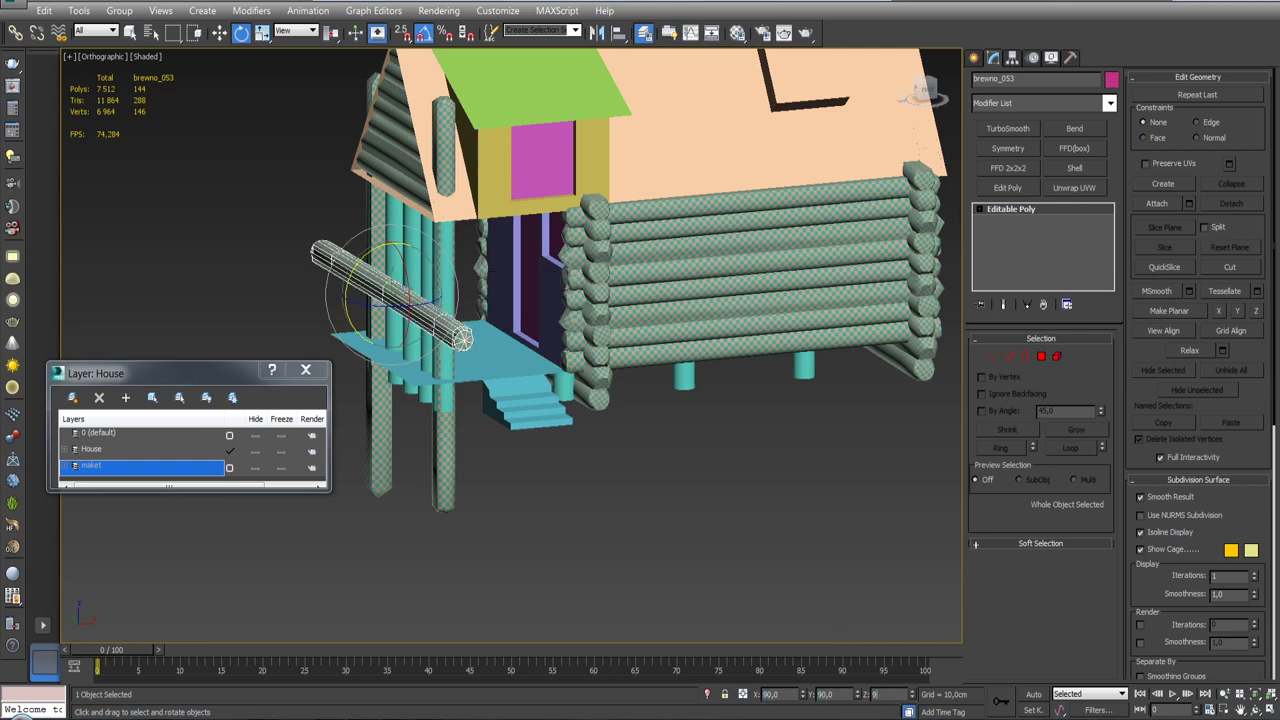
{"action": "type", "text": "0"}
{"action": "key", "text": "Return"}
{"action": "left_click_drag", "start_coordinate": [352, 273], "coordinate": [465, 196]}
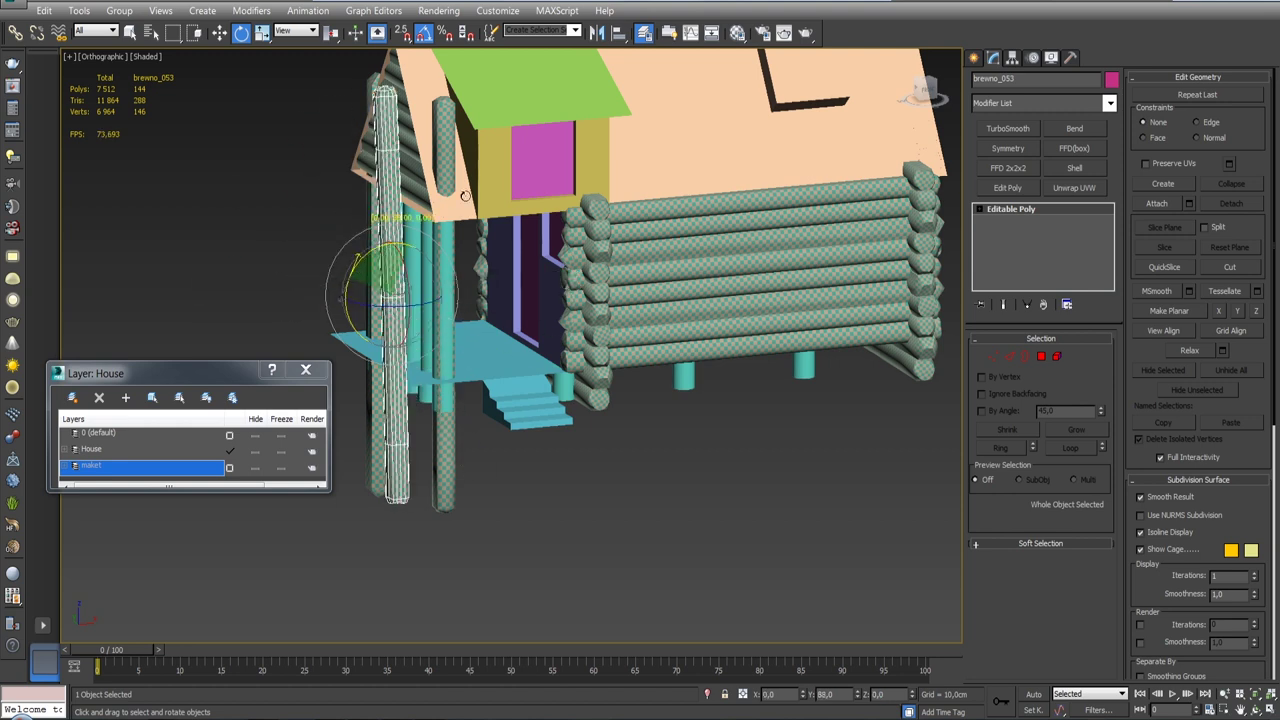
{"action": "middle_click_drag", "start_coordinate": [465, 196], "coordinate": [716, 384], "text": "alt"}
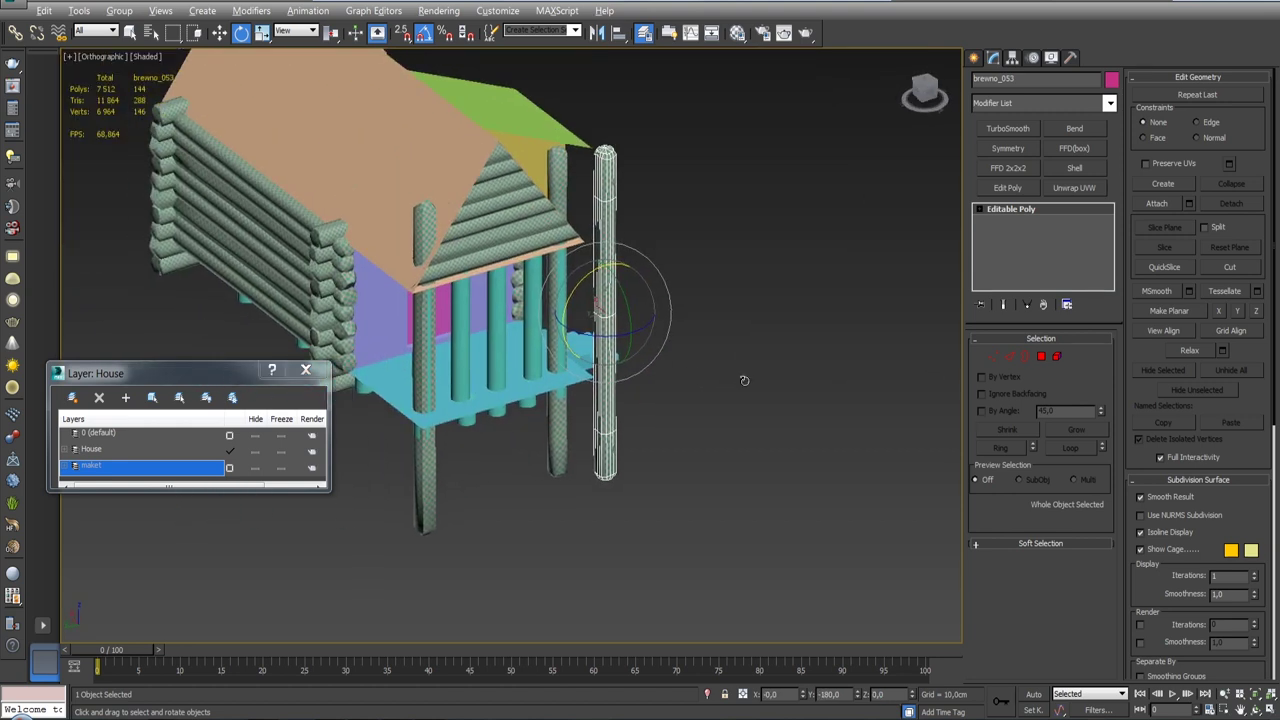
Step: Align the post to the house on X position only, then select all three tall posts
{"action": "key", "text": "w"}
{"action": "key", "text": "u"}
{"action": "key", "text": "alt+a"}
{"action": "left_click", "coordinate": [575, 412]}
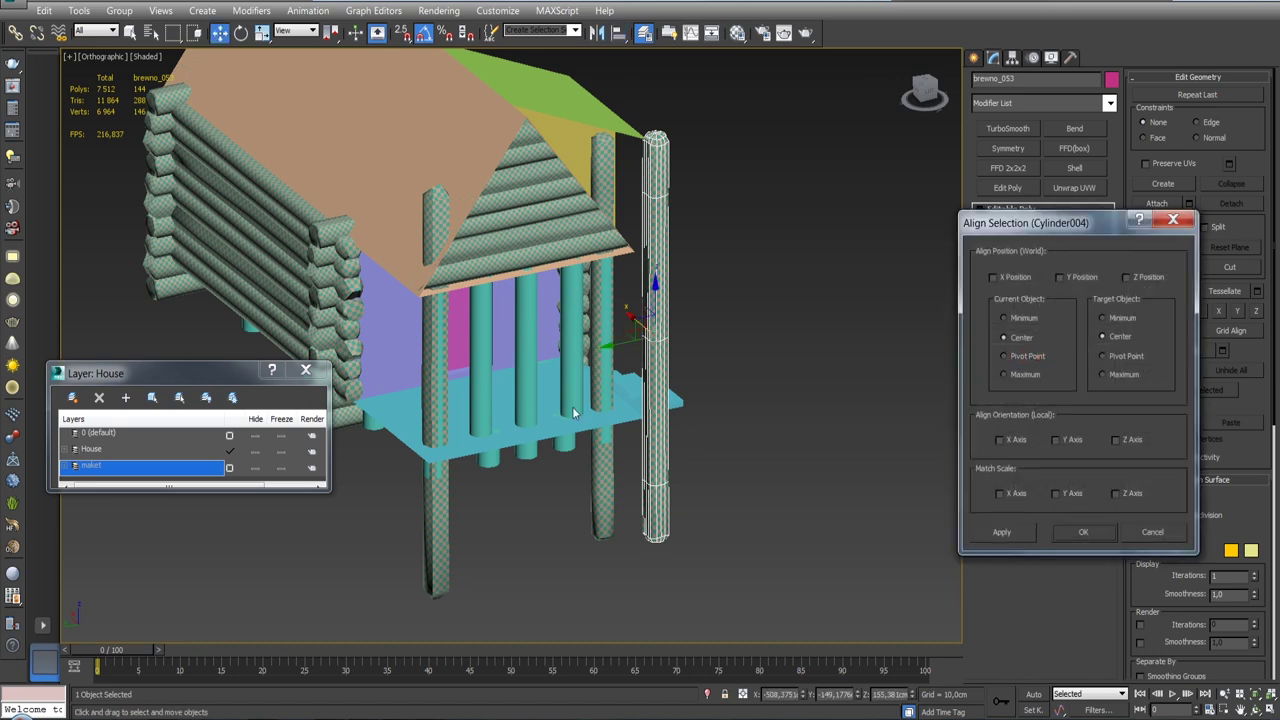
{"action": "left_click", "coordinate": [1015, 281]}
{"action": "left_click", "coordinate": [1080, 531]}
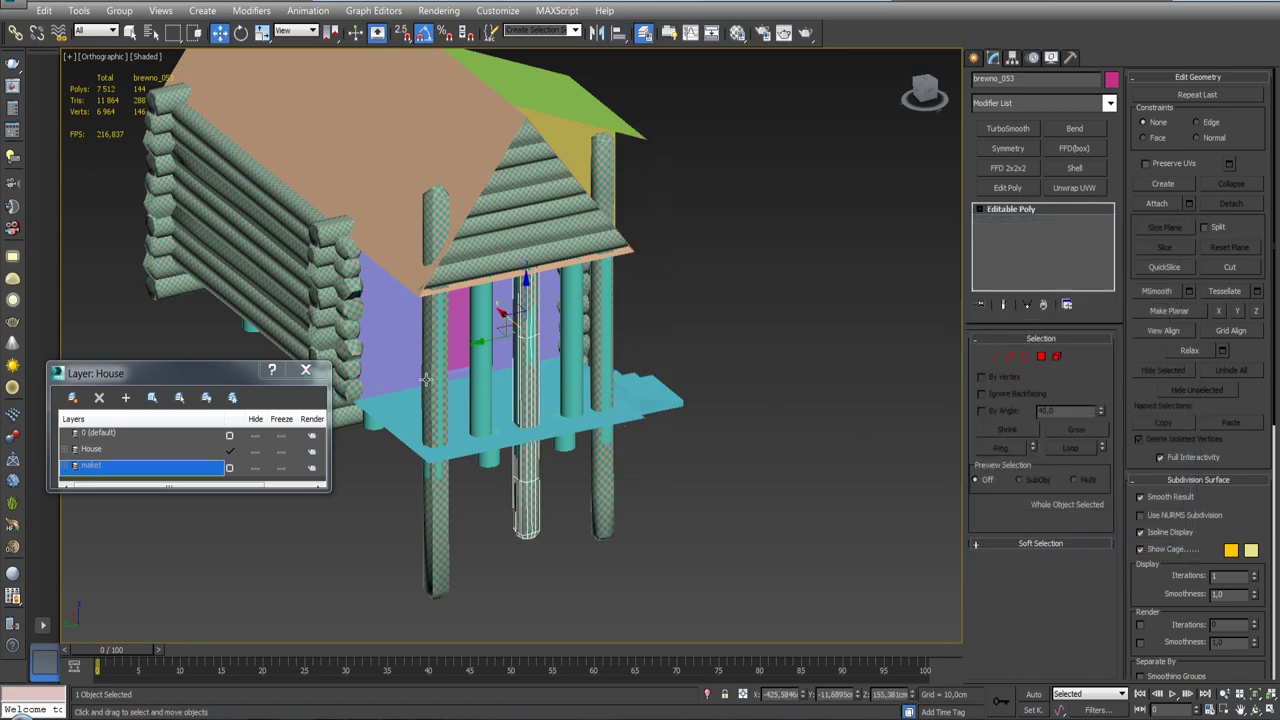
{"action": "left_click", "coordinate": [438, 202], "text": "ctrl"}
{"action": "left_click", "coordinate": [602, 190], "text": "ctrl"}
{"action": "mouse_move", "coordinate": [602, 190]}
{"action": "middle_mouse_down", "text": "alt"}
{"action": "mouse_move", "coordinate": [541, 122]}
{"action": "mouse_move", "coordinate": [647, 282]}
{"action": "middle_mouse_up", "text": "alt"}
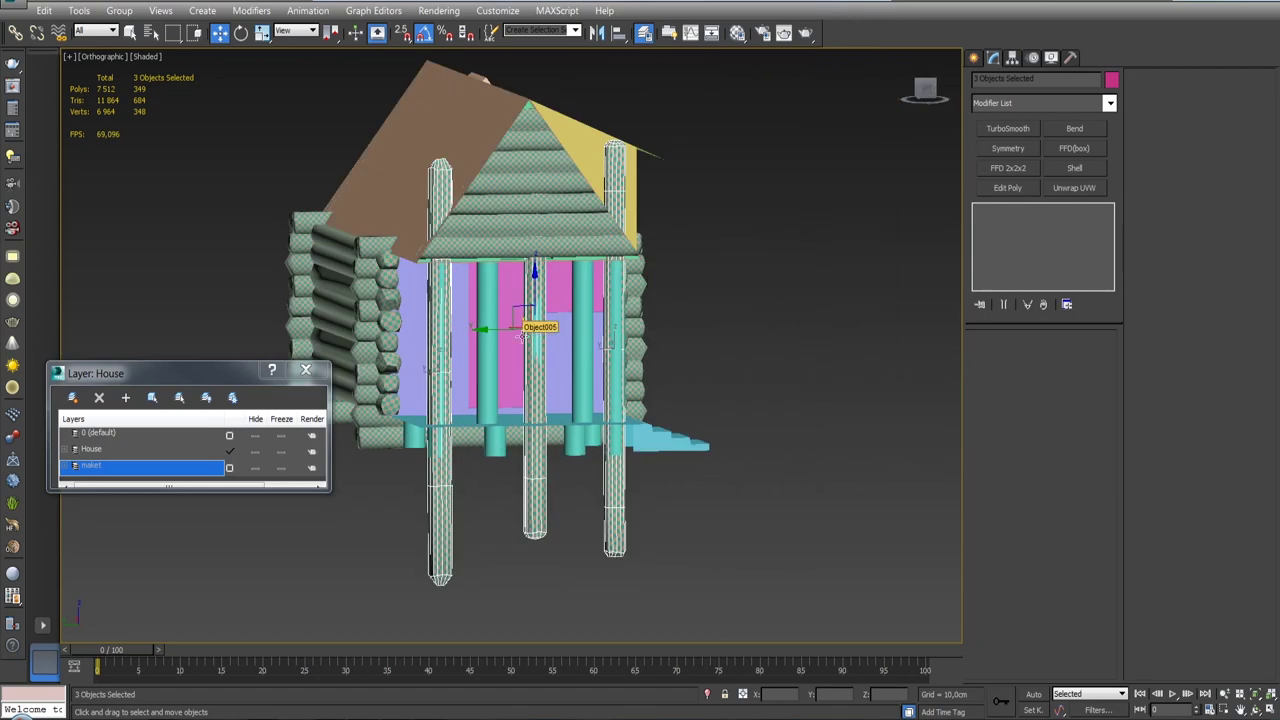
Step: Group the three selected log posts into Group003, keeping the default name
{"action": "left_click", "coordinate": [119, 10]}
{"action": "left_click", "coordinate": [140, 33]}
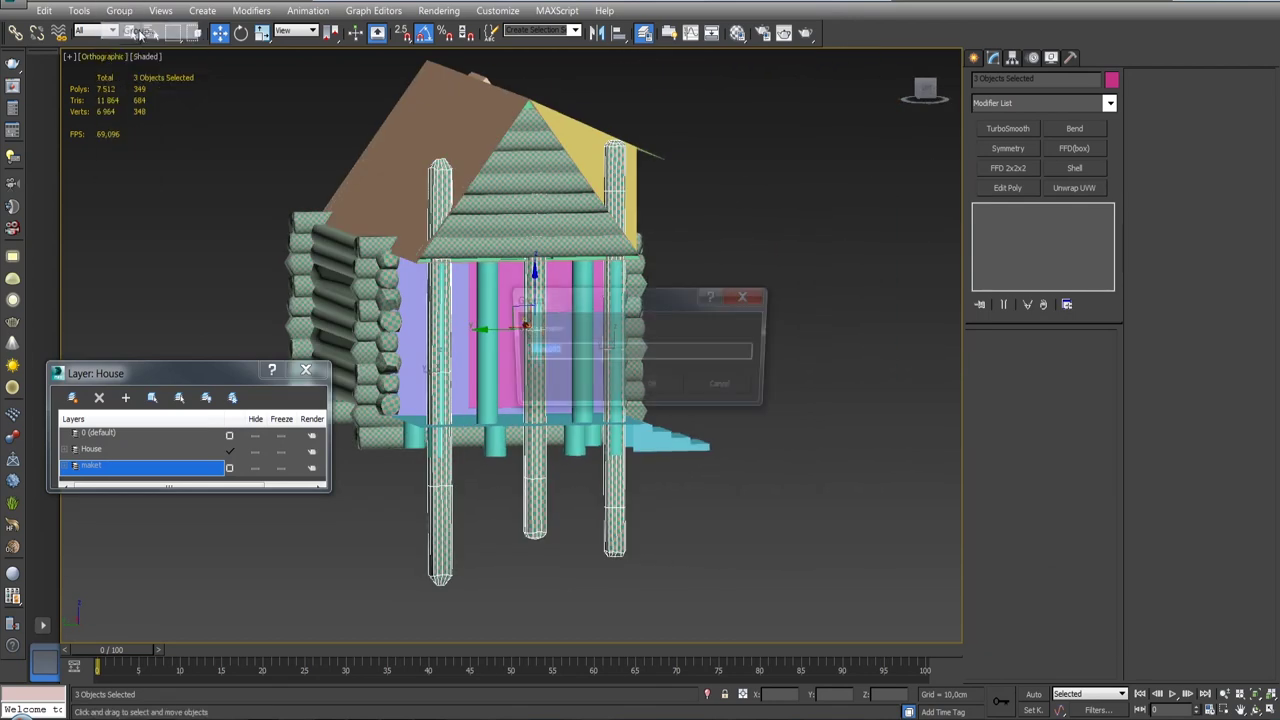
{"action": "left_click", "coordinate": [652, 384]}
{"action": "mouse_move", "coordinate": [652, 384]}
{"action": "middle_mouse_down", "text": "alt"}
{"action": "mouse_move", "coordinate": [613, 343]}
{"action": "mouse_move", "coordinate": [633, 221]}
{"action": "mouse_move", "coordinate": [645, 230]}
{"action": "mouse_move", "coordinate": [621, 306]}
{"action": "mouse_move", "coordinate": [506, 302]}
{"action": "mouse_move", "coordinate": [699, 324]}
{"action": "middle_mouse_up", "text": "alt"}
{"action": "scroll", "coordinate": [633, 221], "scroll_direction": "up", "scroll_amount": 5}
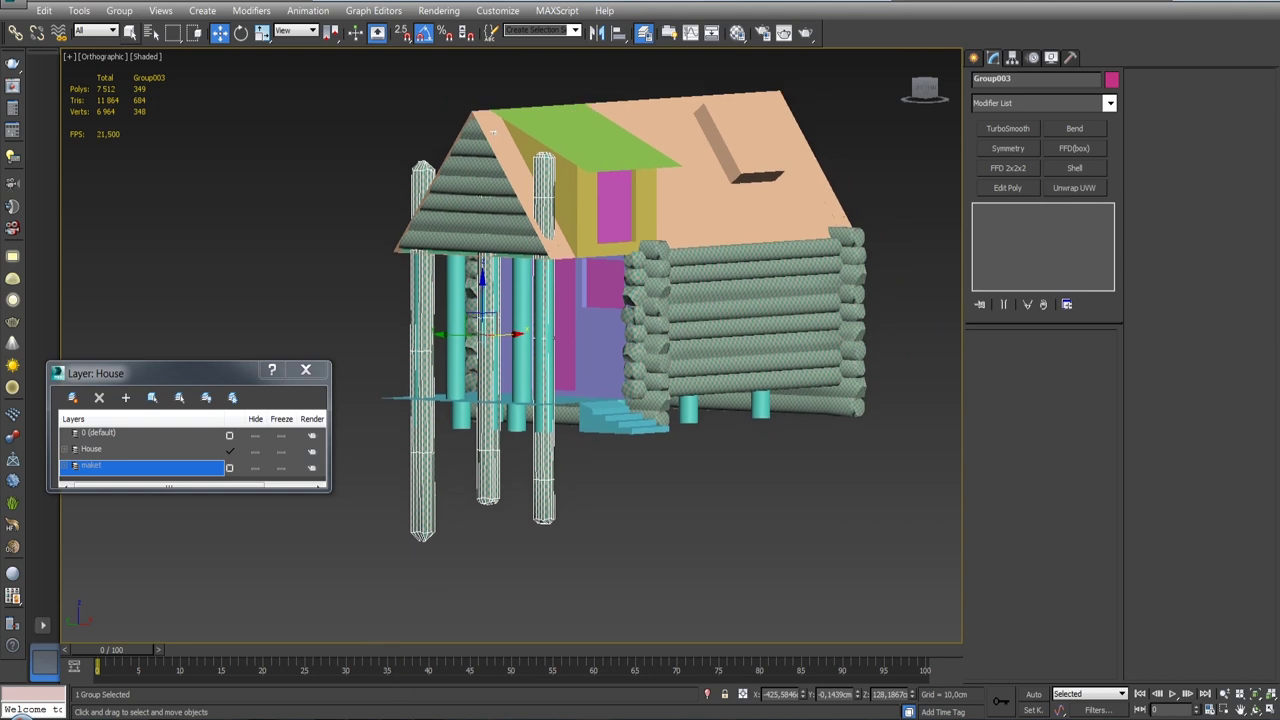
{"action": "left_click", "coordinate": [256, 462]}
{"action": "mouse_move", "coordinate": [692, 337]}
{"action": "middle_mouse_down", "text": "alt"}
{"action": "mouse_move", "coordinate": [601, 386]}
{"action": "mouse_move", "coordinate": [627, 372]}
{"action": "mouse_move", "coordinate": [716, 403]}
{"action": "middle_mouse_up", "text": "alt"}
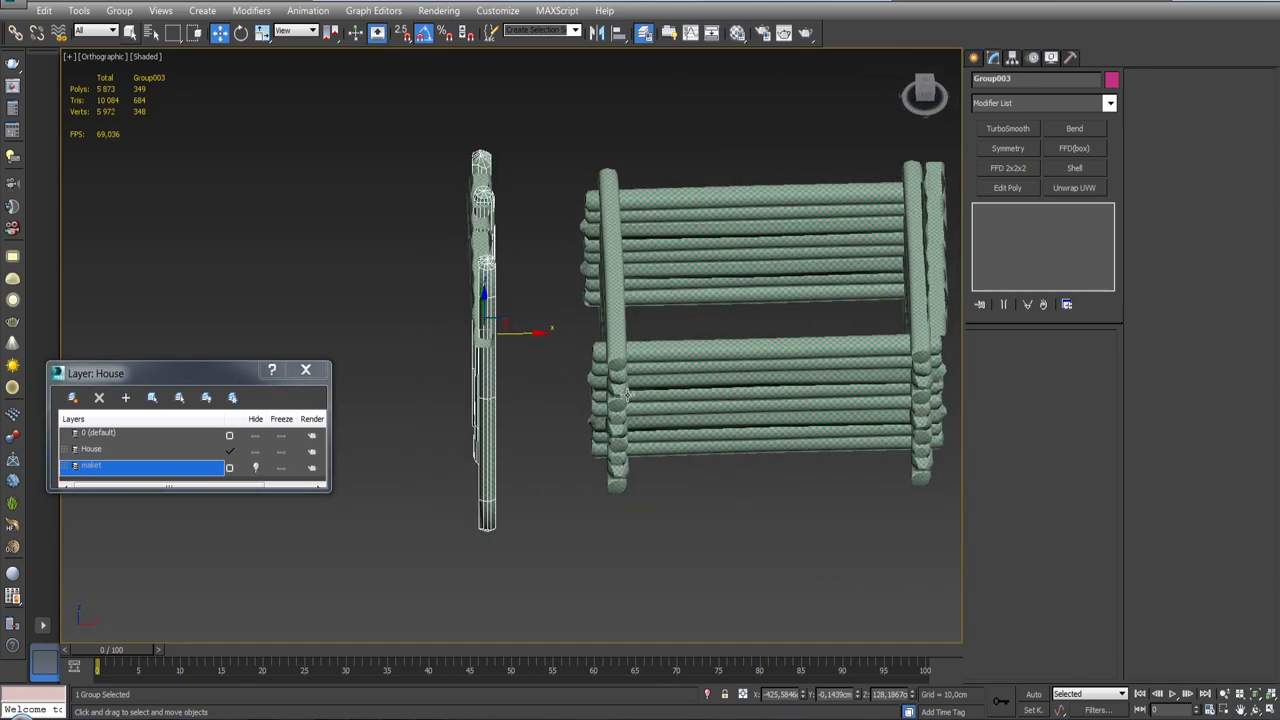
{"action": "key", "text": "t"}
{"action": "scroll", "coordinate": [705, 418], "scroll_direction": "up", "scroll_amount": 5}
{"action": "middle_click_drag", "start_coordinate": [706, 419], "coordinate": [549, 391]}
{"action": "scroll", "coordinate": [549, 398], "scroll_direction": "down", "scroll_amount": 5}
{"action": "scroll", "coordinate": [540, 393], "scroll_direction": "up", "scroll_amount": 2}
{"action": "left_click", "coordinate": [524, 386]}
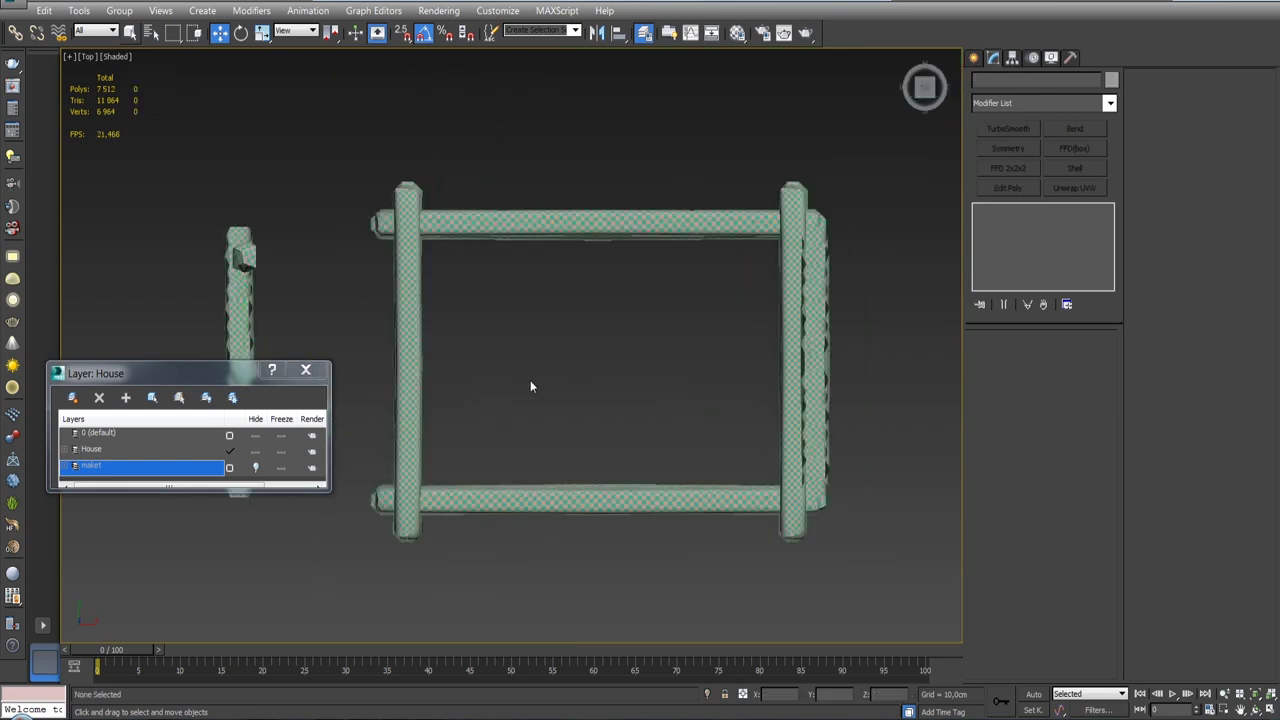
{"action": "left_click", "coordinate": [253, 468]}
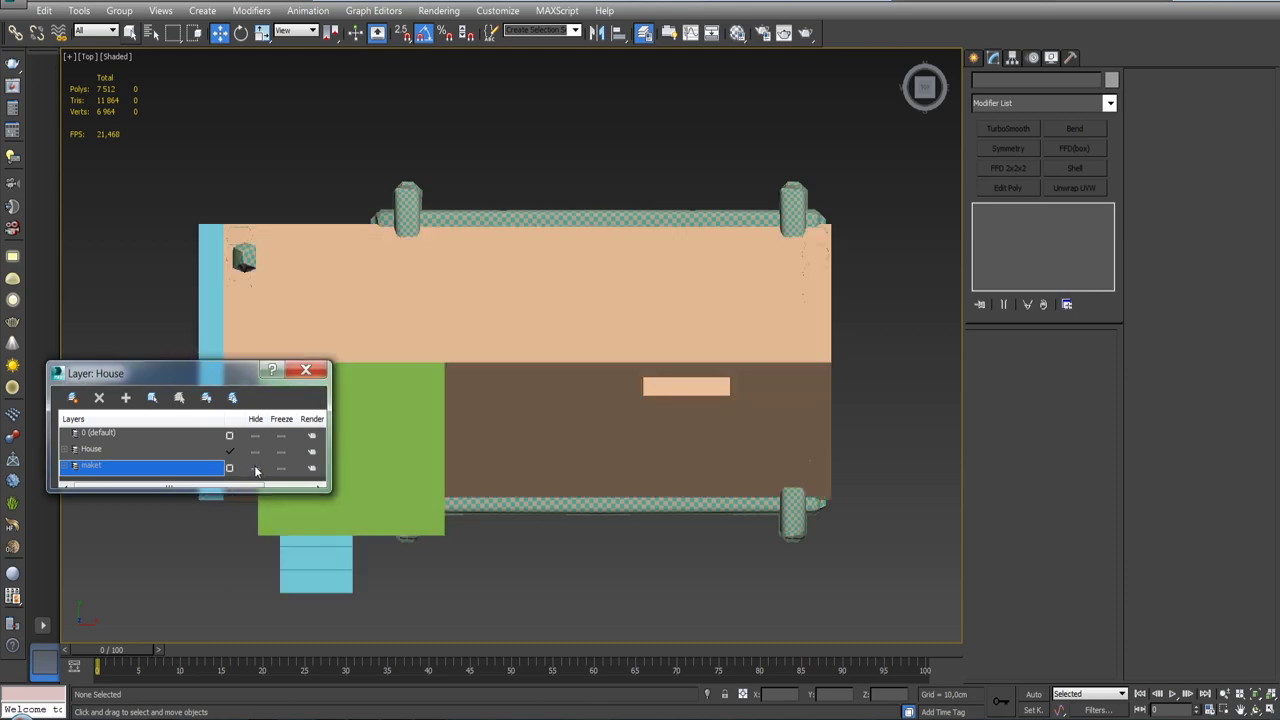
{"action": "middle_click_drag", "start_coordinate": [605, 403], "coordinate": [560, 330], "text": "alt"}
{"action": "scroll", "coordinate": [634, 523], "scroll_direction": "down", "scroll_amount": 3}
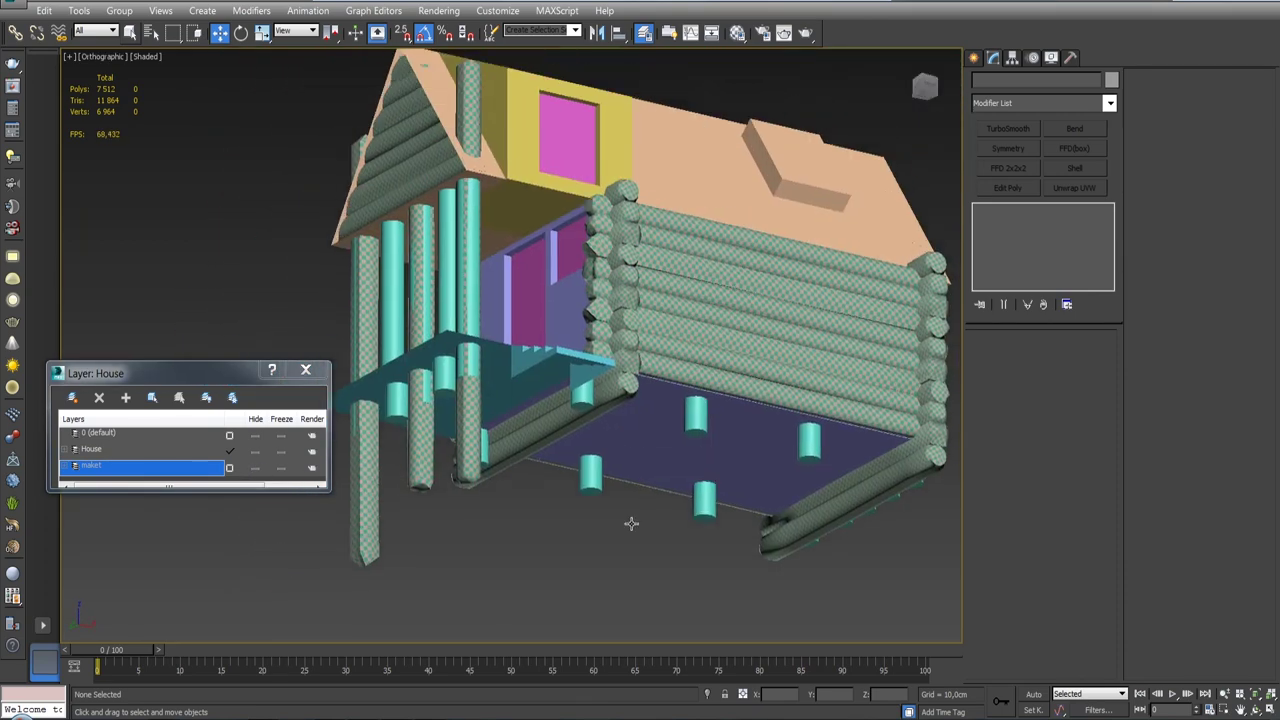
{"action": "scroll", "coordinate": [634, 523], "scroll_direction": "up", "scroll_amount": 3}
{"action": "scroll", "coordinate": [560, 330], "scroll_direction": "up", "scroll_amount": 4}
{"action": "left_click", "coordinate": [468, 180]}
Step: Isolate two selected objects to inspect them, then bring back the whole house
{"action": "scroll", "coordinate": [468, 180], "scroll_direction": "down", "scroll_amount": 10}
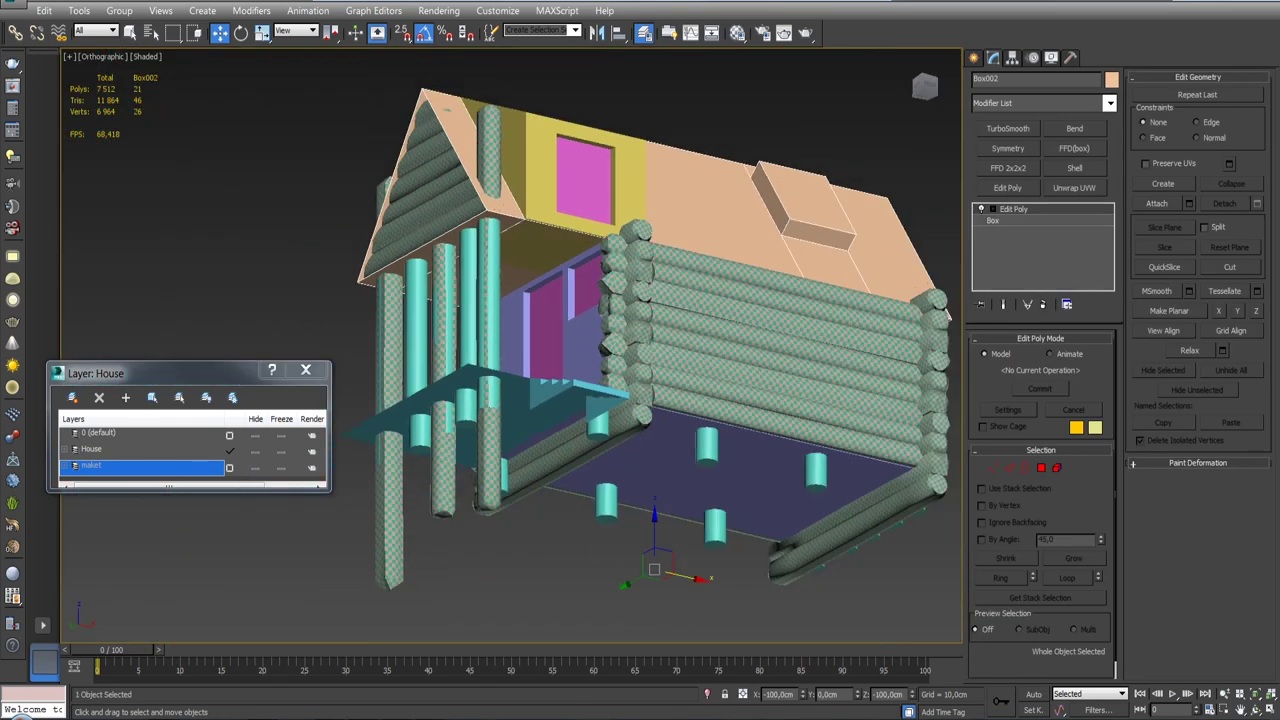
{"action": "middle_click_drag", "start_coordinate": [468, 180], "coordinate": [468, 210], "text": "alt"}
{"action": "left_click", "coordinate": [587, 393], "text": "ctrl"}
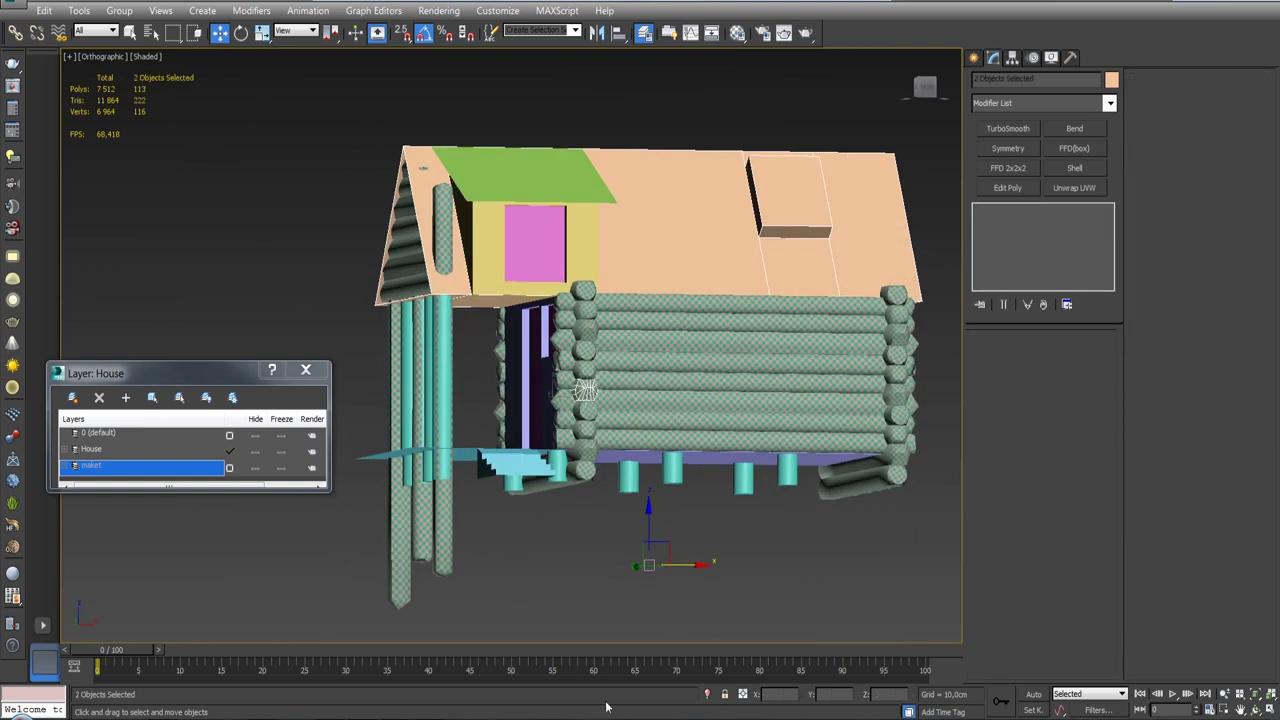
{"action": "left_click", "coordinate": [707, 695]}
{"action": "mouse_move", "coordinate": [697, 464]}
{"action": "middle_mouse_down", "text": "alt"}
{"action": "mouse_move", "coordinate": [692, 401]}
{"action": "mouse_move", "coordinate": [702, 430]}
{"action": "mouse_move", "coordinate": [664, 407]}
{"action": "mouse_move", "coordinate": [672, 399]}
{"action": "middle_mouse_up", "text": "alt"}
{"action": "left_click", "coordinate": [709, 695]}
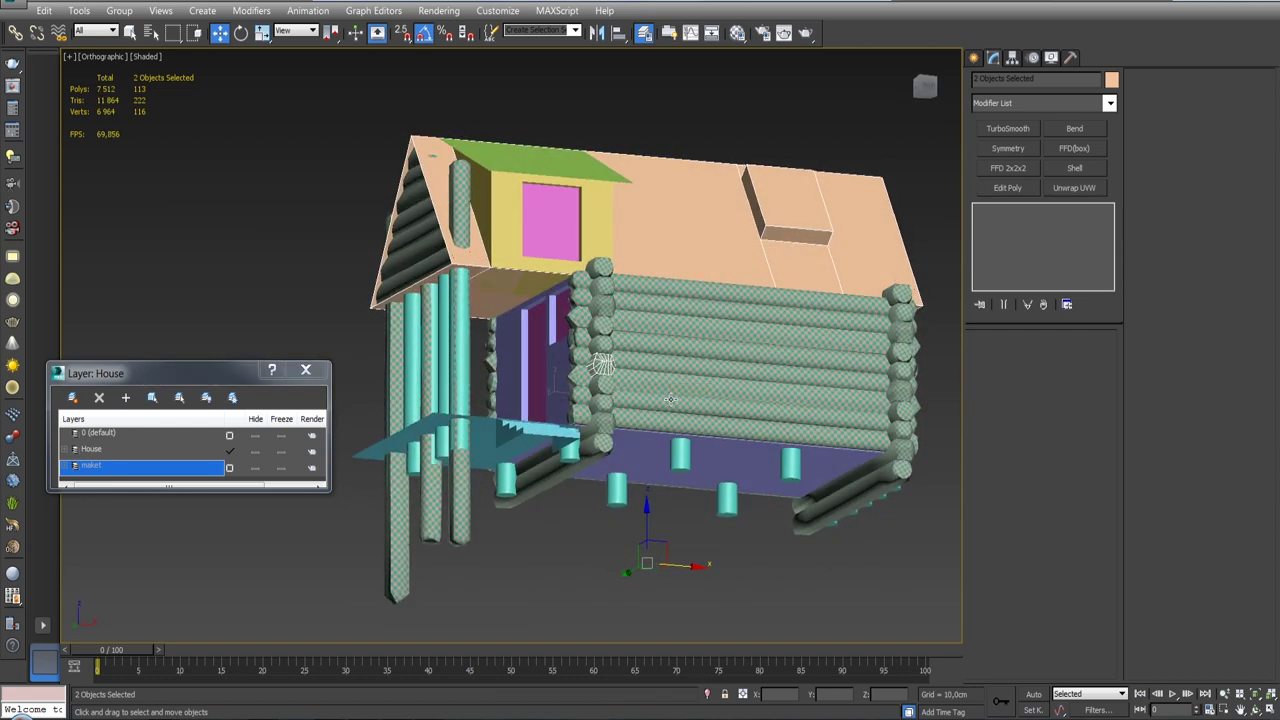
Step: Select Object001 above the porch and the roof box Box002
{"action": "left_click", "coordinate": [560, 505]}
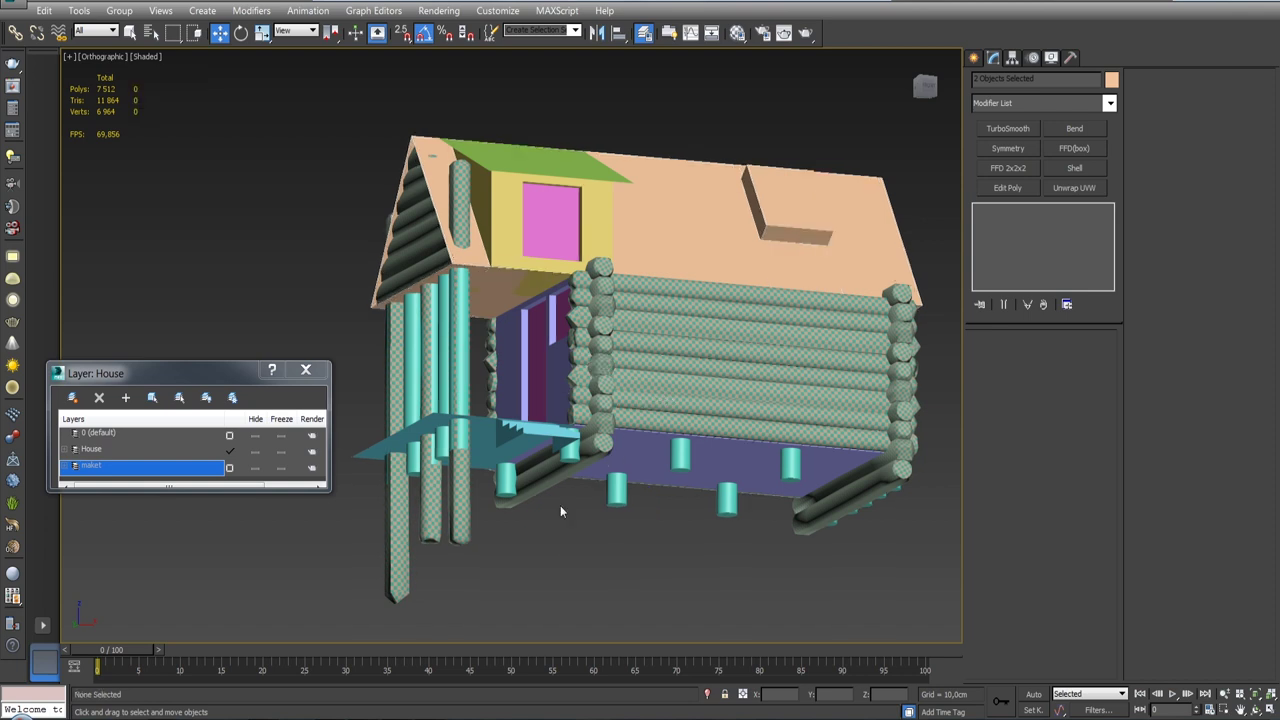
{"action": "left_click", "coordinate": [520, 293]}
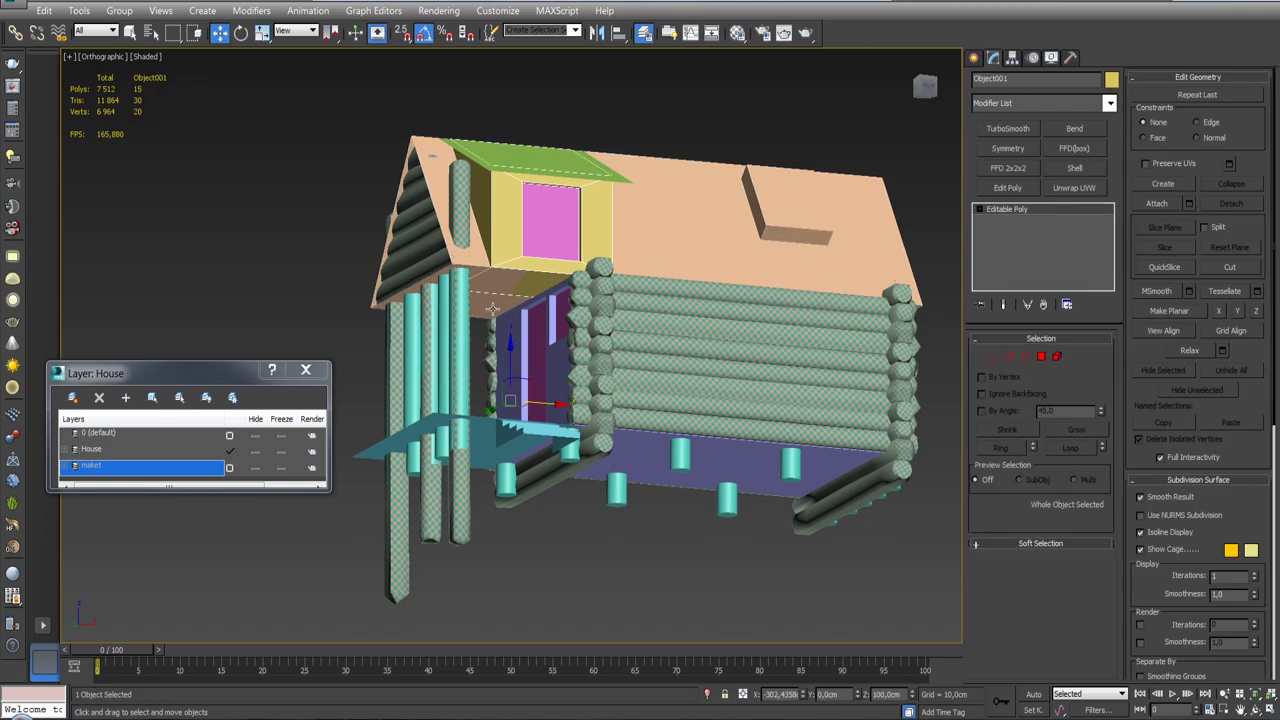
{"action": "left_click", "coordinate": [493, 310]}
{"action": "middle_click_drag", "start_coordinate": [563, 333], "coordinate": [574, 355], "text": "alt"}
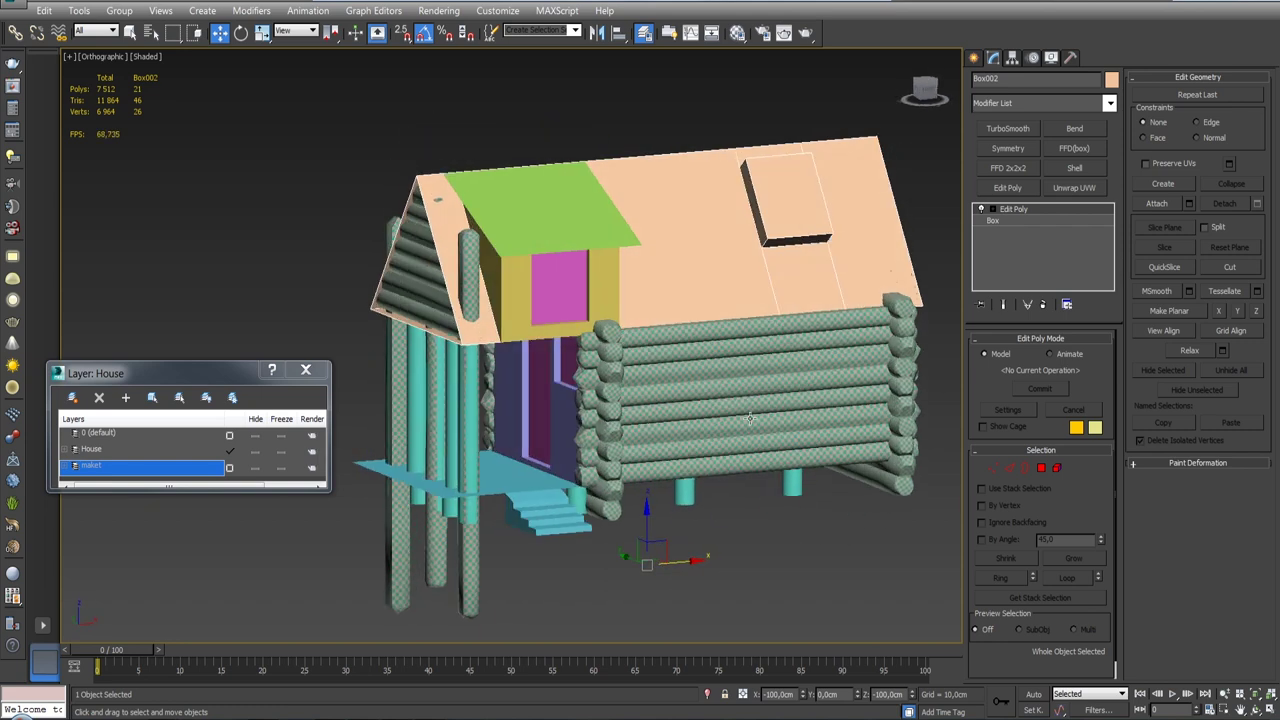
Step: Make House the active layer, select all its objects and zoom to them
{"action": "left_click", "coordinate": [255, 467]}
{"action": "scroll", "coordinate": [454, 338], "scroll_direction": "down", "scroll_amount": 5}
{"action": "left_click_drag", "start_coordinate": [383, 219], "coordinate": [673, 345]}
{"action": "left_click", "coordinate": [258, 450]}
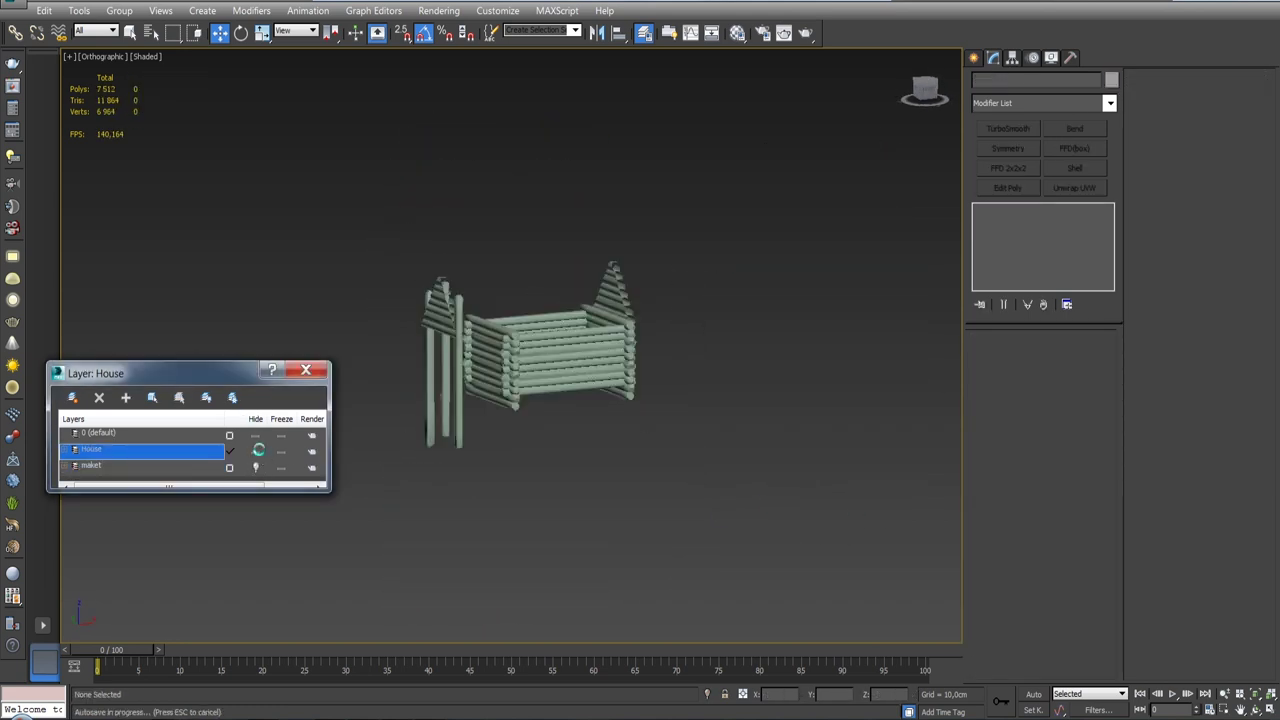
{"action": "left_click", "coordinate": [256, 468]}
{"action": "left_click", "coordinate": [205, 468]}
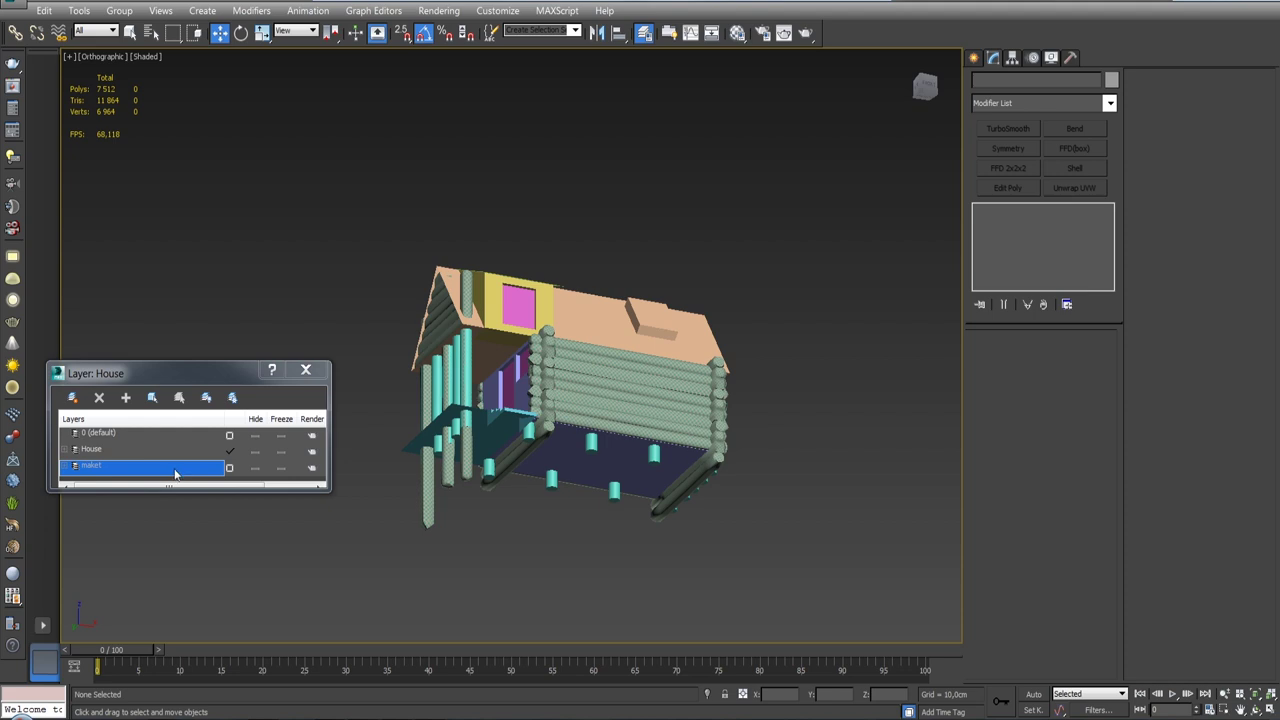
{"action": "right_click", "coordinate": [172, 450]}
{"action": "left_click", "coordinate": [200, 602]}
{"action": "key", "text": "z"}
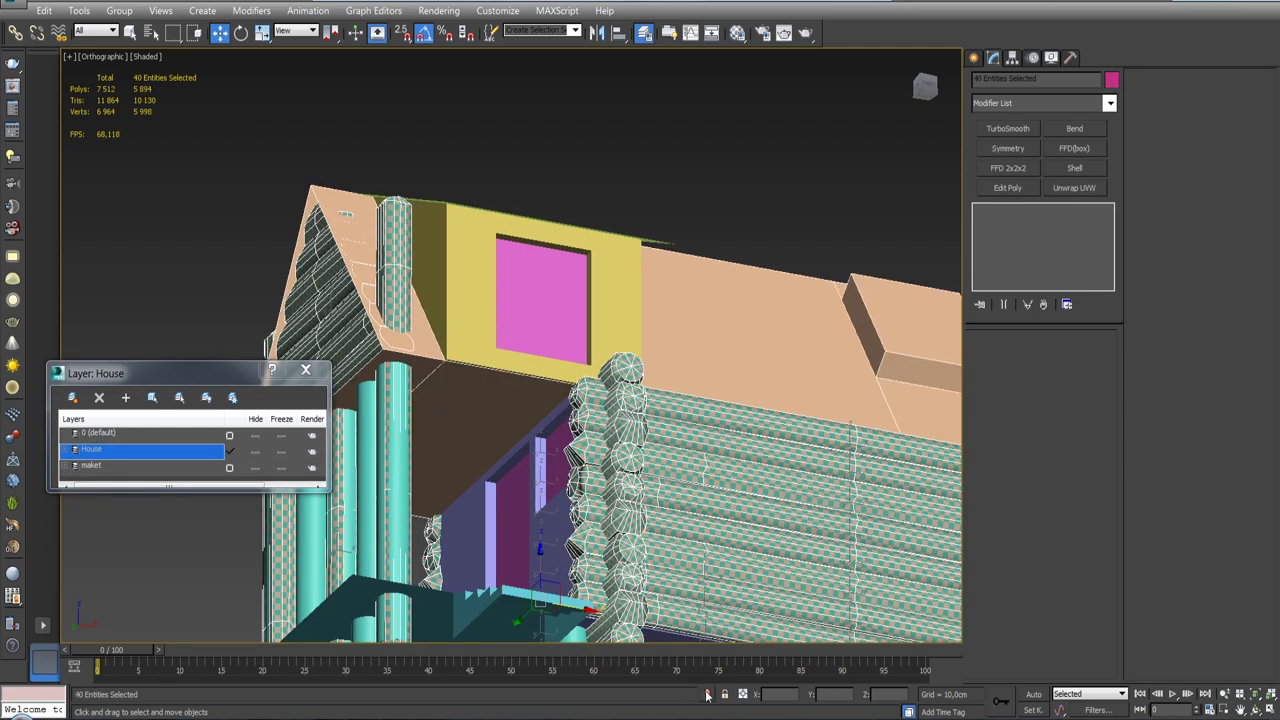
Step: Select roof box Box002 and switch to the Top view for creating objects
{"action": "left_click", "coordinate": [876, 217]}
{"action": "left_click", "coordinate": [544, 350]}
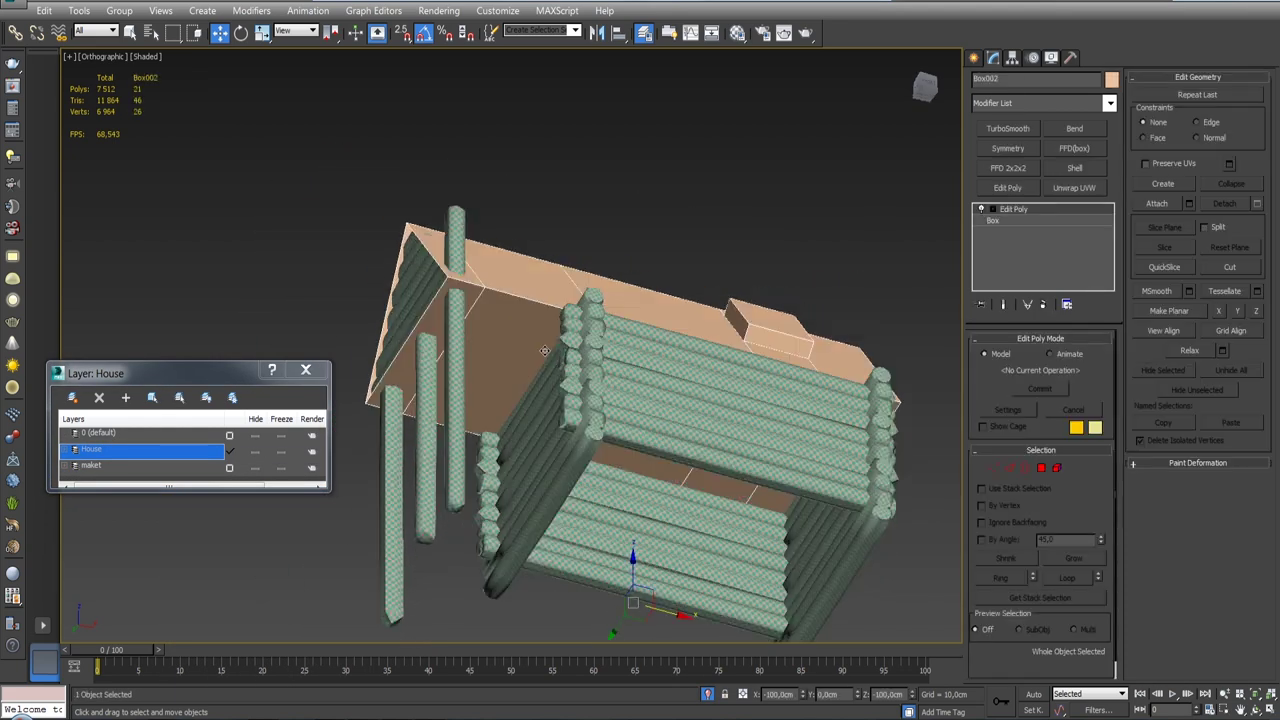
{"action": "key", "text": "t"}
{"action": "left_click", "coordinate": [974, 57]}
Step: With AutoGrid on, draw purple box Box003 along the top of the log wall
{"action": "left_click", "coordinate": [1006, 162]}
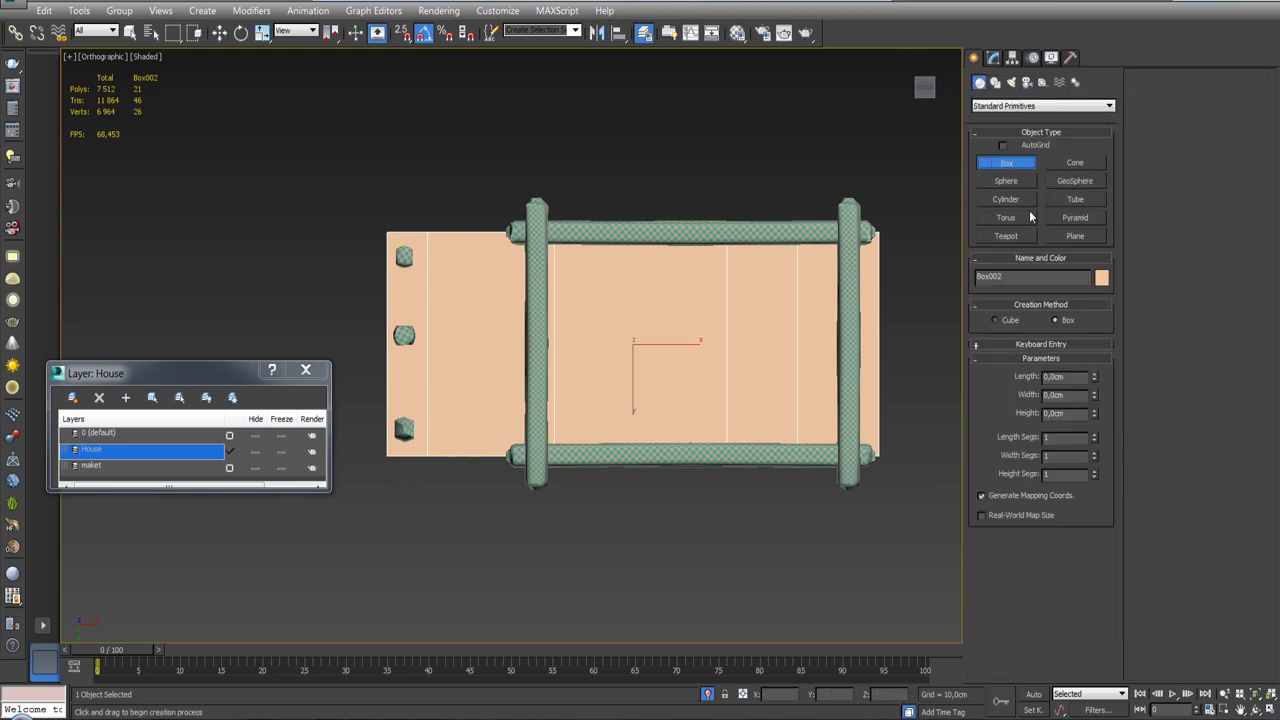
{"action": "left_click", "coordinate": [1003, 145]}
{"action": "left_click_drag", "start_coordinate": [473, 300], "coordinate": [852, 336]}
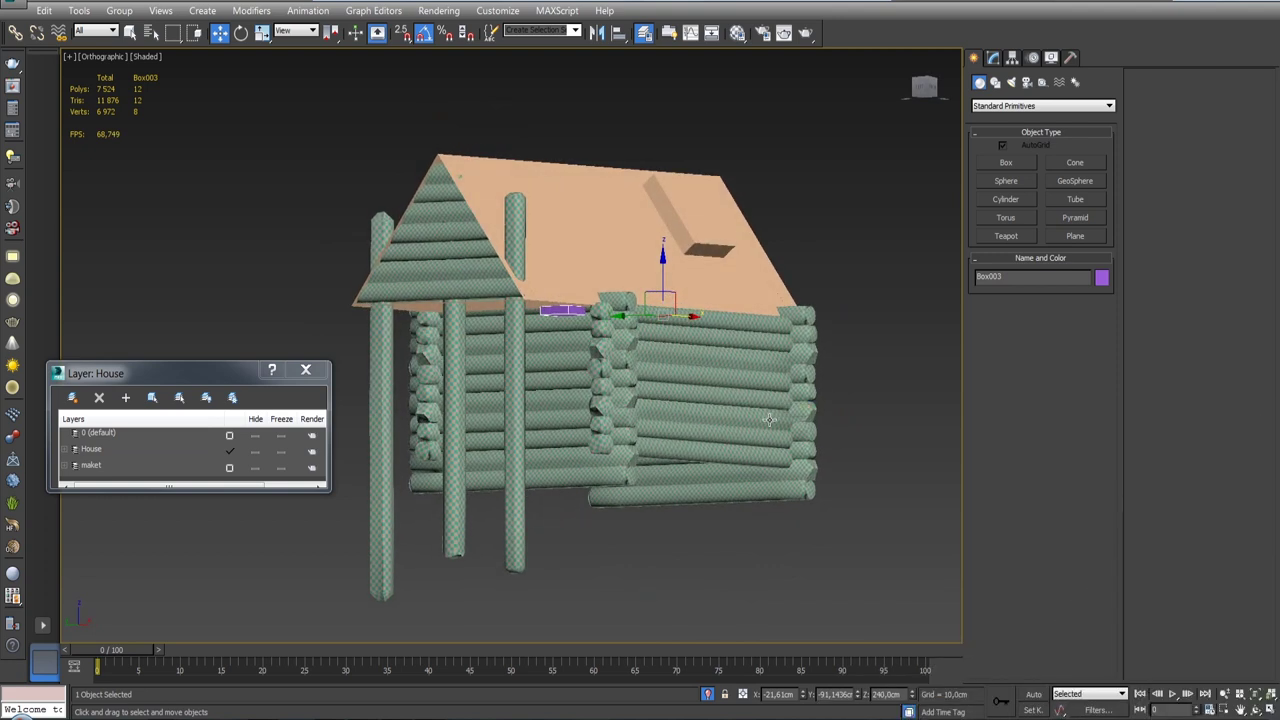
Step: Hide and reshow the maket layer to inspect Box003, then open its Modify parameters
{"action": "middle_click_drag", "start_coordinate": [689, 389], "coordinate": [720, 430], "text": "alt"}
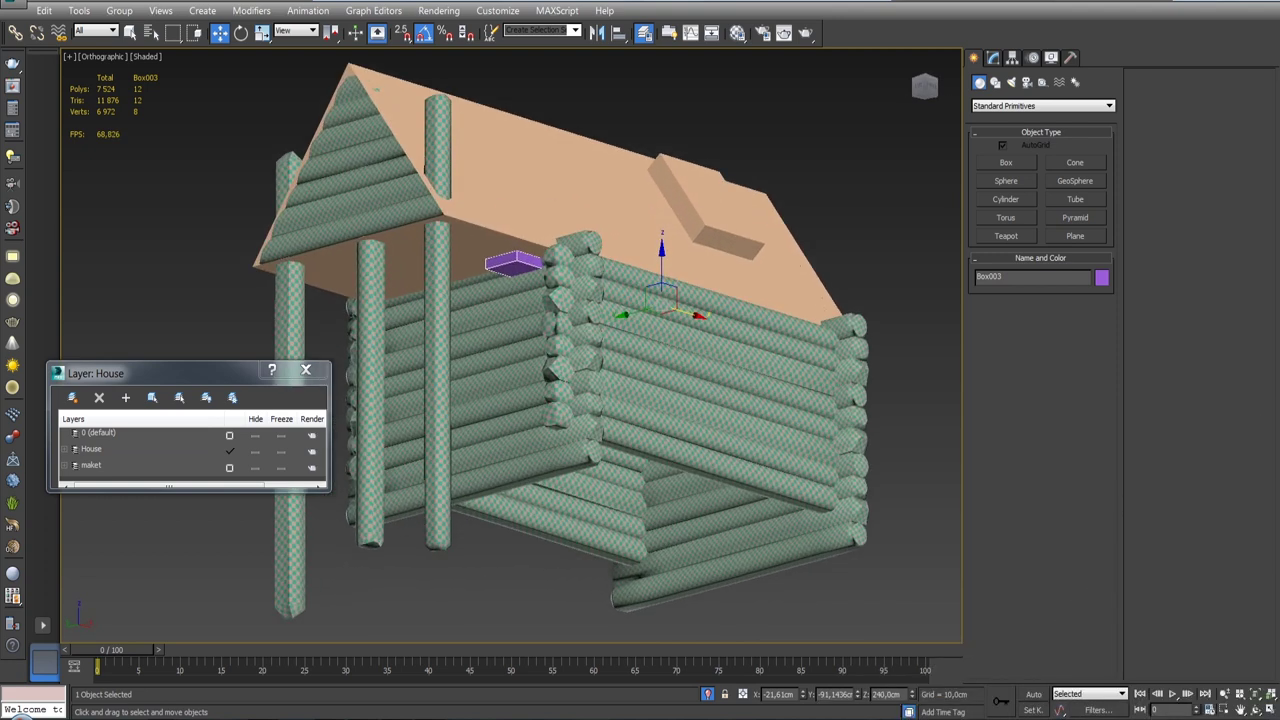
{"action": "left_click", "coordinate": [256, 468]}
{"action": "mouse_move", "coordinate": [560, 400]}
{"action": "middle_mouse_down", "text": "alt"}
{"action": "mouse_move", "coordinate": [629, 366]}
{"action": "mouse_move", "coordinate": [567, 389]}
{"action": "middle_mouse_up", "text": "alt"}
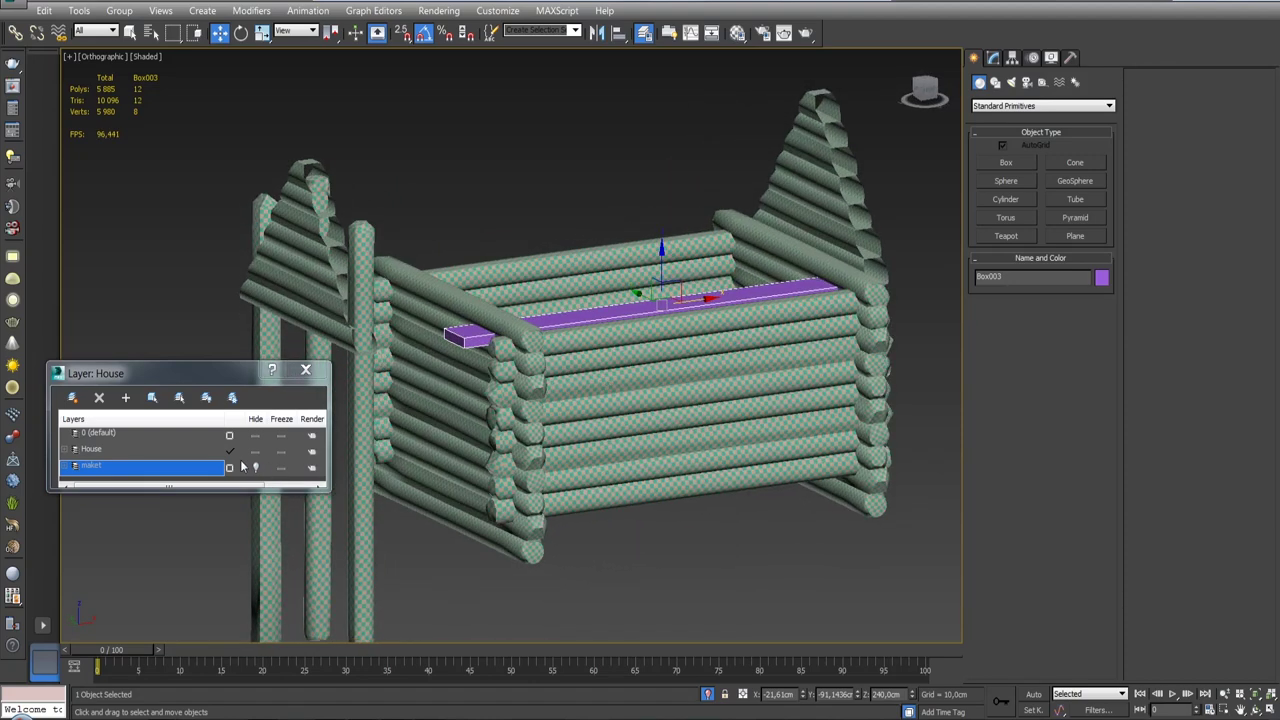
{"action": "left_click", "coordinate": [256, 462]}
{"action": "mouse_move", "coordinate": [617, 342]}
{"action": "middle_mouse_down", "text": "alt"}
{"action": "mouse_move", "coordinate": [655, 292]}
{"action": "mouse_move", "coordinate": [588, 318]}
{"action": "mouse_move", "coordinate": [612, 308]}
{"action": "middle_mouse_up", "text": "alt"}
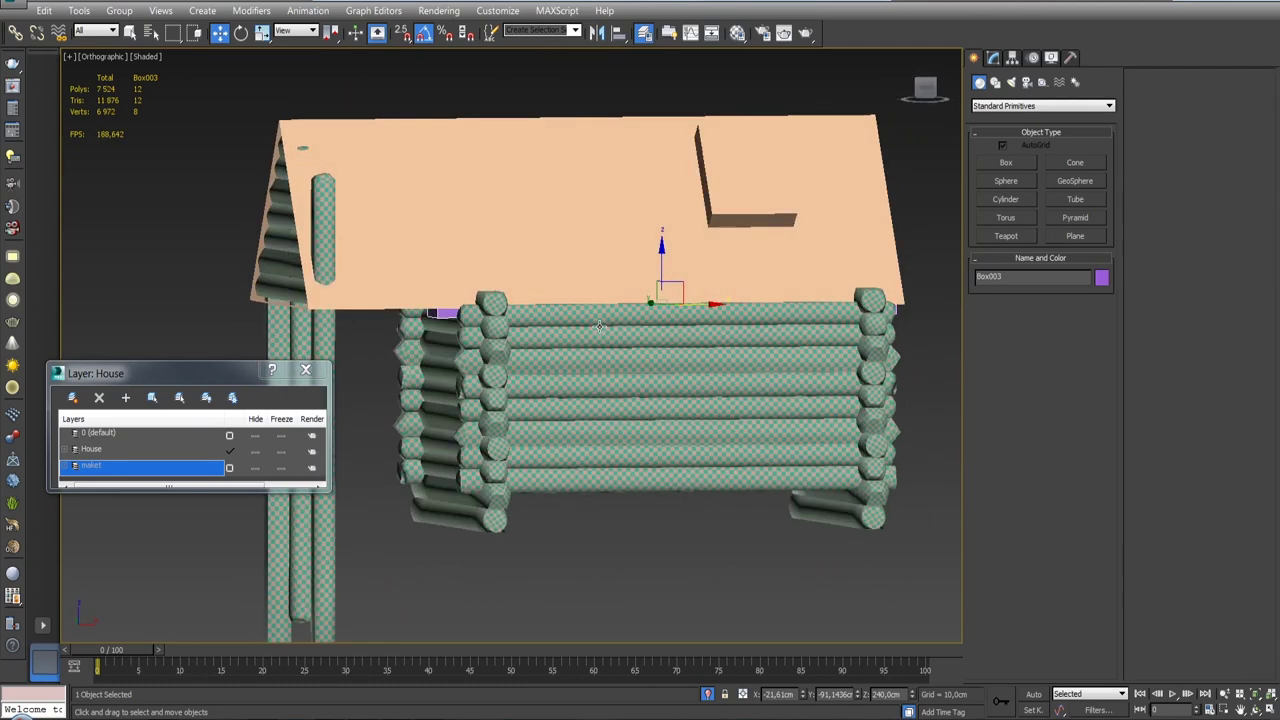
{"action": "scroll", "coordinate": [469, 277], "scroll_direction": "up", "scroll_amount": 2}
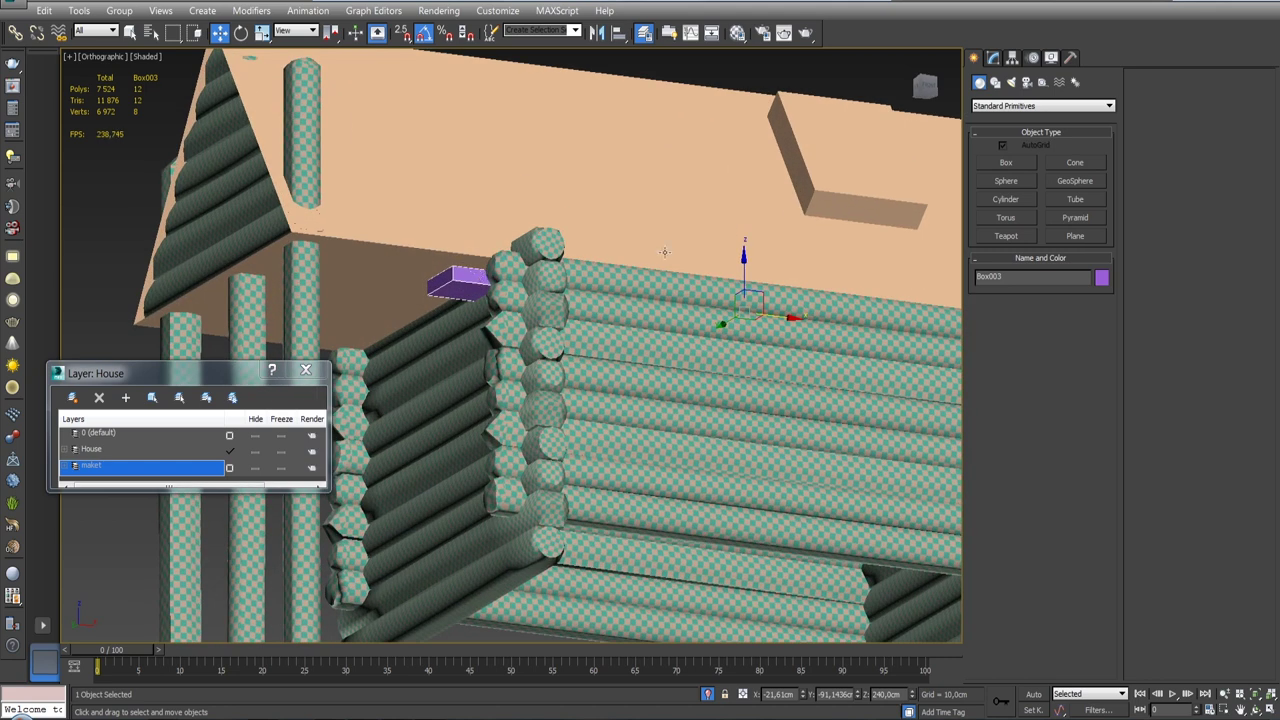
{"action": "left_click", "coordinate": [994, 58]}
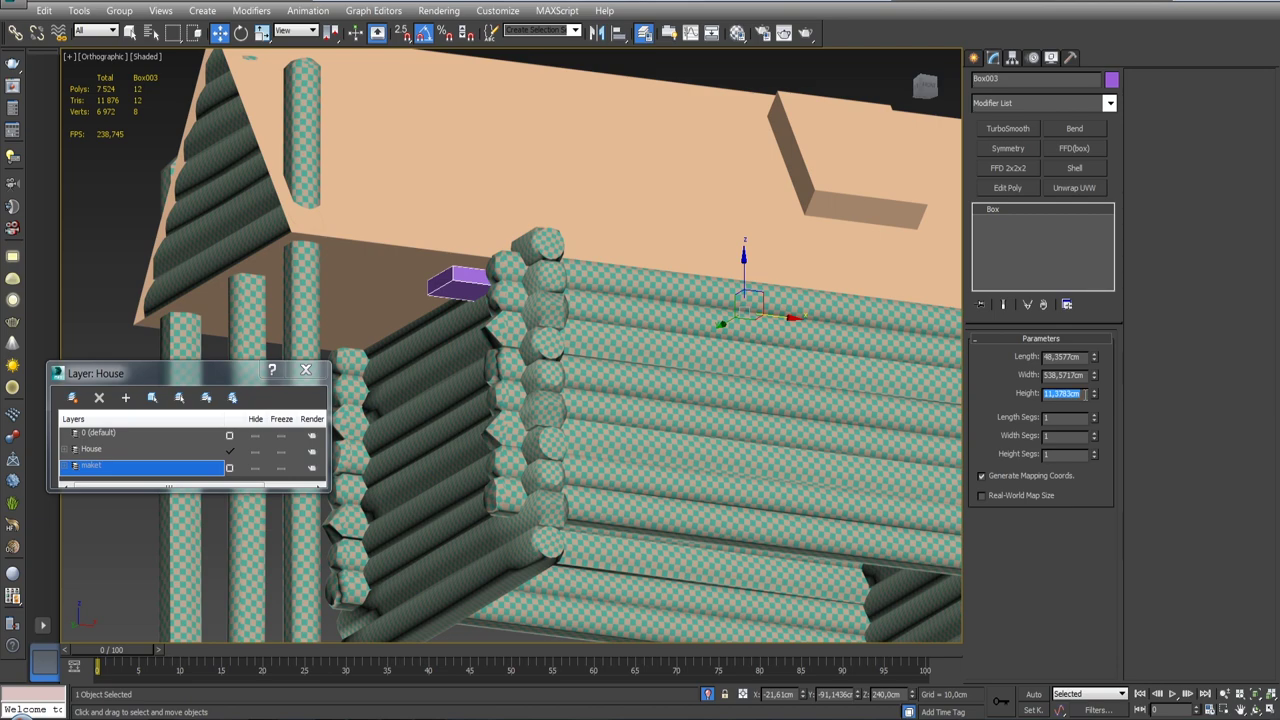
Step: Resize Box003 into a thin board about 530 cm wide spanning the log wall
{"action": "type", "text": "6,0cm"}
{"action": "key", "text": "Return"}
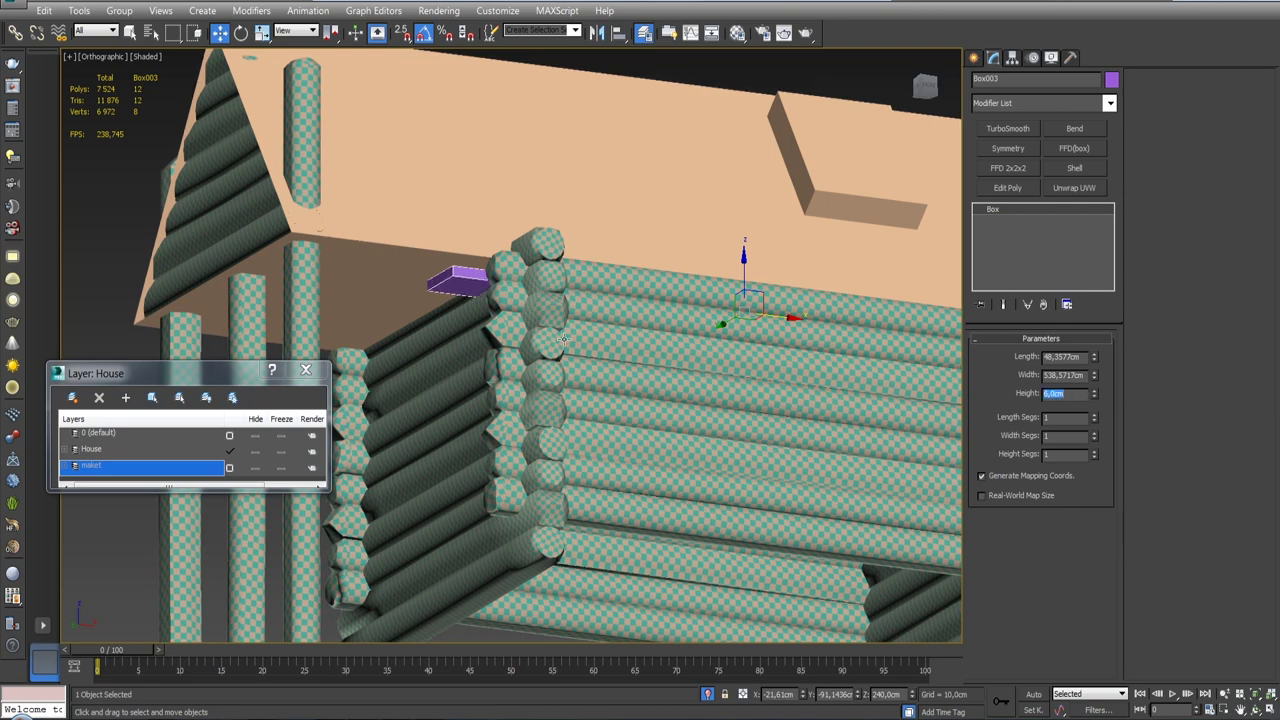
{"action": "type", "text": "3"}
{"action": "key", "text": "Return"}
{"action": "middle_click_drag", "start_coordinate": [563, 339], "coordinate": [735, 322], "text": "alt"}
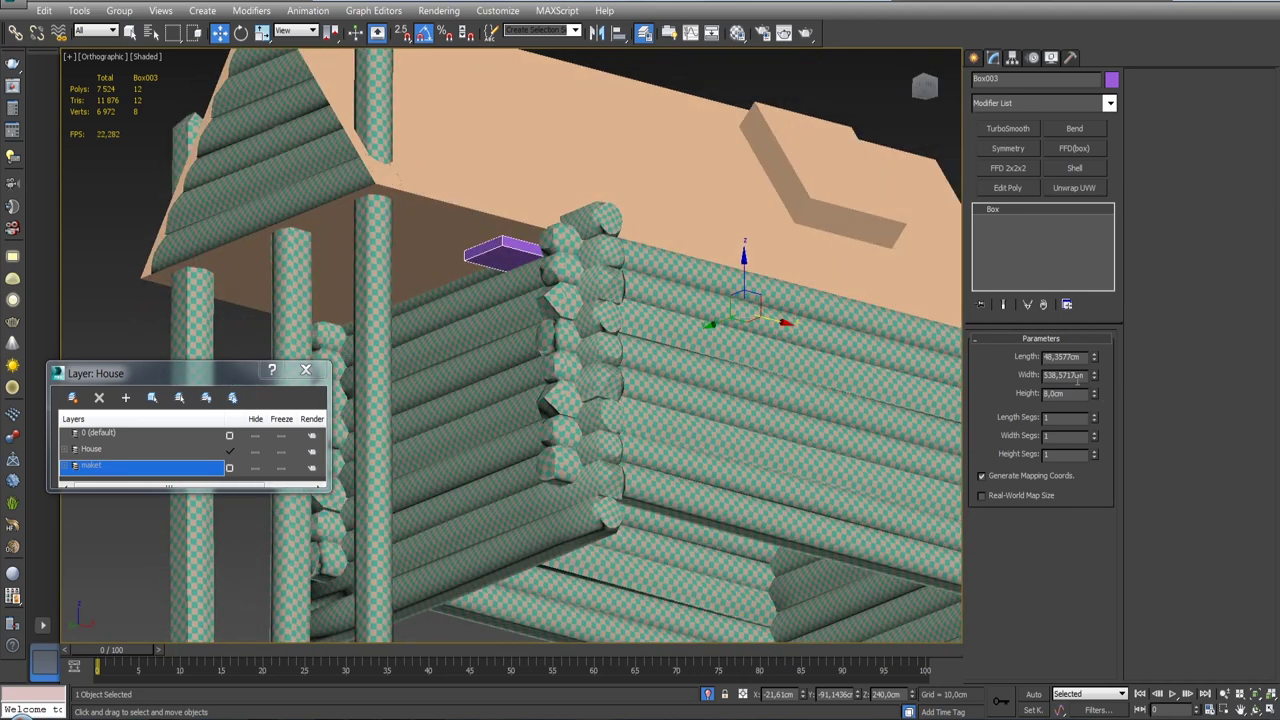
{"action": "key", "text": "Tab"}
{"action": "type", "text": "5"}
{"action": "key", "text": "Return"}
{"action": "mouse_move", "coordinate": [851, 353]}
{"action": "middle_mouse_down", "text": "alt"}
{"action": "mouse_move", "coordinate": [736, 353]}
{"action": "mouse_move", "coordinate": [724, 424]}
{"action": "middle_mouse_up", "text": "alt"}
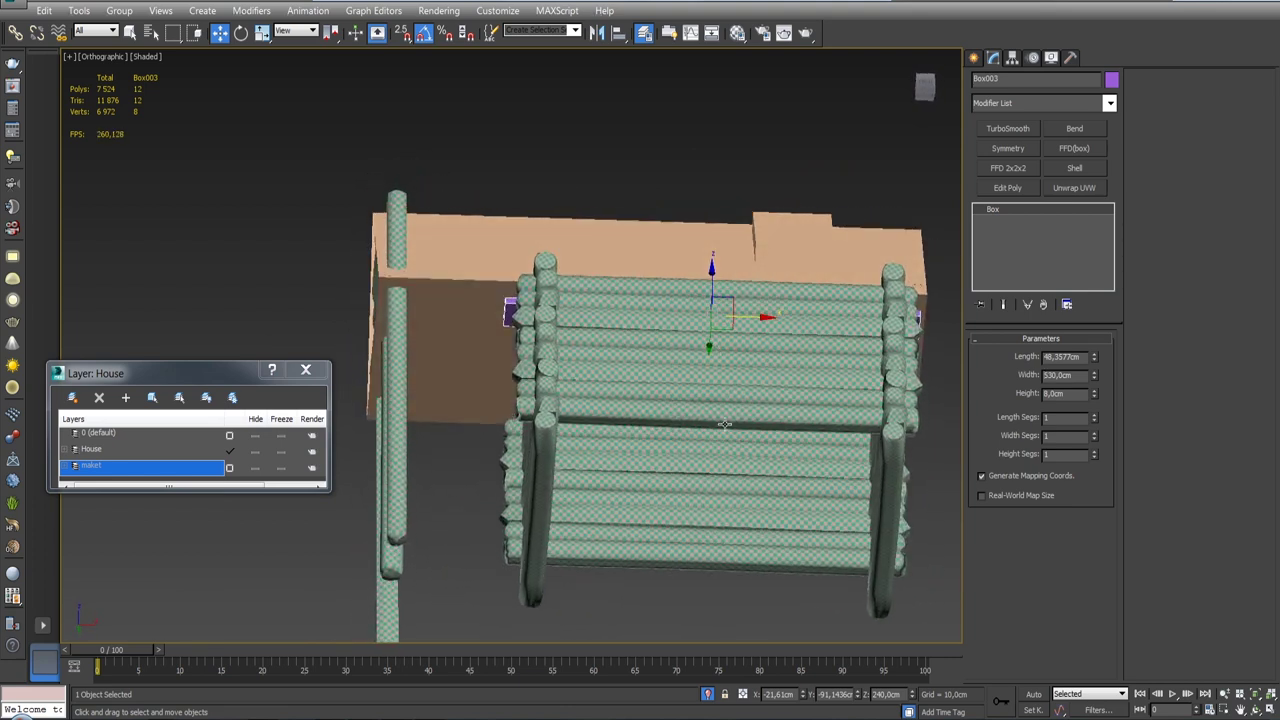
{"action": "right_click", "coordinate": [803, 698]}
{"action": "key", "text": "ctrl+z"}
Step: Orbit and zoom around the log house to view the board along the long wall
{"action": "mouse_move", "coordinate": [810, 528]}
{"action": "middle_mouse_down", "text": "alt"}
{"action": "mouse_move", "coordinate": [843, 574]}
{"action": "mouse_move", "coordinate": [939, 568]}
{"action": "mouse_move", "coordinate": [966, 588]}
{"action": "mouse_move", "coordinate": [966, 571]}
{"action": "mouse_move", "coordinate": [960, 591]}
{"action": "mouse_move", "coordinate": [868, 571]}
{"action": "middle_mouse_up", "text": "alt"}
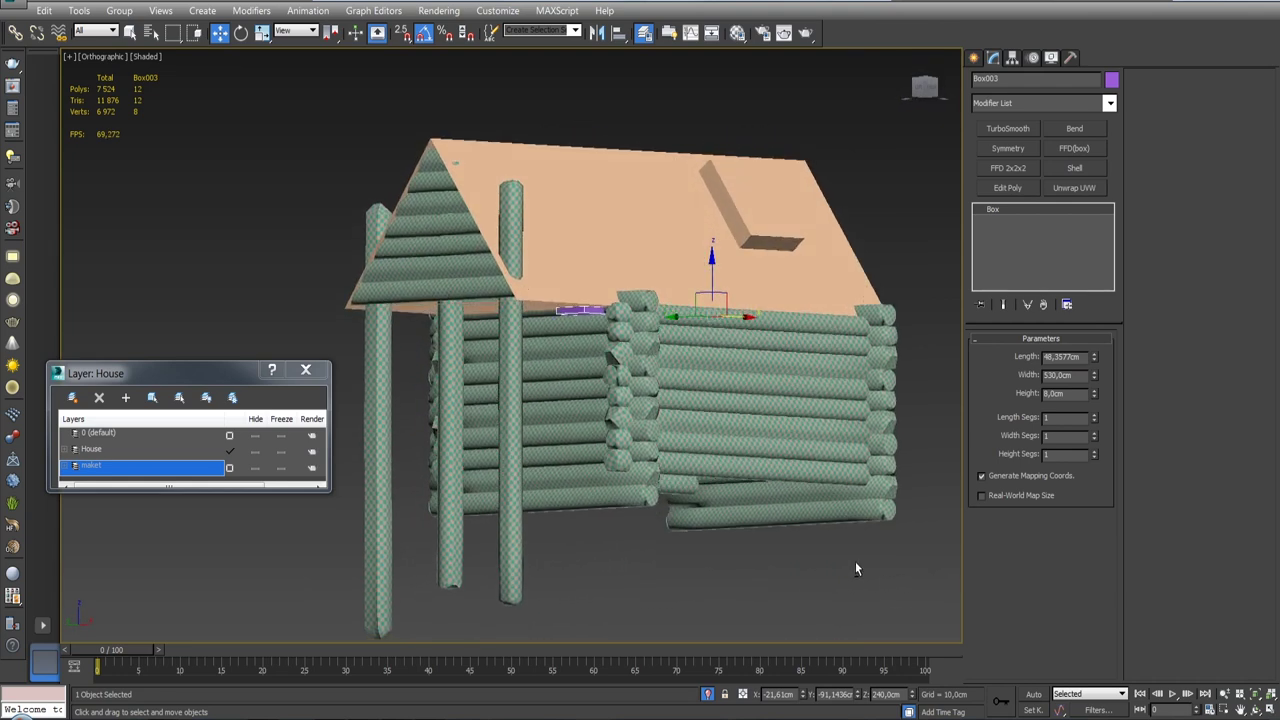
{"action": "scroll", "coordinate": [775, 555], "scroll_direction": "up", "scroll_amount": 3}
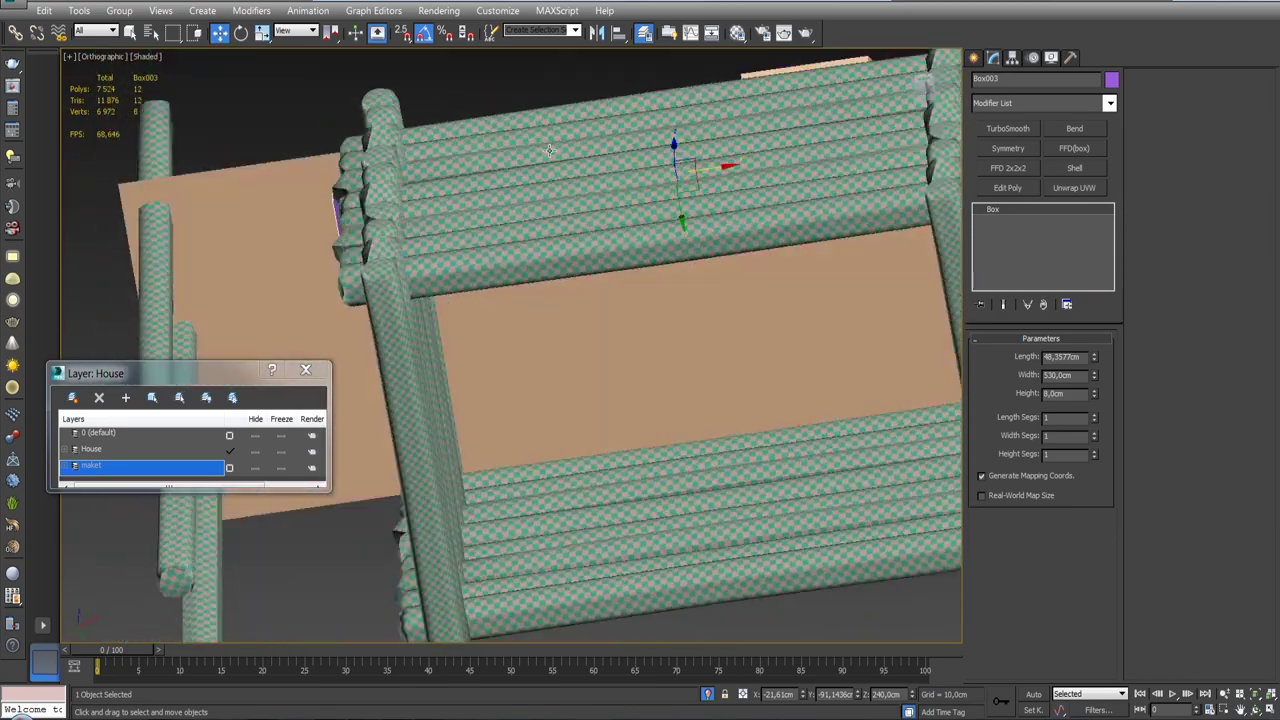
{"action": "middle_click_drag", "start_coordinate": [626, 233], "coordinate": [372, 413], "text": "alt"}
{"action": "mouse_move", "coordinate": [343, 101]}
{"action": "middle_mouse_down", "text": "alt"}
{"action": "mouse_move", "coordinate": [526, 290]}
{"action": "mouse_move", "coordinate": [522, 200]}
{"action": "mouse_move", "coordinate": [584, 204]}
{"action": "middle_mouse_up", "text": "alt"}
{"action": "scroll", "coordinate": [526, 290], "scroll_direction": "up", "scroll_amount": 5}
{"action": "scroll", "coordinate": [526, 290], "scroll_direction": "up", "scroll_amount": 3}
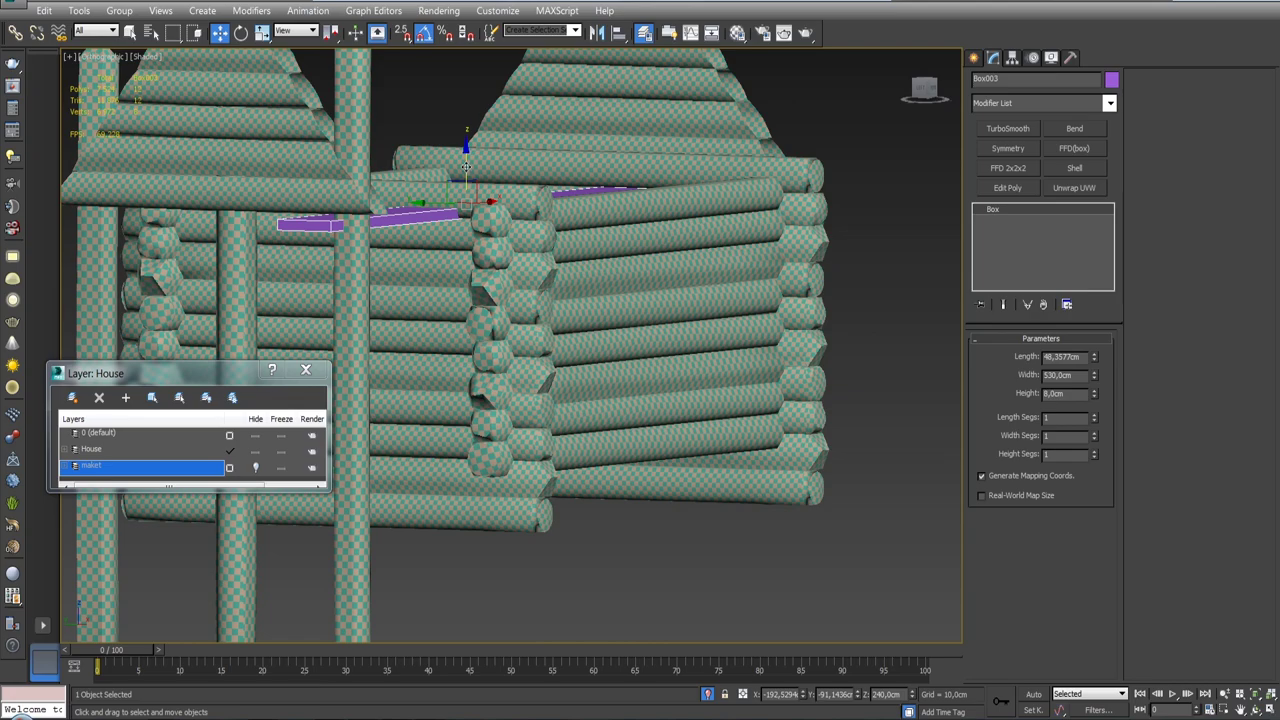
{"action": "scroll", "coordinate": [466, 165], "scroll_direction": "down", "scroll_amount": 3}
{"action": "mouse_move", "coordinate": [466, 165]}
{"action": "middle_mouse_down", "text": "alt"}
{"action": "mouse_move", "coordinate": [500, 300]}
{"action": "mouse_move", "coordinate": [503, 401]}
{"action": "mouse_move", "coordinate": [609, 229]}
{"action": "mouse_move", "coordinate": [634, 263]}
{"action": "mouse_move", "coordinate": [457, 223]}
{"action": "mouse_move", "coordinate": [481, 237]}
{"action": "mouse_move", "coordinate": [488, 223]}
{"action": "mouse_move", "coordinate": [665, 244]}
{"action": "middle_mouse_up", "text": "alt"}
{"action": "scroll", "coordinate": [500, 300], "scroll_direction": "down", "scroll_amount": 2}
{"action": "scroll", "coordinate": [609, 229], "scroll_direction": "up", "scroll_amount": 3}
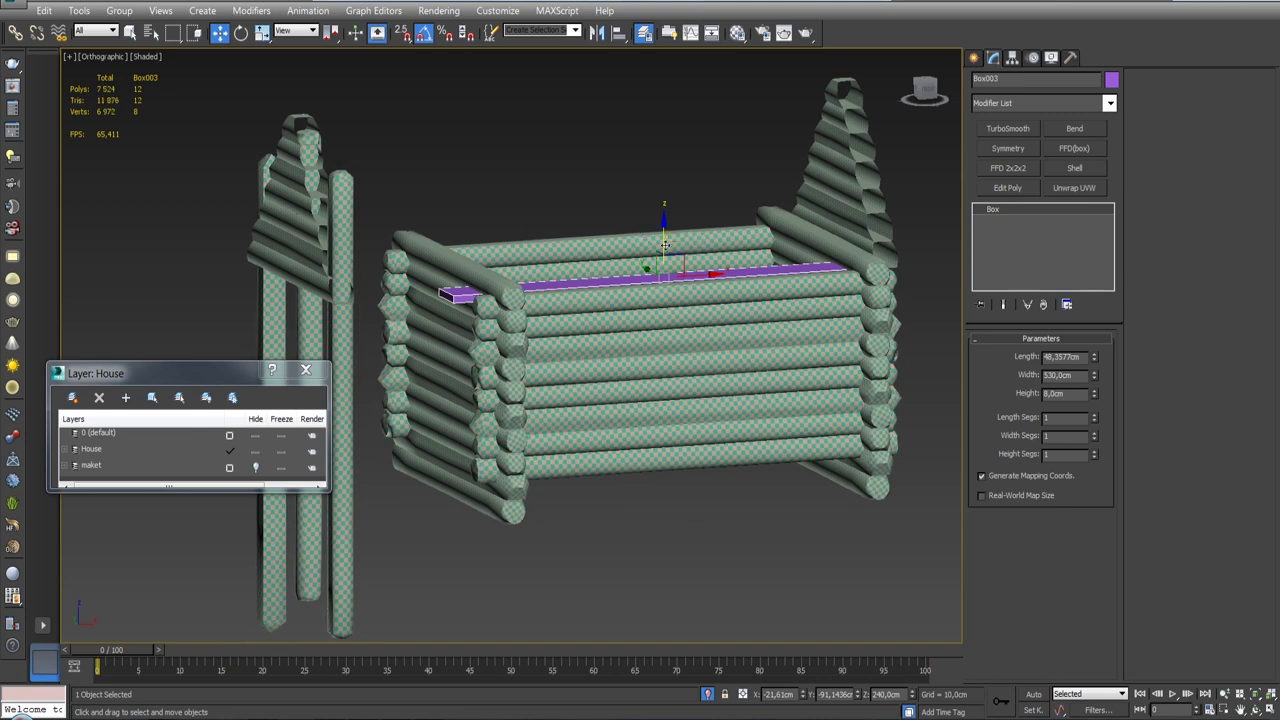
Step: Align the purple box in Z only: its Maximum to log brevno_042's Minimum
{"action": "left_click", "coordinate": [620, 36]}
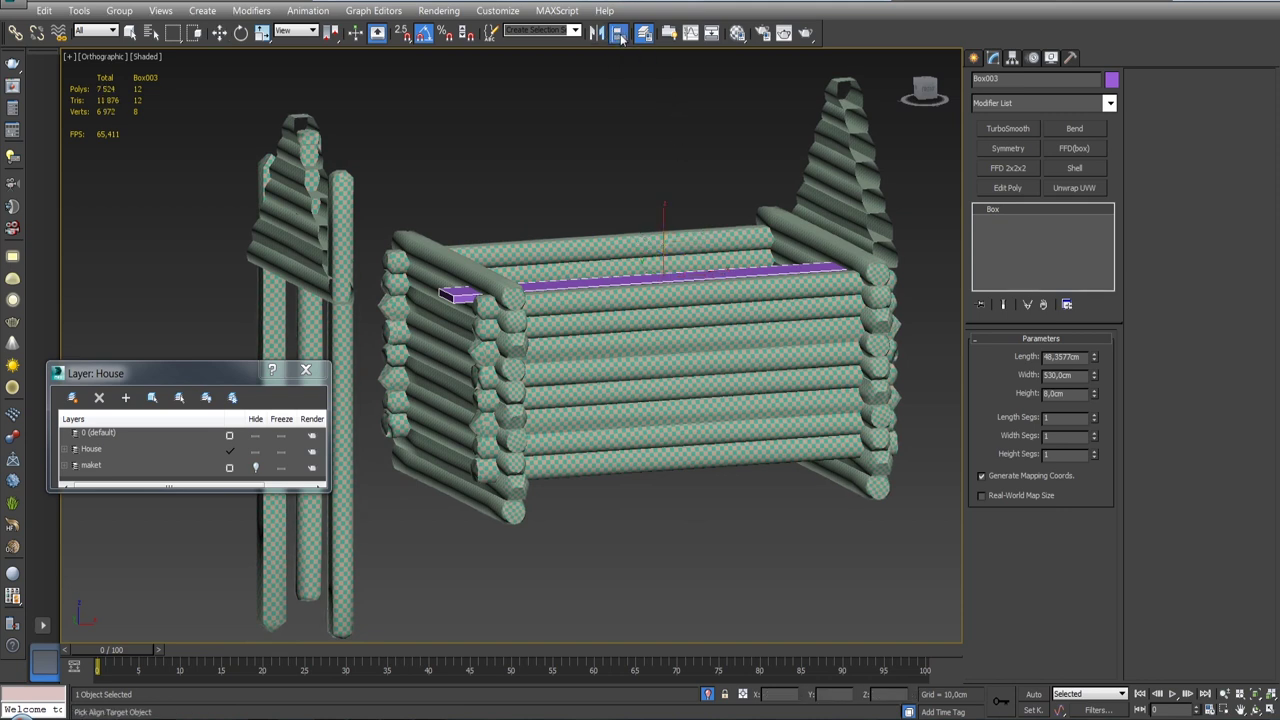
{"action": "left_click", "coordinate": [323, 280]}
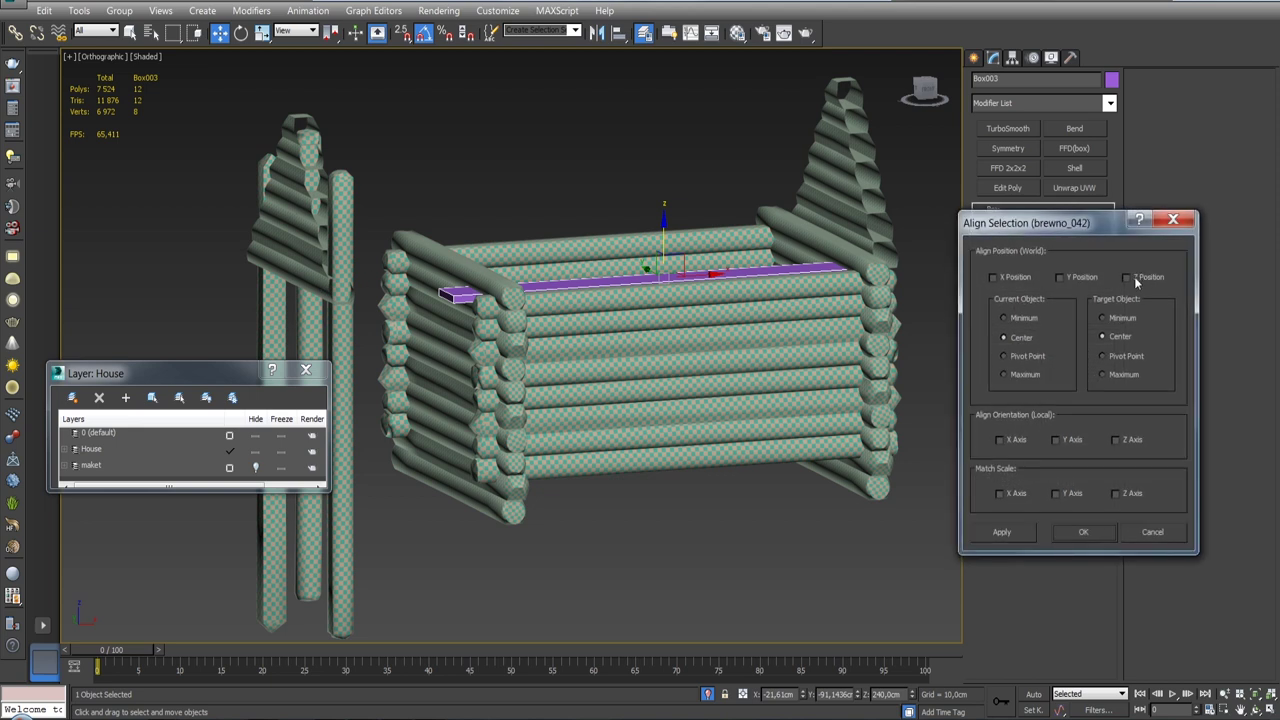
{"action": "left_click", "coordinate": [1134, 276]}
{"action": "left_click", "coordinate": [1005, 317]}
{"action": "left_click", "coordinate": [1103, 374]}
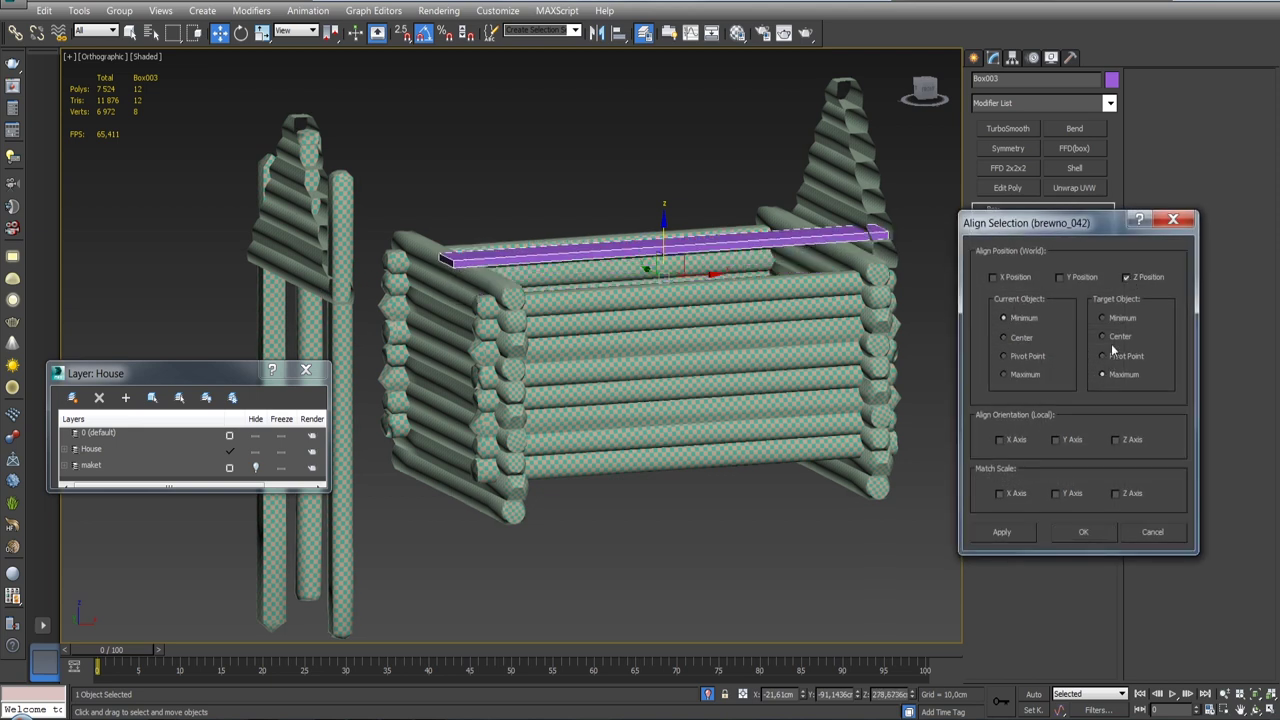
{"action": "left_click", "coordinate": [1110, 318]}
{"action": "left_click", "coordinate": [1027, 375]}
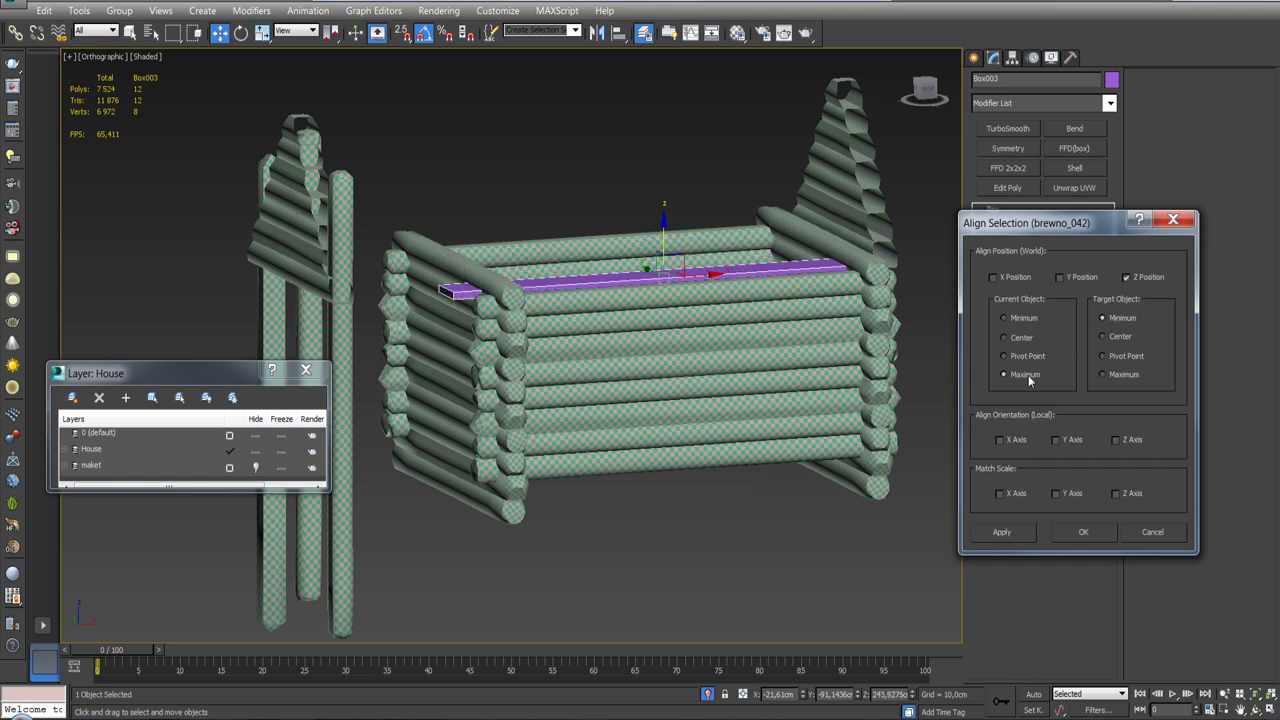
{"action": "left_click", "coordinate": [1075, 532]}
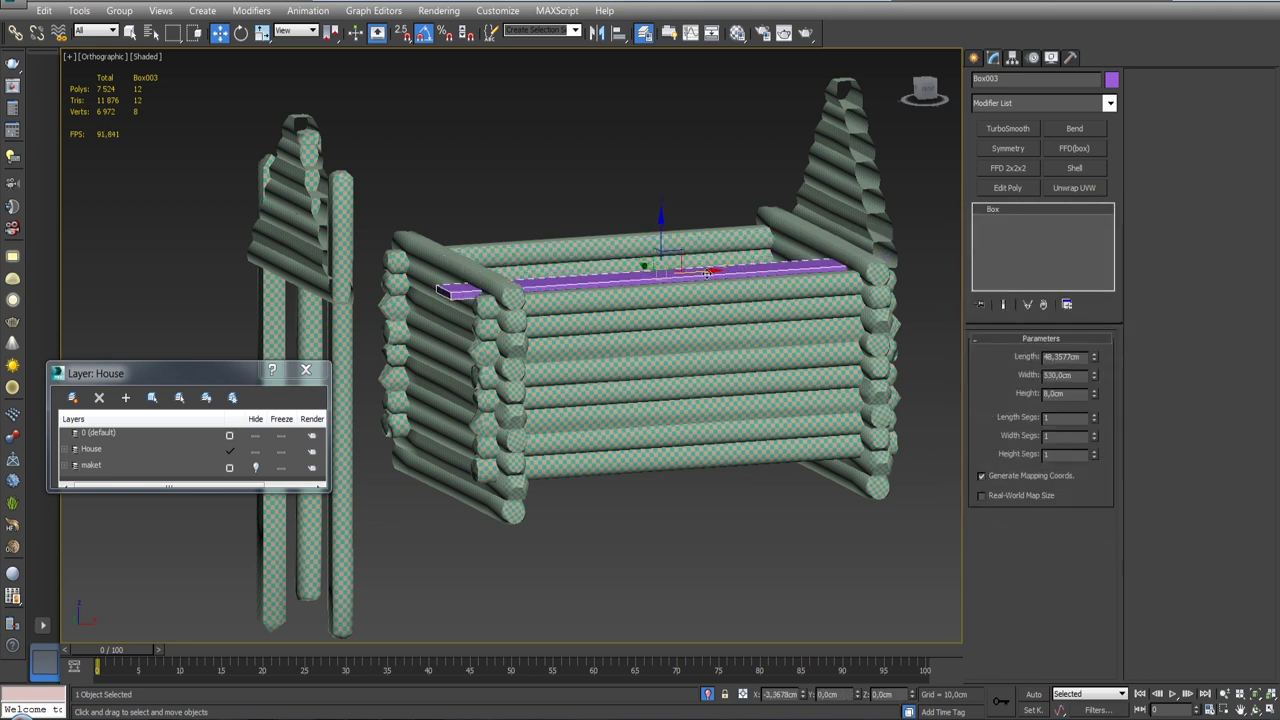
{"action": "mouse_move", "coordinate": [707, 273]}
{"action": "middle_mouse_down", "text": "alt"}
{"action": "mouse_move", "coordinate": [565, 312]}
{"action": "mouse_move", "coordinate": [600, 300]}
{"action": "mouse_move", "coordinate": [591, 179]}
{"action": "mouse_move", "coordinate": [568, 210]}
{"action": "middle_mouse_up", "text": "alt"}
Step: Reselect the purple box and unhide the maket reference layer to compare against the house
{"action": "scroll", "coordinate": [565, 312], "scroll_direction": "up", "scroll_amount": 5}
{"action": "scroll", "coordinate": [565, 312], "scroll_direction": "down", "scroll_amount": 5}
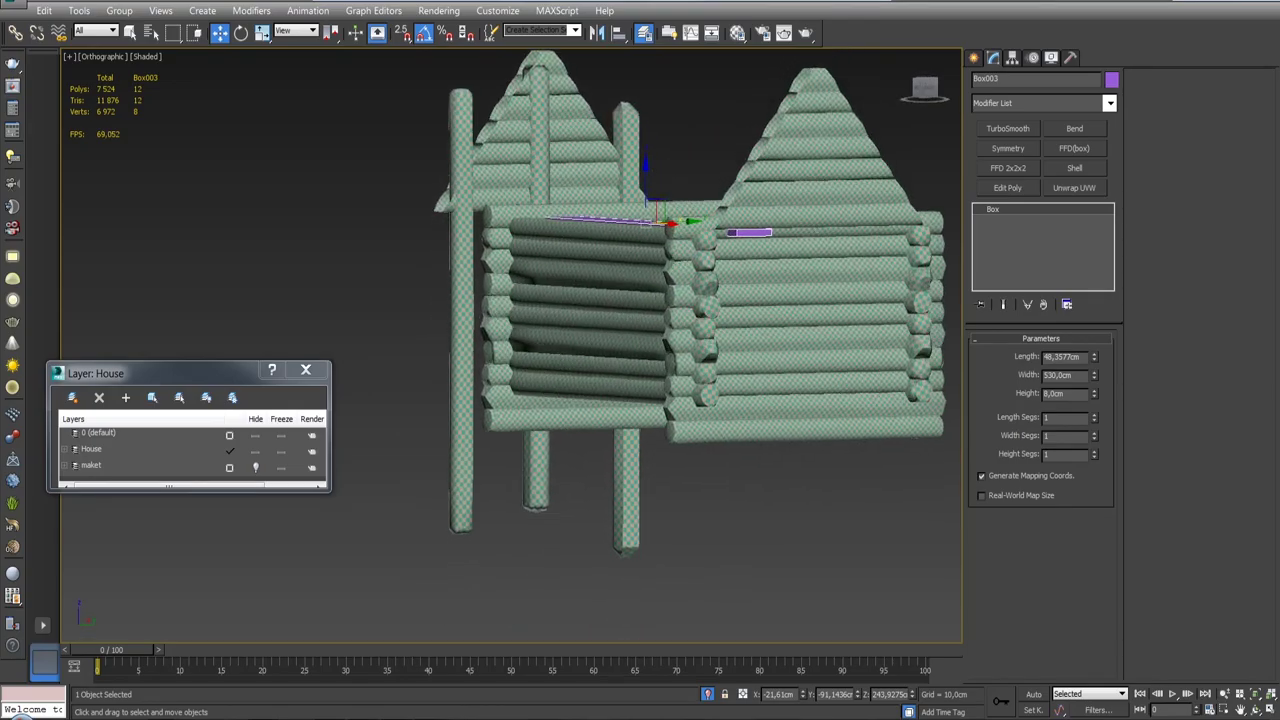
{"action": "scroll", "coordinate": [821, 222], "scroll_direction": "up", "scroll_amount": 5}
{"action": "scroll", "coordinate": [630, 182], "scroll_direction": "down", "scroll_amount": 5}
{"action": "mouse_move", "coordinate": [630, 182]}
{"action": "middle_mouse_down", "text": "alt"}
{"action": "mouse_move", "coordinate": [479, 232]}
{"action": "mouse_move", "coordinate": [571, 220]}
{"action": "middle_mouse_up", "text": "alt"}
{"action": "left_click", "coordinate": [540, 212]}
{"action": "scroll", "coordinate": [538, 210], "scroll_direction": "up", "scroll_amount": 2}
{"action": "scroll", "coordinate": [571, 220], "scroll_direction": "up", "scroll_amount": 4}
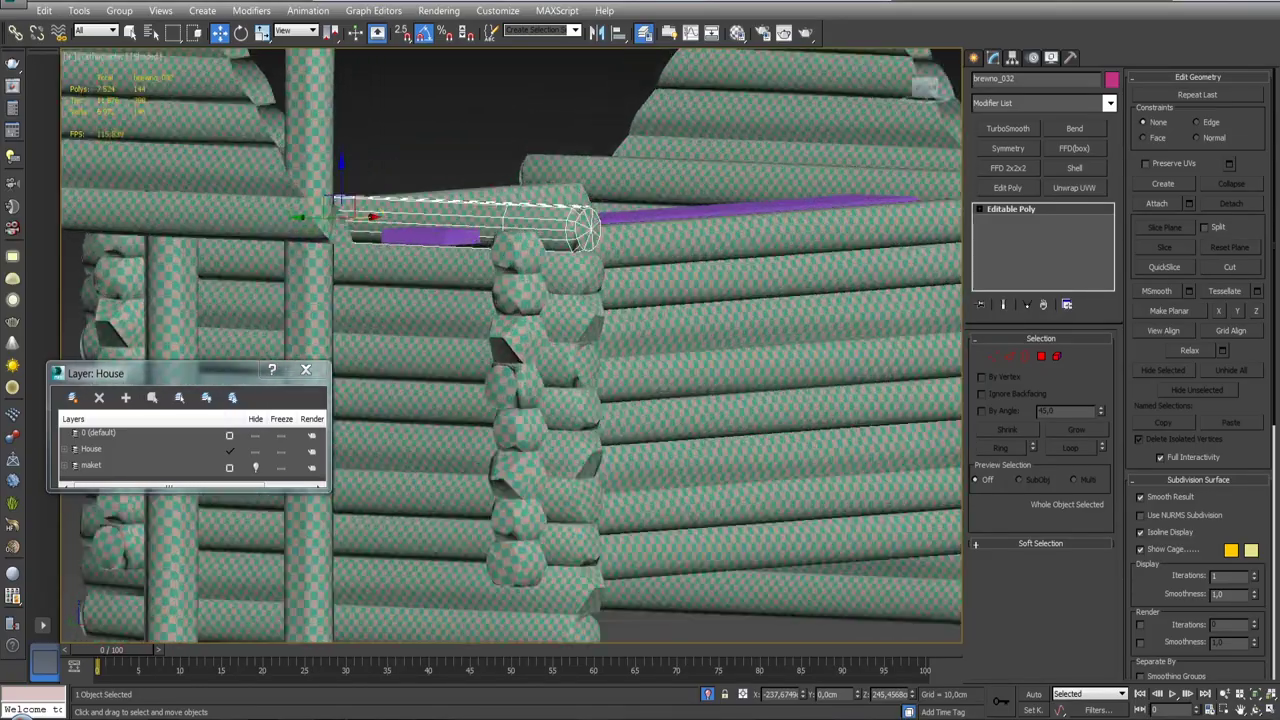
{"action": "scroll", "coordinate": [596, 208], "scroll_direction": "down", "scroll_amount": 4}
{"action": "mouse_move", "coordinate": [596, 208]}
{"action": "middle_mouse_down", "text": "alt"}
{"action": "mouse_move", "coordinate": [540, 190]}
{"action": "mouse_move", "coordinate": [586, 190]}
{"action": "mouse_move", "coordinate": [568, 232]}
{"action": "mouse_move", "coordinate": [732, 459]}
{"action": "middle_mouse_up", "text": "alt"}
{"action": "left_click", "coordinate": [586, 190]}
{"action": "scroll", "coordinate": [568, 232], "scroll_direction": "up", "scroll_amount": 2}
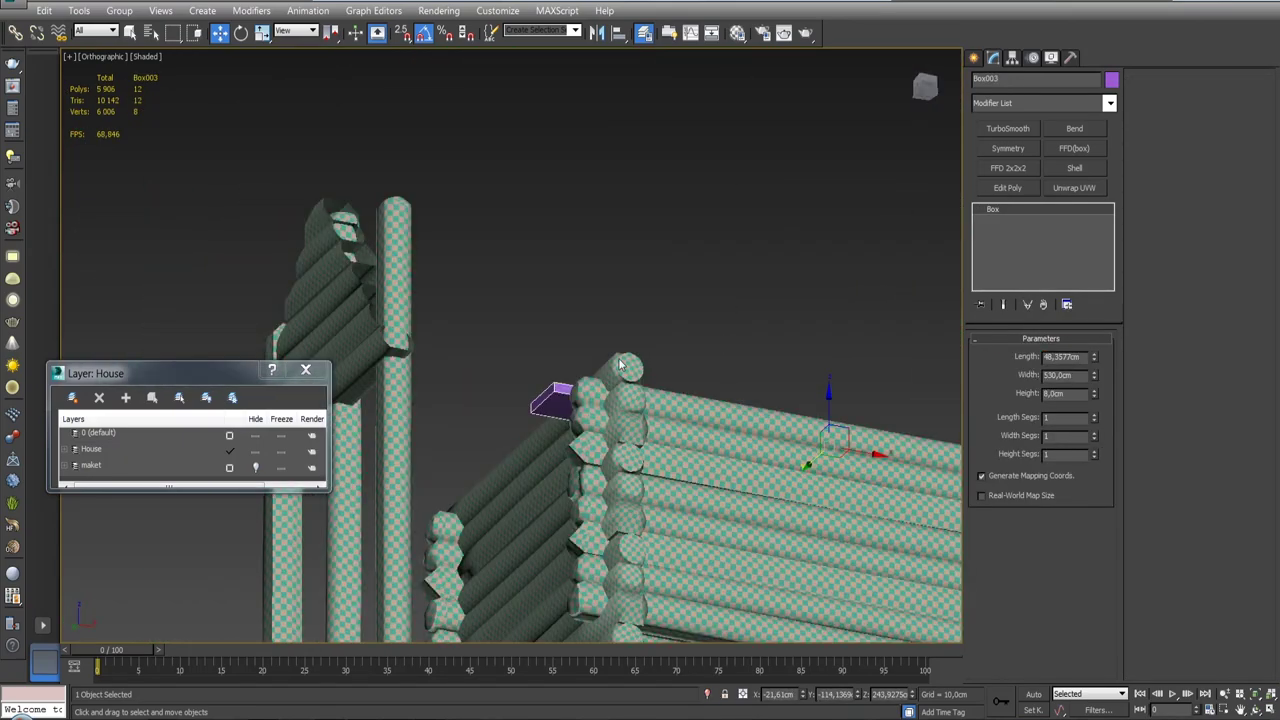
{"action": "left_click", "coordinate": [255, 467]}
{"action": "middle_click_drag", "start_coordinate": [555, 420], "coordinate": [555, 436], "text": "alt"}
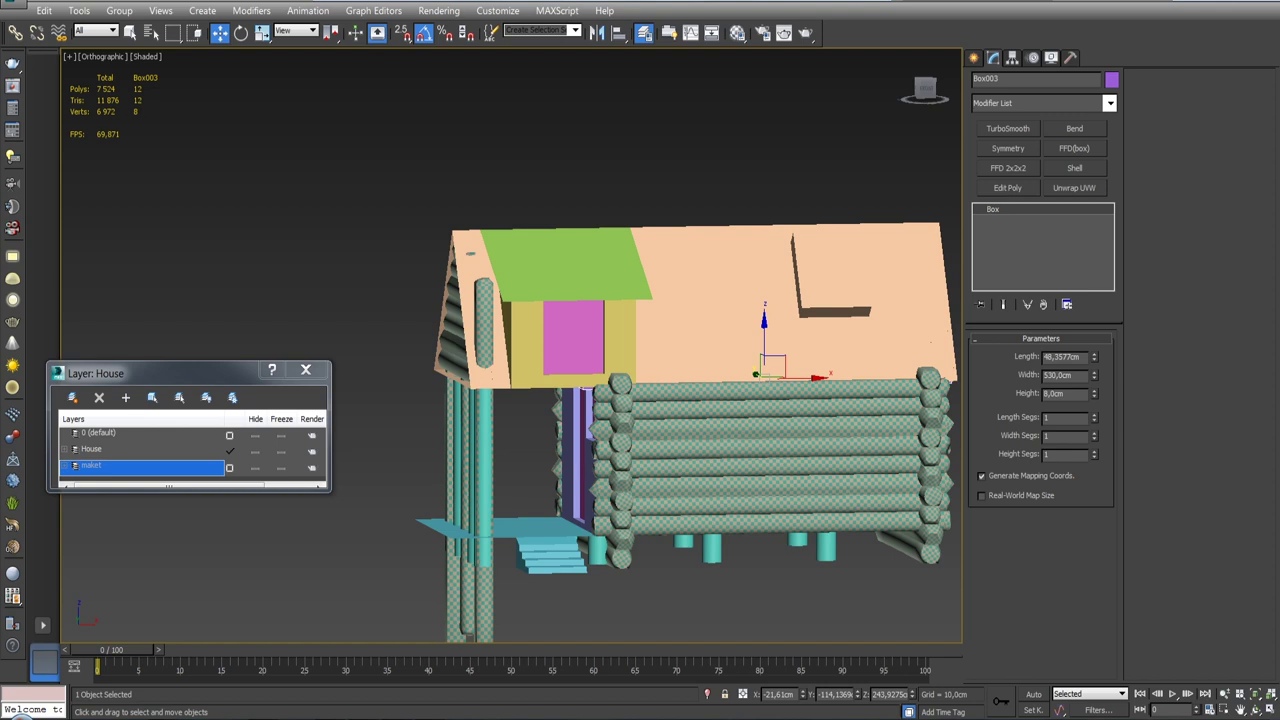
{"action": "mouse_move", "coordinate": [727, 562]}
{"action": "middle_mouse_down", "text": "alt"}
{"action": "mouse_move", "coordinate": [663, 385]}
{"action": "mouse_move", "coordinate": [555, 388]}
{"action": "middle_mouse_up", "text": "alt"}
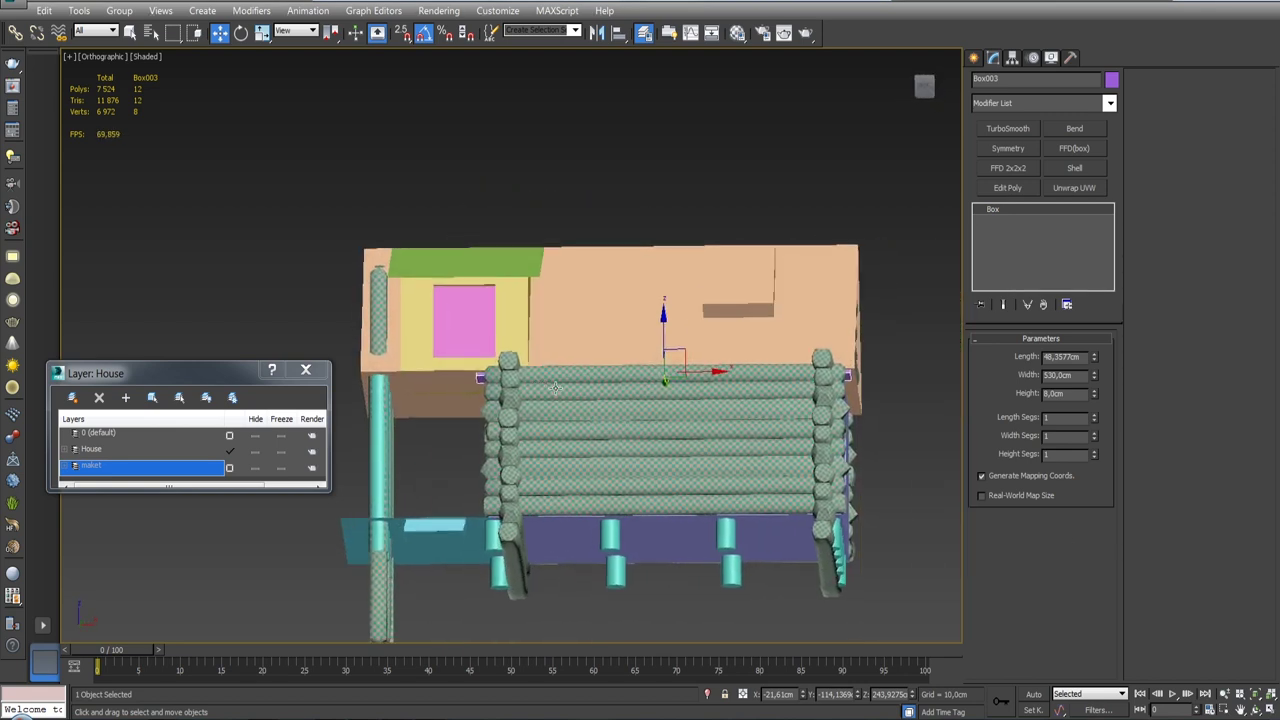
Step: Set the box Width to 500 cm and hide the maket layer again
{"action": "type", "text": "500"}
{"action": "key", "text": "Return"}
{"action": "left_click", "coordinate": [255, 467]}
{"action": "mouse_move", "coordinate": [520, 500]}
{"action": "middle_mouse_down", "text": "alt"}
{"action": "mouse_move", "coordinate": [594, 509]}
{"action": "mouse_move", "coordinate": [644, 478]}
{"action": "middle_mouse_up", "text": "alt"}
{"action": "middle_click_drag", "start_coordinate": [714, 367], "coordinate": [665, 573], "text": "alt"}
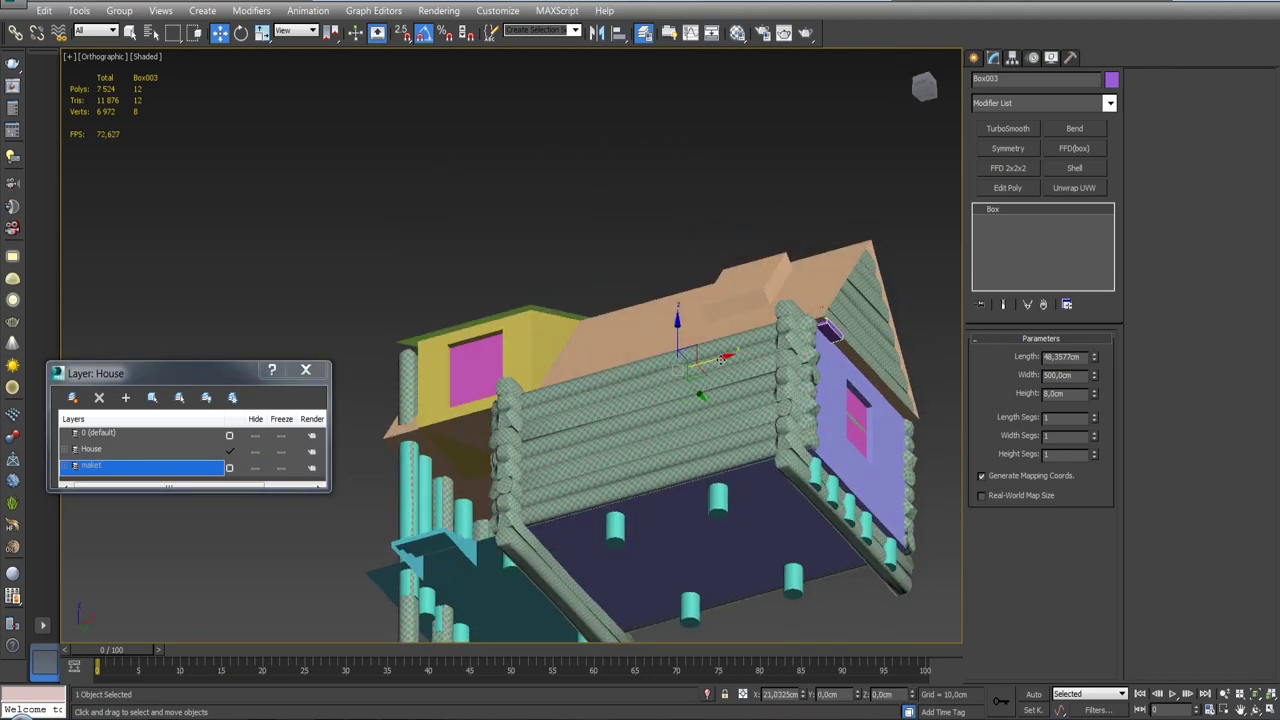
{"action": "mouse_move", "coordinate": [722, 358]}
{"action": "middle_mouse_down", "text": "alt"}
{"action": "mouse_move", "coordinate": [752, 404]}
{"action": "mouse_move", "coordinate": [793, 416]}
{"action": "mouse_move", "coordinate": [751, 448]}
{"action": "middle_mouse_up", "text": "alt"}
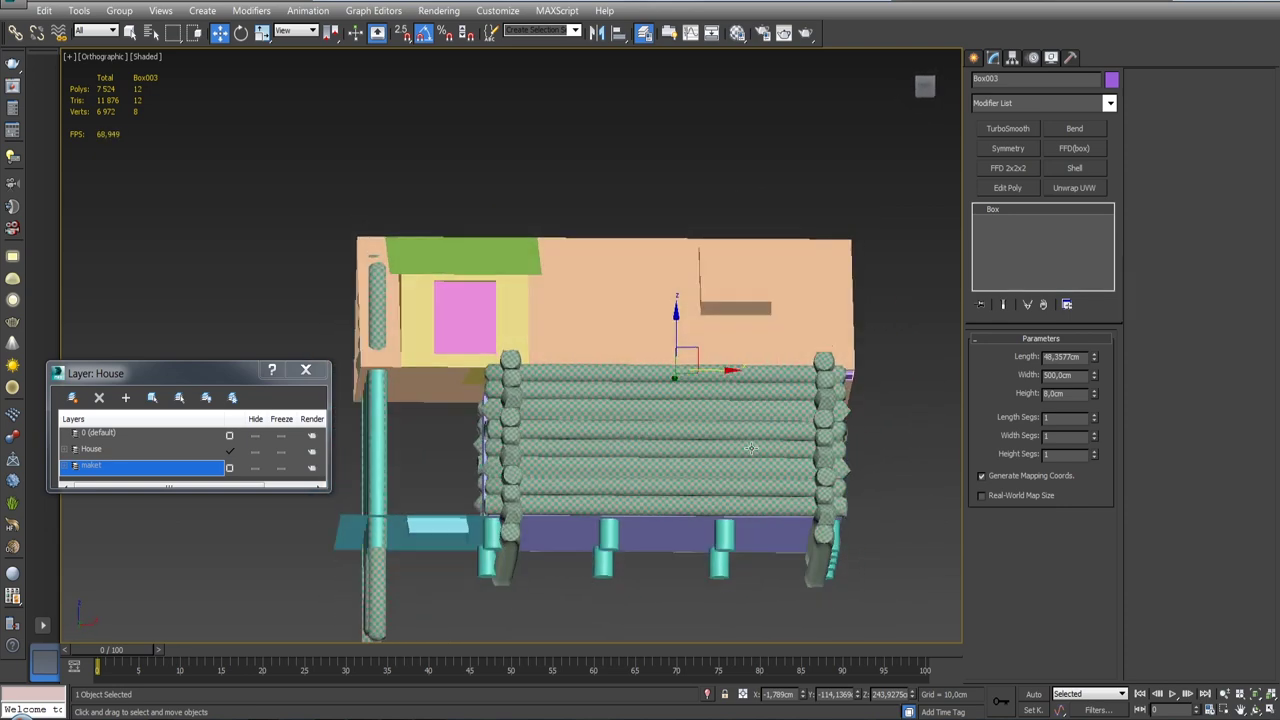
Step: Shift-clone the purple board into three parallel boards and rename the original doska_001
{"action": "mouse_move", "coordinate": [500, 440]}
{"action": "middle_mouse_down", "text": "alt"}
{"action": "mouse_move", "coordinate": [623, 506]}
{"action": "mouse_move", "coordinate": [604, 427]}
{"action": "middle_mouse_up", "text": "alt"}
{"action": "key", "text": "F3"}
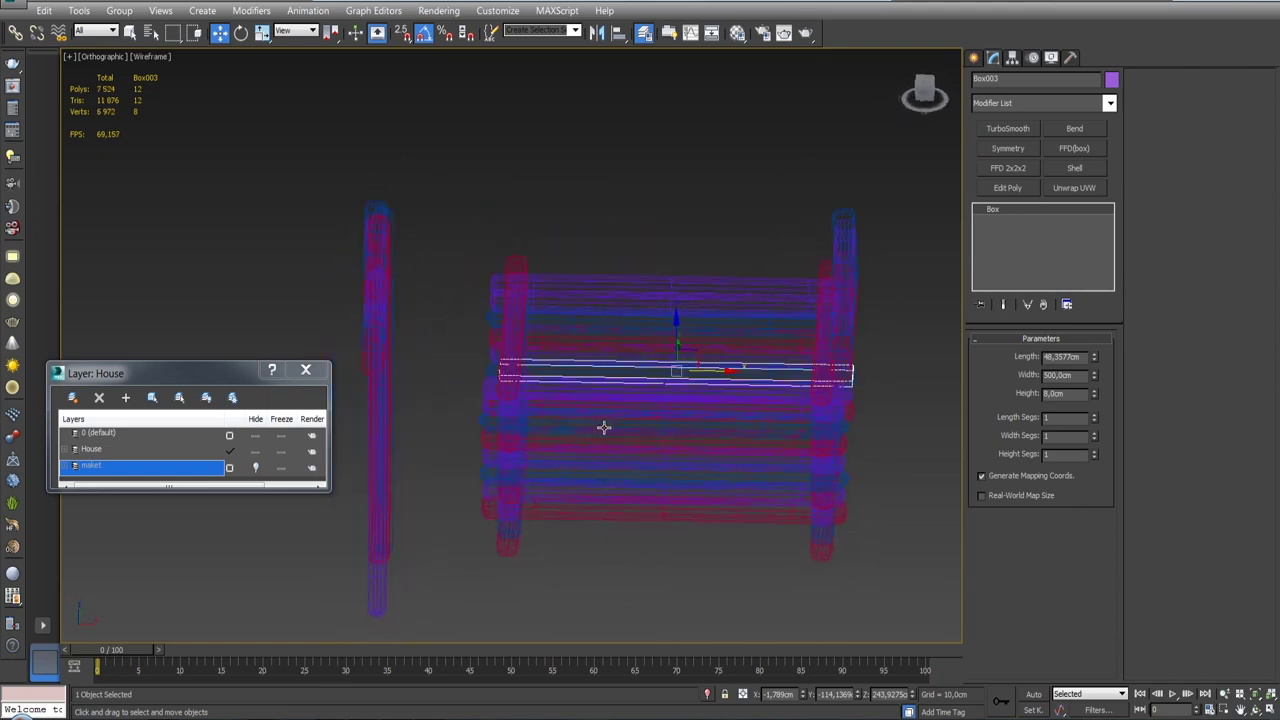
{"action": "key", "text": "F3"}
{"action": "mouse_move", "coordinate": [763, 434]}
{"action": "middle_mouse_down", "text": "alt"}
{"action": "mouse_move", "coordinate": [778, 540]}
{"action": "mouse_move", "coordinate": [790, 470]}
{"action": "mouse_move", "coordinate": [782, 525]}
{"action": "mouse_move", "coordinate": [790, 475]}
{"action": "mouse_move", "coordinate": [720, 480]}
{"action": "middle_mouse_up", "text": "alt"}
{"action": "mouse_move", "coordinate": [690, 317]}
{"action": "middle_mouse_down", "text": "alt"}
{"action": "mouse_move", "coordinate": [680, 340]}
{"action": "mouse_move", "coordinate": [675, 300]}
{"action": "mouse_move", "coordinate": [668, 330]}
{"action": "mouse_move", "coordinate": [660, 322]}
{"action": "mouse_move", "coordinate": [668, 372]}
{"action": "middle_mouse_up", "text": "alt"}
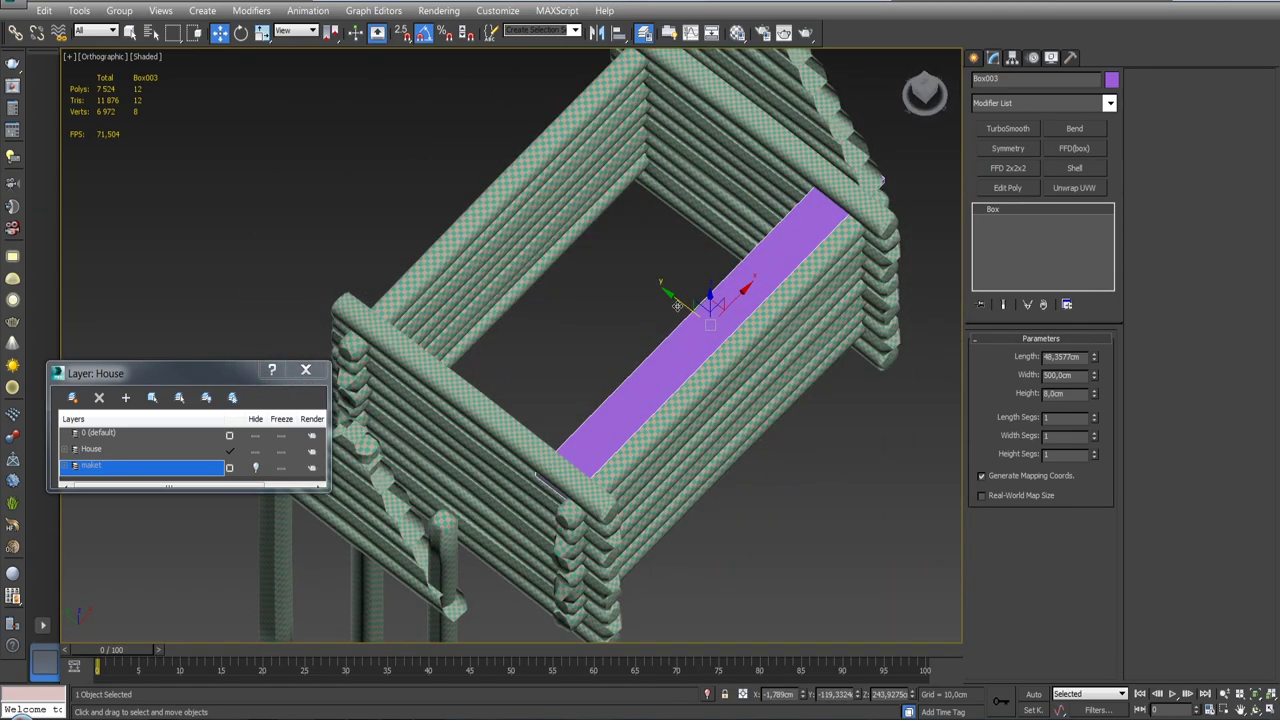
{"action": "left_click_drag", "start_coordinate": [677, 305], "coordinate": [620, 265], "text": "shift"}
{"action": "left_click", "coordinate": [686, 363]}
{"action": "left_click", "coordinate": [652, 432]}
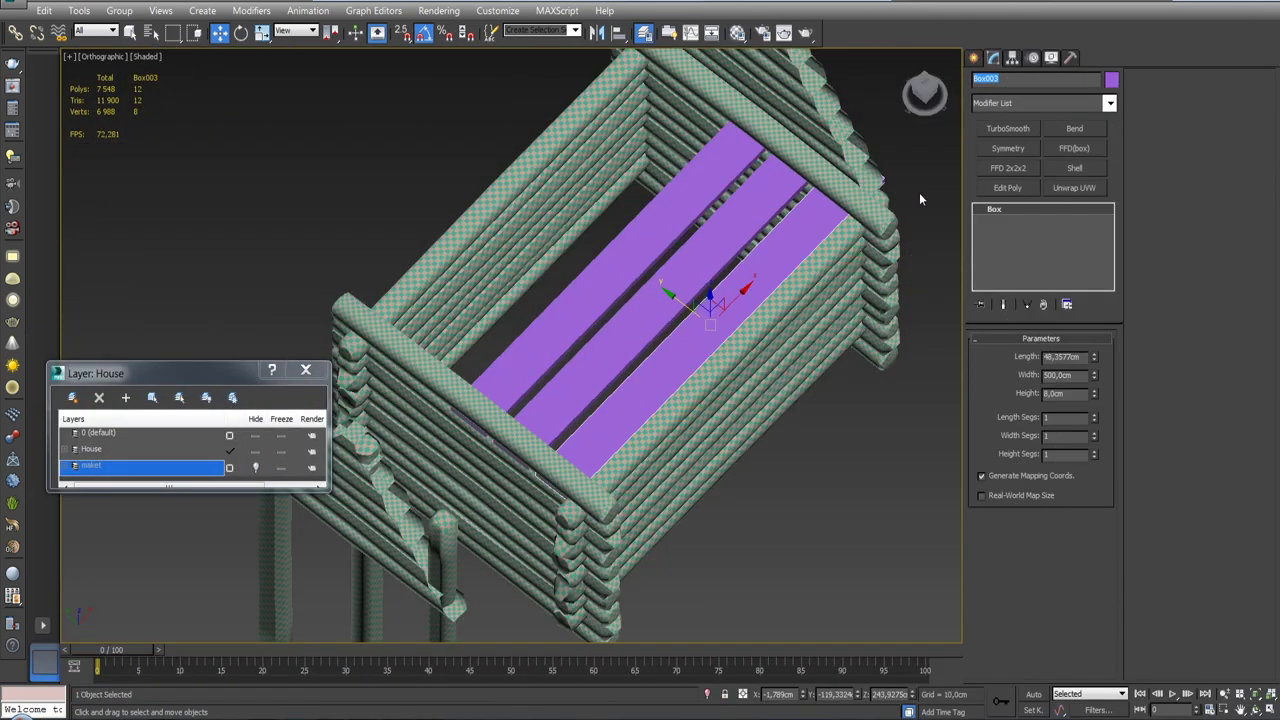
{"action": "type", "text": "doska"}
{"action": "type", "text": "_001"}
{"action": "left_click_drag", "start_coordinate": [1020, 79], "coordinate": [970, 80]}
Step: Delete the two extra board clones, keeping only doska_001
{"action": "left_click", "coordinate": [687, 200]}
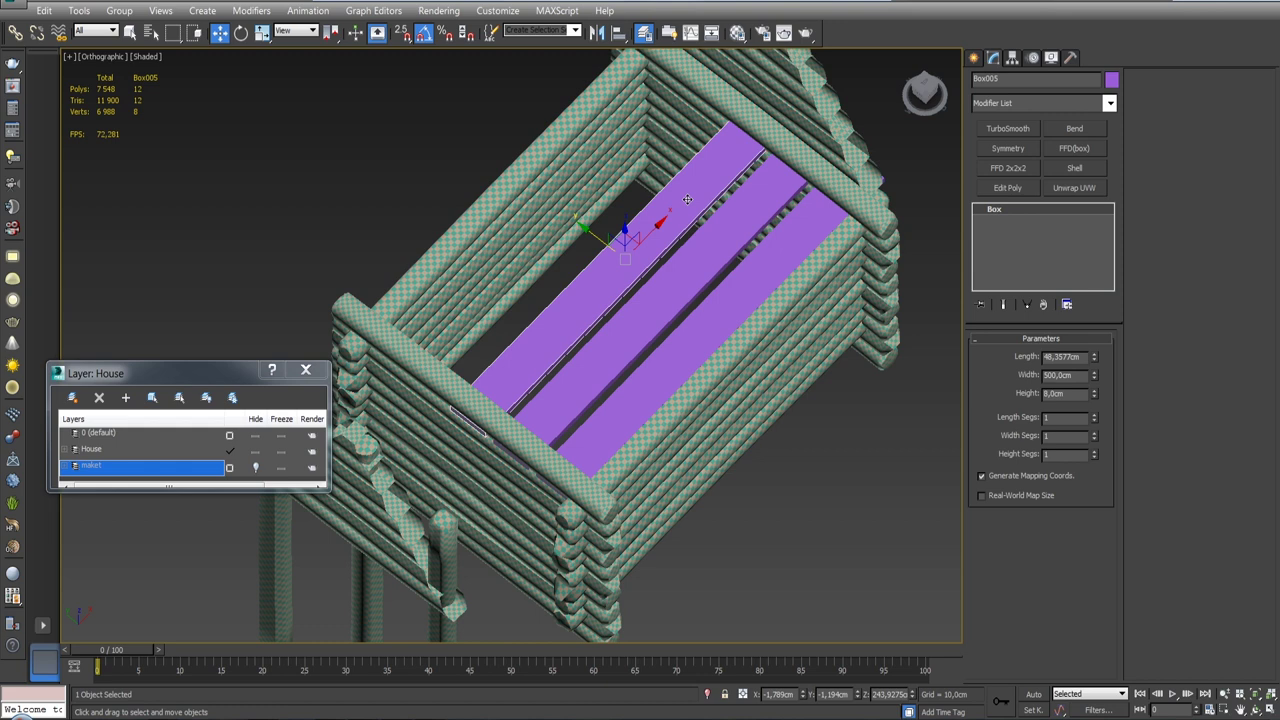
{"action": "key", "text": "Delete"}
{"action": "left_click", "coordinate": [683, 250]}
{"action": "key", "text": "Delete"}
Step: Shift-clone doska_001 as two independent Copy boards, doska_002 and doska_003
{"action": "left_click", "coordinate": [722, 306]}
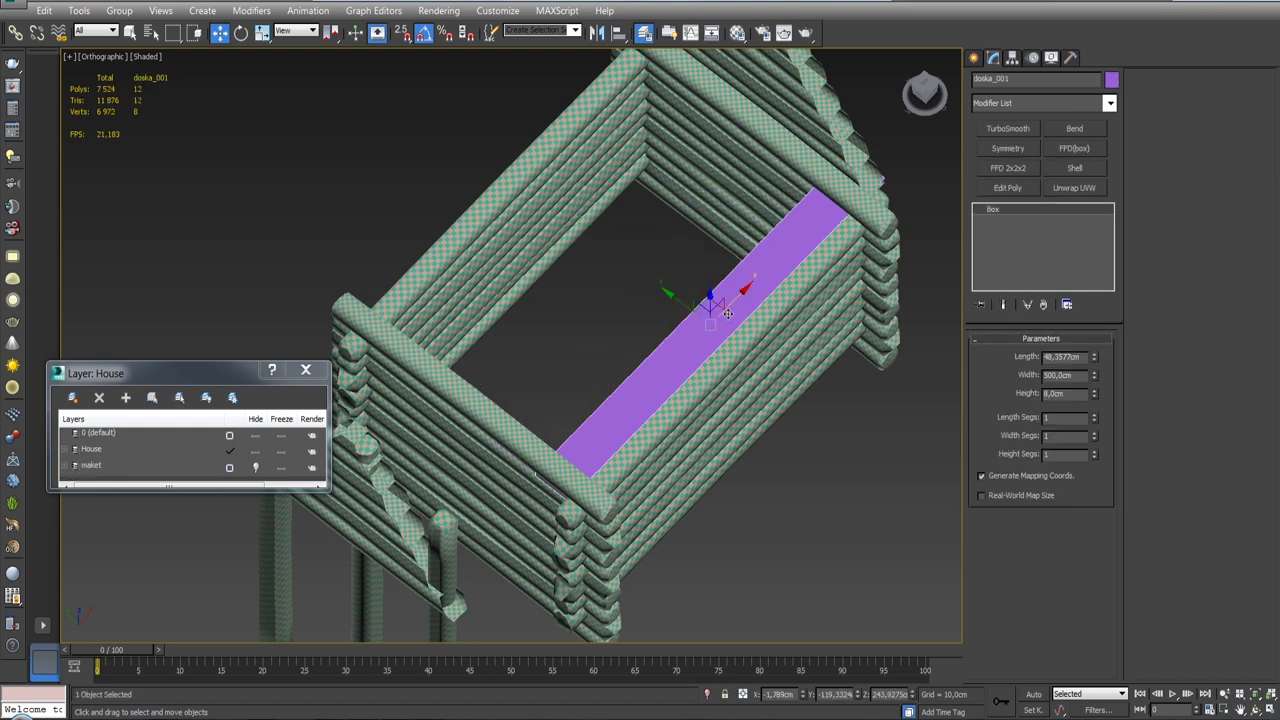
{"action": "left_click_drag", "start_coordinate": [688, 304], "coordinate": [664, 276], "text": "shift"}
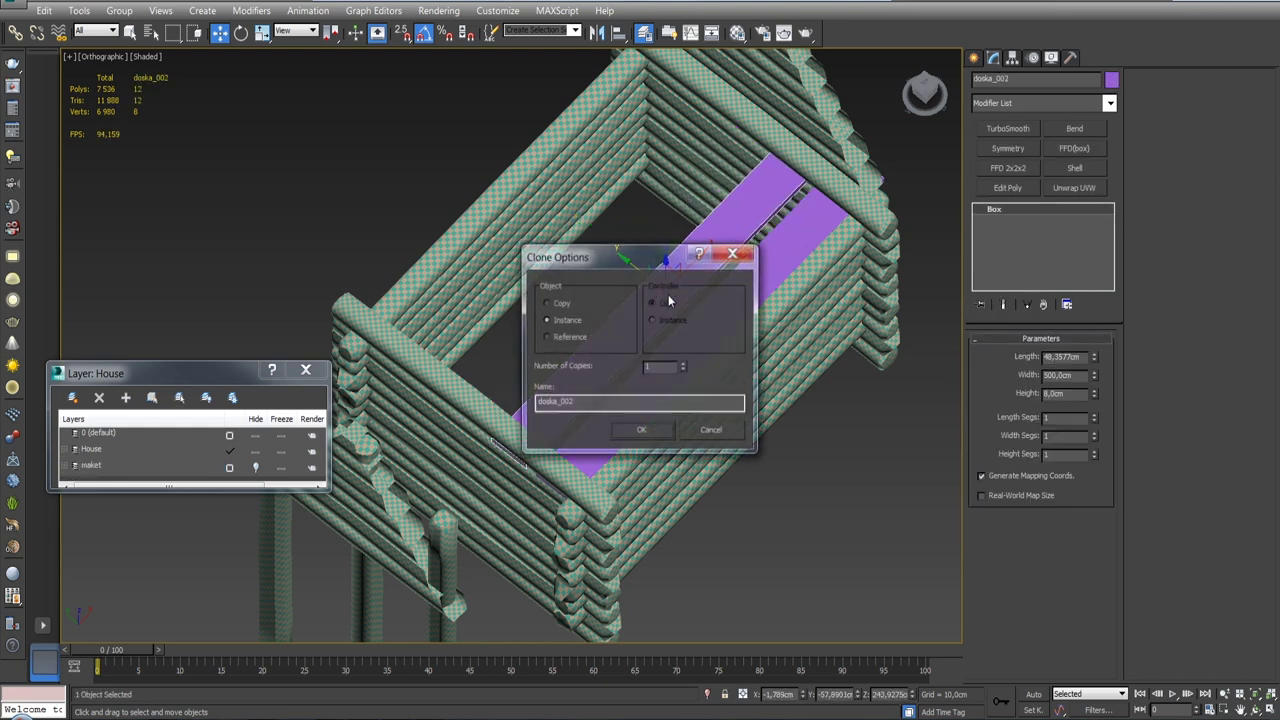
{"action": "left_click", "coordinate": [575, 308]}
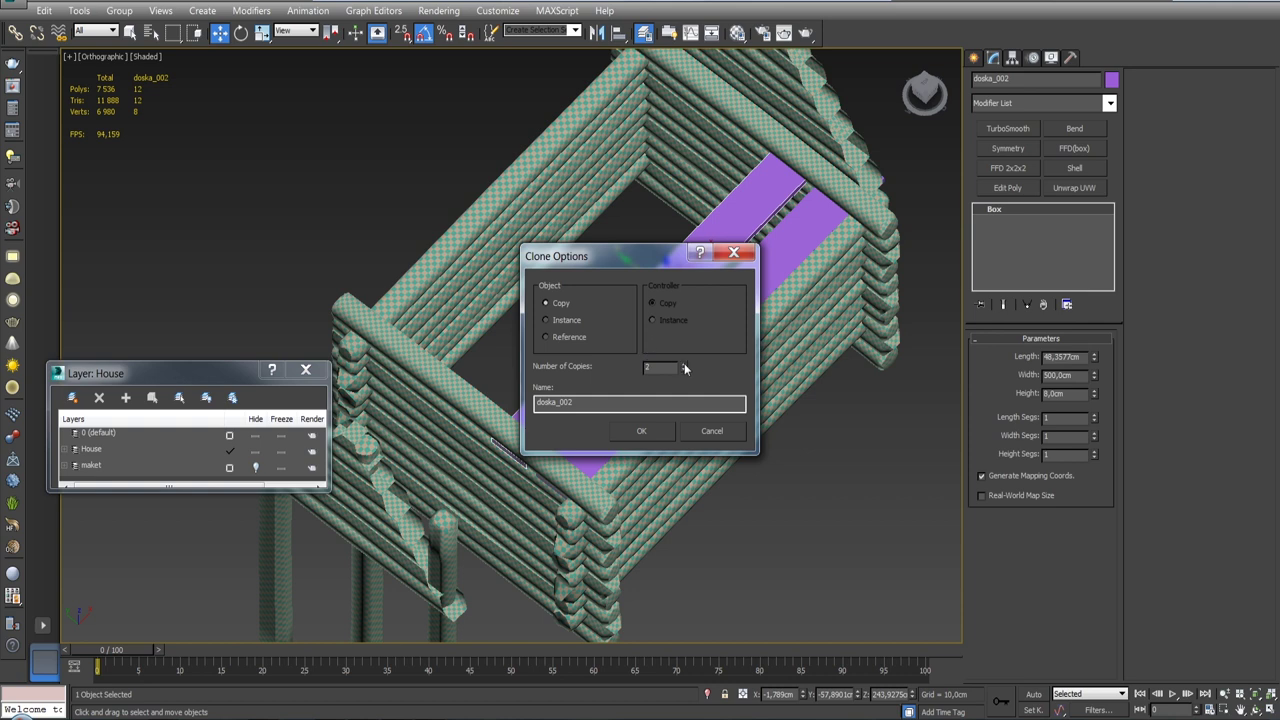
{"action": "left_click", "coordinate": [645, 431]}
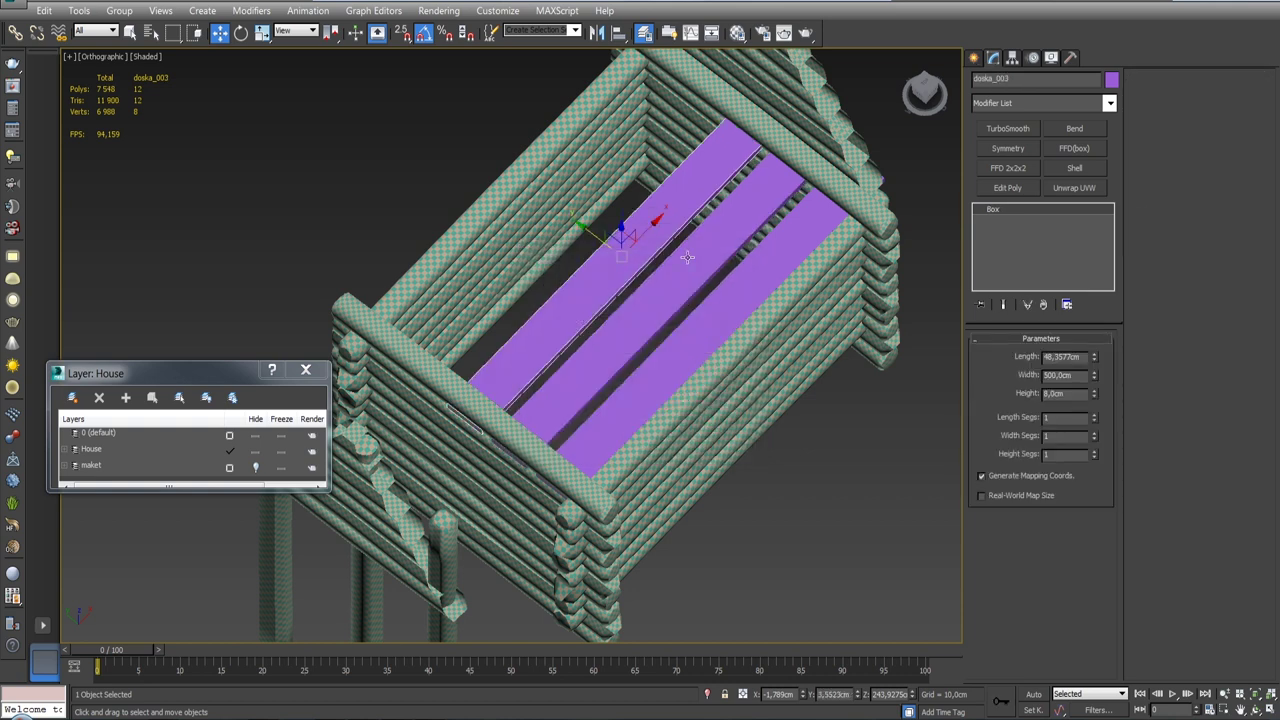
{"action": "key", "text": "ctrl+z"}
{"action": "key", "text": "ctrl+z"}
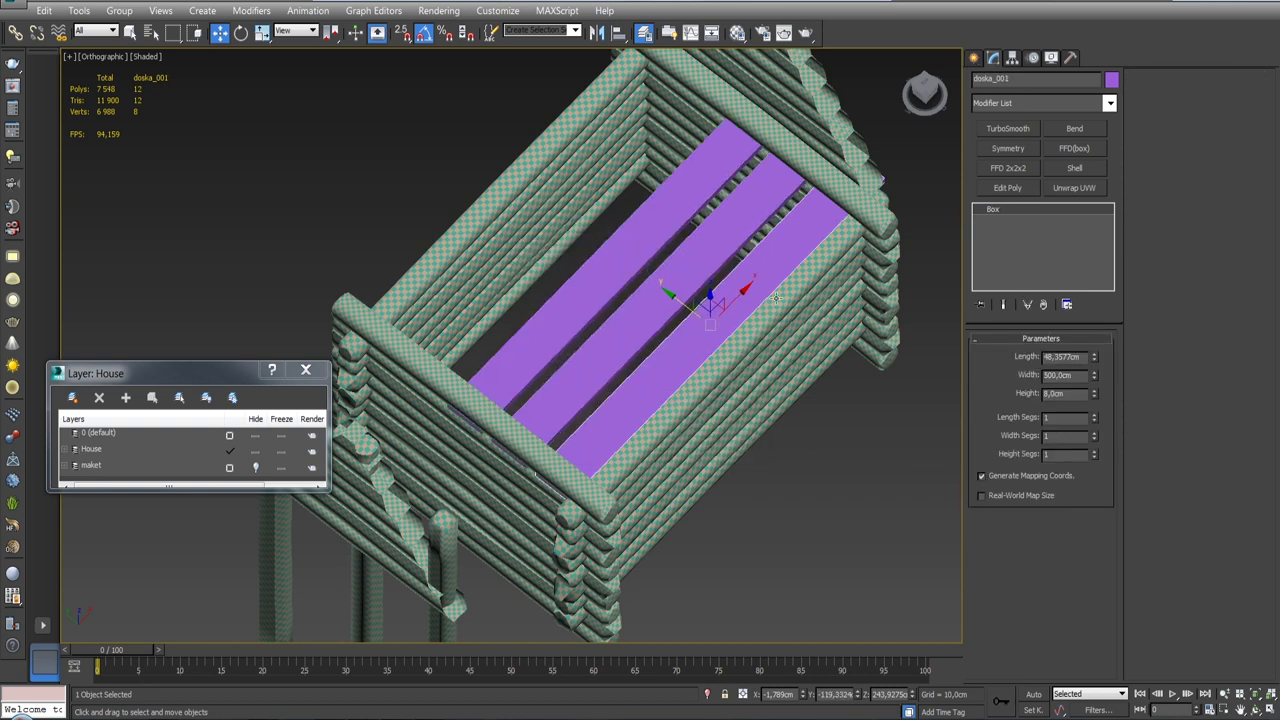
{"action": "middle_click_drag", "start_coordinate": [775, 298], "coordinate": [725, 311], "text": "alt"}
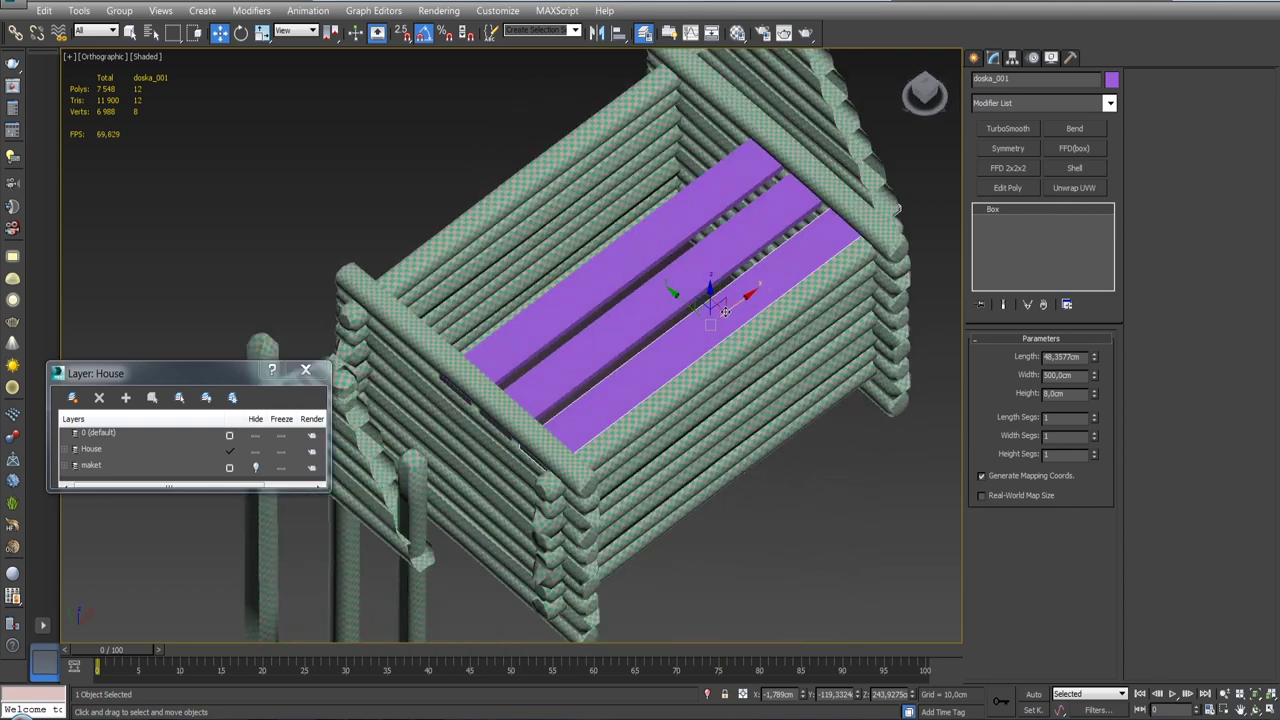
{"action": "mouse_move", "coordinate": [752, 303]}
{"action": "middle_mouse_down", "text": "alt"}
{"action": "mouse_move", "coordinate": [775, 257]}
{"action": "mouse_move", "coordinate": [728, 303]}
{"action": "middle_mouse_up", "text": "alt"}
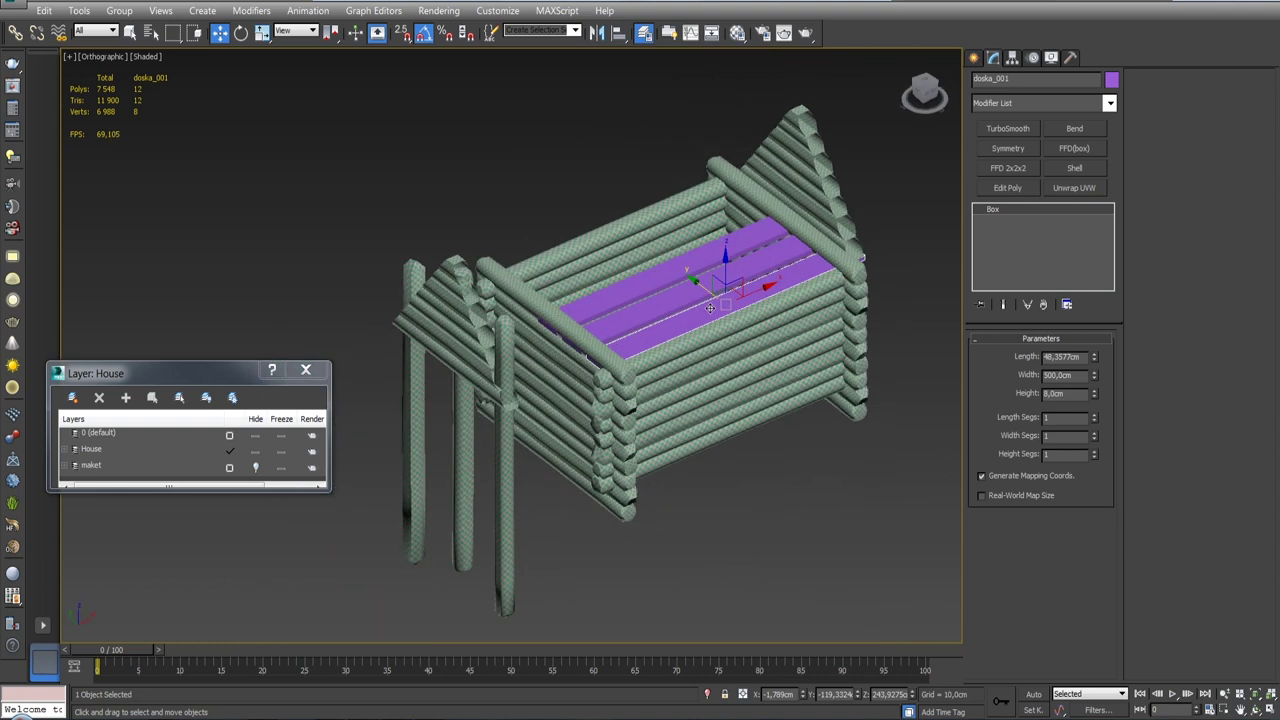
Step: Save the scene with Save As over House.max, confirming the file replacement
{"action": "left_click", "coordinate": [25, 8]}
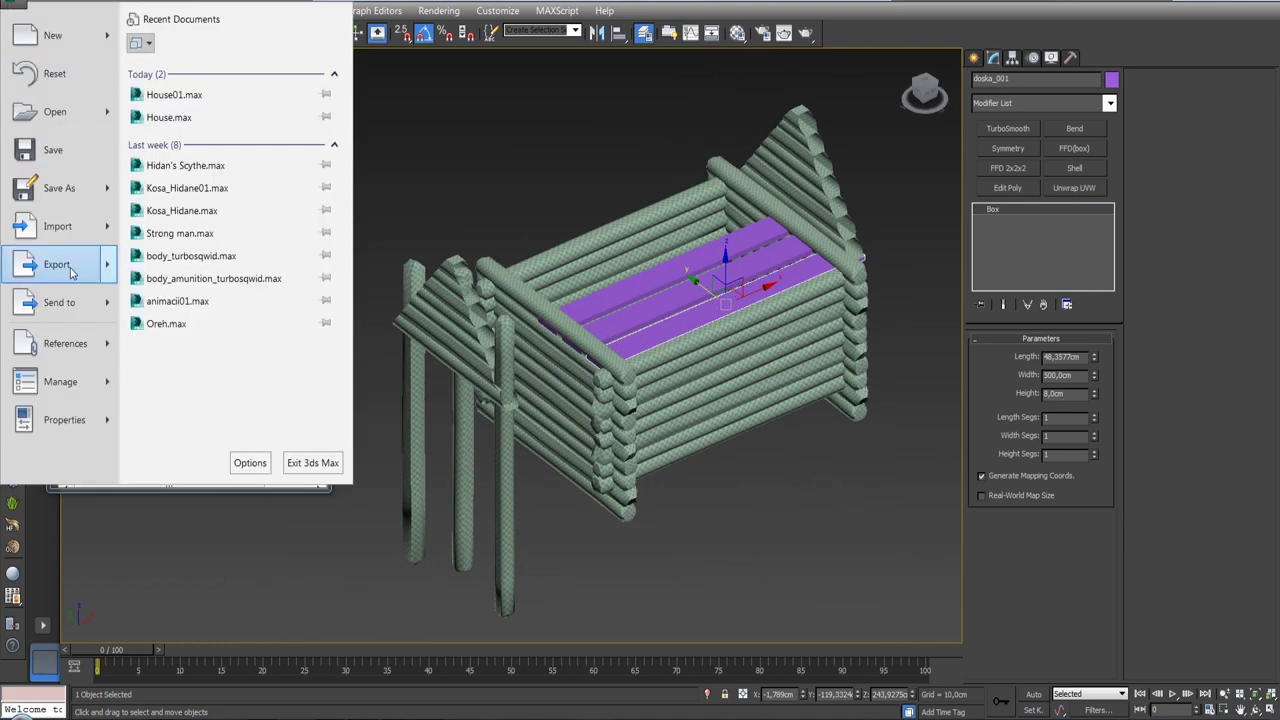
{"action": "left_click", "coordinate": [59, 188]}
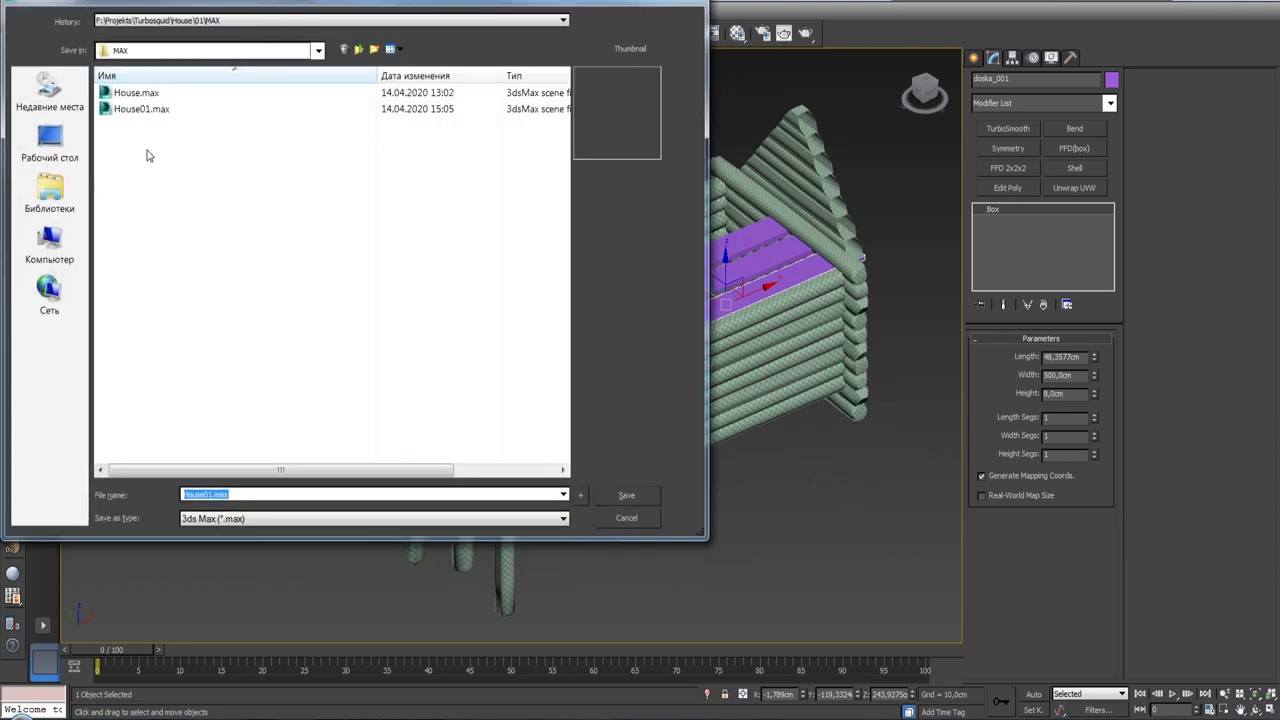
{"action": "left_click", "coordinate": [136, 92]}
{"action": "left_click", "coordinate": [626, 495]}
{"action": "left_click", "coordinate": [706, 414]}
{"action": "mouse_move", "coordinate": [742, 428]}
{"action": "middle_mouse_down", "text": "alt"}
{"action": "mouse_move", "coordinate": [757, 446]}
{"action": "mouse_move", "coordinate": [714, 409]}
{"action": "mouse_move", "coordinate": [730, 415]}
{"action": "middle_mouse_up", "text": "alt"}
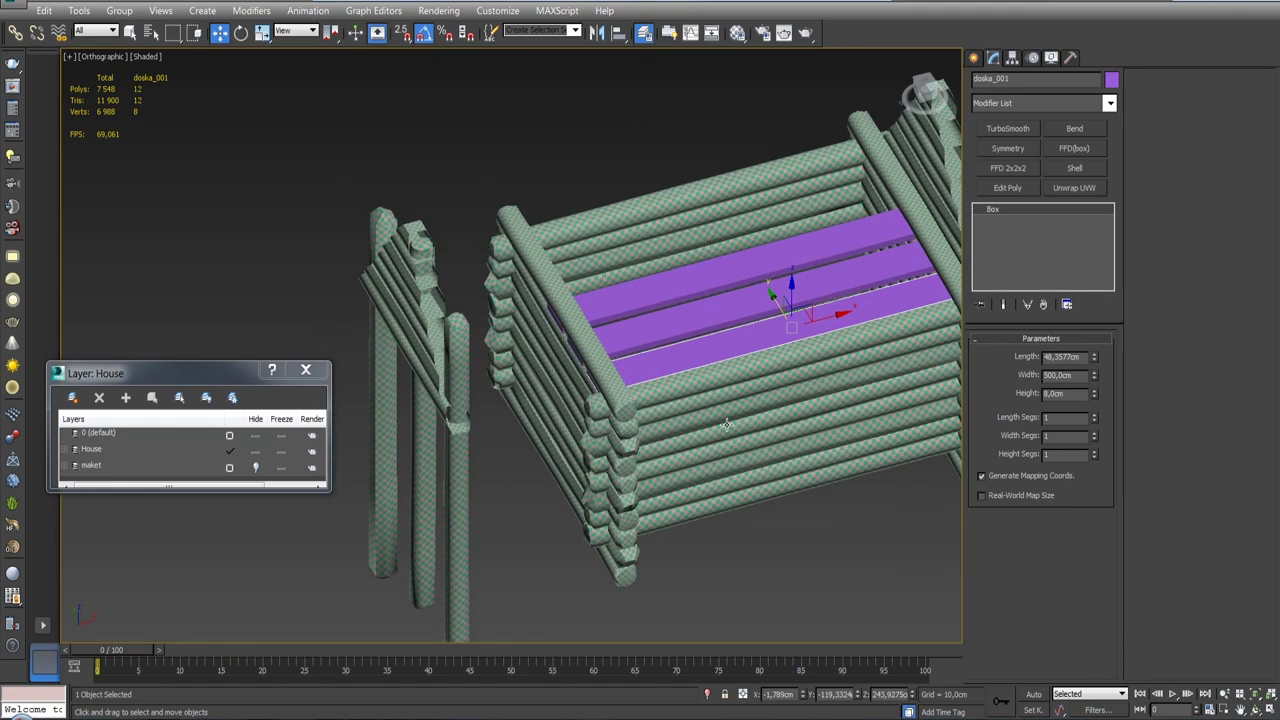
{"action": "mouse_move", "coordinate": [740, 355]}
{"action": "middle_mouse_down", "text": "alt"}
{"action": "mouse_move", "coordinate": [816, 385]}
{"action": "mouse_move", "coordinate": [790, 340]}
{"action": "mouse_move", "coordinate": [727, 352]}
{"action": "mouse_move", "coordinate": [785, 345]}
{"action": "middle_mouse_up", "text": "alt"}
Step: Set the right deck board's Length to 35 cm
{"action": "left_click", "coordinate": [740, 320]}
{"action": "left_click", "coordinate": [780, 358]}
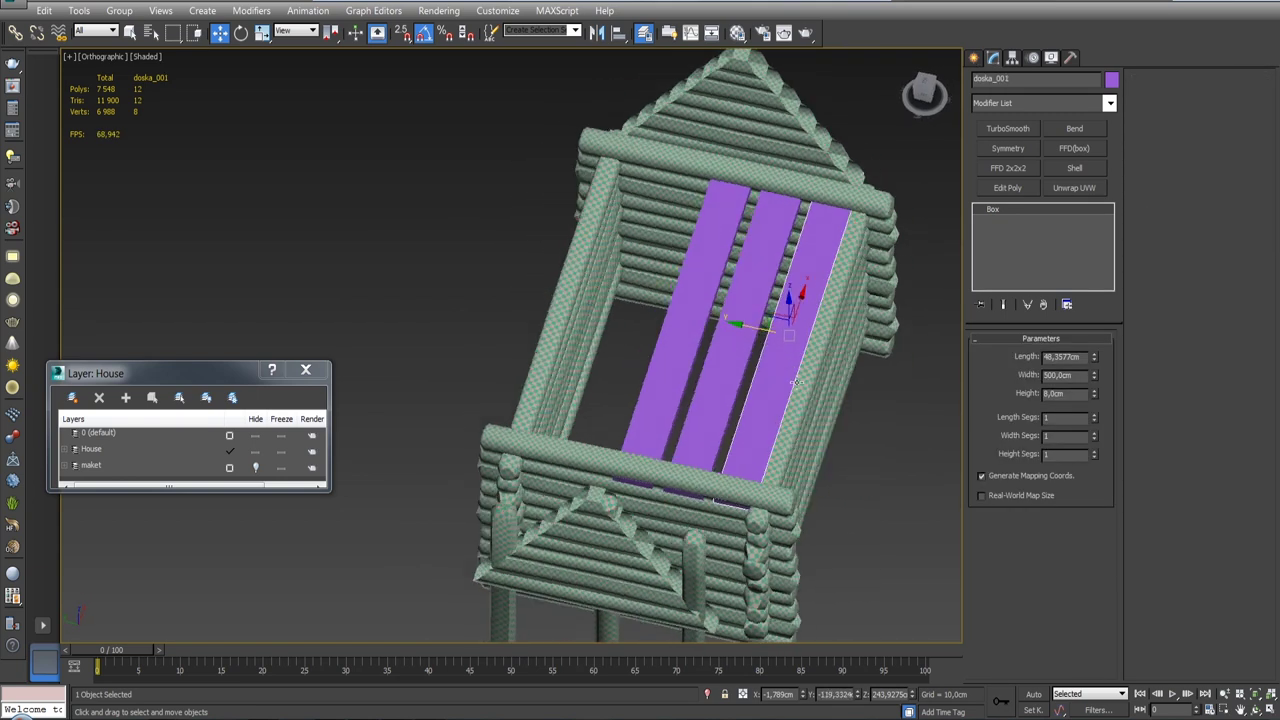
{"action": "scroll", "coordinate": [785, 345], "scroll_direction": "up", "scroll_amount": 4}
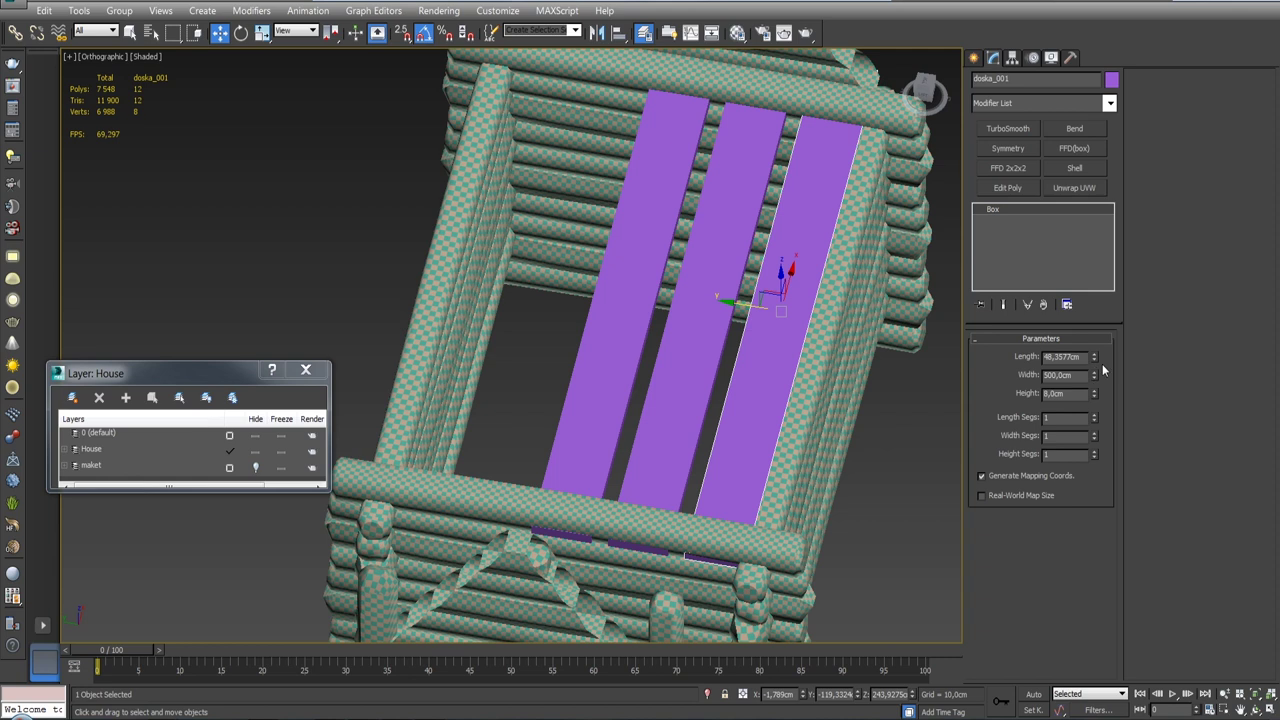
{"action": "left_click_drag", "start_coordinate": [1094, 364], "coordinate": [1103, 381]}
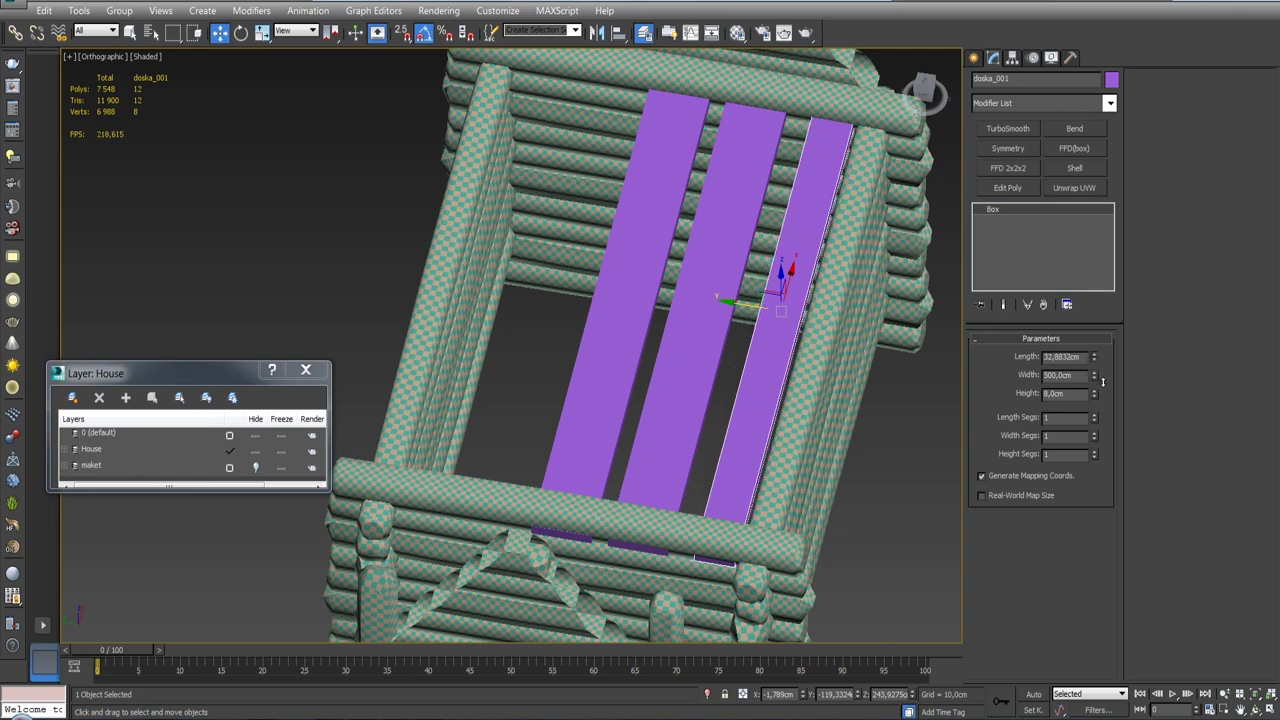
{"action": "double_click", "coordinate": [1064, 357]}
{"action": "type", "text": "35"}
{"action": "key", "text": "Return"}
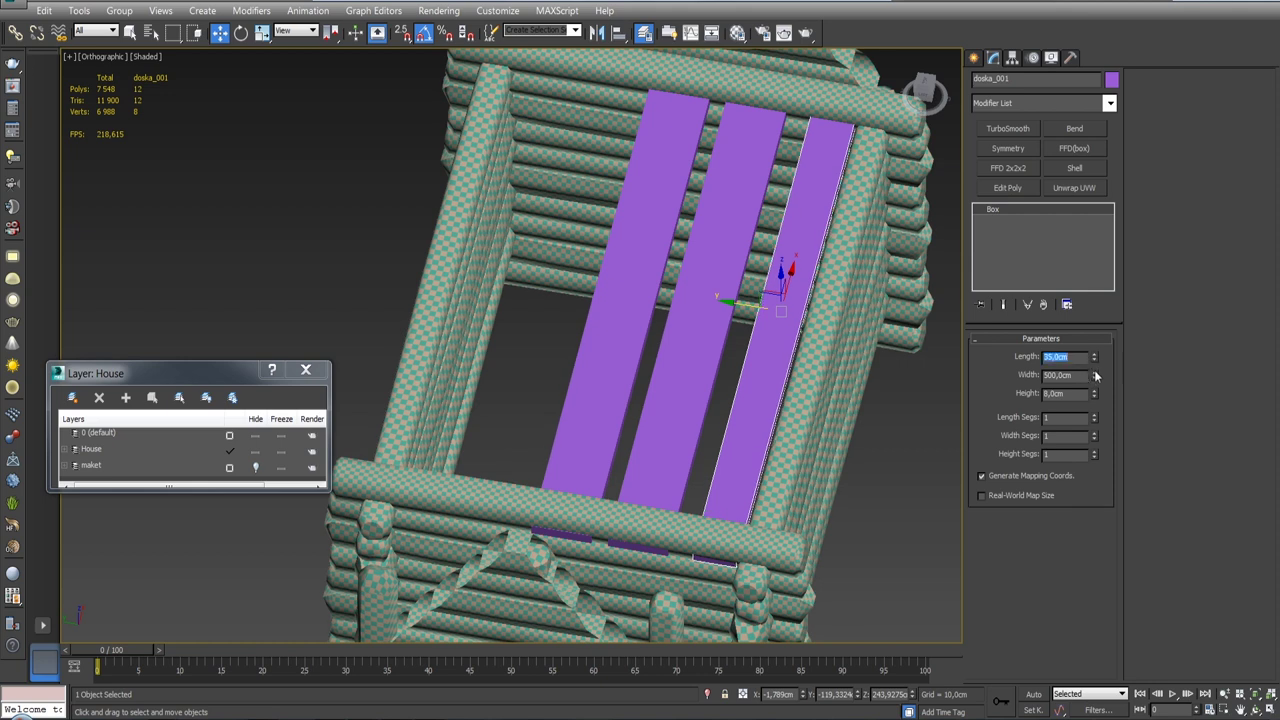
Step: Set the middle board's Length to 40 cm and the left board's to 43 cm
{"action": "left_click", "coordinate": [684, 401]}
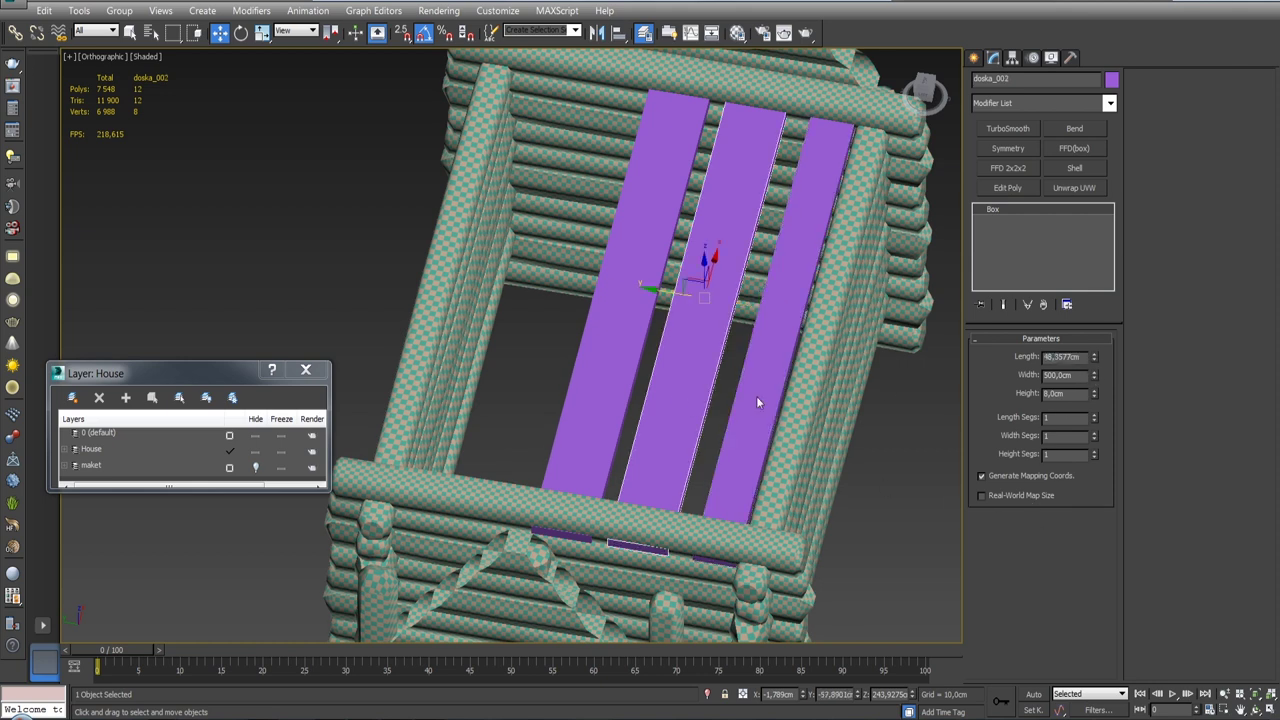
{"action": "double_click", "coordinate": [1075, 359]}
{"action": "type", "text": "40"}
{"action": "key", "text": "Return"}
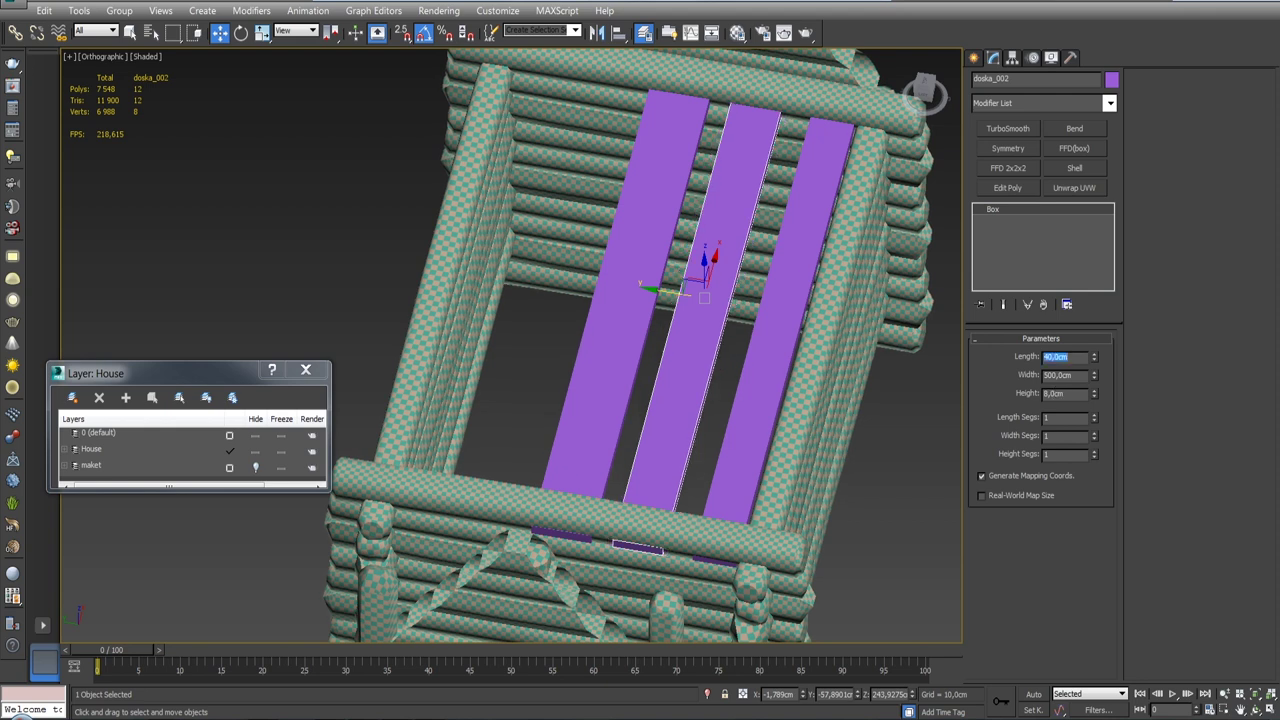
{"action": "left_click", "coordinate": [618, 369]}
{"action": "double_click", "coordinate": [1073, 358]}
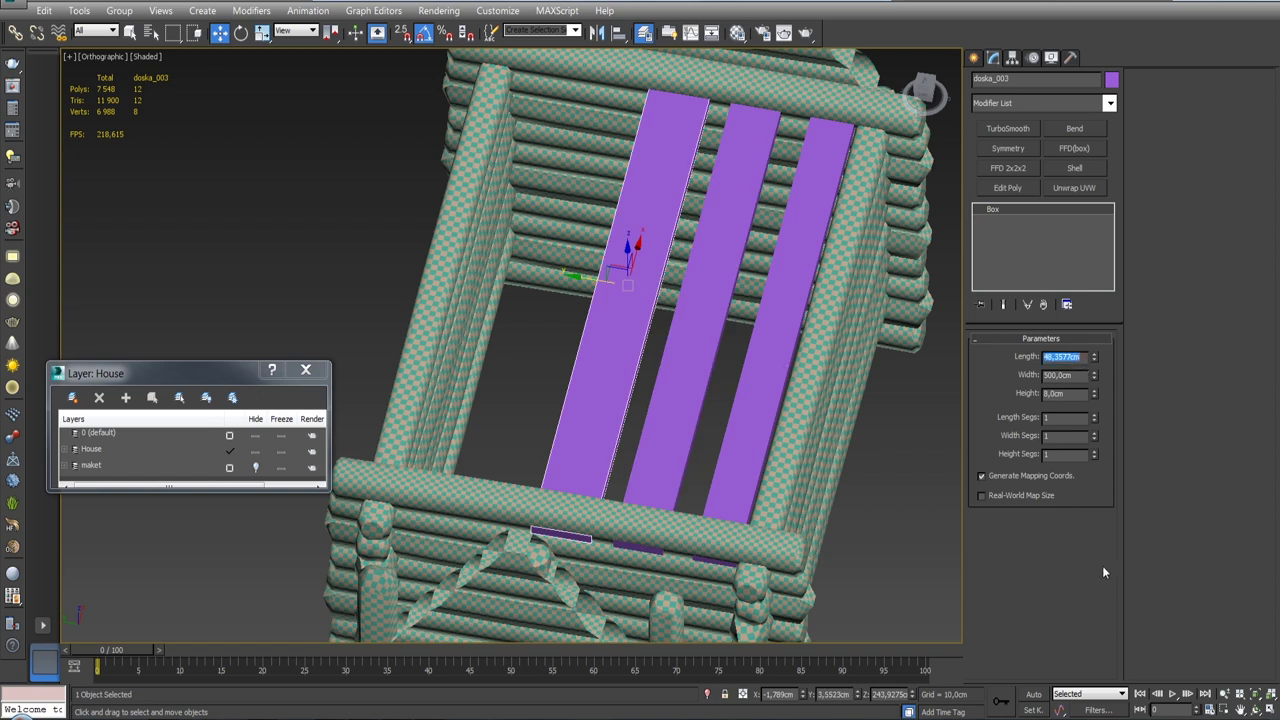
{"action": "type", "text": "43"}
{"action": "key", "text": "Return"}
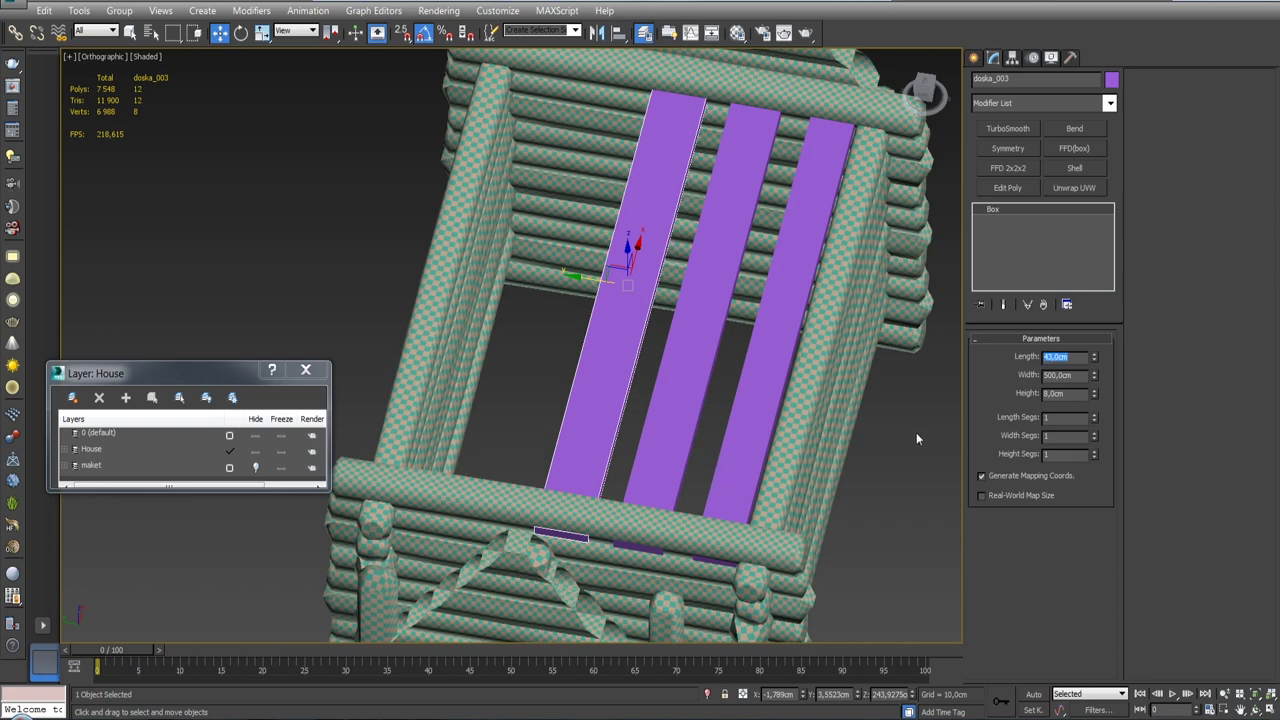
{"action": "middle_click_drag", "start_coordinate": [916, 438], "coordinate": [950, 447], "text": "alt"}
{"action": "left_click", "coordinate": [799, 398]}
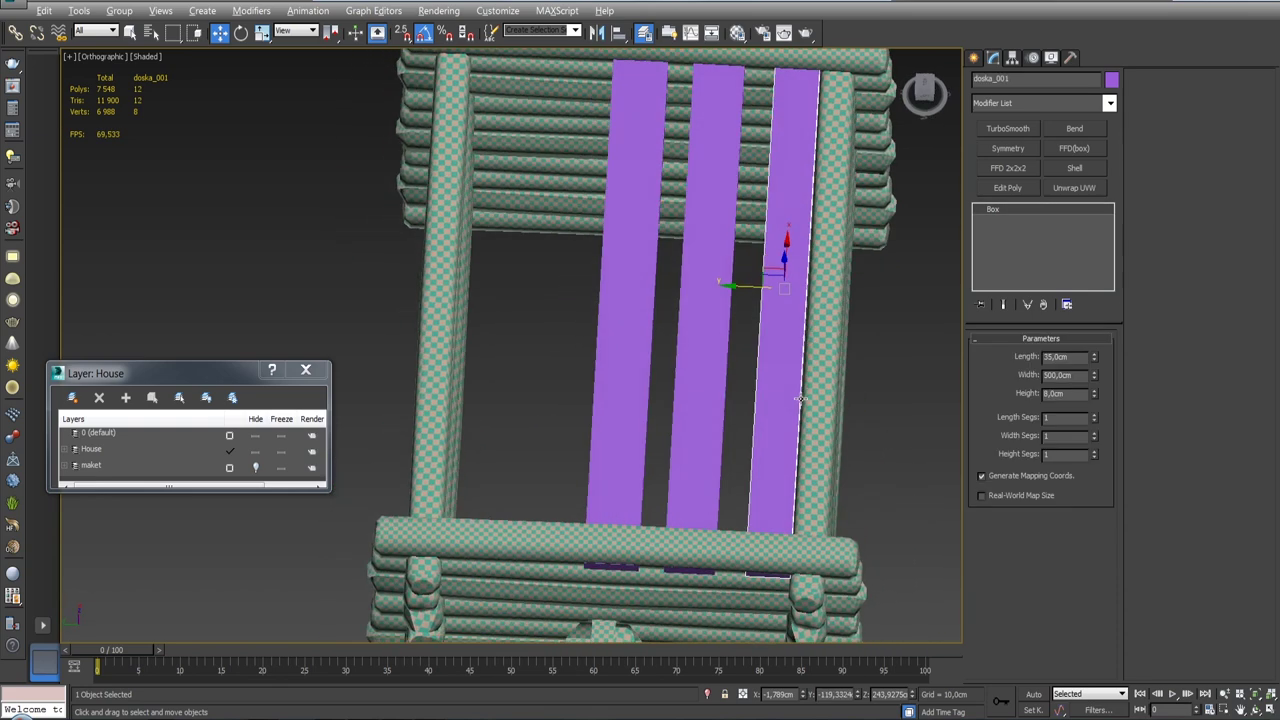
{"action": "middle_click_drag", "start_coordinate": [799, 398], "coordinate": [1000, 250], "text": "alt"}
Step: Add Edit Poly to doska_001 and Connect a new cross edge across its lengthwise edges
{"action": "left_click", "coordinate": [1007, 188]}
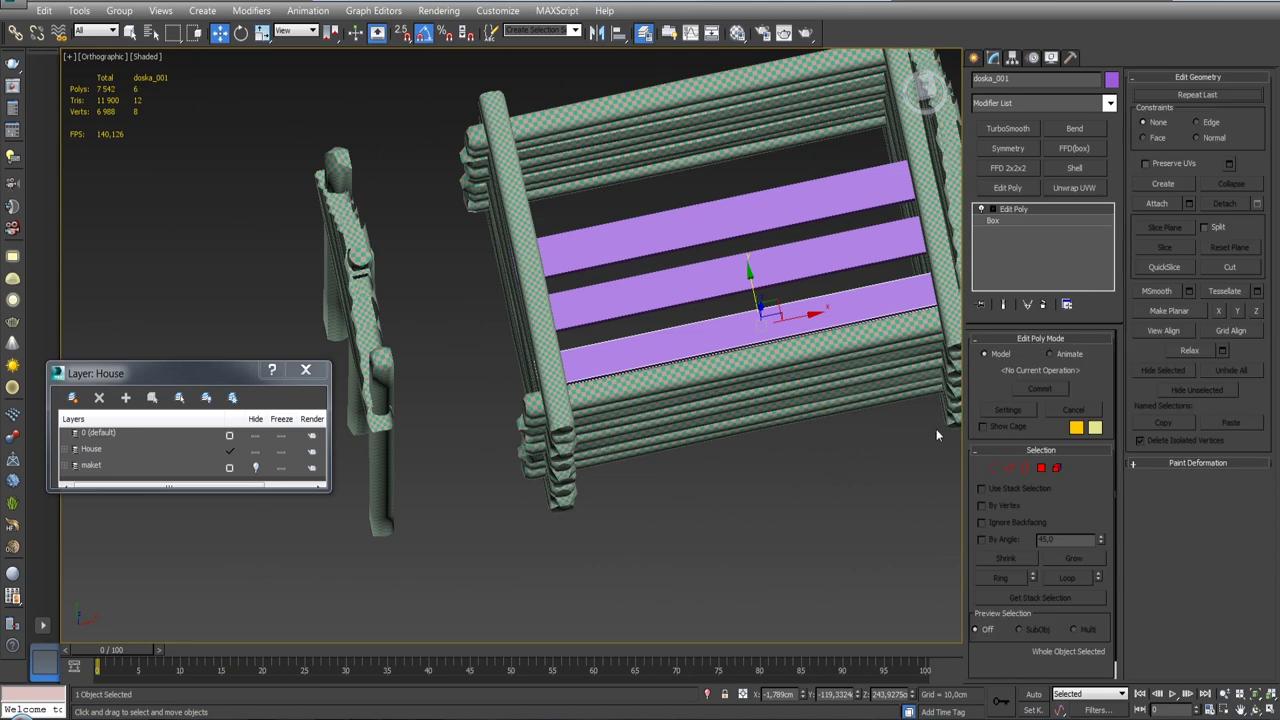
{"action": "left_click", "coordinate": [1009, 468]}
{"action": "middle_click_drag", "start_coordinate": [917, 456], "coordinate": [783, 475], "text": "alt"}
{"action": "left_click_drag", "start_coordinate": [751, 477], "coordinate": [765, 300]}
{"action": "mouse_move", "coordinate": [866, 374]}
{"action": "middle_mouse_down", "text": "alt"}
{"action": "mouse_move", "coordinate": [940, 330]}
{"action": "mouse_move", "coordinate": [957, 295]}
{"action": "middle_mouse_up", "text": "alt"}
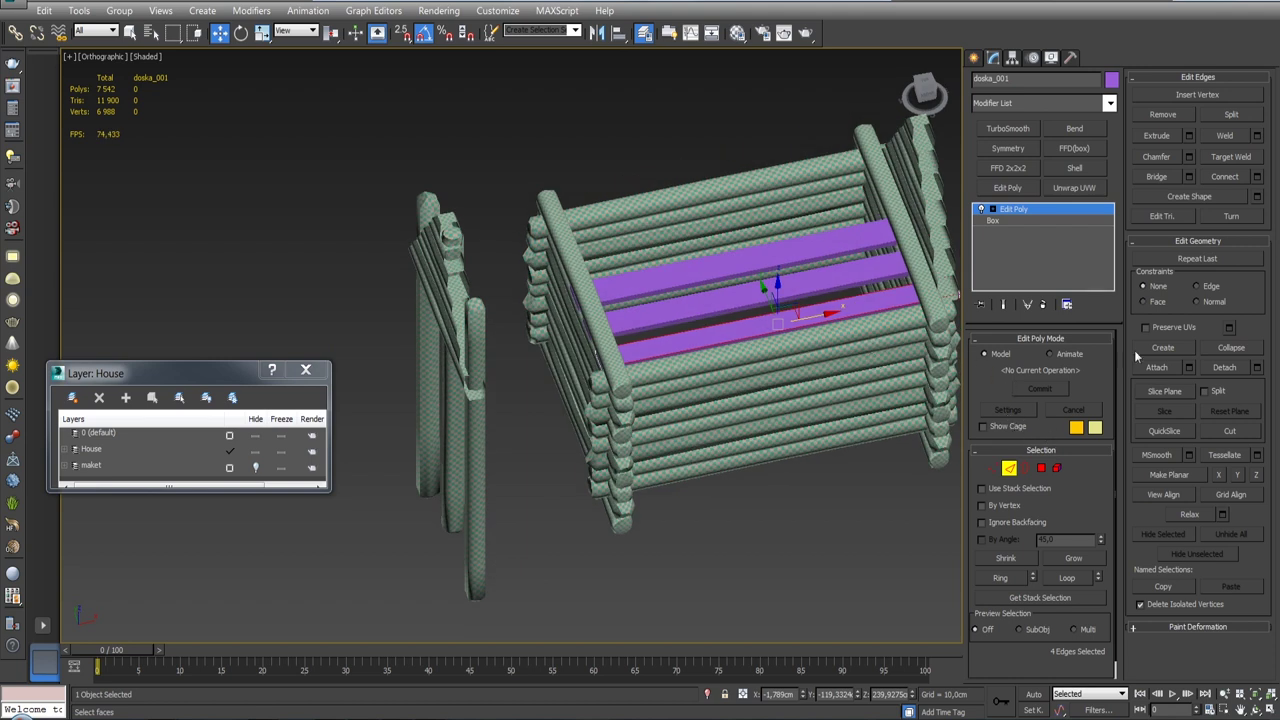
{"action": "left_click", "coordinate": [1256, 176]}
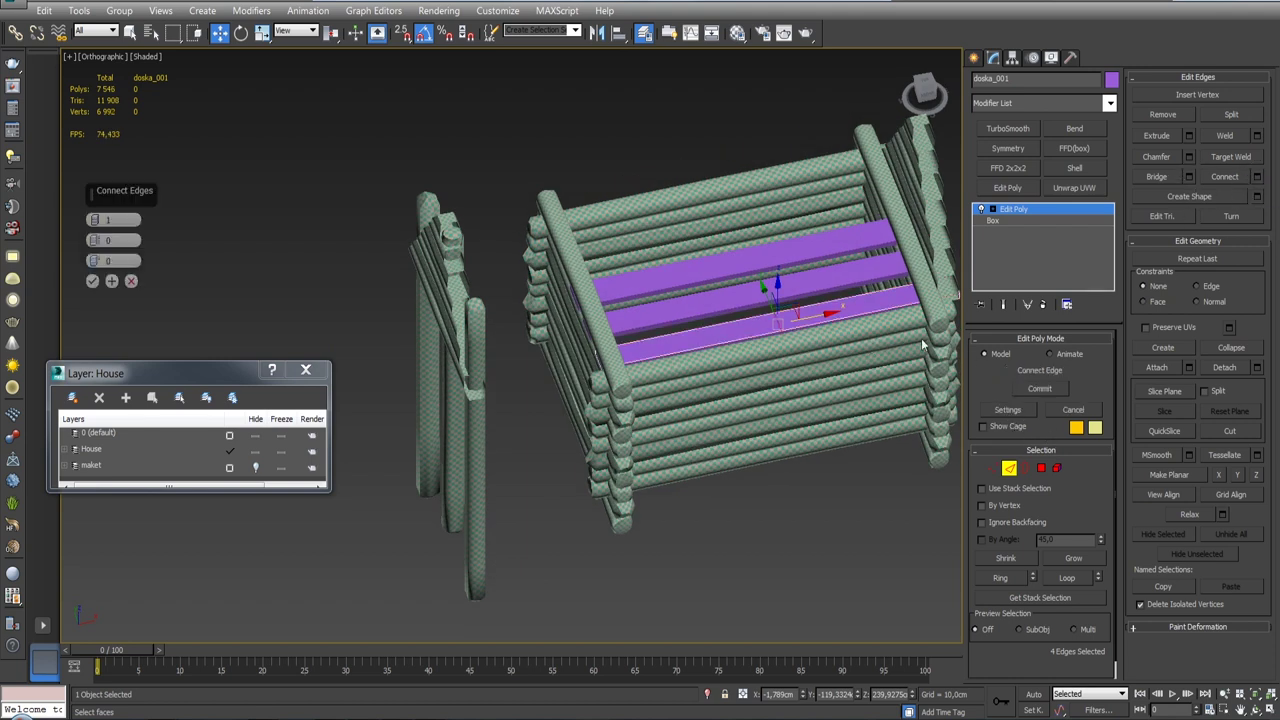
{"action": "left_click", "coordinate": [90, 281]}
{"action": "middle_click_drag", "start_coordinate": [520, 330], "coordinate": [713, 361], "text": "alt"}
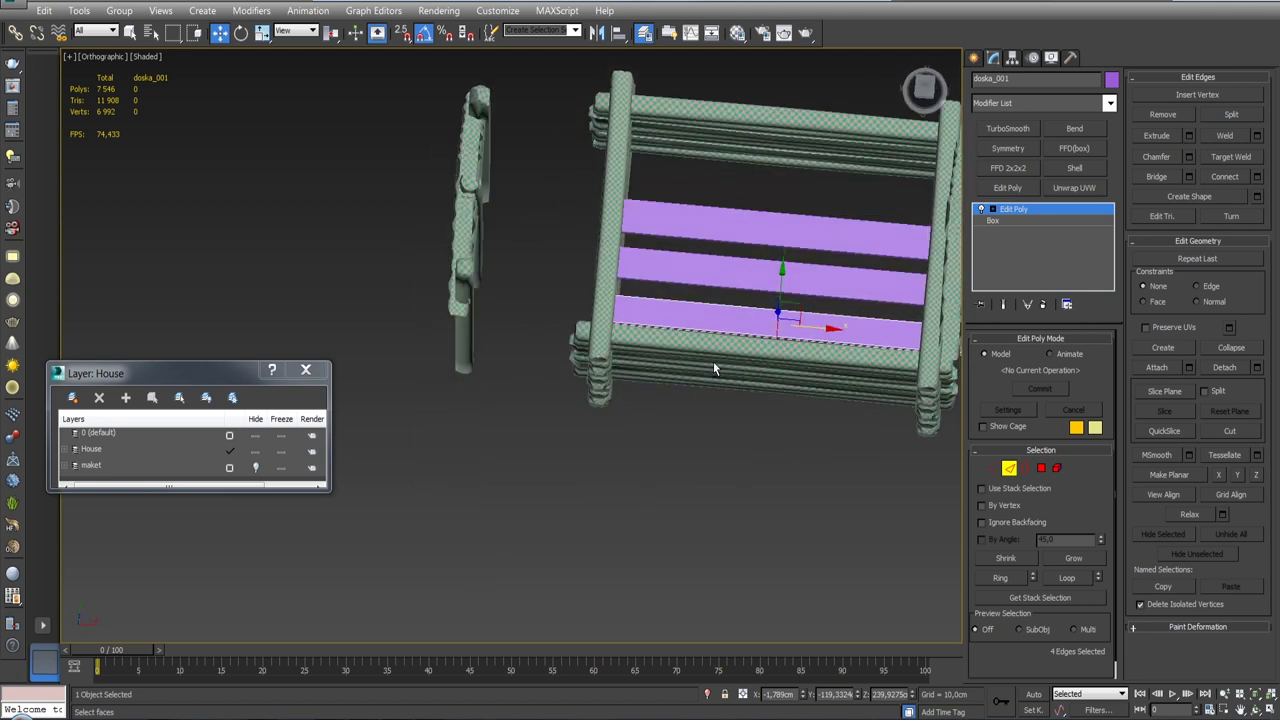
{"action": "scroll", "coordinate": [760, 330], "scroll_direction": "up", "scroll_amount": 4}
{"action": "scroll", "coordinate": [806, 309], "scroll_direction": "up", "scroll_amount": 3}
{"action": "left_click_drag", "start_coordinate": [782, 248], "coordinate": [781, 246]}
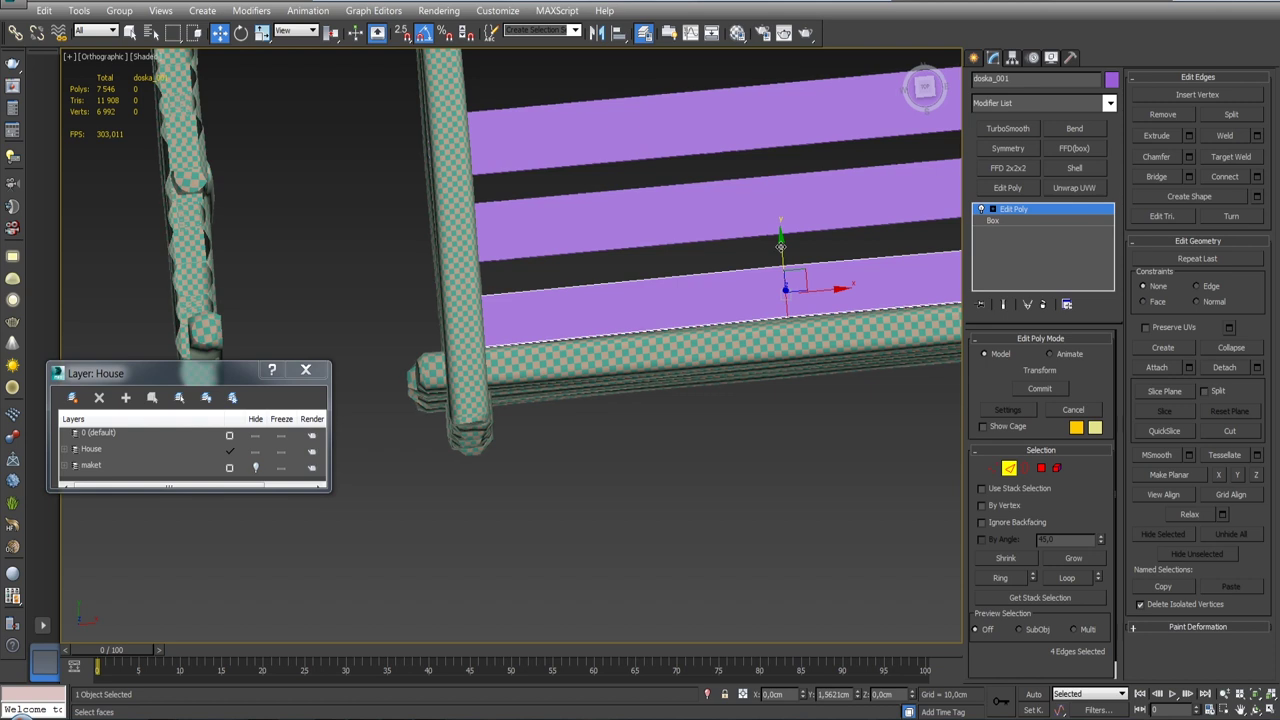
{"action": "middle_click_drag", "start_coordinate": [781, 246], "coordinate": [1097, 166], "text": "alt"}
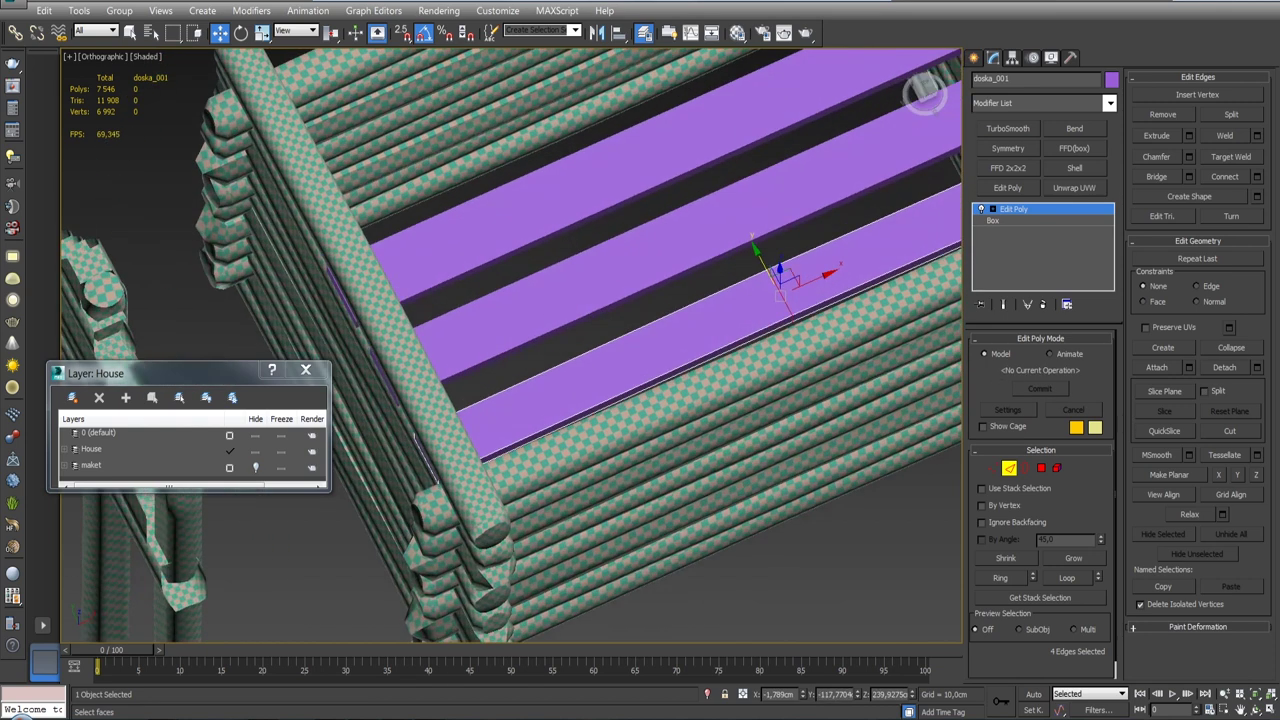
Step: Chamfer the new edge with 2 segments and a wide amount of about 157 cm
{"action": "left_click", "coordinate": [1187, 156]}
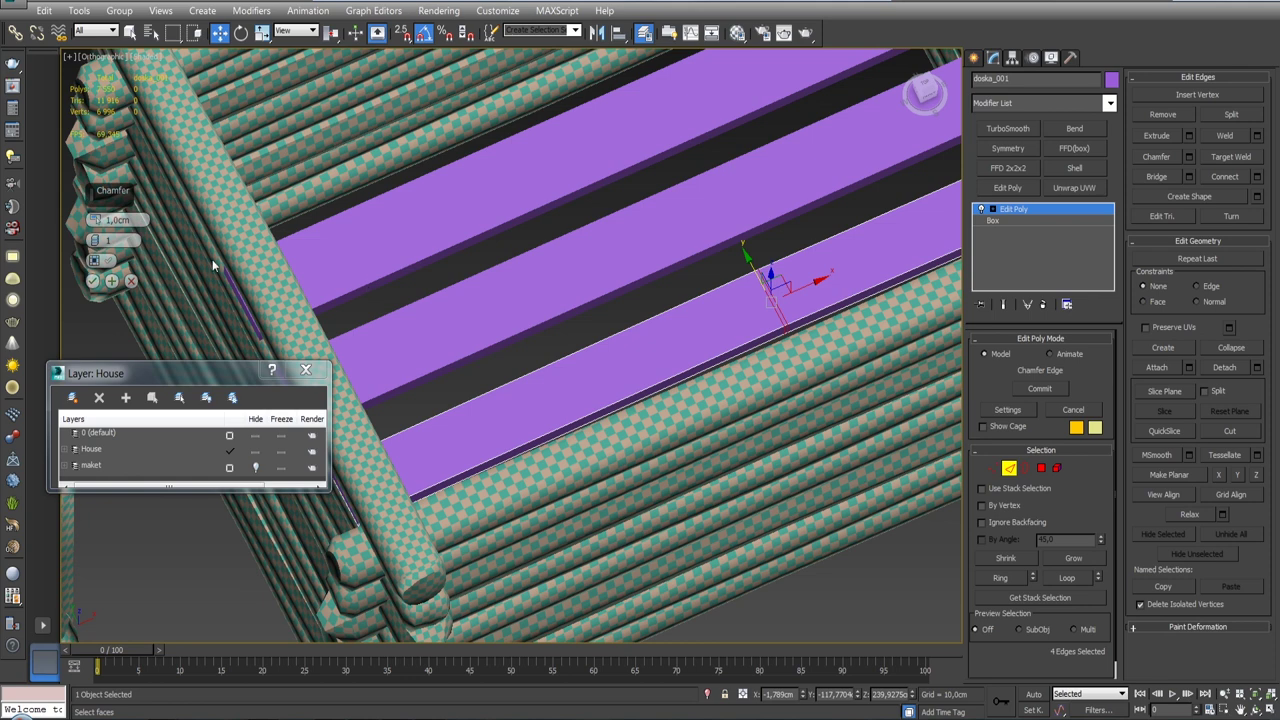
{"action": "left_click_drag", "start_coordinate": [95, 241], "coordinate": [90, 120]}
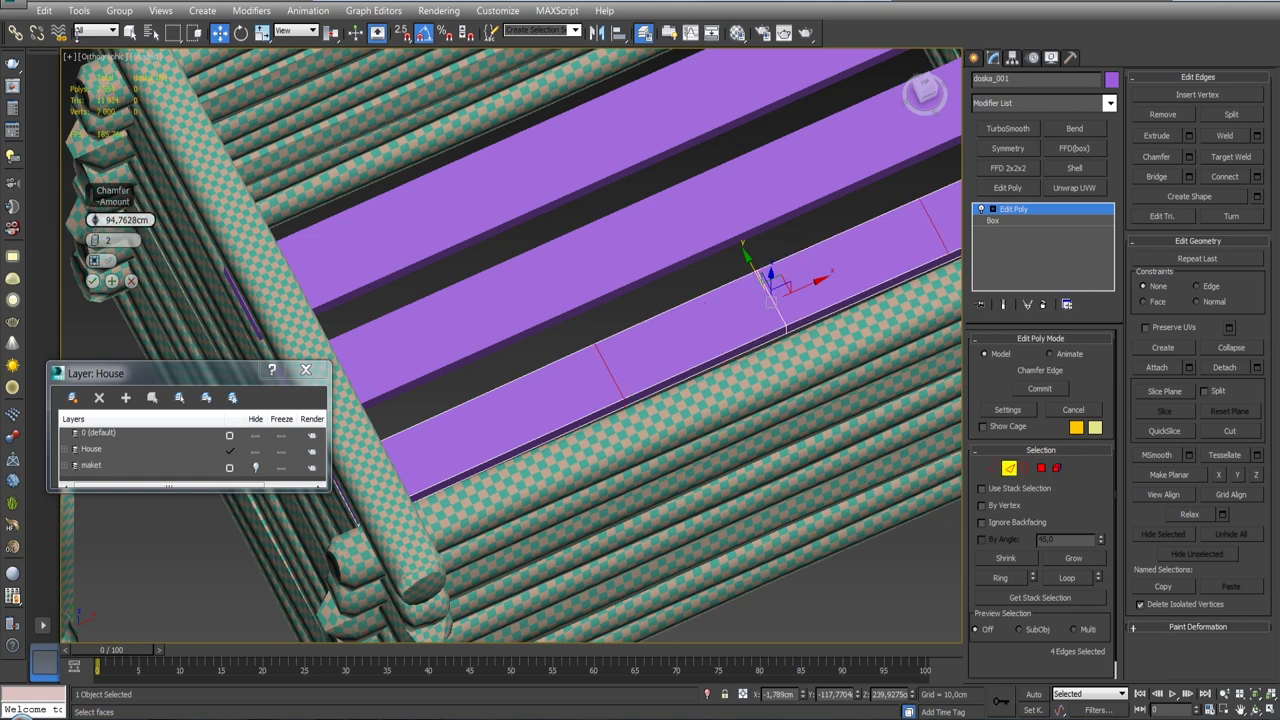
{"action": "scroll", "coordinate": [556, 238], "scroll_direction": "down", "scroll_amount": 5}
{"action": "middle_click_drag", "start_coordinate": [556, 238], "coordinate": [600, 238], "text": "alt"}
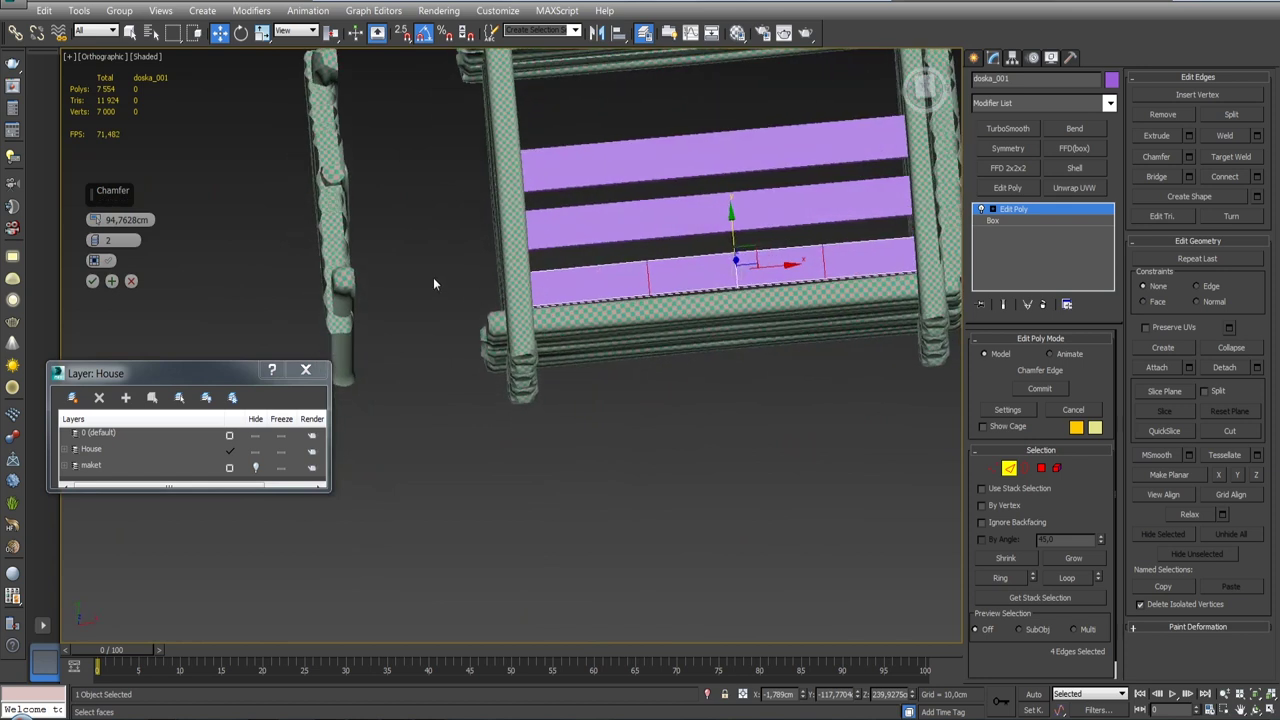
{"action": "left_click", "coordinate": [96, 238]}
{"action": "left_click", "coordinate": [96, 238]}
{"action": "left_click", "coordinate": [96, 238]}
{"action": "left_click", "coordinate": [96, 238]}
{"action": "left_click", "coordinate": [94, 243]}
{"action": "left_click", "coordinate": [94, 243]}
{"action": "left_click", "coordinate": [94, 243]}
{"action": "left_click", "coordinate": [94, 243]}
{"action": "left_click_drag", "start_coordinate": [97, 228], "coordinate": [89, 150]}
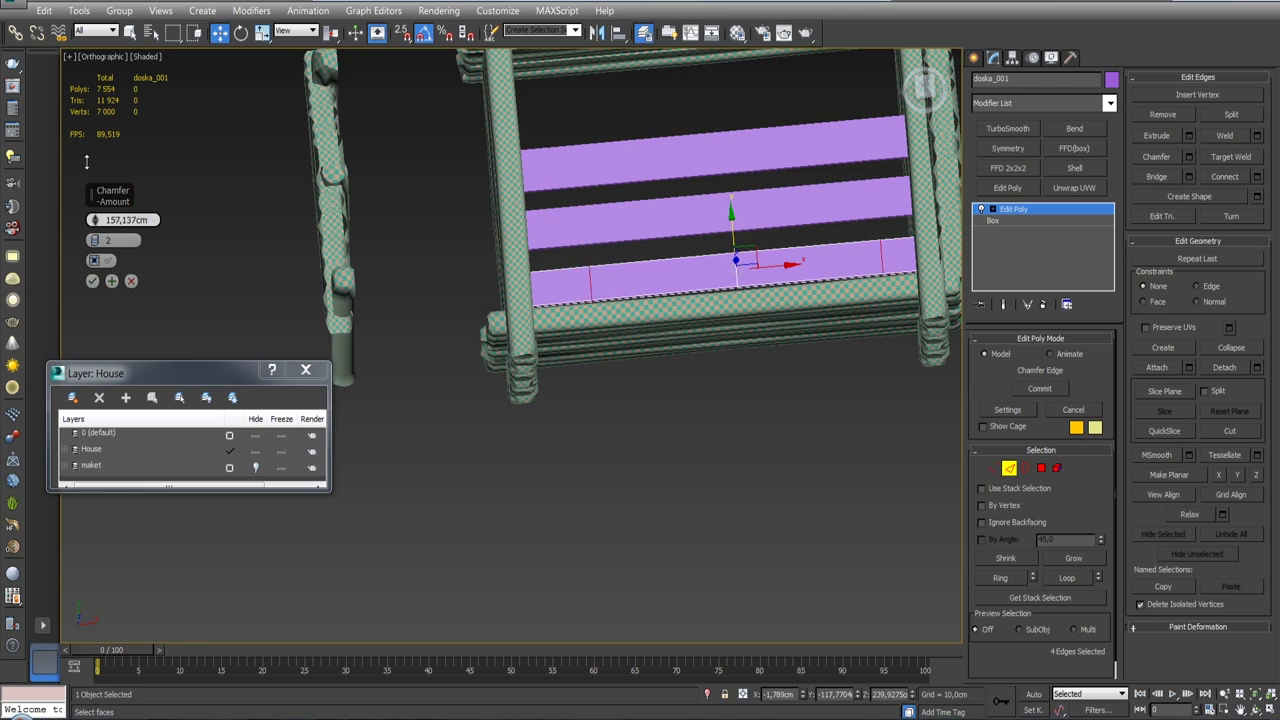
{"action": "left_click", "coordinate": [92, 281]}
{"action": "scroll", "coordinate": [735, 270], "scroll_direction": "up", "scroll_amount": 2}
{"action": "middle_click_drag", "start_coordinate": [735, 255], "coordinate": [750, 297], "text": "alt"}
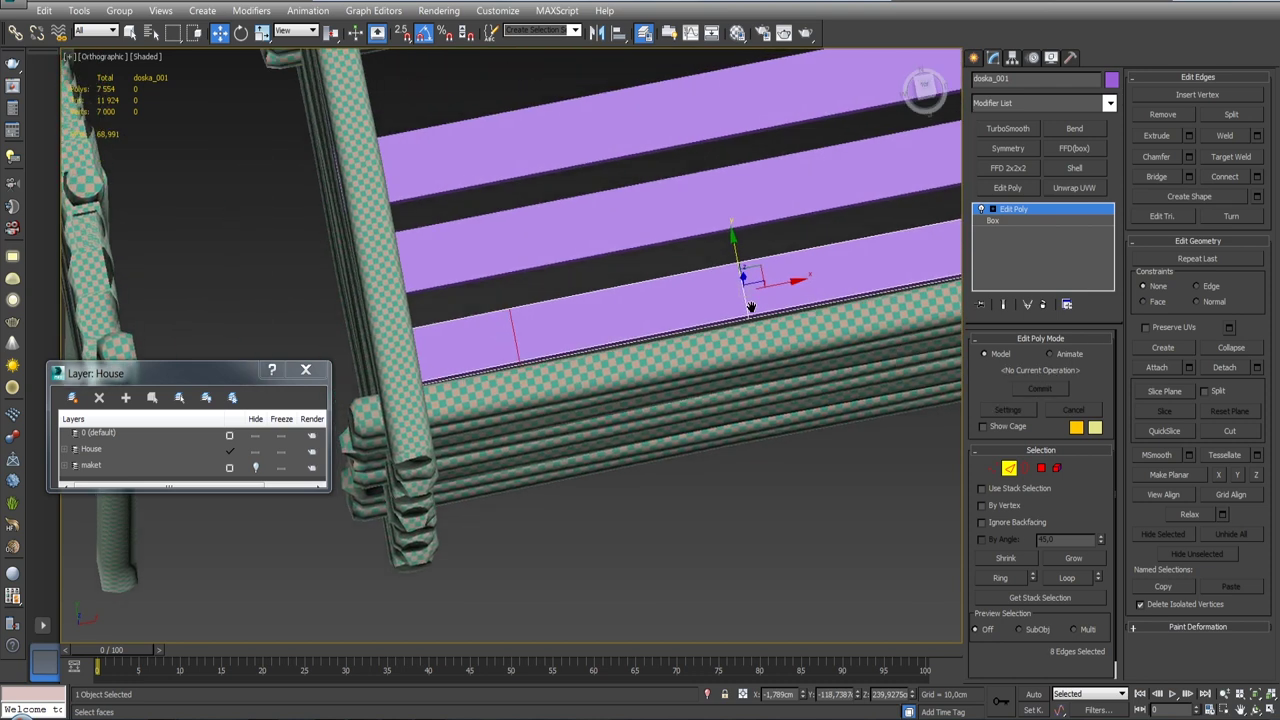
{"action": "left_click", "coordinate": [680, 220]}
Step: Add Edit Poly to doska_002 and Connect a cross edge across its lengthwise edges
{"action": "left_click", "coordinate": [1010, 468]}
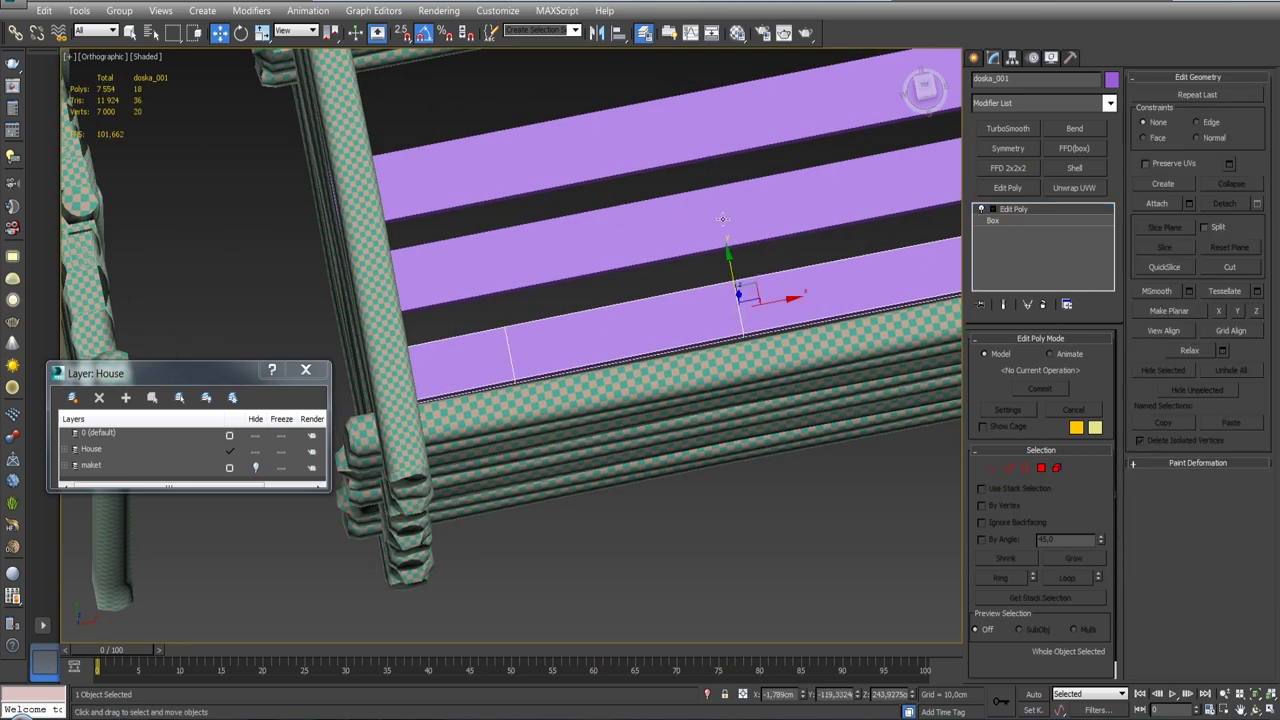
{"action": "left_click", "coordinate": [766, 205]}
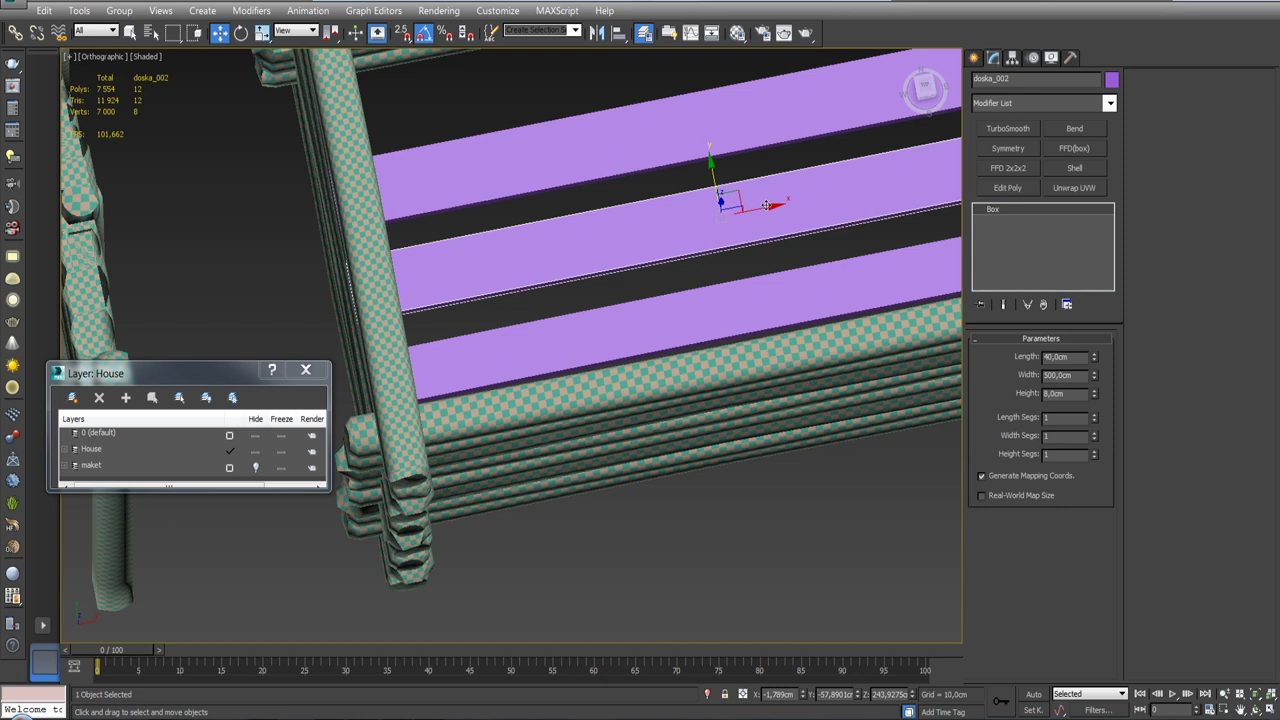
{"action": "left_click", "coordinate": [1008, 188]}
{"action": "left_click", "coordinate": [1009, 467]}
{"action": "left_click_drag", "start_coordinate": [717, 168], "coordinate": [752, 310]}
{"action": "left_click", "coordinate": [1257, 177]}
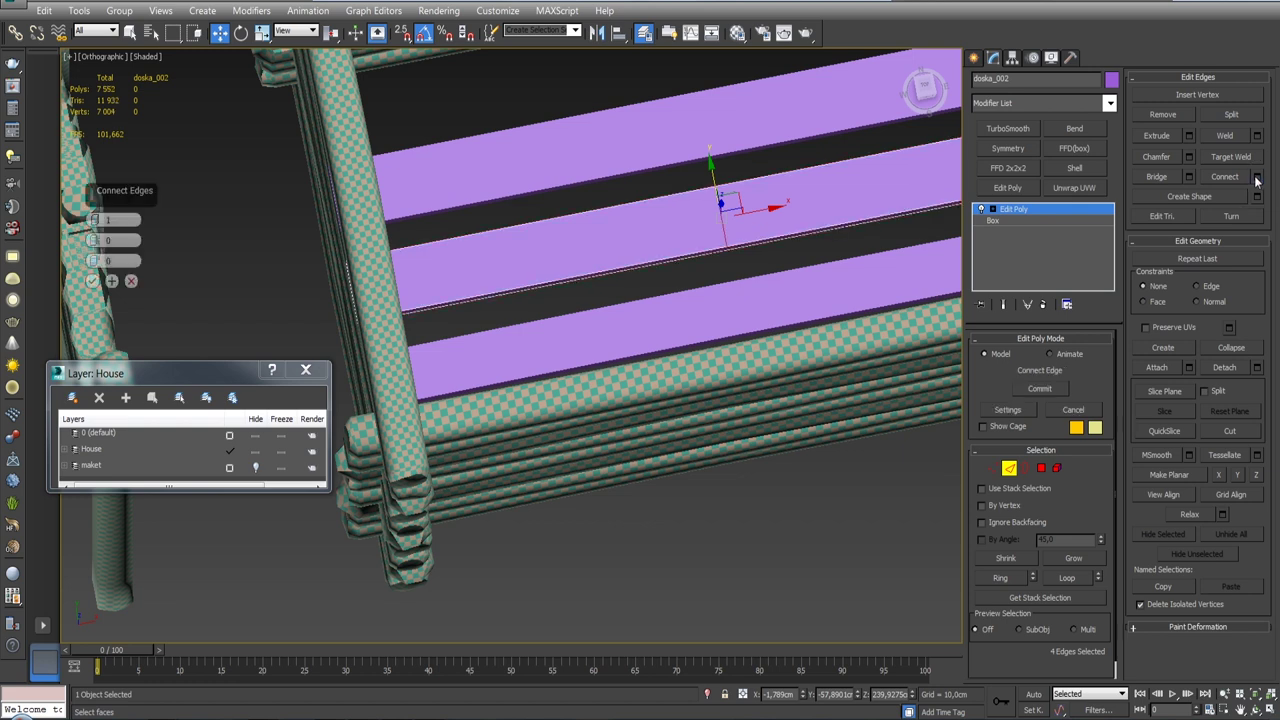
{"action": "left_click_drag", "start_coordinate": [93, 260], "coordinate": [95, 281]}
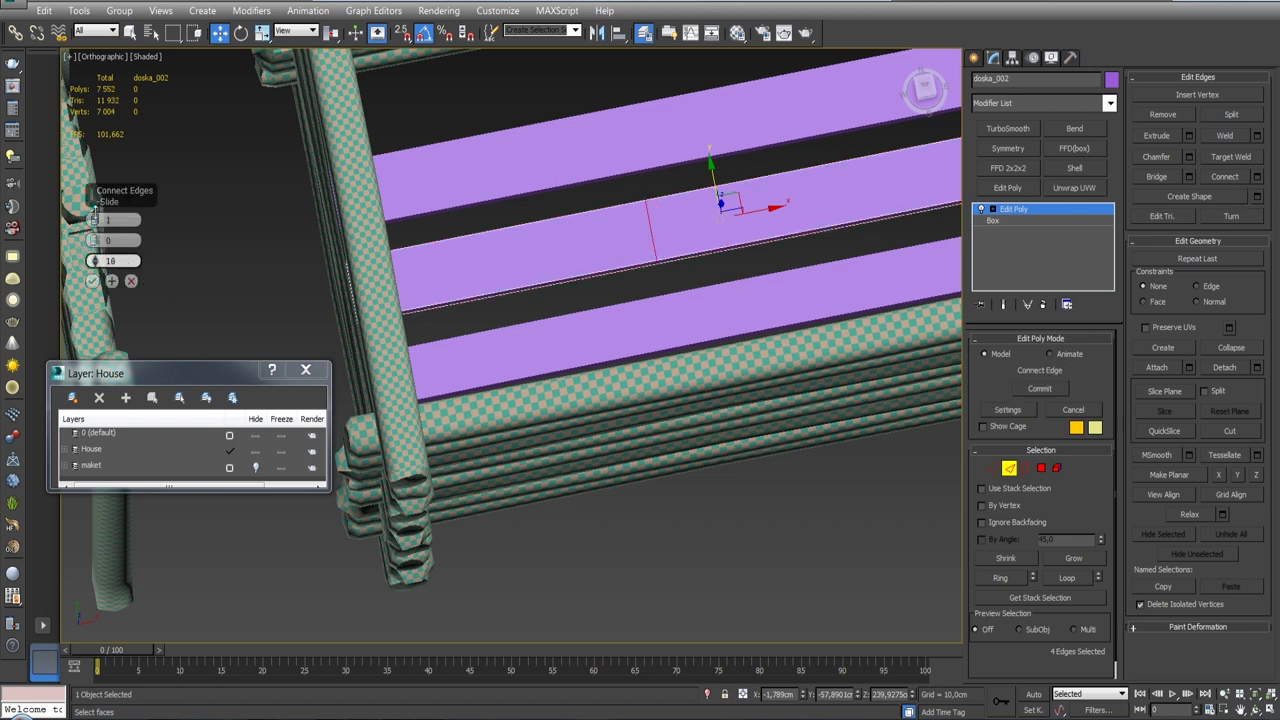
{"action": "left_click", "coordinate": [93, 281]}
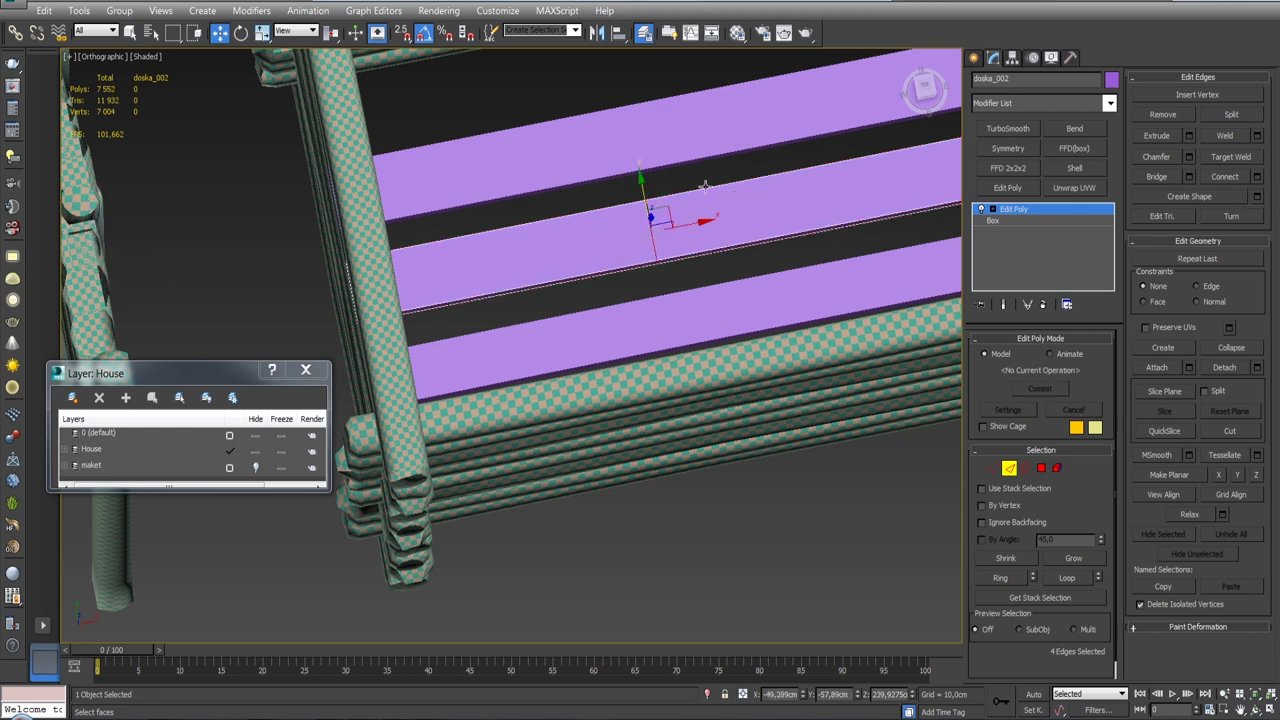
{"action": "left_click_drag", "start_coordinate": [641, 187], "coordinate": [643, 199]}
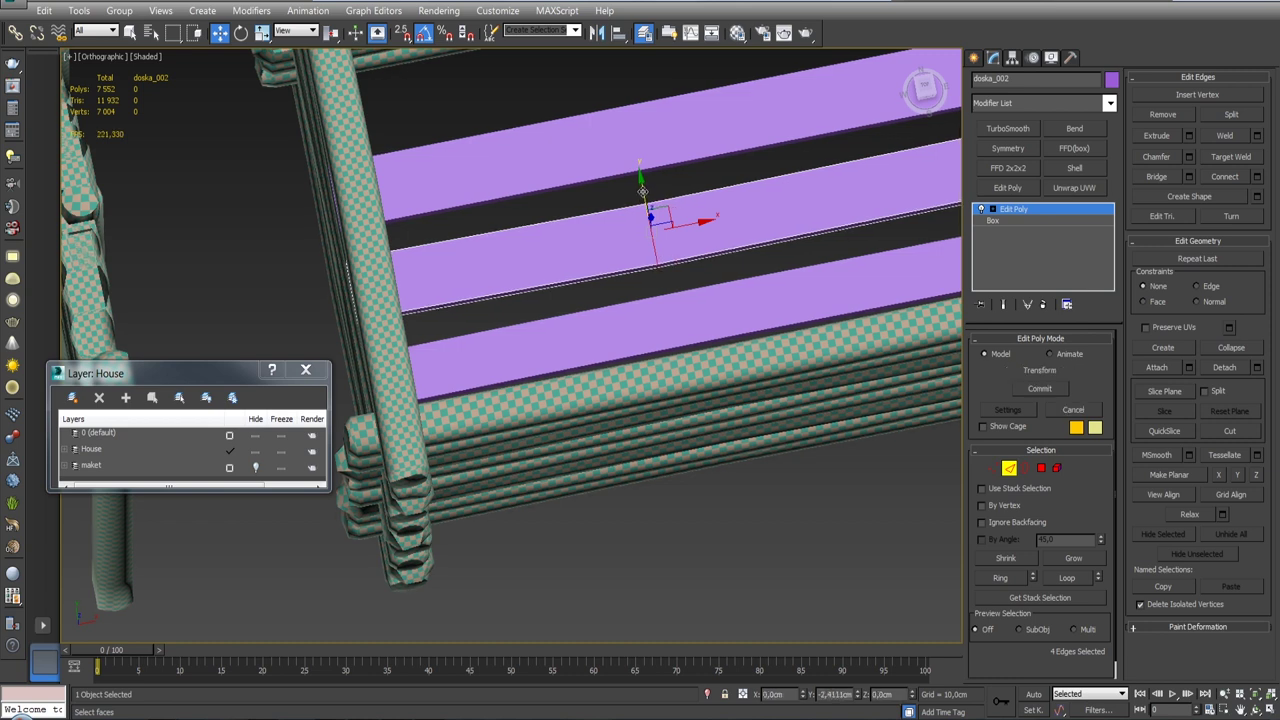
Step: Chamfer that edge to about 142 cm with 2 segments, then exit Edge mode
{"action": "left_click", "coordinate": [1190, 158]}
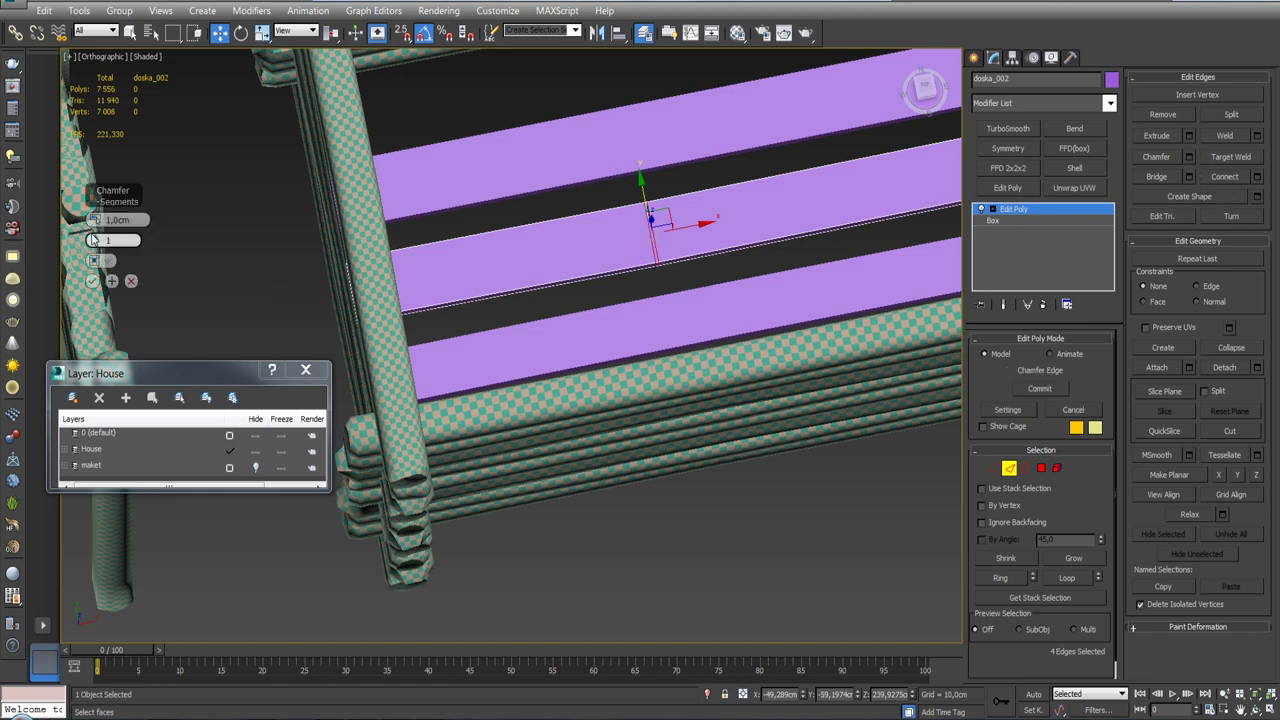
{"action": "left_click_drag", "start_coordinate": [94, 219], "coordinate": [94, 200]}
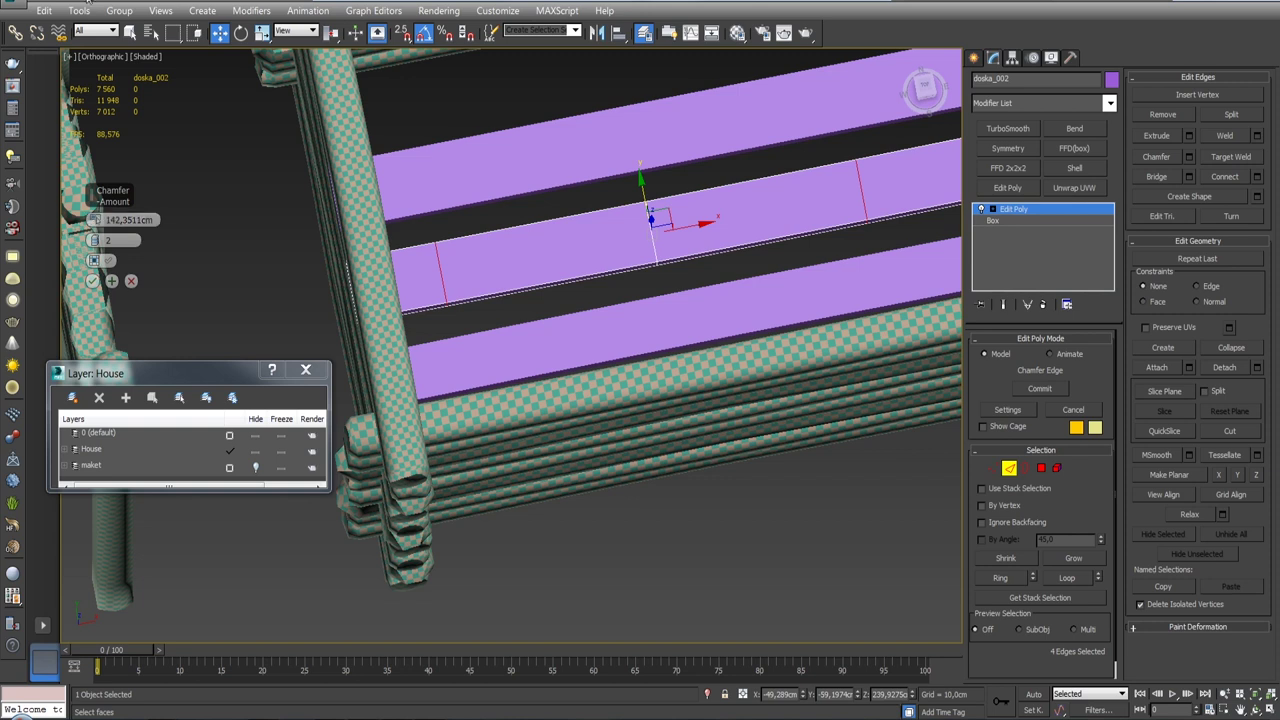
{"action": "left_click", "coordinate": [92, 281]}
{"action": "mouse_move", "coordinate": [749, 247]}
{"action": "middle_mouse_down"}
{"action": "mouse_move", "coordinate": [604, 315]}
{"action": "mouse_move", "coordinate": [557, 372]}
{"action": "middle_mouse_up"}
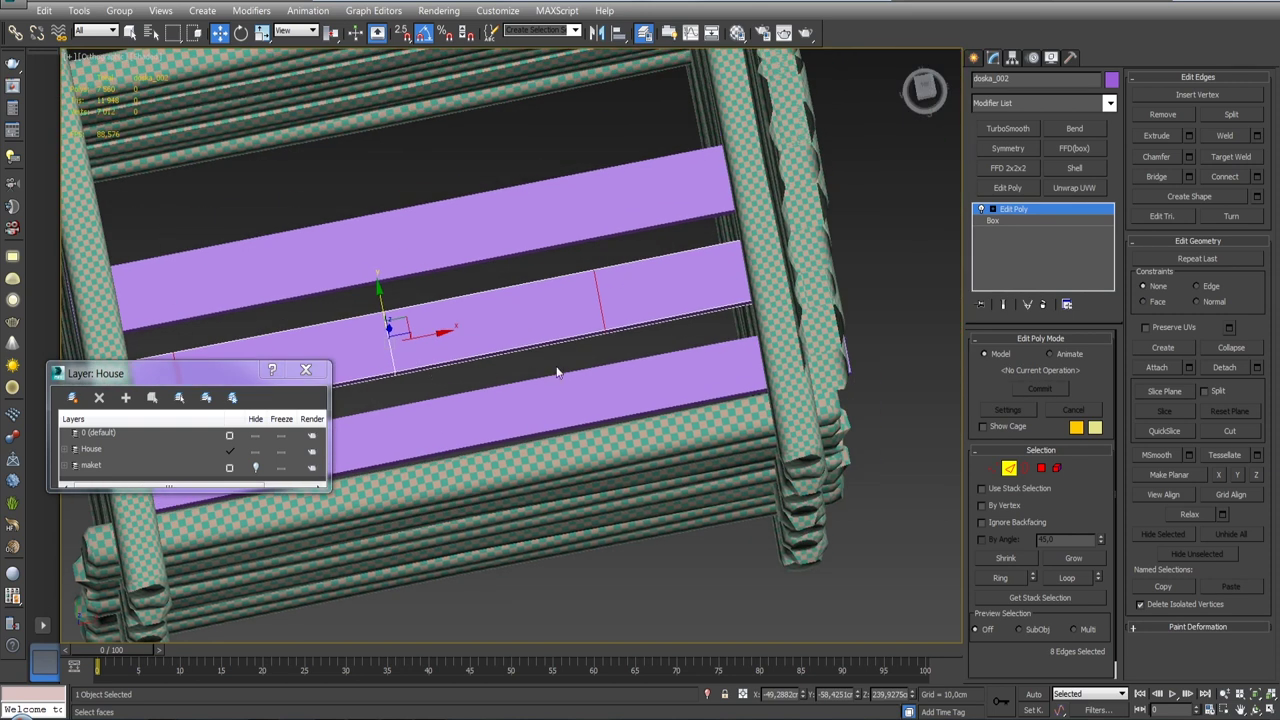
{"action": "scroll", "coordinate": [560, 355], "scroll_direction": "down", "scroll_amount": 4}
{"action": "scroll", "coordinate": [560, 355], "scroll_direction": "down", "scroll_amount": 2}
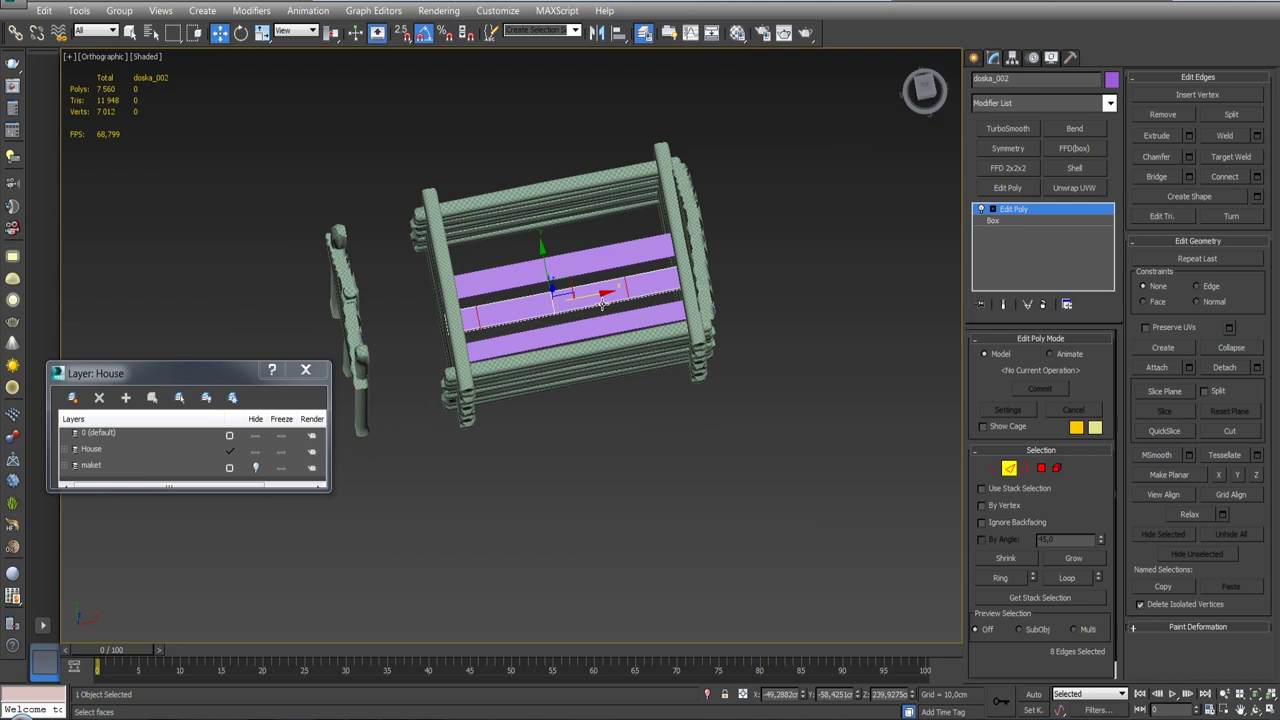
{"action": "left_click", "coordinate": [1010, 208]}
Step: Add Edit Poly to doska_003 and Connect a sliding cross edge across its long edge ring
{"action": "left_click", "coordinate": [610, 258]}
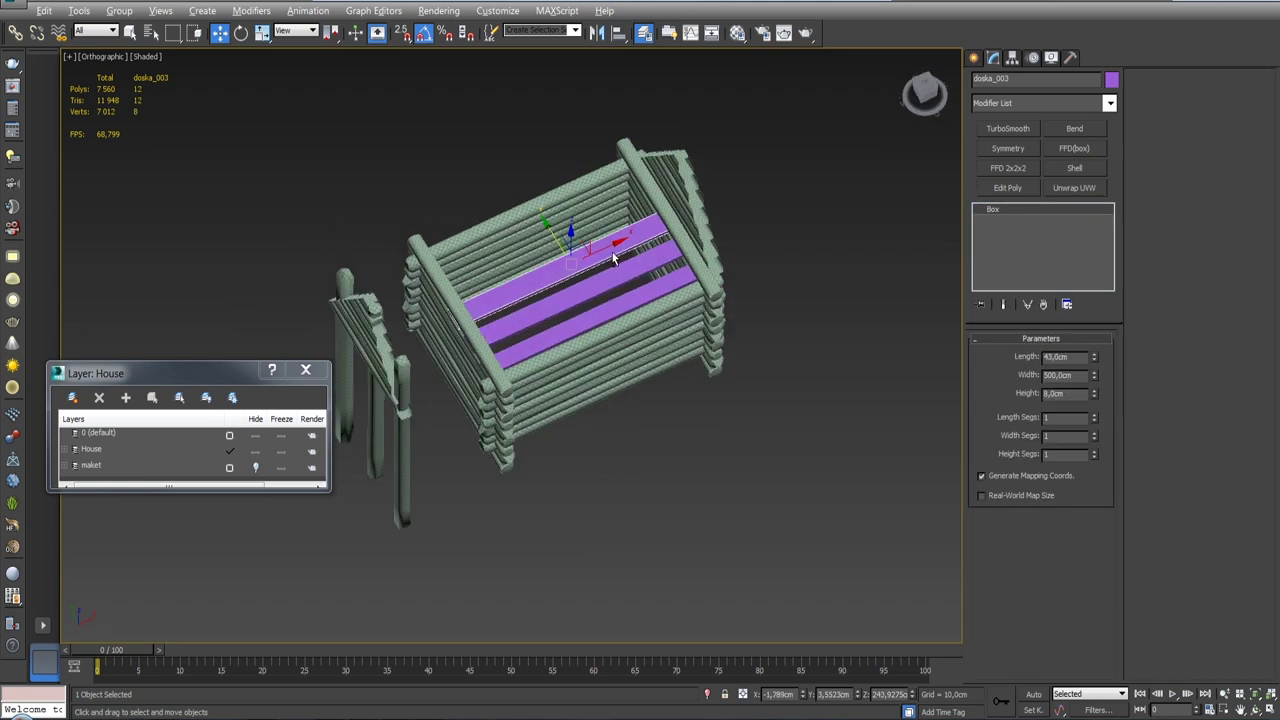
{"action": "scroll", "coordinate": [606, 251], "scroll_direction": "up", "scroll_amount": 3}
{"action": "scroll", "coordinate": [597, 193], "scroll_direction": "up", "scroll_amount": 2}
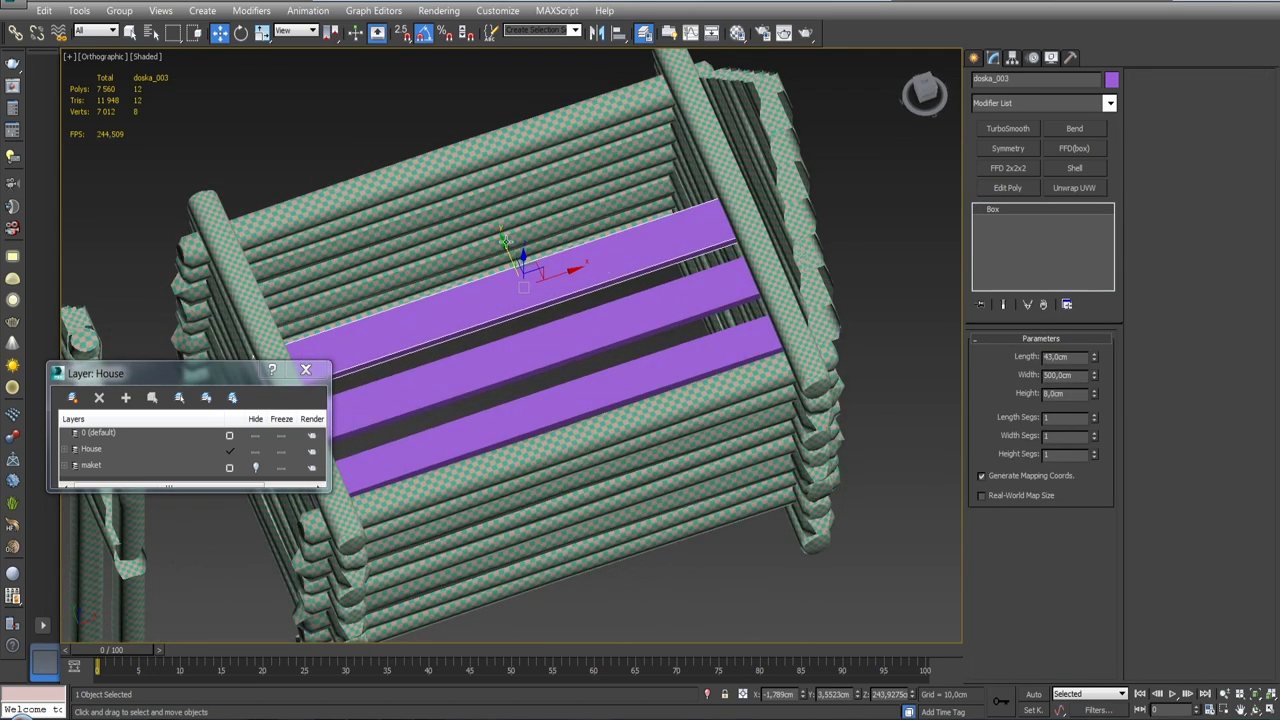
{"action": "left_click", "coordinate": [1003, 188]}
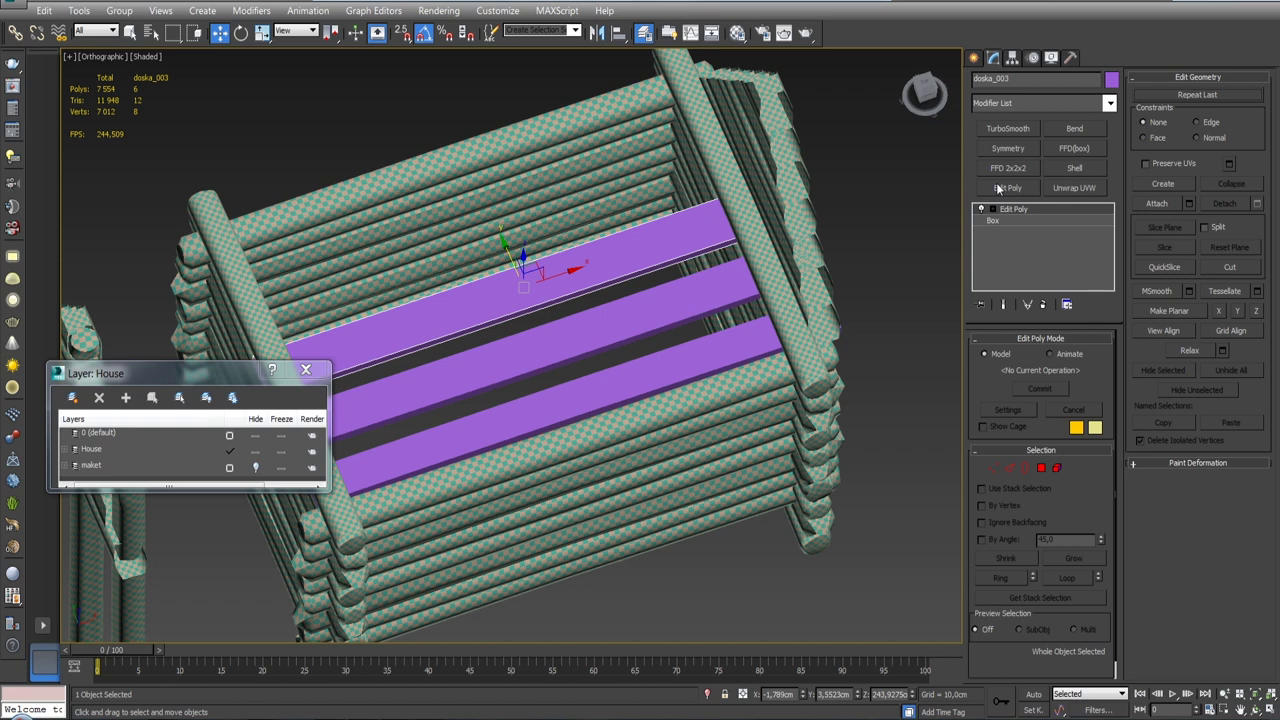
{"action": "key", "text": "2"}
{"action": "left_click", "coordinate": [576, 291]}
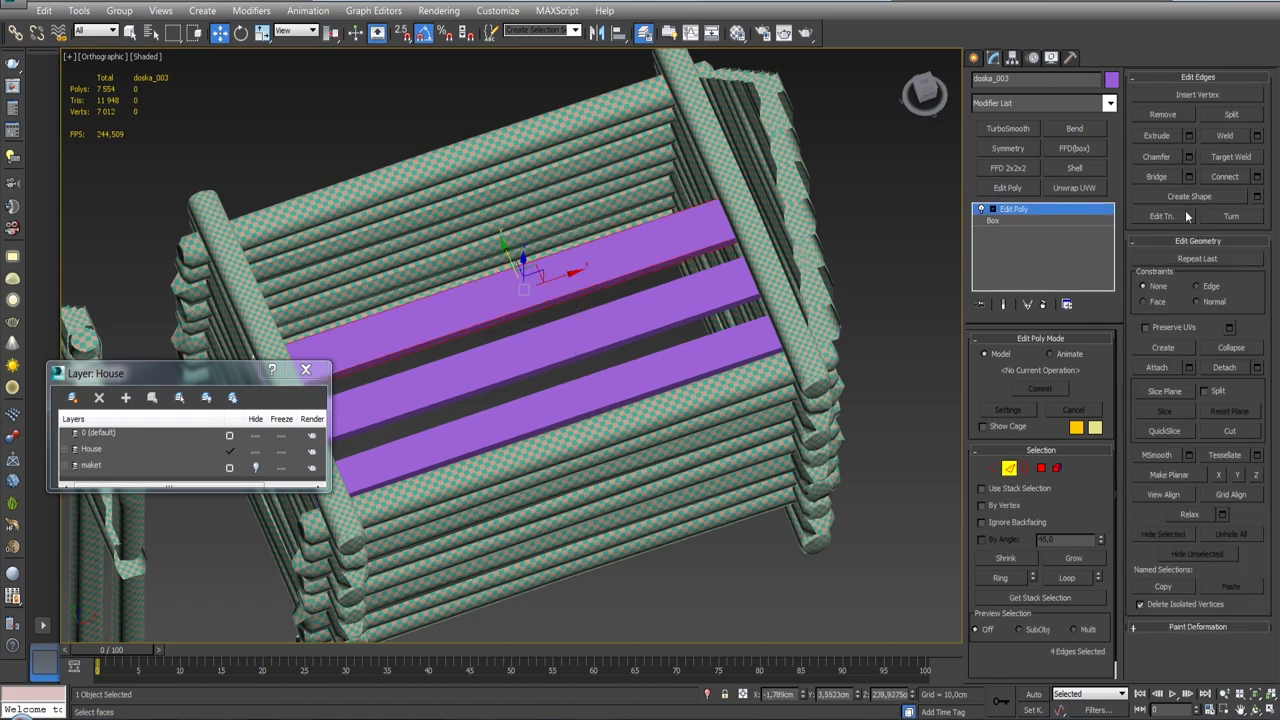
{"action": "left_click", "coordinate": [1257, 177]}
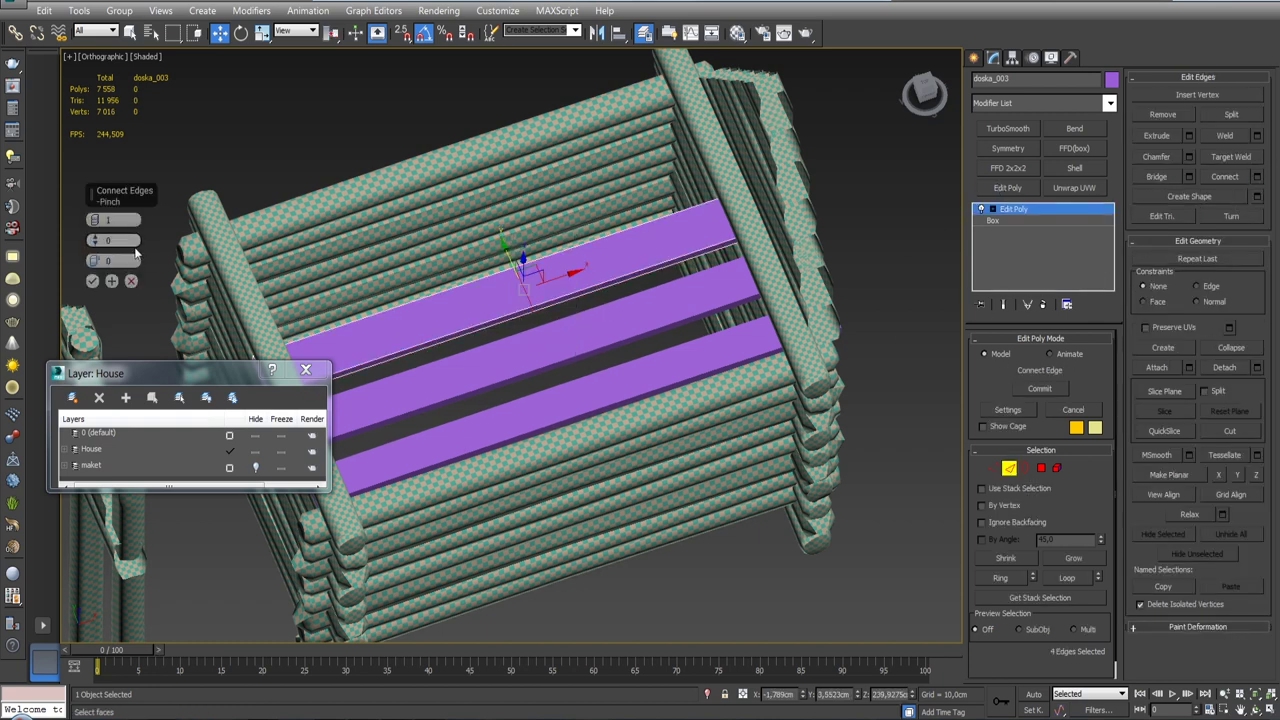
{"action": "left_click_drag", "start_coordinate": [94, 260], "coordinate": [103, 293]}
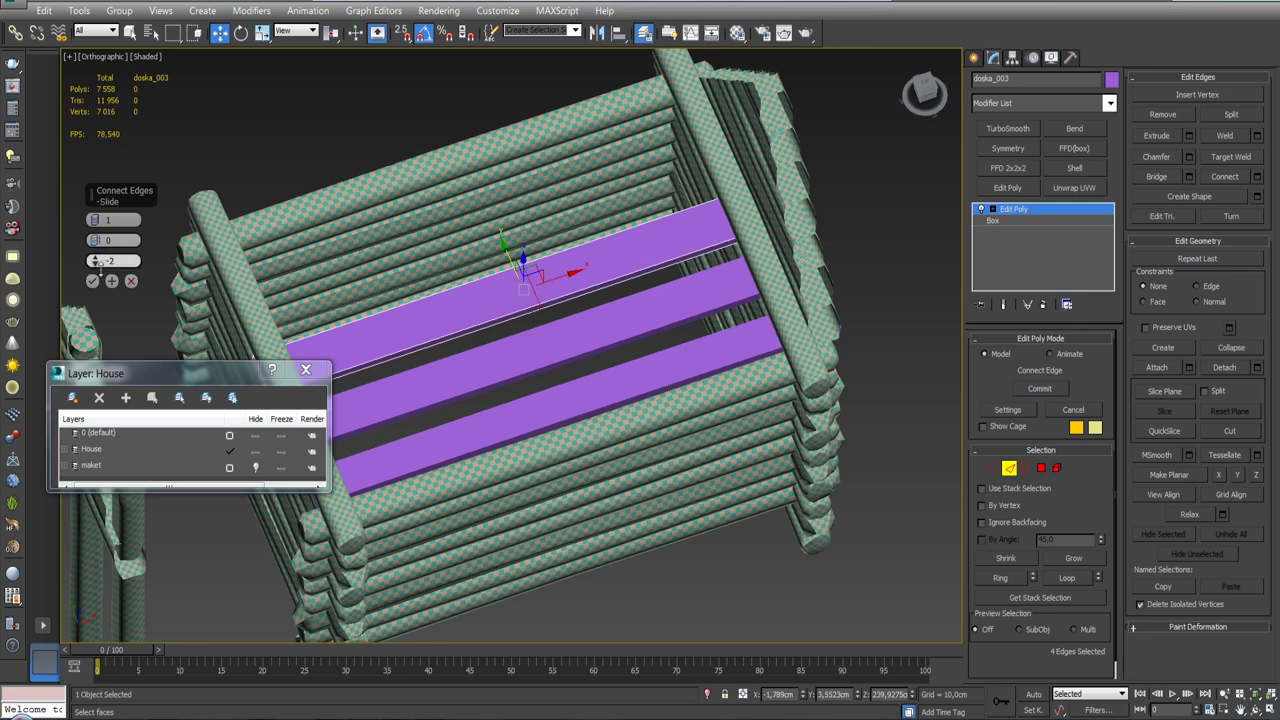
{"action": "left_click", "coordinate": [92, 281]}
{"action": "mouse_move", "coordinate": [527, 256]}
{"action": "middle_mouse_down", "text": "alt"}
{"action": "mouse_move", "coordinate": [589, 282]}
{"action": "mouse_move", "coordinate": [531, 260]}
{"action": "middle_mouse_up", "text": "alt"}
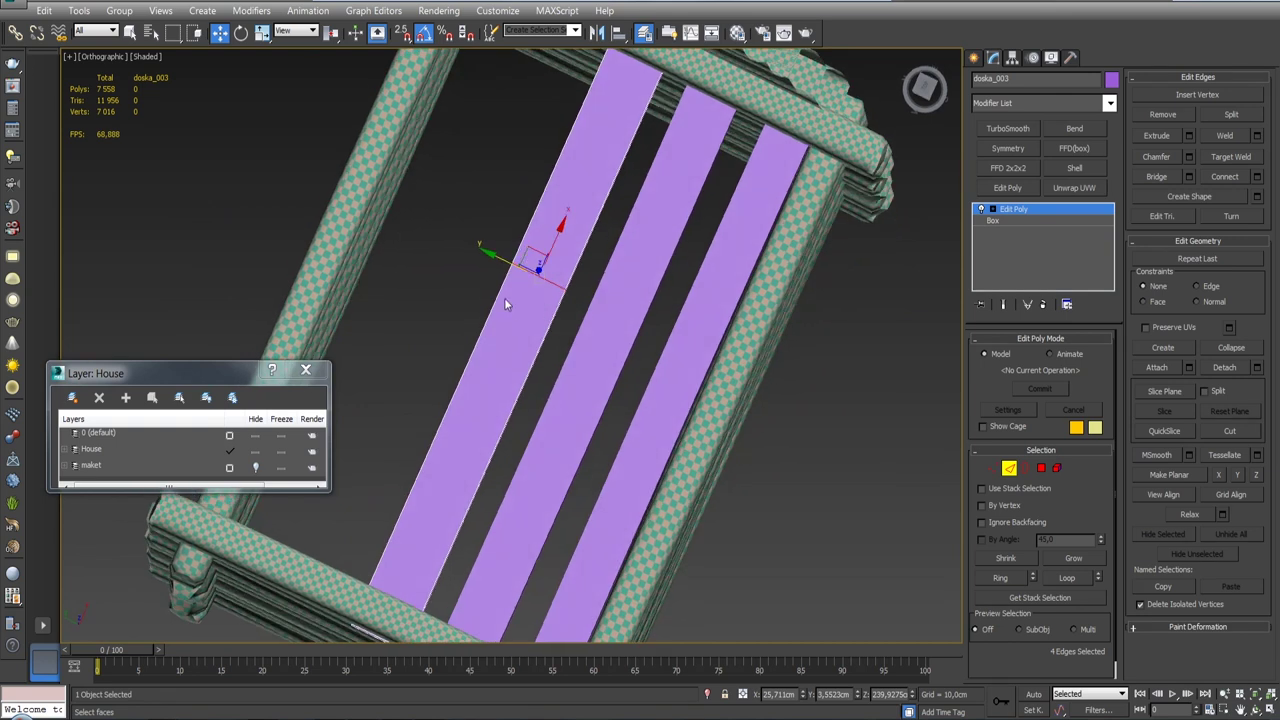
{"action": "left_click_drag", "start_coordinate": [496, 257], "coordinate": [499, 257]}
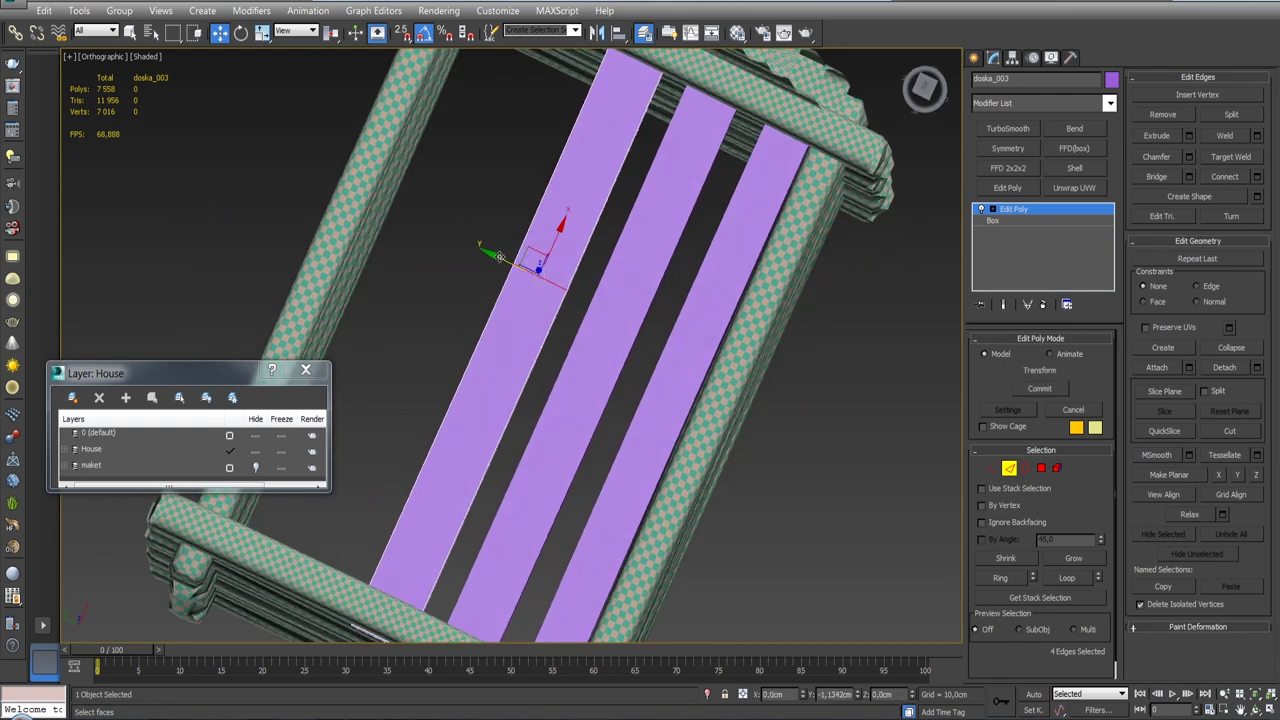
{"action": "key", "text": "ctrl+z"}
Step: Chamfer the edge wide (about 130 cm, 2 segments) and nudge the lower cross edge
{"action": "left_click", "coordinate": [1189, 157]}
{"action": "left_click_drag", "start_coordinate": [95, 222], "coordinate": [103, 44]}
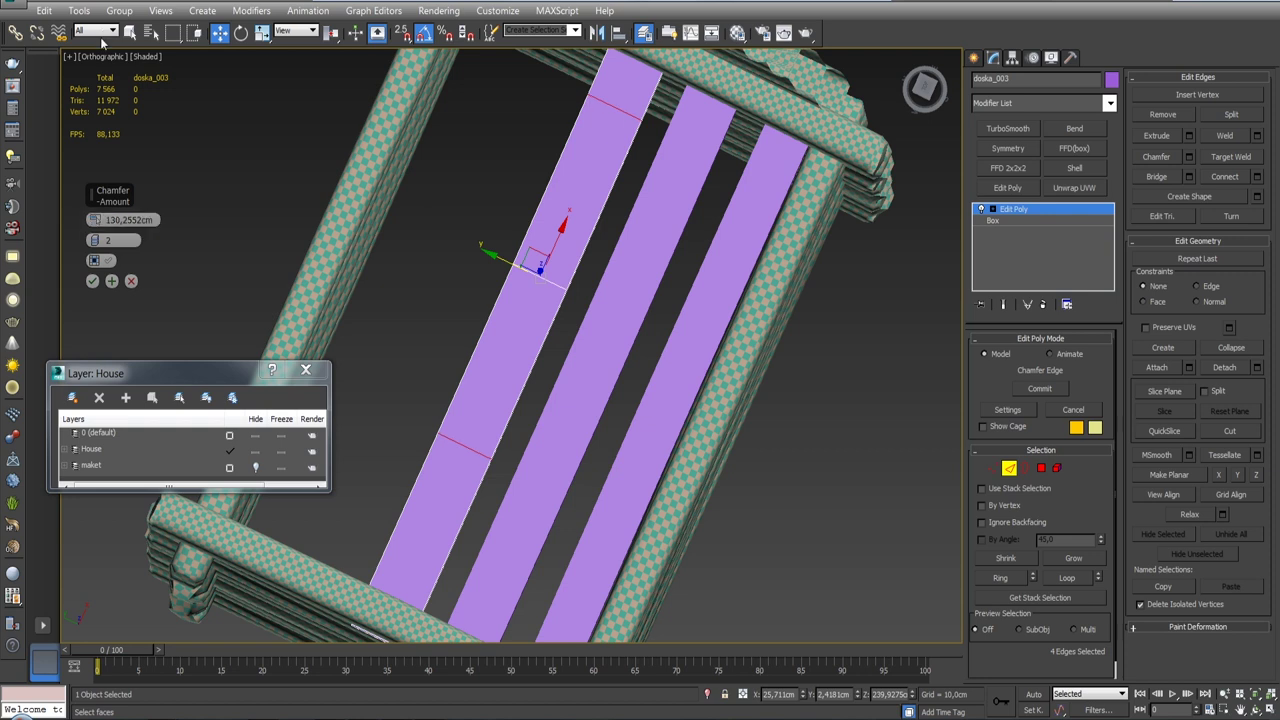
{"action": "left_click", "coordinate": [93, 281]}
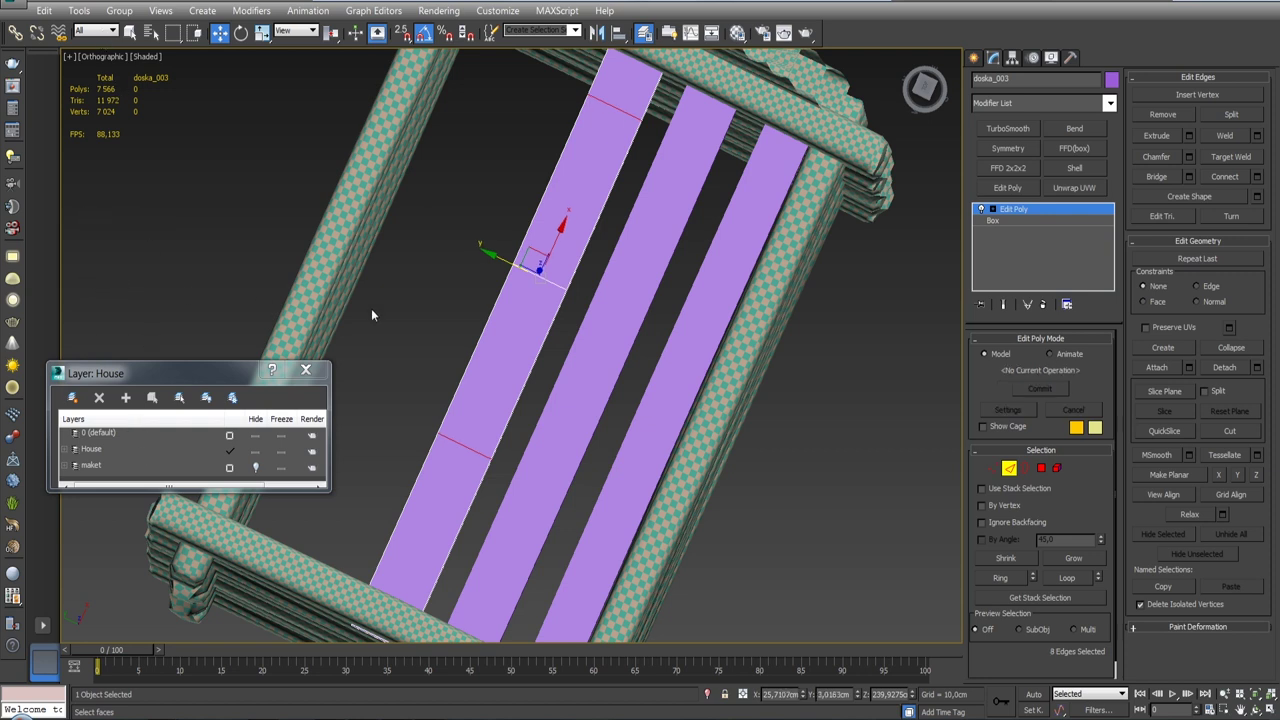
{"action": "left_click", "coordinate": [414, 396]}
{"action": "left_click", "coordinate": [463, 446]}
{"action": "left_click_drag", "start_coordinate": [430, 430], "coordinate": [425, 430]}
{"action": "left_click", "coordinate": [1009, 468]}
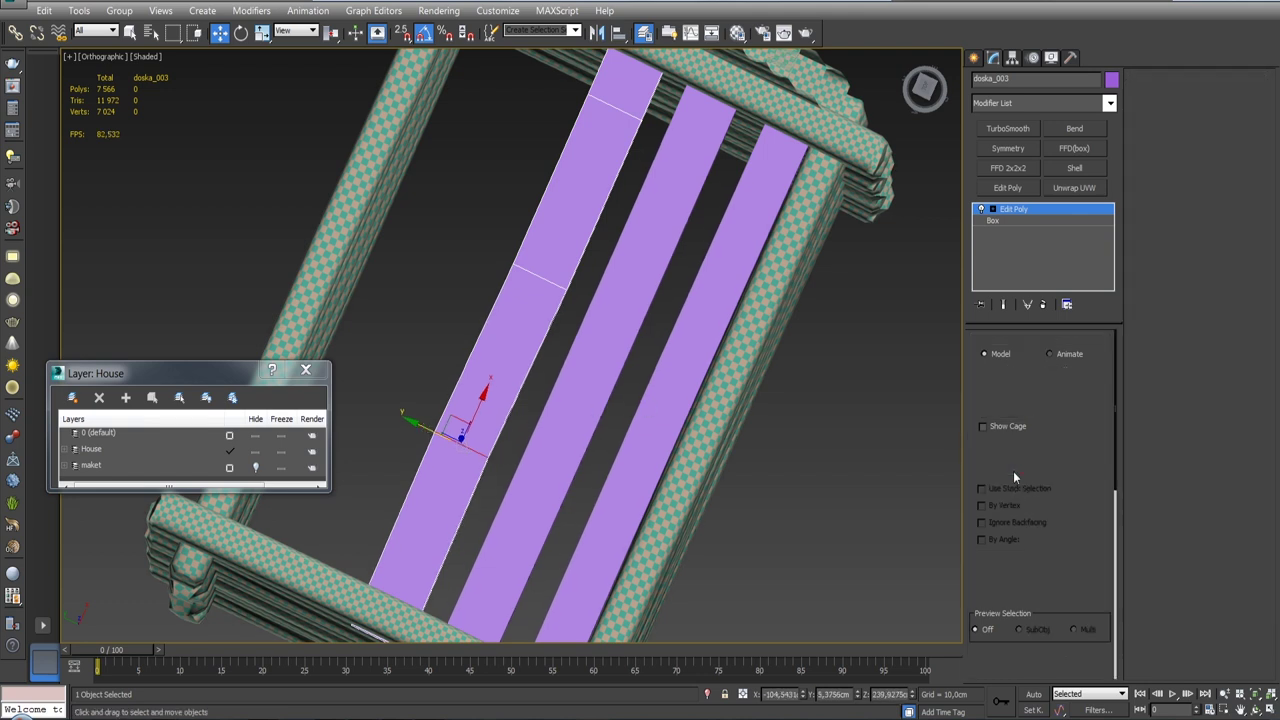
Step: Slide an upper cross edge loop on the middle plank doska_002 slightly along its length
{"action": "left_click", "coordinate": [600, 406]}
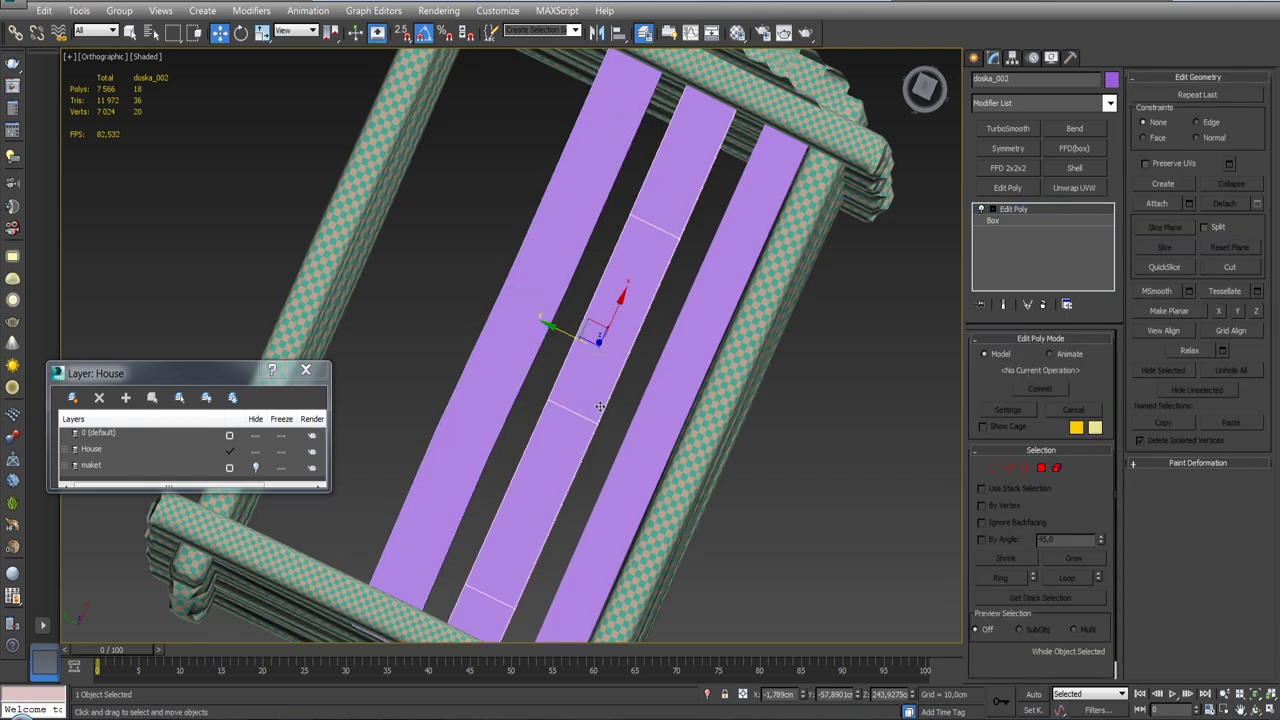
{"action": "left_click", "coordinate": [1009, 468]}
{"action": "double_click", "coordinate": [649, 225]}
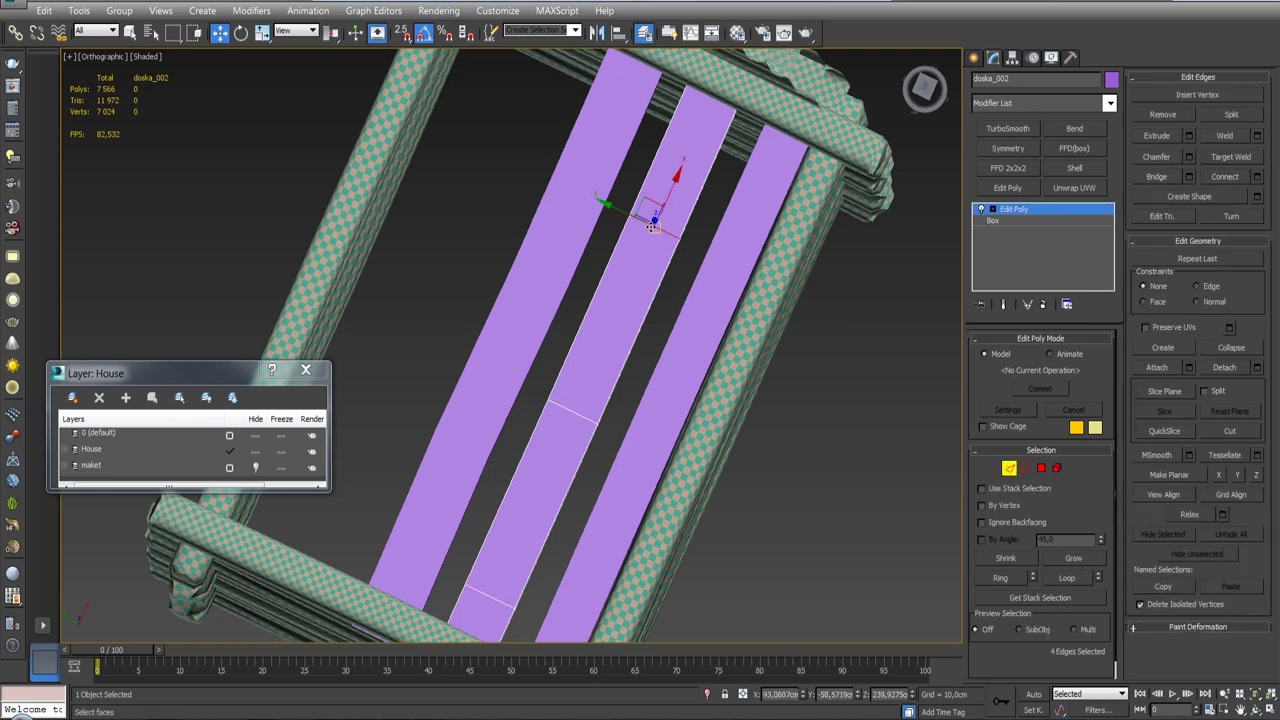
{"action": "left_click_drag", "start_coordinate": [617, 211], "coordinate": [627, 217]}
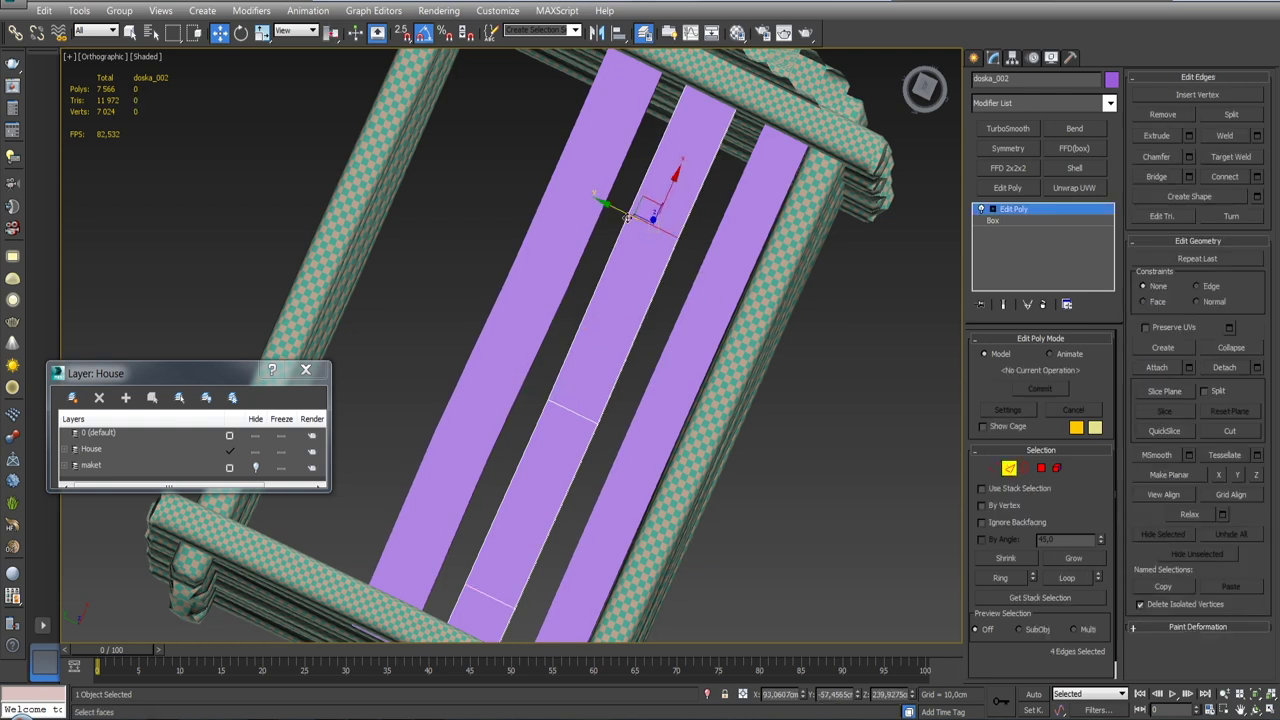
Step: Shift a cross edge loop on the right plank doska_001 slightly down the plank
{"action": "left_click", "coordinate": [686, 357]}
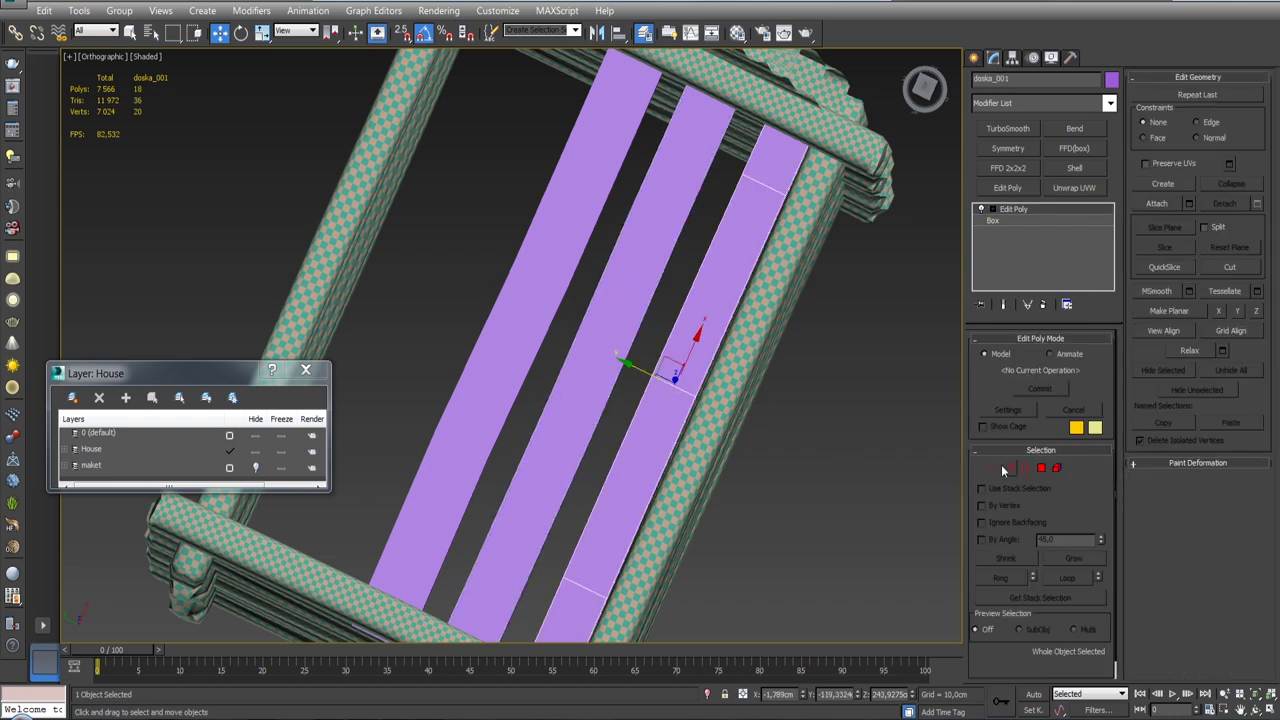
{"action": "double_click", "coordinate": [571, 585]}
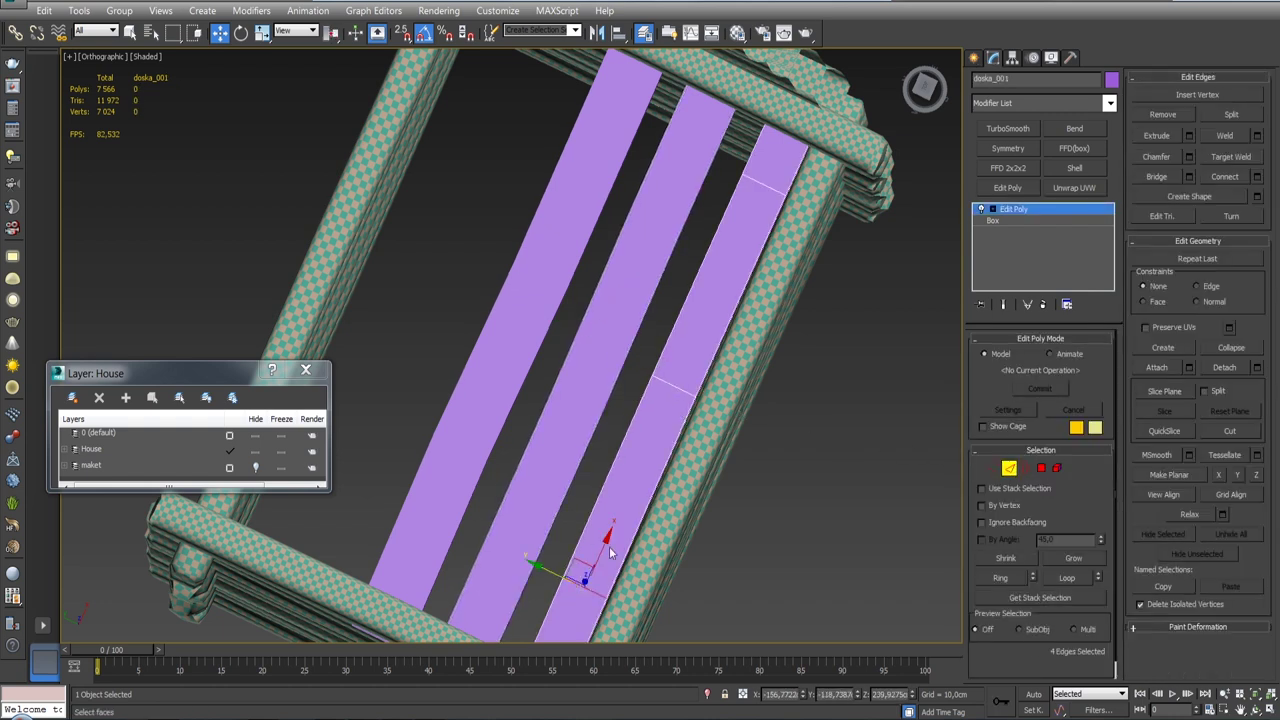
{"action": "middle_click_drag", "start_coordinate": [595, 516], "coordinate": [641, 414]}
{"action": "left_click_drag", "start_coordinate": [622, 426], "coordinate": [620, 429]}
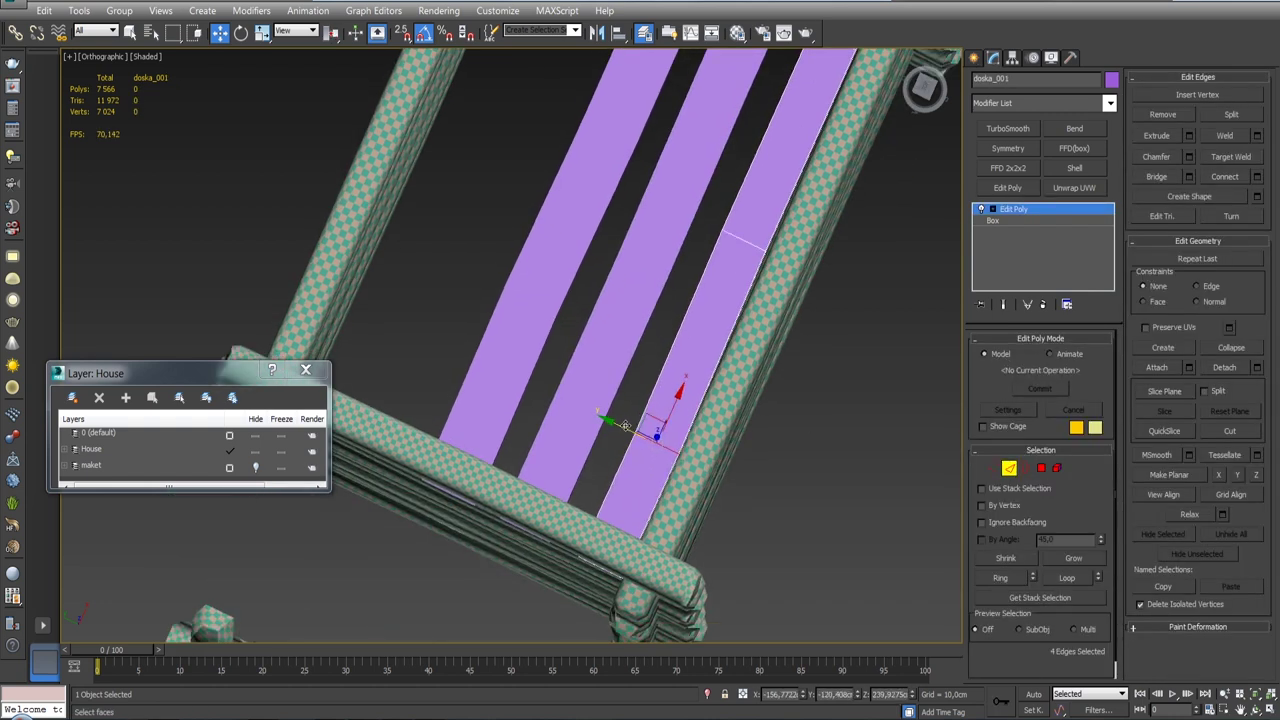
{"action": "left_click", "coordinate": [1011, 466]}
{"action": "mouse_move", "coordinate": [1011, 466]}
{"action": "middle_mouse_down", "text": "alt"}
{"action": "mouse_move", "coordinate": [860, 396]}
{"action": "mouse_move", "coordinate": [886, 449]}
{"action": "mouse_move", "coordinate": [885, 436]}
{"action": "middle_mouse_up", "text": "alt"}
{"action": "left_click", "coordinate": [676, 388]}
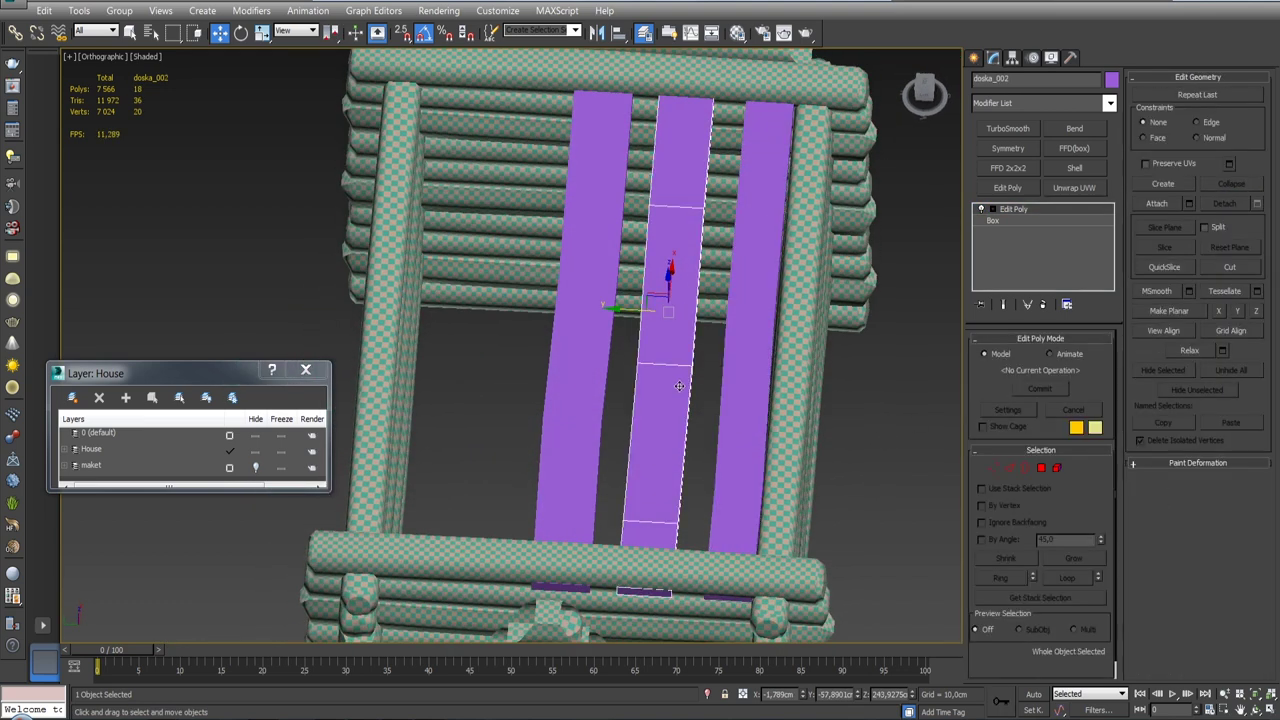
Step: Isolate the three planks in Top view and move the middle plank down toward the lower one
{"action": "left_click", "coordinate": [752, 415], "text": "ctrl"}
{"action": "left_click", "coordinate": [592, 385], "text": "ctrl"}
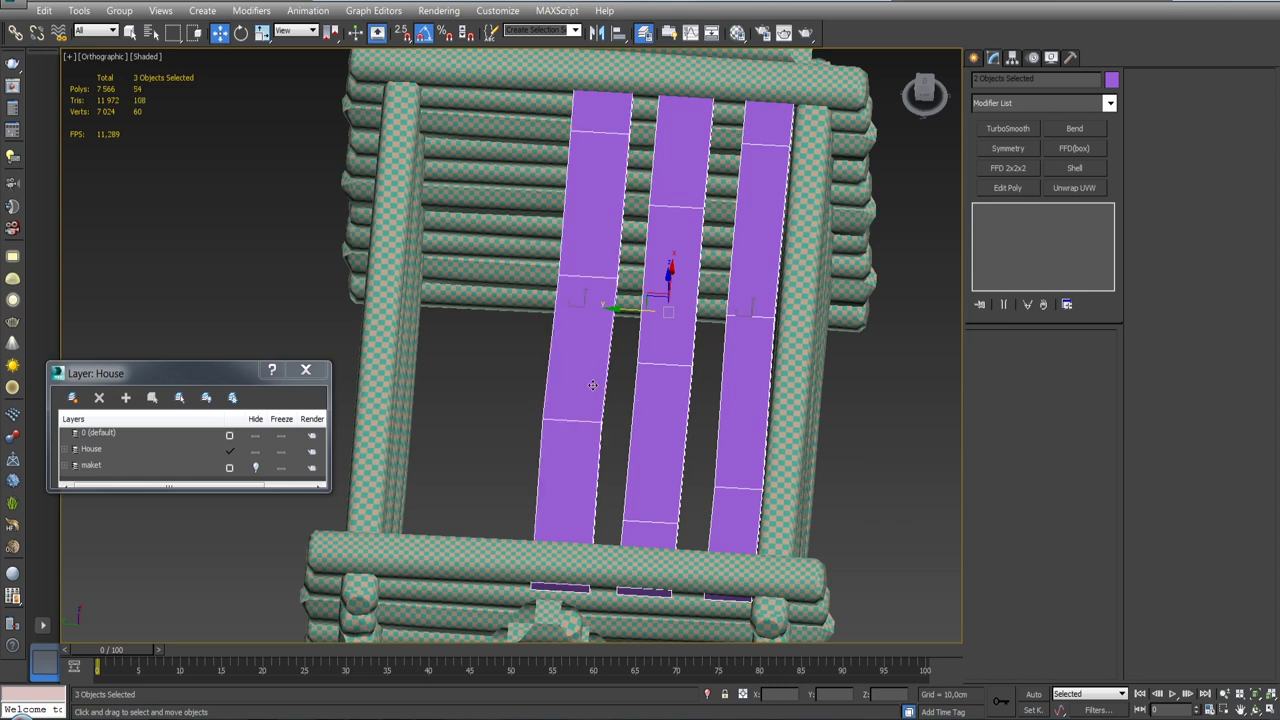
{"action": "key", "text": "t"}
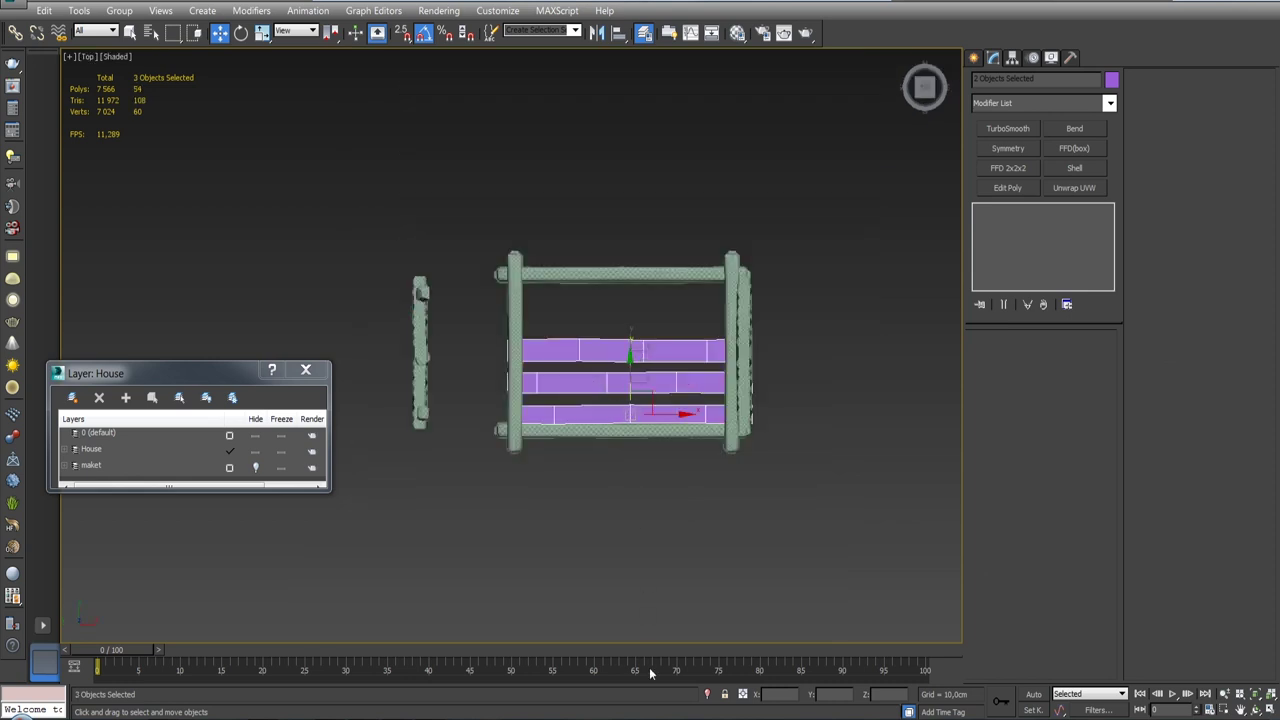
{"action": "left_click", "coordinate": [708, 694]}
{"action": "middle_click_drag", "start_coordinate": [649, 483], "coordinate": [777, 456]}
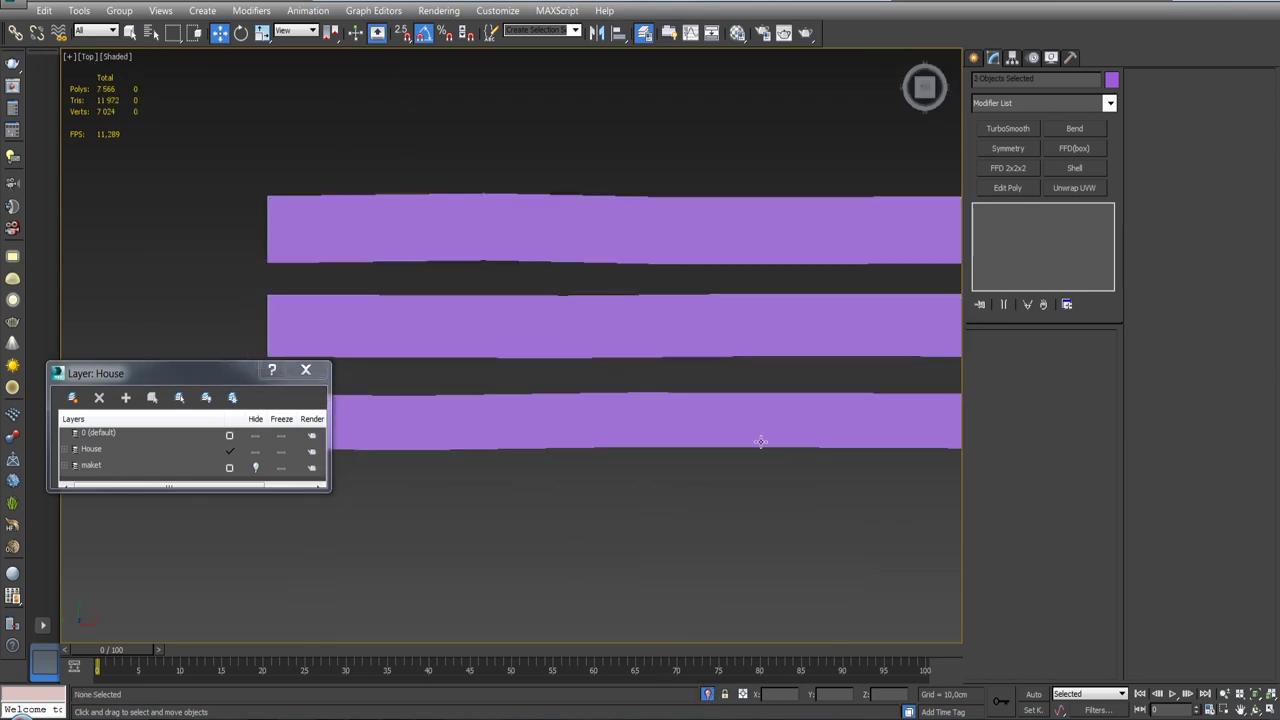
{"action": "left_click", "coordinate": [709, 337]}
{"action": "left_click_drag", "start_coordinate": [638, 291], "coordinate": [603, 408]}
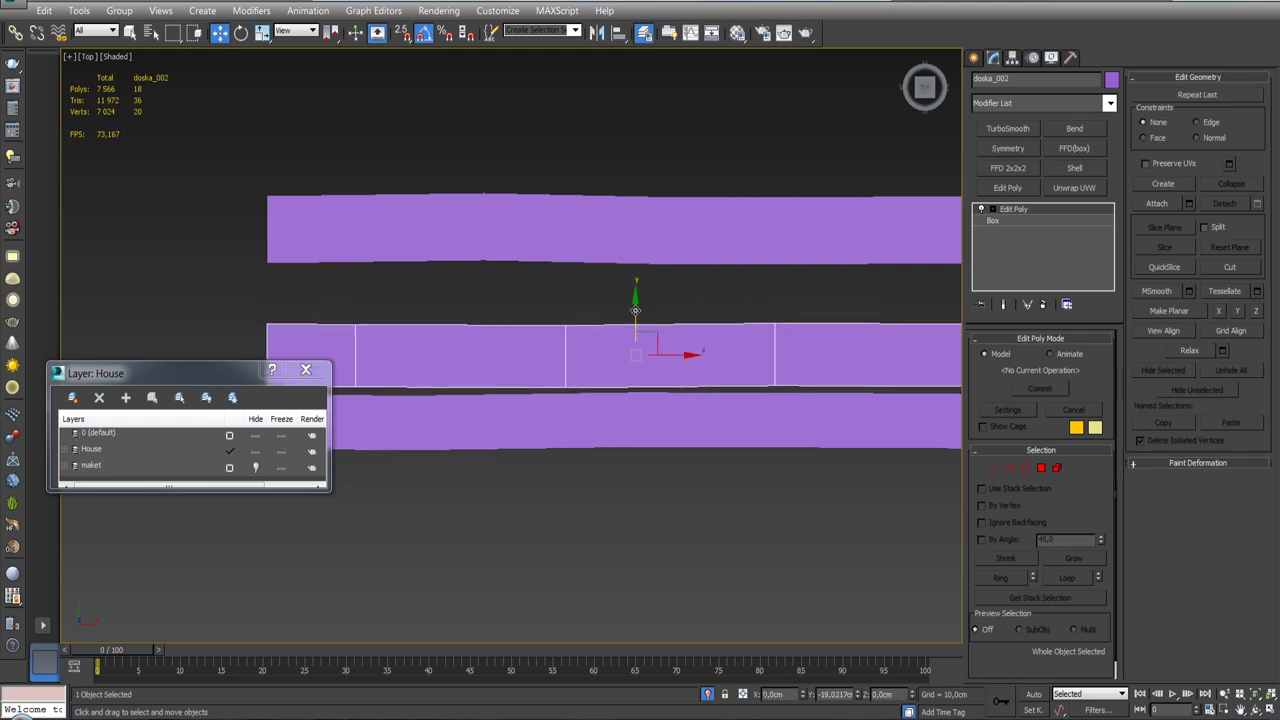
{"action": "middle_click_drag", "start_coordinate": [603, 408], "coordinate": [707, 341]}
{"action": "scroll", "coordinate": [694, 371], "scroll_direction": "down", "scroll_amount": 5}
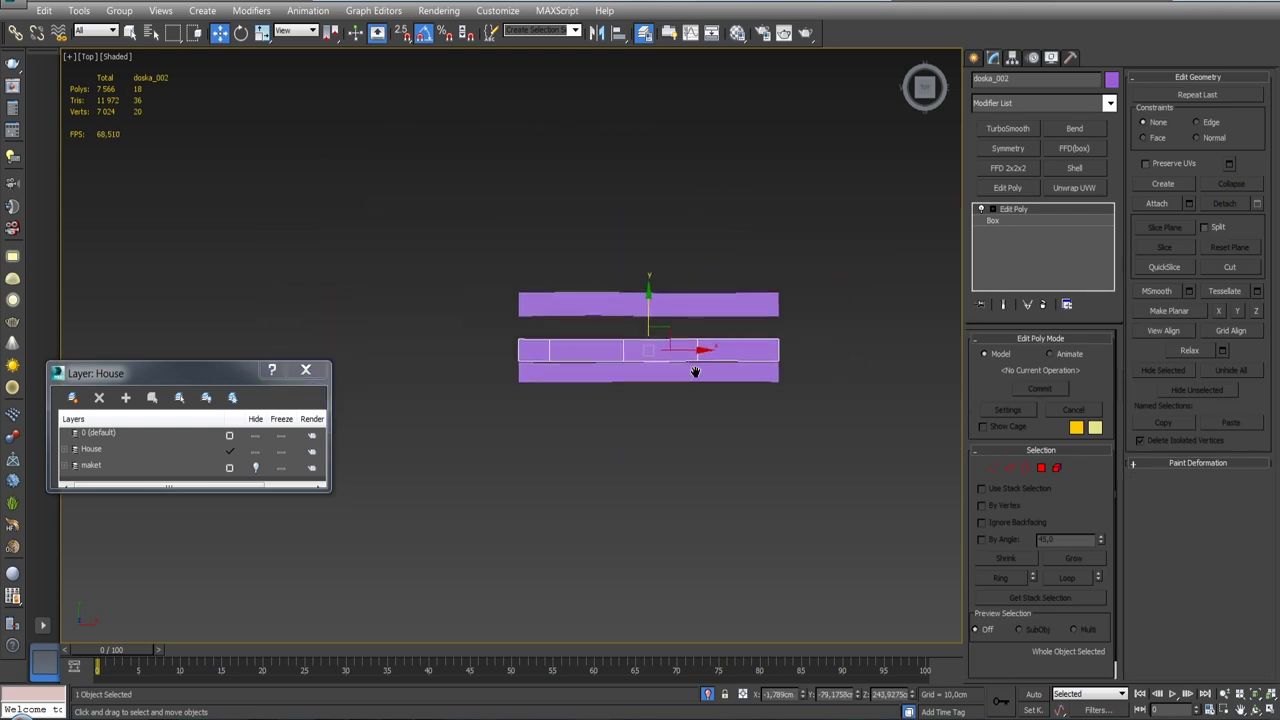
{"action": "scroll", "coordinate": [694, 371], "scroll_direction": "up", "scroll_amount": 5}
Step: Align the middle plank's Y Position minimum to the lower plank's maximum
{"action": "left_click", "coordinate": [619, 32]}
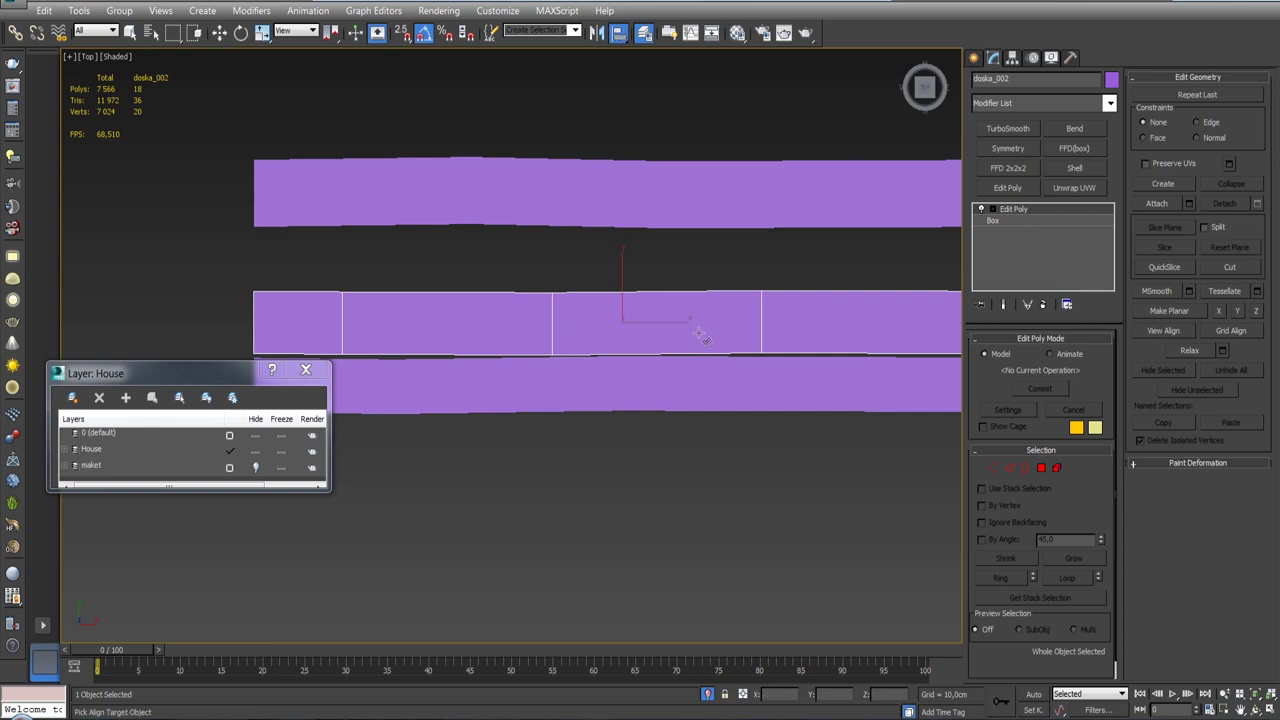
{"action": "left_click", "coordinate": [706, 374]}
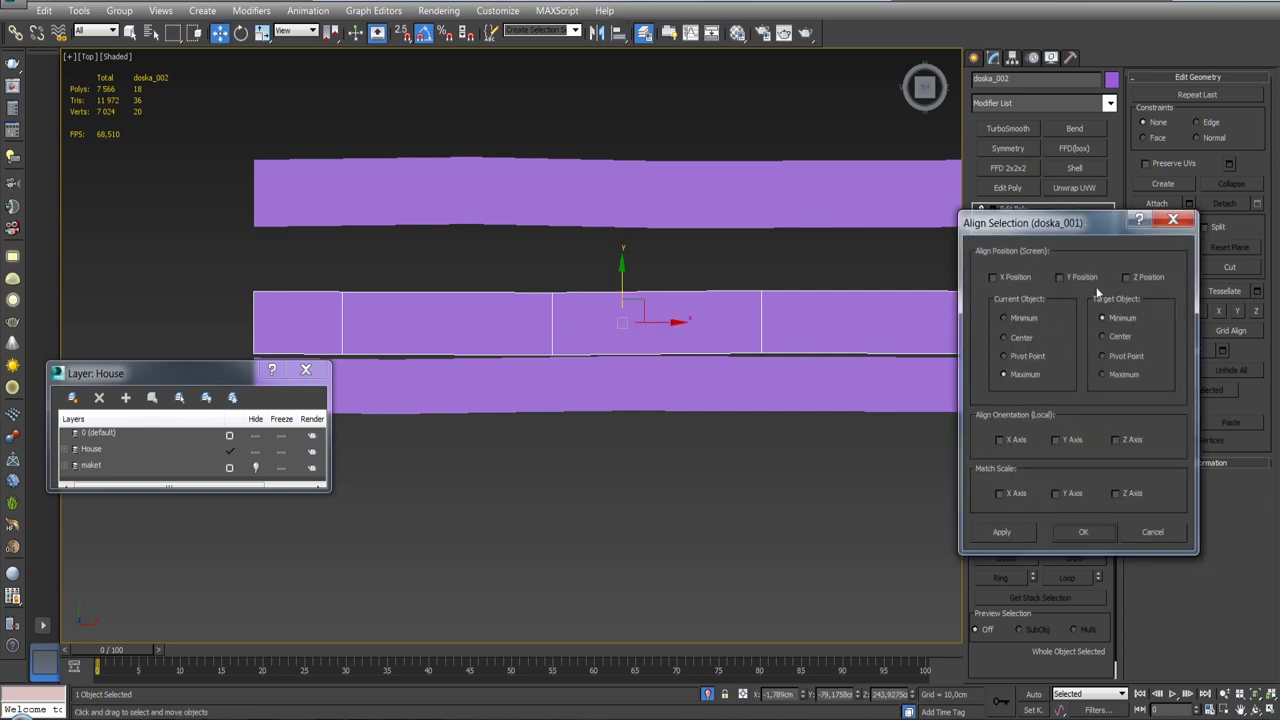
{"action": "left_click", "coordinate": [1076, 279]}
{"action": "left_click", "coordinate": [1015, 317]}
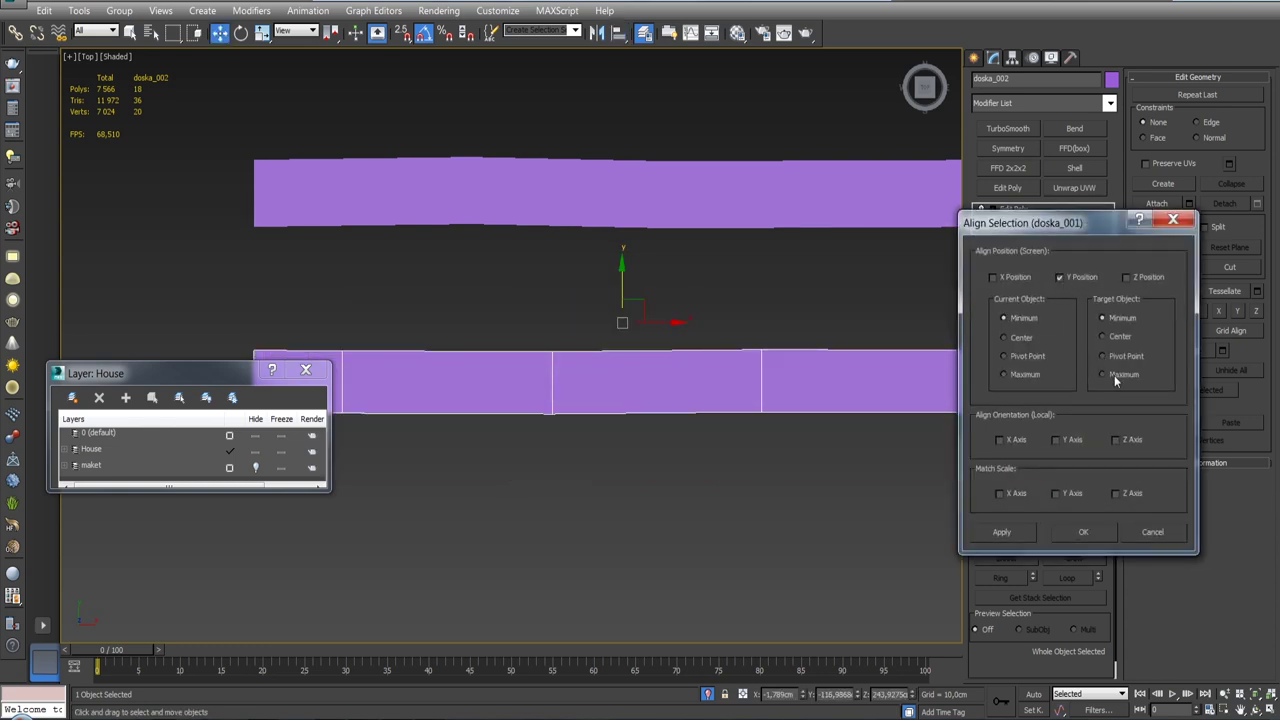
{"action": "left_click", "coordinate": [1114, 375]}
{"action": "left_click", "coordinate": [1005, 532]}
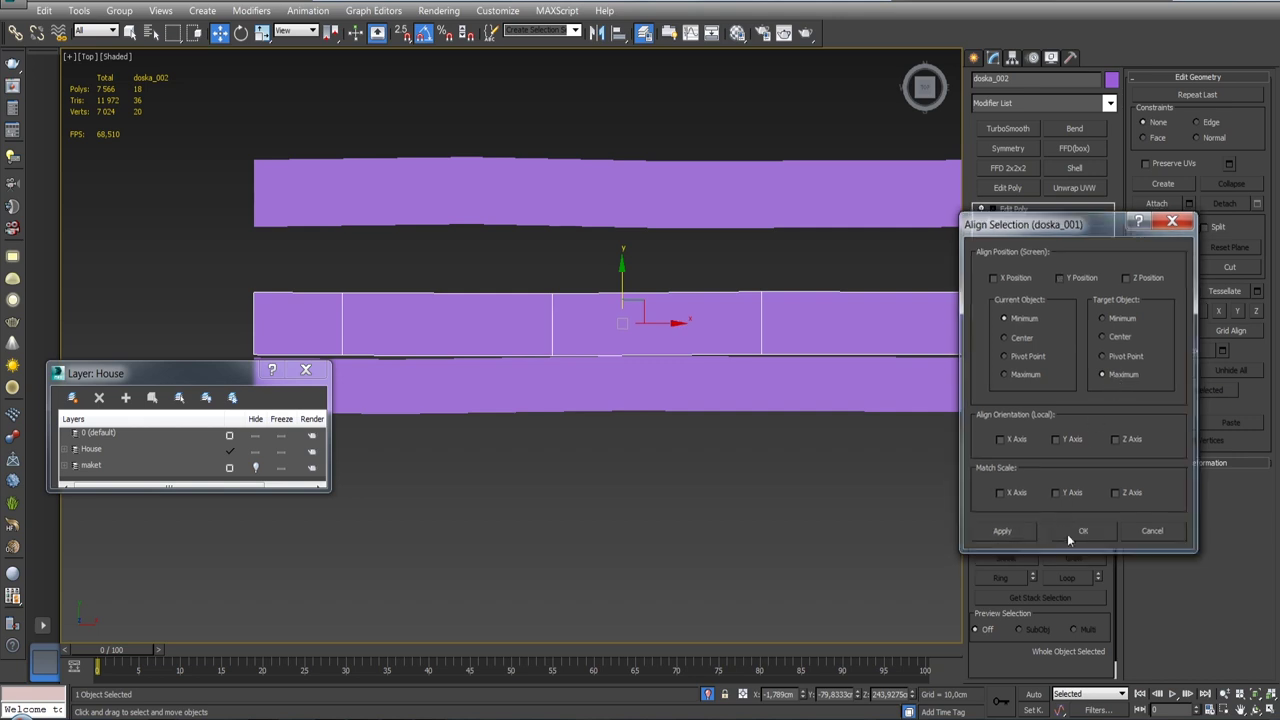
Step: Align the top board doska_003 on Y Position flush against the middle board
{"action": "left_click", "coordinate": [739, 207]}
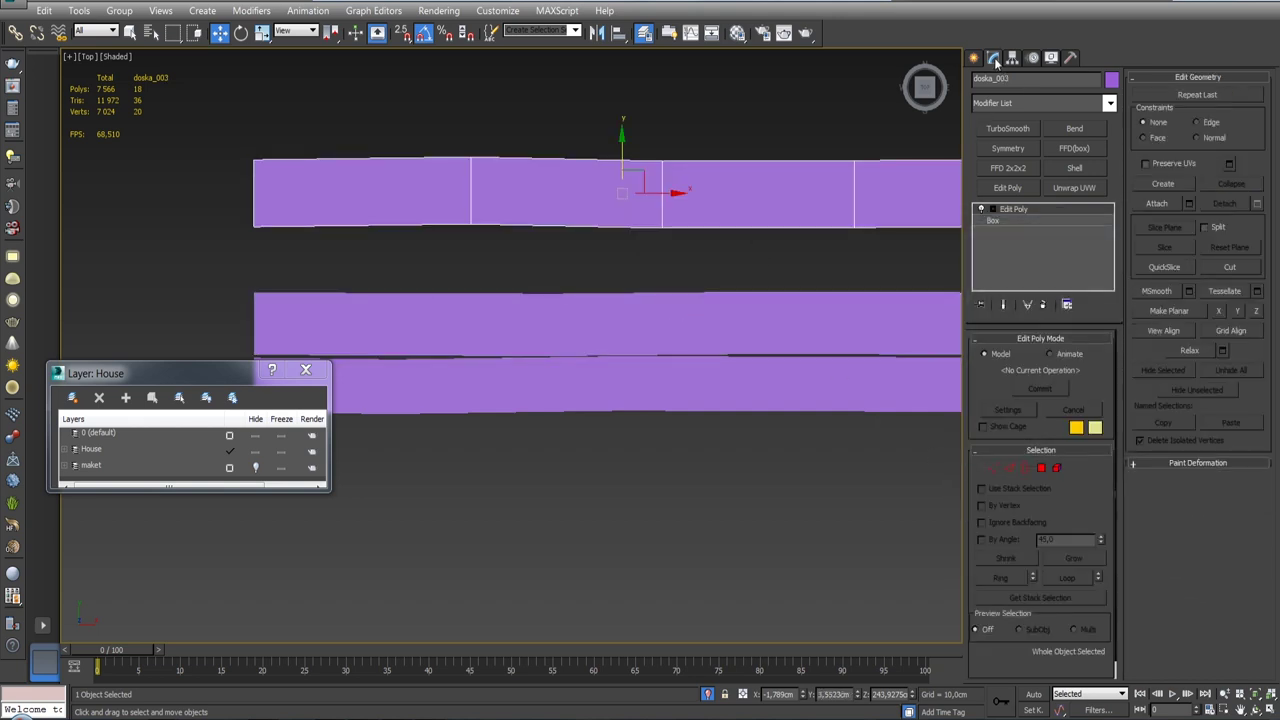
{"action": "left_click", "coordinate": [619, 32]}
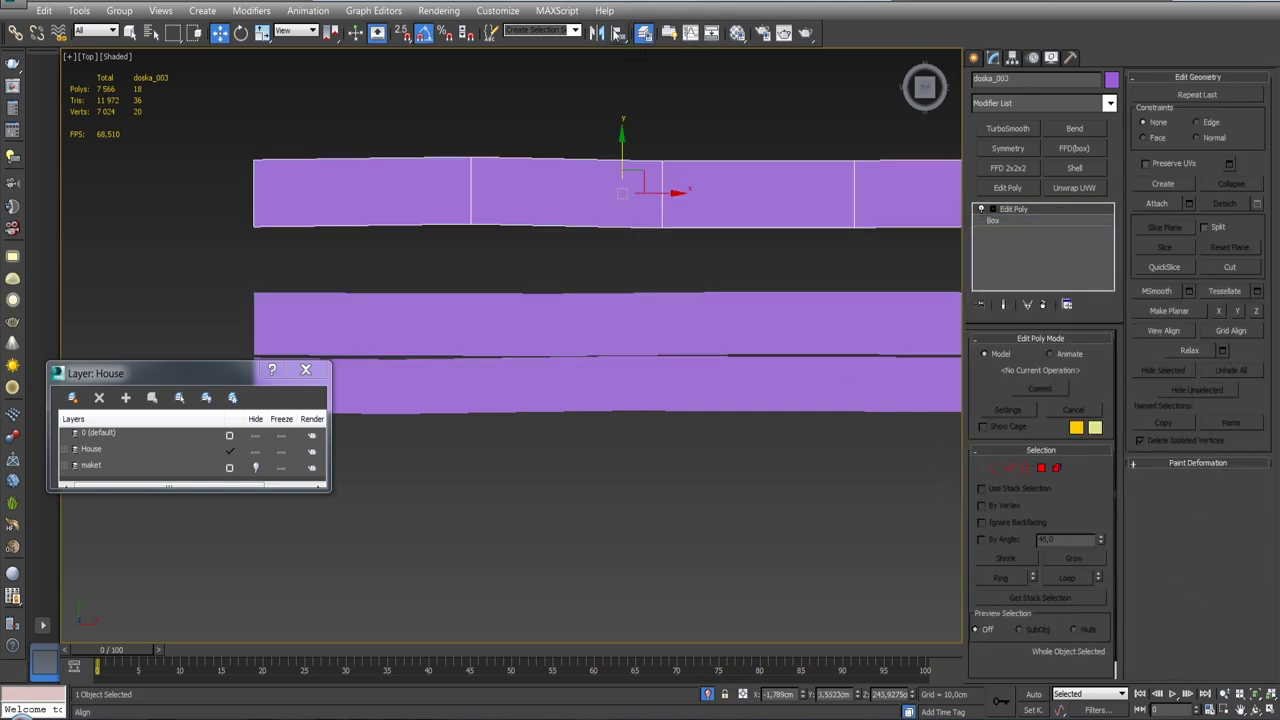
{"action": "left_click", "coordinate": [637, 313]}
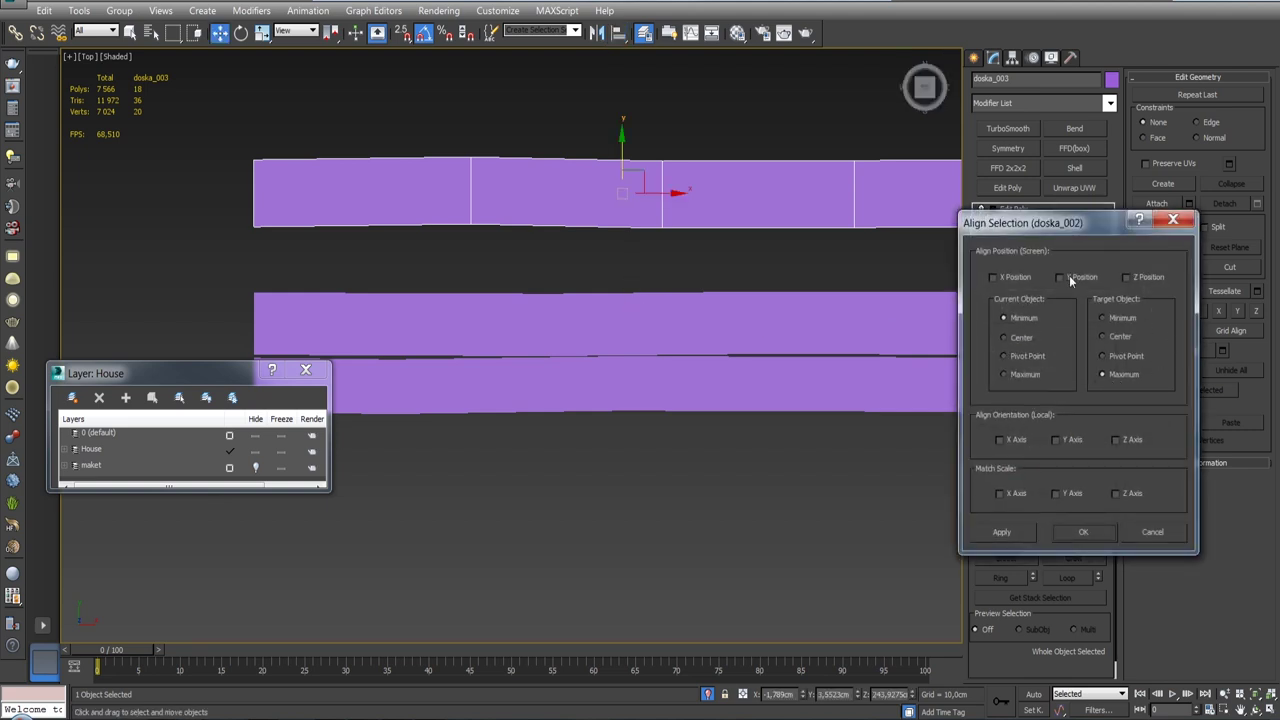
{"action": "left_click", "coordinate": [1062, 277]}
{"action": "left_click", "coordinate": [1083, 532]}
{"action": "mouse_move", "coordinate": [760, 300]}
{"action": "middle_mouse_down", "text": "alt"}
{"action": "mouse_move", "coordinate": [844, 192]}
{"action": "mouse_move", "coordinate": [700, 300]}
{"action": "middle_mouse_up", "text": "alt"}
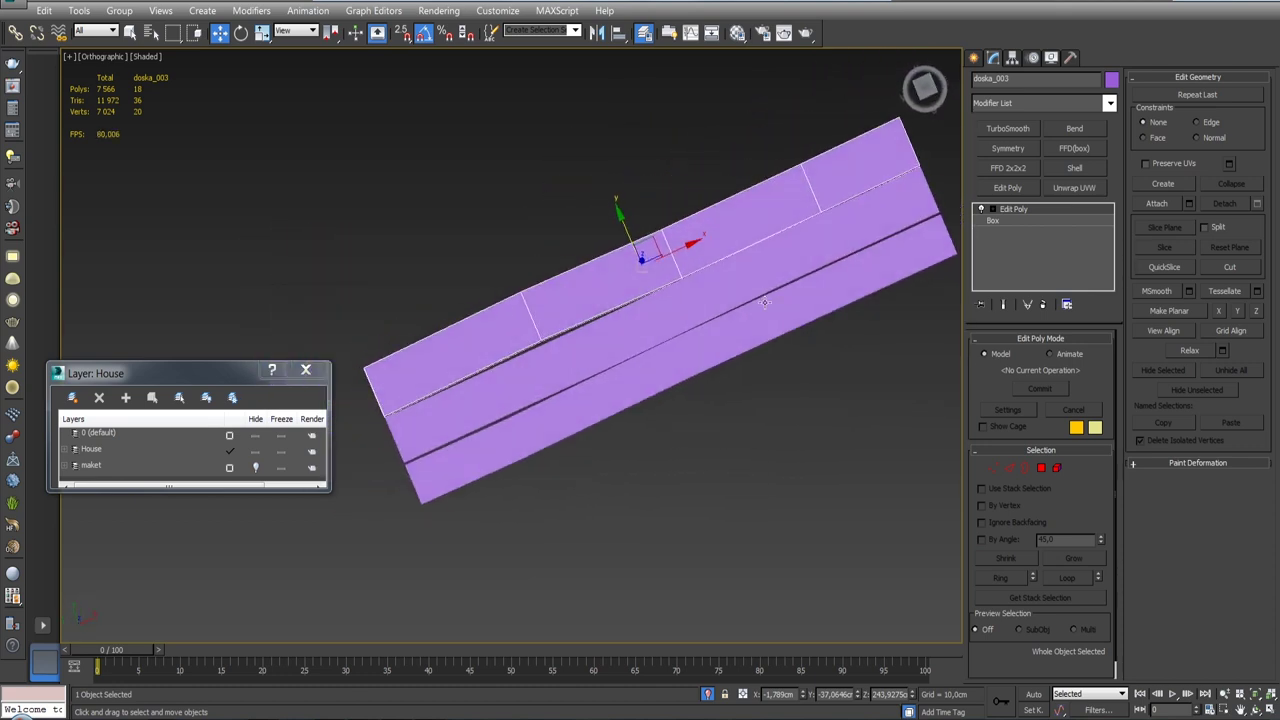
Step: Exit isolation to show the log frame again and select the middle board doska_002
{"action": "left_click", "coordinate": [708, 694]}
{"action": "mouse_move", "coordinate": [725, 509]}
{"action": "middle_mouse_down", "text": "alt"}
{"action": "mouse_move", "coordinate": [759, 441]}
{"action": "mouse_move", "coordinate": [803, 410]}
{"action": "mouse_move", "coordinate": [798, 441]}
{"action": "middle_mouse_up", "text": "alt"}
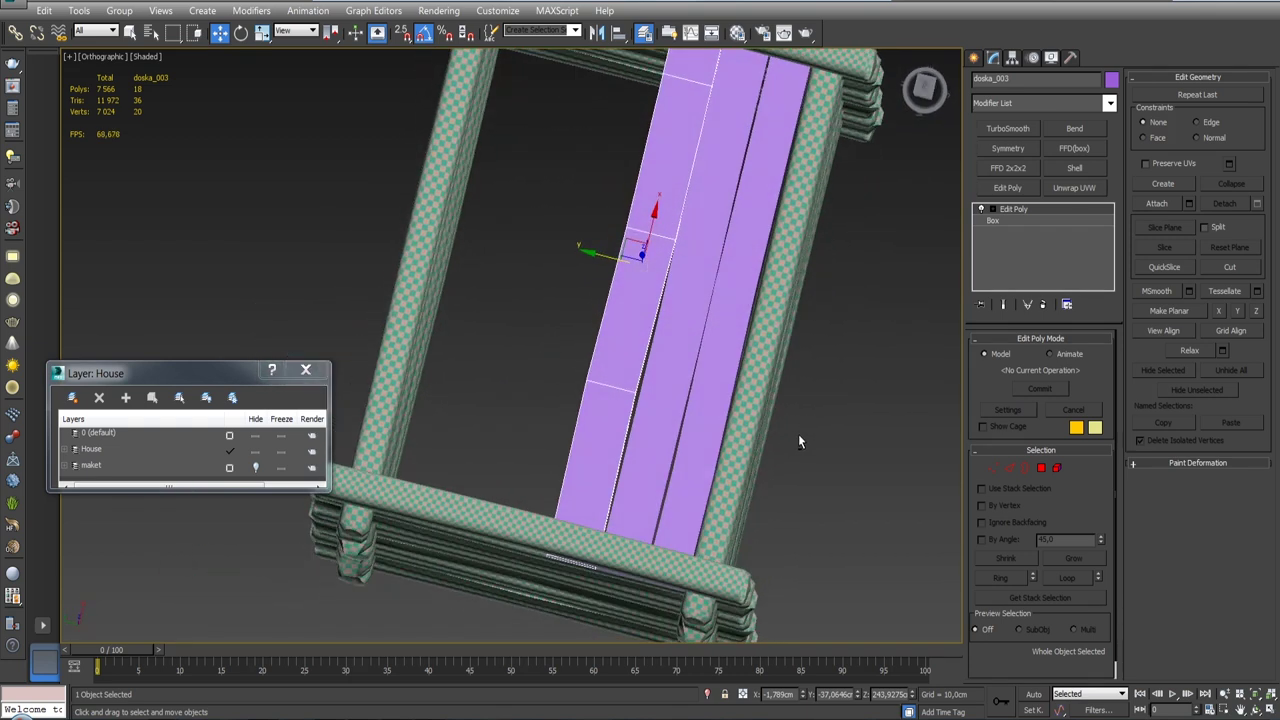
{"action": "left_click", "coordinate": [705, 391]}
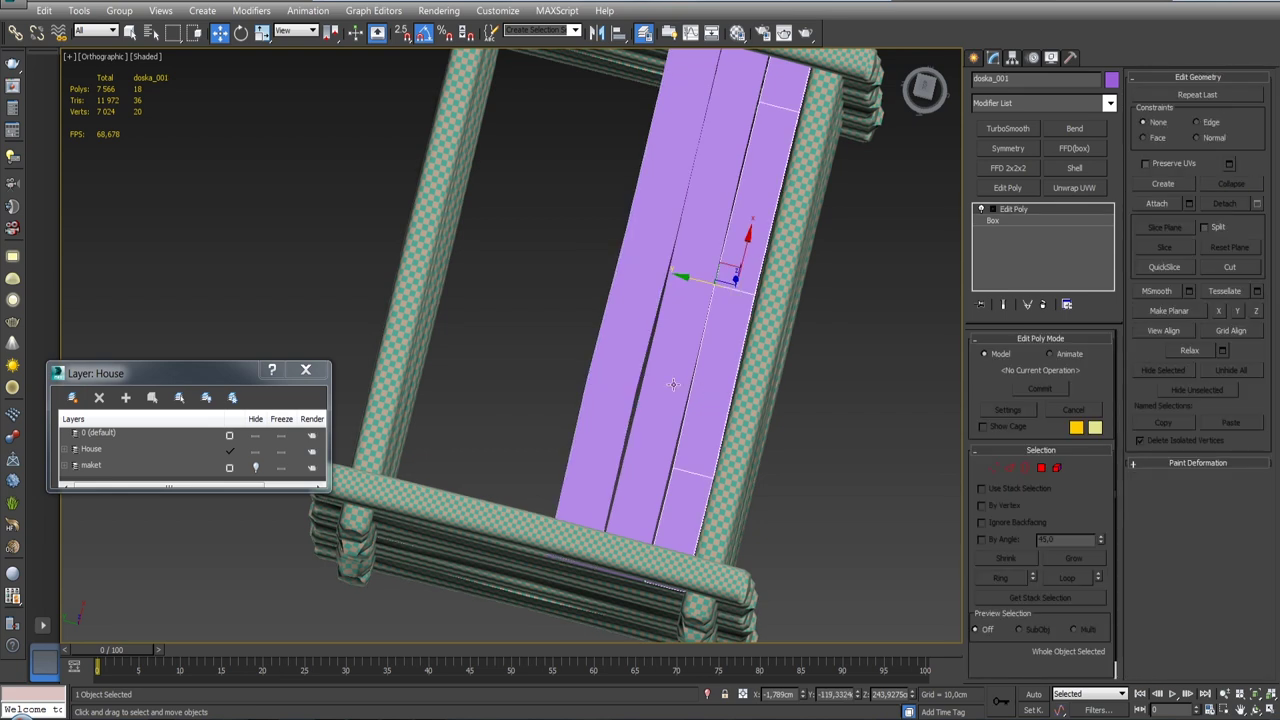
{"action": "left_click", "coordinate": [631, 371], "text": "ctrl"}
{"action": "left_click", "coordinate": [833, 404]}
{"action": "left_click", "coordinate": [666, 366]}
{"action": "mouse_move", "coordinate": [666, 366]}
{"action": "middle_mouse_down", "text": "alt"}
{"action": "mouse_move", "coordinate": [727, 366]}
{"action": "mouse_move", "coordinate": [723, 380]}
{"action": "middle_mouse_up", "text": "alt"}
{"action": "left_click", "coordinate": [748, 375]}
{"action": "left_click", "coordinate": [703, 367]}
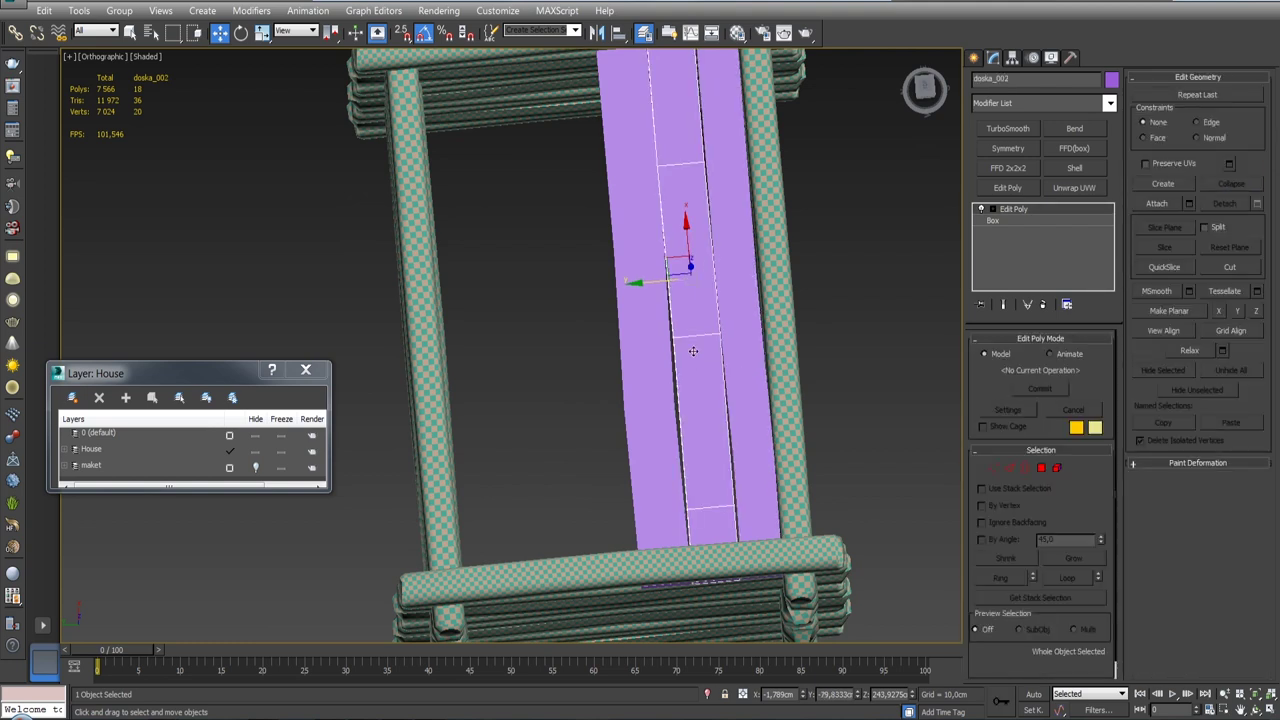
Step: Shift-clone the board as doska_004 and align it on Y flush against doska_003
{"action": "left_click_drag", "start_coordinate": [649, 283], "coordinate": [530, 293], "text": "shift"}
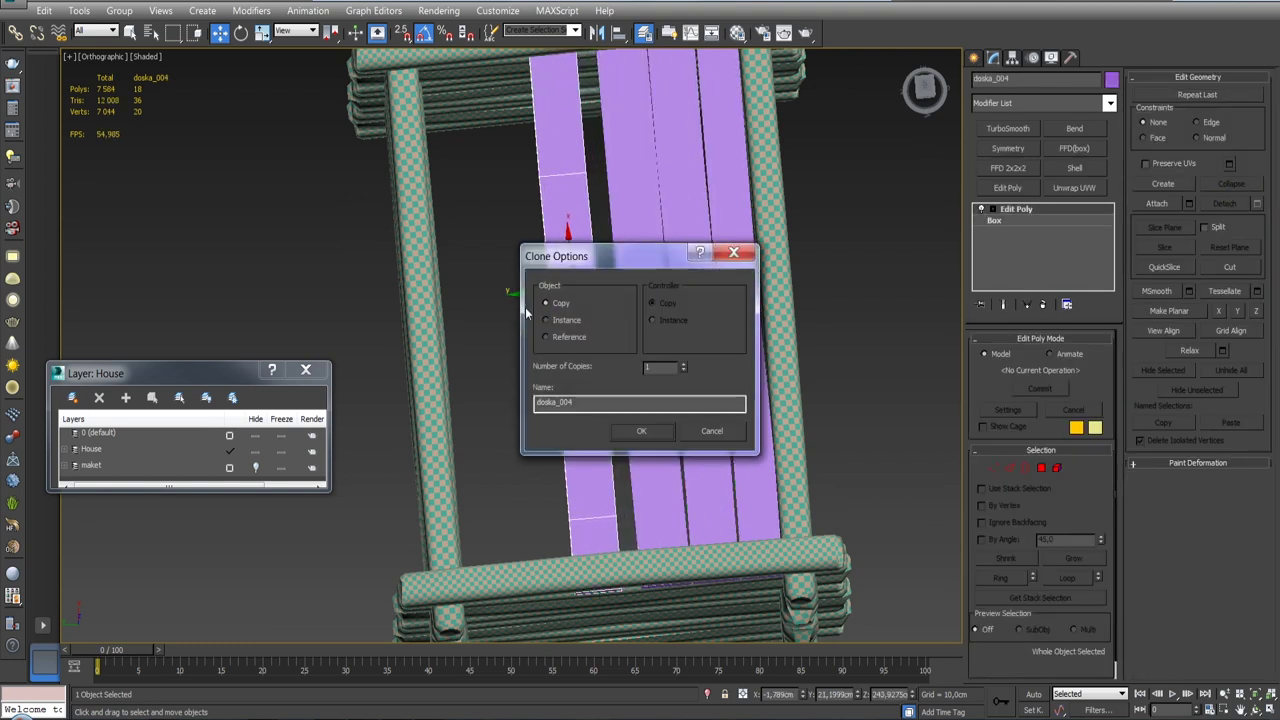
{"action": "left_click", "coordinate": [640, 428]}
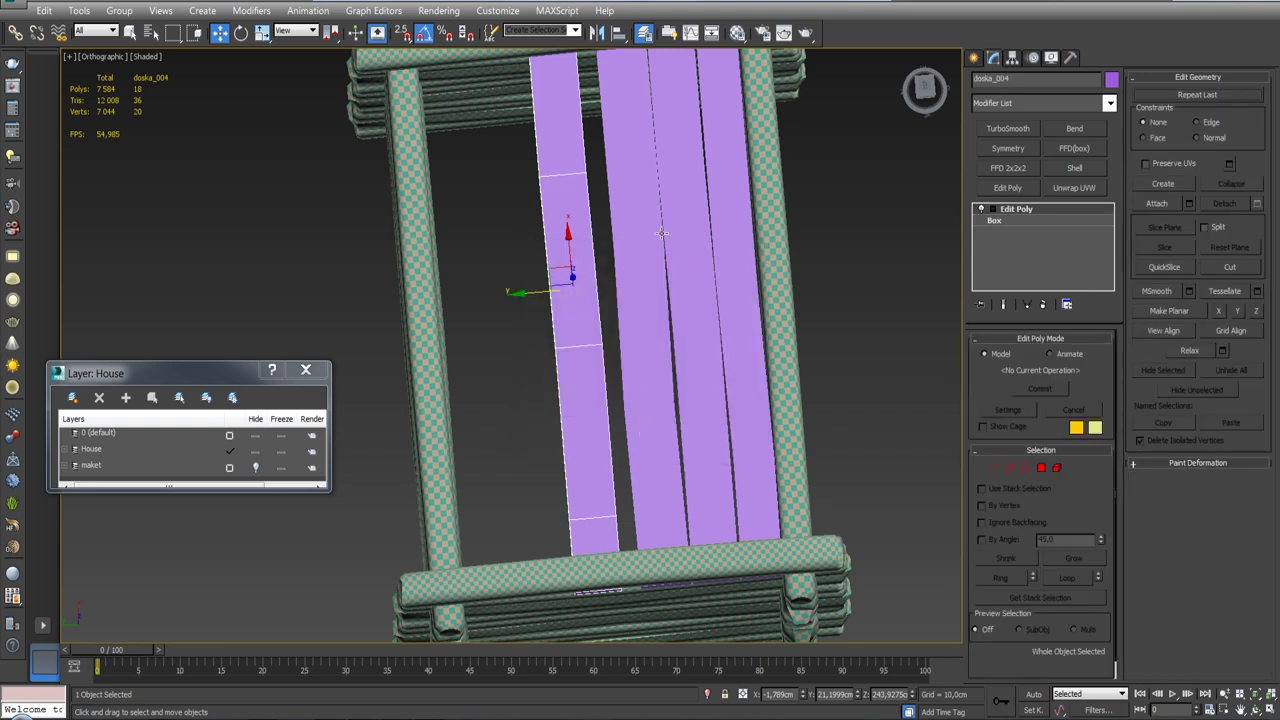
{"action": "left_click", "coordinate": [644, 32]}
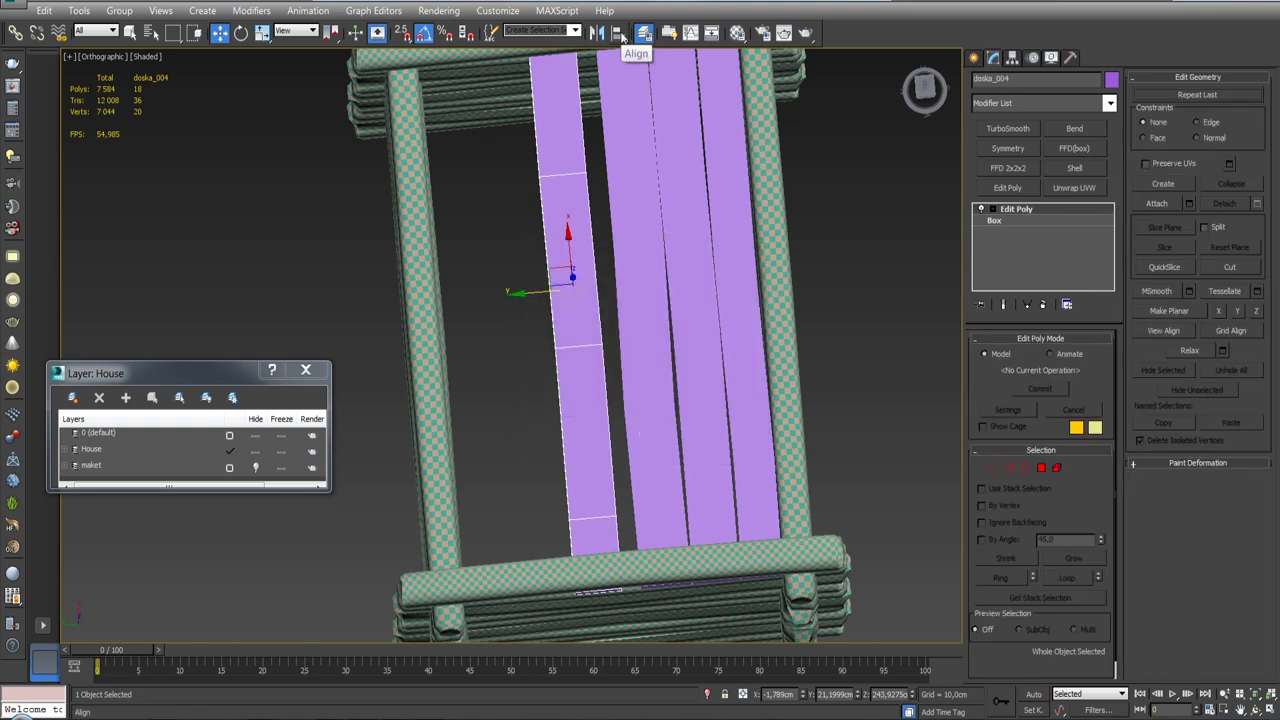
{"action": "left_click", "coordinate": [630, 200]}
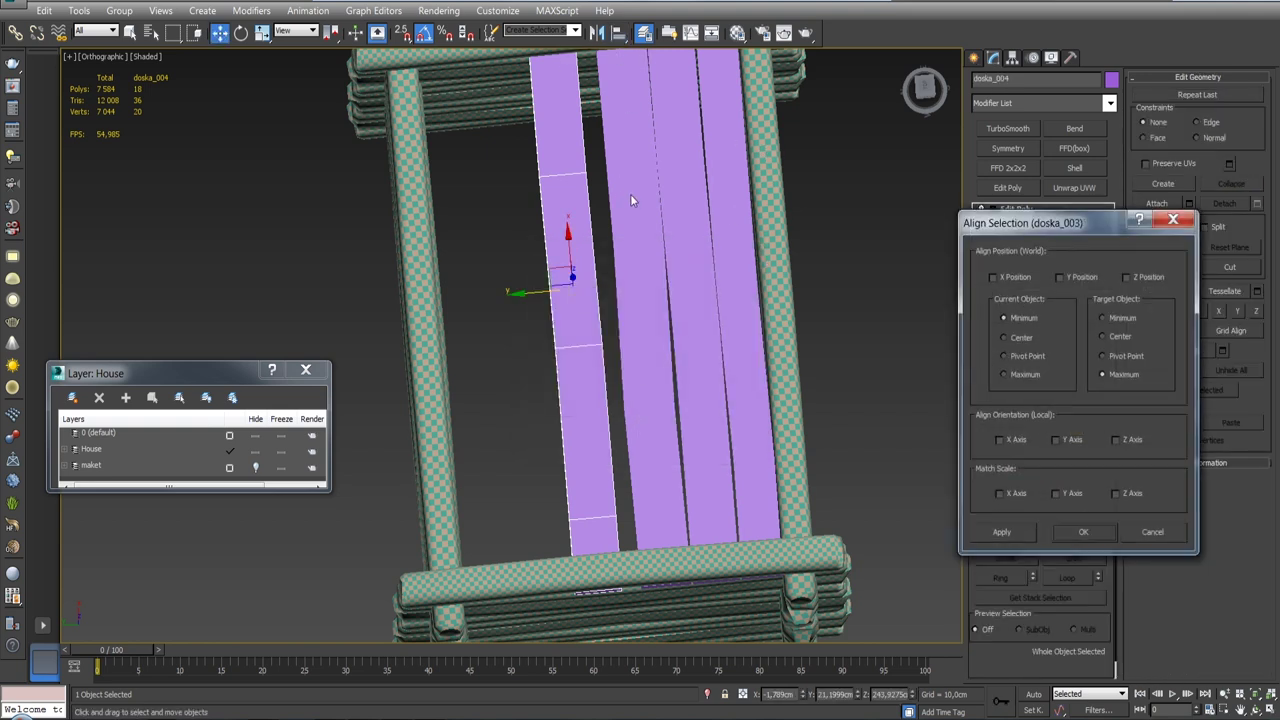
{"action": "left_click", "coordinate": [1073, 280]}
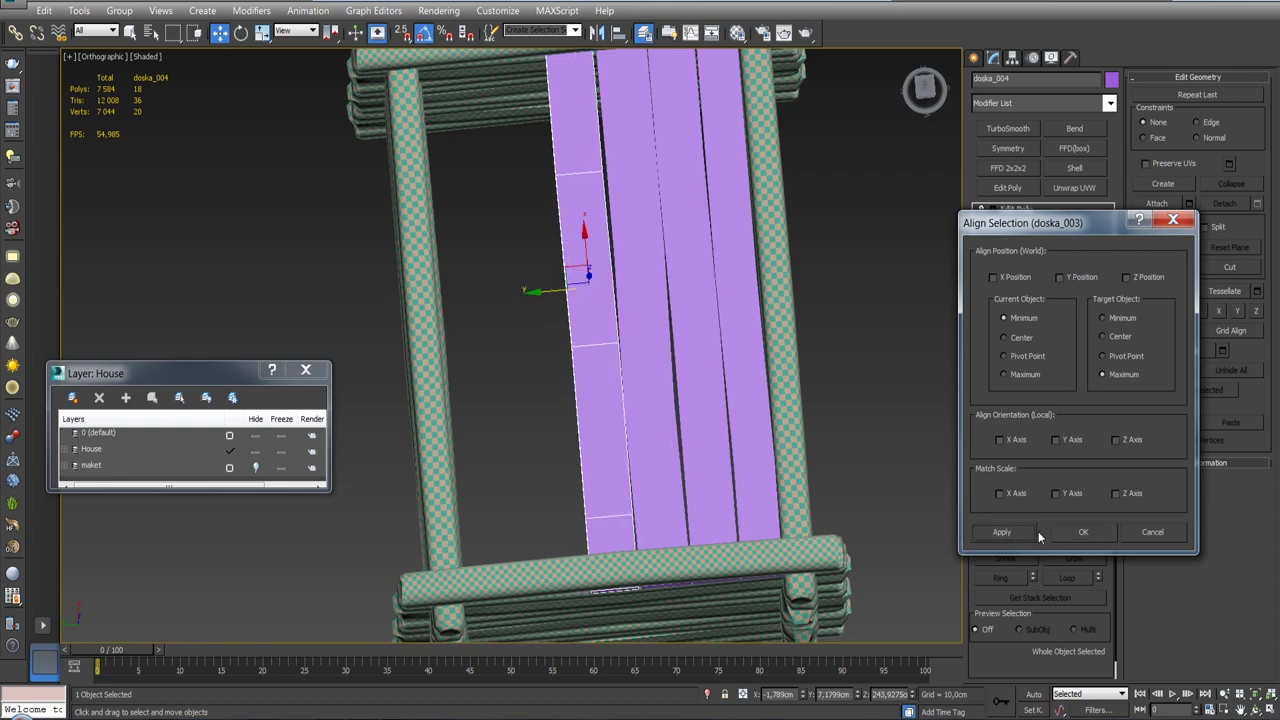
{"action": "left_click", "coordinate": [1080, 532]}
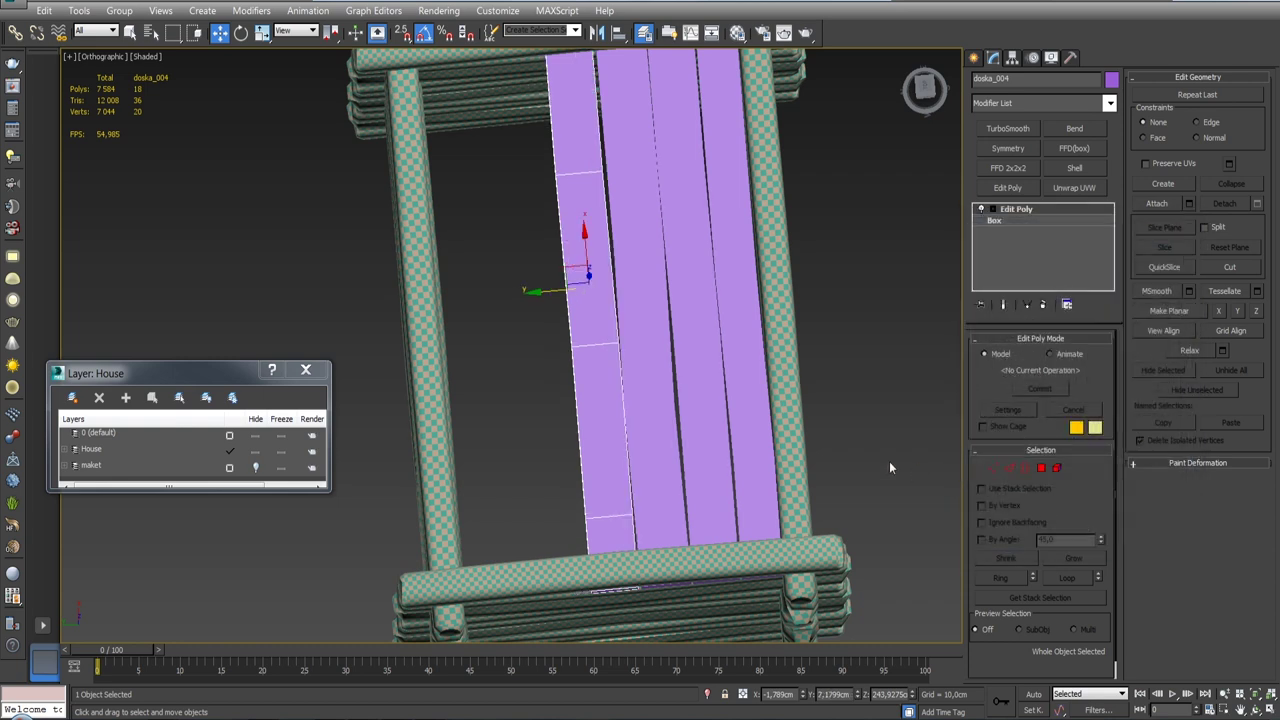
{"action": "left_click", "coordinate": [651, 374]}
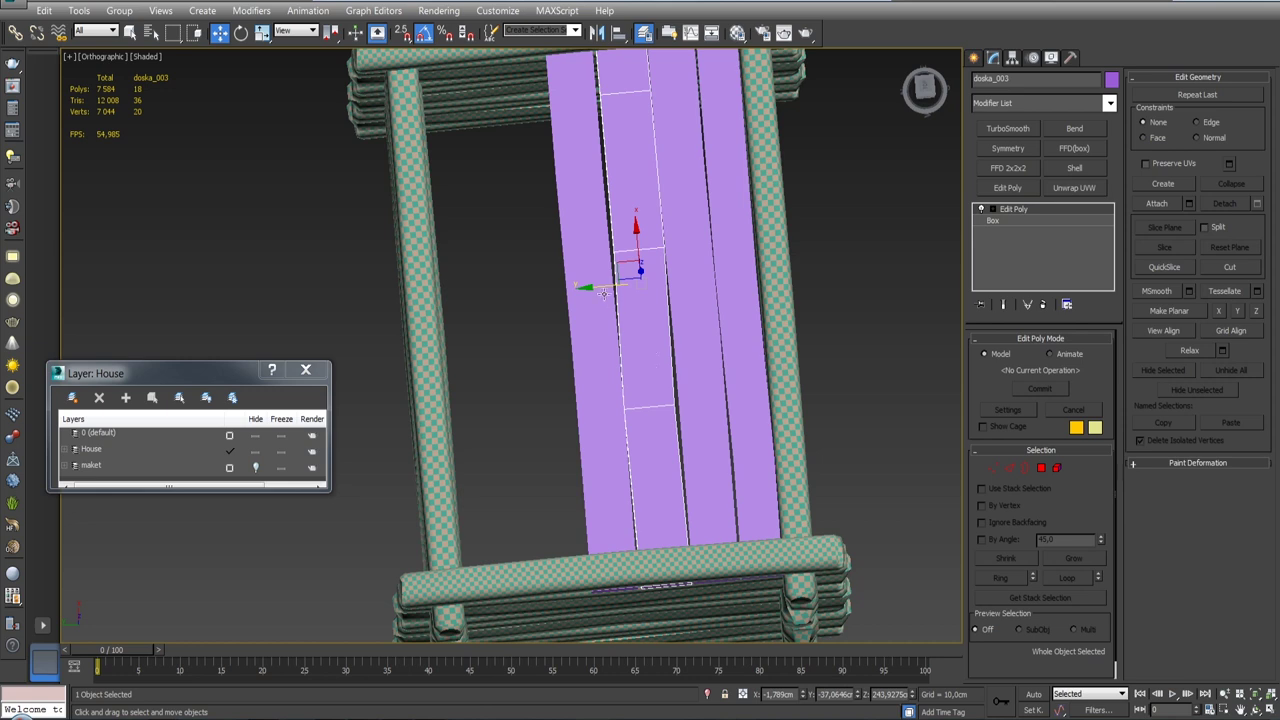
Step: Clone doska_005, flip it 180°, and align it on Y against its neighbour
{"action": "left_click_drag", "start_coordinate": [598, 289], "coordinate": [484, 295], "text": "shift"}
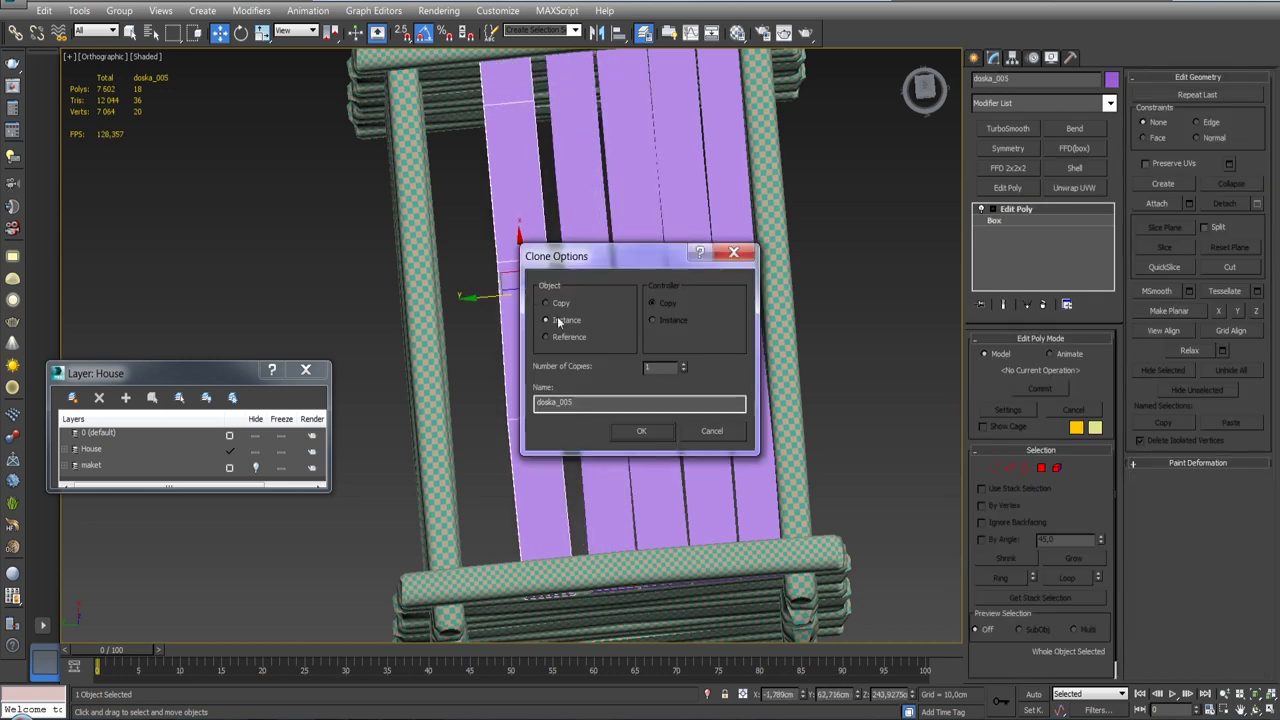
{"action": "left_click", "coordinate": [641, 430]}
{"action": "key", "text": "e"}
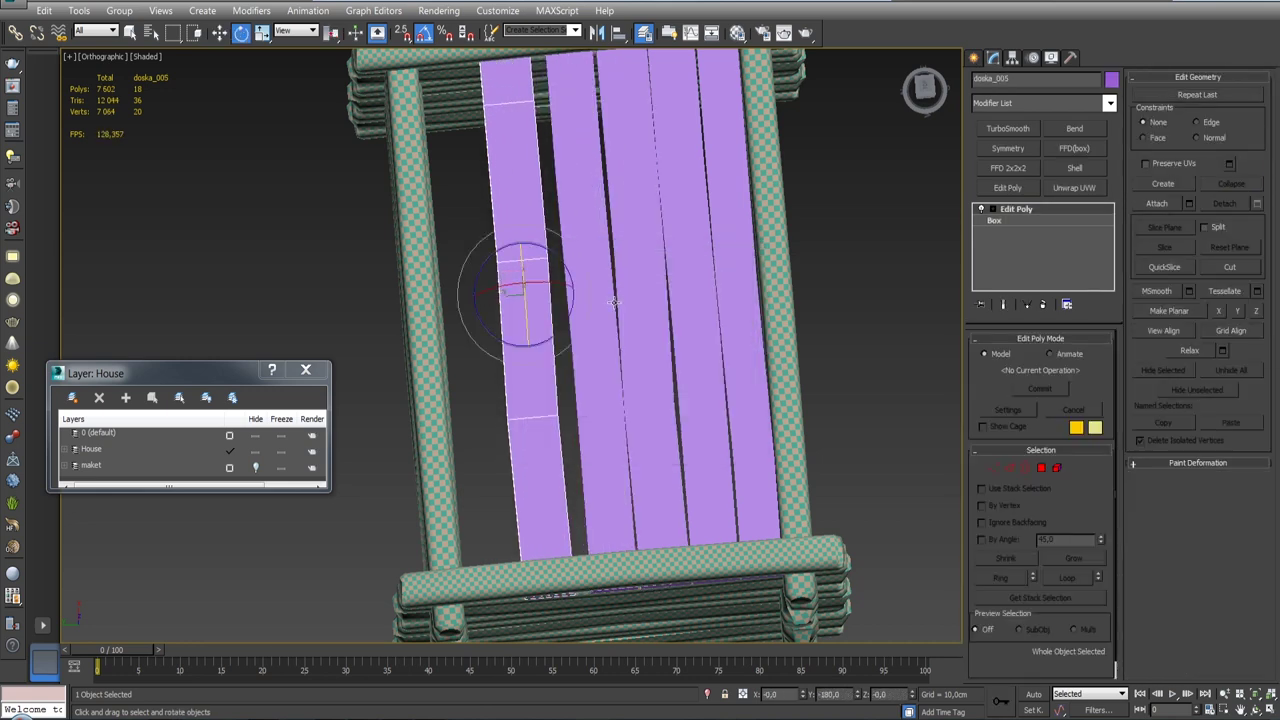
{"action": "left_click_drag", "start_coordinate": [487, 347], "coordinate": [801, 310]}
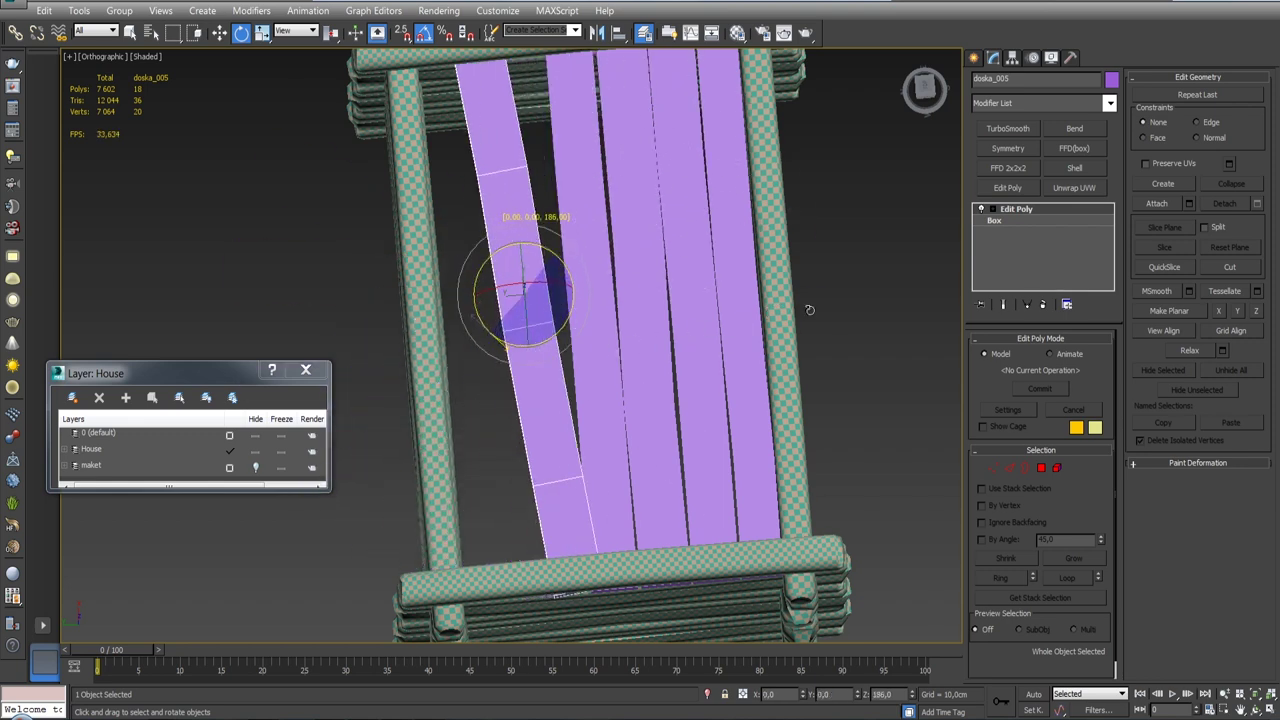
{"action": "key", "text": "w"}
{"action": "key", "text": "alt+a"}
{"action": "left_click", "coordinate": [586, 236]}
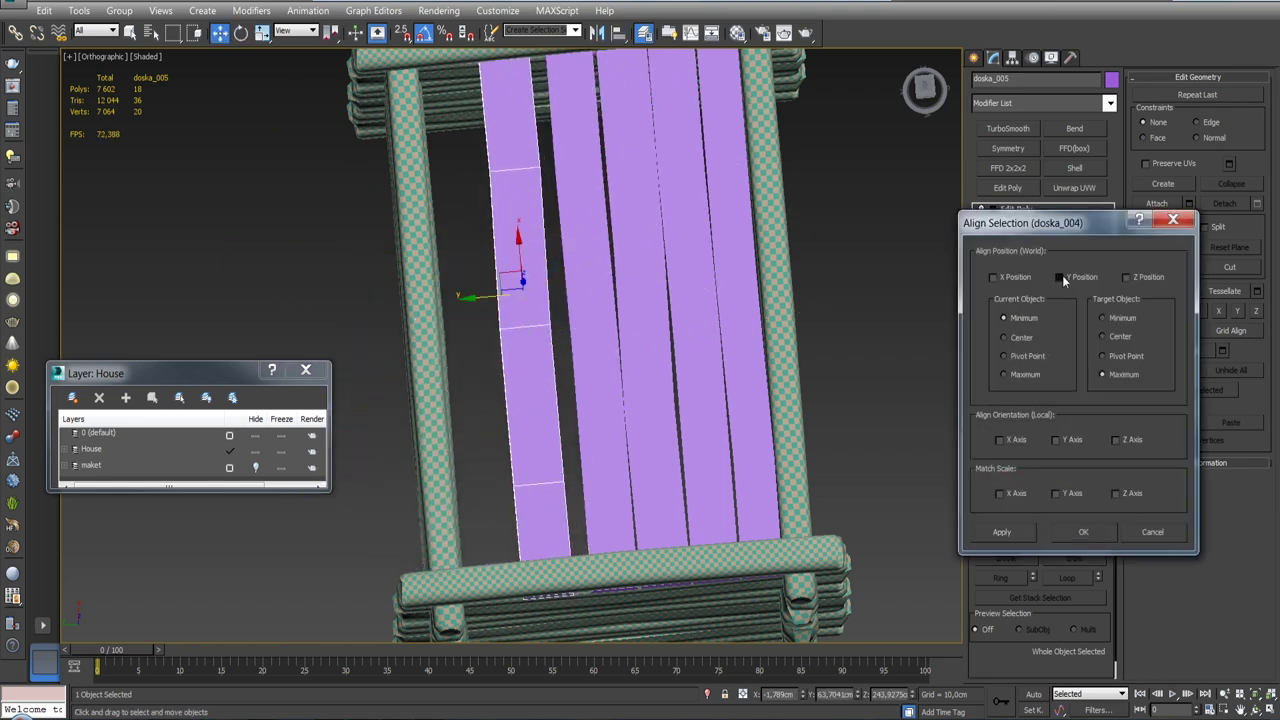
{"action": "left_click", "coordinate": [1062, 275]}
{"action": "left_click", "coordinate": [1006, 530]}
{"action": "scroll", "coordinate": [640, 340], "scroll_direction": "down", "scroll_amount": 3}
Step: Clone doska_006 further left and align it on Y against its neighbour
{"action": "mouse_move", "coordinate": [610, 290]}
{"action": "left_mouse_down", "text": "shift"}
{"action": "mouse_move", "coordinate": [640, 305]}
{"action": "mouse_move", "coordinate": [560, 400]}
{"action": "left_mouse_up", "text": "shift"}
{"action": "key", "text": "Return"}
{"action": "key", "text": "e"}
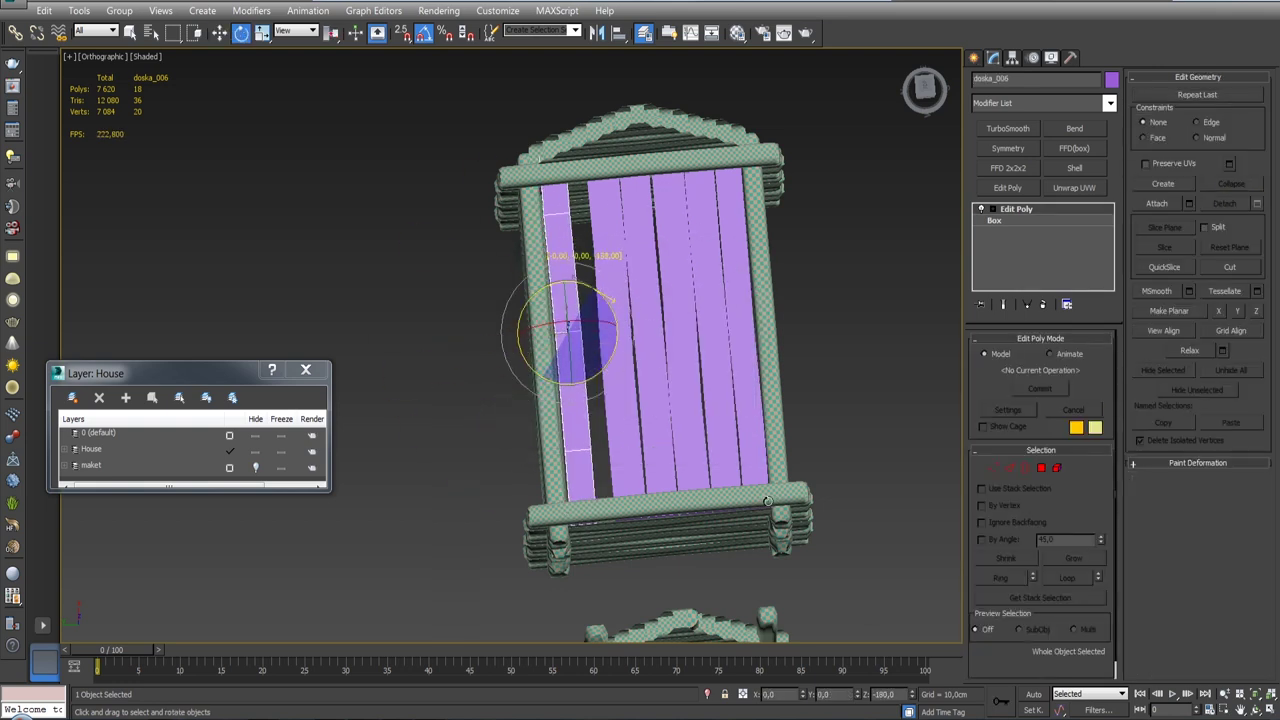
{"action": "key", "text": "w"}
{"action": "left_click", "coordinate": [614, 33]}
{"action": "left_click", "coordinate": [600, 330]}
{"action": "left_click", "coordinate": [1069, 276]}
{"action": "left_click", "coordinate": [1080, 530]}
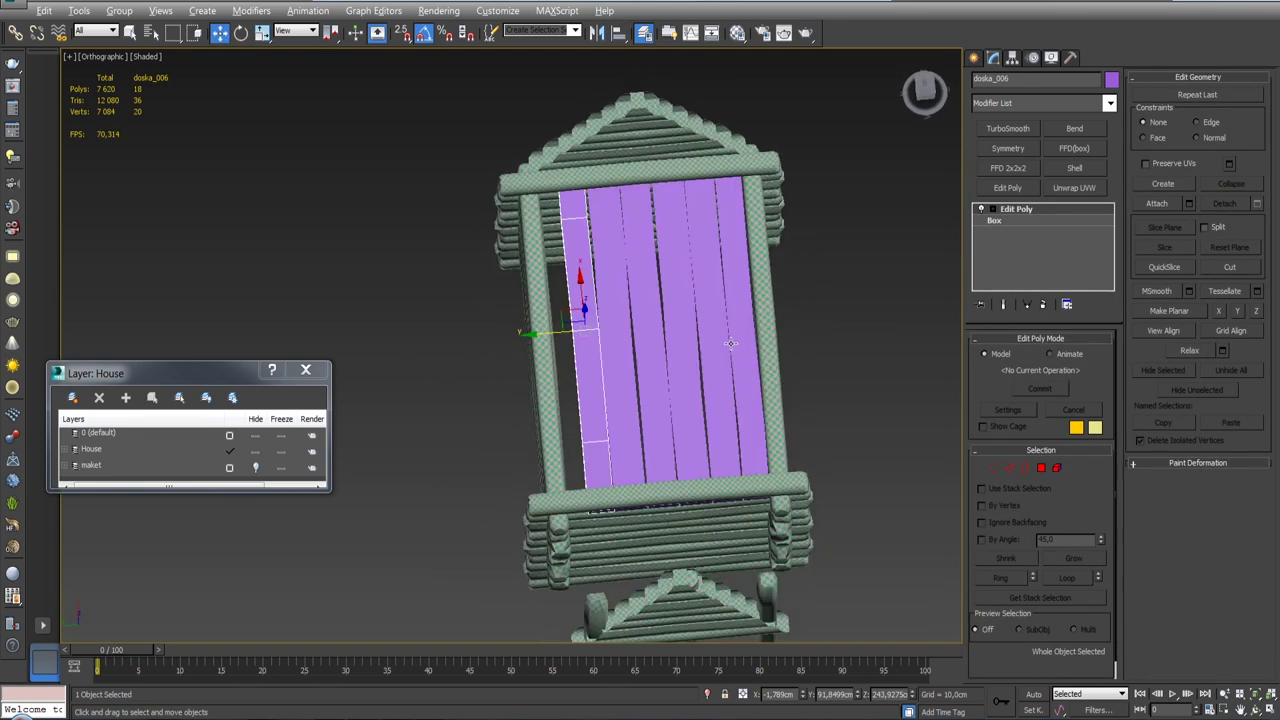
{"action": "scroll", "coordinate": [638, 326], "scroll_direction": "up", "scroll_amount": 3}
Step: Clone doska_007, align it on Y to its neighbour, then select all seven boards
{"action": "left_click_drag", "start_coordinate": [638, 326], "coordinate": [452, 326], "text": "shift"}
{"action": "key", "text": "Return"}
{"action": "left_click", "coordinate": [614, 33]}
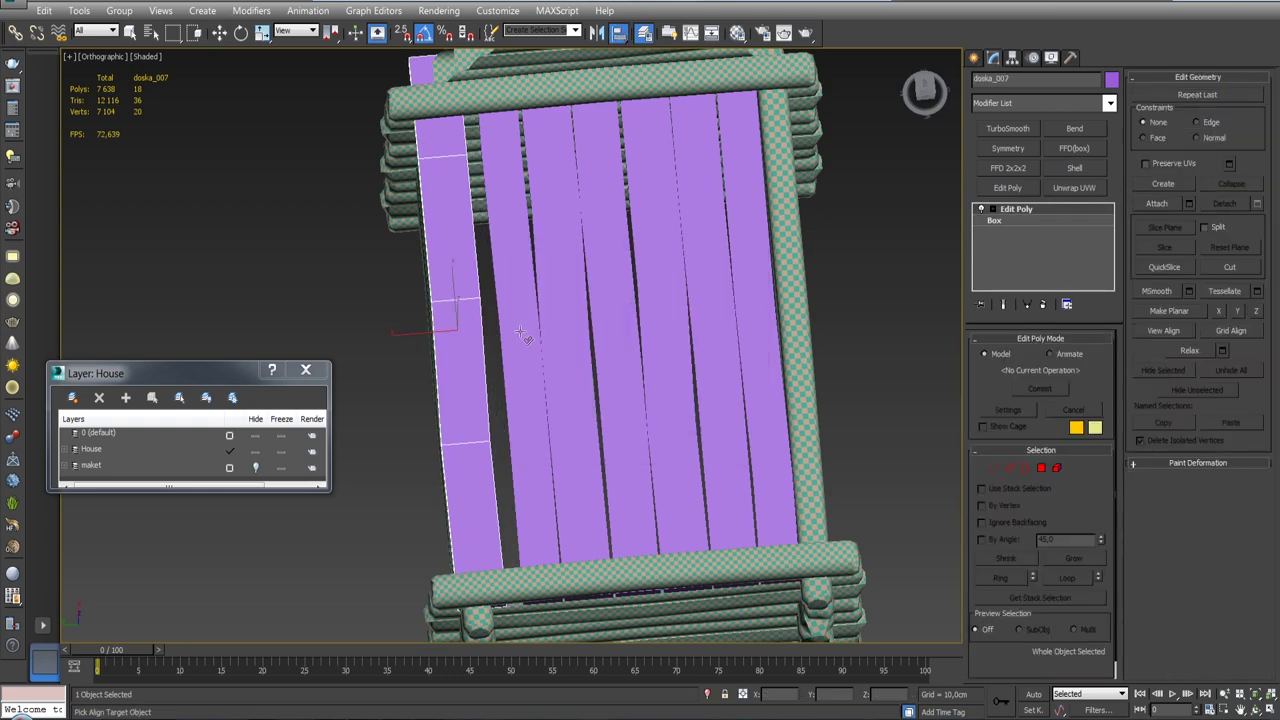
{"action": "left_click", "coordinate": [510, 330]}
{"action": "left_click", "coordinate": [1060, 277]}
{"action": "left_click", "coordinate": [1083, 532]}
{"action": "middle_click_drag", "start_coordinate": [620, 350], "coordinate": [592, 365], "text": "alt"}
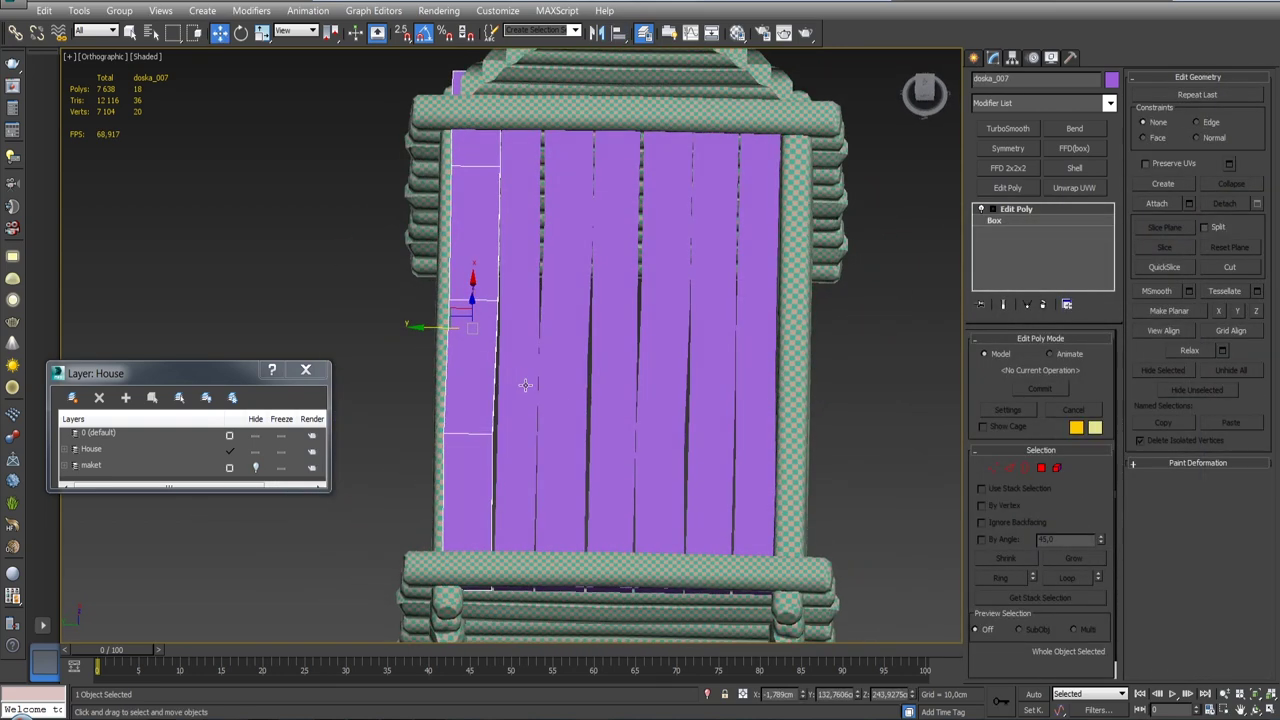
{"action": "key", "text": "t"}
{"action": "scroll", "coordinate": [592, 365], "scroll_direction": "up", "scroll_amount": 3}
{"action": "left_click_drag", "start_coordinate": [600, 308], "coordinate": [600, 566]}
{"action": "mouse_move", "coordinate": [600, 566]}
{"action": "middle_mouse_down", "text": "alt"}
{"action": "mouse_move", "coordinate": [646, 397]}
{"action": "mouse_move", "coordinate": [605, 461]}
{"action": "mouse_move", "coordinate": [411, 264]}
{"action": "mouse_move", "coordinate": [510, 425]}
{"action": "middle_mouse_up", "text": "alt"}
Step: Nudge the boards, including doska_003, about 2 cm along X to even the gaps between planks
{"action": "left_click", "coordinate": [513, 425]}
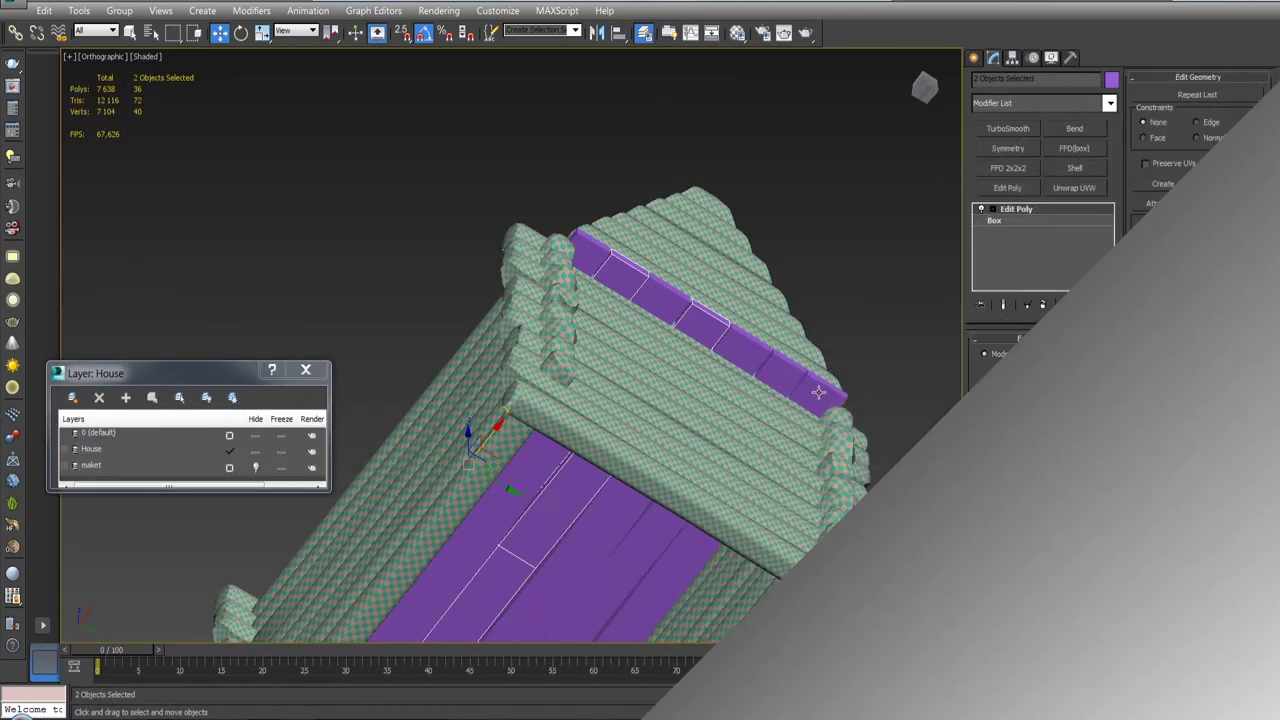
{"action": "left_click_drag", "start_coordinate": [500, 423], "coordinate": [503, 424]}
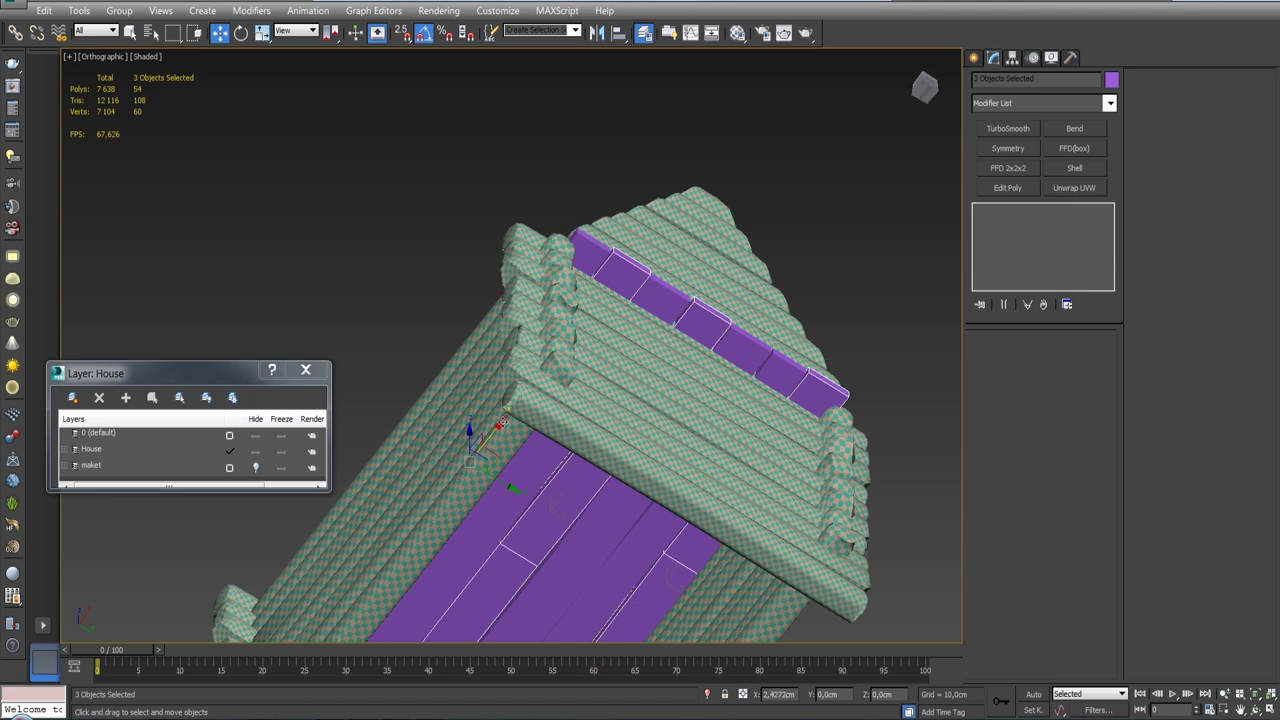
{"action": "left_click", "coordinate": [662, 302]}
{"action": "left_click_drag", "start_coordinate": [539, 452], "coordinate": [537, 450]}
{"action": "left_click", "coordinate": [769, 372]}
{"action": "middle_click_drag", "start_coordinate": [776, 441], "coordinate": [660, 524], "text": "alt"}
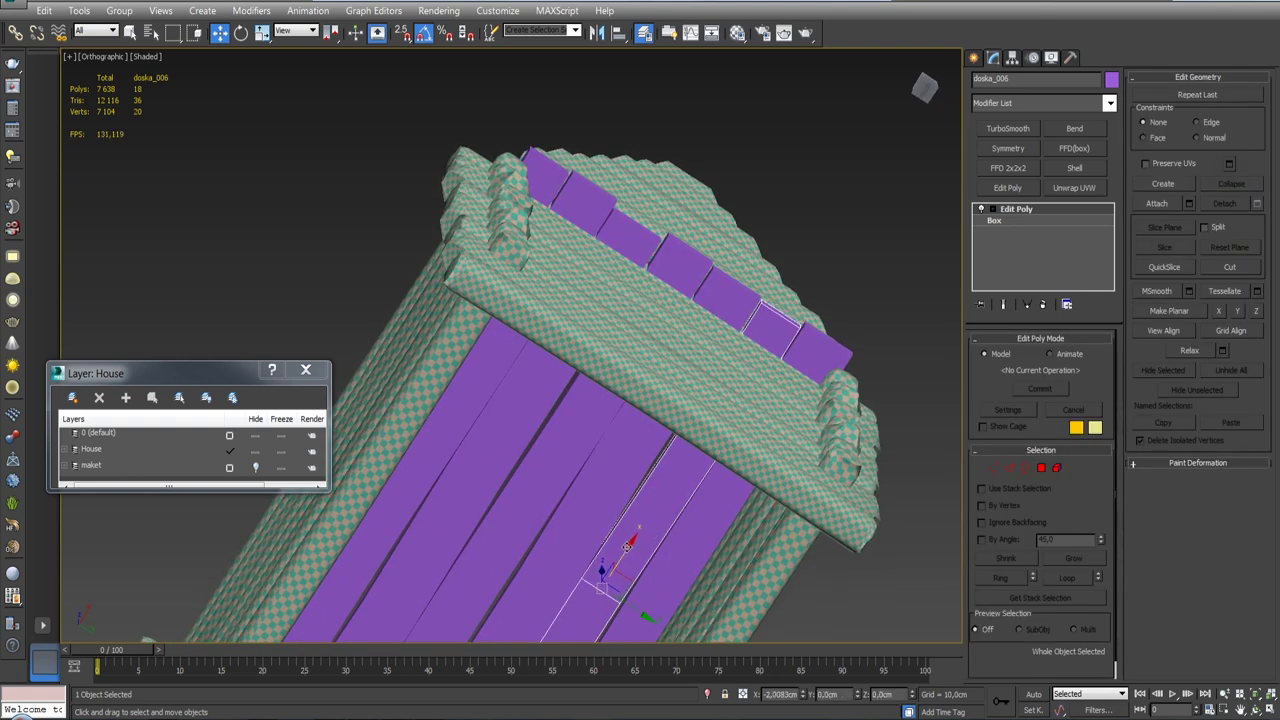
{"action": "middle_click_drag", "start_coordinate": [732, 248], "coordinate": [871, 320], "text": "alt"}
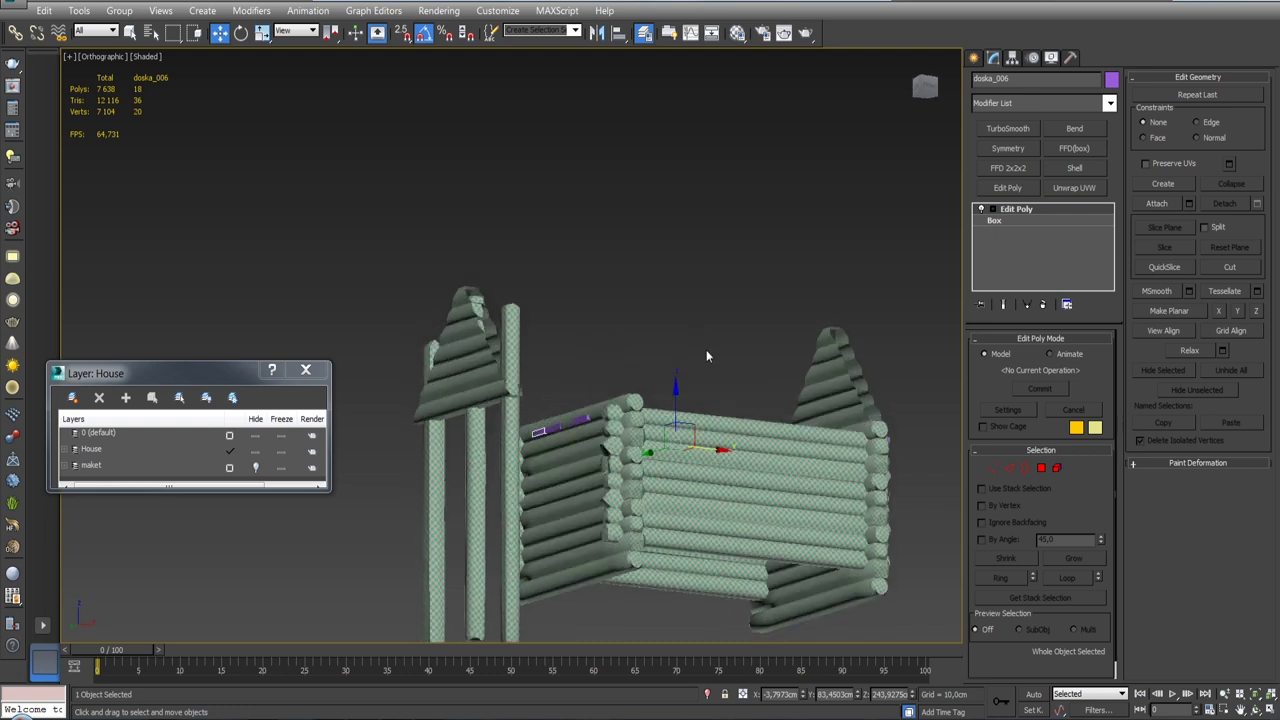
{"action": "middle_click_drag", "start_coordinate": [692, 370], "coordinate": [733, 387], "text": "alt"}
{"action": "scroll", "coordinate": [733, 387], "scroll_direction": "up", "scroll_amount": 3}
{"action": "left_click", "coordinate": [733, 387]}
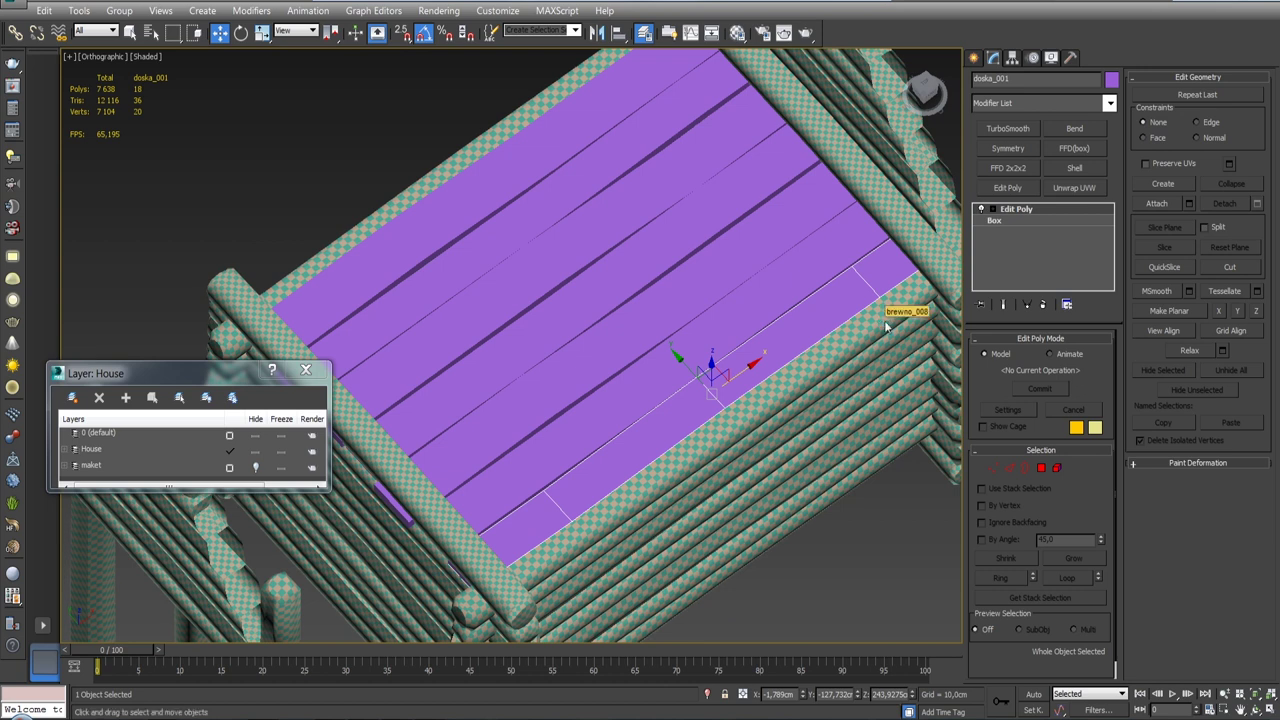
Step: Collapse the board to editable geometry and add an Unwrap UVW modifier
{"action": "right_click", "coordinate": [1038, 210]}
{"action": "left_click", "coordinate": [1084, 338]}
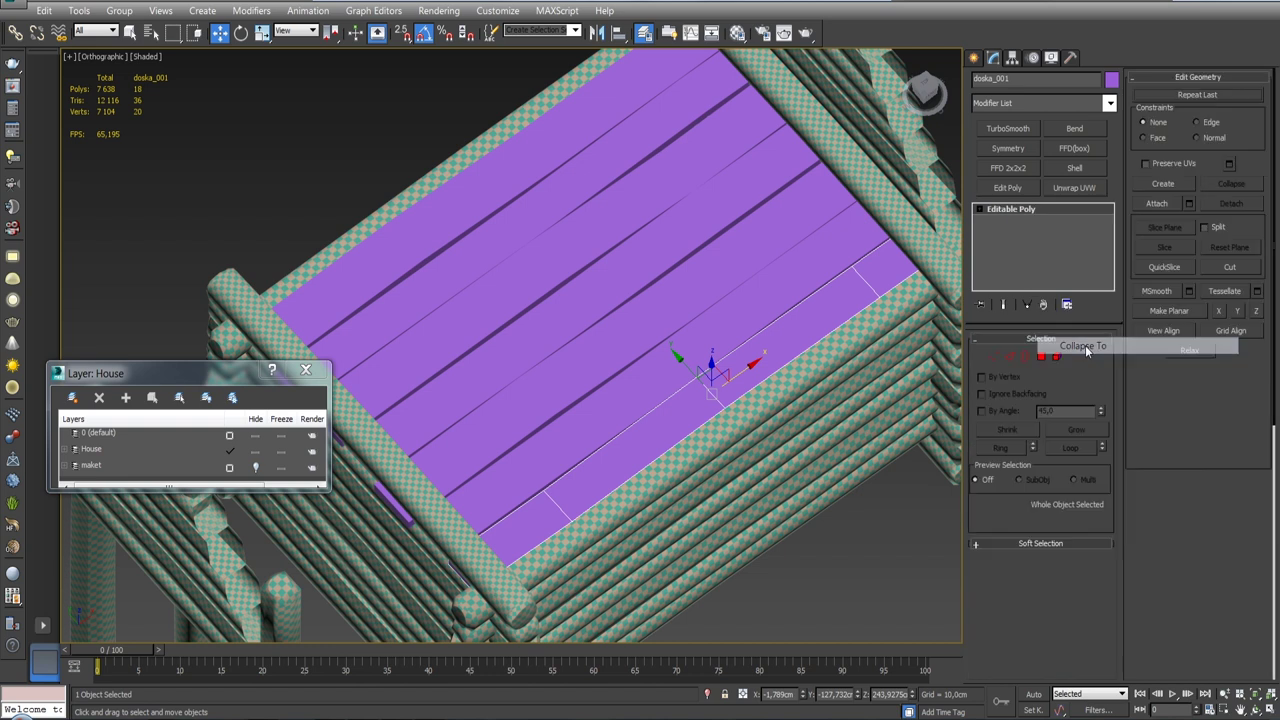
{"action": "left_click", "coordinate": [1074, 188]}
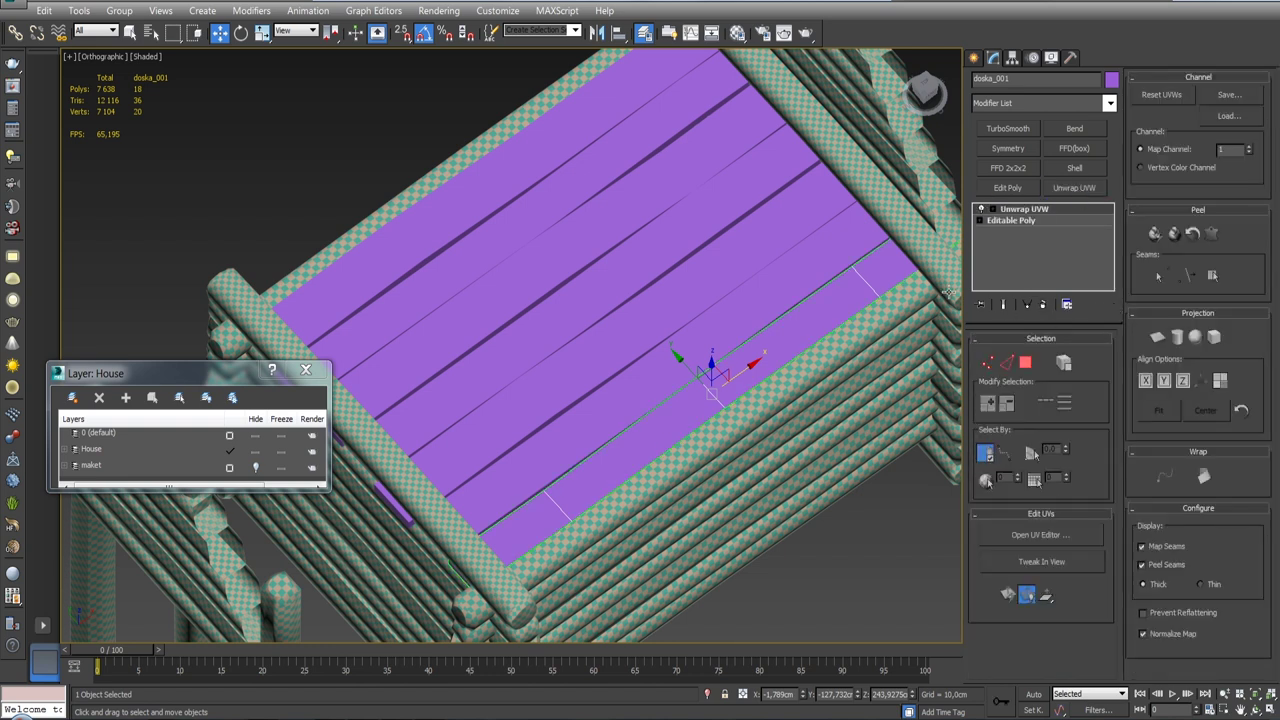
{"action": "middle_click_drag", "start_coordinate": [813, 185], "coordinate": [733, 205]}
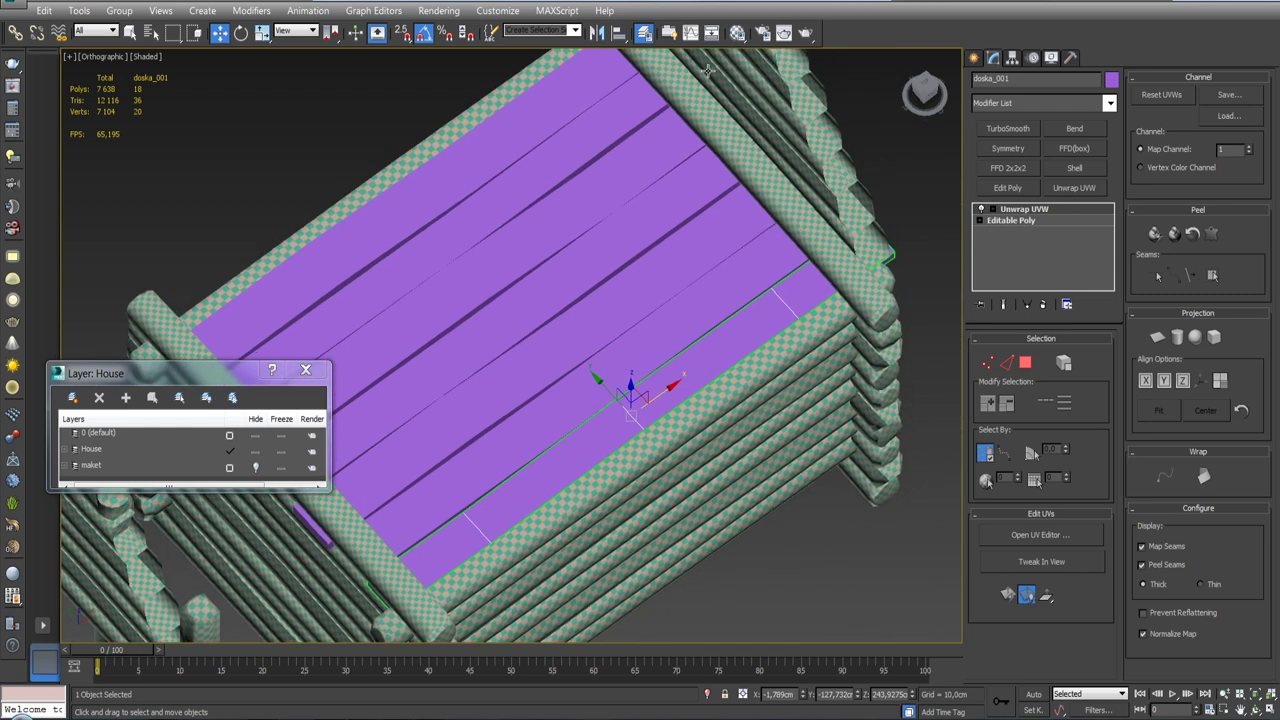
Step: Assign the checker material to all seven deck boards and show it shaded in the viewport
{"action": "key", "text": "m"}
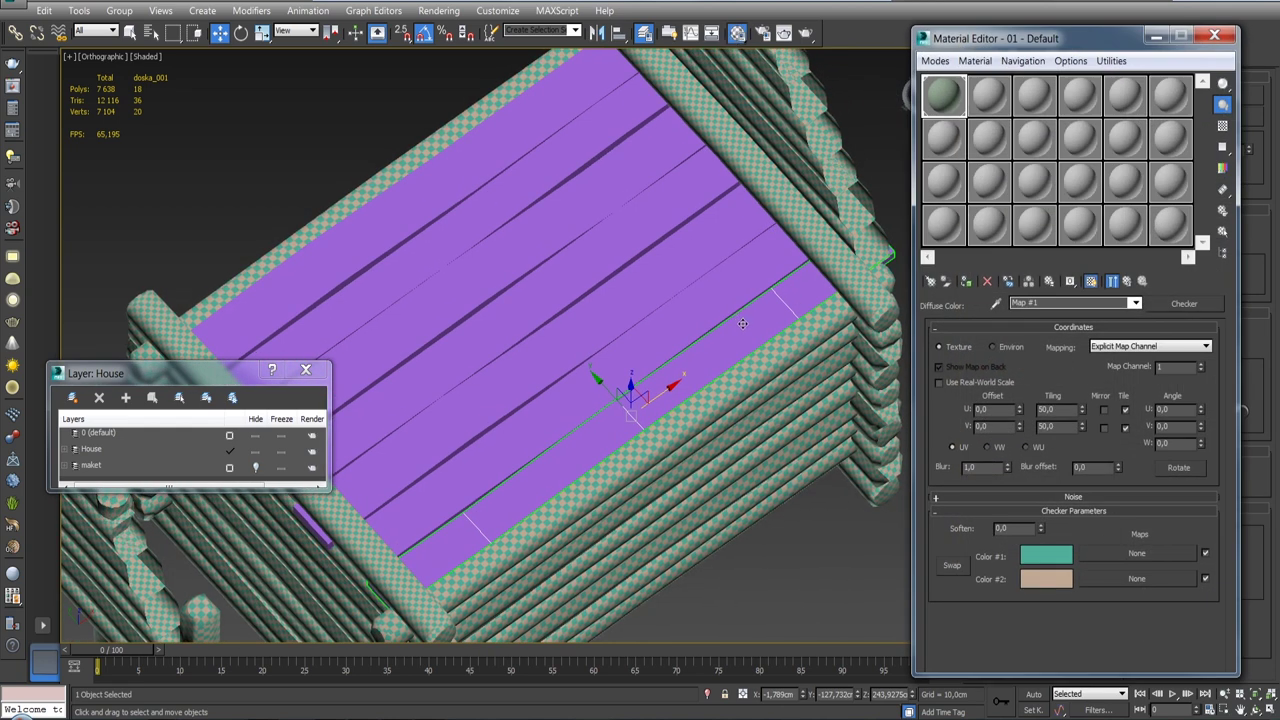
{"action": "left_click", "coordinate": [487, 150], "text": "ctrl"}
{"action": "left_click", "coordinate": [508, 179], "text": "ctrl"}
{"action": "left_click", "coordinate": [561, 206], "text": "ctrl"}
{"action": "left_click", "coordinate": [609, 227], "text": "ctrl"}
{"action": "left_click", "coordinate": [660, 258], "text": "ctrl"}
{"action": "left_click", "coordinate": [712, 290], "text": "ctrl"}
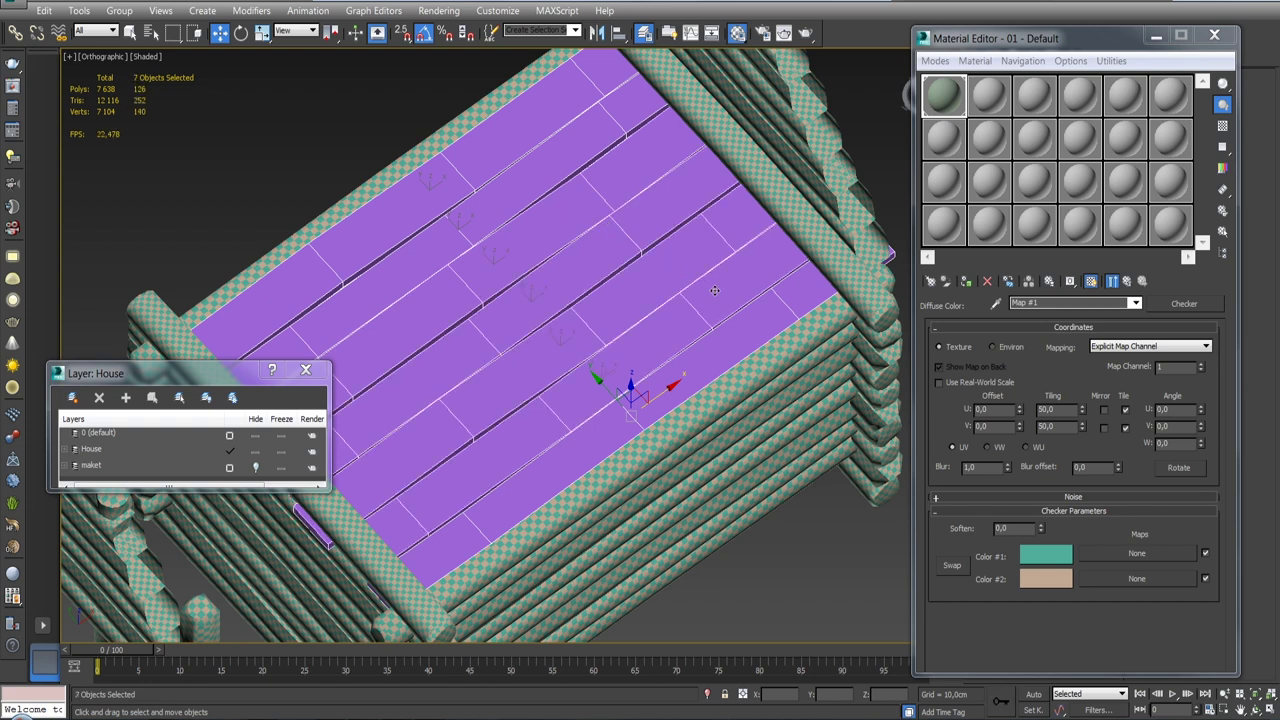
{"action": "left_click", "coordinate": [967, 284]}
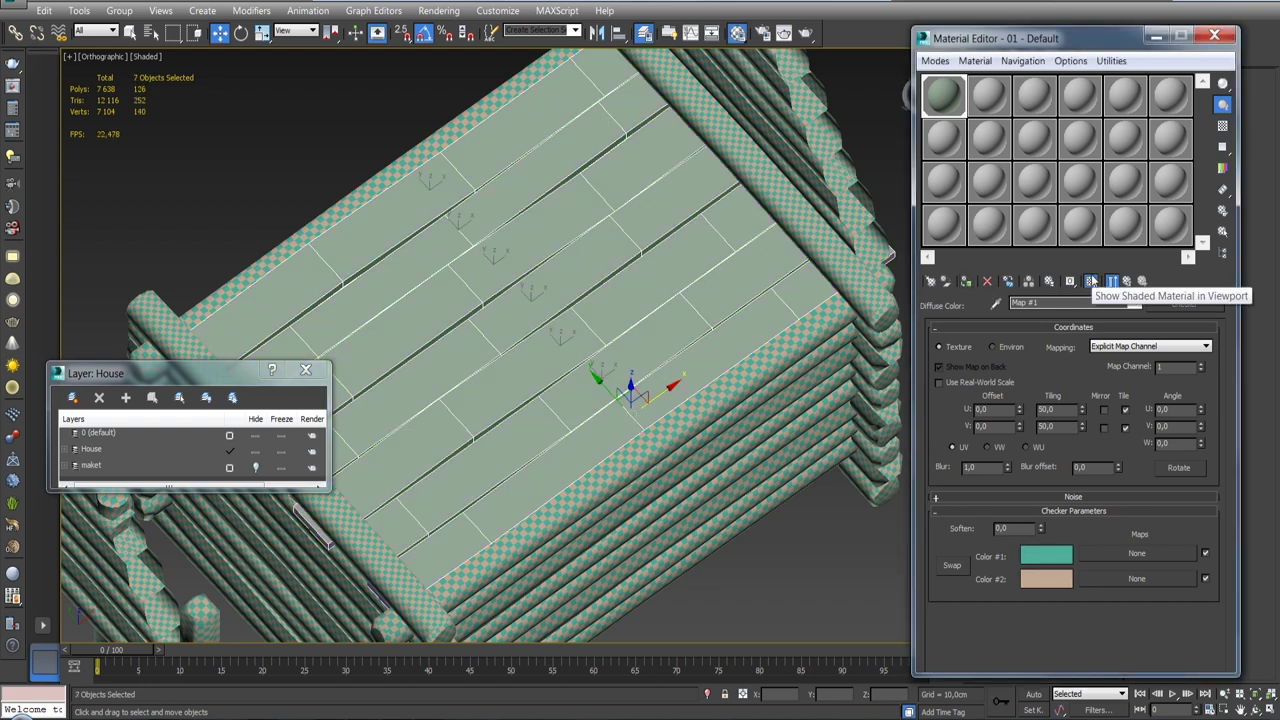
{"action": "left_click", "coordinate": [1091, 283]}
{"action": "left_click", "coordinate": [1091, 283]}
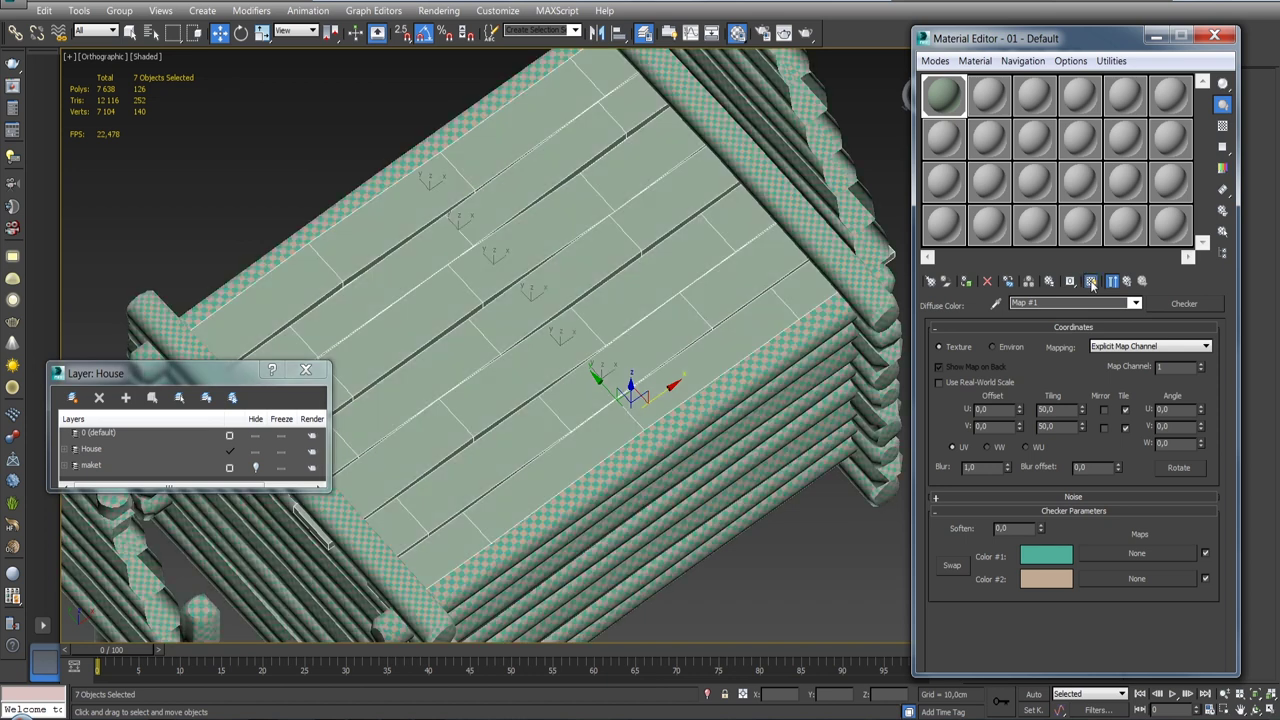
{"action": "left_click", "coordinate": [1214, 35]}
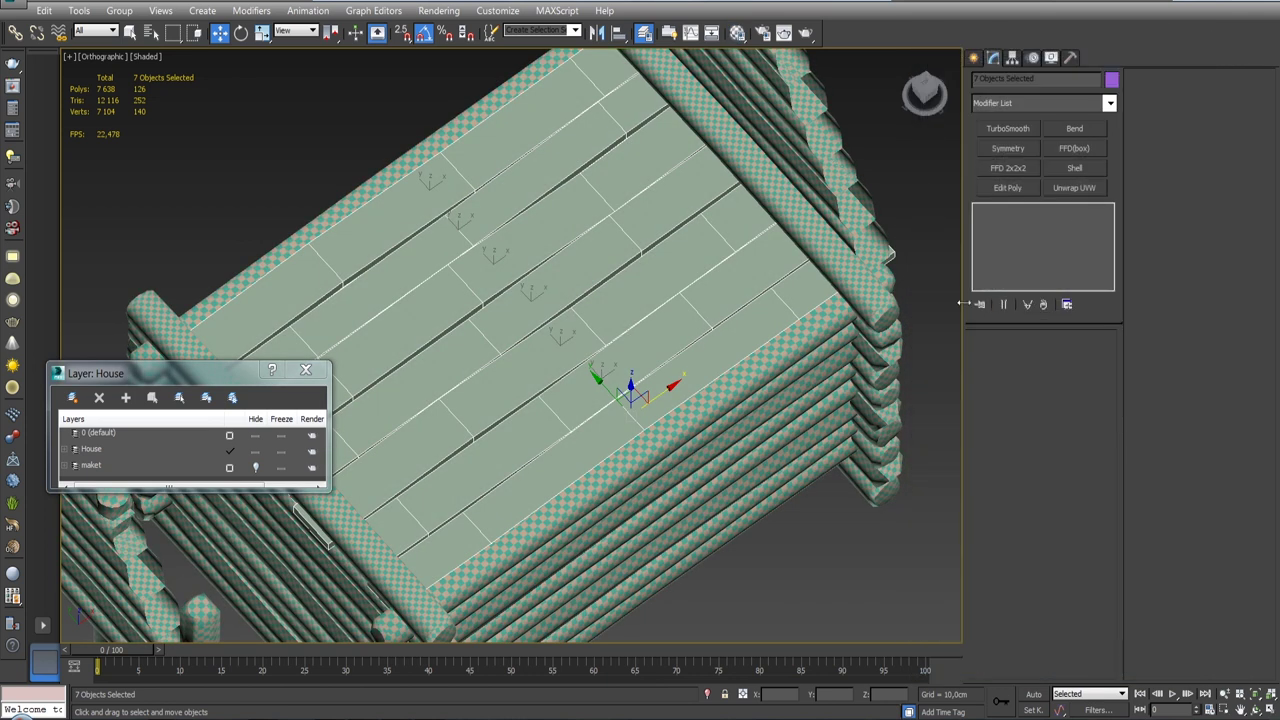
Step: On doska_001, turn off Map Seams display and open the UV Editor
{"action": "left_click", "coordinate": [808, 298]}
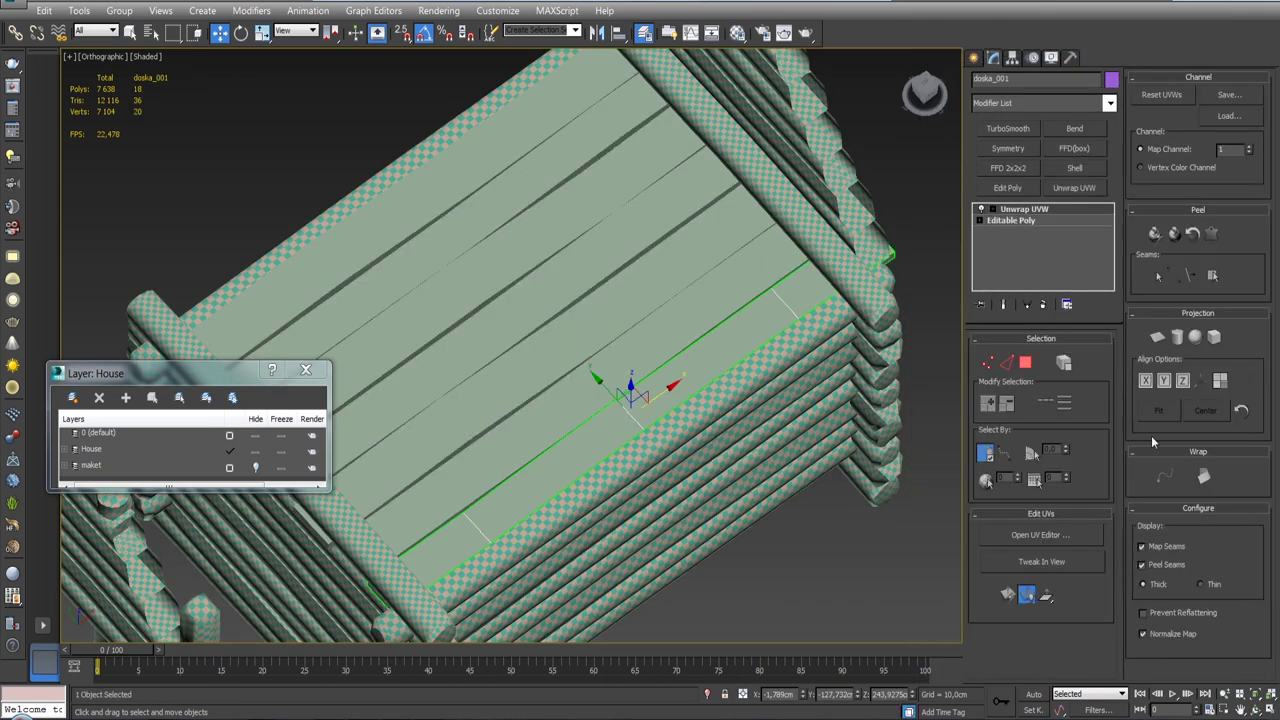
{"action": "left_click", "coordinate": [1142, 547]}
{"action": "left_click", "coordinate": [1056, 535]}
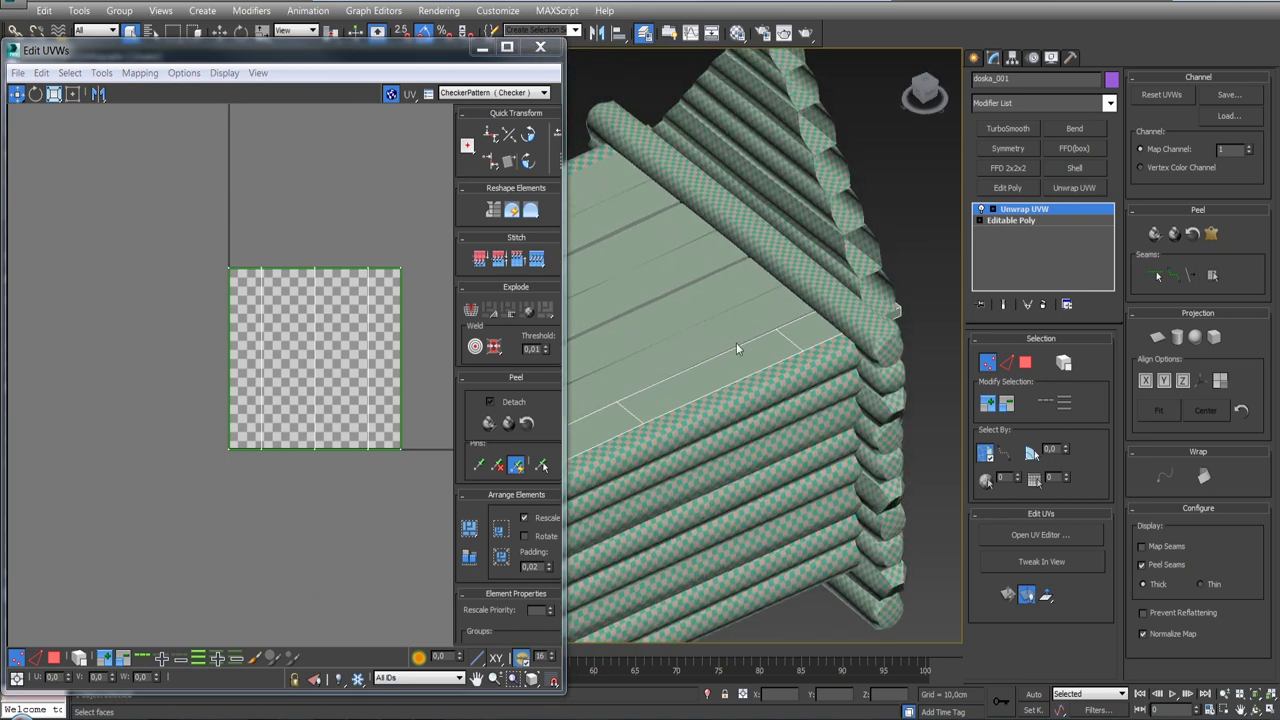
Step: Isolate doska_001 and select its long top edge loop plus the front end's vertical edge
{"action": "scroll", "coordinate": [736, 346], "scroll_direction": "down", "scroll_amount": 5}
{"action": "key", "text": "alt+q"}
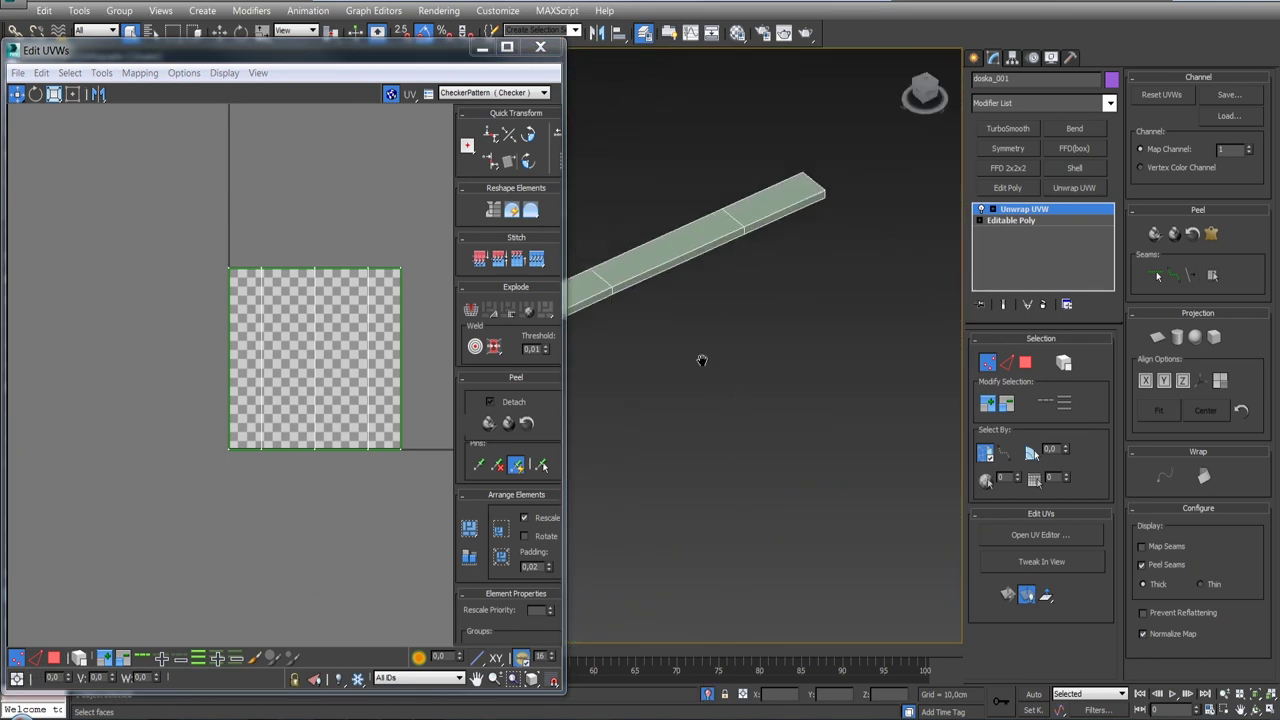
{"action": "middle_click_drag", "start_coordinate": [702, 360], "coordinate": [725, 374]}
{"action": "scroll", "coordinate": [725, 374], "scroll_direction": "up", "scroll_amount": 3}
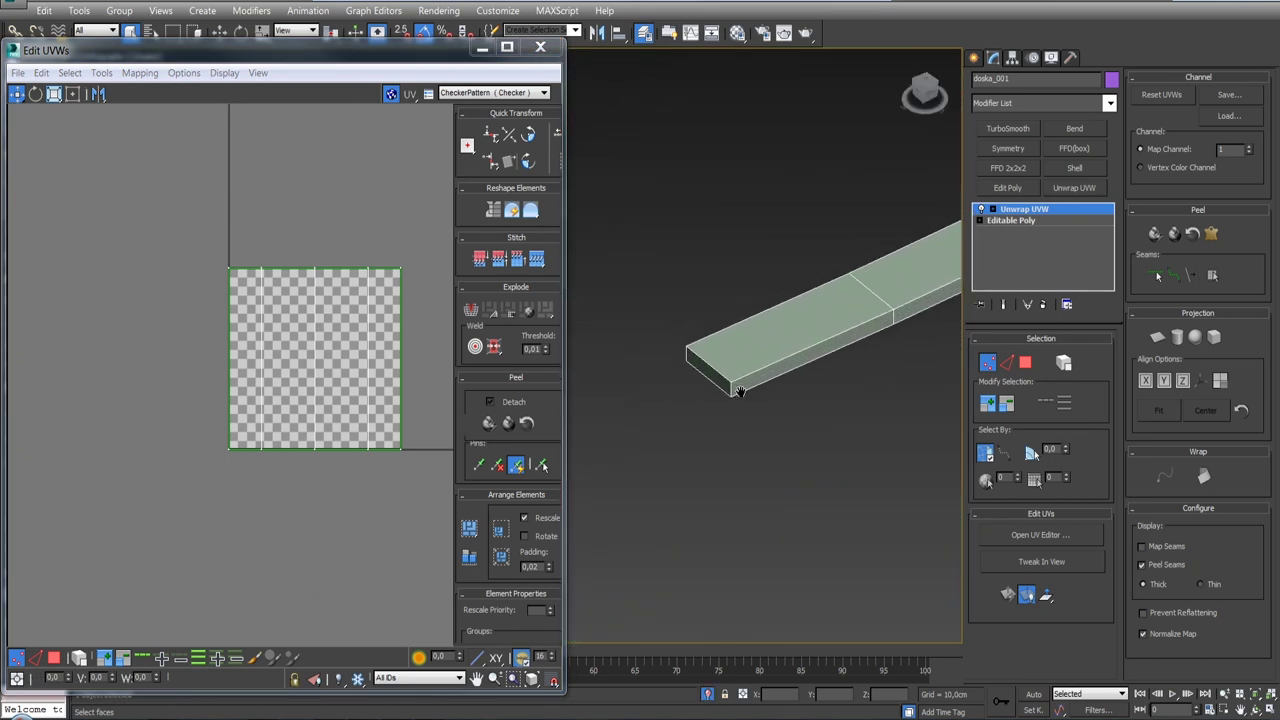
{"action": "scroll", "coordinate": [738, 390], "scroll_direction": "up", "scroll_amount": 3}
{"action": "left_click", "coordinate": [1012, 364]}
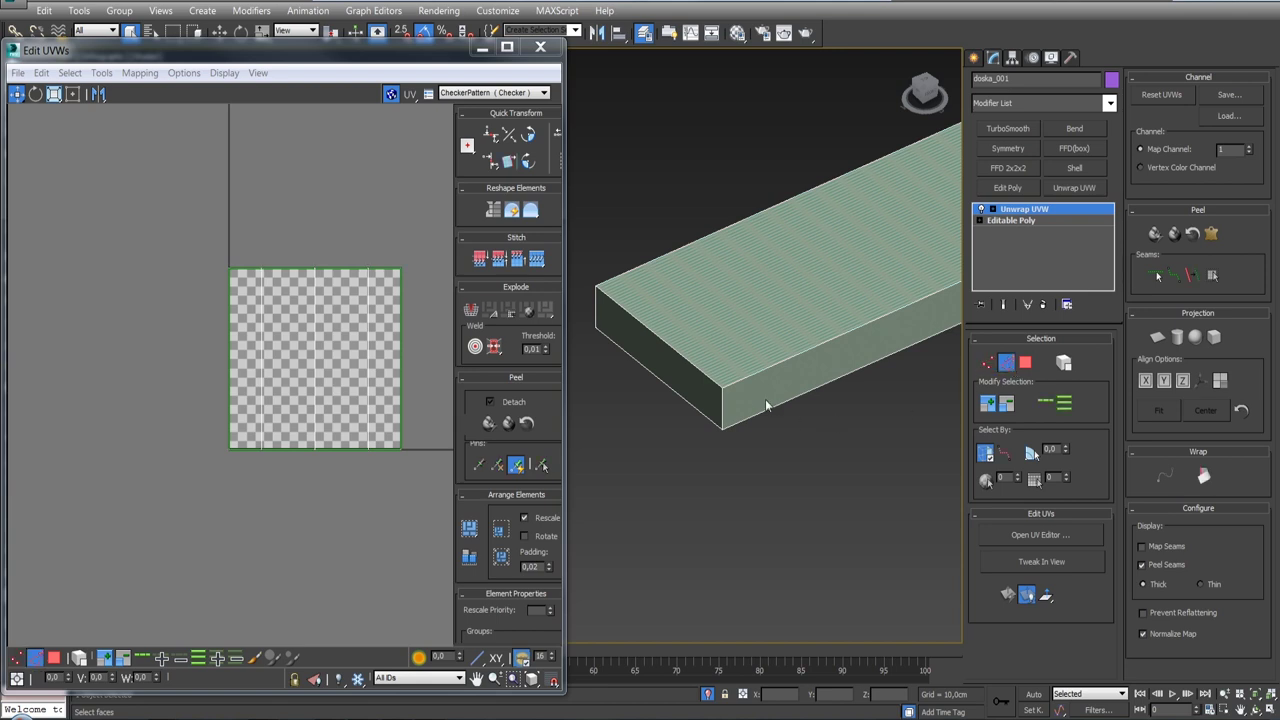
{"action": "left_click", "coordinate": [750, 377]}
{"action": "scroll", "coordinate": [760, 378], "scroll_direction": "down", "scroll_amount": 2}
{"action": "scroll", "coordinate": [767, 428], "scroll_direction": "down", "scroll_amount": 3}
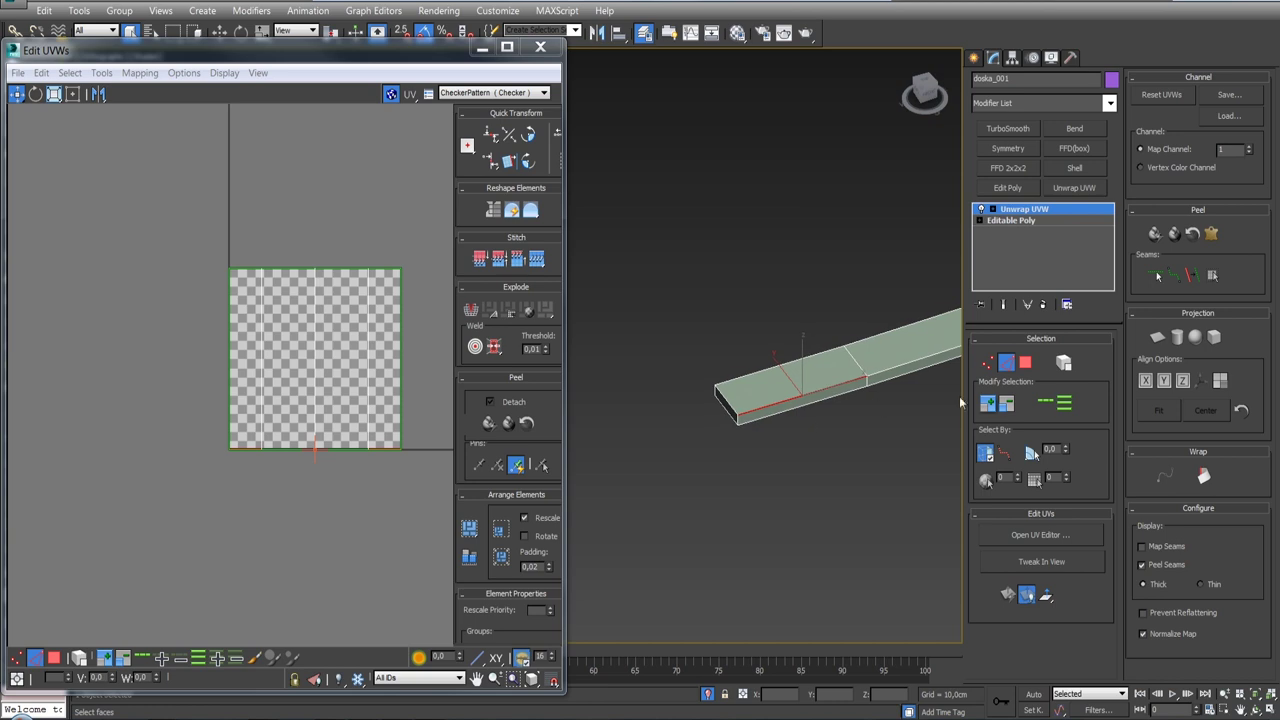
{"action": "left_click", "coordinate": [1051, 404]}
{"action": "scroll", "coordinate": [750, 376], "scroll_direction": "up", "scroll_amount": 2}
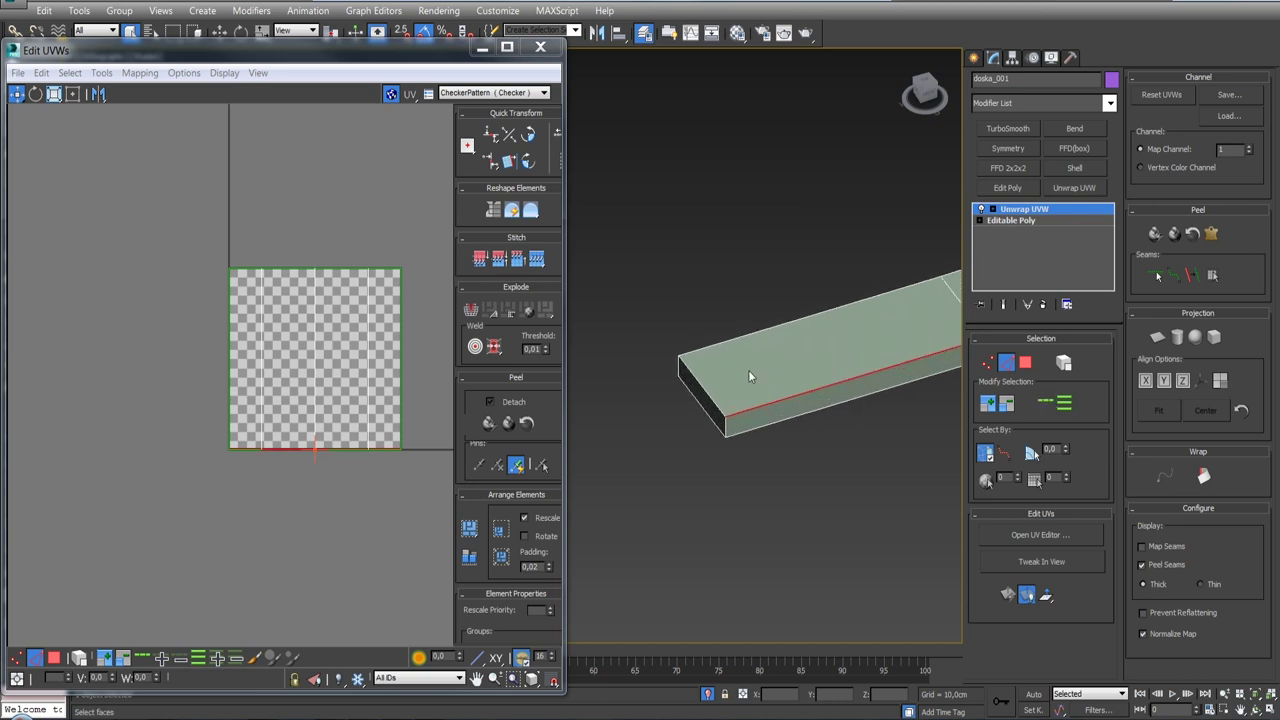
{"action": "left_click", "coordinate": [725, 428], "text": "ctrl"}
Step: Add the far end's top and vertical edges and convert the edge selection to seams
{"action": "scroll", "coordinate": [785, 445], "scroll_direction": "down", "scroll_amount": 2}
{"action": "middle_click_drag", "start_coordinate": [785, 445], "coordinate": [889, 374], "text": "alt"}
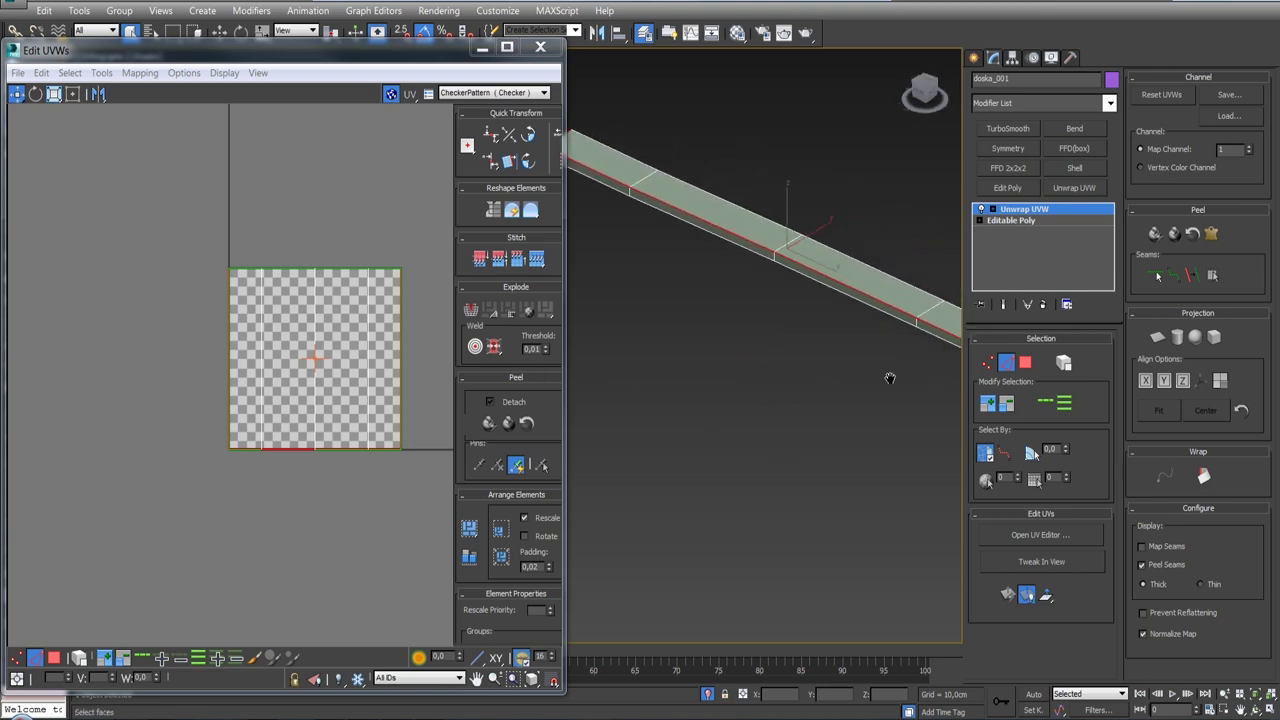
{"action": "scroll", "coordinate": [803, 351], "scroll_direction": "up", "scroll_amount": 3}
{"action": "scroll", "coordinate": [770, 332], "scroll_direction": "up", "scroll_amount": 2}
{"action": "left_click", "coordinate": [760, 310], "text": "ctrl"}
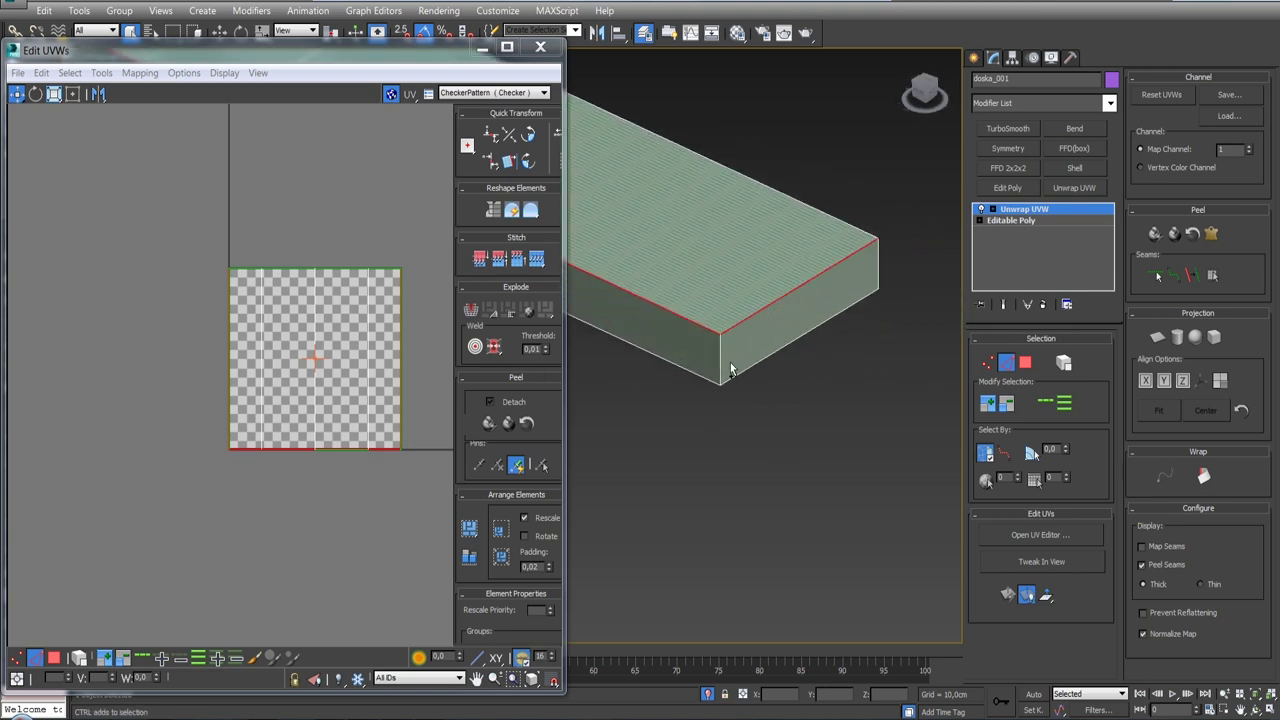
{"action": "left_click", "coordinate": [721, 360], "text": "ctrl"}
{"action": "left_click", "coordinate": [1193, 277]}
Step: Select all the plank's polygons and start Pelt mapping
{"action": "left_click", "coordinate": [1025, 363]}
{"action": "key", "text": "ctrl+a"}
{"action": "left_click", "coordinate": [1213, 276]}
Step: Pelt-stretch the plank's UVs, then relax them by polygon angles
{"action": "left_click", "coordinate": [583, 177]}
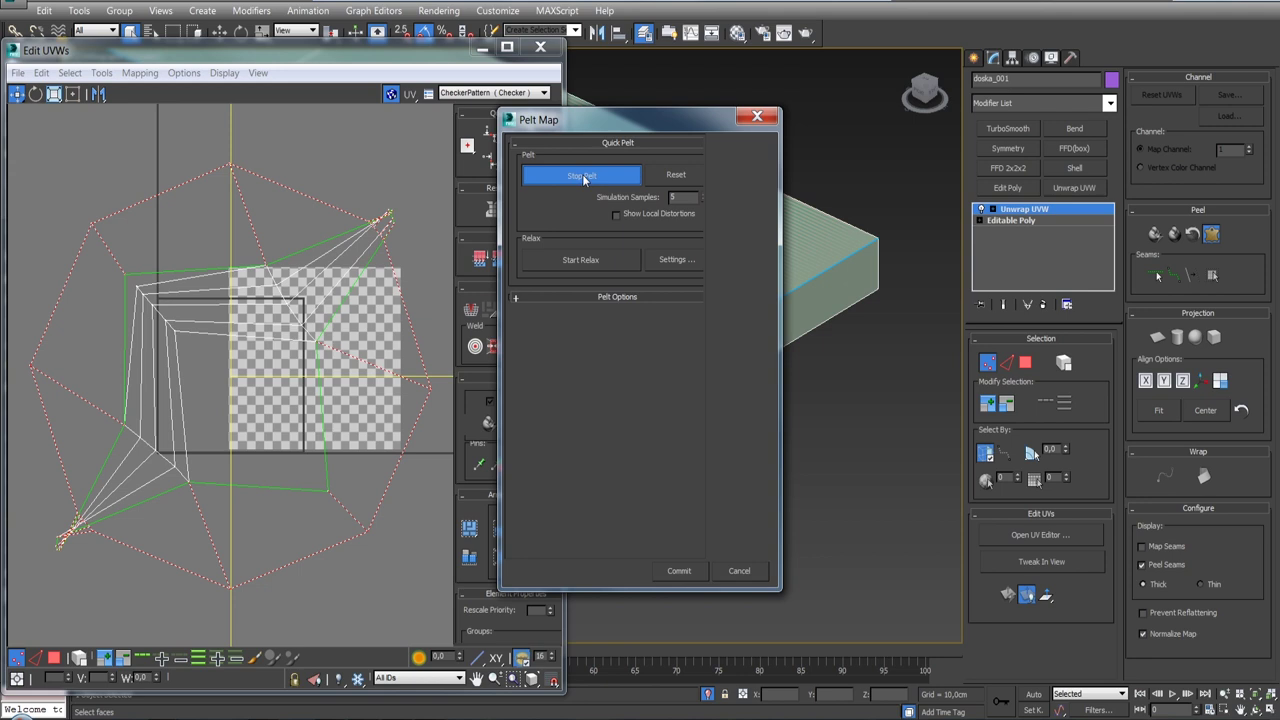
{"action": "left_click", "coordinate": [585, 178]}
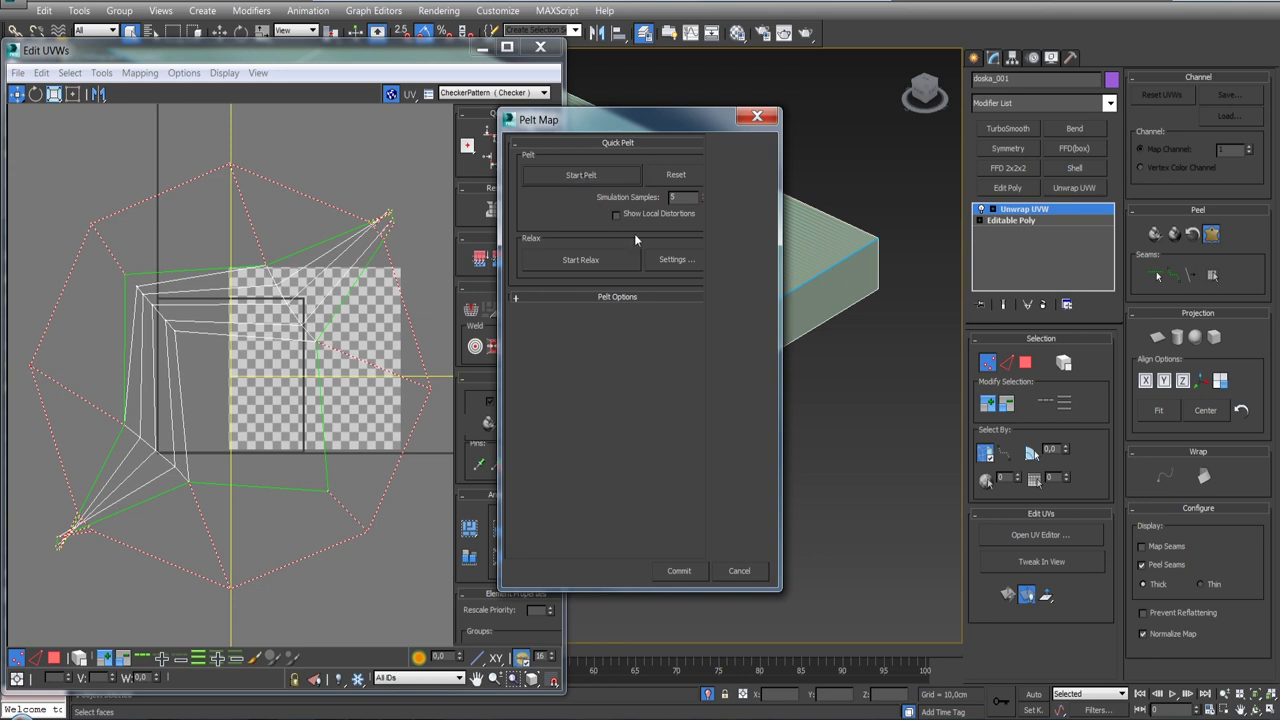
{"action": "left_click", "coordinate": [676, 259]}
{"action": "mouse_move", "coordinate": [152, 99]}
{"action": "left_mouse_down"}
{"action": "mouse_move", "coordinate": [893, 121]}
{"action": "mouse_move", "coordinate": [1075, 107]}
{"action": "left_mouse_up"}
{"action": "left_click", "coordinate": [1056, 135]}
{"action": "left_click", "coordinate": [1050, 148]}
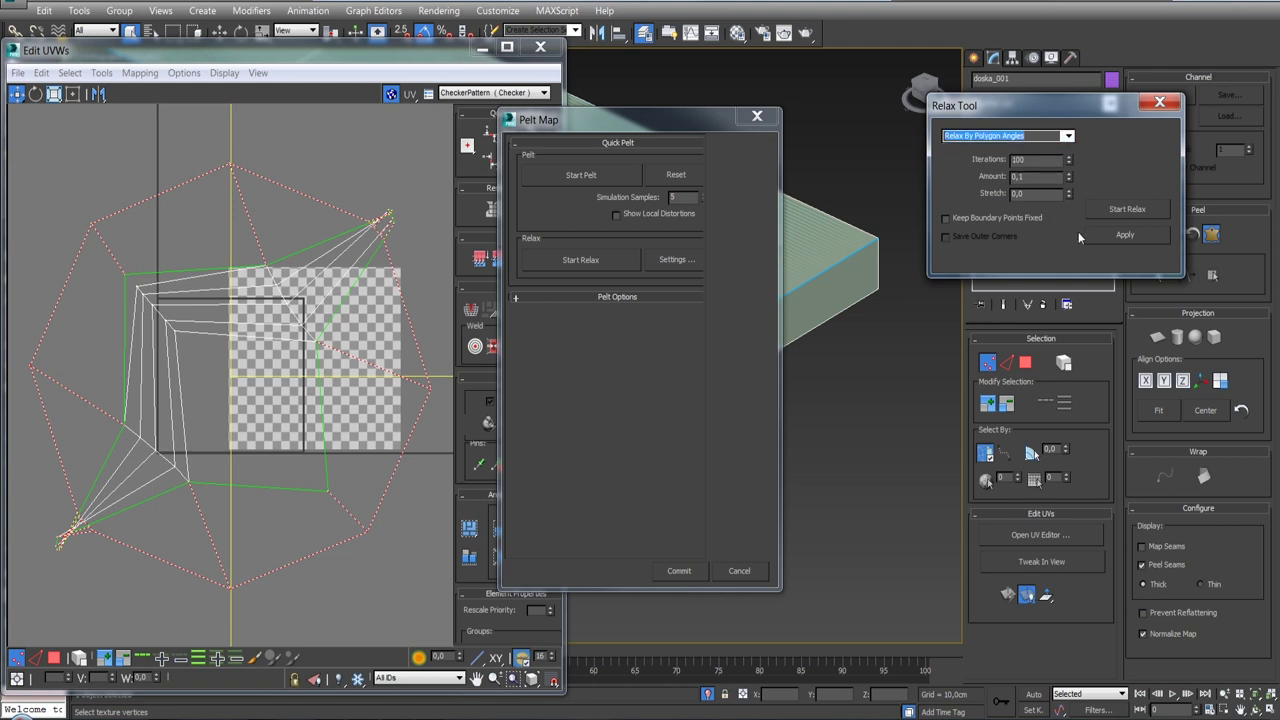
{"action": "left_click", "coordinate": [1126, 211]}
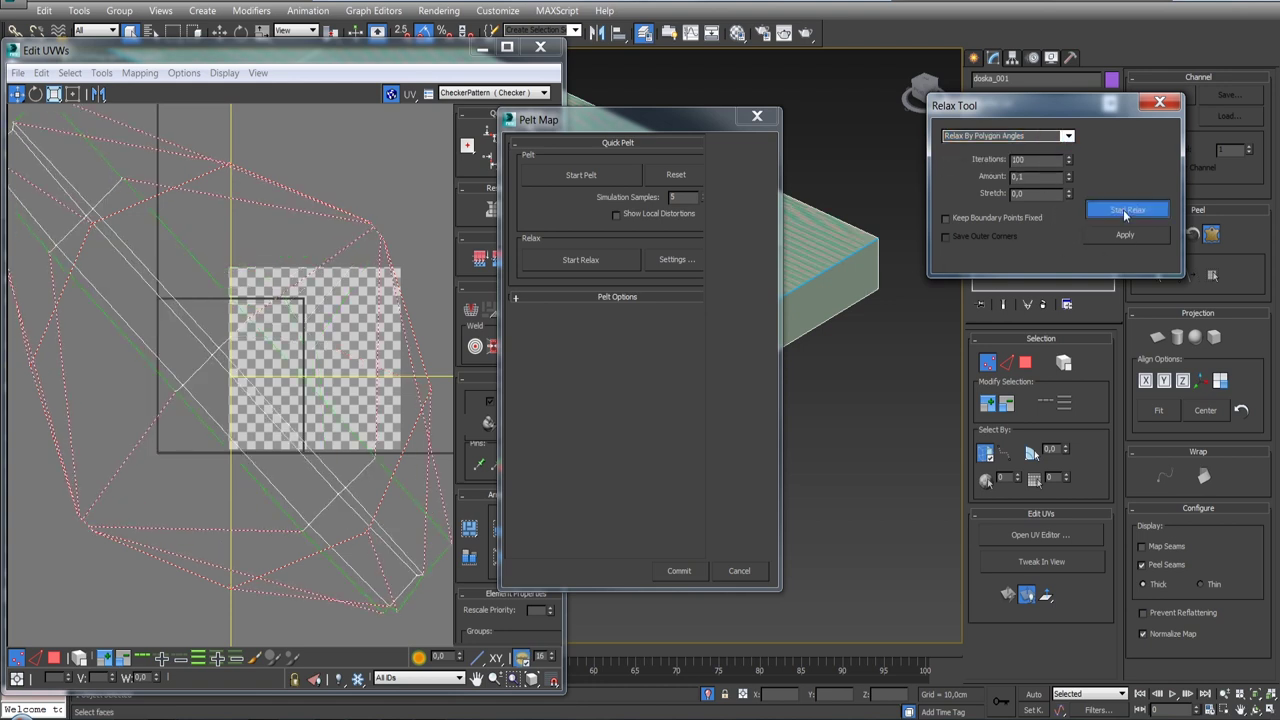
{"action": "left_click", "coordinate": [1126, 211]}
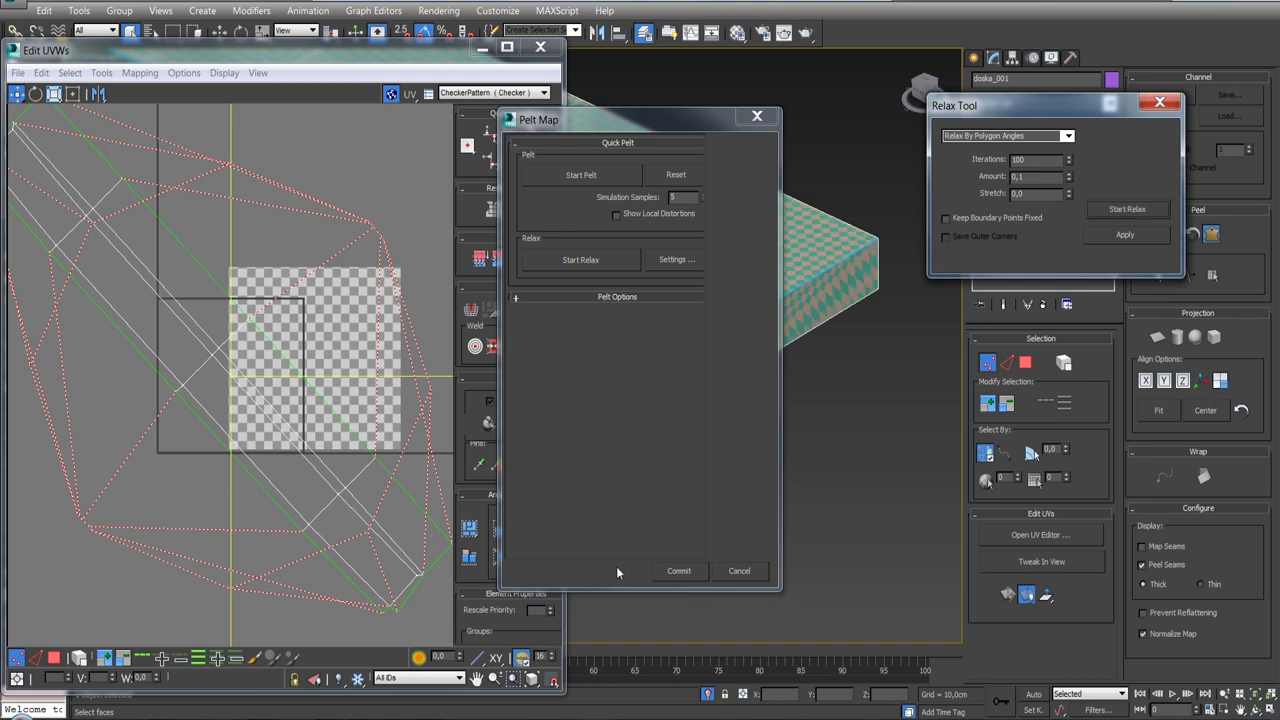
Step: Commit the pelt map, relax the committed shell again and inspect the checker in edge mode
{"action": "left_click", "coordinate": [677, 570]}
{"action": "left_click", "coordinate": [1111, 210]}
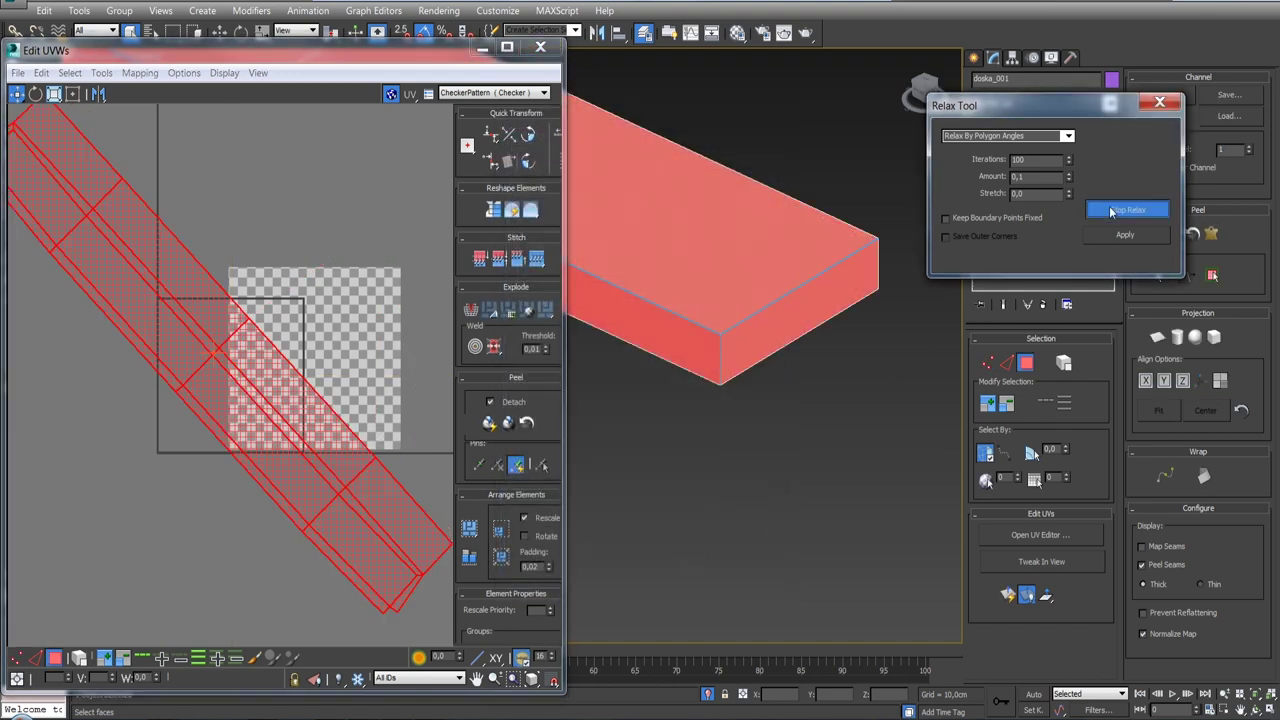
{"action": "left_click", "coordinate": [1111, 210]}
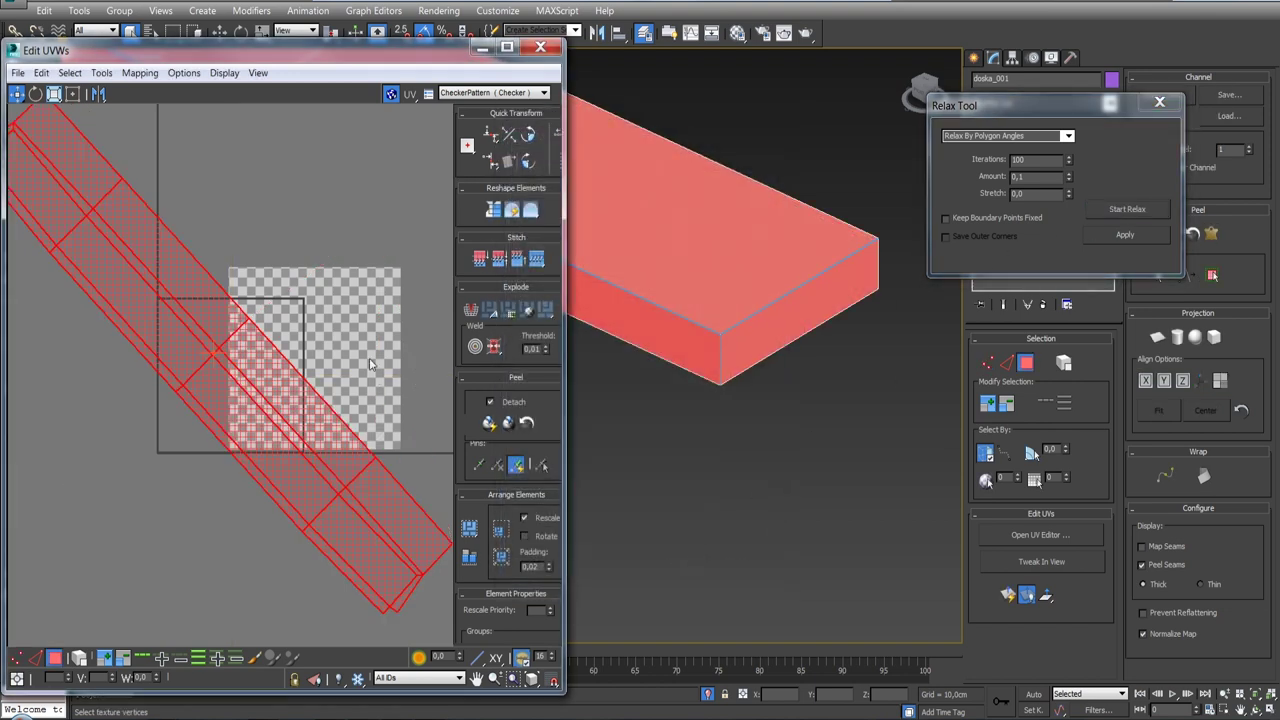
{"action": "scroll", "coordinate": [280, 350], "scroll_direction": "down", "scroll_amount": 5}
{"action": "scroll", "coordinate": [277, 353], "scroll_direction": "up", "scroll_amount": 4}
{"action": "scroll", "coordinate": [277, 353], "scroll_direction": "up", "scroll_amount": 3}
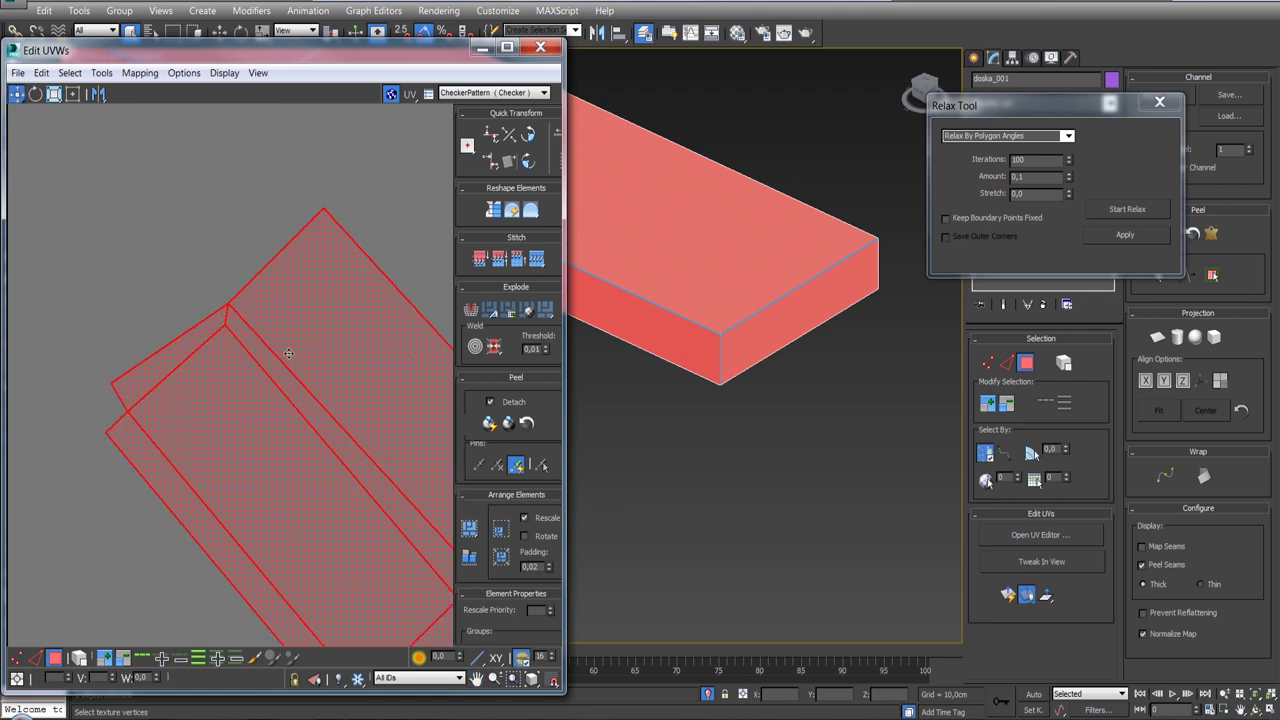
{"action": "key", "text": "2"}
{"action": "left_click", "coordinate": [227, 314]}
{"action": "mouse_move", "coordinate": [777, 317]}
{"action": "middle_mouse_down", "text": "alt"}
{"action": "mouse_move", "coordinate": [825, 316]}
{"action": "mouse_move", "coordinate": [772, 295]}
{"action": "mouse_move", "coordinate": [800, 292]}
{"action": "mouse_move", "coordinate": [760, 300]}
{"action": "middle_mouse_up", "text": "alt"}
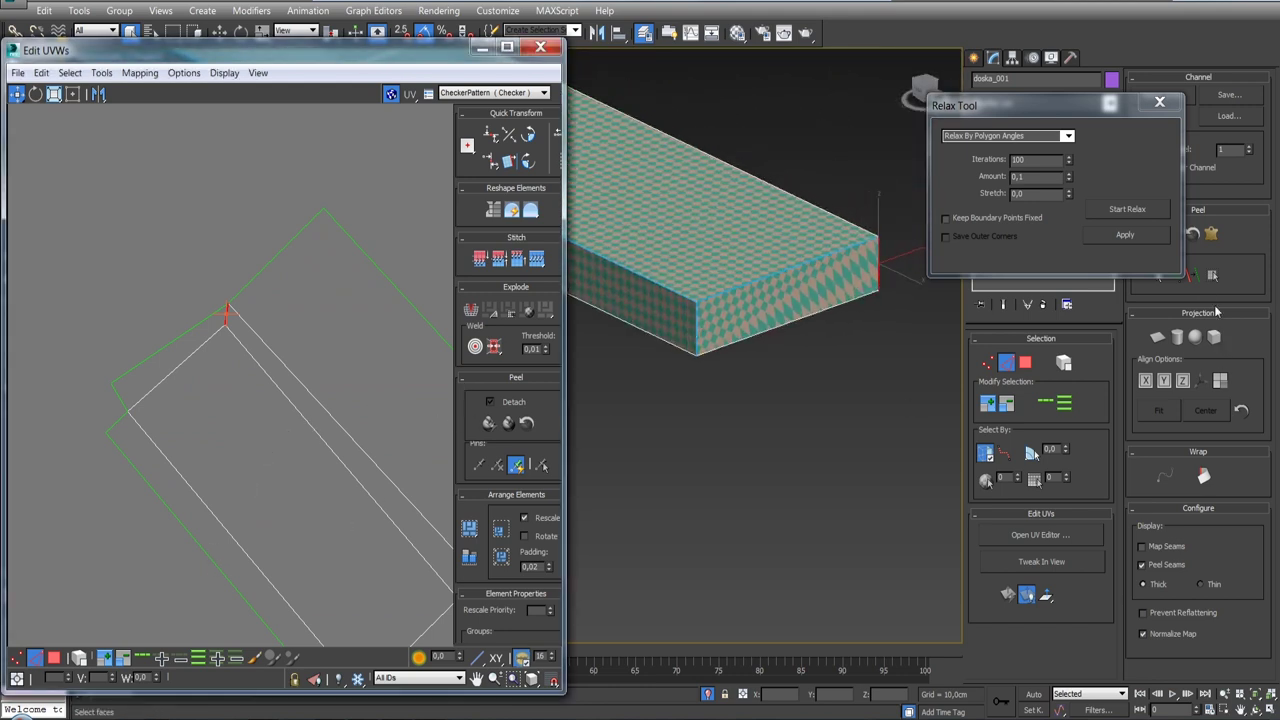
Step: Reselect all the plank's faces, pelt them again and commit the new pelt map
{"action": "mouse_move", "coordinate": [924, 341]}
{"action": "middle_mouse_down", "text": "alt"}
{"action": "mouse_move", "coordinate": [734, 425]}
{"action": "mouse_move", "coordinate": [720, 397]}
{"action": "mouse_move", "coordinate": [748, 414]}
{"action": "middle_mouse_up", "text": "alt"}
{"action": "middle_click_drag", "start_coordinate": [314, 378], "coordinate": [249, 289]}
{"action": "scroll", "coordinate": [355, 418], "scroll_direction": "down", "scroll_amount": 4}
{"action": "scroll", "coordinate": [356, 420], "scroll_direction": "up", "scroll_amount": 2}
{"action": "scroll", "coordinate": [360, 440], "scroll_direction": "up", "scroll_amount": 3}
{"action": "scroll", "coordinate": [363, 457], "scroll_direction": "up", "scroll_amount": 2}
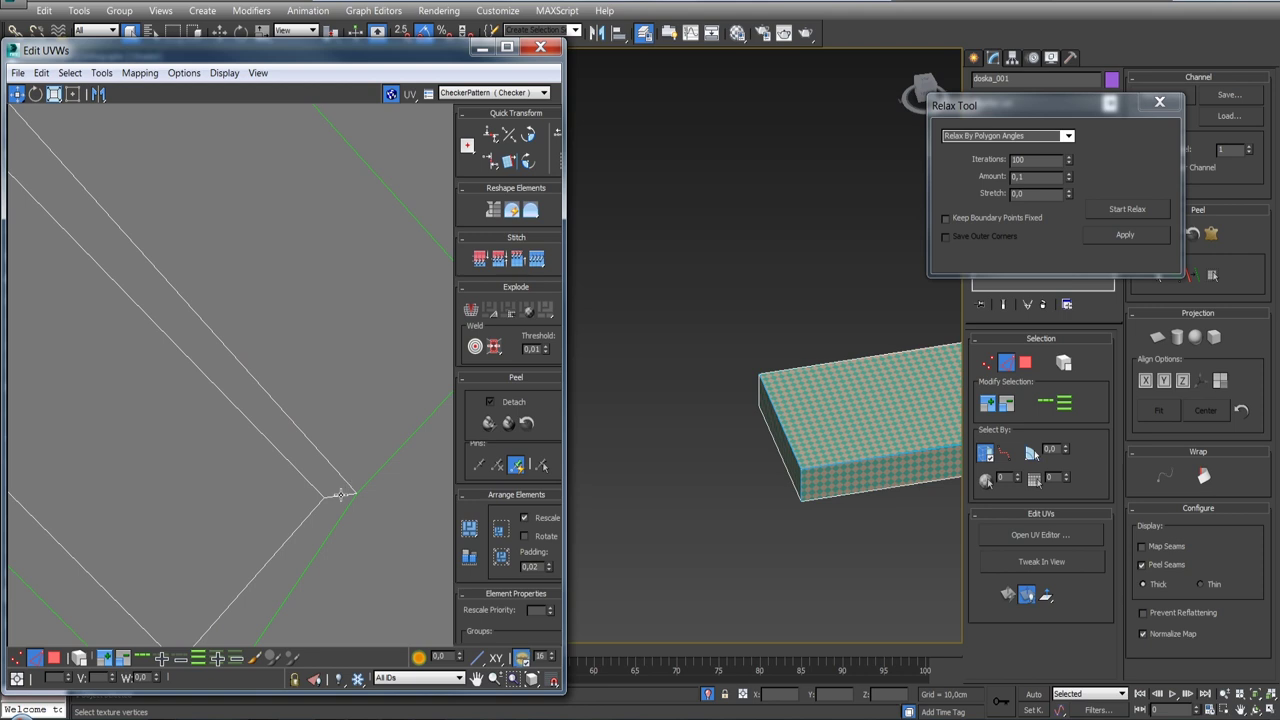
{"action": "left_click", "coordinate": [340, 494]}
{"action": "left_click", "coordinate": [1027, 364]}
{"action": "left_click", "coordinate": [1211, 234]}
{"action": "left_click", "coordinate": [580, 178]}
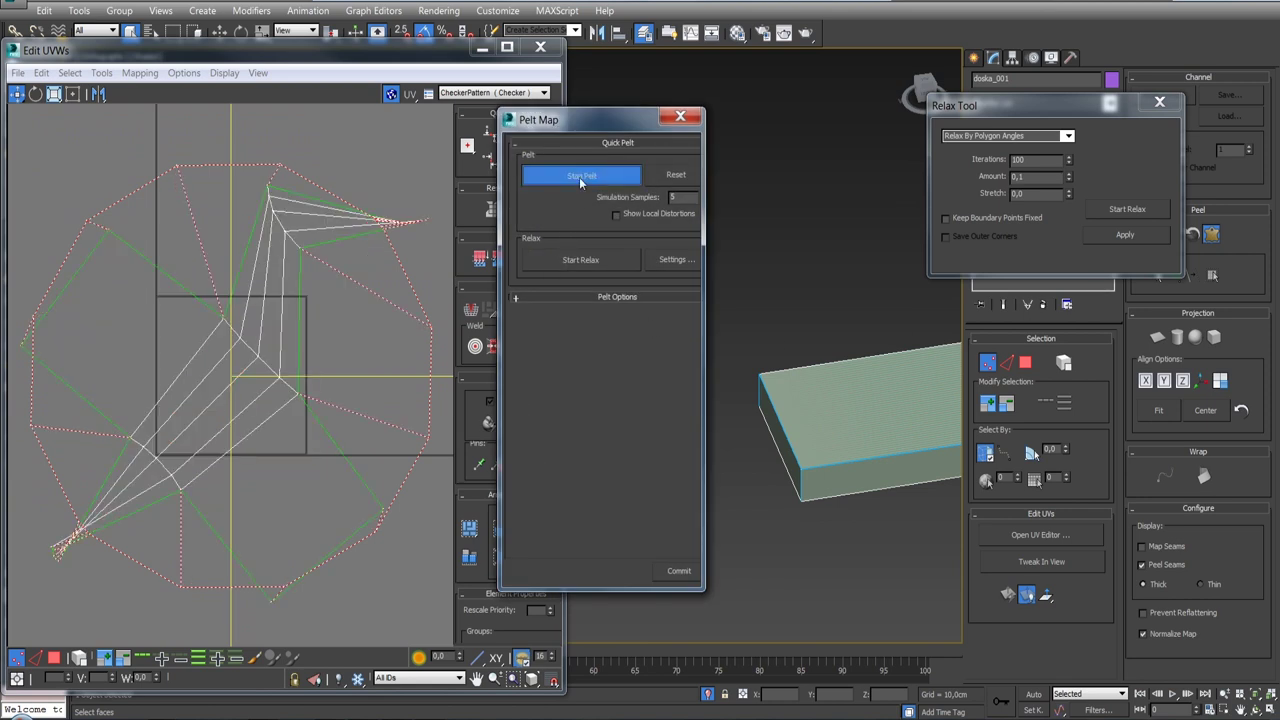
{"action": "left_click", "coordinate": [679, 570]}
Step: Relax the flattened UV shell, then pack it with rotation into the texture square
{"action": "left_click", "coordinate": [1127, 209]}
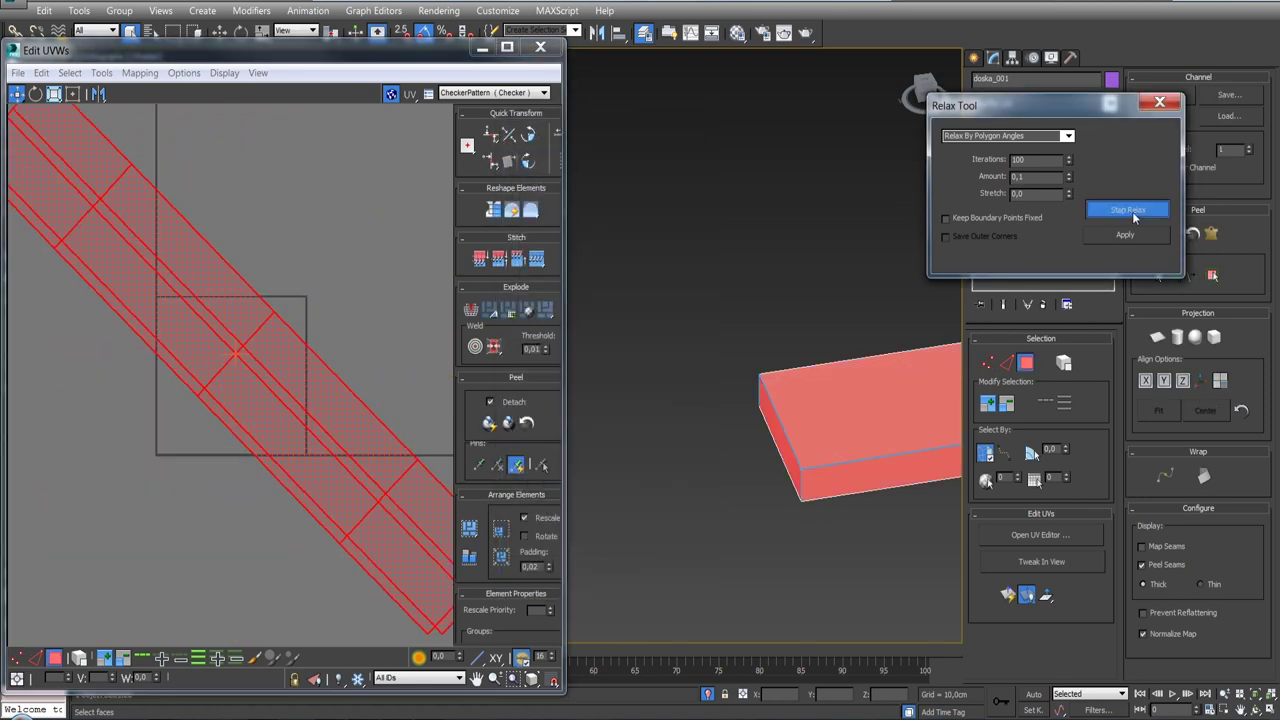
{"action": "scroll", "coordinate": [323, 394], "scroll_direction": "down", "scroll_amount": 3}
{"action": "scroll", "coordinate": [330, 380], "scroll_direction": "up", "scroll_amount": 2}
{"action": "scroll", "coordinate": [336, 354], "scroll_direction": "down", "scroll_amount": 2}
{"action": "left_click", "coordinate": [1118, 211]}
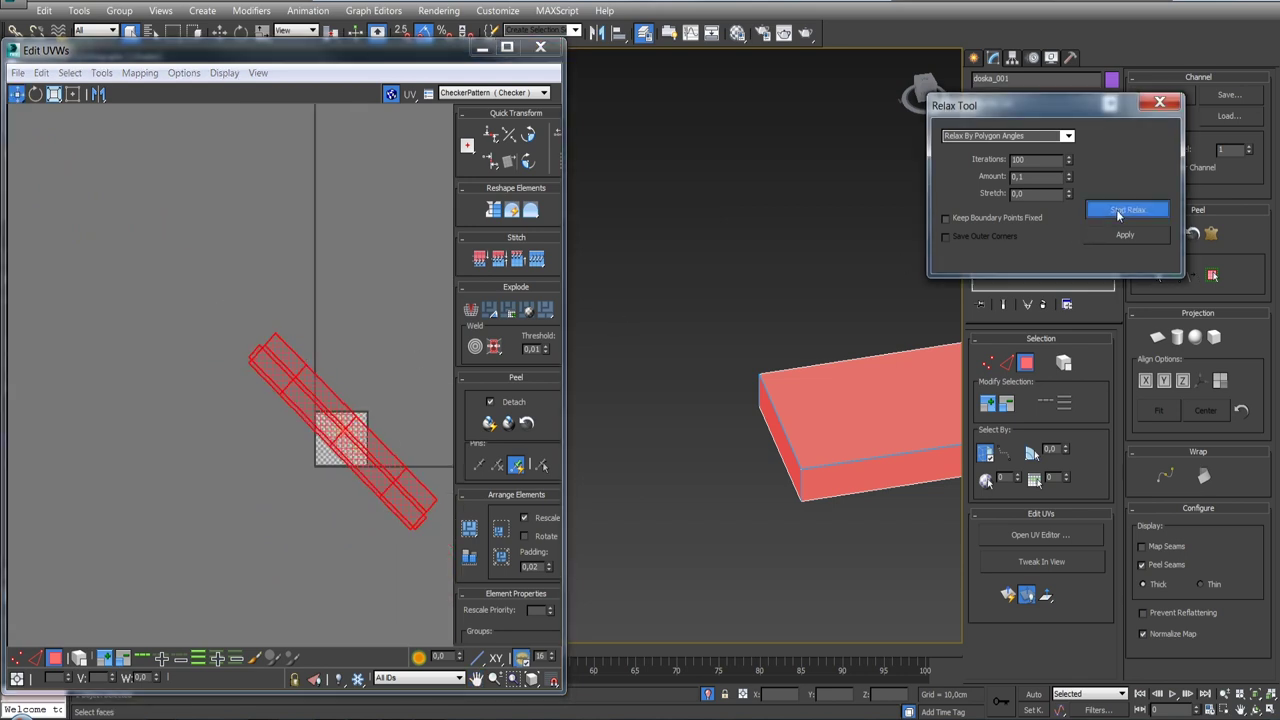
{"action": "left_click", "coordinate": [1118, 211]}
{"action": "scroll", "coordinate": [399, 400], "scroll_direction": "down", "scroll_amount": 2}
{"action": "left_click", "coordinate": [525, 536]}
{"action": "left_click", "coordinate": [501, 529]}
{"action": "left_click", "coordinate": [469, 528]}
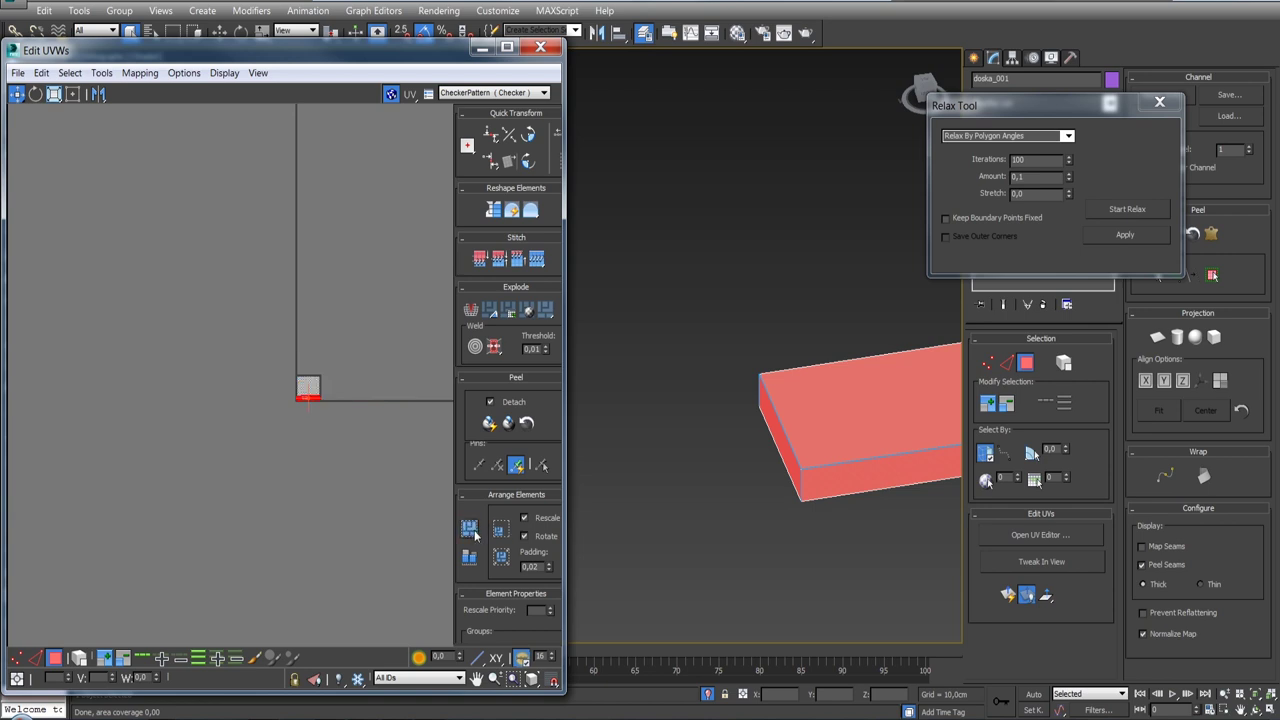
{"action": "left_click_drag", "start_coordinate": [955, 105], "coordinate": [955, 25]}
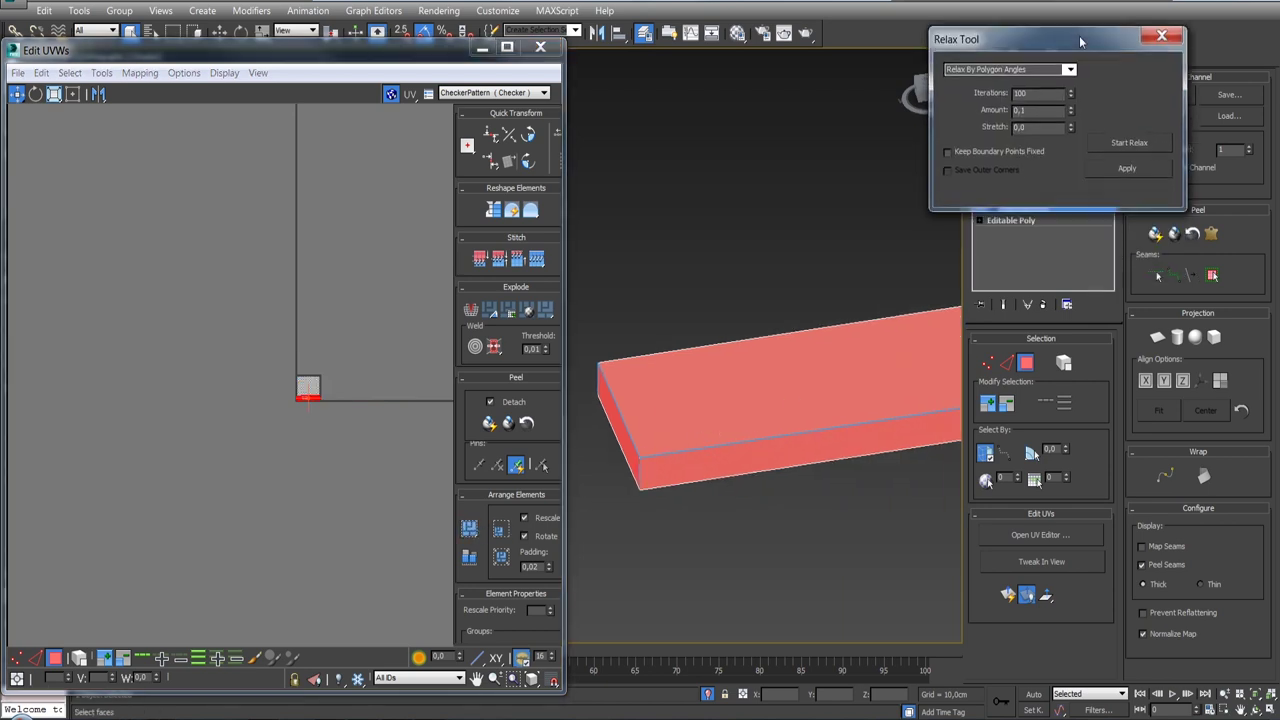
{"action": "right_click", "coordinate": [1068, 210]}
Step: Collapse doska_001's unwrap into its editable poly and bring the whole house back into view
{"action": "left_click", "coordinate": [1150, 348]}
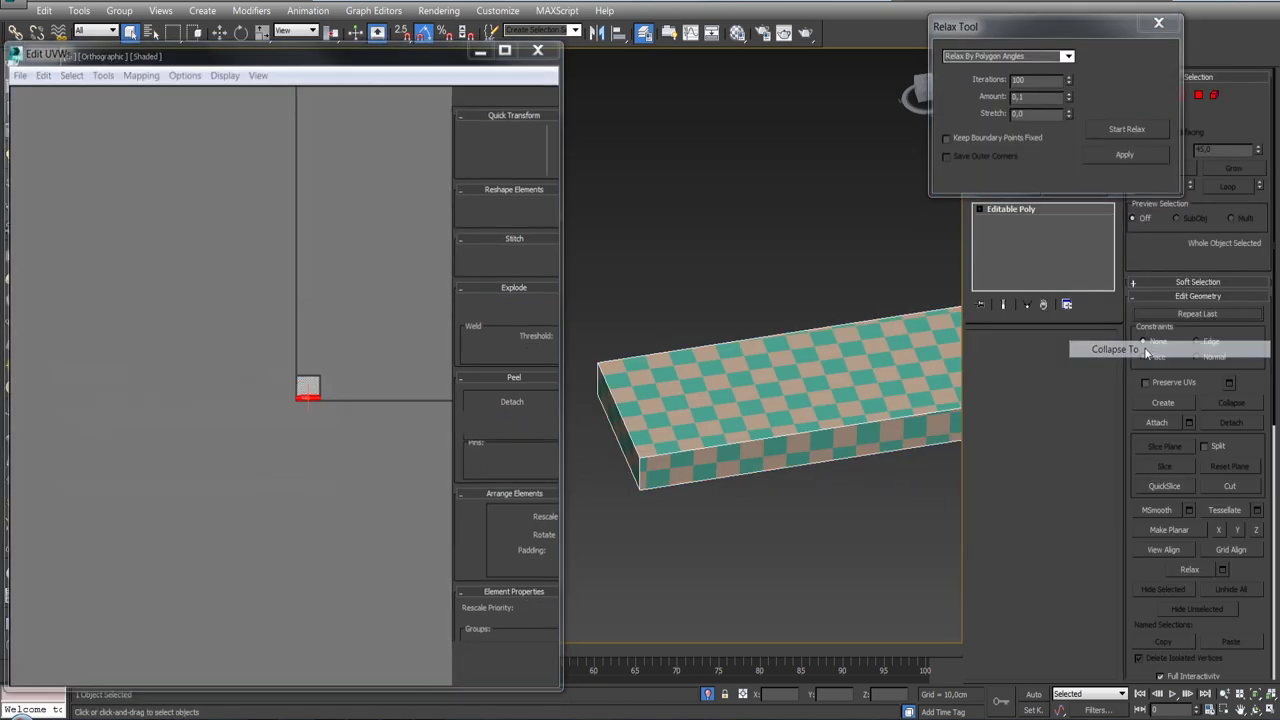
{"action": "left_click", "coordinate": [708, 694]}
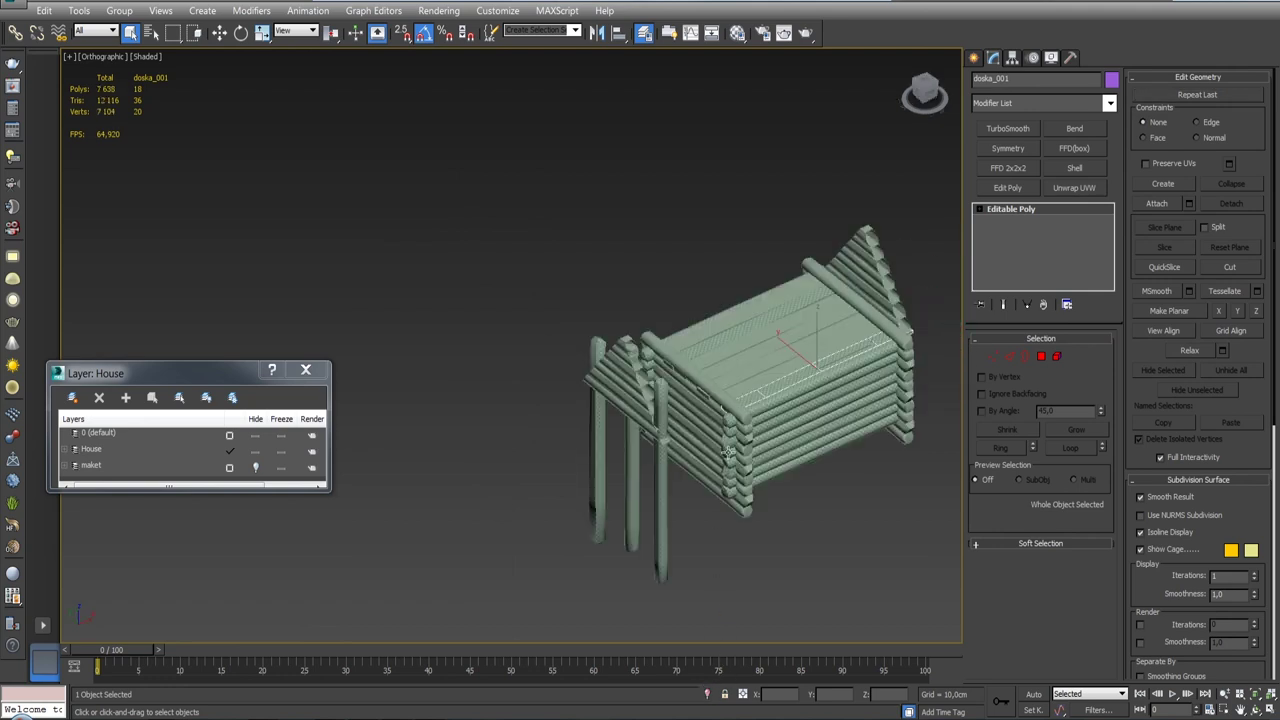
{"action": "middle_click_drag", "start_coordinate": [728, 452], "coordinate": [700, 468], "text": "alt"}
{"action": "scroll", "coordinate": [700, 468], "scroll_direction": "up", "scroll_amount": 3}
{"action": "scroll", "coordinate": [700, 468], "scroll_direction": "up", "scroll_amount": 3}
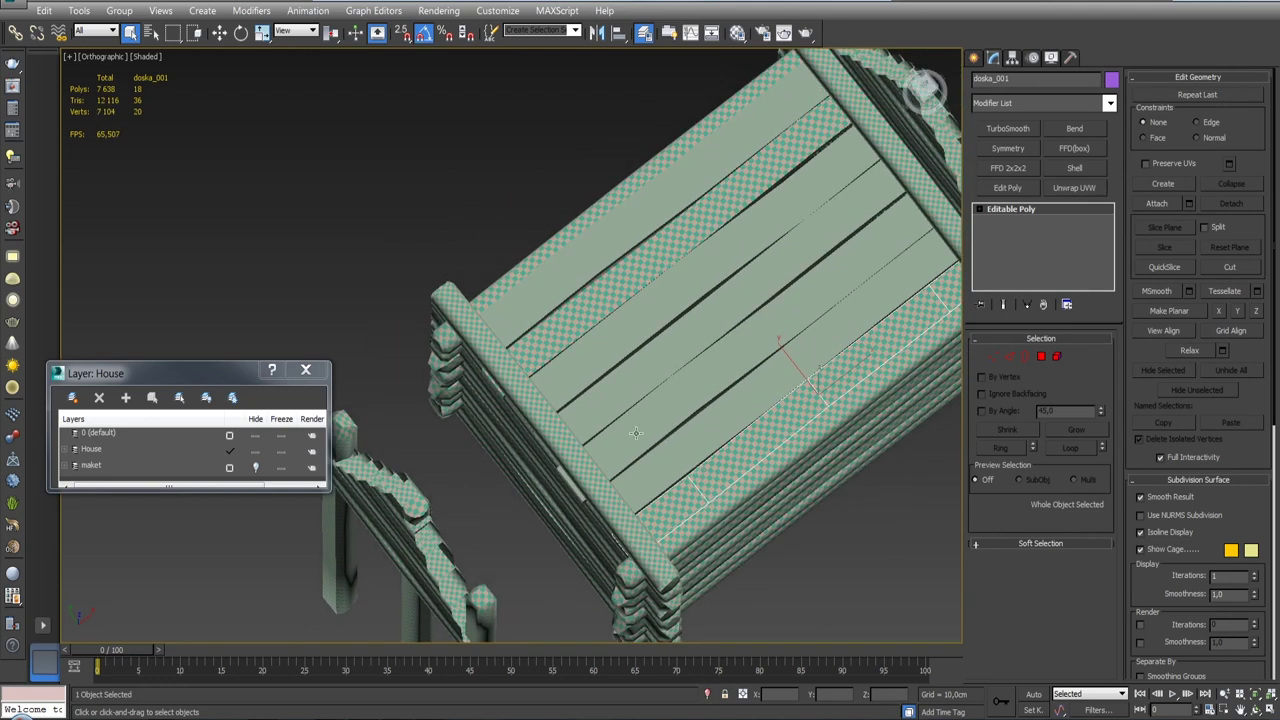
{"action": "middle_click_drag", "start_coordinate": [635, 432], "coordinate": [494, 407], "text": "alt"}
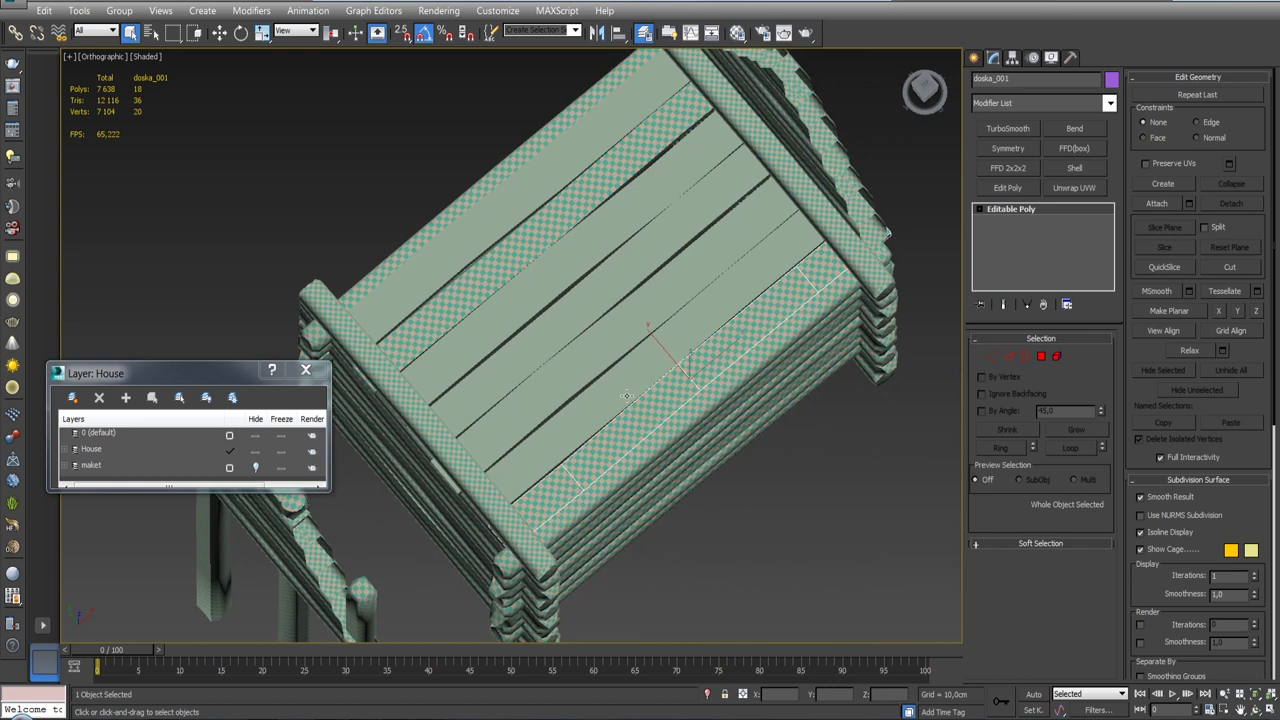
Step: Select doska_002, collapse it to an editable poly and add Unwrap UVW
{"action": "left_click", "coordinate": [619, 386]}
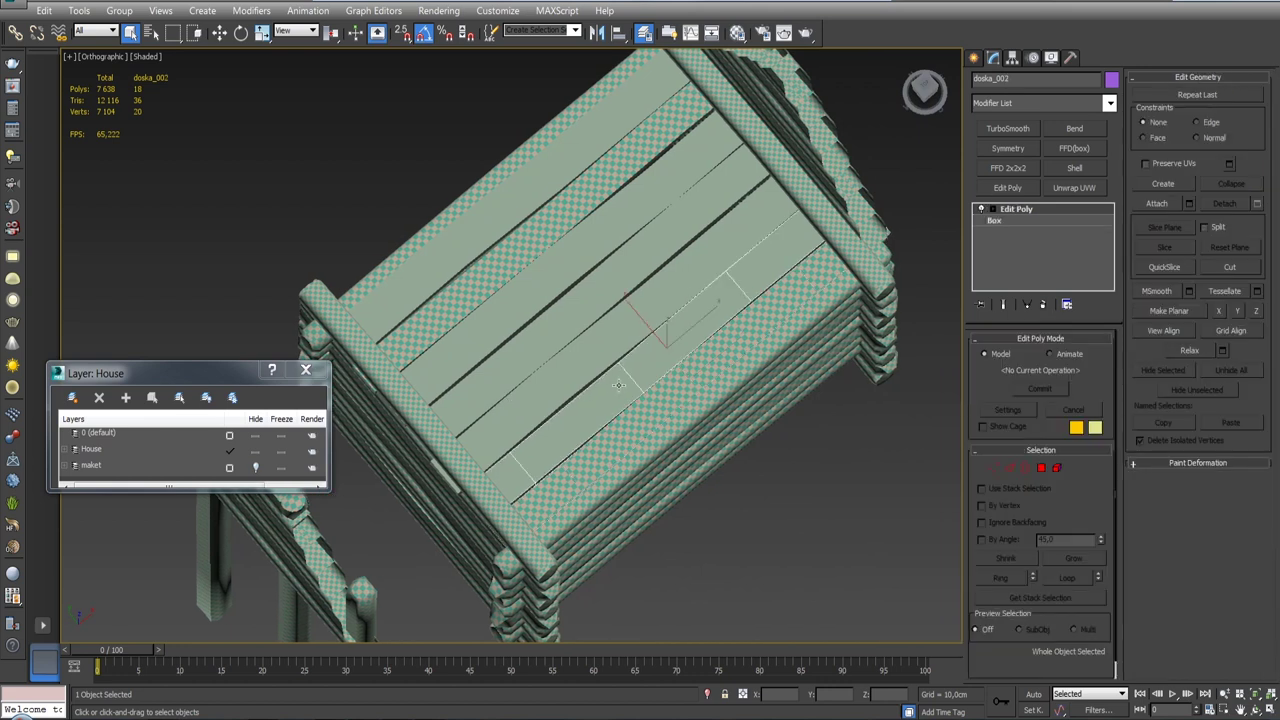
{"action": "right_click", "coordinate": [1021, 209]}
{"action": "left_click", "coordinate": [1090, 347]}
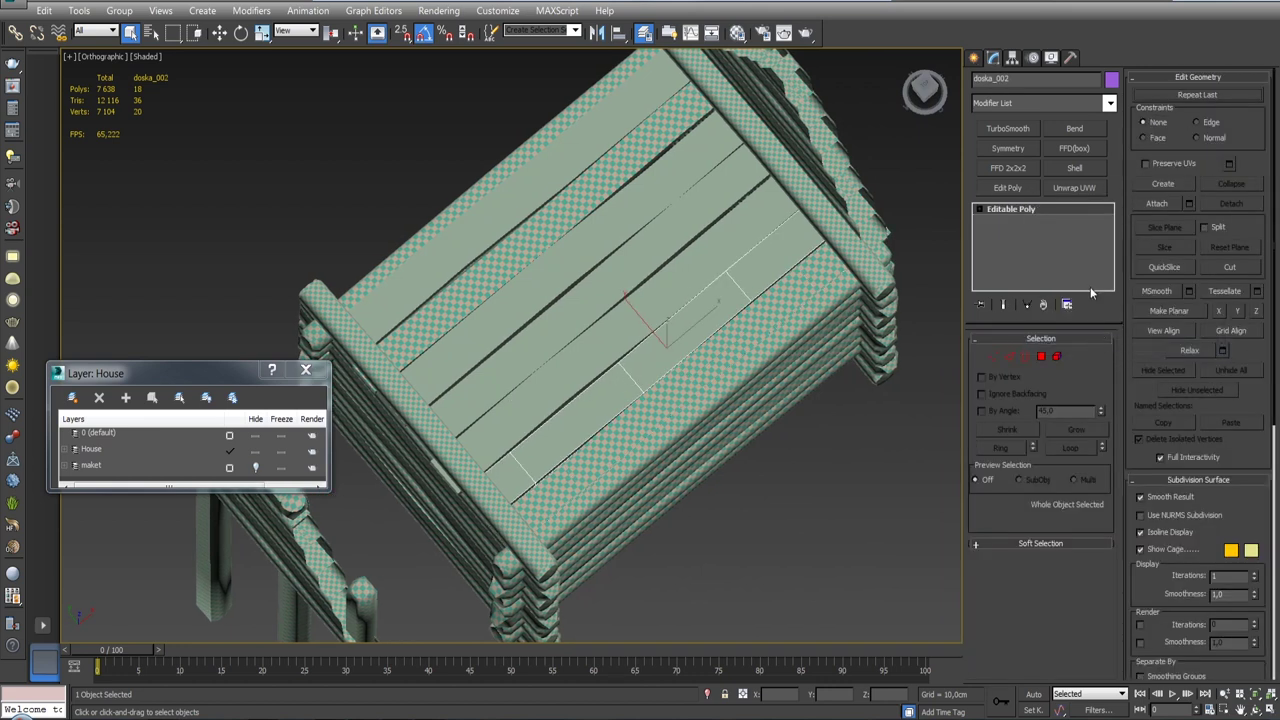
{"action": "left_click", "coordinate": [1076, 189]}
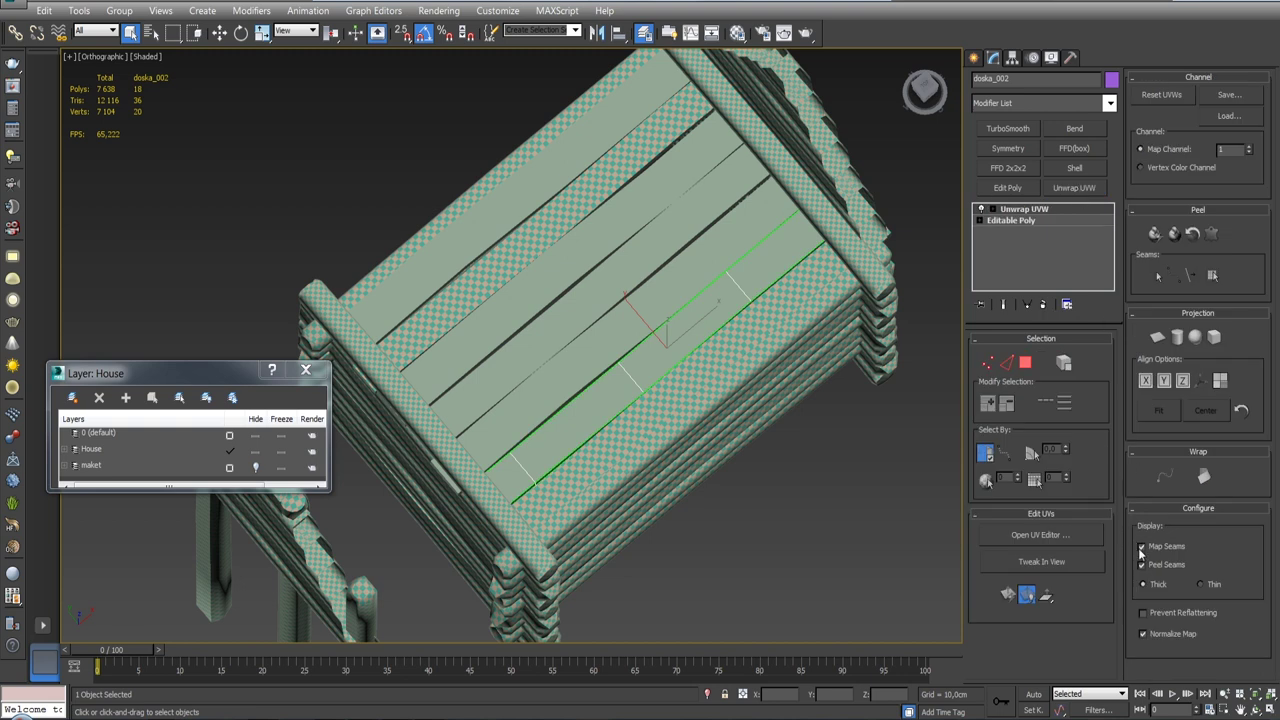
Step: Open doska_002's UV editor with Show Map off and enlarge the Edit UVWs window
{"action": "left_click", "coordinate": [1055, 531]}
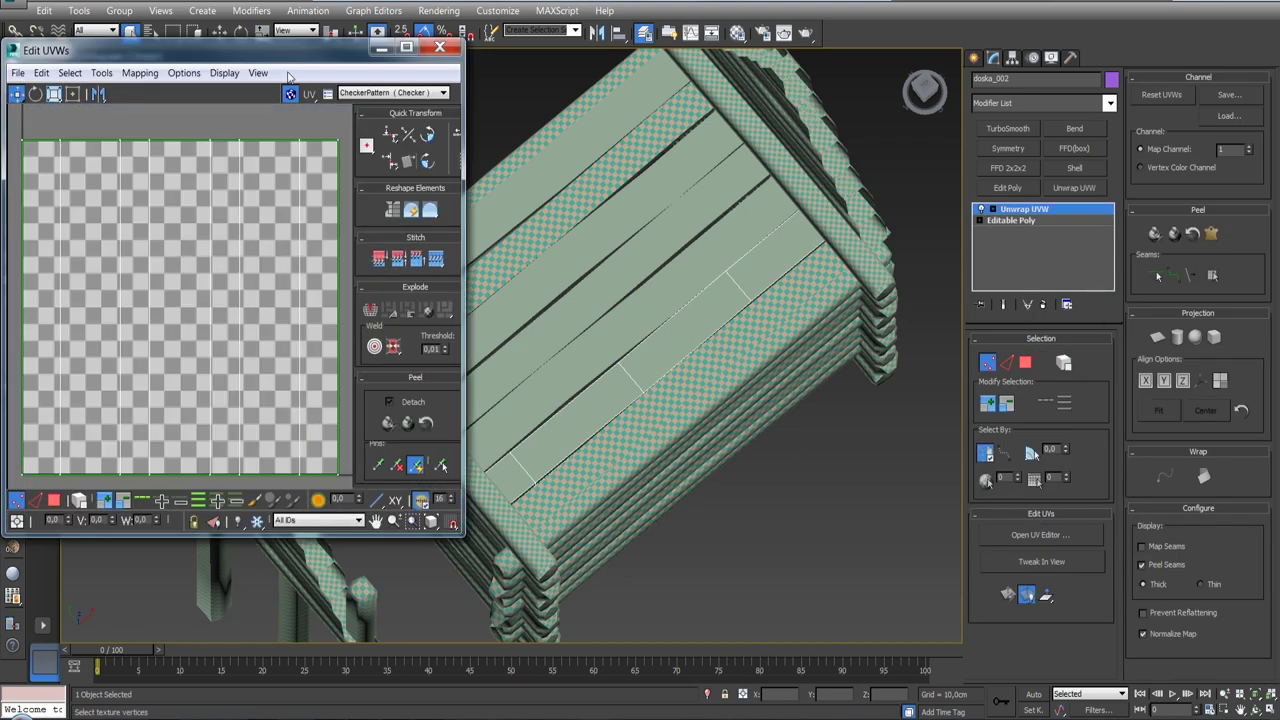
{"action": "left_click", "coordinate": [290, 93]}
{"action": "left_click_drag", "start_coordinate": [460, 533], "coordinate": [570, 700]}
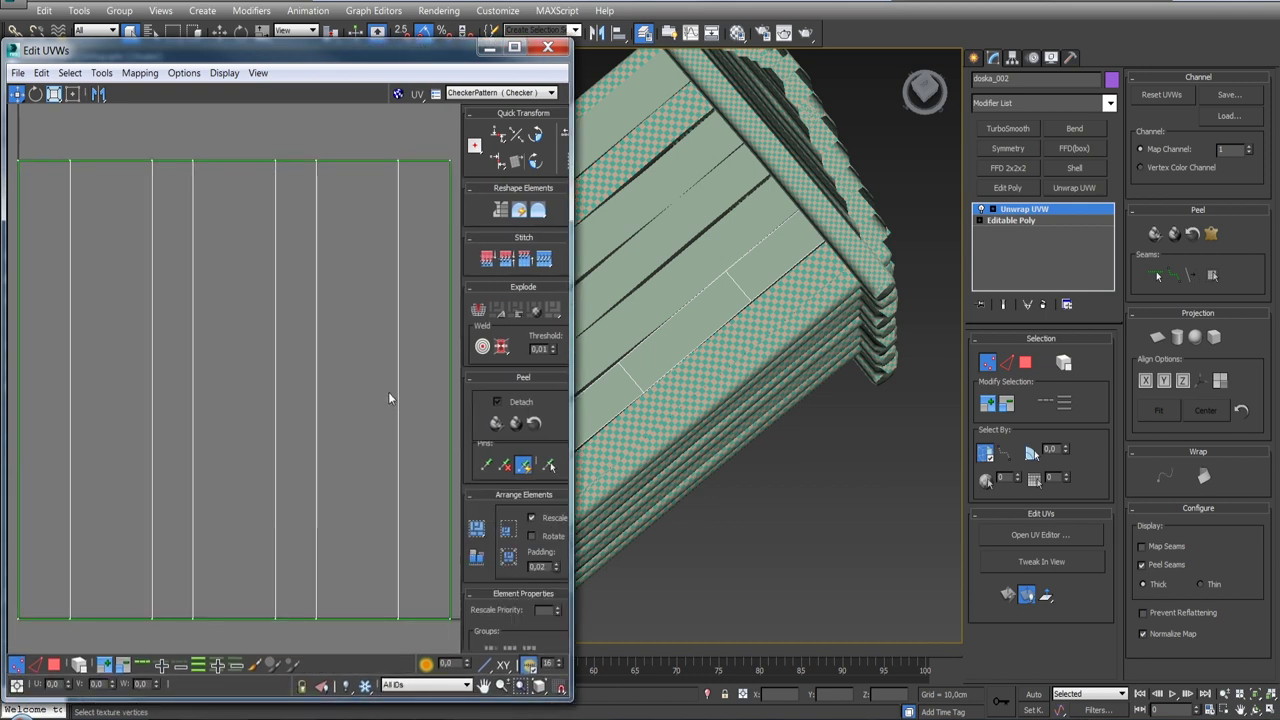
{"action": "scroll", "coordinate": [378, 380], "scroll_direction": "down", "scroll_amount": 3}
{"action": "scroll", "coordinate": [380, 478], "scroll_direction": "down", "scroll_amount": 1}
{"action": "middle_click_drag", "start_coordinate": [360, 414], "coordinate": [335, 402]}
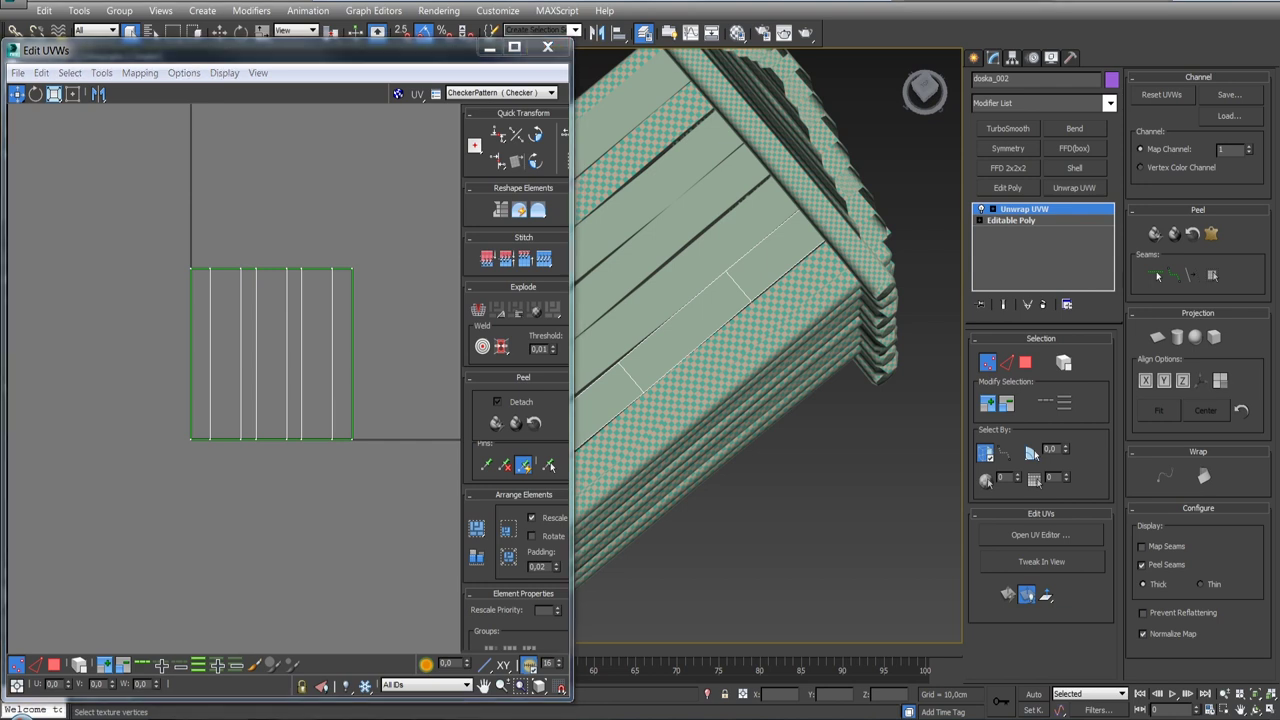
Step: Switch to edge mode, isolate the board with Alt+Q and select its faces
{"action": "key", "text": "2"}
{"action": "key", "text": "alt+q"}
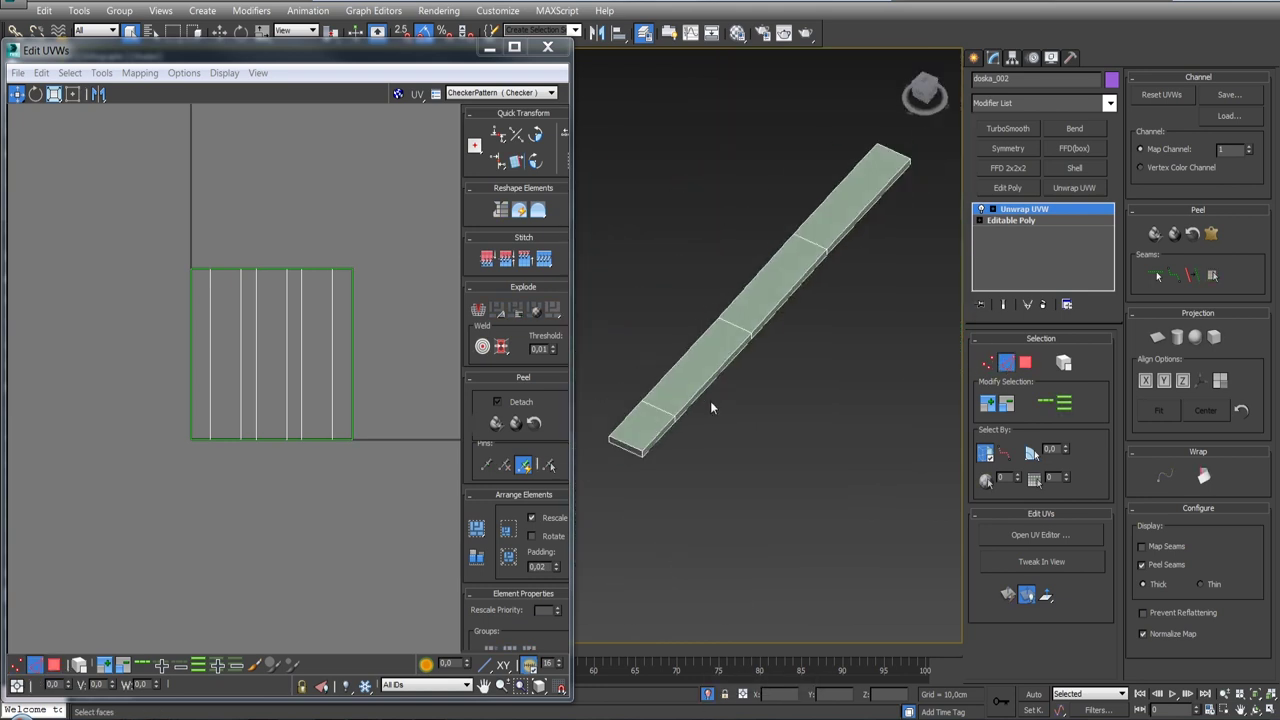
{"action": "scroll", "coordinate": [710, 401], "scroll_direction": "up", "scroll_amount": 5}
{"action": "middle_click_drag", "start_coordinate": [881, 228], "coordinate": [627, 292], "text": "alt"}
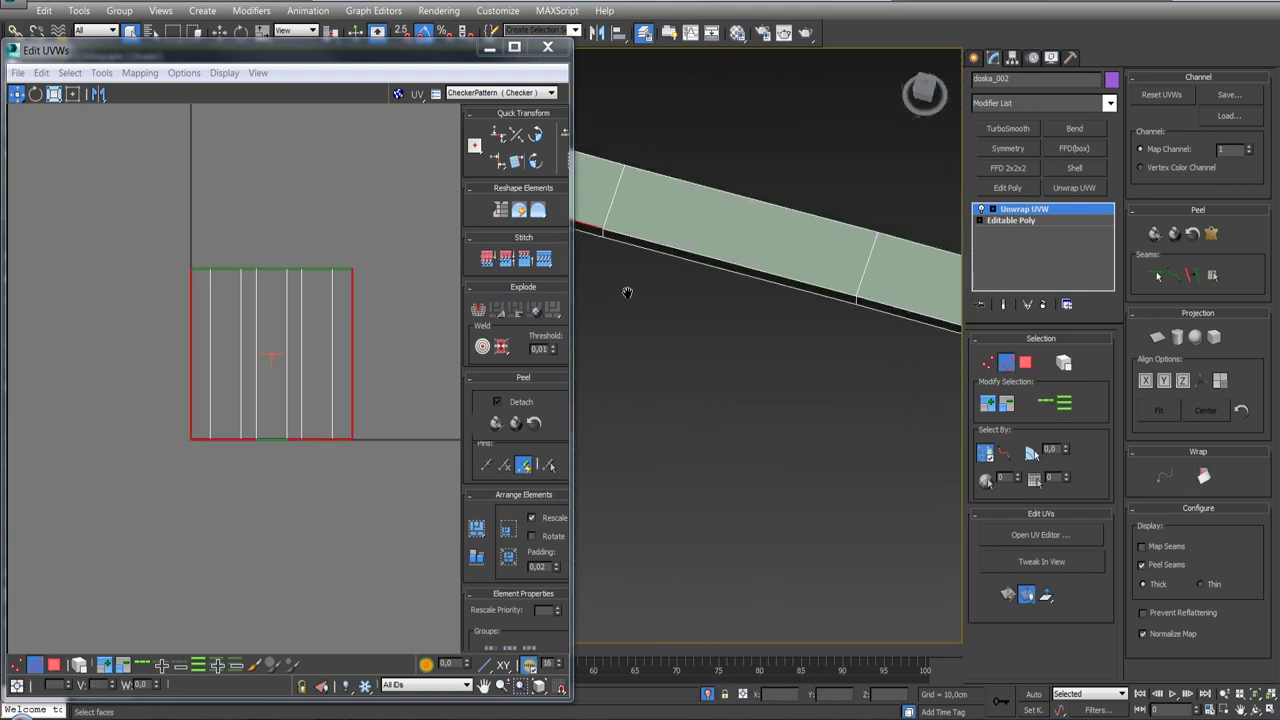
{"action": "mouse_move", "coordinate": [881, 300]}
{"action": "middle_mouse_down", "text": "alt"}
{"action": "mouse_move", "coordinate": [740, 311]}
{"action": "mouse_move", "coordinate": [728, 110]}
{"action": "middle_mouse_up", "text": "alt"}
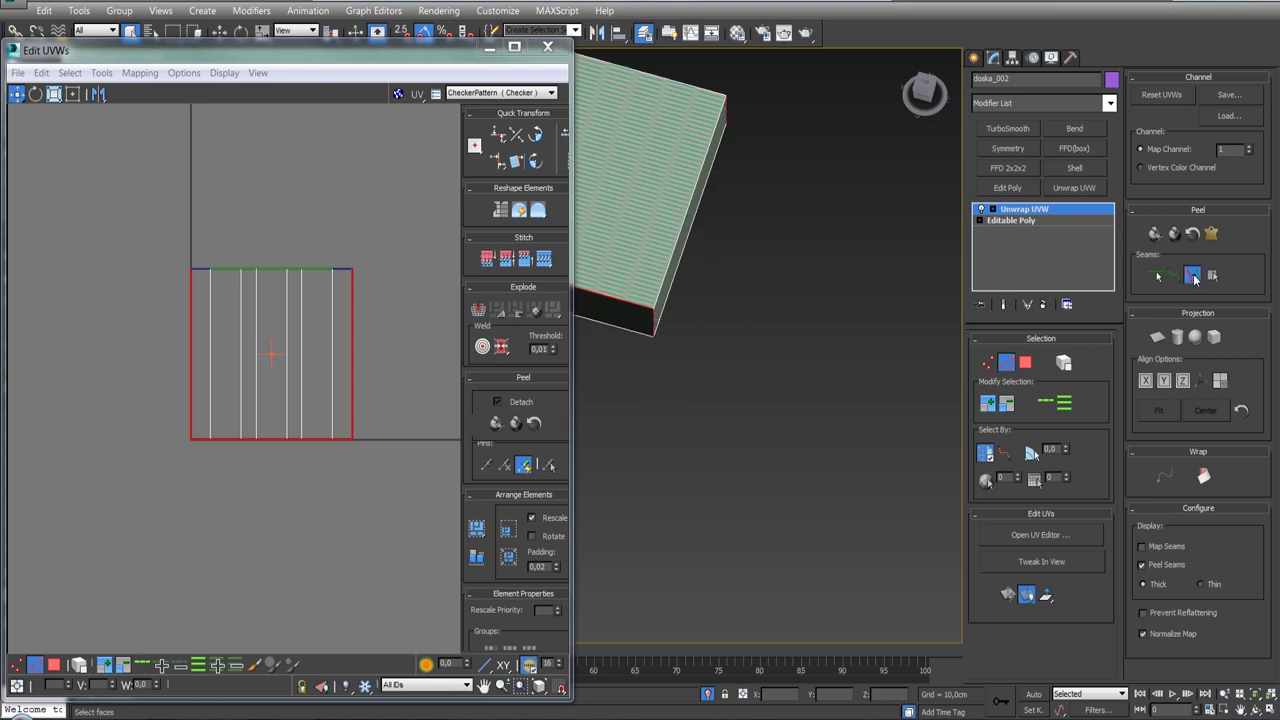
{"action": "left_click", "coordinate": [660, 236]}
Step: Expand doska_002's face selection to seams, pelt-map it and relax by polygon angles
{"action": "left_click", "coordinate": [1212, 275]}
{"action": "left_click", "coordinate": [1211, 233]}
{"action": "left_click", "coordinate": [581, 175]}
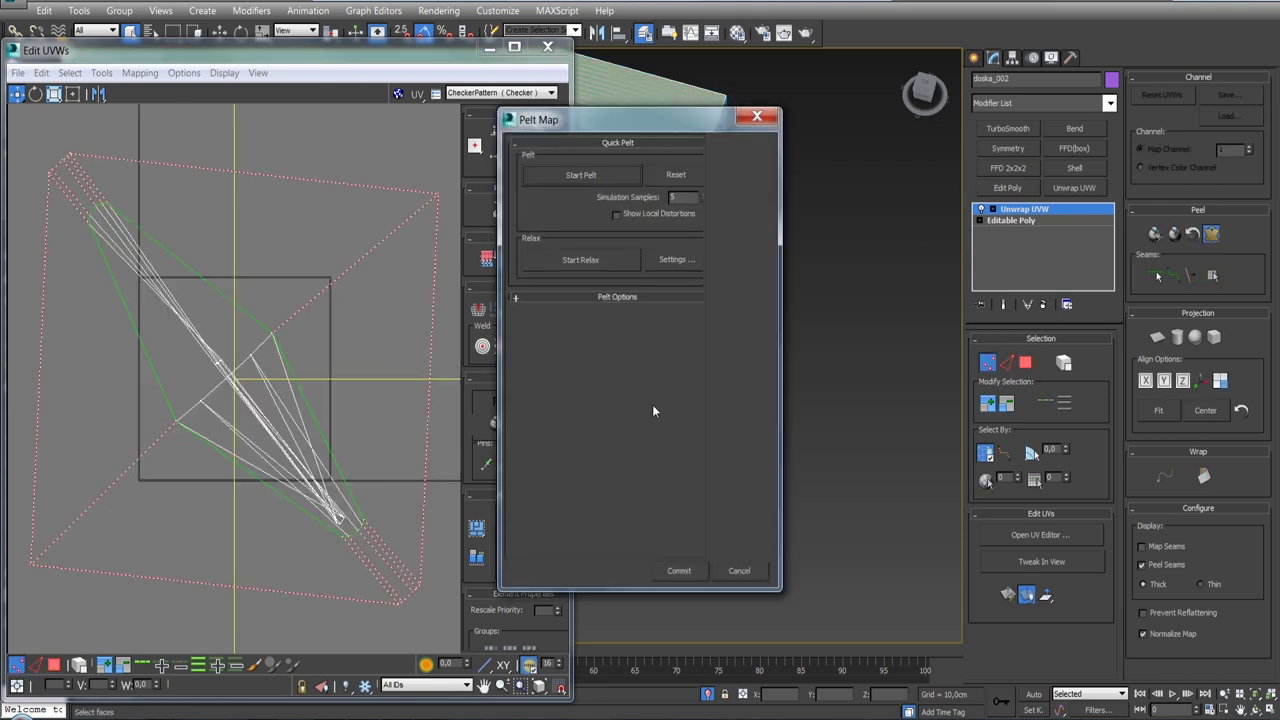
{"action": "left_click", "coordinate": [679, 570]}
{"action": "left_click_drag", "start_coordinate": [120, 84], "coordinate": [875, 90]}
{"action": "left_click", "coordinate": [956, 194]}
{"action": "left_click", "coordinate": [897, 121]}
{"action": "left_click", "coordinate": [956, 194]}
{"action": "left_click", "coordinate": [897, 121]}
{"action": "left_click", "coordinate": [956, 194]}
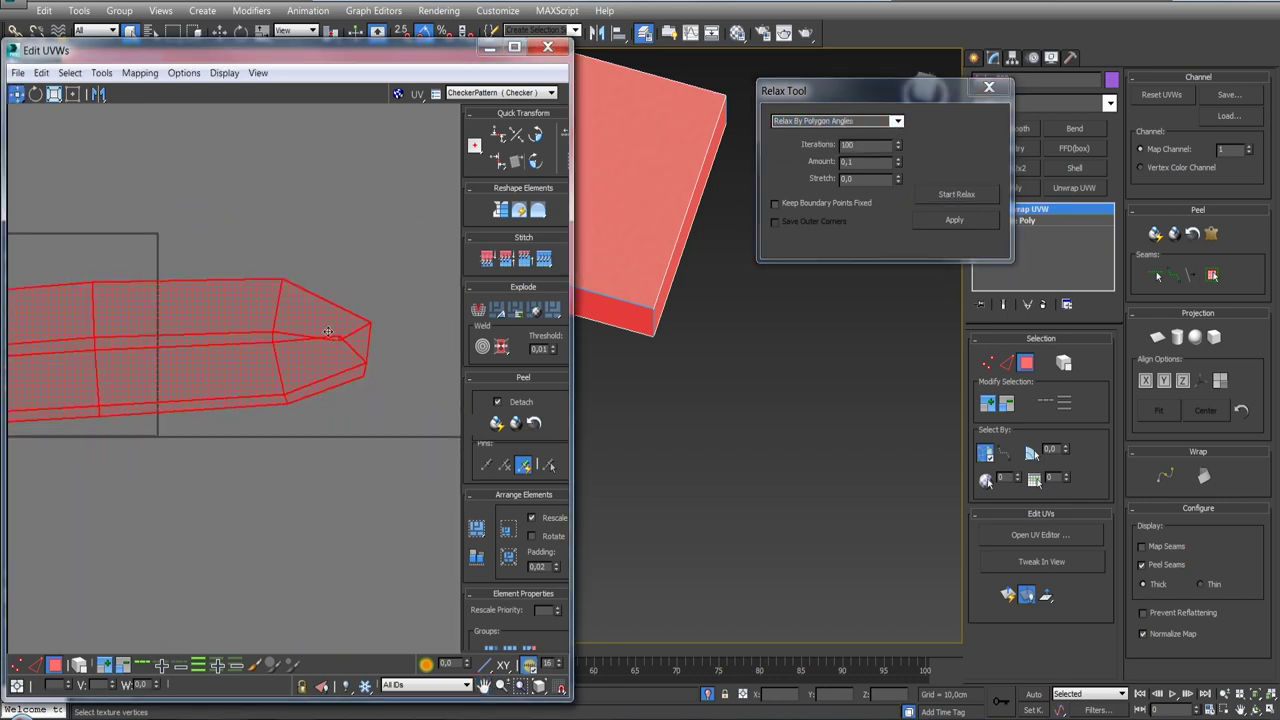
{"action": "mouse_move", "coordinate": [660, 330]}
{"action": "middle_mouse_down", "text": "alt"}
{"action": "mouse_move", "coordinate": [788, 381]}
{"action": "mouse_move", "coordinate": [838, 358]}
{"action": "mouse_move", "coordinate": [860, 366]}
{"action": "middle_mouse_up", "text": "alt"}
Step: Re-pelt and relax the board's faces, then collapse the board to an editable poly
{"action": "left_click", "coordinate": [1006, 362]}
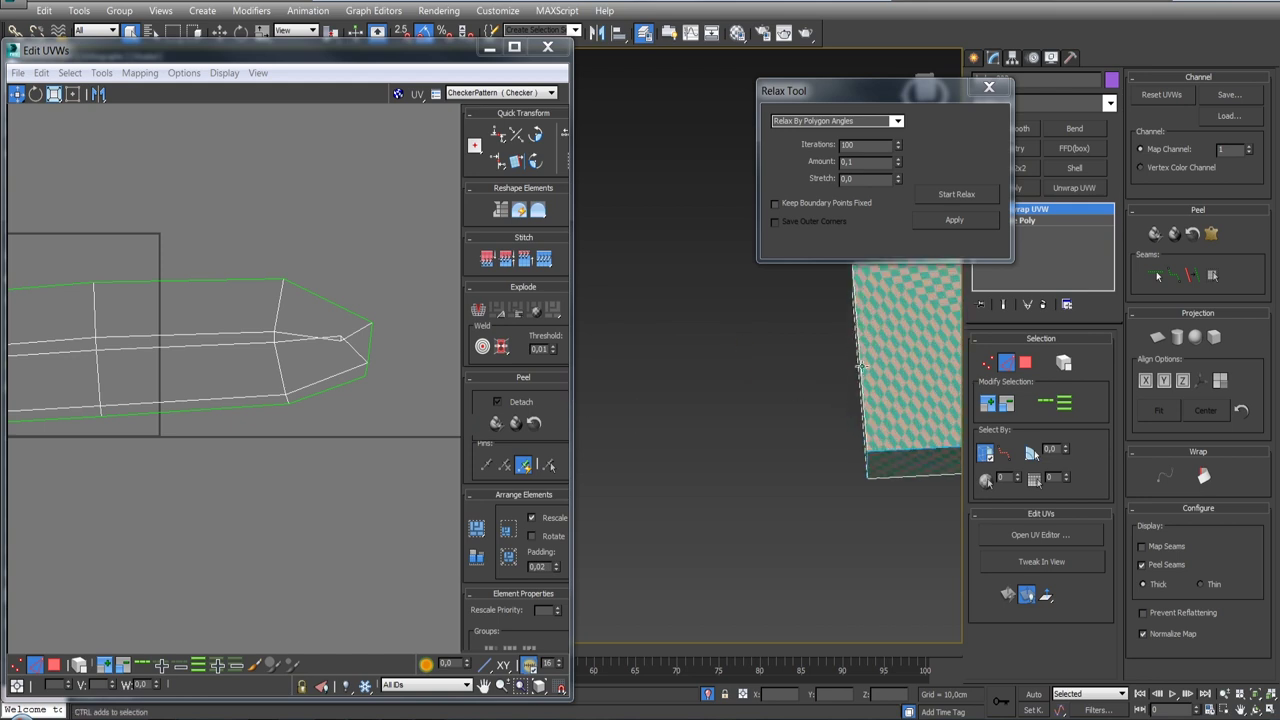
{"action": "left_click", "coordinate": [1174, 233]}
{"action": "left_click", "coordinate": [608, 180]}
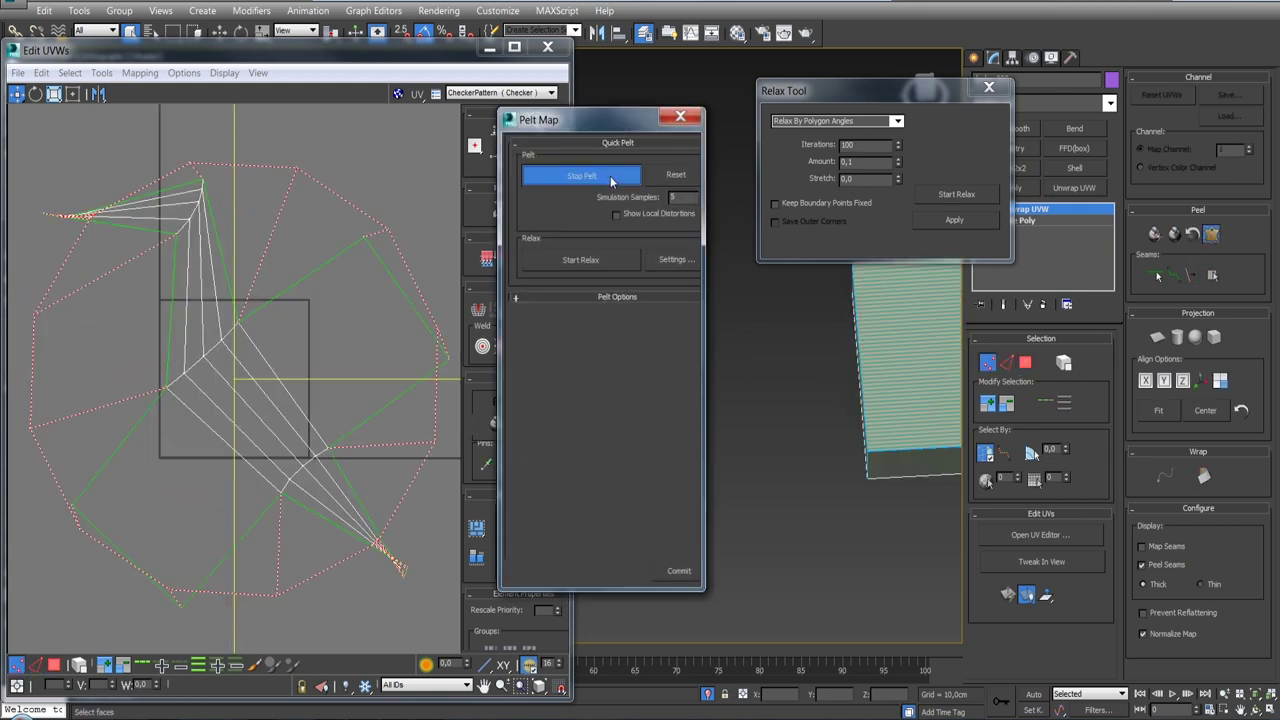
{"action": "left_click", "coordinate": [677, 487]}
{"action": "left_click", "coordinate": [958, 199]}
{"action": "left_click", "coordinate": [956, 194]}
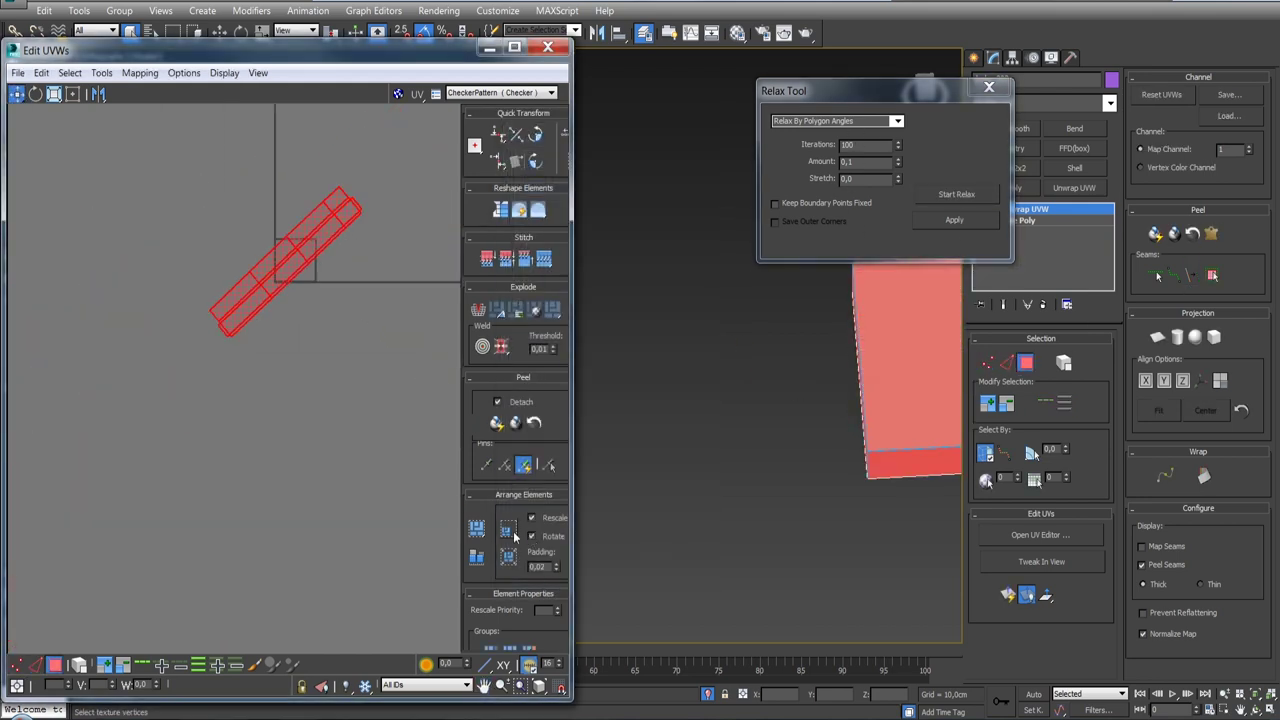
{"action": "right_click", "coordinate": [1068, 209]}
{"action": "left_click", "coordinate": [1128, 349]}
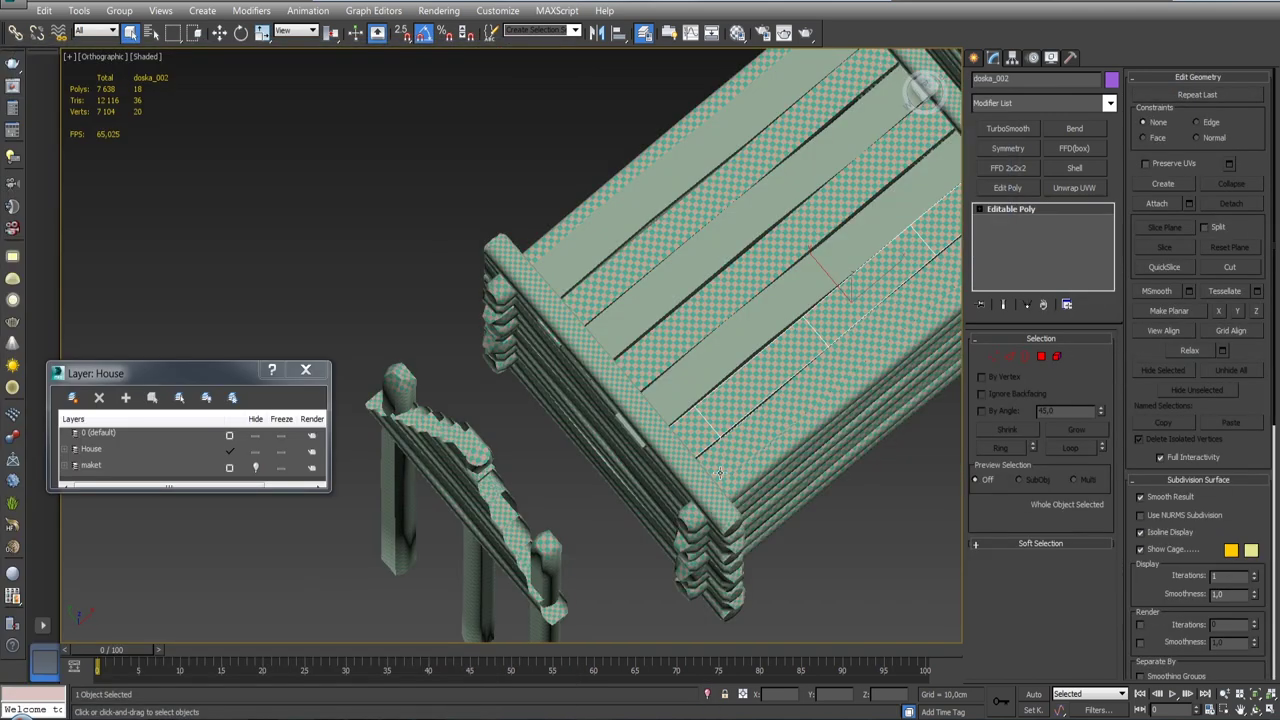
Step: Select doska_003, open its UV editor and show it isolated in edge mode
{"action": "left_click", "coordinate": [1074, 187]}
{"action": "right_click", "coordinate": [1062, 217]}
{"action": "key", "text": "Escape"}
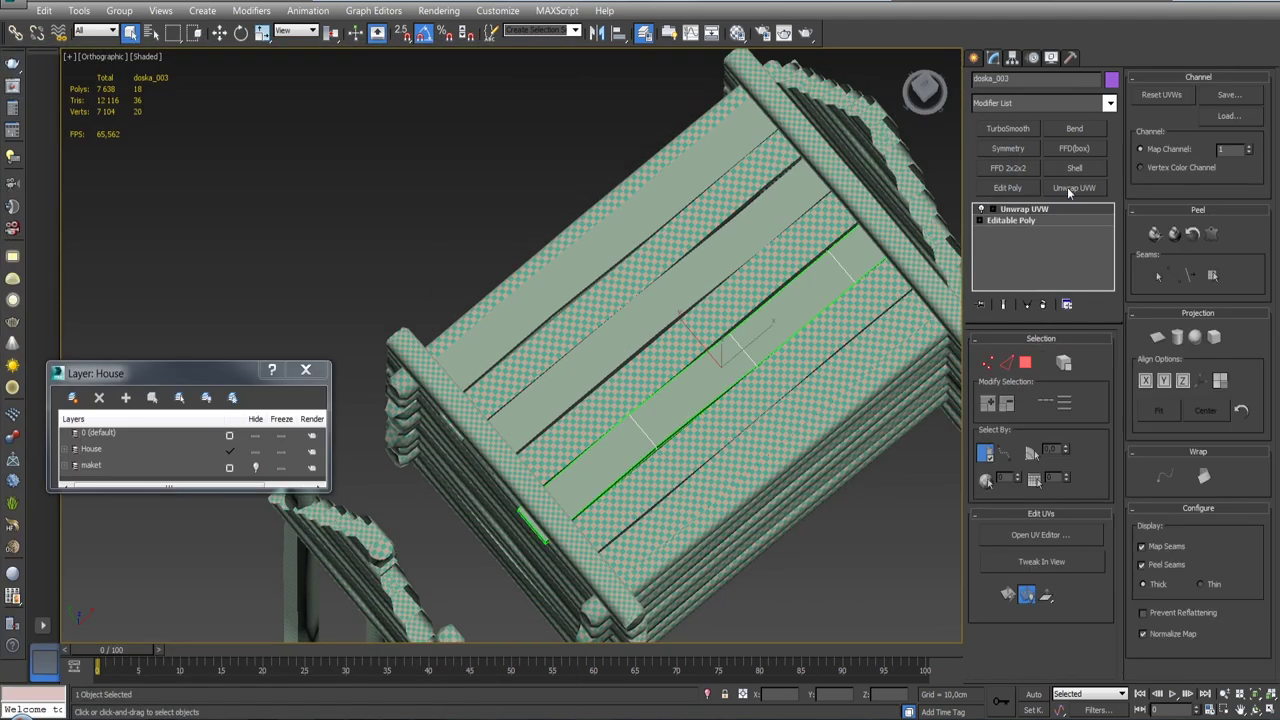
{"action": "left_click", "coordinate": [1040, 534]}
{"action": "left_click", "coordinate": [707, 693]}
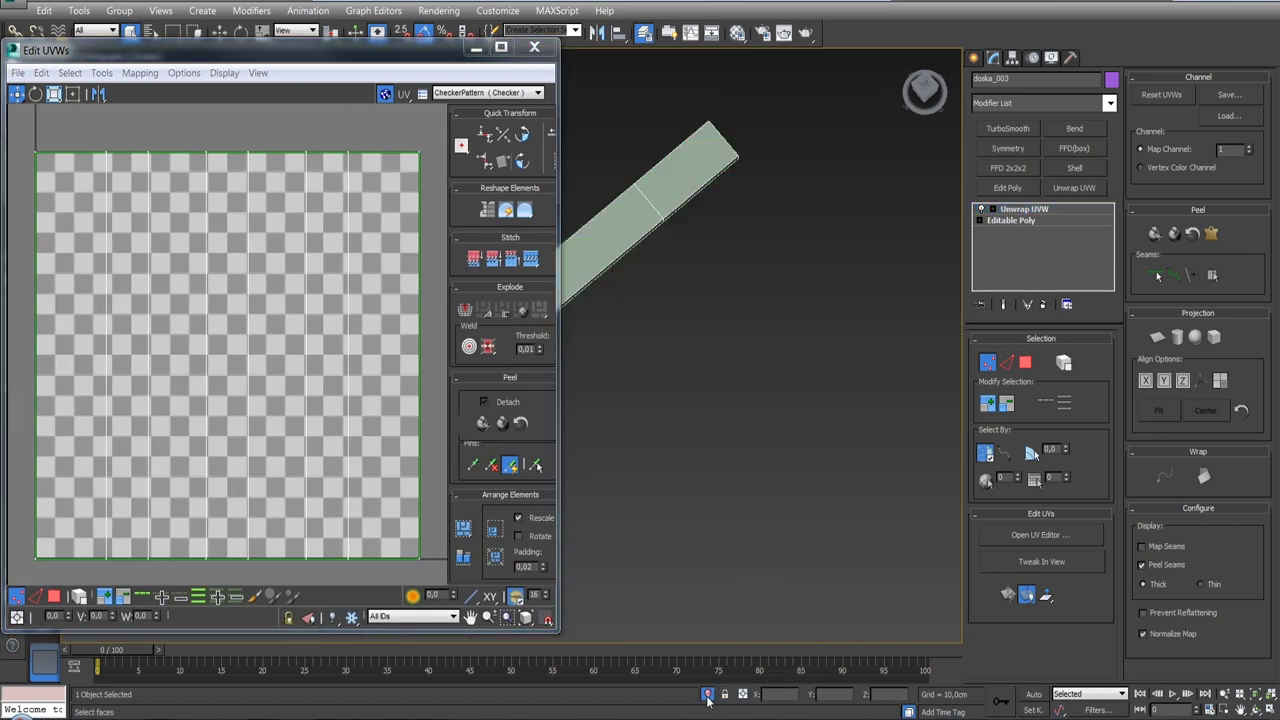
{"action": "key", "text": "2"}
{"action": "scroll", "coordinate": [698, 353], "scroll_direction": "up", "scroll_amount": 5}
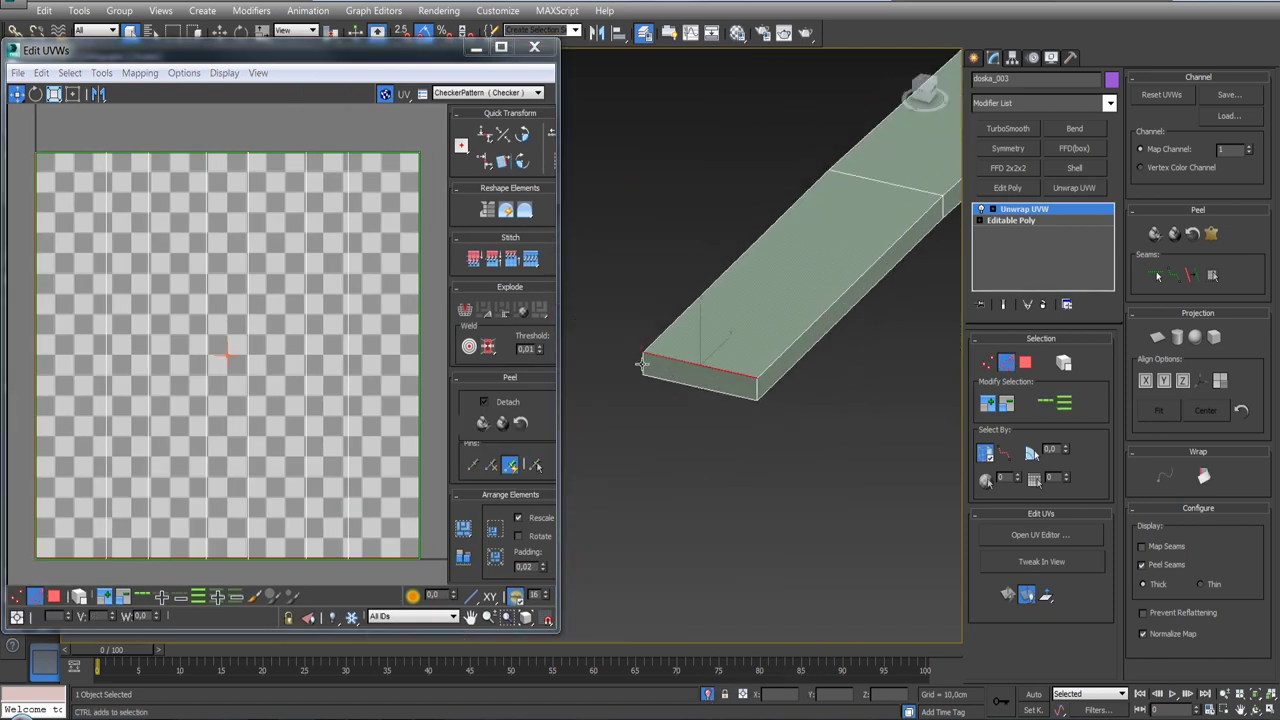
{"action": "middle_click_drag", "start_coordinate": [808, 346], "coordinate": [728, 358], "text": "alt"}
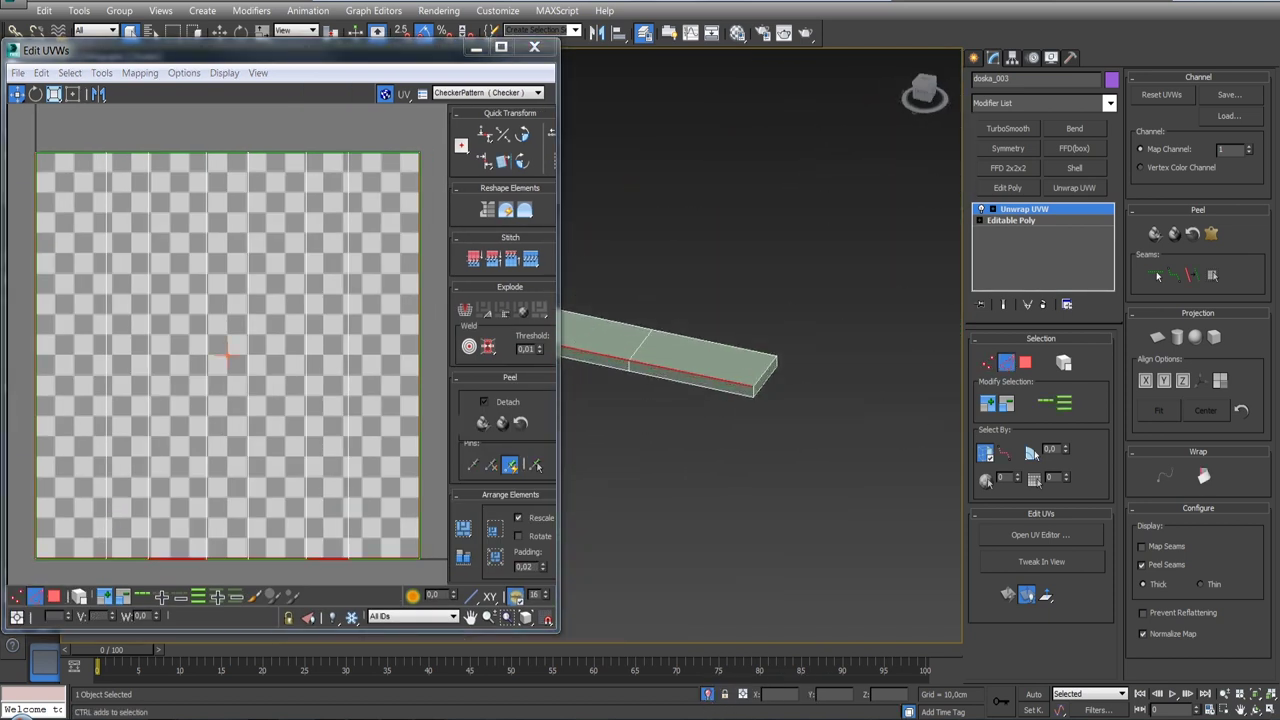
Step: Pelt-map doska_003's faces expanded to seams and relax the UVs by polygon angles
{"action": "left_click", "coordinate": [1210, 276]}
{"action": "left_click", "coordinate": [1211, 233]}
{"action": "left_click", "coordinate": [598, 175]}
{"action": "left_click", "coordinate": [598, 175]}
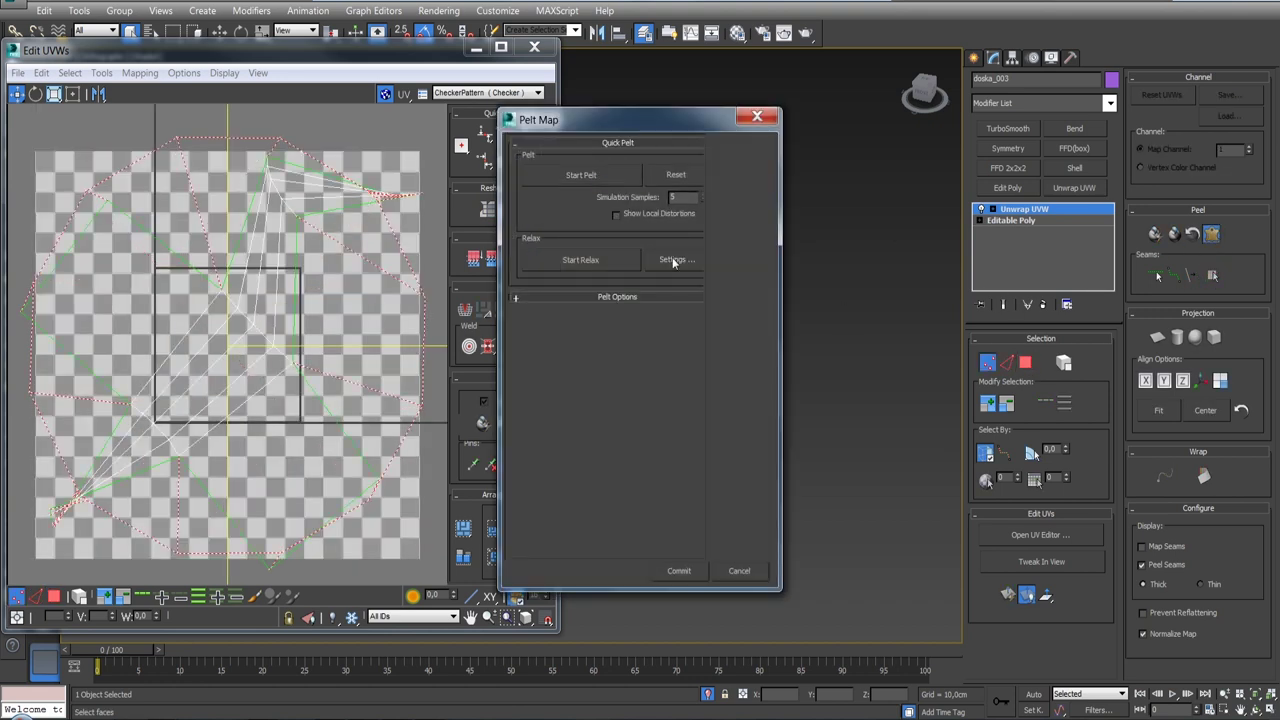
{"action": "left_click", "coordinate": [676, 259]}
{"action": "left_click", "coordinate": [679, 570]}
{"action": "left_click_drag", "start_coordinate": [140, 90], "coordinate": [800, 86]}
{"action": "left_click", "coordinate": [900, 116]}
{"action": "left_click", "coordinate": [960, 190]}
{"action": "left_click", "coordinate": [962, 190]}
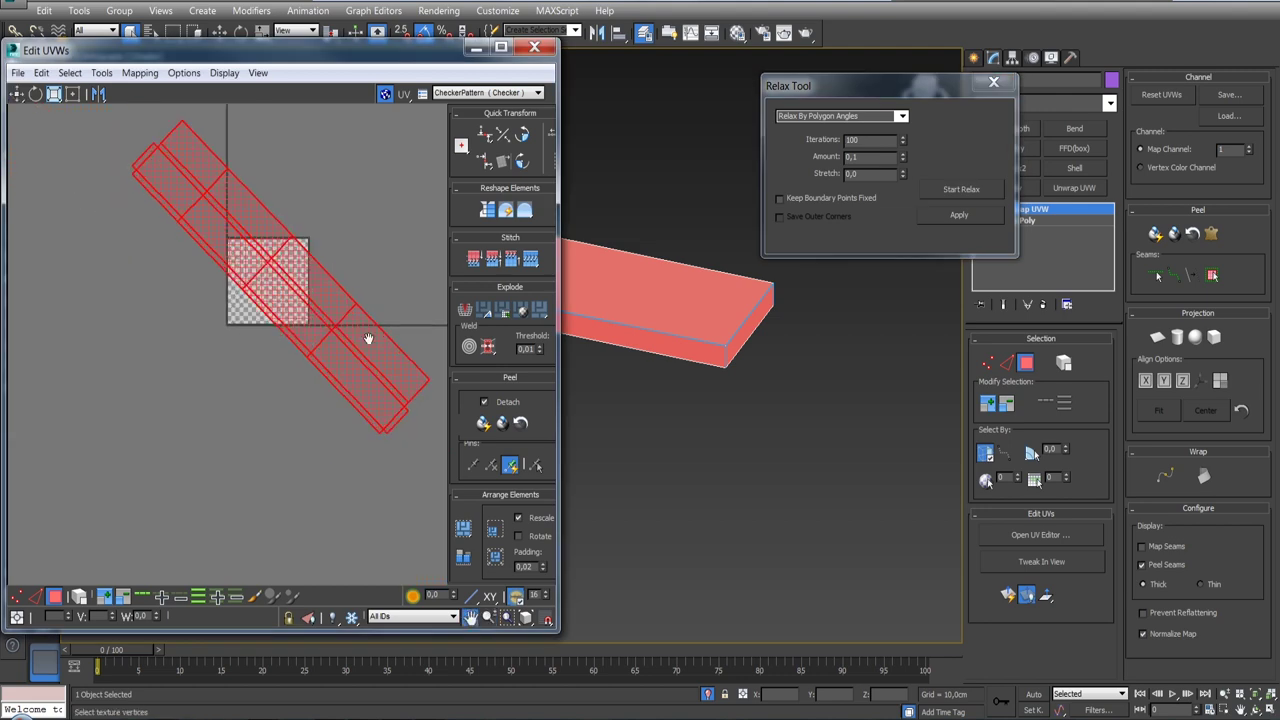
{"action": "right_click", "coordinate": [1075, 209]}
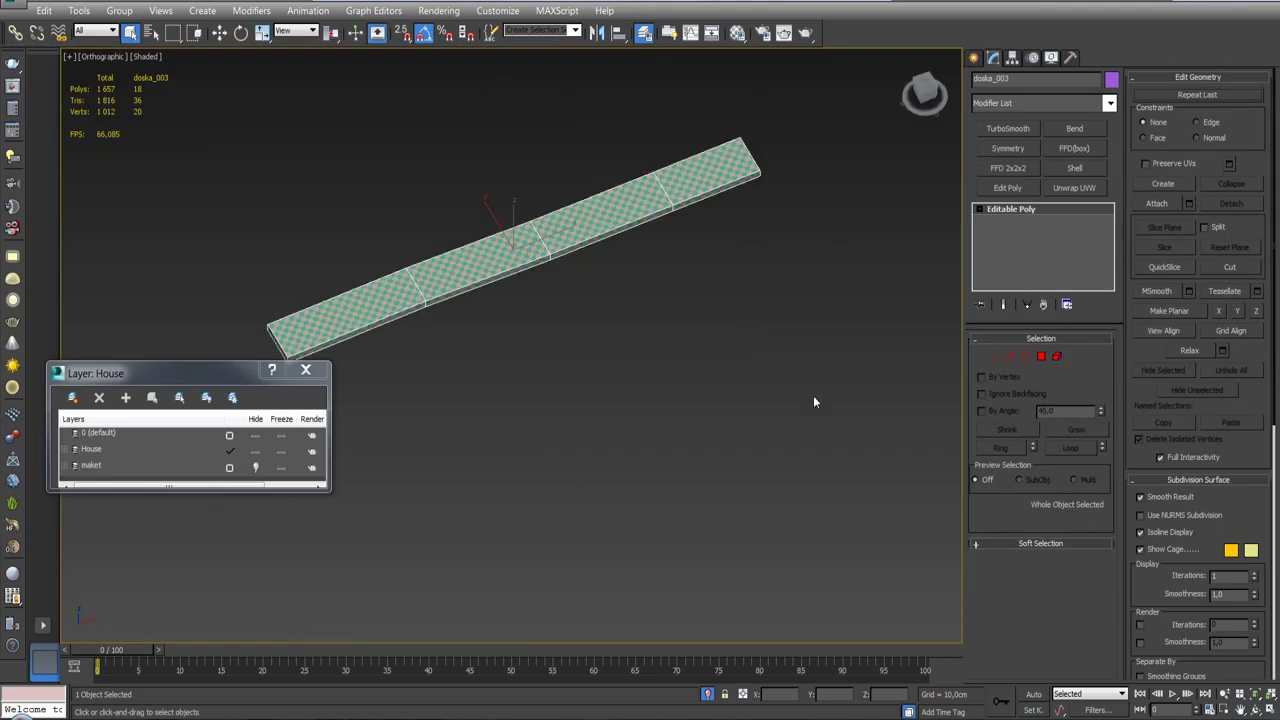
Step: Orbit around the log house and turn on the maket mockup layer
{"action": "middle_click_drag", "start_coordinate": [748, 308], "coordinate": [657, 251], "text": "alt"}
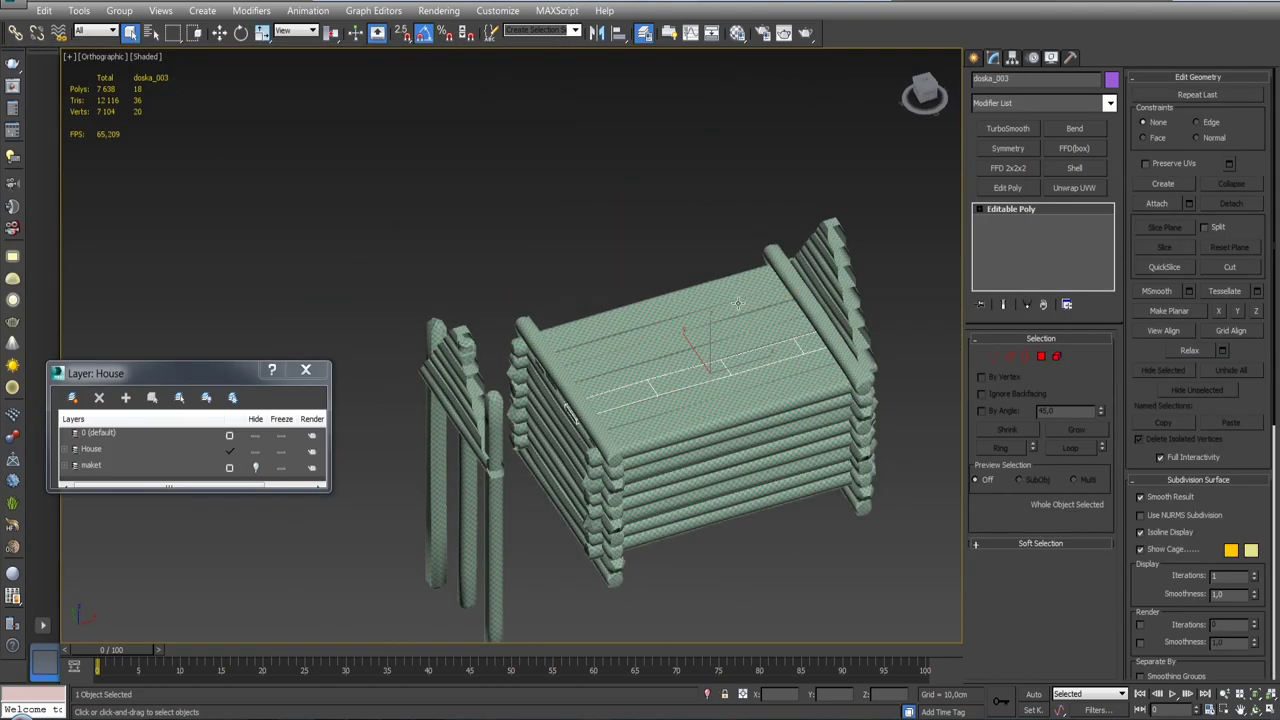
{"action": "middle_click_drag", "start_coordinate": [648, 310], "coordinate": [600, 280], "text": "alt"}
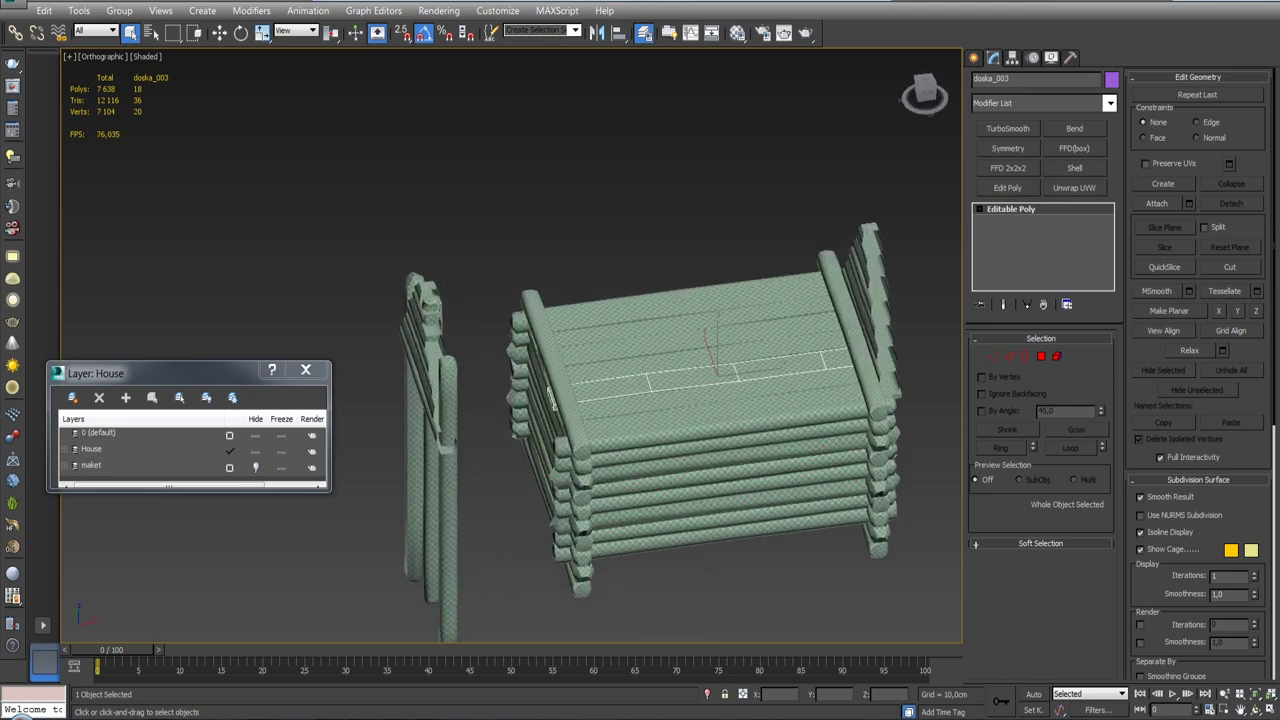
{"action": "middle_click_drag", "start_coordinate": [497, 378], "coordinate": [704, 572], "text": "alt"}
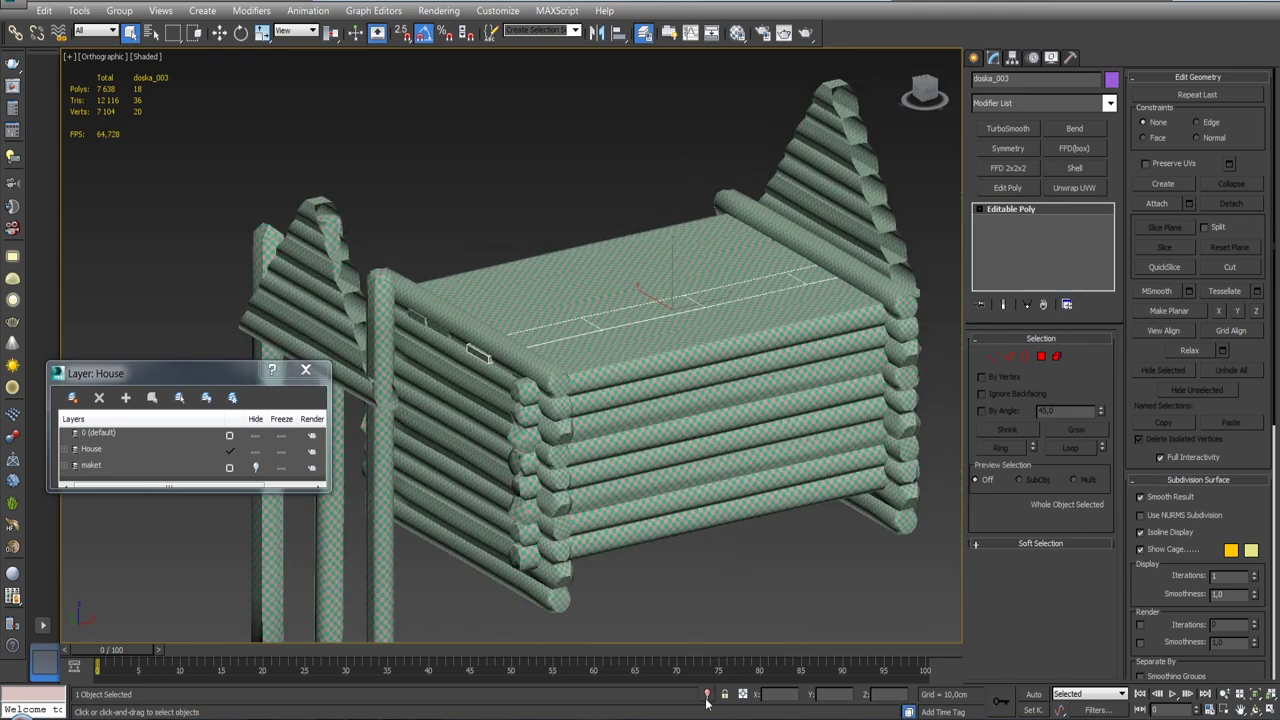
{"action": "left_click", "coordinate": [256, 468]}
{"action": "middle_click_drag", "start_coordinate": [698, 454], "coordinate": [432, 262], "text": "alt"}
{"action": "mouse_move", "coordinate": [660, 420]}
{"action": "middle_mouse_down", "text": "alt"}
{"action": "mouse_move", "coordinate": [698, 436]}
{"action": "mouse_move", "coordinate": [695, 458]}
{"action": "mouse_move", "coordinate": [743, 436]}
{"action": "mouse_move", "coordinate": [690, 458]}
{"action": "middle_mouse_up", "text": "alt"}
Step: Inspect the cabin against the mockup from the right side, then hide the maket layer
{"action": "scroll", "coordinate": [715, 448], "scroll_direction": "up", "scroll_amount": 2}
{"action": "scroll", "coordinate": [670, 467], "scroll_direction": "up", "scroll_amount": 2}
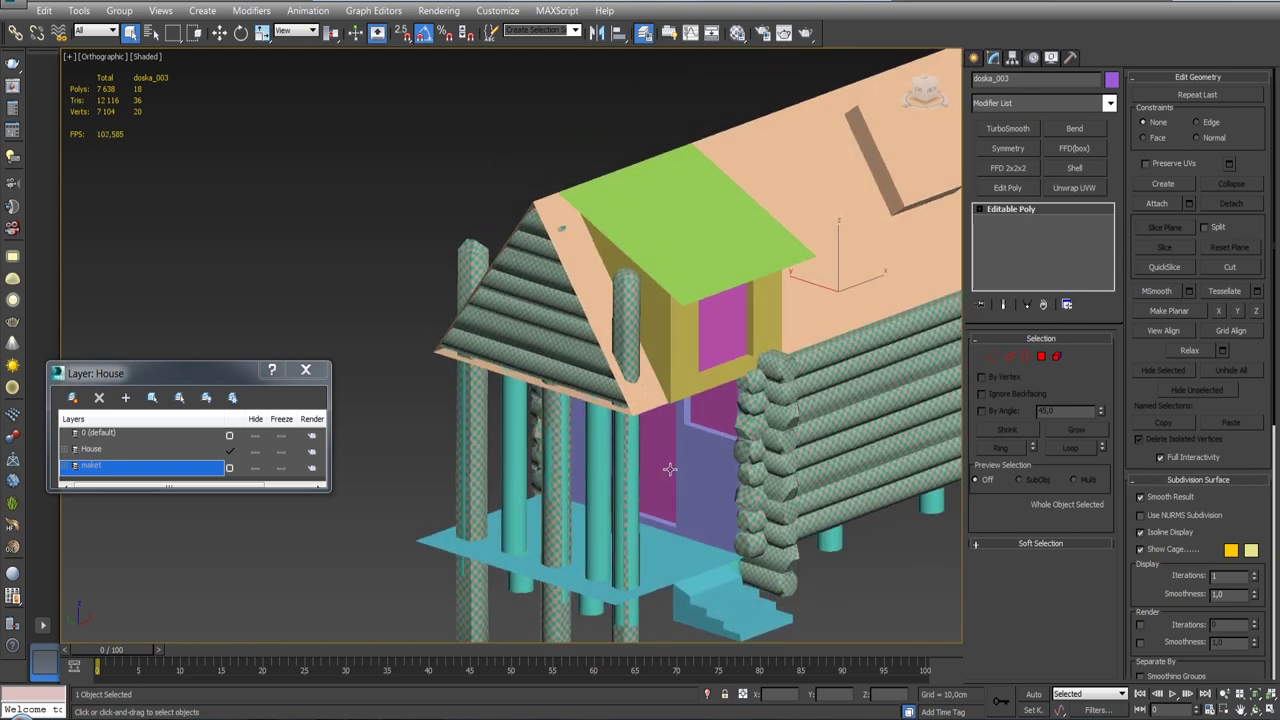
{"action": "scroll", "coordinate": [683, 457], "scroll_direction": "down", "scroll_amount": 3}
{"action": "mouse_move", "coordinate": [256, 477]}
{"action": "middle_mouse_down", "text": "alt"}
{"action": "mouse_move", "coordinate": [384, 435]}
{"action": "mouse_move", "coordinate": [676, 531]}
{"action": "middle_mouse_up", "text": "alt"}
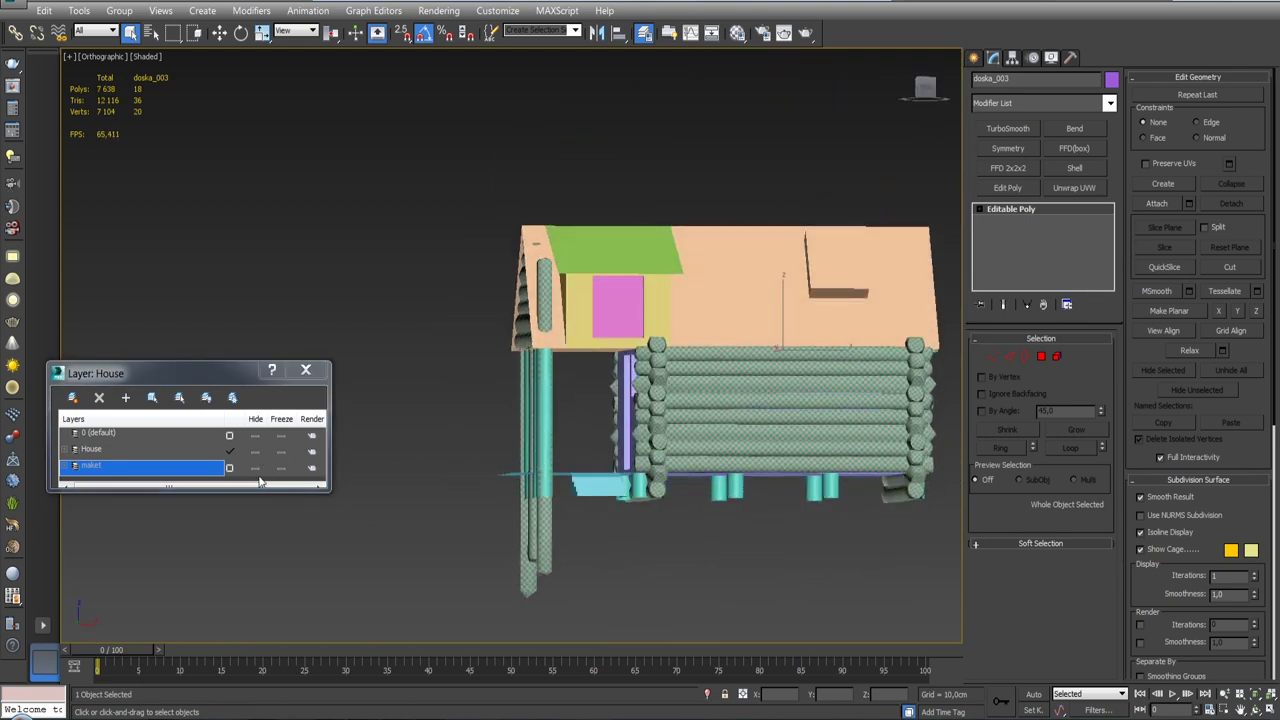
{"action": "left_click", "coordinate": [256, 467]}
{"action": "scroll", "coordinate": [700, 368], "scroll_direction": "up", "scroll_amount": 2}
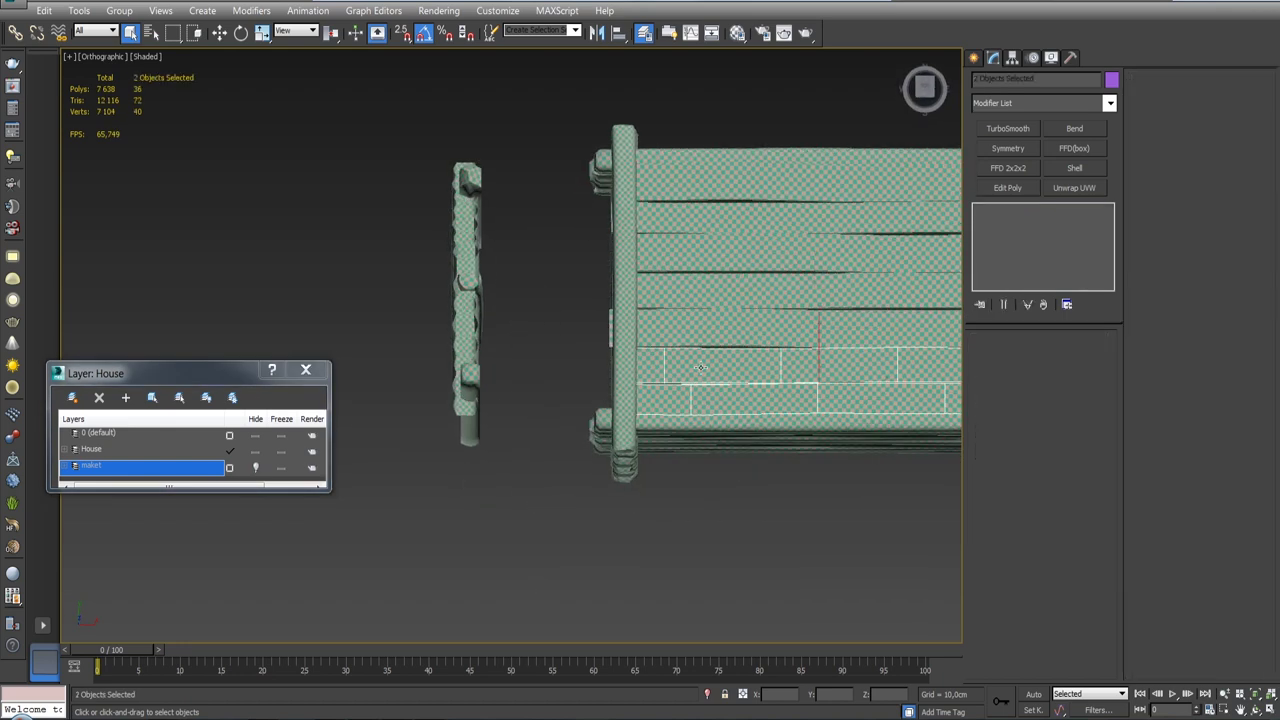
Step: Make a rotated copy of the log wall and slide the deck planks right against it
{"action": "middle_click_drag", "start_coordinate": [700, 368], "coordinate": [719, 248], "text": "alt"}
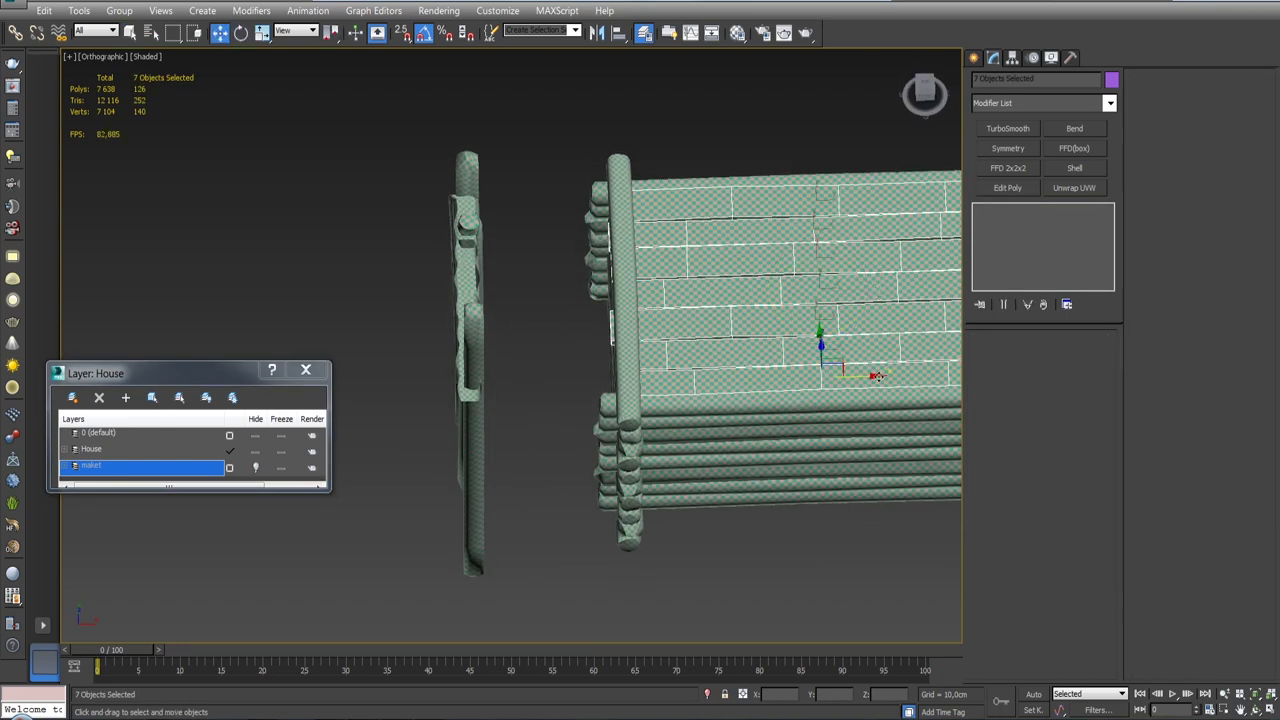
{"action": "left_click_drag", "start_coordinate": [879, 376], "coordinate": [720, 440], "text": "shift"}
{"action": "left_click", "coordinate": [643, 429]}
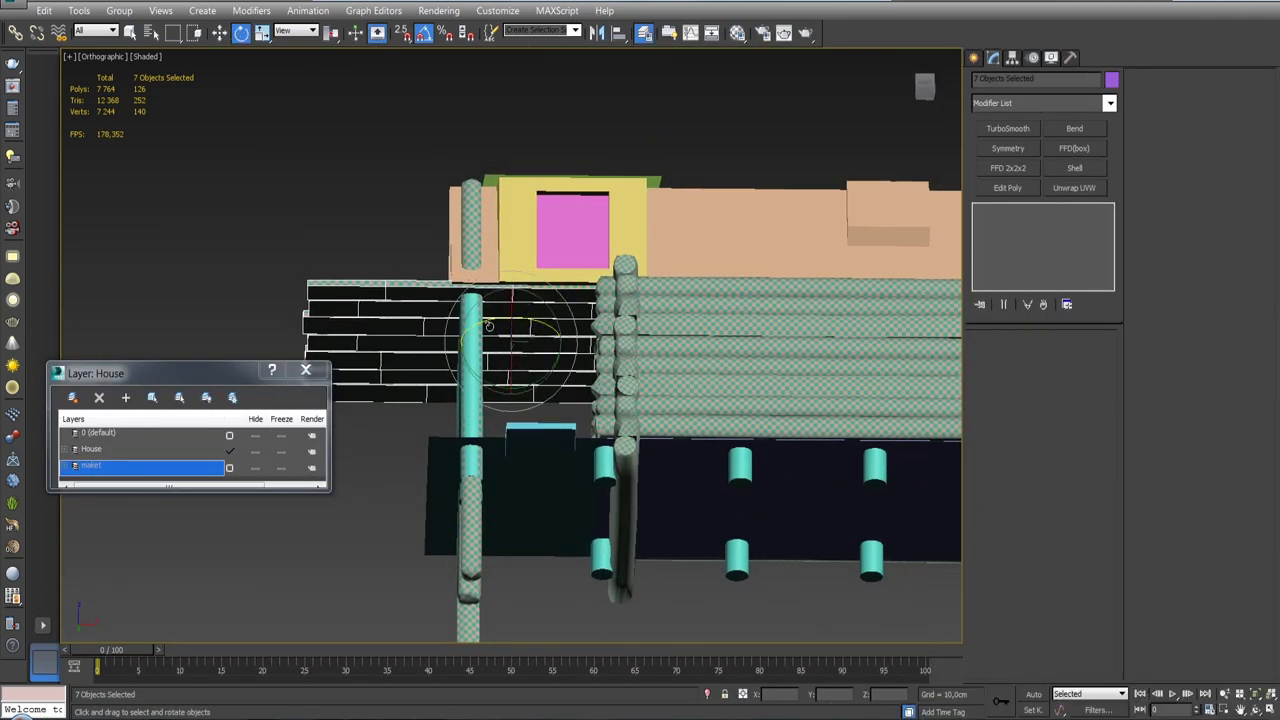
{"action": "left_click_drag", "start_coordinate": [563, 290], "coordinate": [703, 297]}
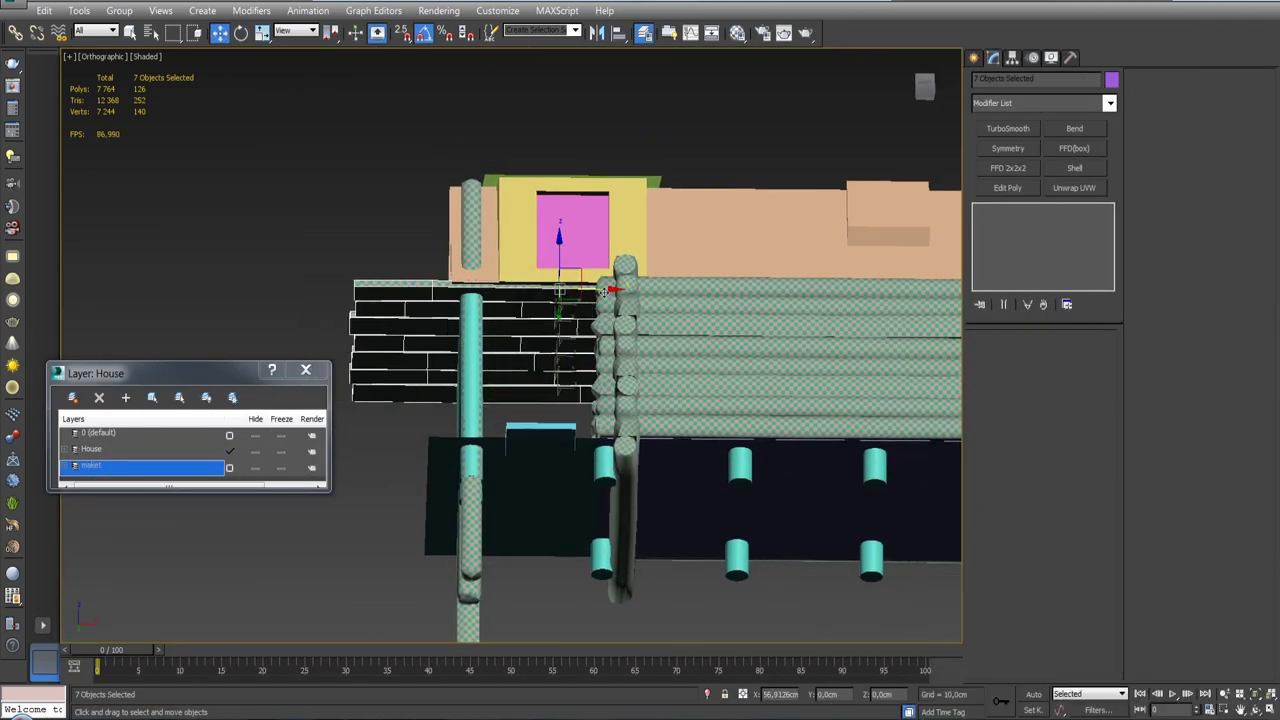
{"action": "mouse_move", "coordinate": [632, 313]}
{"action": "middle_mouse_down", "text": "alt"}
{"action": "mouse_move", "coordinate": [527, 323]}
{"action": "mouse_move", "coordinate": [533, 350]}
{"action": "middle_mouse_up", "text": "alt"}
{"action": "middle_click_drag", "start_coordinate": [626, 354], "coordinate": [561, 300], "text": "alt"}
Step: Group the selected planks as Group004 and check the group in isolation
{"action": "left_click", "coordinate": [119, 10]}
{"action": "left_click", "coordinate": [137, 80]}
{"action": "left_click", "coordinate": [655, 389]}
{"action": "mouse_move", "coordinate": [660, 392]}
{"action": "middle_mouse_down", "text": "alt"}
{"action": "mouse_move", "coordinate": [600, 380]}
{"action": "mouse_move", "coordinate": [693, 372]}
{"action": "mouse_move", "coordinate": [656, 420]}
{"action": "middle_mouse_up", "text": "alt"}
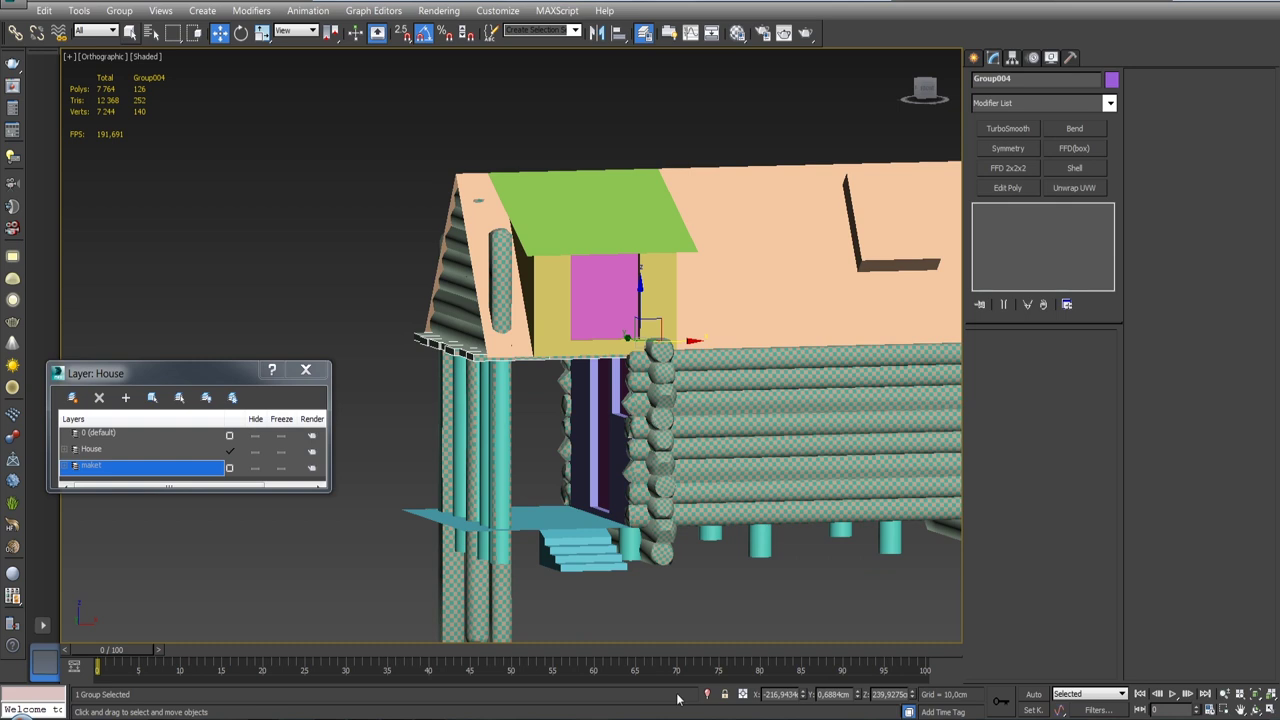
{"action": "left_click", "coordinate": [709, 695]}
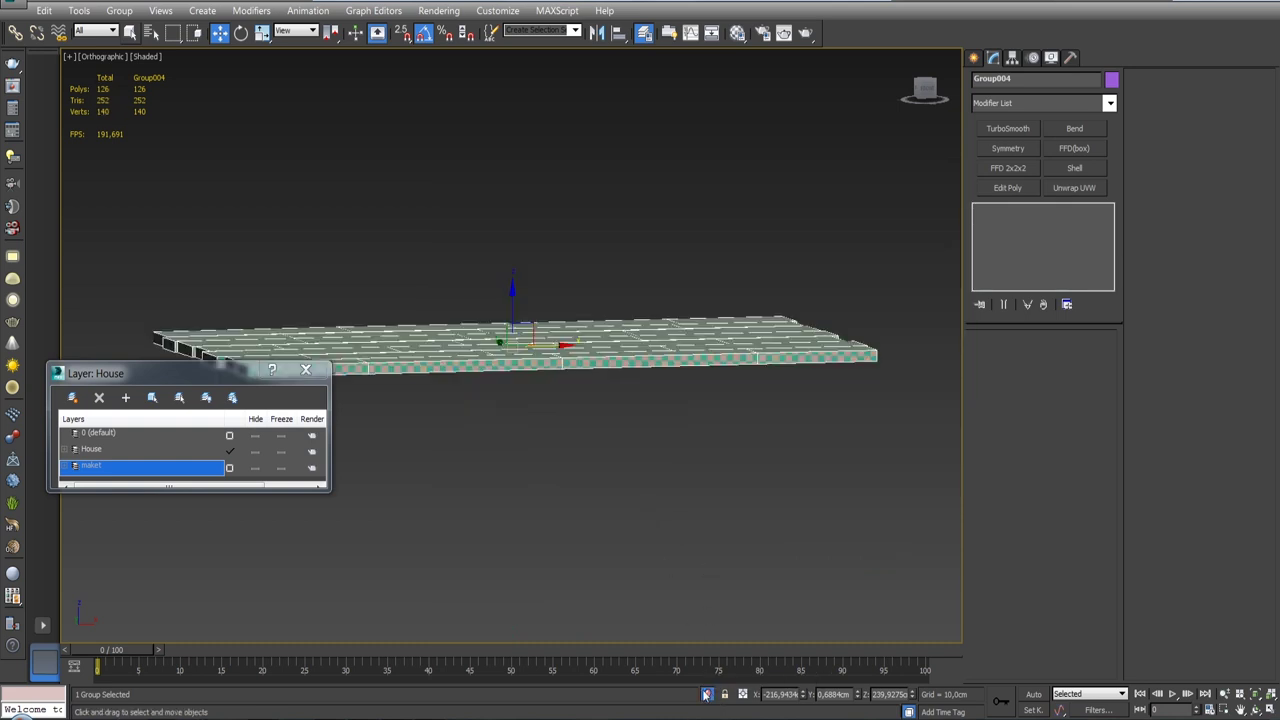
{"action": "mouse_move", "coordinate": [639, 492]}
{"action": "middle_mouse_down", "text": "alt"}
{"action": "mouse_move", "coordinate": [613, 557]}
{"action": "mouse_move", "coordinate": [720, 657]}
{"action": "middle_mouse_up", "text": "alt"}
{"action": "left_click", "coordinate": [708, 695]}
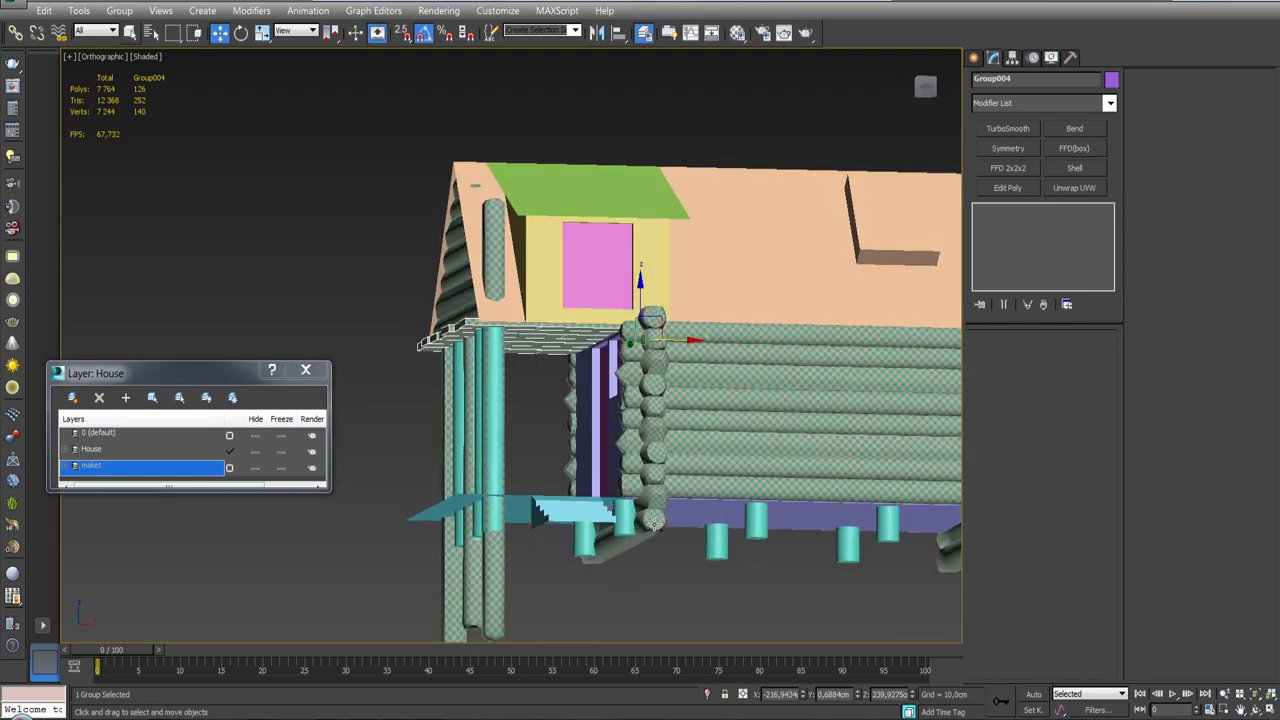
Step: Switch to the Front view in wireframe and zoom to frame the model
{"action": "key", "text": "f"}
{"action": "scroll", "coordinate": [680, 523], "scroll_direction": "down", "scroll_amount": 5}
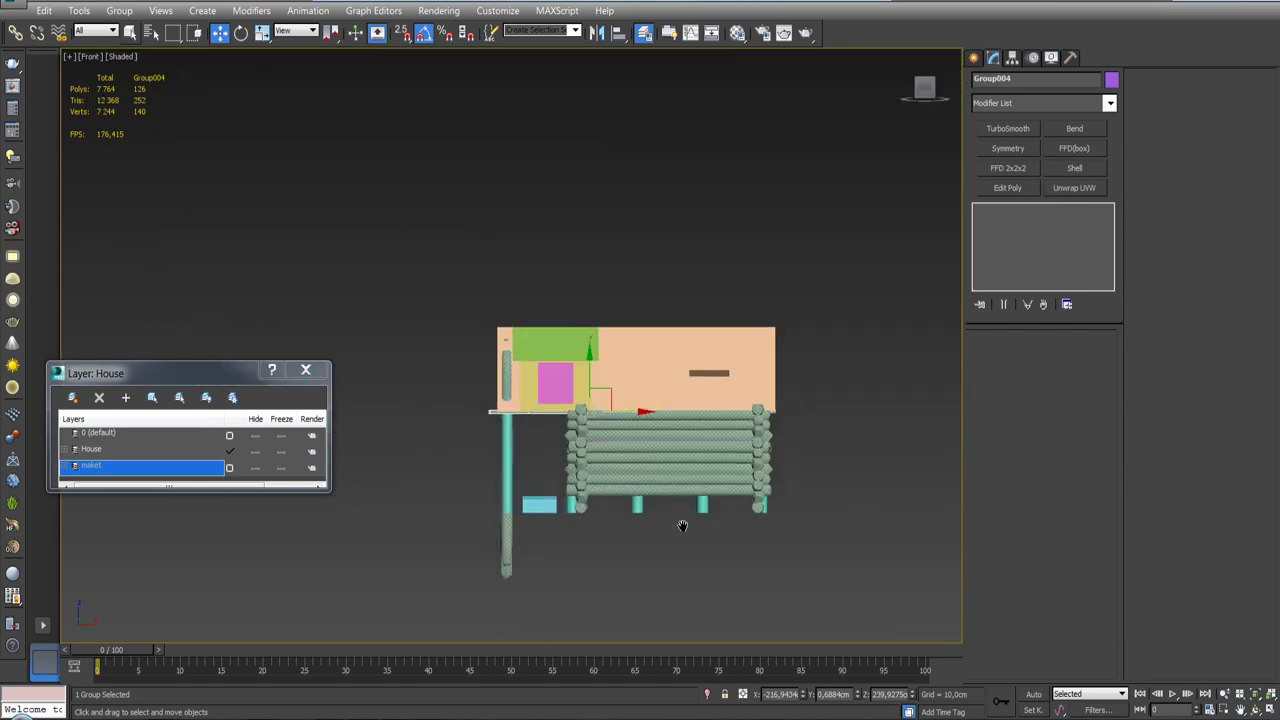
{"action": "scroll", "coordinate": [590, 412], "scroll_direction": "up", "scroll_amount": 5}
{"action": "key", "text": "F3"}
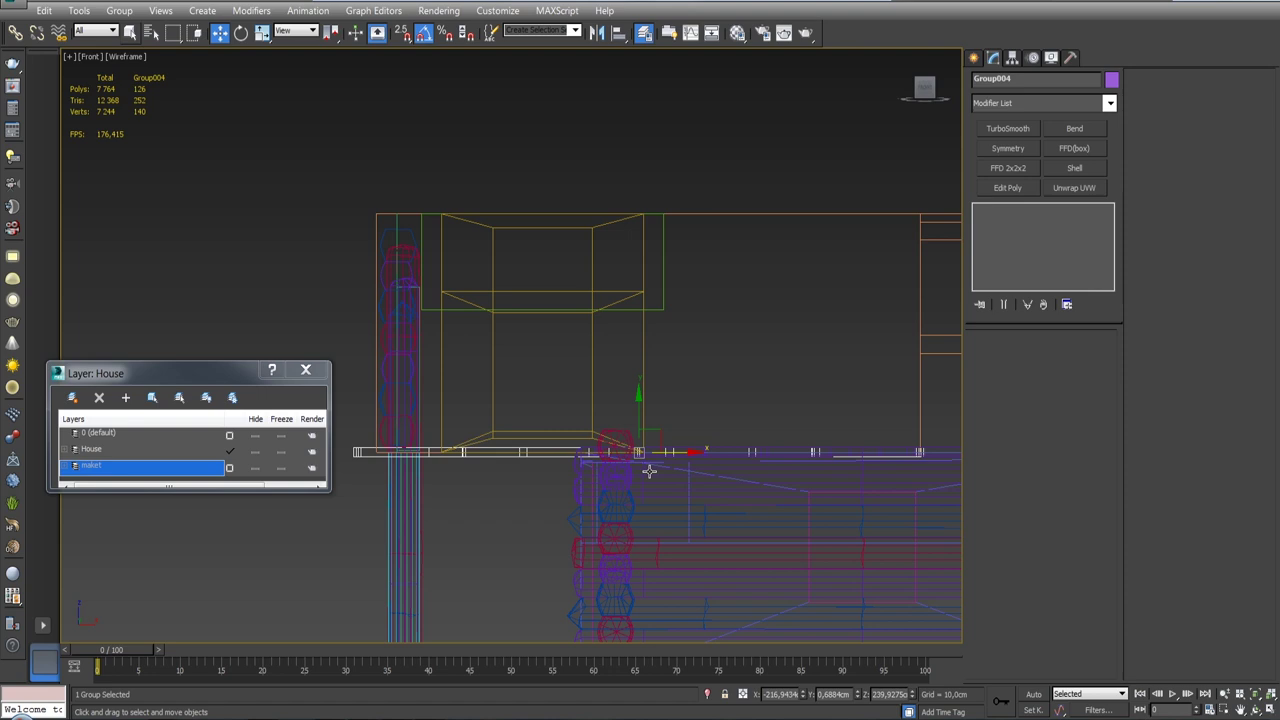
{"action": "scroll", "coordinate": [649, 471], "scroll_direction": "up", "scroll_amount": 1}
{"action": "scroll", "coordinate": [640, 460], "scroll_direction": "up", "scroll_amount": 1}
{"action": "scroll", "coordinate": [630, 440], "scroll_direction": "up", "scroll_amount": 1}
{"action": "scroll", "coordinate": [620, 425], "scroll_direction": "up", "scroll_amount": 1}
{"action": "scroll", "coordinate": [617, 420], "scroll_direction": "down", "scroll_amount": 2}
{"action": "scroll", "coordinate": [700, 375], "scroll_direction": "down", "scroll_amount": 1}
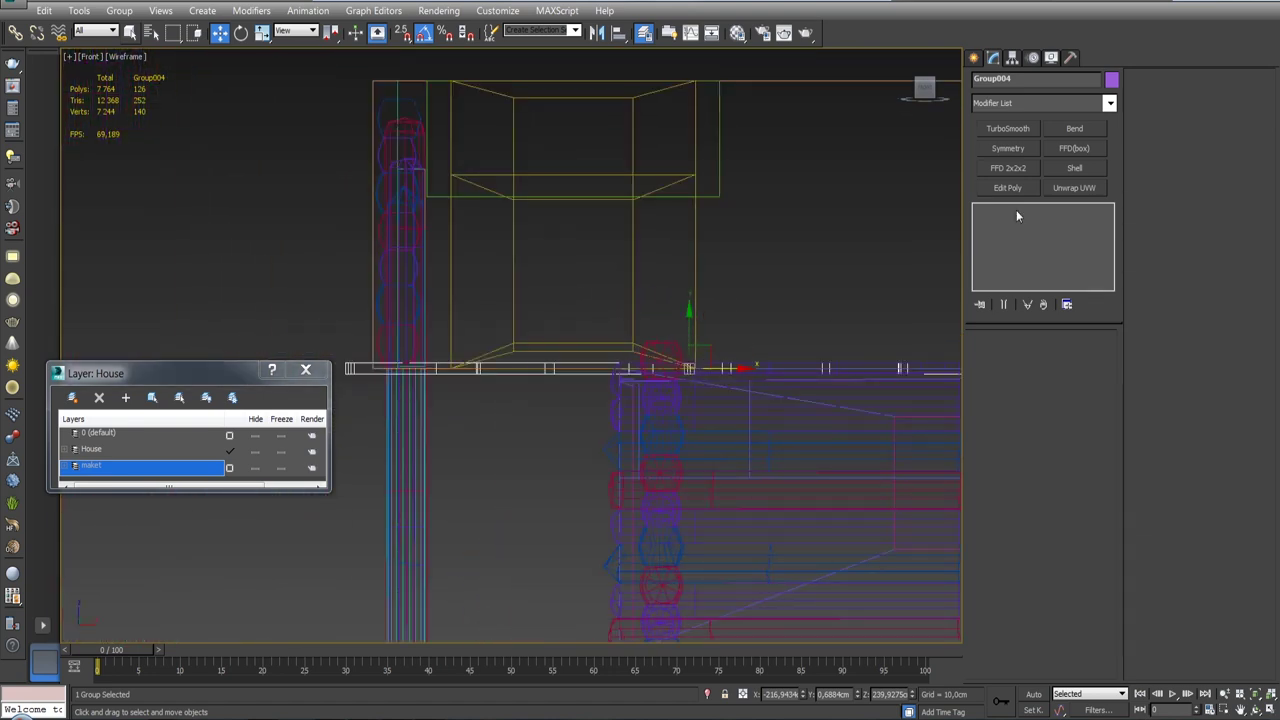
Step: Reselect the Group004 plank group and apply a Slice modifier from the Modifier List
{"action": "left_click", "coordinate": [472, 448]}
{"action": "left_click", "coordinate": [351, 366]}
{"action": "left_click", "coordinate": [1108, 105]}
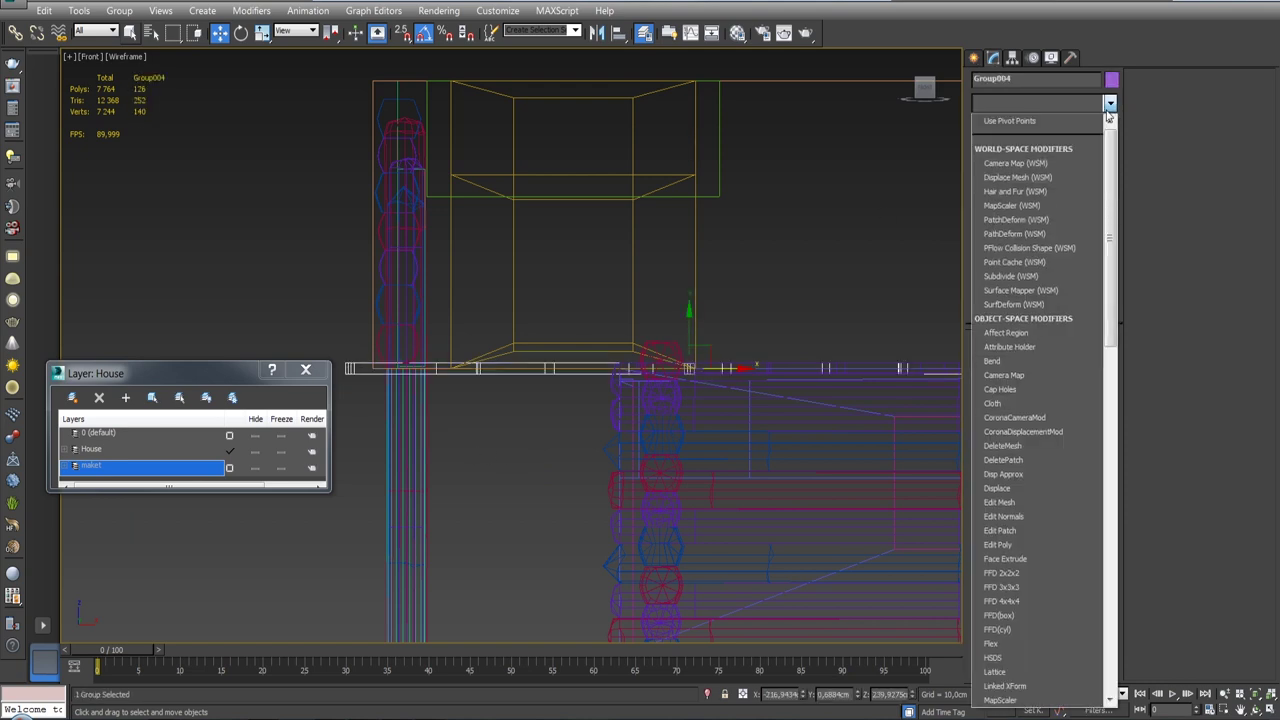
{"action": "scroll", "coordinate": [1043, 507], "scroll_direction": "down", "scroll_amount": 3}
{"action": "scroll", "coordinate": [1043, 507], "scroll_direction": "down", "scroll_amount": 3}
{"action": "scroll", "coordinate": [1043, 507], "scroll_direction": "down", "scroll_amount": 3}
{"action": "scroll", "coordinate": [1043, 507], "scroll_direction": "down", "scroll_amount": 1}
{"action": "scroll", "coordinate": [1043, 507], "scroll_direction": "down", "scroll_amount": 3}
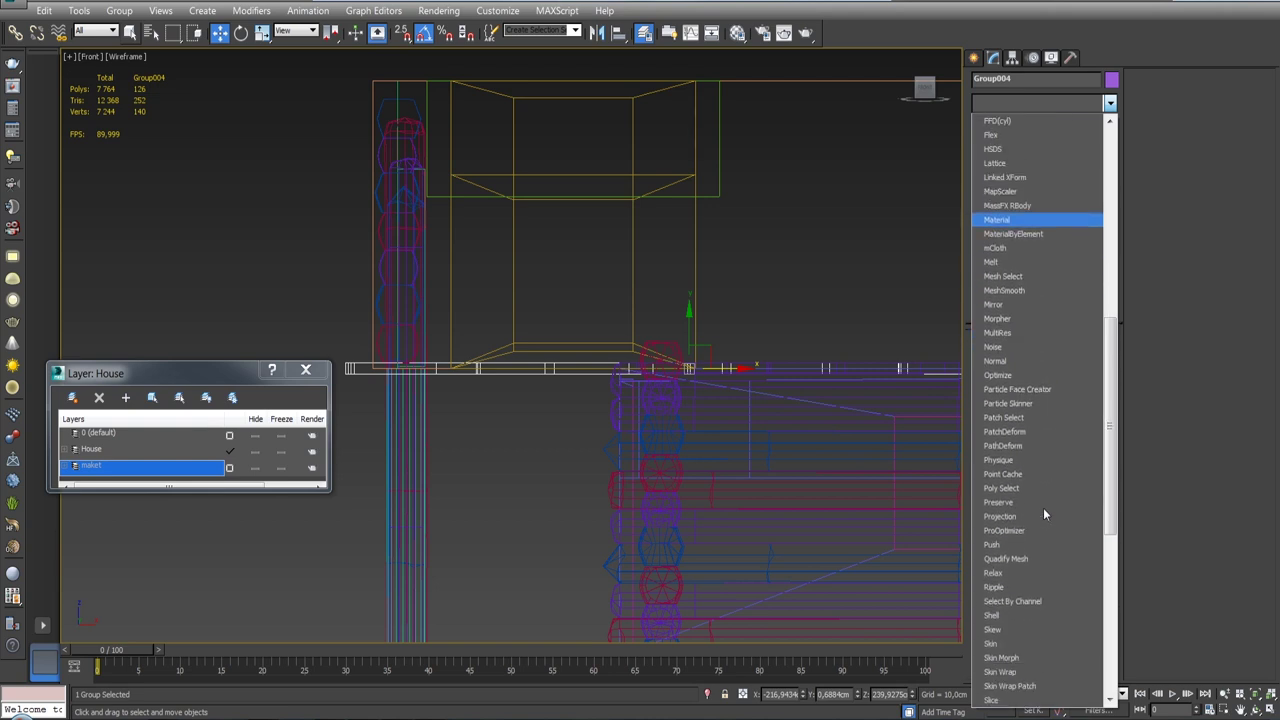
{"action": "scroll", "coordinate": [1043, 507], "scroll_direction": "down", "scroll_amount": 2}
{"action": "scroll", "coordinate": [1043, 507], "scroll_direction": "down", "scroll_amount": 2}
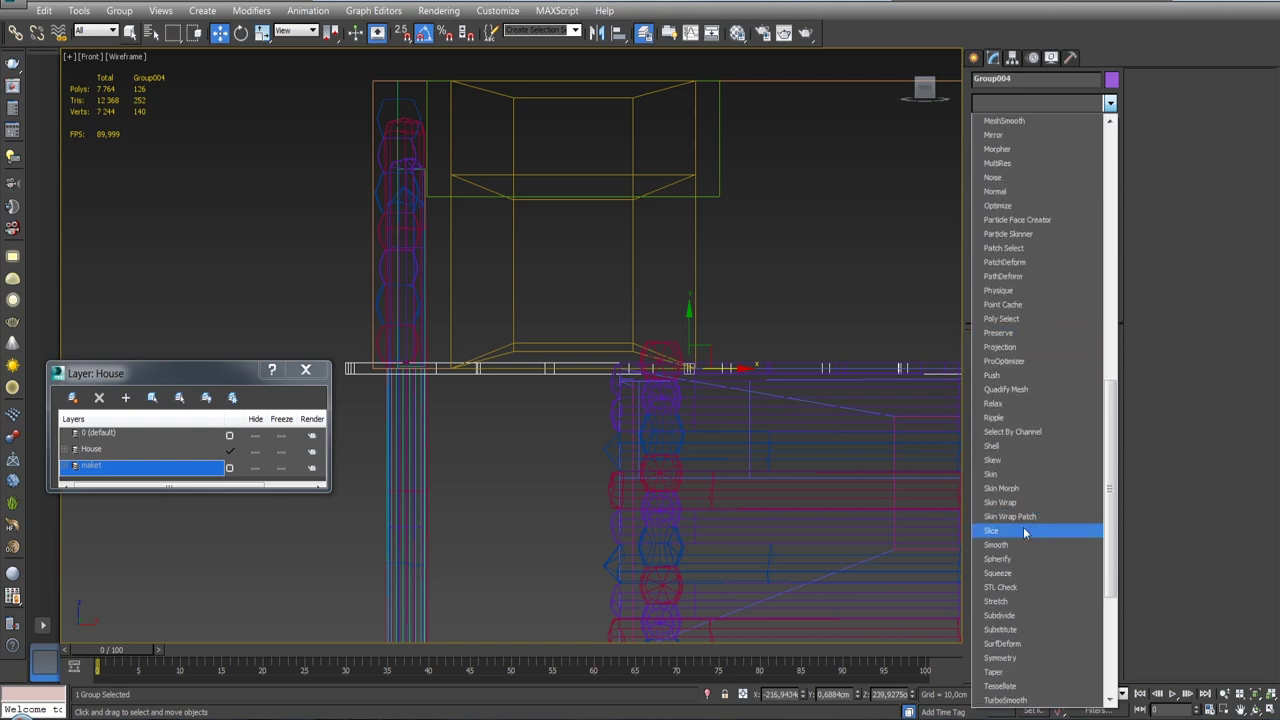
{"action": "left_click", "coordinate": [1023, 529]}
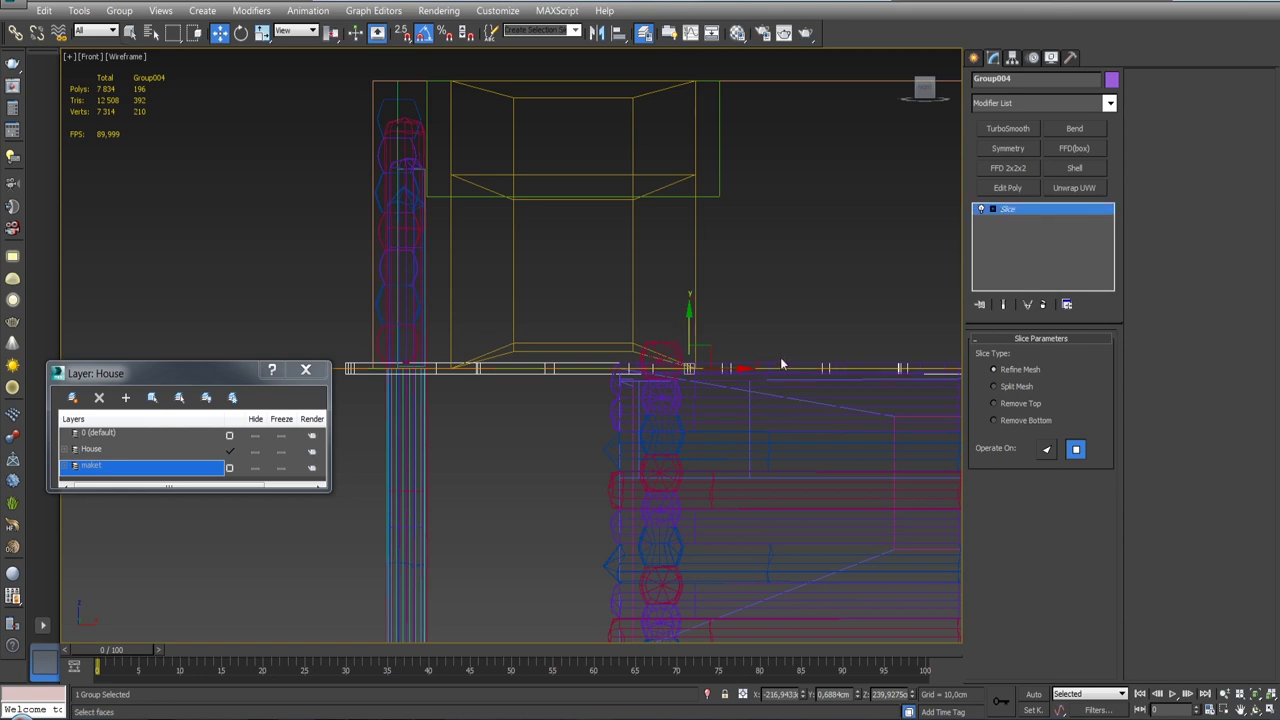
Step: Rotate the slice plane 90° upright and move it left onto the corner log post
{"action": "key", "text": "e"}
{"action": "left_click_drag", "start_coordinate": [734, 350], "coordinate": [674, 241]}
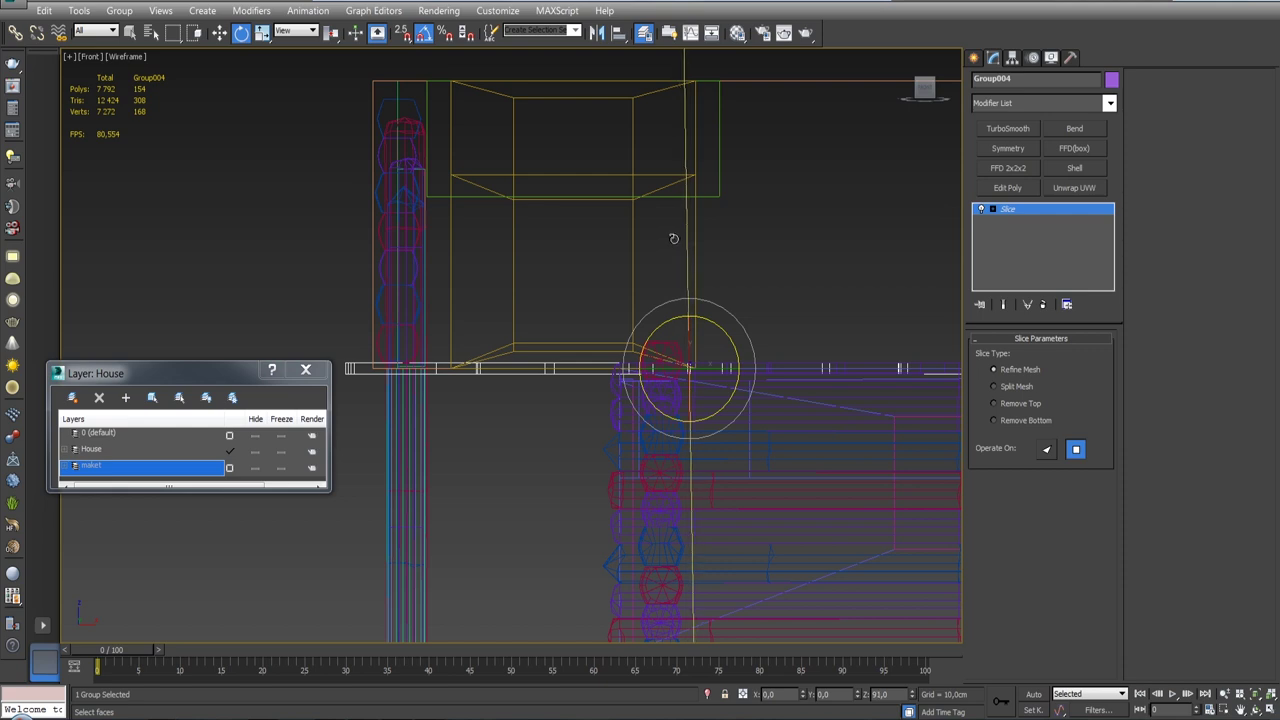
{"action": "key", "text": "w"}
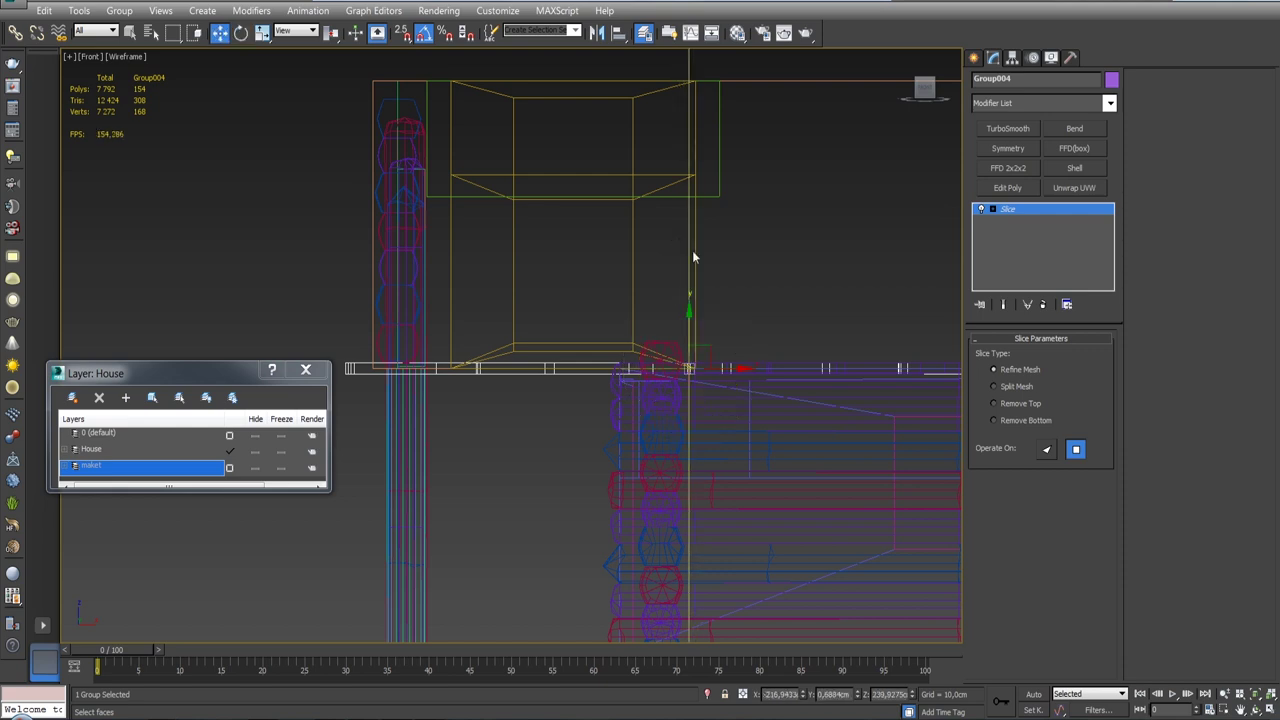
{"action": "left_click_drag", "start_coordinate": [731, 367], "coordinate": [690, 369]}
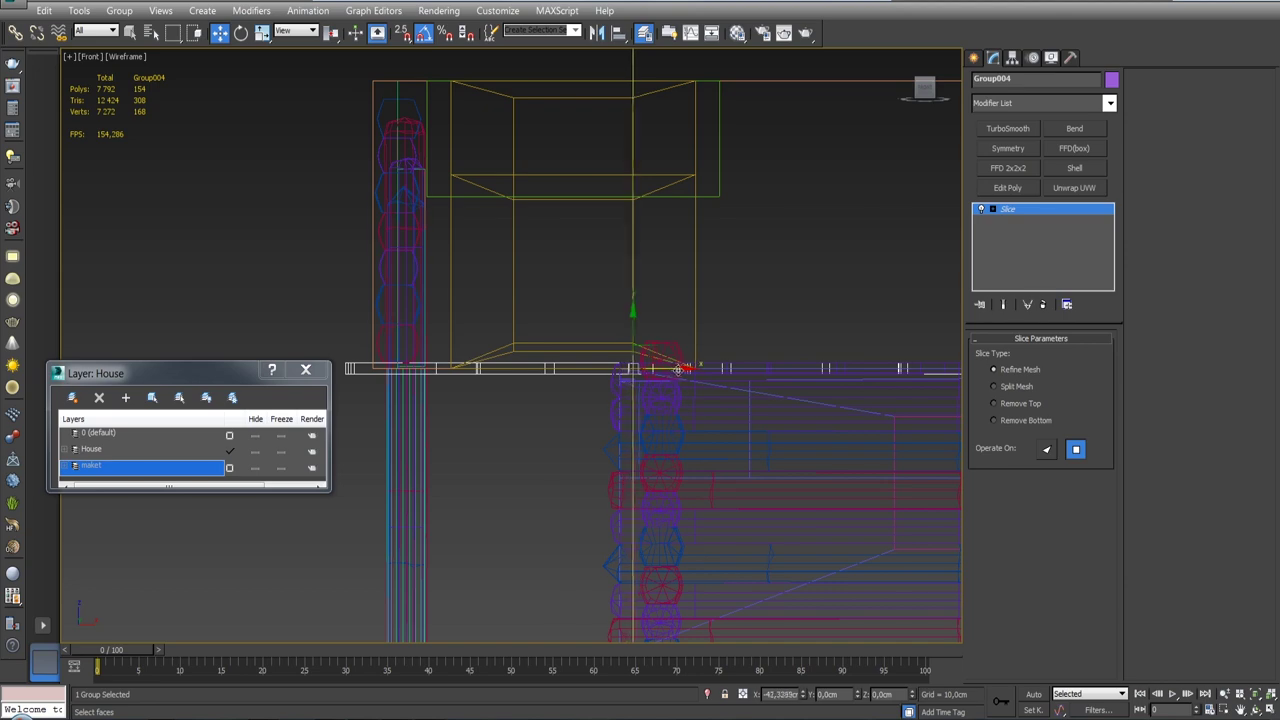
Step: Orbit to an oblique view of the whole model and return to shaded display
{"action": "scroll", "coordinate": [664, 405], "scroll_direction": "up", "scroll_amount": 5}
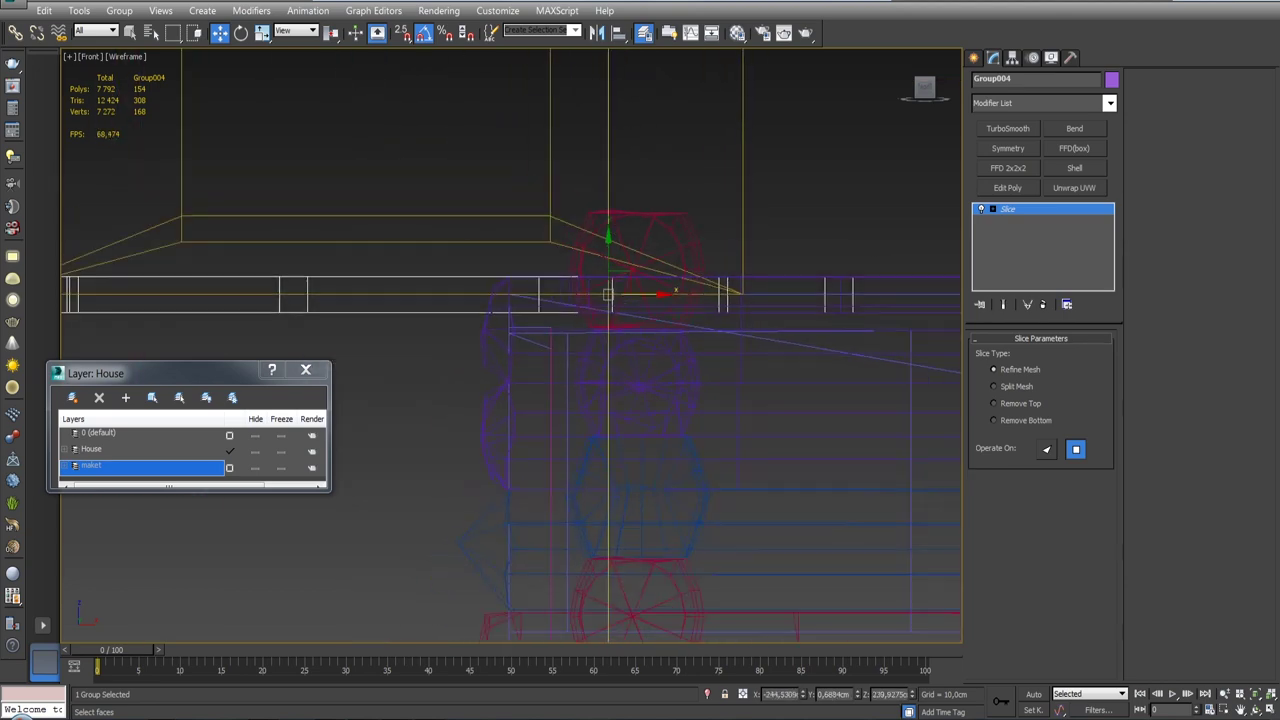
{"action": "scroll", "coordinate": [674, 414], "scroll_direction": "down", "scroll_amount": 2}
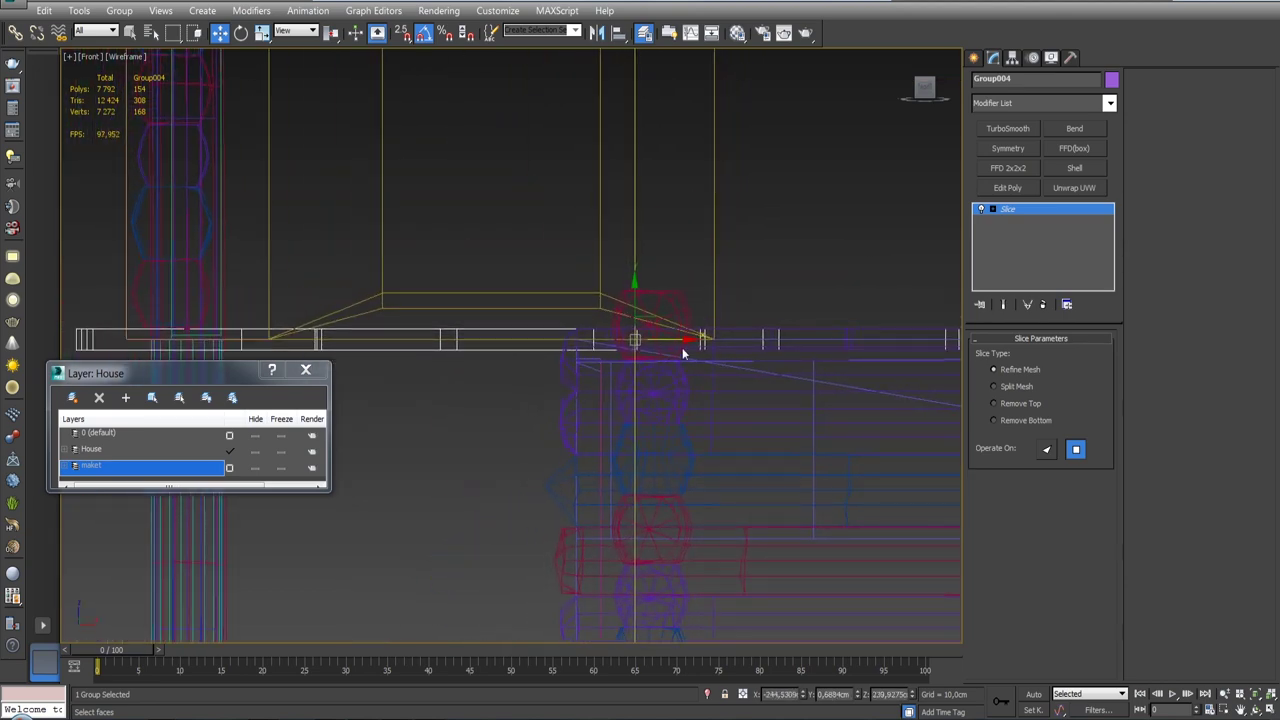
{"action": "middle_click_drag", "start_coordinate": [682, 347], "coordinate": [704, 402], "text": "alt"}
{"action": "scroll", "coordinate": [704, 402], "scroll_direction": "down", "scroll_amount": 5}
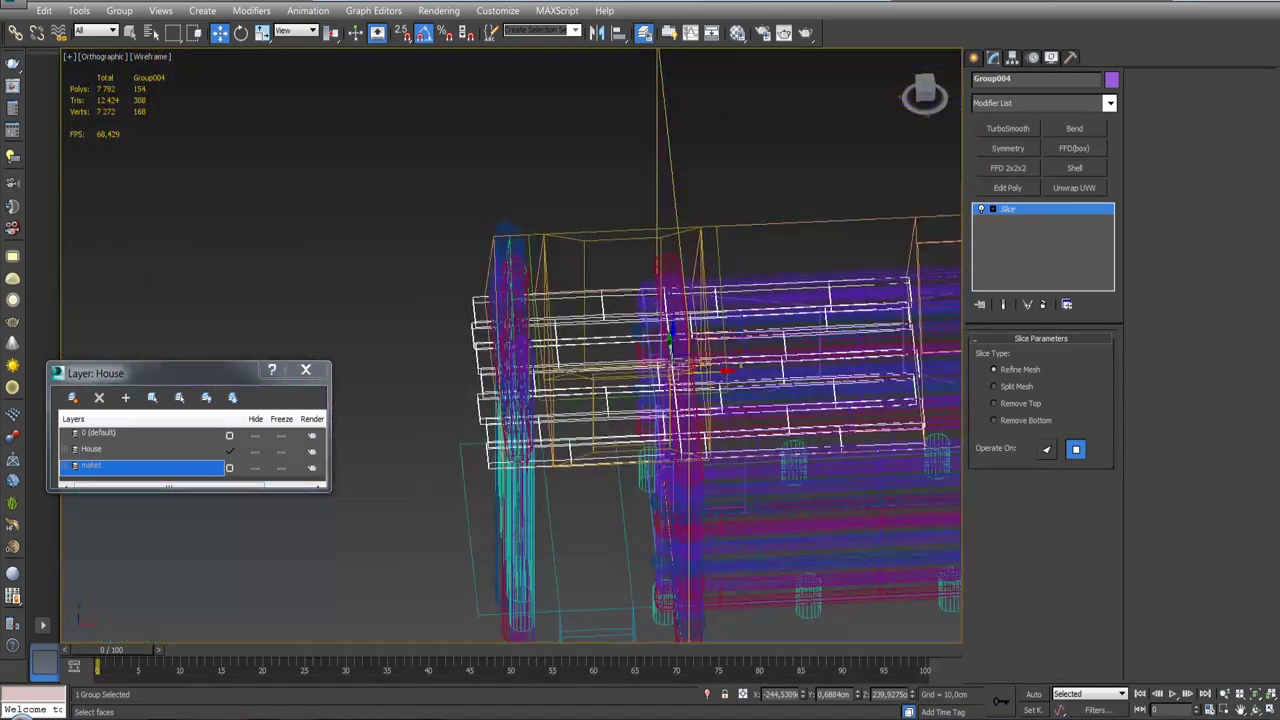
{"action": "middle_click_drag", "start_coordinate": [857, 395], "coordinate": [688, 385], "text": "alt"}
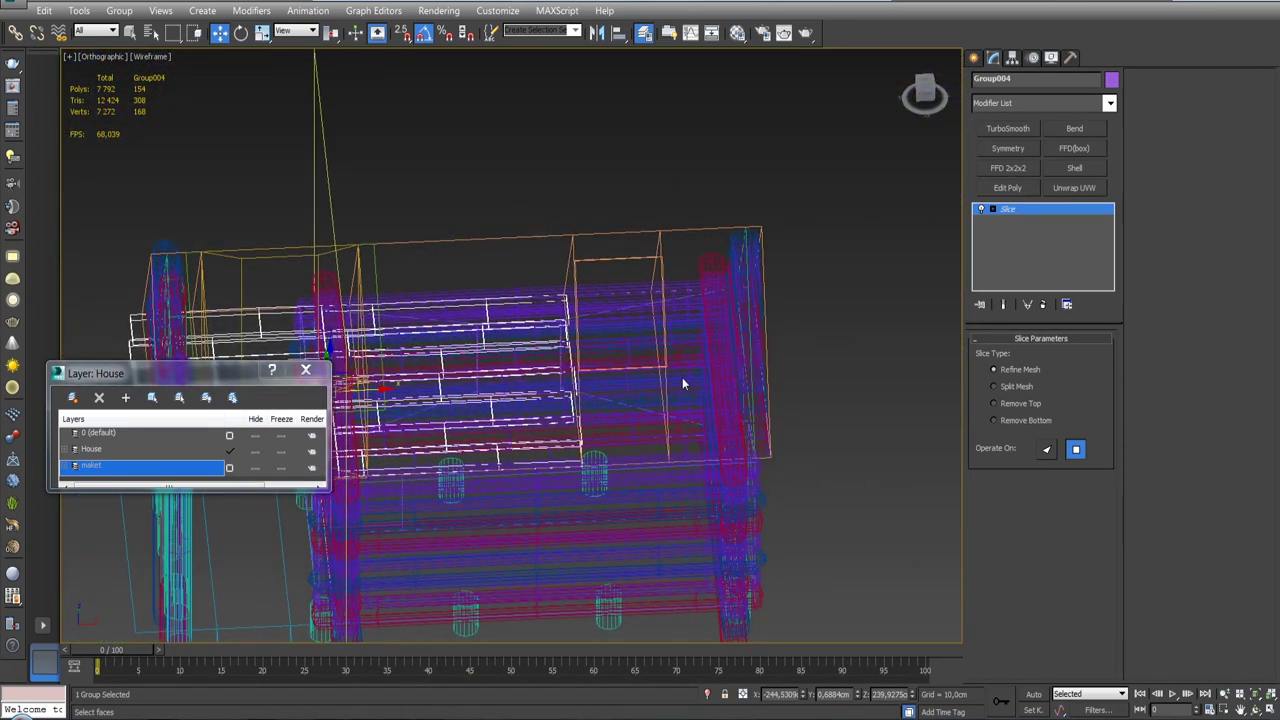
{"action": "key", "text": "F3"}
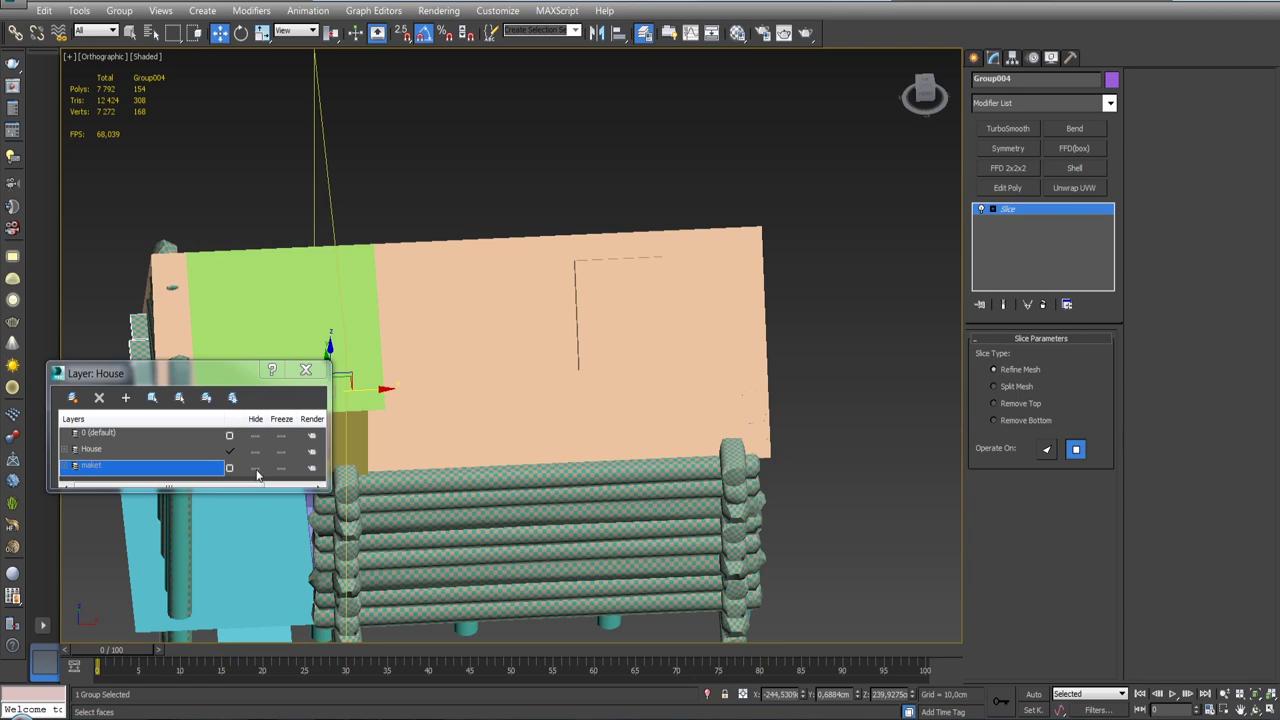
Step: Hide the maket layer and bring the plank deck into a frontal view
{"action": "left_click", "coordinate": [257, 470]}
{"action": "middle_click_drag", "start_coordinate": [447, 437], "coordinate": [746, 348], "text": "alt"}
{"action": "mouse_move", "coordinate": [776, 273]}
{"action": "middle_mouse_down", "text": "alt"}
{"action": "mouse_move", "coordinate": [770, 371]}
{"action": "mouse_move", "coordinate": [726, 325]}
{"action": "mouse_move", "coordinate": [736, 293]}
{"action": "mouse_move", "coordinate": [735, 313]}
{"action": "middle_mouse_up", "text": "alt"}
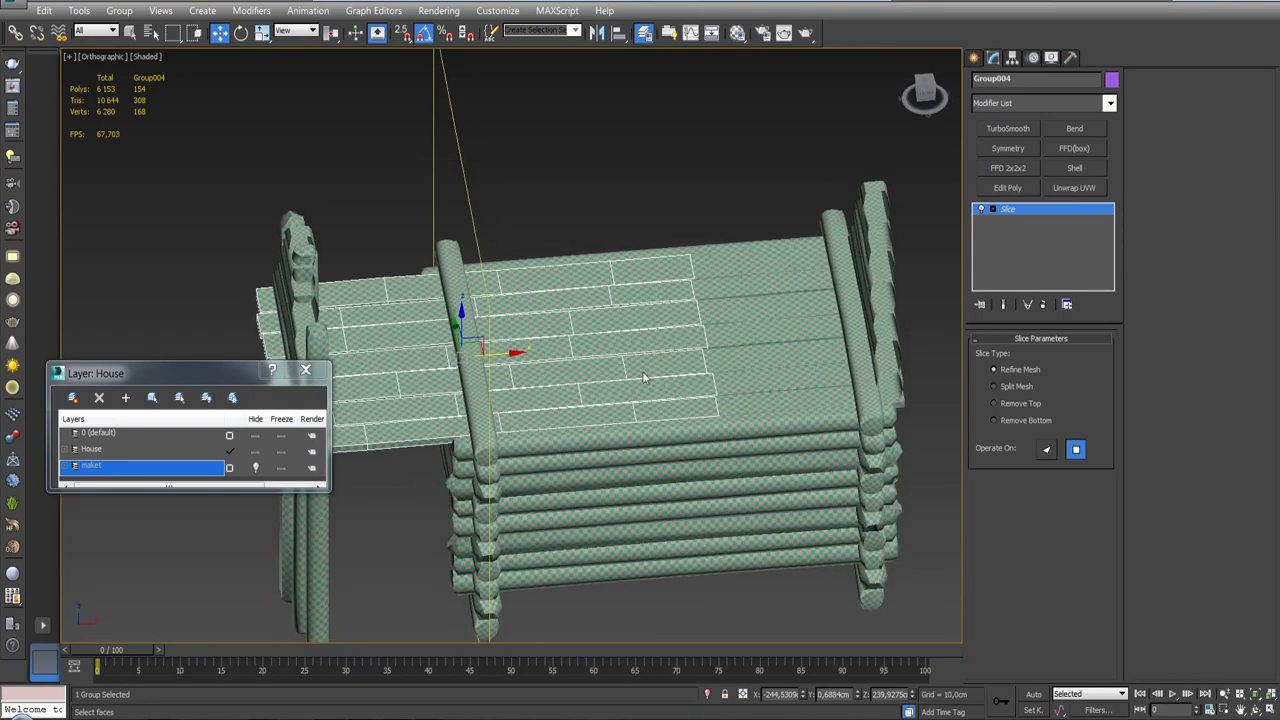
{"action": "scroll", "coordinate": [549, 416], "scroll_direction": "up", "scroll_amount": 4}
{"action": "scroll", "coordinate": [623, 385], "scroll_direction": "down", "scroll_amount": 2}
{"action": "scroll", "coordinate": [632, 426], "scroll_direction": "up", "scroll_amount": 3}
{"action": "scroll", "coordinate": [631, 380], "scroll_direction": "up", "scroll_amount": 3}
{"action": "scroll", "coordinate": [631, 335], "scroll_direction": "up", "scroll_amount": 2}
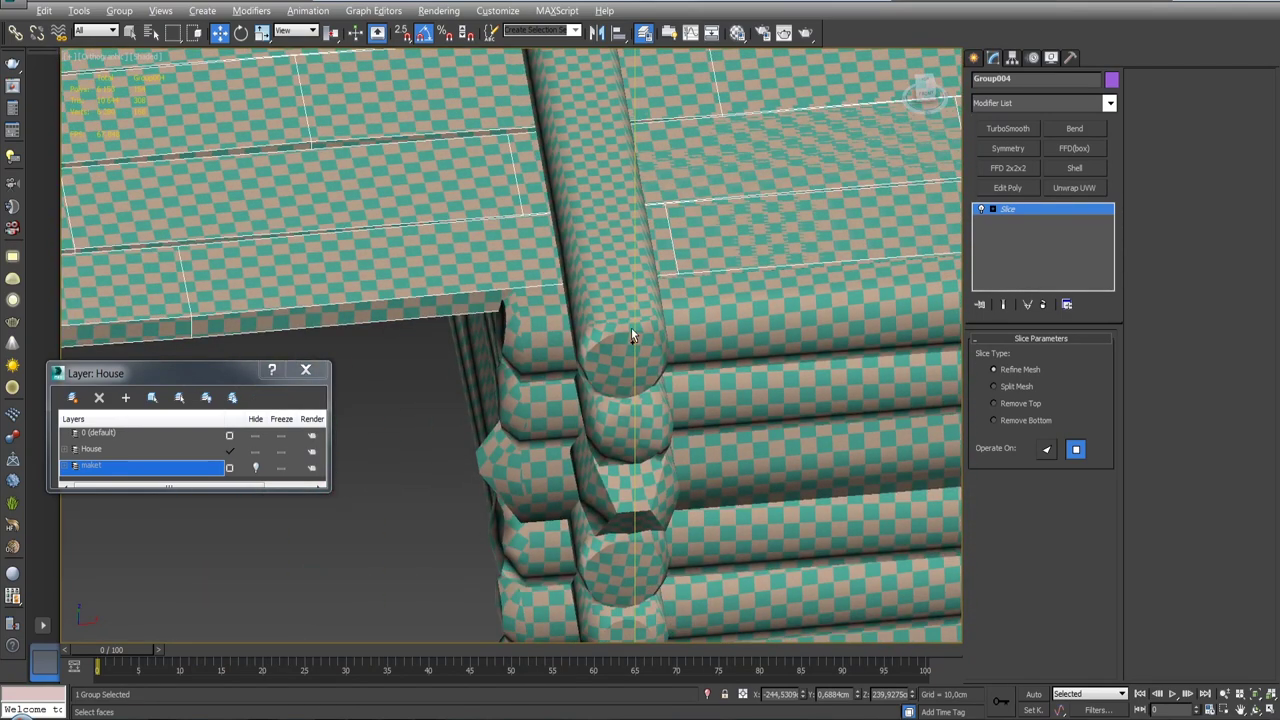
Step: Make the planks see-through and nudge the slice plane along X onto the corner post
{"action": "key", "text": "alt+x"}
{"action": "mouse_move", "coordinate": [697, 296]}
{"action": "middle_mouse_down", "text": "alt"}
{"action": "mouse_move", "coordinate": [707, 349]}
{"action": "mouse_move", "coordinate": [760, 352]}
{"action": "mouse_move", "coordinate": [625, 345]}
{"action": "middle_mouse_up", "text": "alt"}
{"action": "scroll", "coordinate": [628, 345], "scroll_direction": "down", "scroll_amount": 5}
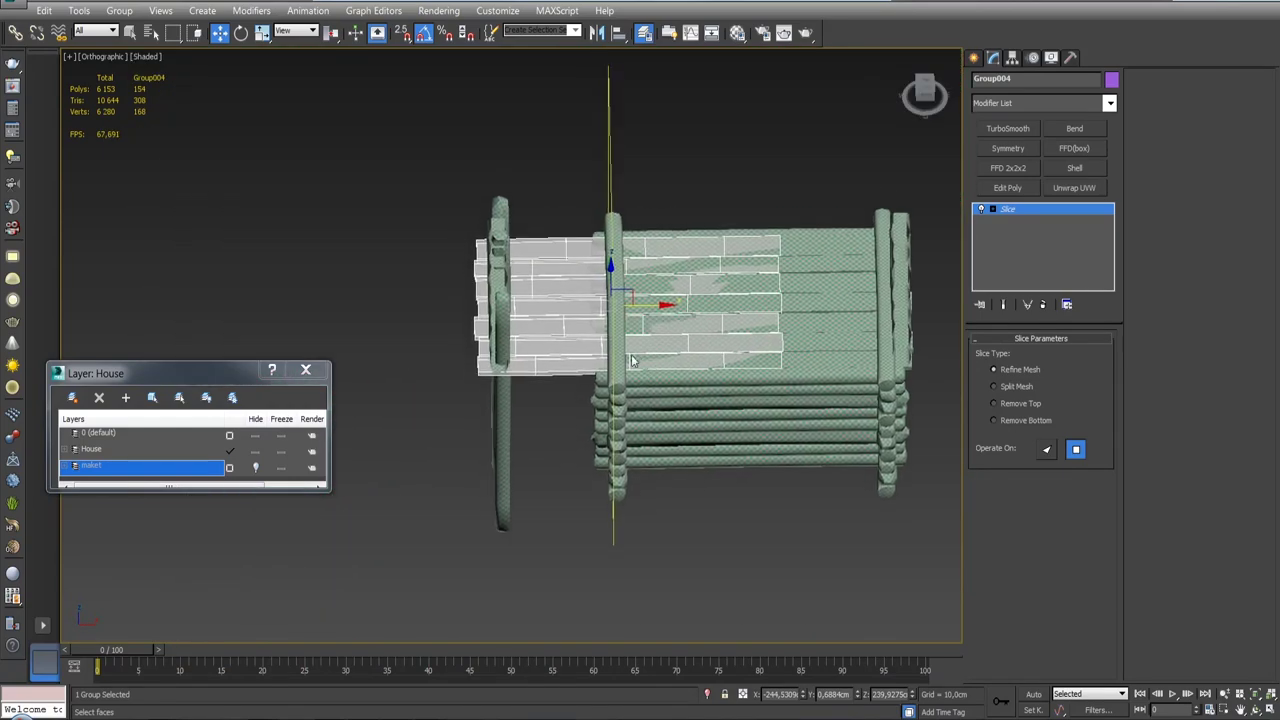
{"action": "scroll", "coordinate": [625, 345], "scroll_direction": "up", "scroll_amount": 5}
{"action": "left_click_drag", "start_coordinate": [633, 232], "coordinate": [630, 235]}
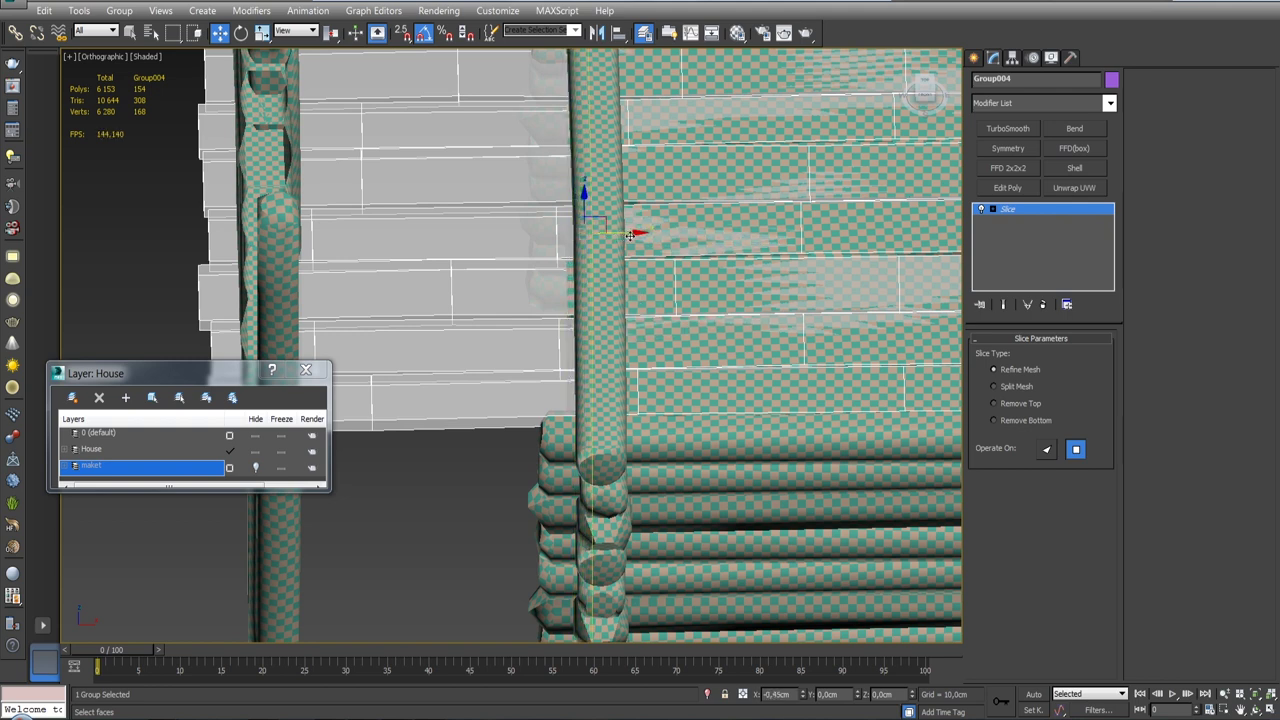
{"action": "left_click_drag", "start_coordinate": [631, 235], "coordinate": [624, 236]}
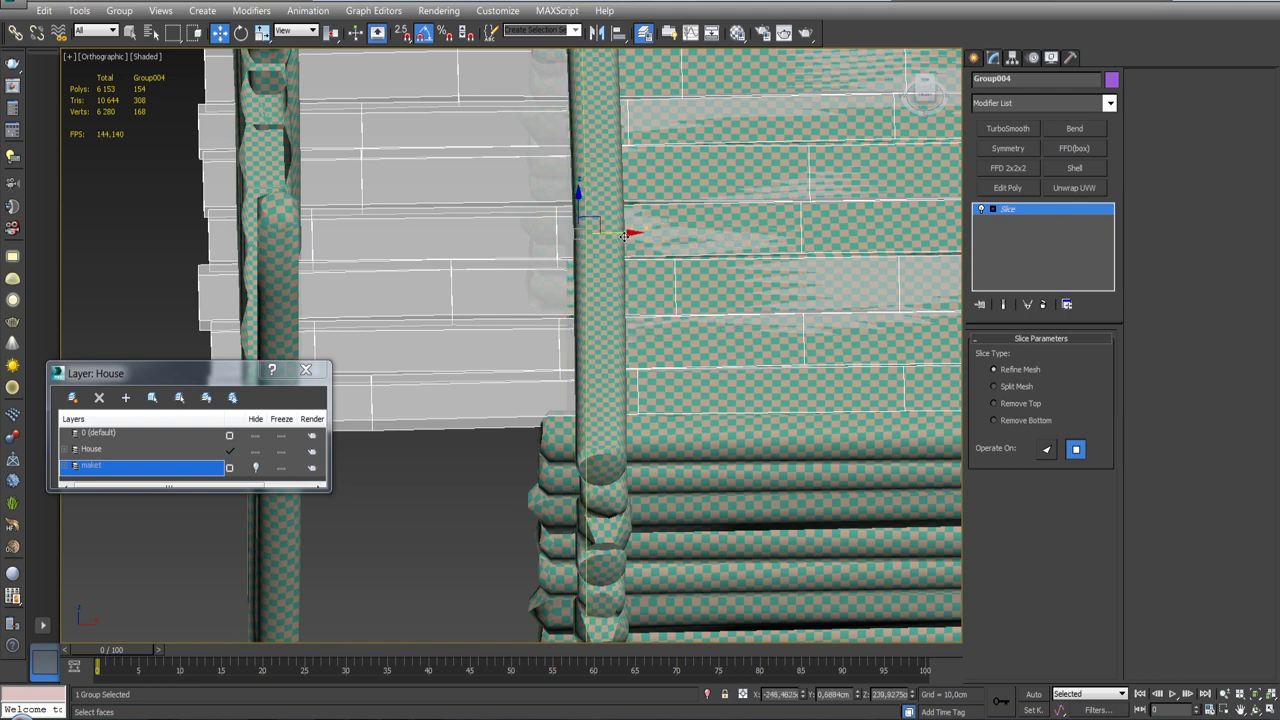
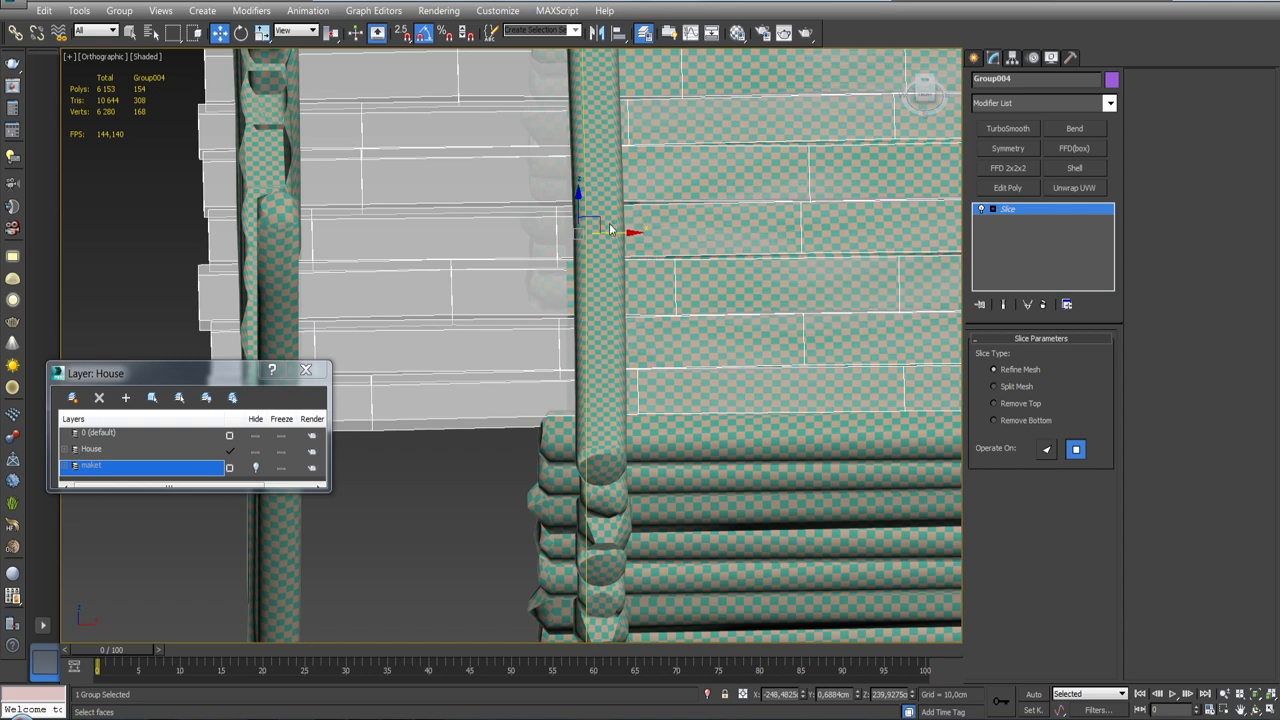
Step: Shift the Slice plane slightly along X and set Slice Type to Remove Bottom
{"action": "left_click_drag", "start_coordinate": [608, 230], "coordinate": [616, 232]}
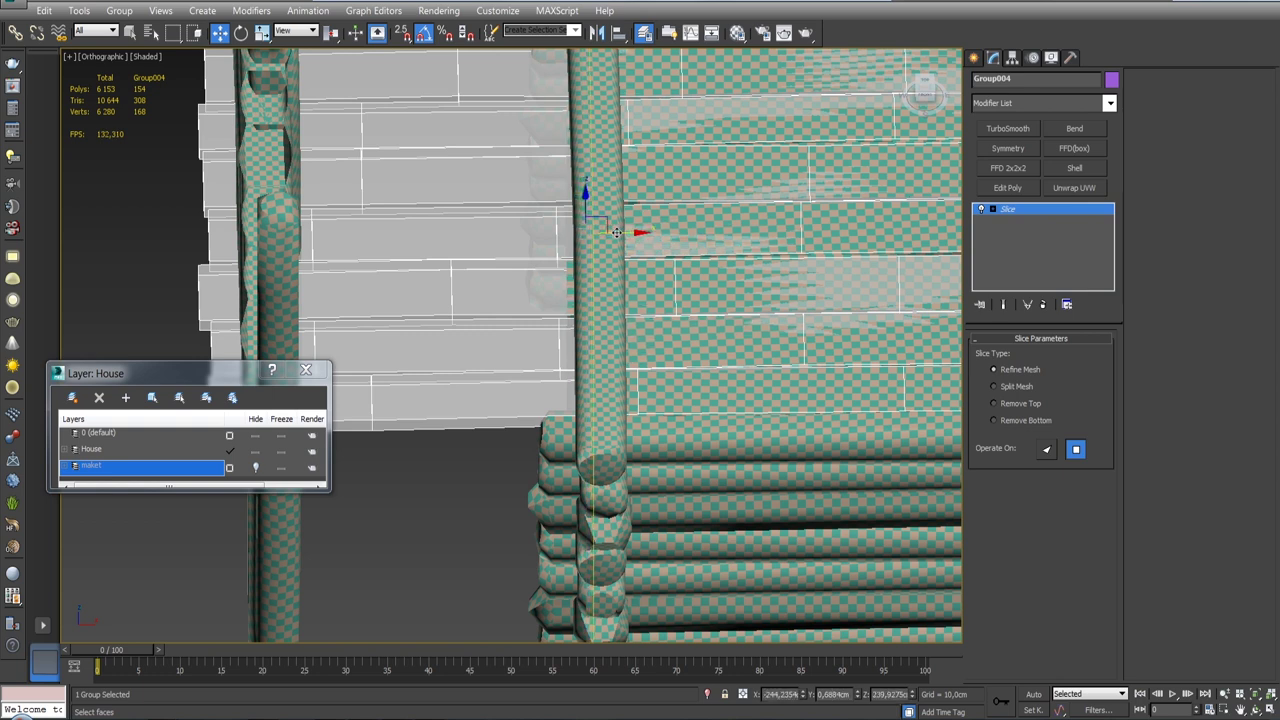
{"action": "left_click", "coordinate": [995, 403]}
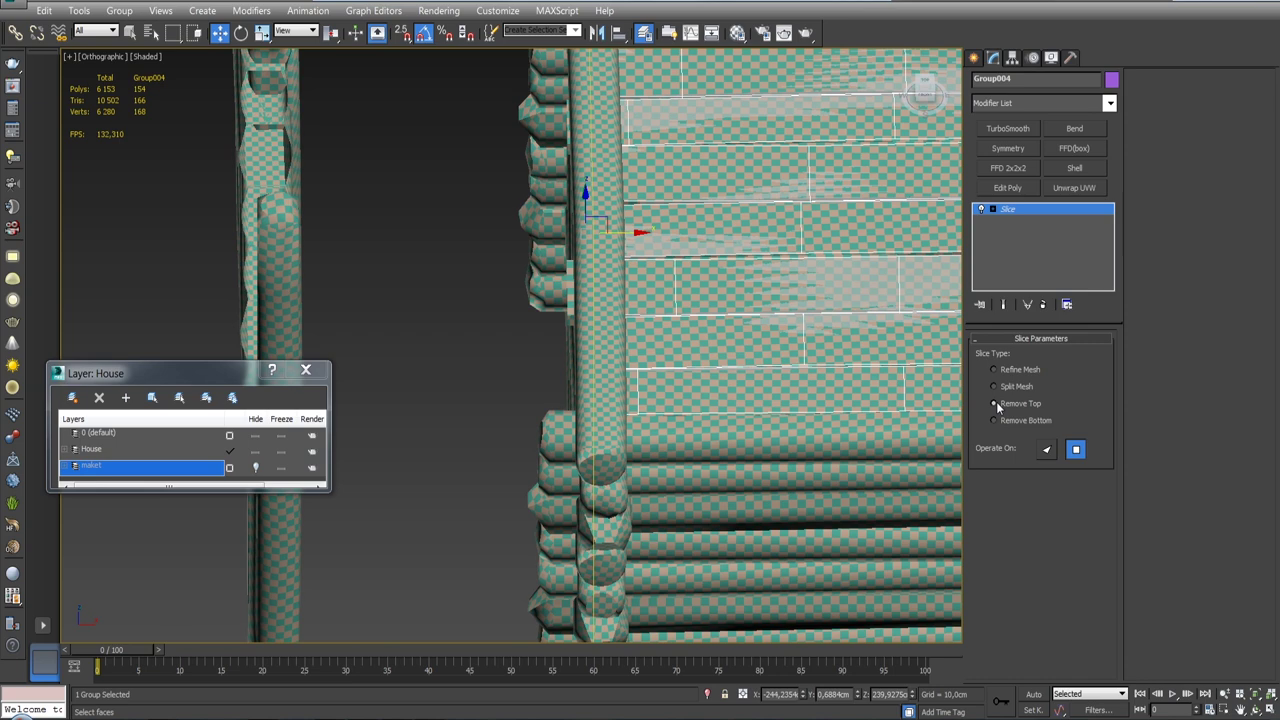
{"action": "left_click", "coordinate": [997, 420]}
{"action": "middle_click_drag", "start_coordinate": [726, 331], "coordinate": [744, 317], "text": "alt"}
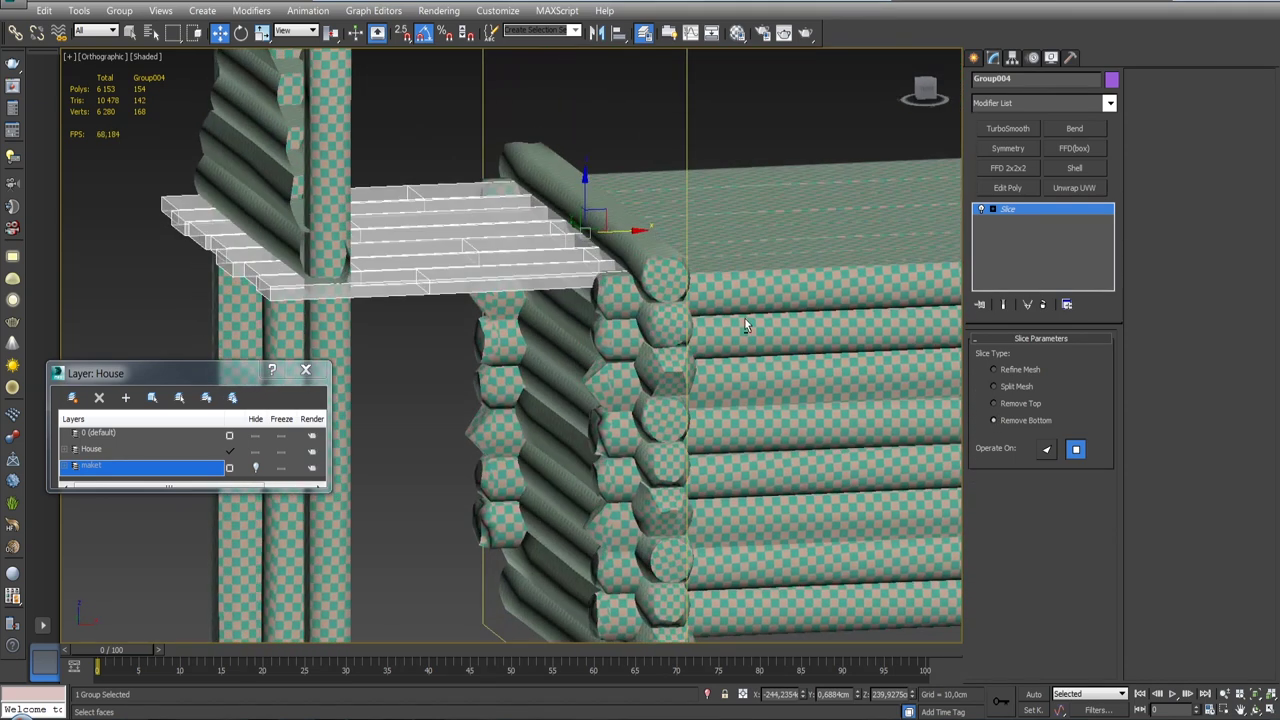
Step: Isolate the plank slab and collapse its Slice modifier into the geometry
{"action": "left_click", "coordinate": [708, 694]}
{"action": "middle_click_drag", "start_coordinate": [664, 434], "coordinate": [736, 431], "text": "alt"}
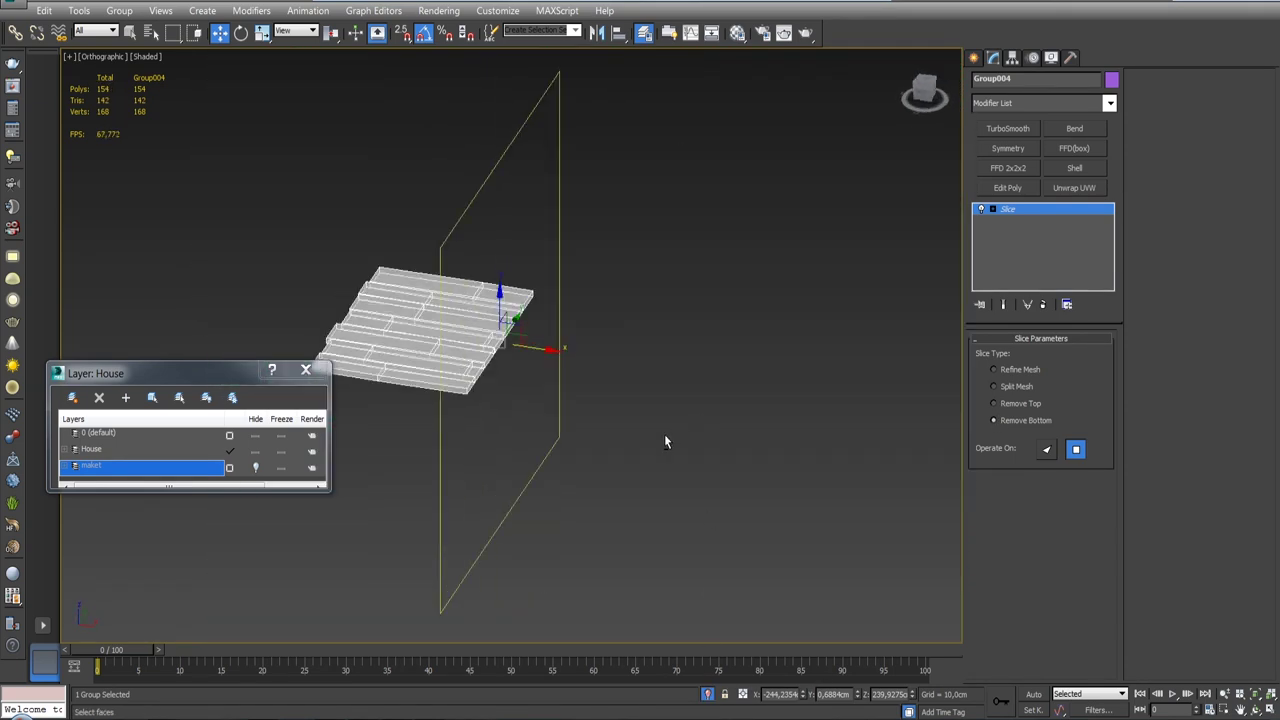
{"action": "right_click", "coordinate": [1037, 208]}
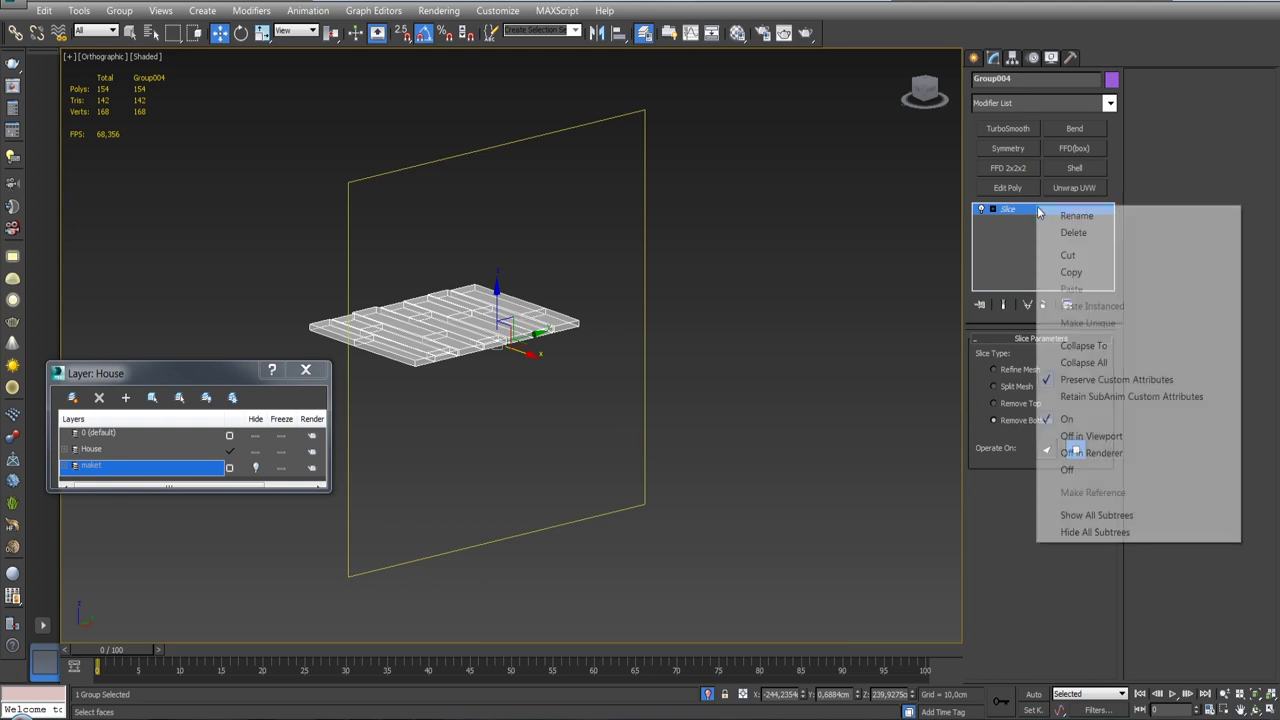
{"action": "left_click", "coordinate": [1090, 348]}
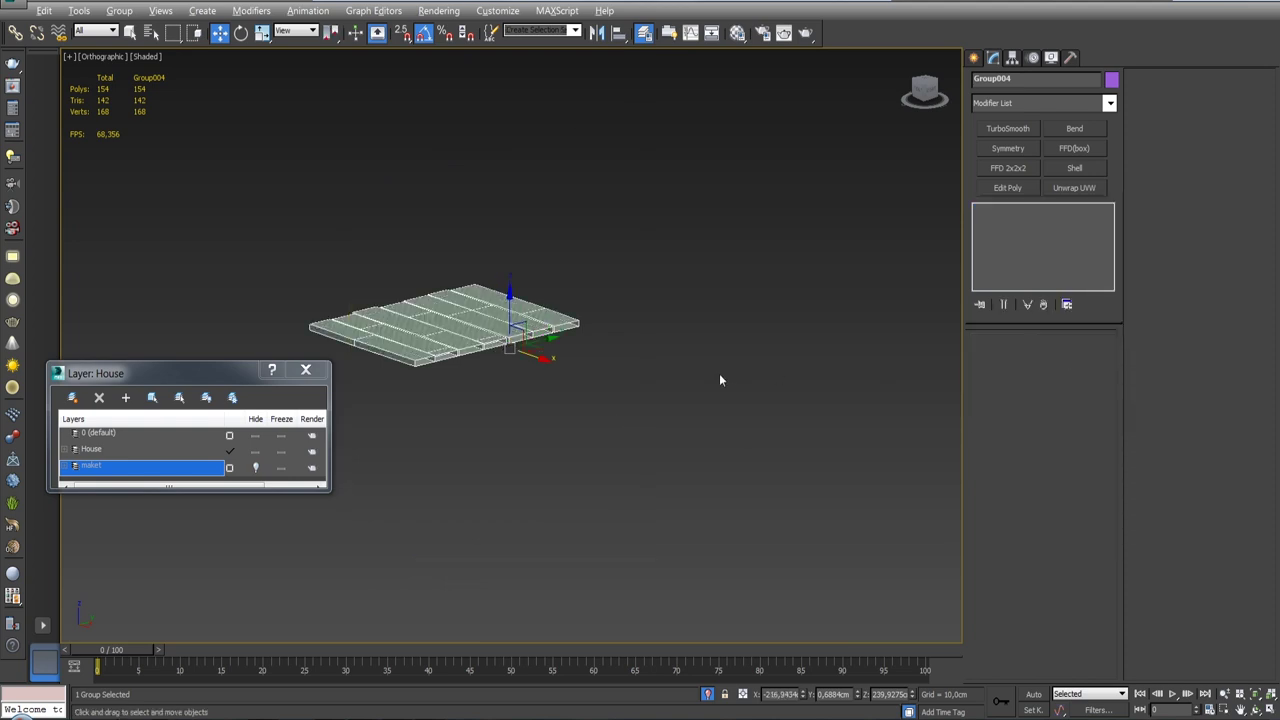
Step: Exit isolation to show the full cabin, select plank doska_002, and inspect the log walls
{"action": "scroll", "coordinate": [430, 320], "scroll_direction": "up", "scroll_amount": 5}
{"action": "middle_click_drag", "start_coordinate": [640, 345], "coordinate": [684, 343], "text": "alt"}
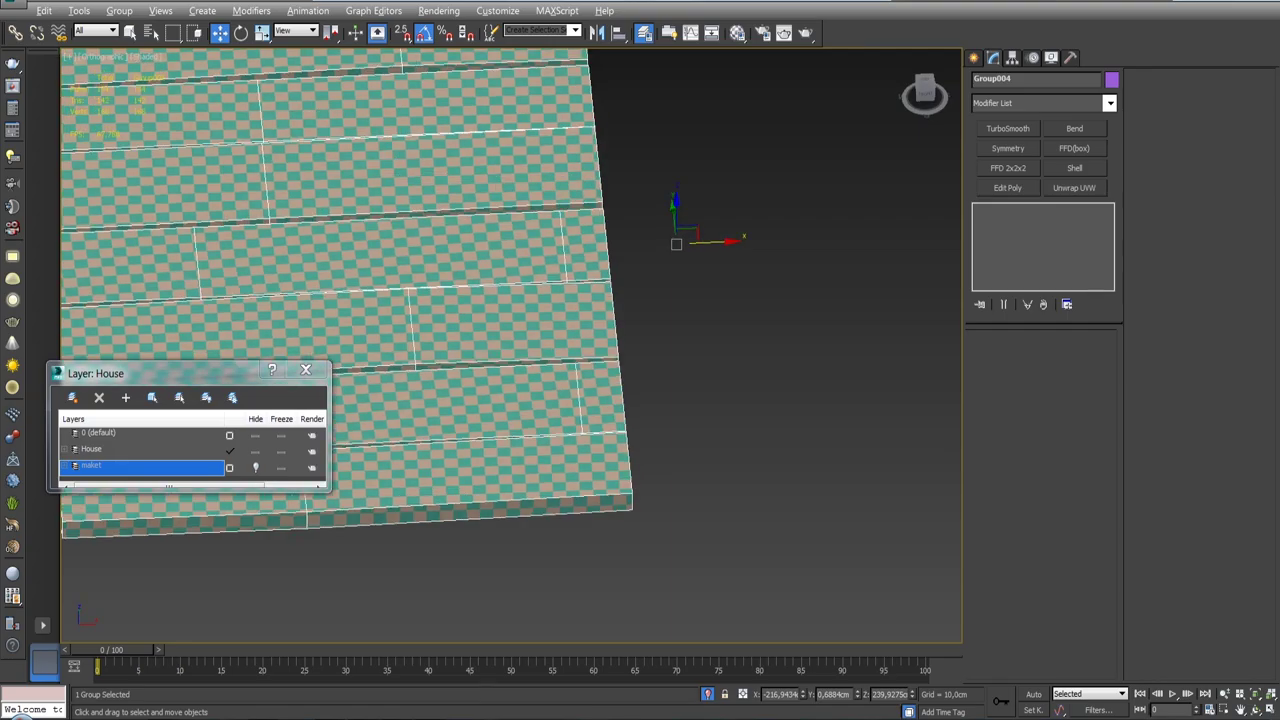
{"action": "left_click", "coordinate": [709, 694]}
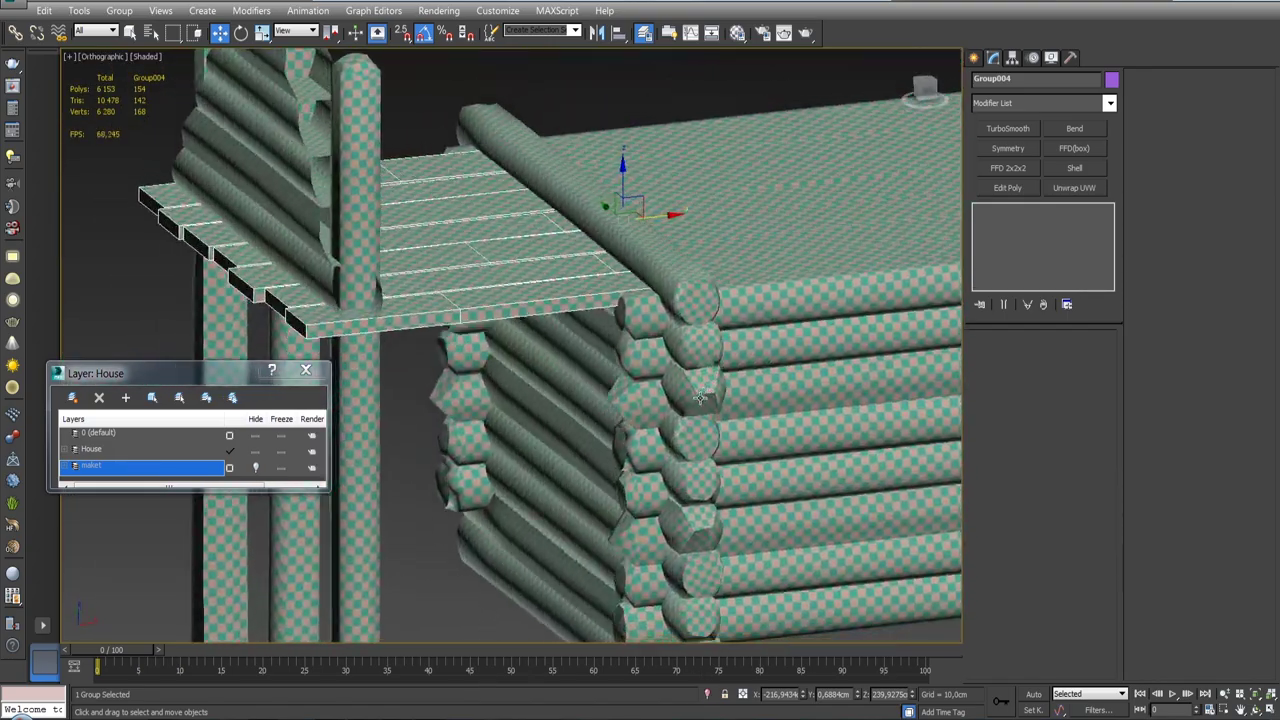
{"action": "mouse_move", "coordinate": [700, 397]}
{"action": "middle_mouse_down", "text": "alt"}
{"action": "mouse_move", "coordinate": [700, 366]}
{"action": "mouse_move", "coordinate": [726, 376]}
{"action": "middle_mouse_up", "text": "alt"}
{"action": "left_click", "coordinate": [732, 350]}
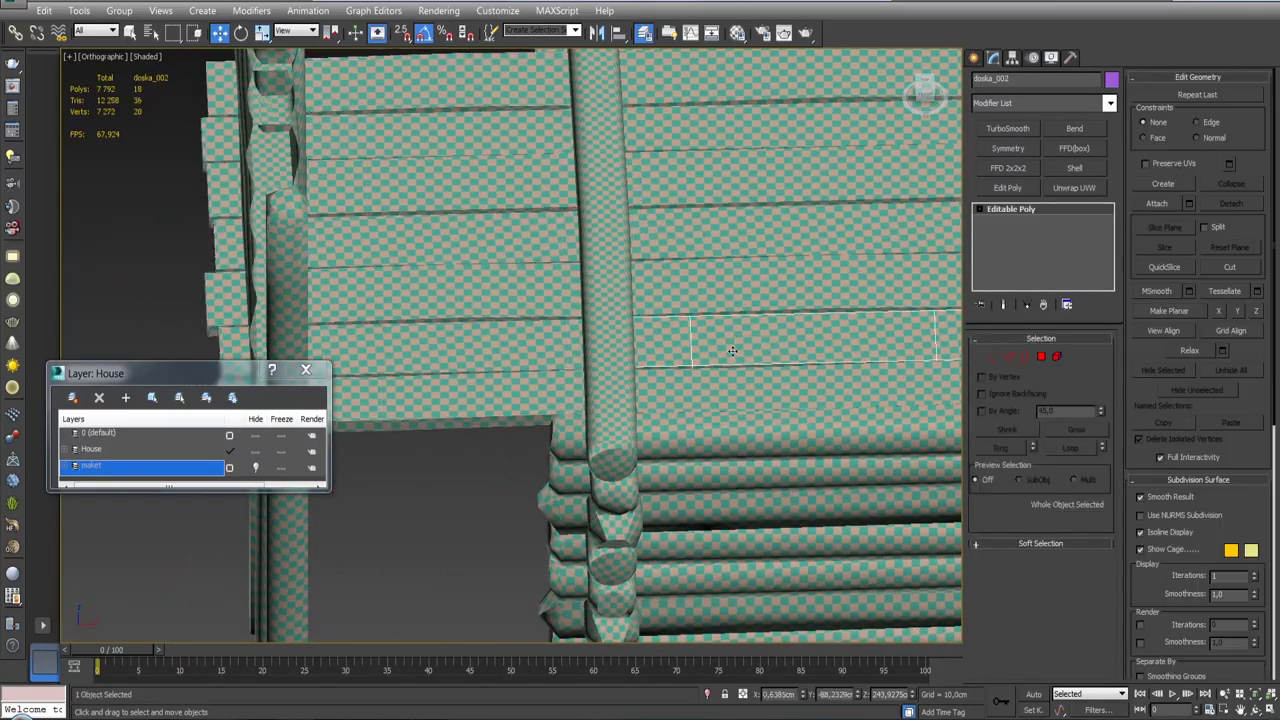
{"action": "scroll", "coordinate": [732, 350], "scroll_direction": "down", "scroll_amount": 5}
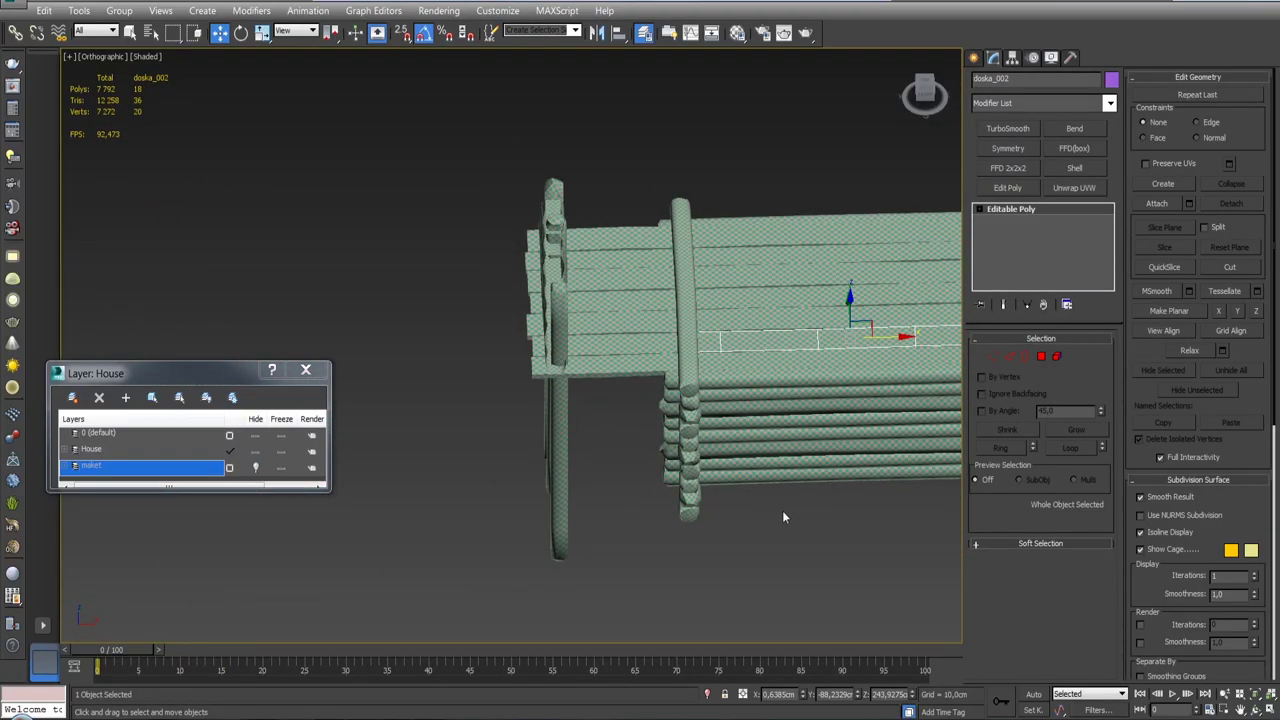
{"action": "middle_click_drag", "start_coordinate": [784, 517], "coordinate": [657, 524], "text": "alt"}
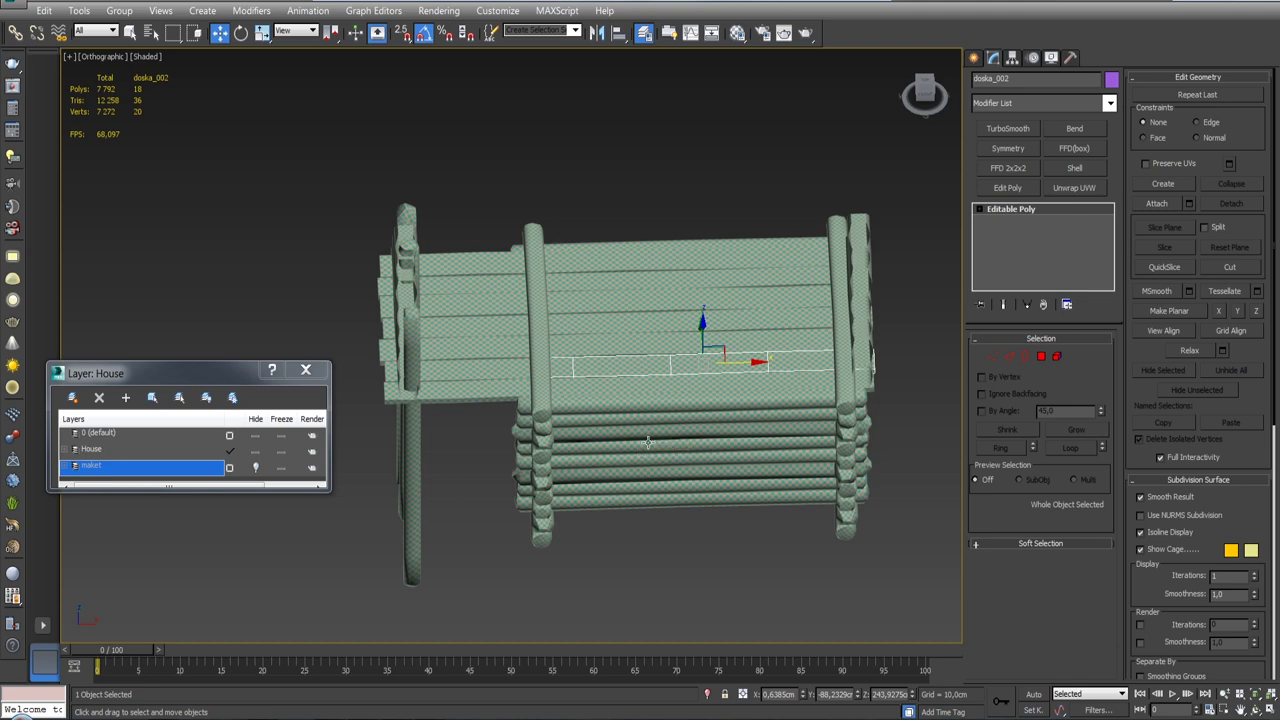
{"action": "mouse_move", "coordinate": [650, 397]}
{"action": "middle_mouse_down", "text": "alt"}
{"action": "mouse_move", "coordinate": [600, 314]}
{"action": "mouse_move", "coordinate": [654, 303]}
{"action": "mouse_move", "coordinate": [679, 319]}
{"action": "mouse_move", "coordinate": [671, 260]}
{"action": "mouse_move", "coordinate": [649, 246]}
{"action": "mouse_move", "coordinate": [634, 303]}
{"action": "mouse_move", "coordinate": [657, 349]}
{"action": "mouse_move", "coordinate": [656, 338]}
{"action": "middle_mouse_up", "text": "alt"}
Step: In Top view, select seven floor planks starting from doska_007 downward
{"action": "key", "text": "t"}
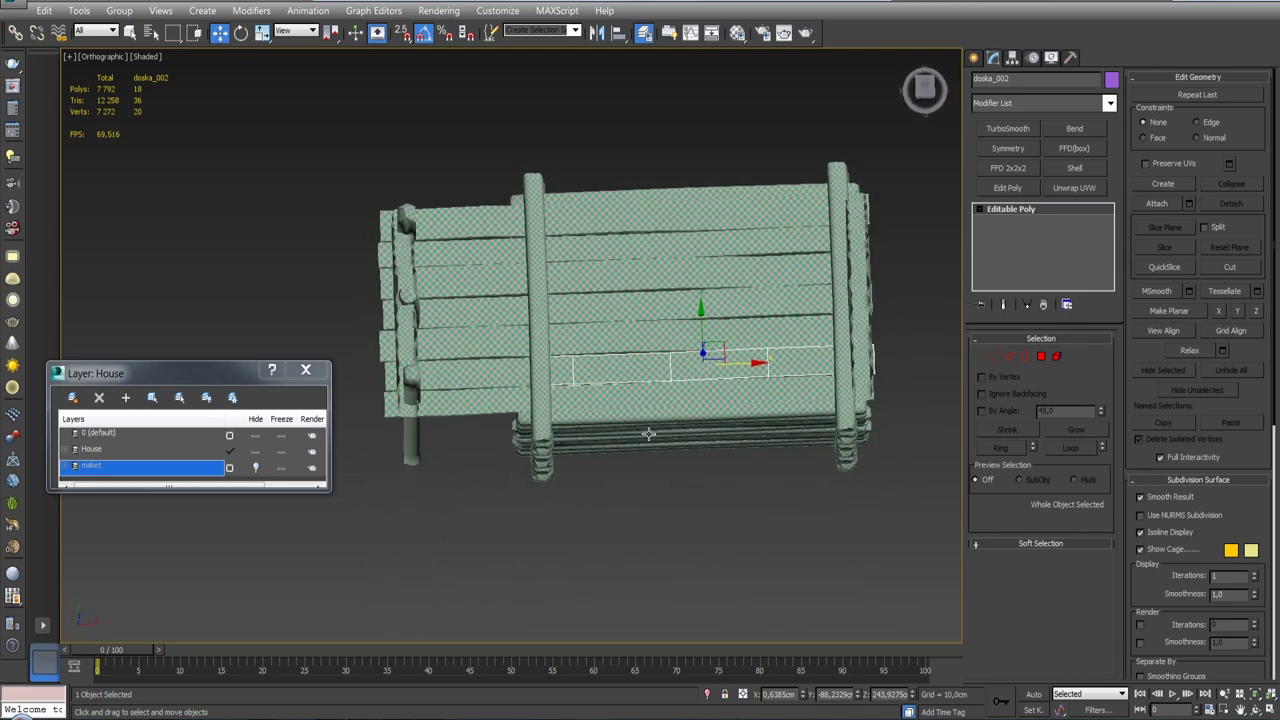
{"action": "scroll", "coordinate": [648, 436], "scroll_direction": "up", "scroll_amount": 5}
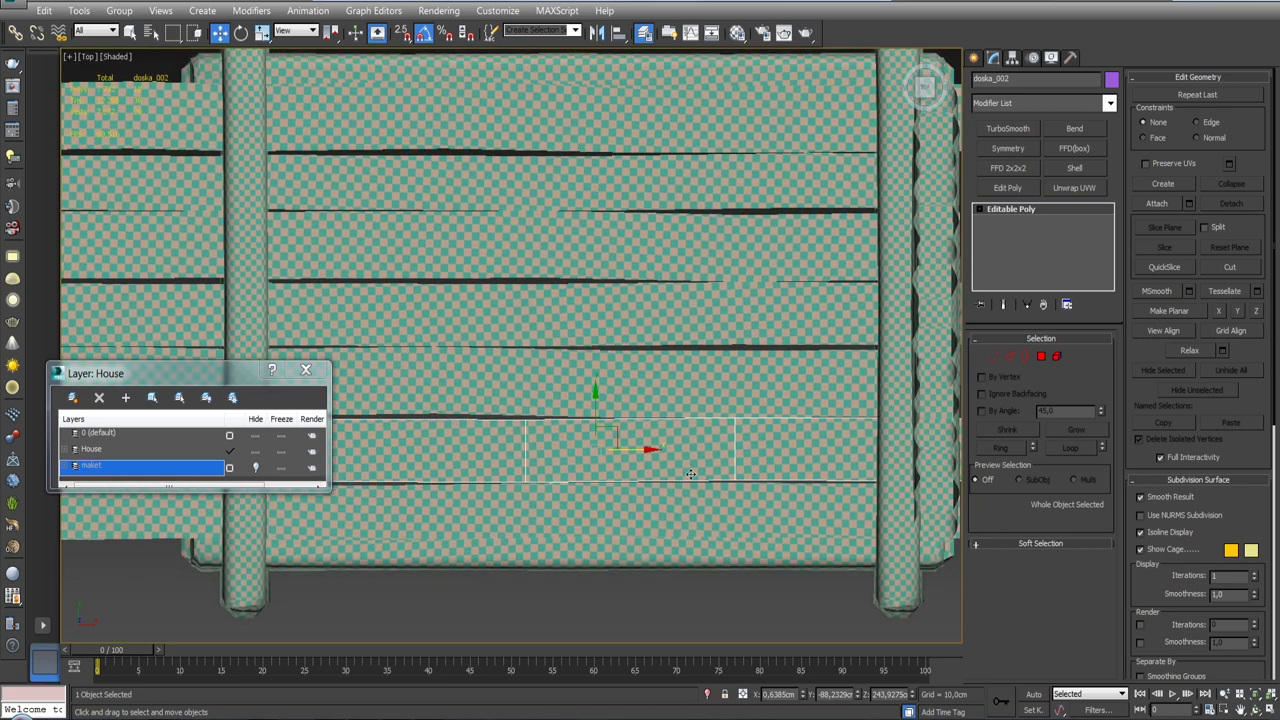
{"action": "scroll", "coordinate": [652, 418], "scroll_direction": "down", "scroll_amount": 3}
{"action": "left_click", "coordinate": [609, 271]}
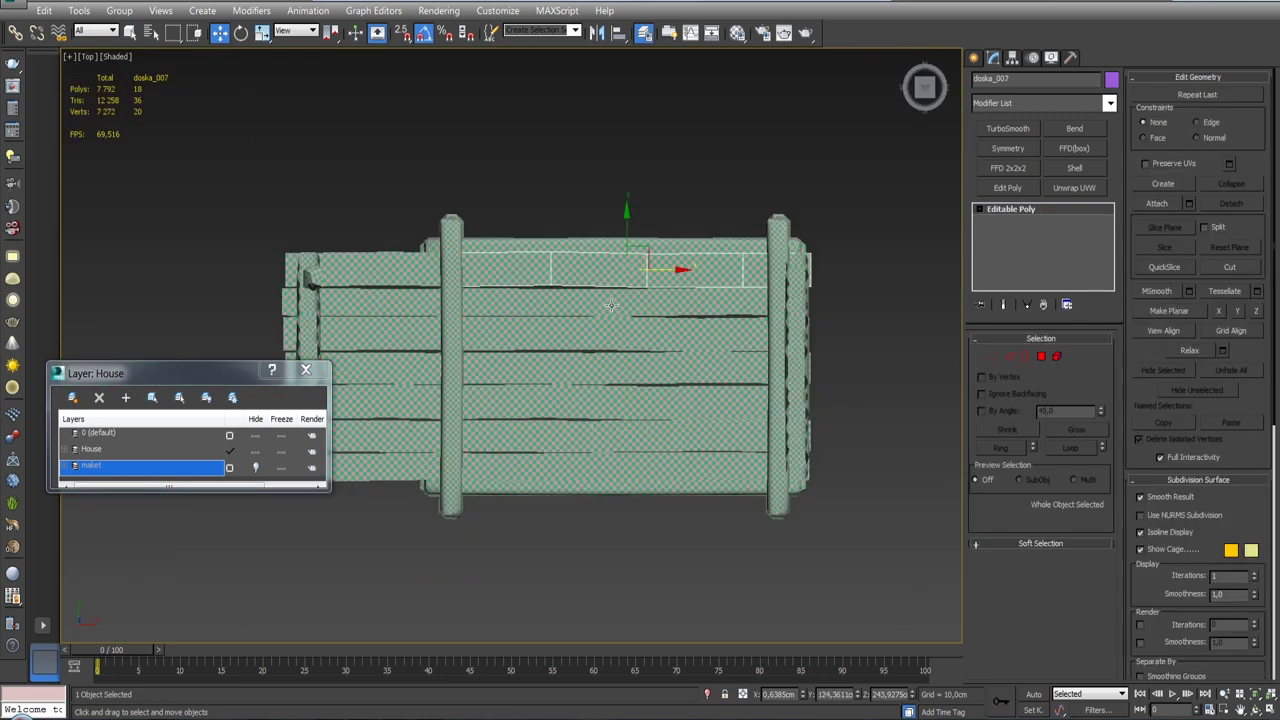
{"action": "left_click", "coordinate": [611, 305], "text": "ctrl"}
{"action": "left_click", "coordinate": [612, 331], "text": "ctrl"}
{"action": "left_click", "coordinate": [608, 364], "text": "ctrl"}
{"action": "left_click", "coordinate": [608, 398], "text": "ctrl"}
{"action": "left_click", "coordinate": [606, 432], "text": "ctrl"}
{"action": "left_click", "coordinate": [604, 466], "text": "ctrl"}
{"action": "mouse_move", "coordinate": [604, 466]}
{"action": "middle_mouse_down", "text": "alt"}
{"action": "mouse_move", "coordinate": [664, 328]}
{"action": "mouse_move", "coordinate": [638, 354]}
{"action": "middle_mouse_up", "text": "alt"}
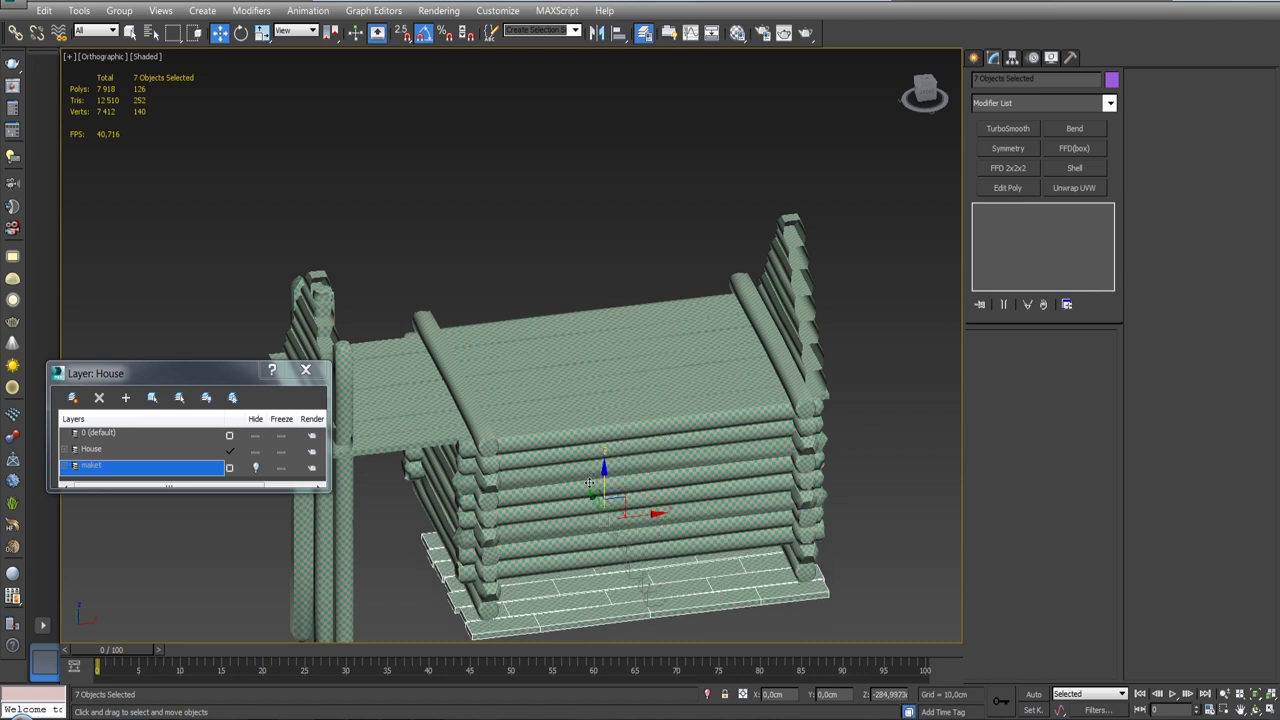
Step: Copy the seven planks downward and group the copies as Group005
{"action": "left_click_drag", "start_coordinate": [604, 283], "coordinate": [604, 508], "text": "shift"}
{"action": "left_click", "coordinate": [624, 430]}
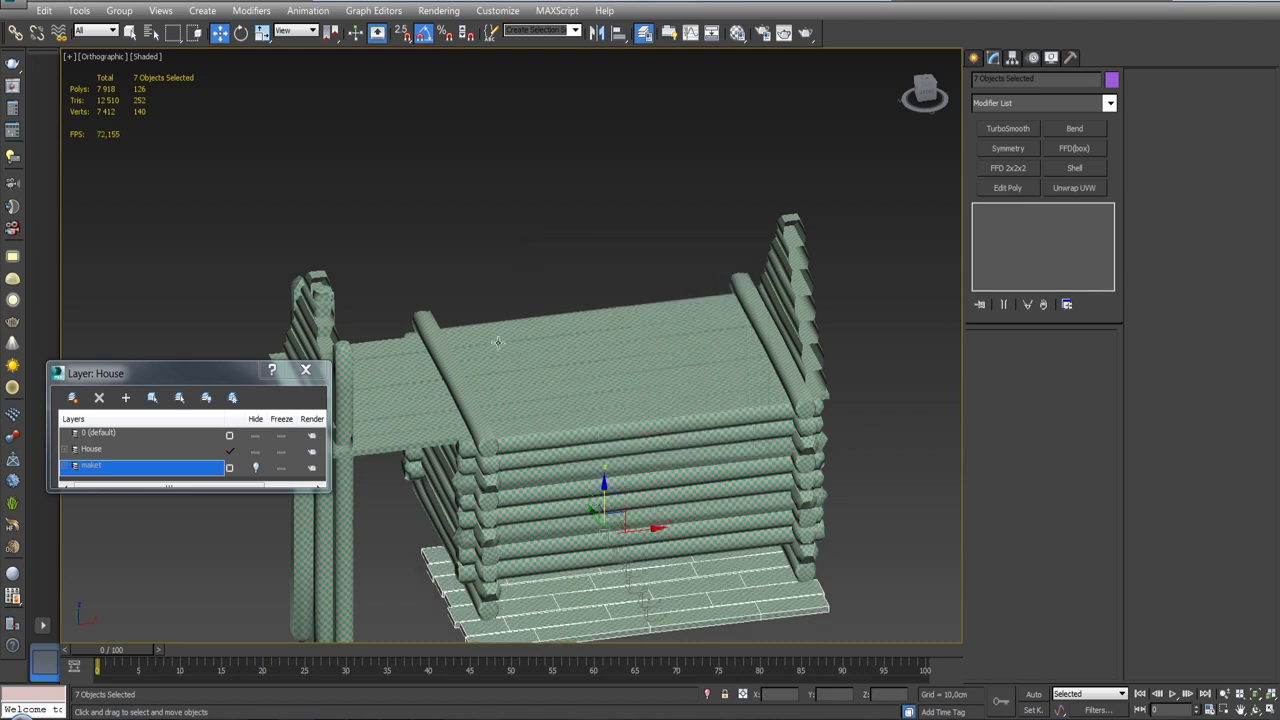
{"action": "left_click", "coordinate": [125, 14]}
{"action": "left_click", "coordinate": [140, 31]}
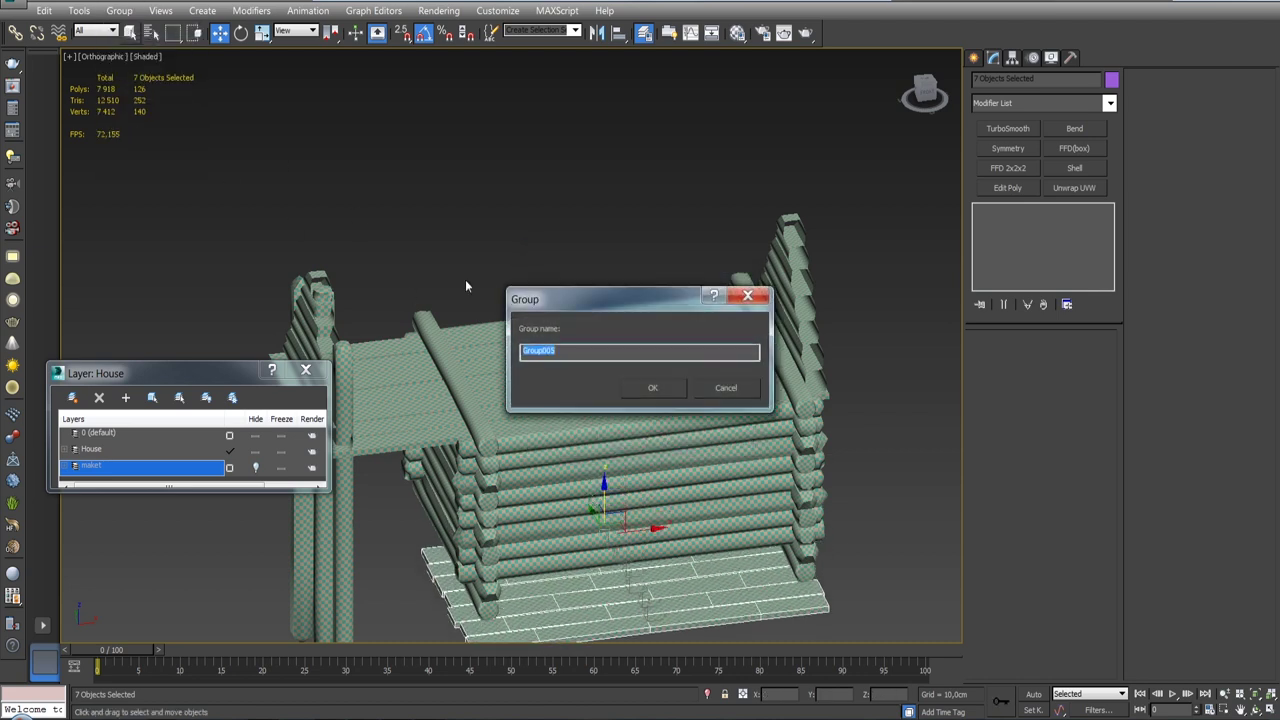
{"action": "left_click", "coordinate": [638, 388]}
Step: Check the house with the maket layer, hide it again, and raise Group005 toward the bottom logs
{"action": "middle_click_drag", "start_coordinate": [560, 440], "coordinate": [601, 443], "text": "alt"}
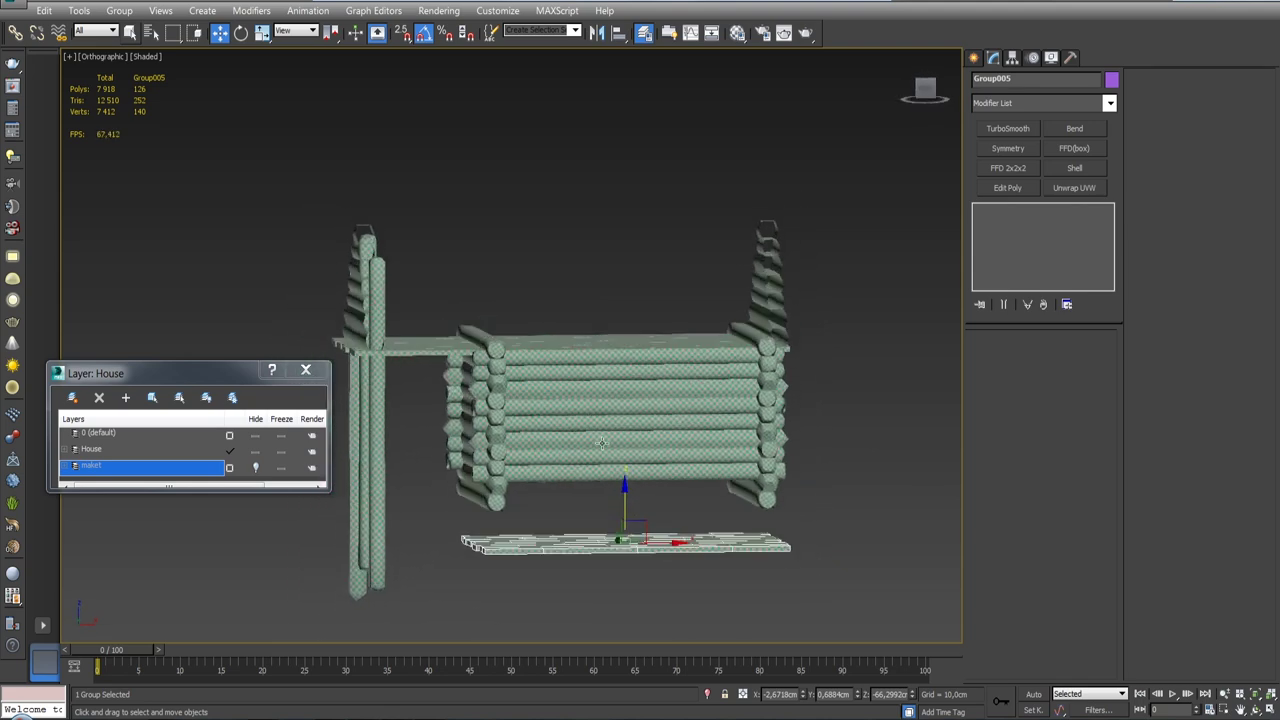
{"action": "left_click", "coordinate": [255, 467]}
{"action": "mouse_move", "coordinate": [490, 440]}
{"action": "middle_mouse_down", "text": "alt"}
{"action": "mouse_move", "coordinate": [523, 447]}
{"action": "mouse_move", "coordinate": [529, 413]}
{"action": "mouse_move", "coordinate": [545, 452]}
{"action": "middle_mouse_up", "text": "alt"}
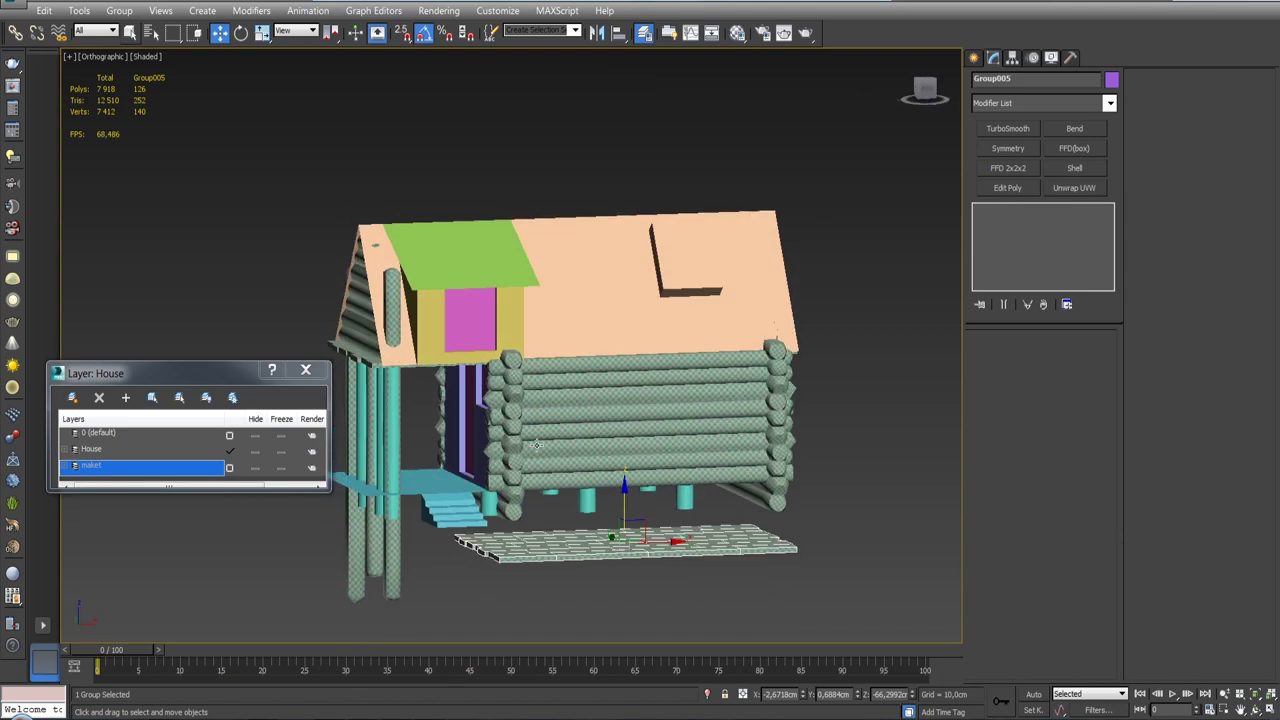
{"action": "left_click", "coordinate": [253, 469]}
{"action": "mouse_move", "coordinate": [600, 491]}
{"action": "middle_mouse_down", "text": "alt"}
{"action": "mouse_move", "coordinate": [562, 486]}
{"action": "mouse_move", "coordinate": [593, 501]}
{"action": "mouse_move", "coordinate": [620, 480]}
{"action": "mouse_move", "coordinate": [616, 450]}
{"action": "middle_mouse_up", "text": "alt"}
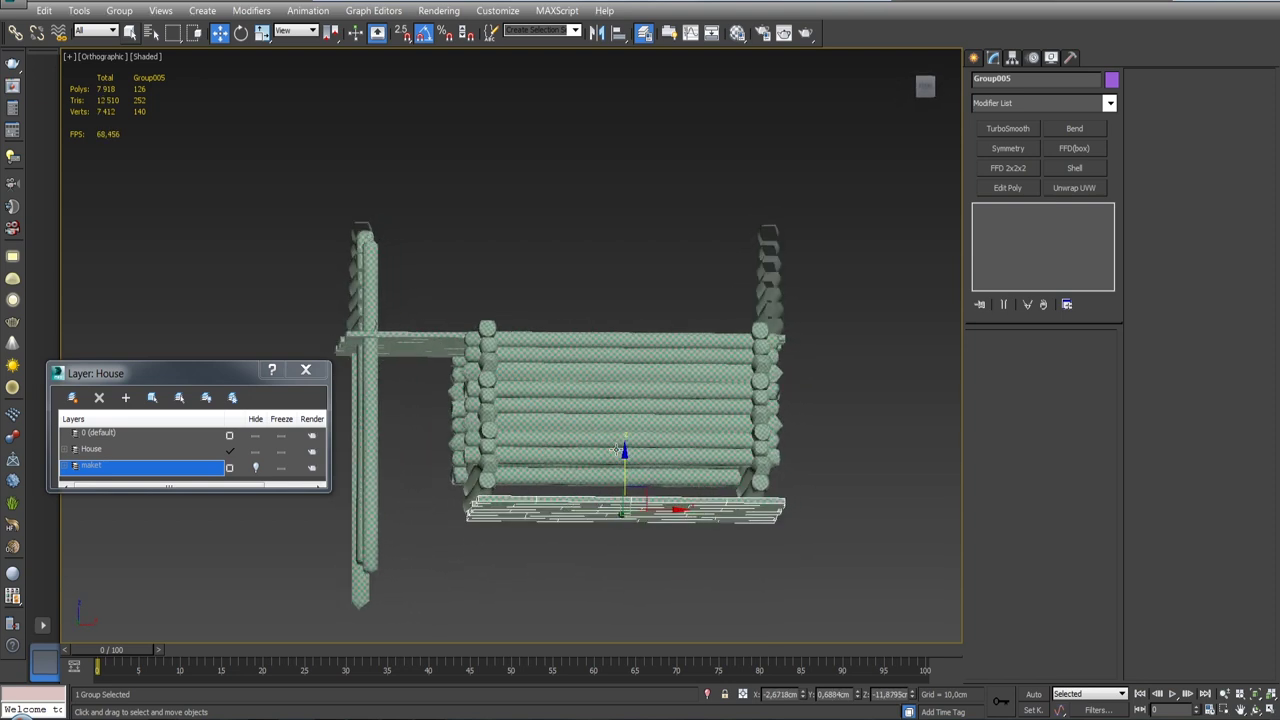
{"action": "scroll", "coordinate": [620, 460], "scroll_direction": "up", "scroll_amount": 3}
{"action": "scroll", "coordinate": [625, 470], "scroll_direction": "up", "scroll_amount": 1}
{"action": "left_click_drag", "start_coordinate": [643, 500], "coordinate": [643, 457]}
Step: Align Group005's Z minimum to log brewno_003's minimum, placing the planks at Z 44 cm
{"action": "left_click", "coordinate": [619, 32]}
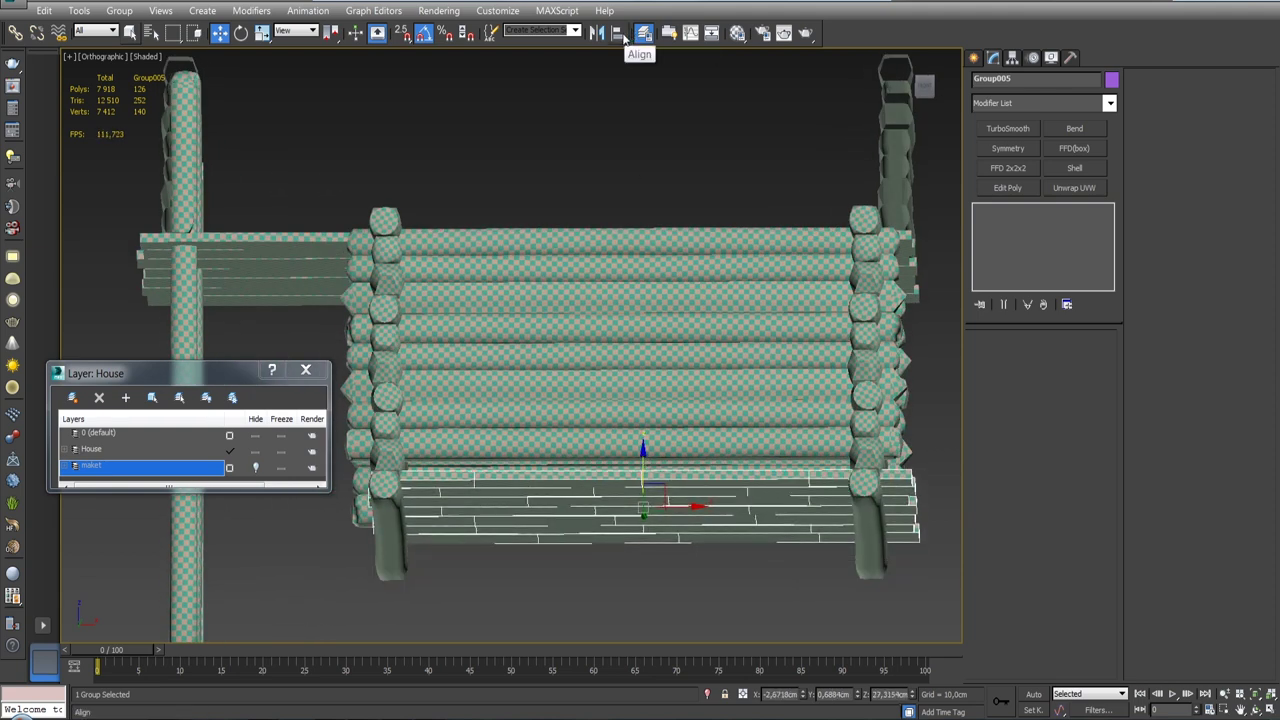
{"action": "left_click", "coordinate": [601, 445]}
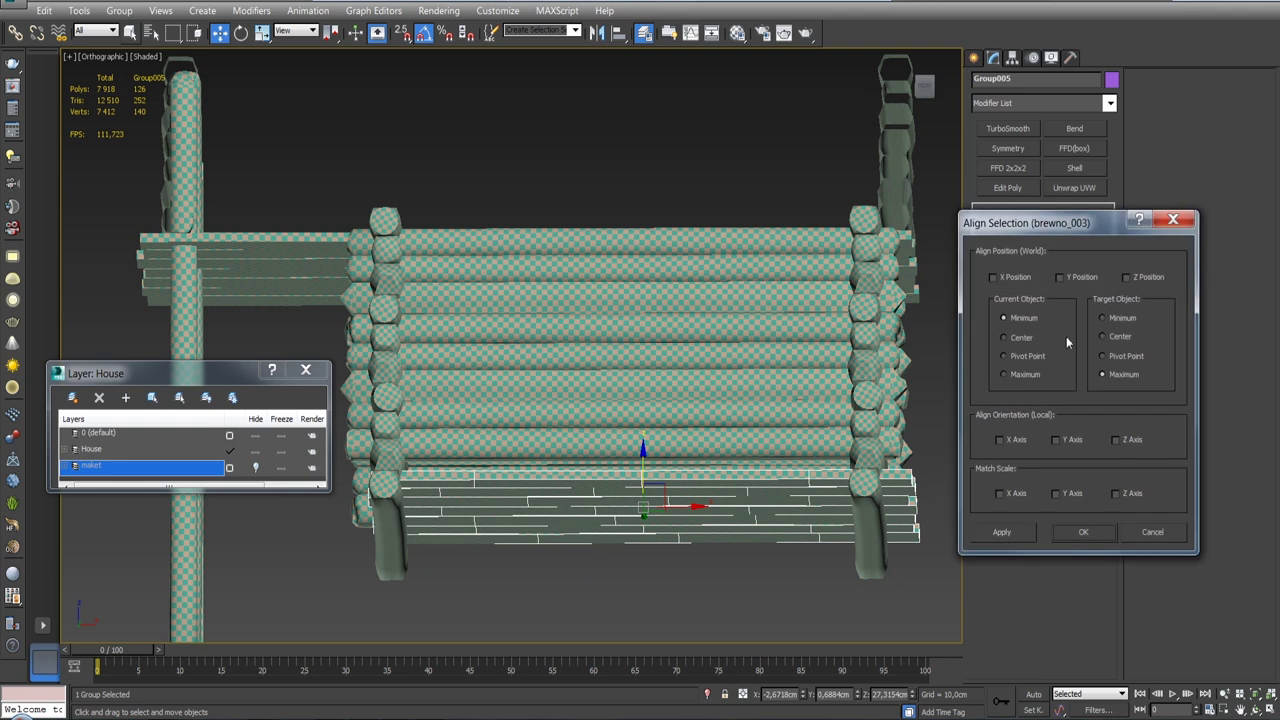
{"action": "left_click", "coordinate": [1126, 278]}
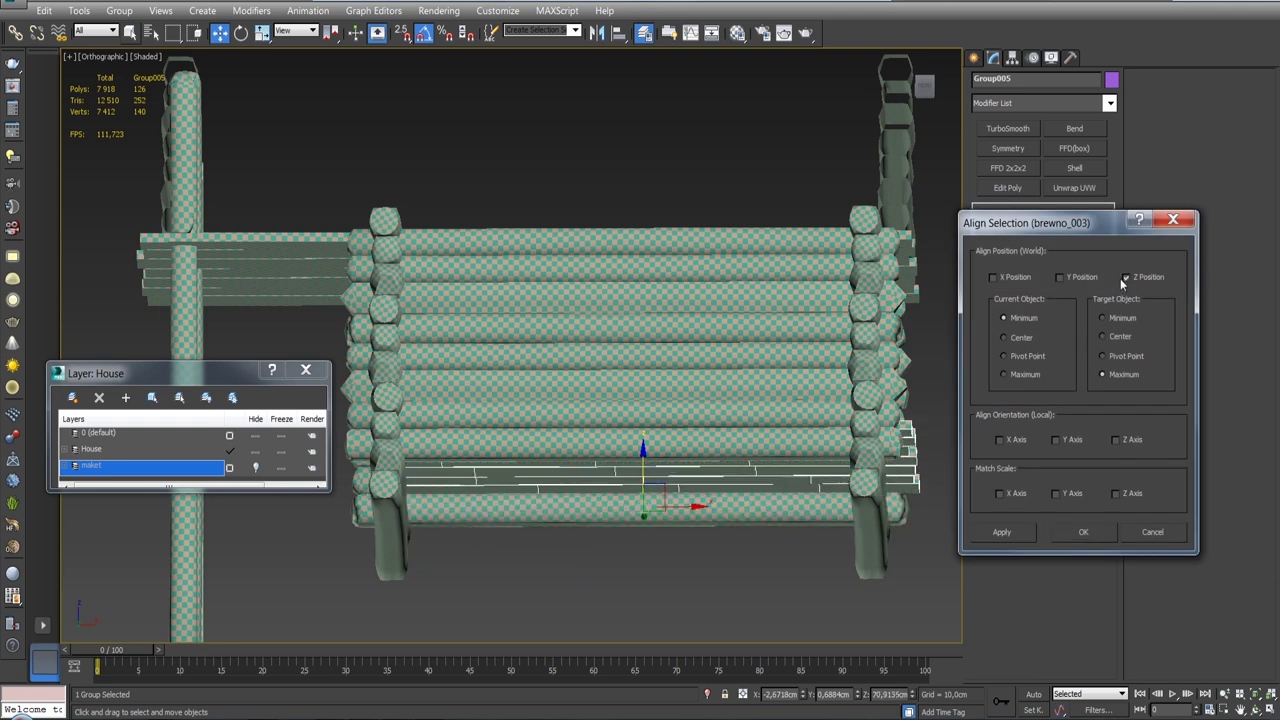
{"action": "left_click", "coordinate": [1103, 318]}
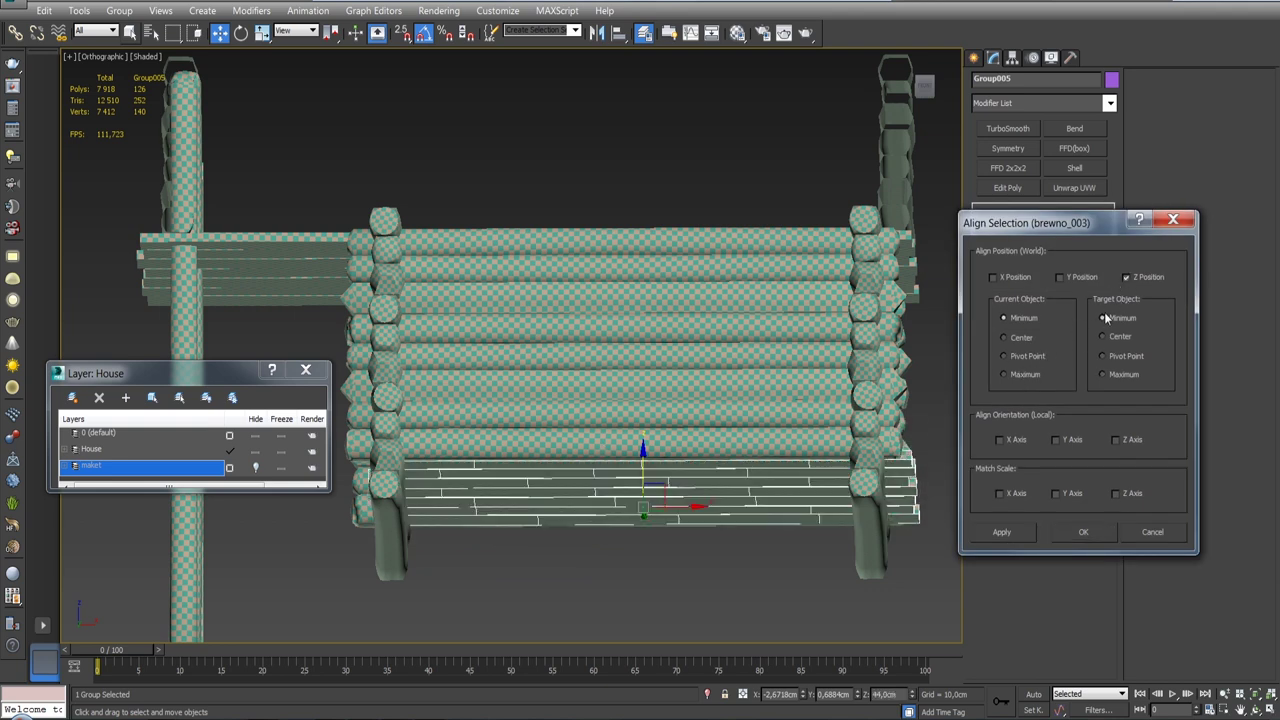
{"action": "left_click", "coordinate": [1069, 538]}
{"action": "mouse_move", "coordinate": [700, 440]}
{"action": "middle_mouse_down", "text": "alt"}
{"action": "mouse_move", "coordinate": [758, 436]}
{"action": "mouse_move", "coordinate": [805, 372]}
{"action": "mouse_move", "coordinate": [760, 470]}
{"action": "mouse_move", "coordinate": [800, 502]}
{"action": "middle_mouse_up", "text": "alt"}
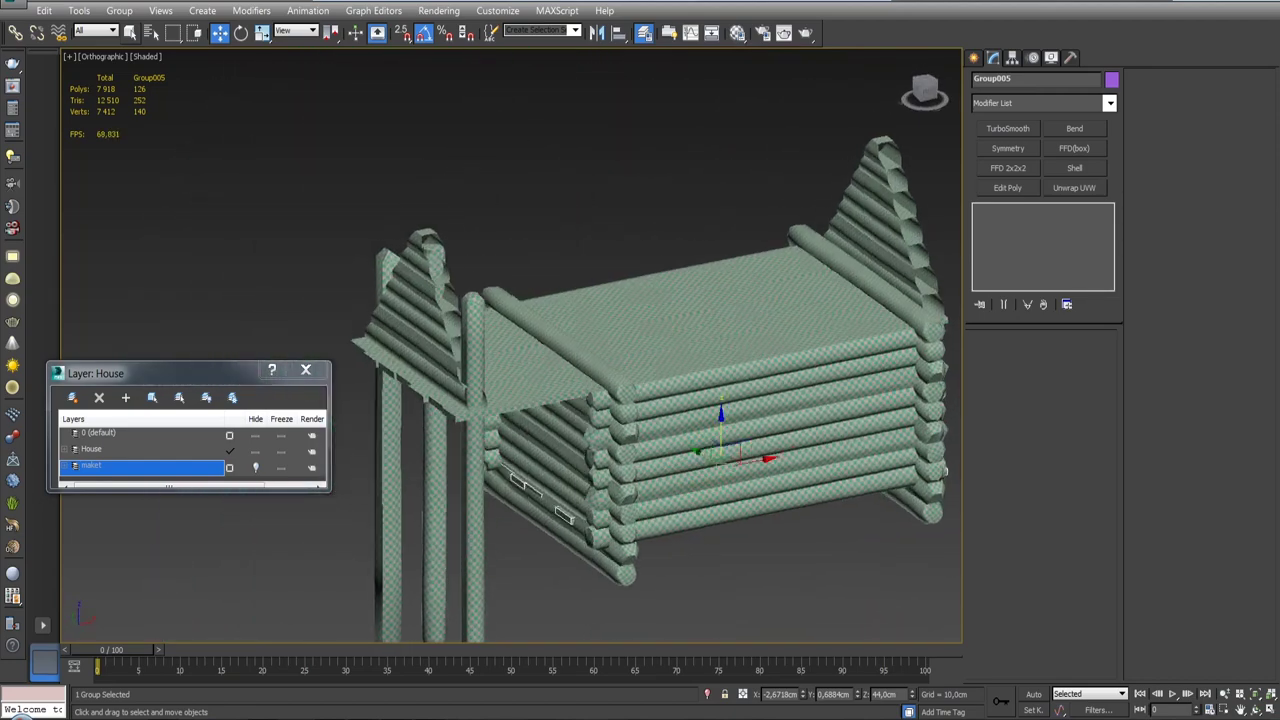
Step: Show the maket layer and make an instanced copy of Group004 named Group006
{"action": "mouse_move", "coordinate": [576, 430]}
{"action": "middle_mouse_down", "text": "alt"}
{"action": "mouse_move", "coordinate": [600, 455]}
{"action": "mouse_move", "coordinate": [539, 364]}
{"action": "mouse_move", "coordinate": [566, 398]}
{"action": "mouse_move", "coordinate": [466, 330]}
{"action": "mouse_move", "coordinate": [560, 345]}
{"action": "mouse_move", "coordinate": [581, 330]}
{"action": "middle_mouse_up", "text": "alt"}
{"action": "left_click", "coordinate": [254, 469]}
{"action": "left_click", "coordinate": [581, 330]}
{"action": "left_click_drag", "start_coordinate": [569, 302], "coordinate": [566, 436], "text": "shift"}
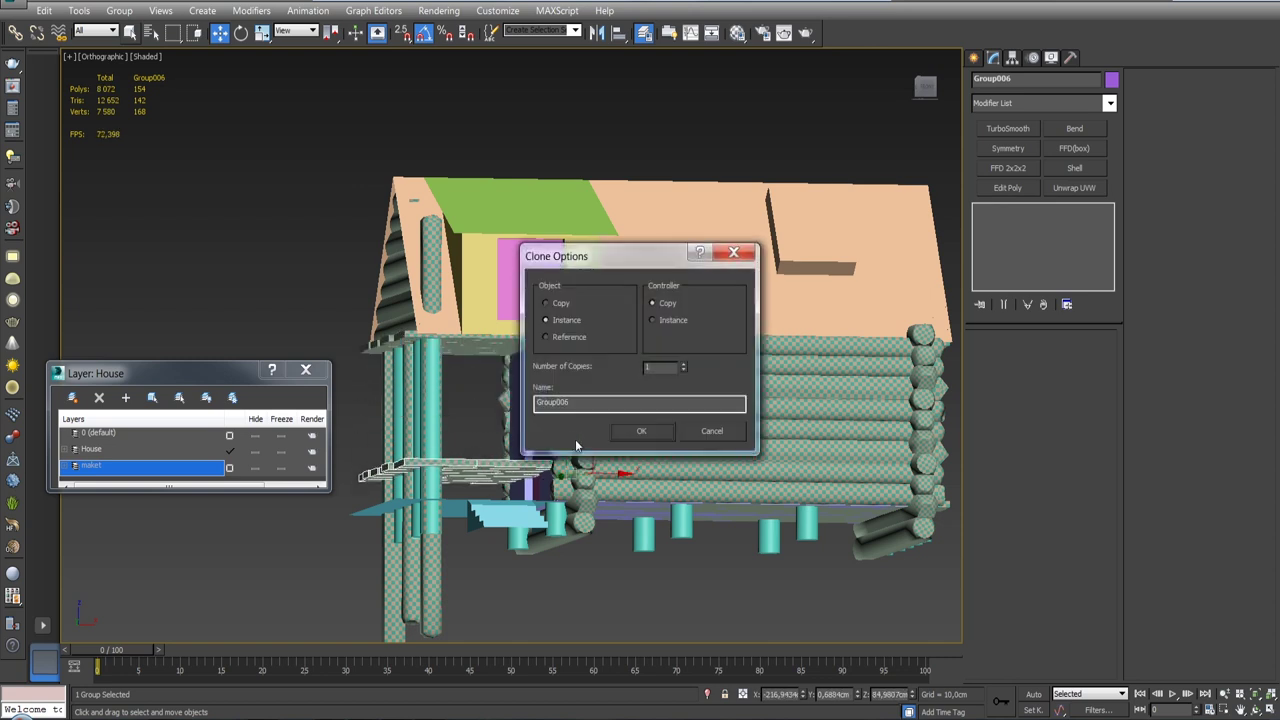
{"action": "left_click", "coordinate": [637, 433]}
Step: Turn Group006 over about 181° around X, then isolate it with the other plank group
{"action": "key", "text": "e"}
{"action": "left_click_drag", "start_coordinate": [474, 440], "coordinate": [471, 694]}
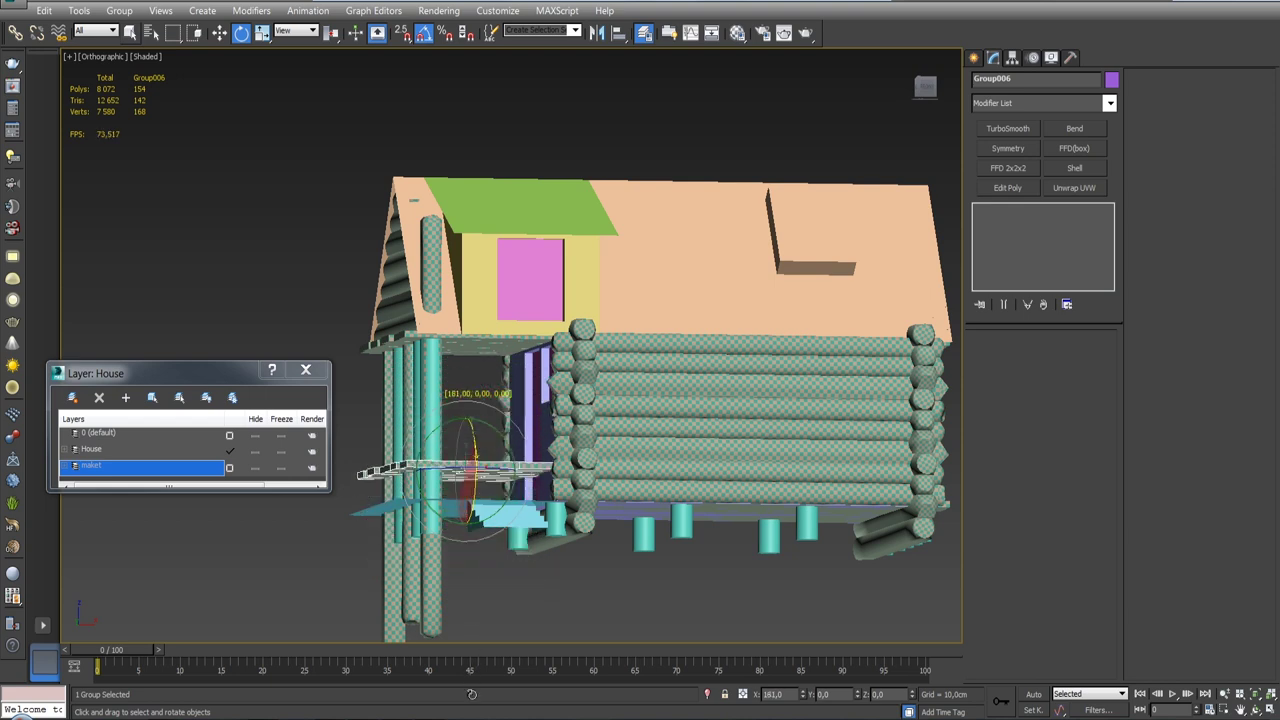
{"action": "key", "text": "w"}
{"action": "mouse_move", "coordinate": [532, 434]}
{"action": "middle_mouse_down", "text": "alt"}
{"action": "mouse_move", "coordinate": [540, 465]}
{"action": "mouse_move", "coordinate": [611, 447]}
{"action": "middle_mouse_up", "text": "alt"}
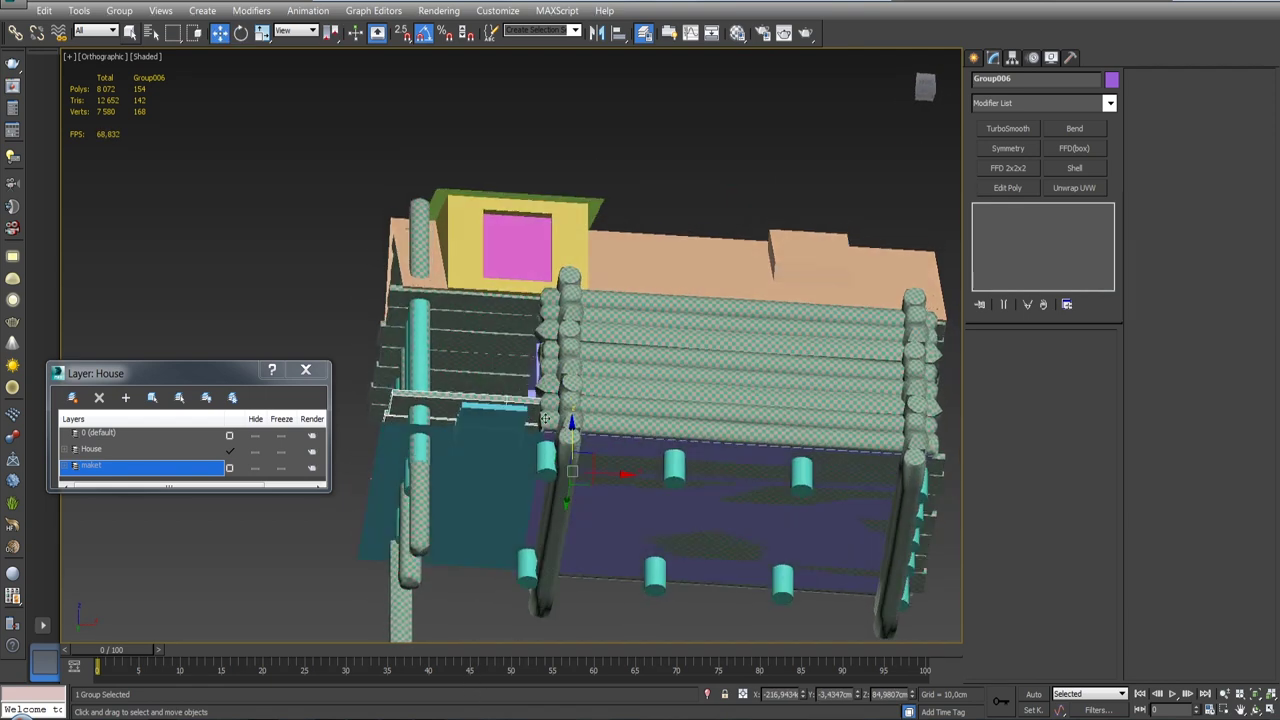
{"action": "scroll", "coordinate": [611, 447], "scroll_direction": "up", "scroll_amount": 5}
{"action": "left_click", "coordinate": [643, 486], "text": "ctrl"}
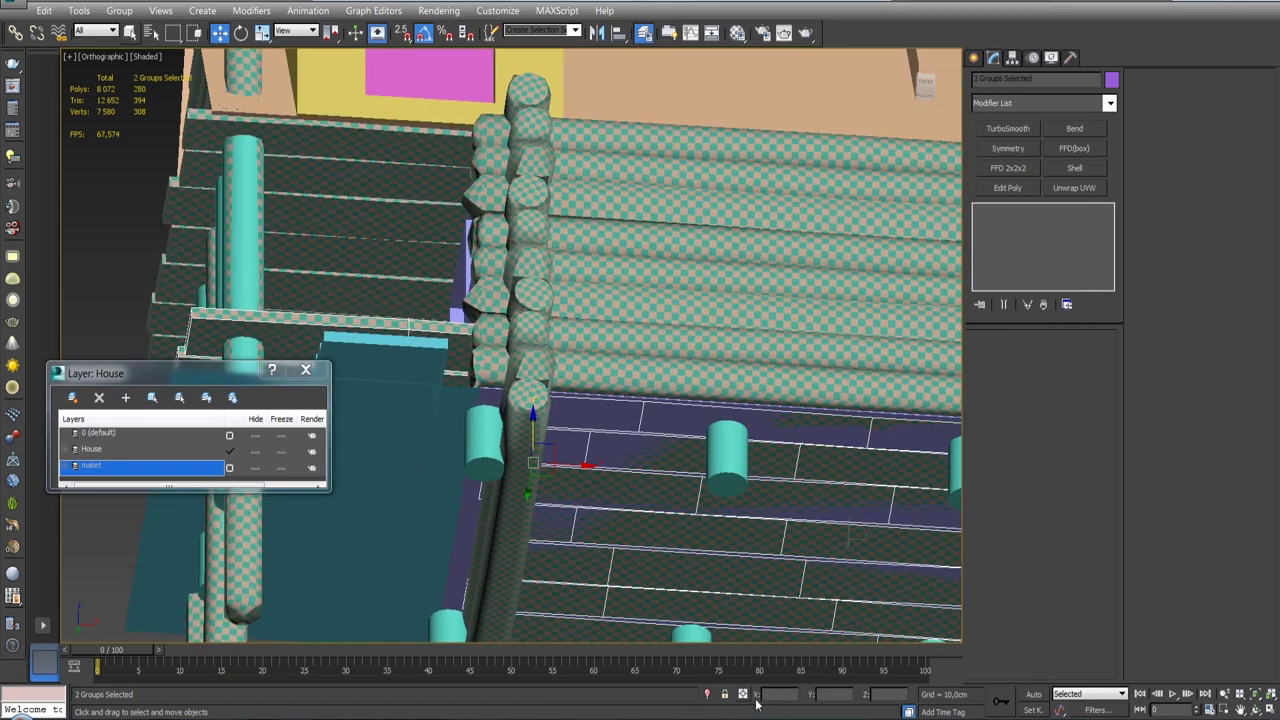
{"action": "left_click", "coordinate": [708, 694]}
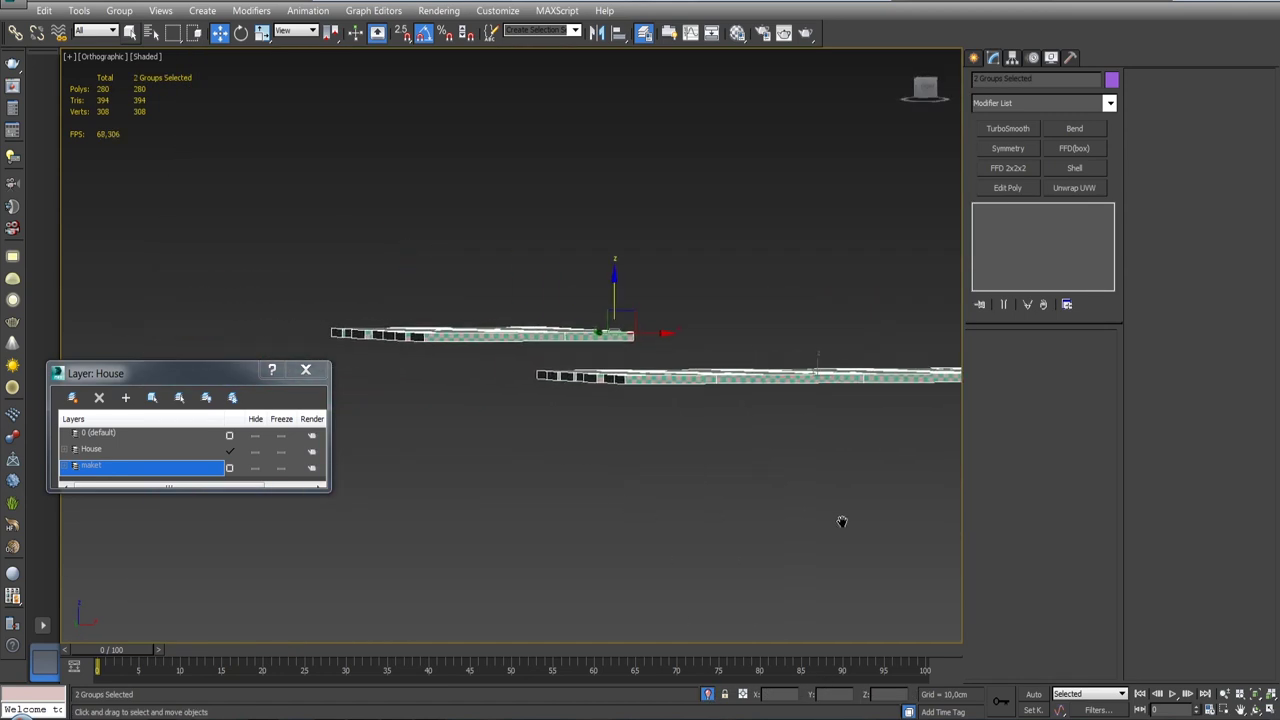
Step: Align Group006 centre-to-centre in Z with the other plank floor, at Z 44 cm
{"action": "middle_click_drag", "start_coordinate": [615, 459], "coordinate": [652, 458], "text": "alt"}
{"action": "left_click", "coordinate": [521, 354]}
{"action": "left_click", "coordinate": [643, 32]}
{"action": "left_click", "coordinate": [682, 375]}
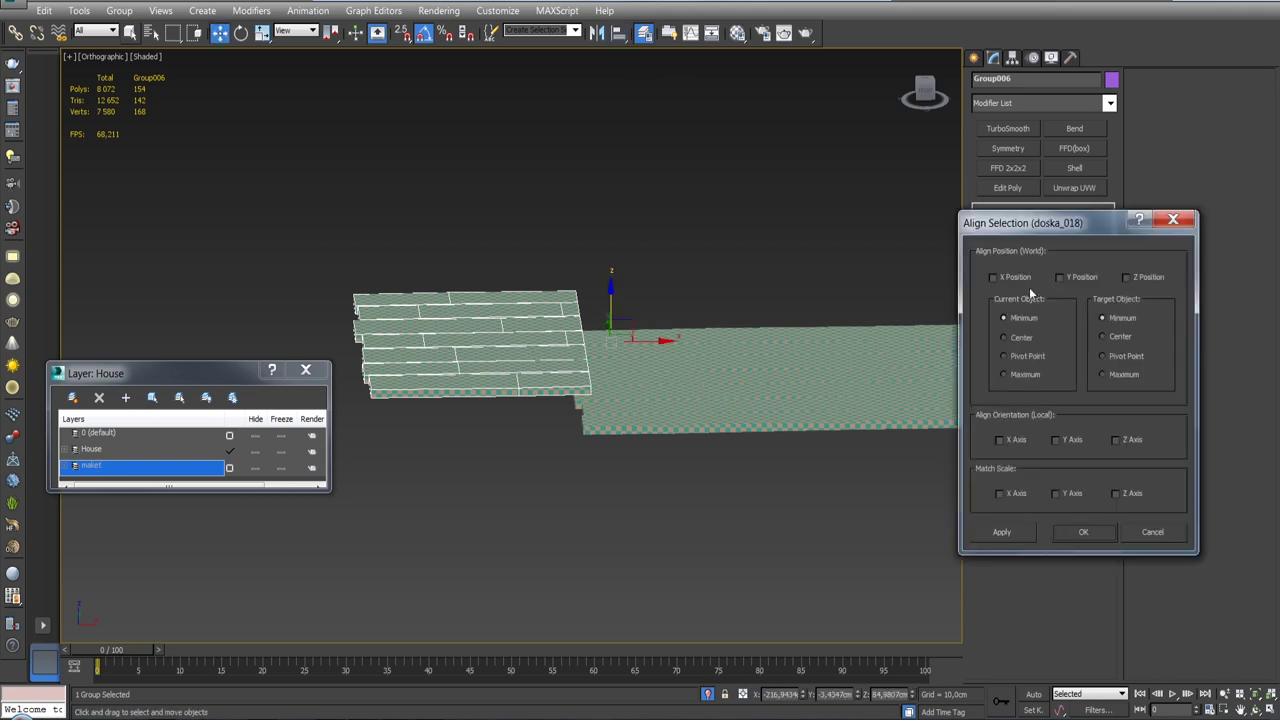
{"action": "left_click", "coordinate": [1126, 277]}
{"action": "left_click", "coordinate": [1102, 336]}
{"action": "left_click", "coordinate": [1015, 339]}
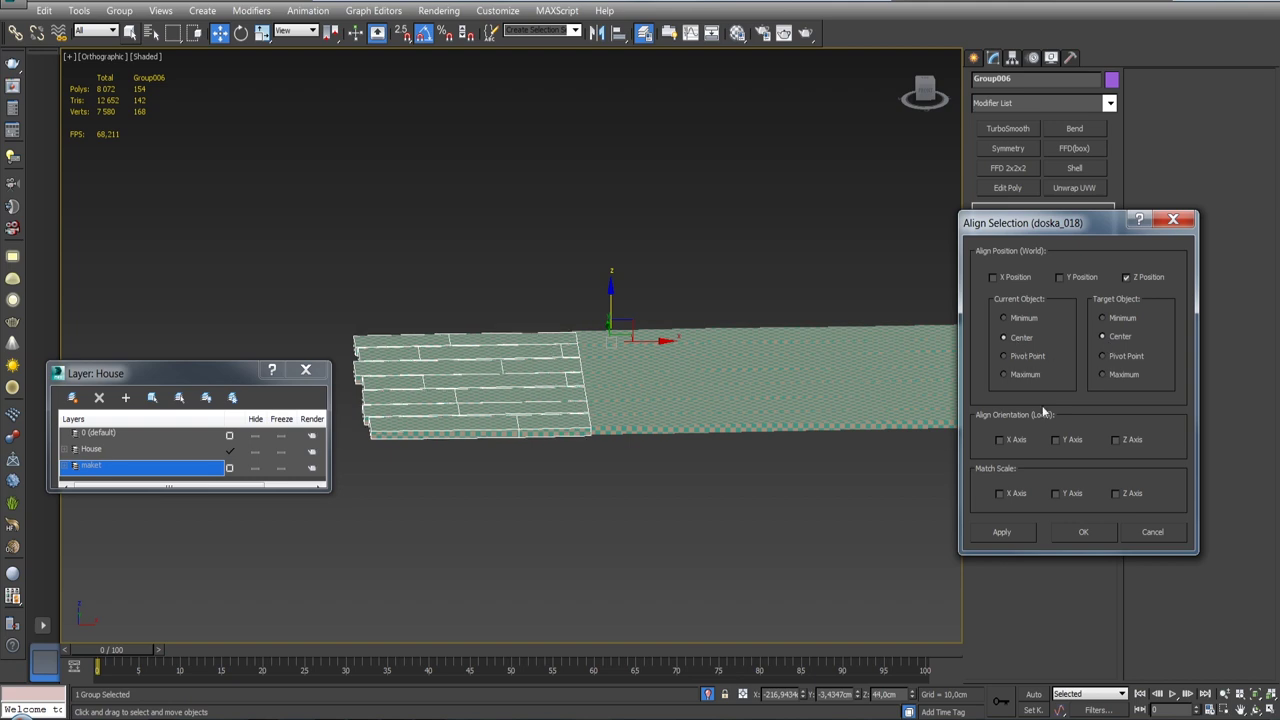
{"action": "left_click", "coordinate": [1004, 532]}
{"action": "mouse_move", "coordinate": [700, 420]}
{"action": "middle_mouse_down", "text": "alt"}
{"action": "mouse_move", "coordinate": [645, 401]}
{"action": "mouse_move", "coordinate": [690, 348]}
{"action": "middle_mouse_up", "text": "alt"}
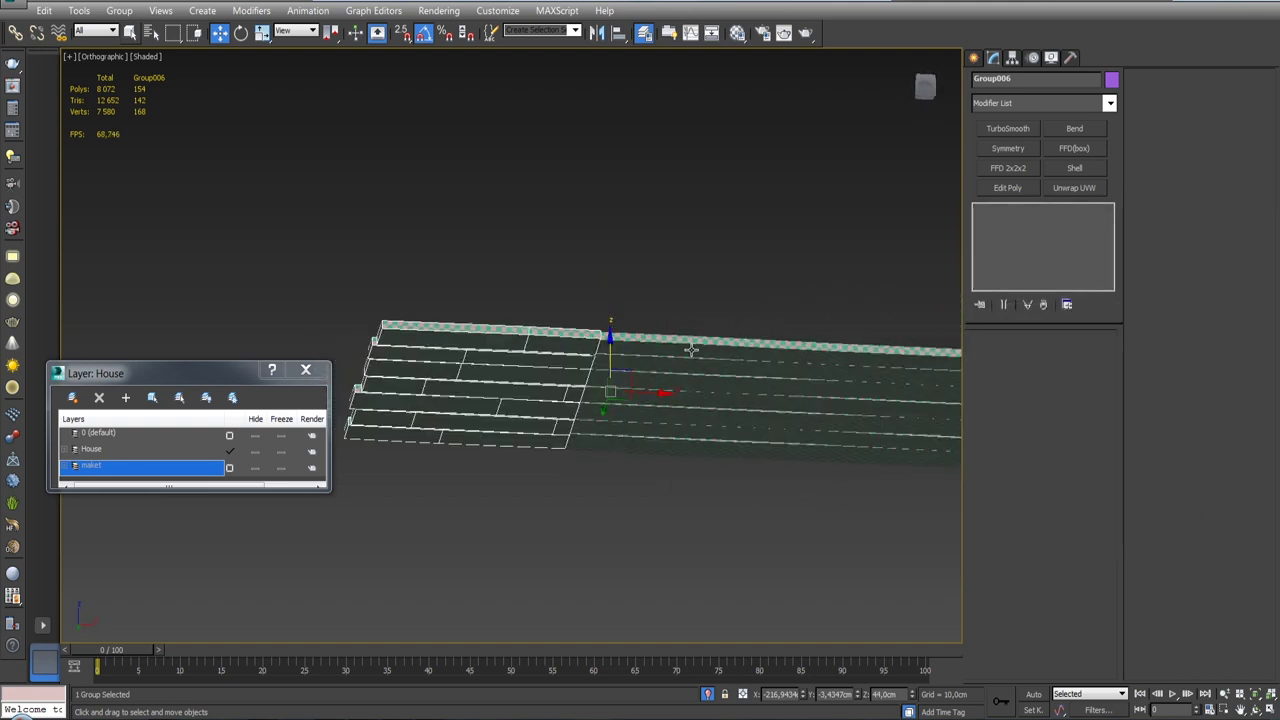
Step: Exit isolation, hide the maket layer, inspect the house, and select post group Group003
{"action": "left_click", "coordinate": [707, 693]}
{"action": "scroll", "coordinate": [654, 414], "scroll_direction": "down", "scroll_amount": 4}
{"action": "mouse_move", "coordinate": [654, 414]}
{"action": "middle_mouse_down", "text": "alt"}
{"action": "mouse_move", "coordinate": [651, 510]}
{"action": "mouse_move", "coordinate": [678, 410]}
{"action": "middle_mouse_up", "text": "alt"}
{"action": "left_click", "coordinate": [257, 472]}
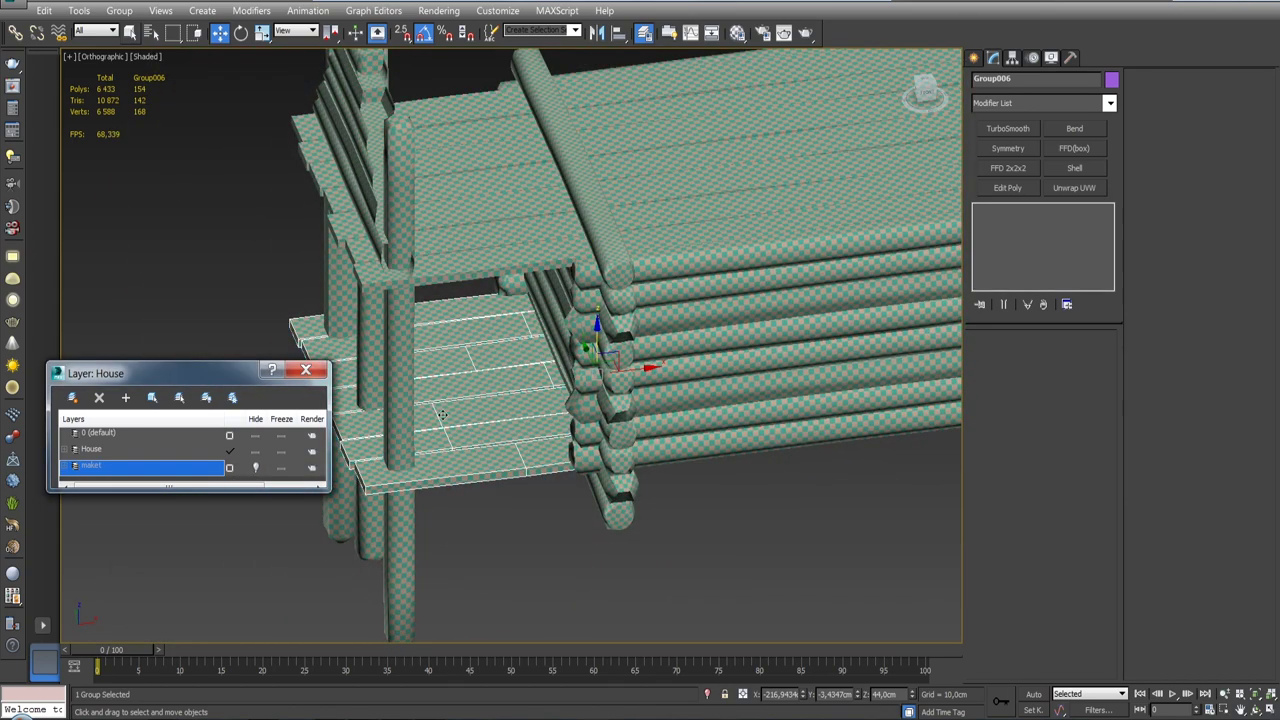
{"action": "left_click_drag", "start_coordinate": [925, 92], "coordinate": [850, 100]}
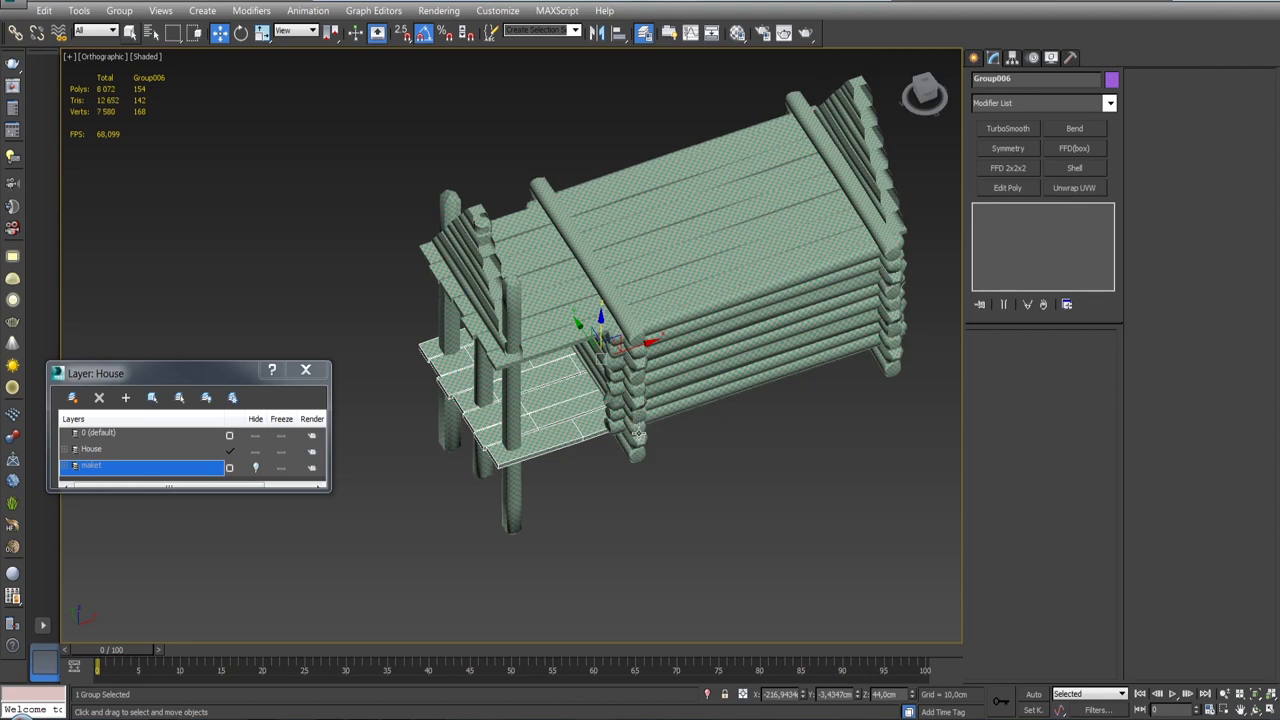
{"action": "middle_click_drag", "start_coordinate": [602, 374], "coordinate": [603, 395], "text": "alt"}
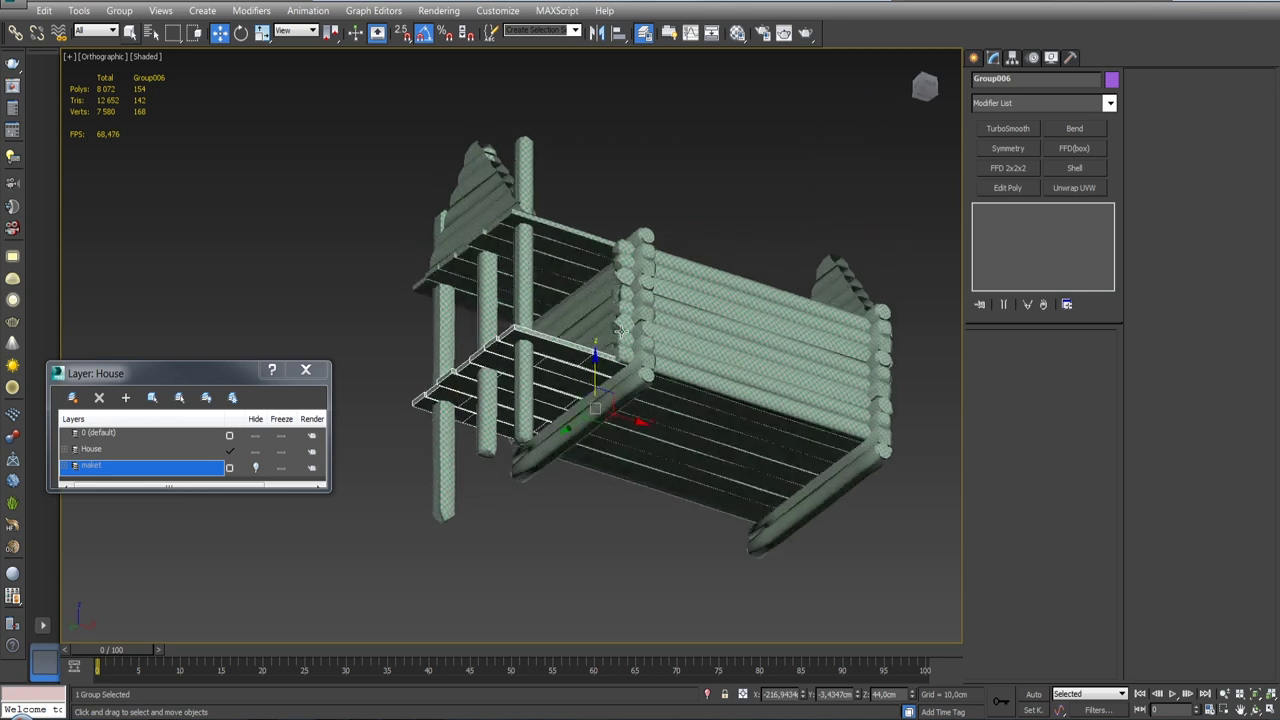
{"action": "mouse_move", "coordinate": [602, 383]}
{"action": "middle_mouse_down", "text": "alt"}
{"action": "mouse_move", "coordinate": [612, 370]}
{"action": "mouse_move", "coordinate": [630, 377]}
{"action": "middle_mouse_up", "text": "alt"}
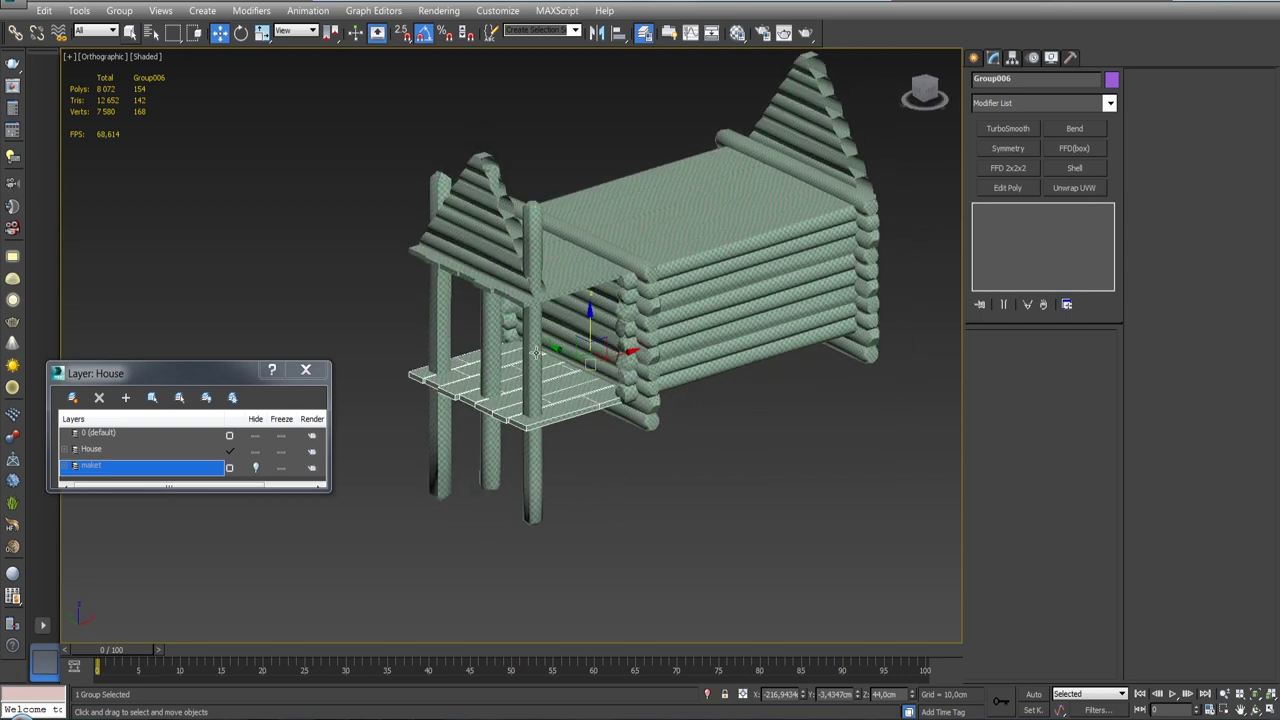
{"action": "left_click", "coordinate": [536, 352]}
{"action": "middle_click_drag", "start_coordinate": [536, 352], "coordinate": [535, 345], "text": "alt"}
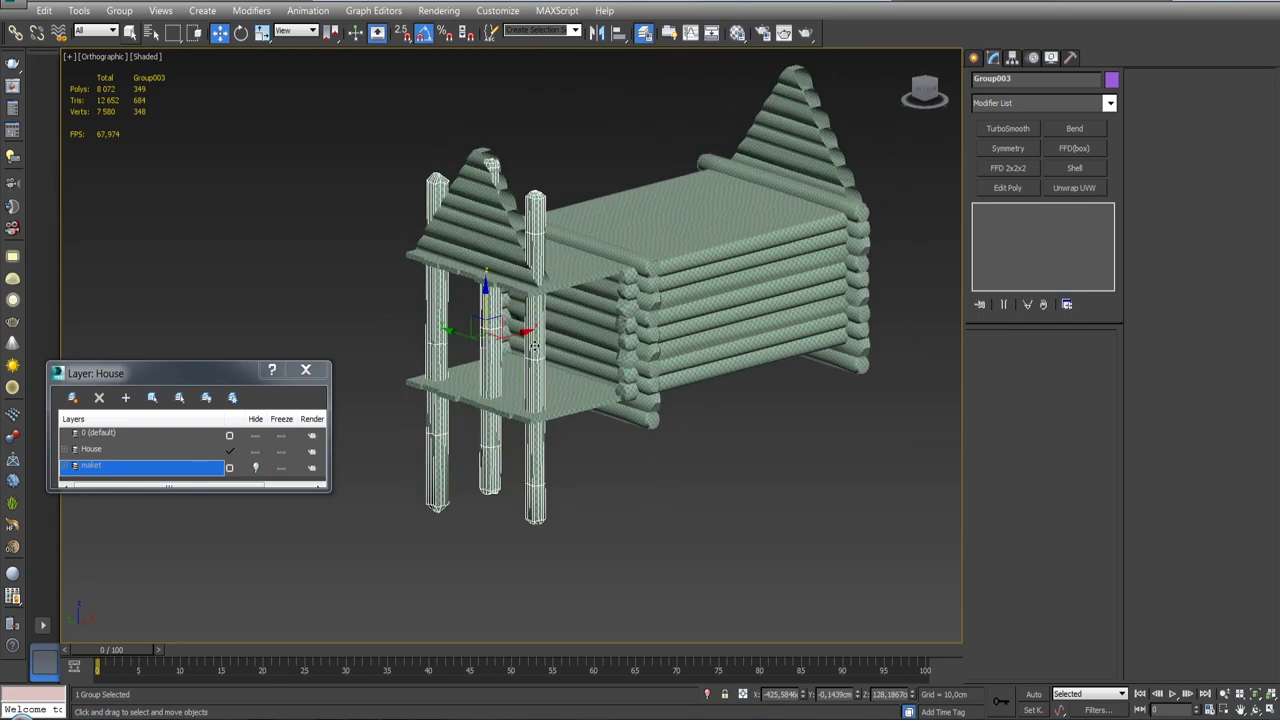
Step: In Front view, try a Slice modifier on Group003, delete it, and reselect the group
{"action": "key", "text": "f"}
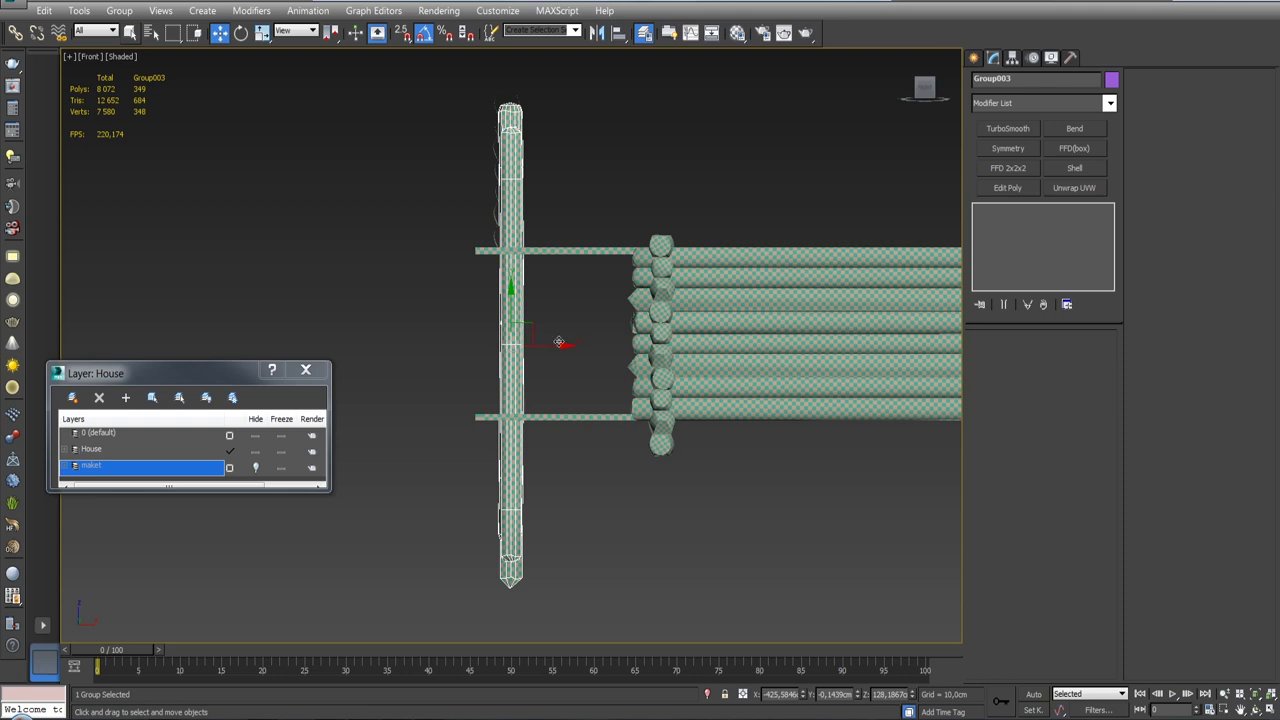
{"action": "left_click", "coordinate": [1109, 103]}
{"action": "scroll", "coordinate": [1036, 460], "scroll_direction": "down", "scroll_amount": 10}
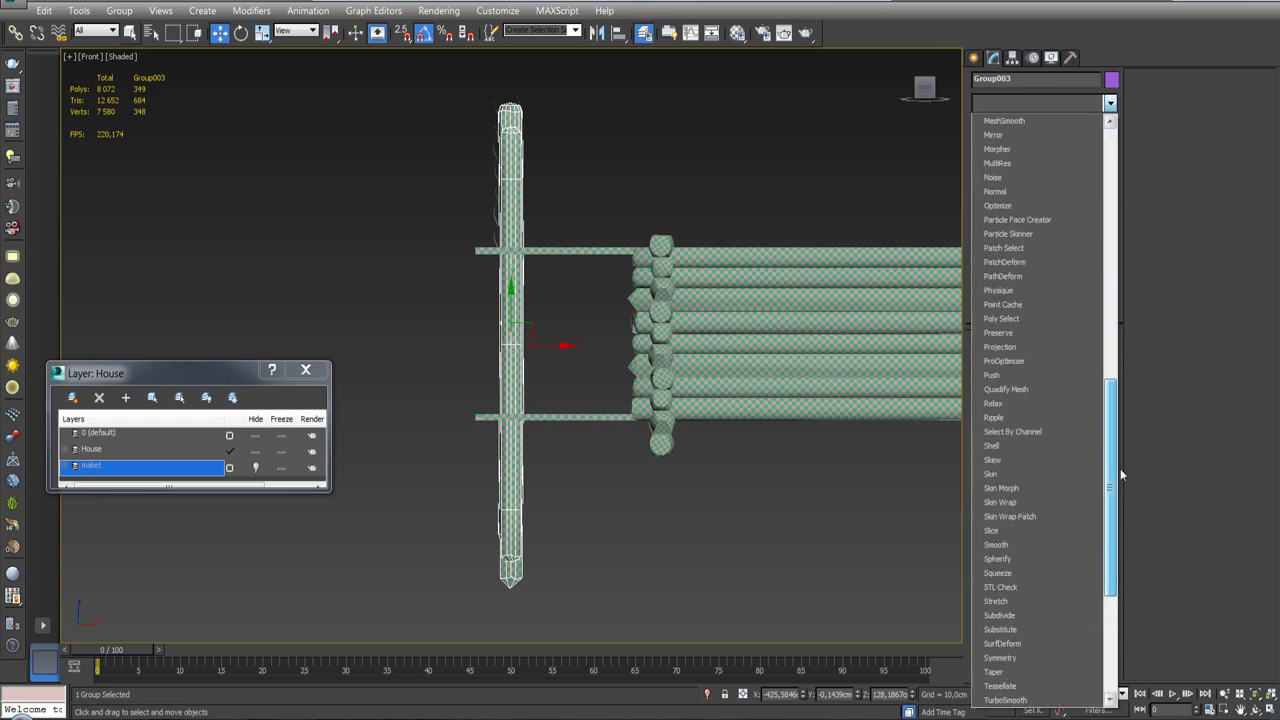
{"action": "left_click", "coordinate": [1034, 531]}
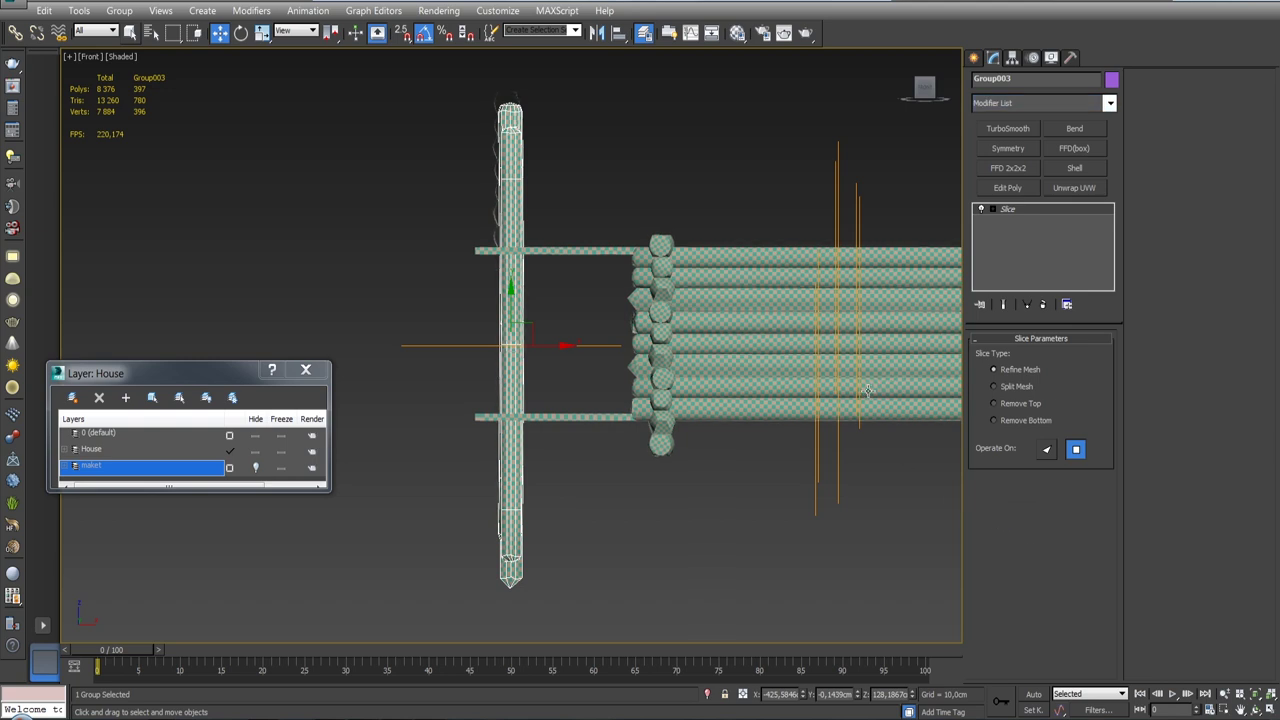
{"action": "middle_click_drag", "start_coordinate": [778, 338], "coordinate": [790, 362], "text": "alt"}
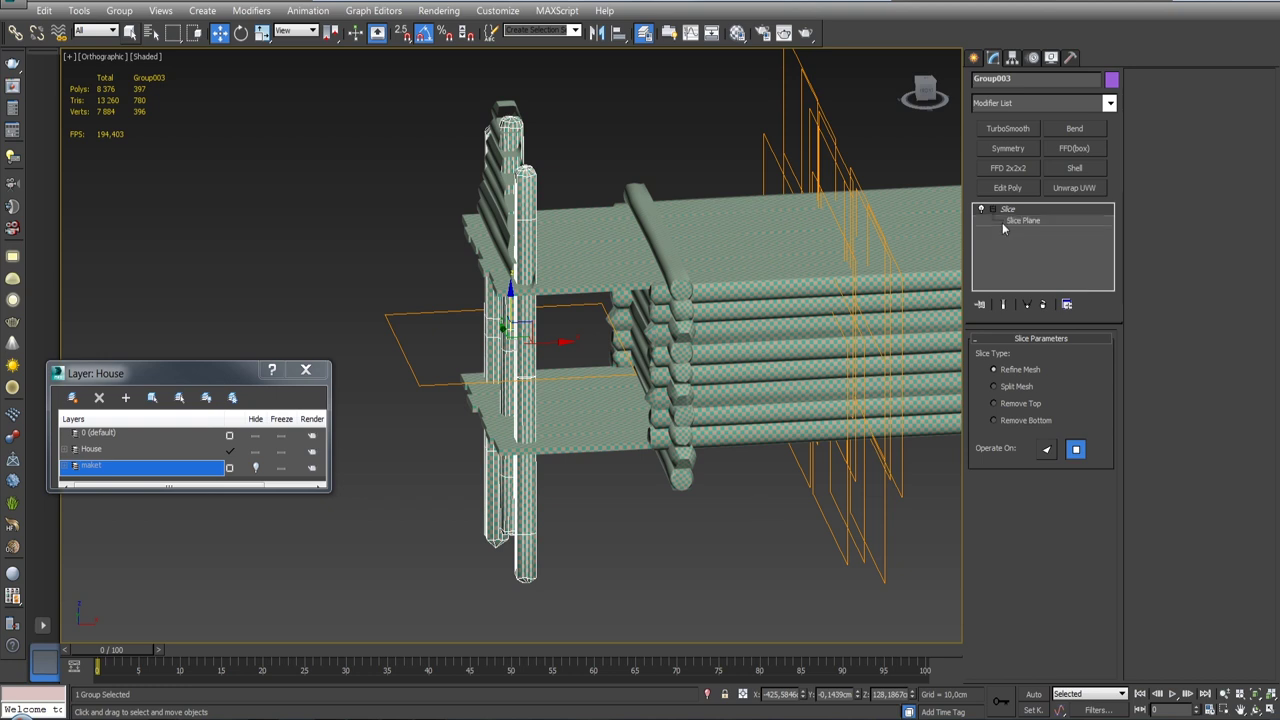
{"action": "left_click", "coordinate": [1010, 220]}
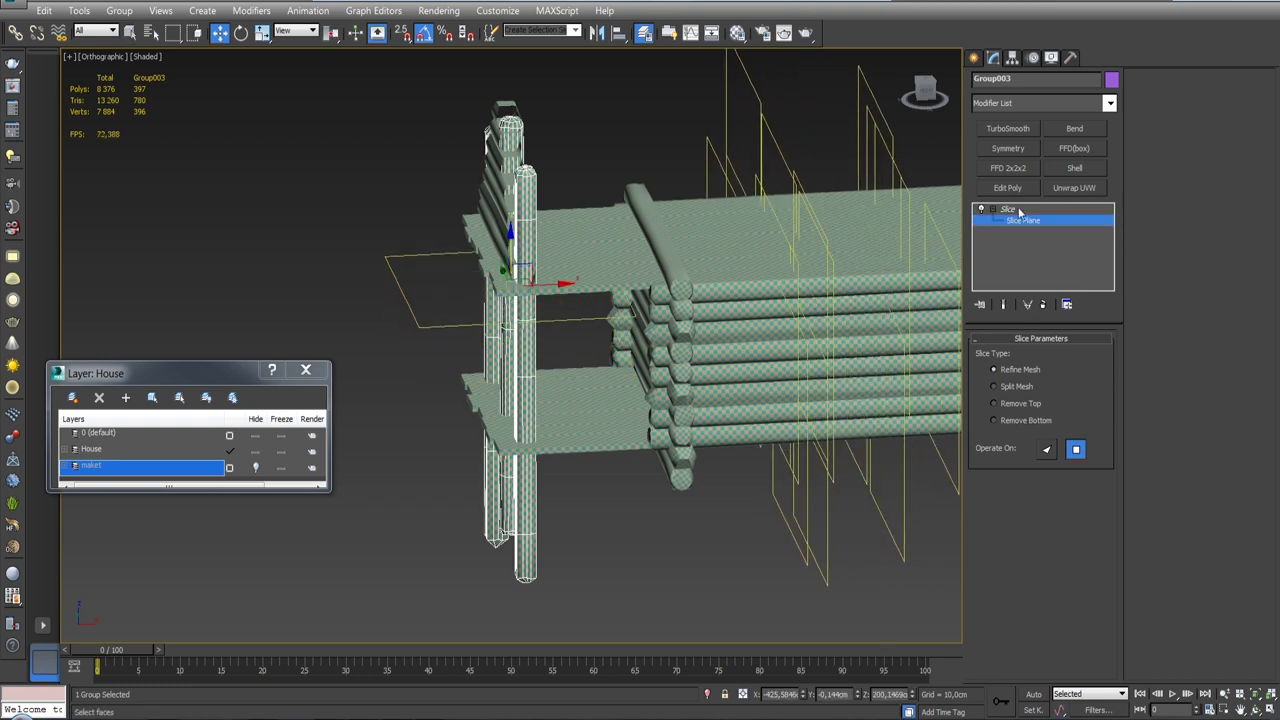
{"action": "left_click", "coordinate": [1043, 304]}
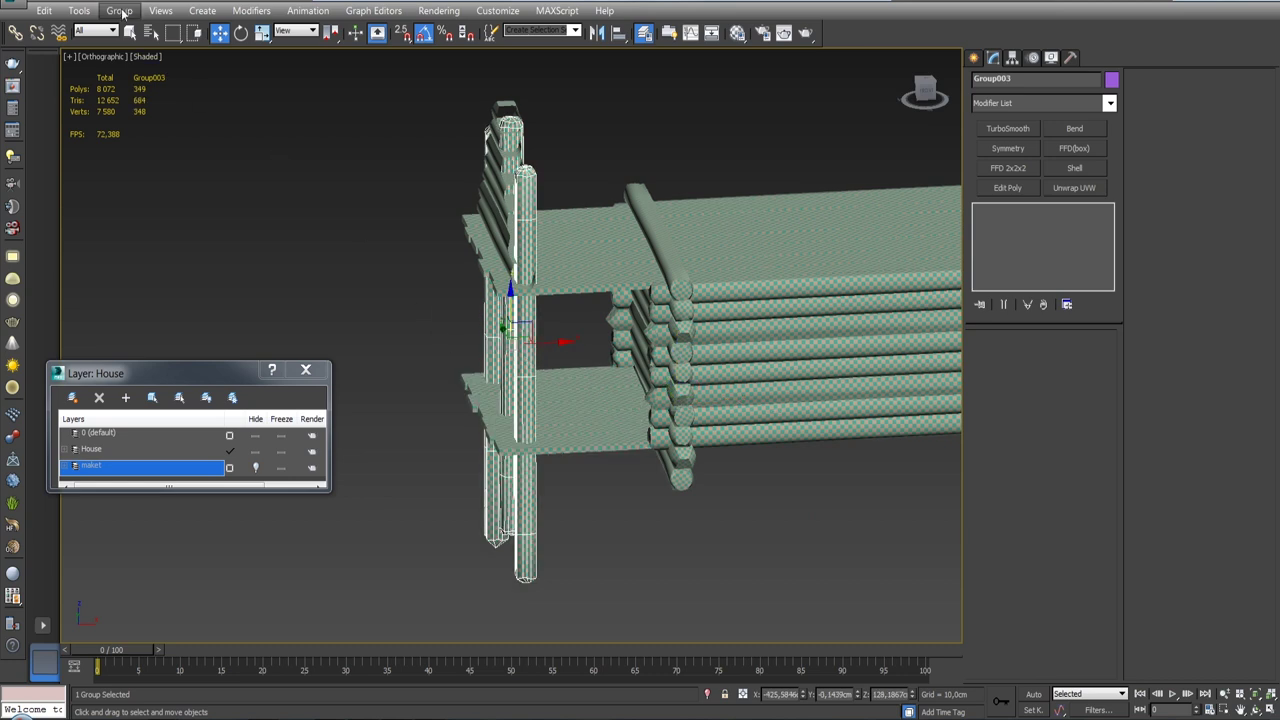
{"action": "scroll", "coordinate": [674, 257], "scroll_direction": "down", "scroll_amount": 3}
{"action": "scroll", "coordinate": [674, 257], "scroll_direction": "down", "scroll_amount": 3}
{"action": "left_click", "coordinate": [636, 299]}
{"action": "middle_click_drag", "start_coordinate": [636, 299], "coordinate": [549, 296], "text": "alt"}
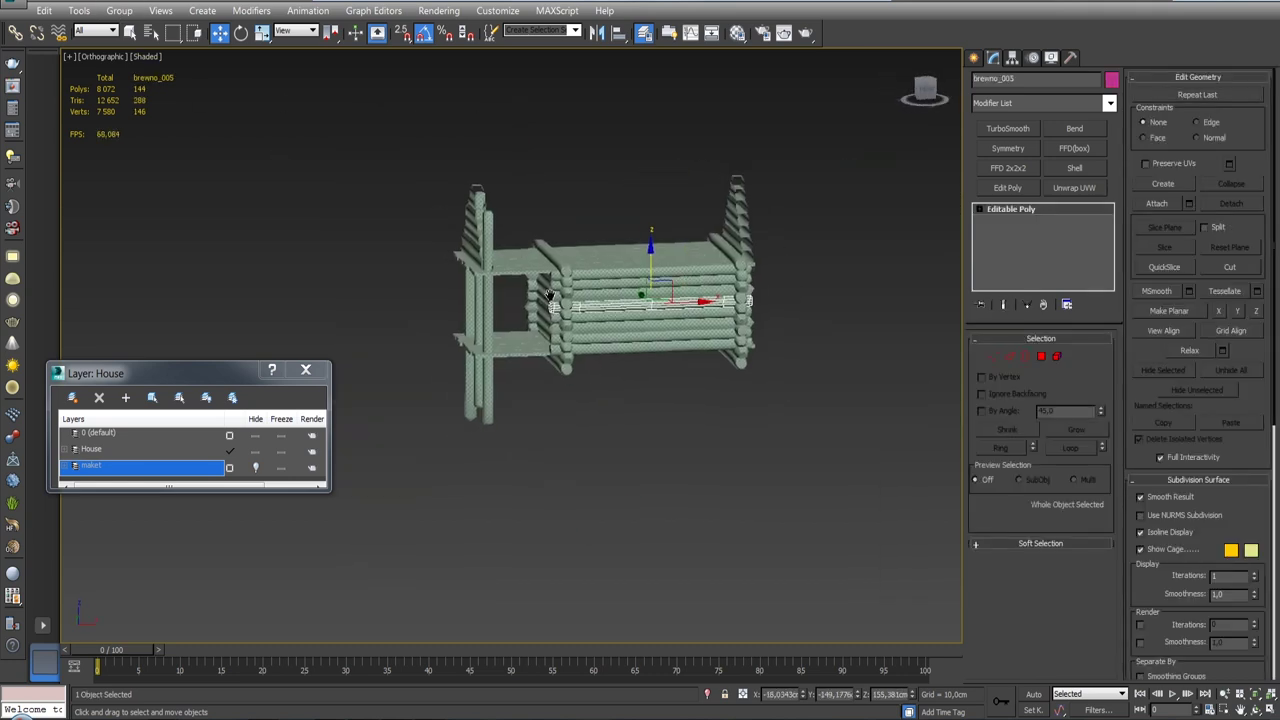
{"action": "scroll", "coordinate": [549, 296], "scroll_direction": "up", "scroll_amount": 4}
{"action": "left_click_drag", "start_coordinate": [687, 350], "coordinate": [688, 351]}
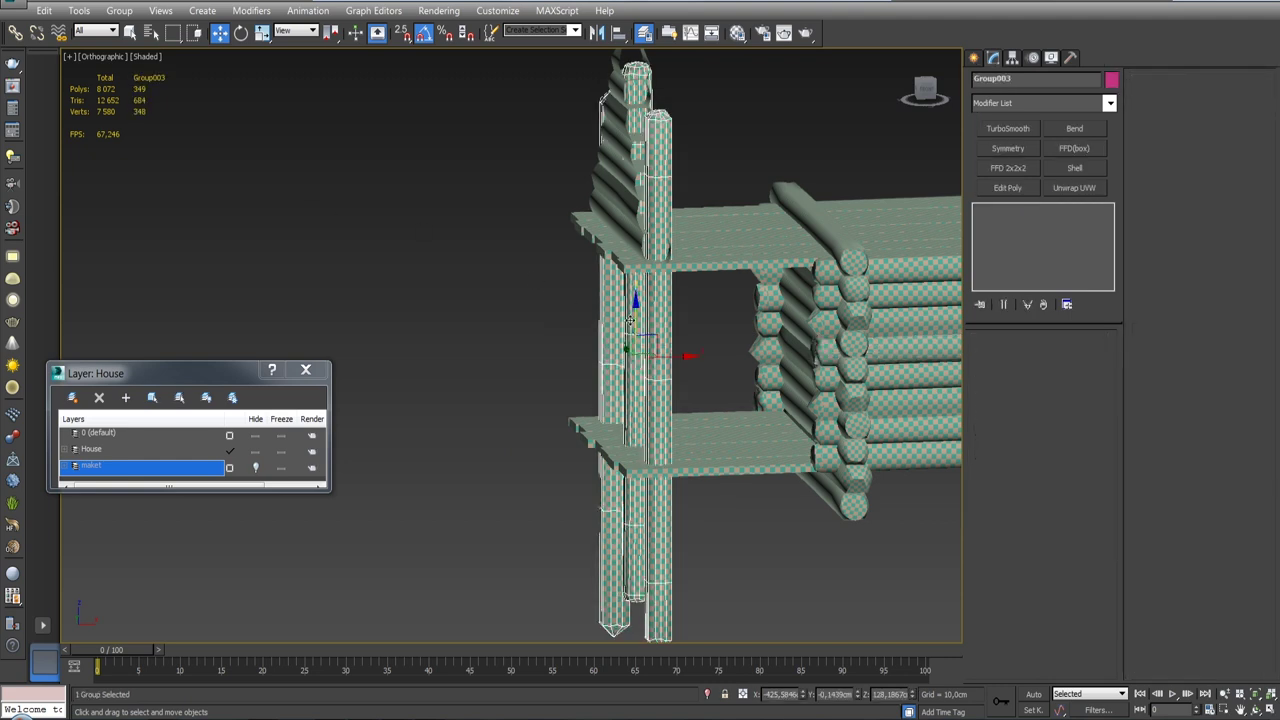
Step: Add Slice to the posts again, make it unique, and remove it
{"action": "left_click", "coordinate": [1095, 103]}
{"action": "scroll", "coordinate": [1025, 550], "scroll_direction": "down", "scroll_amount": 3}
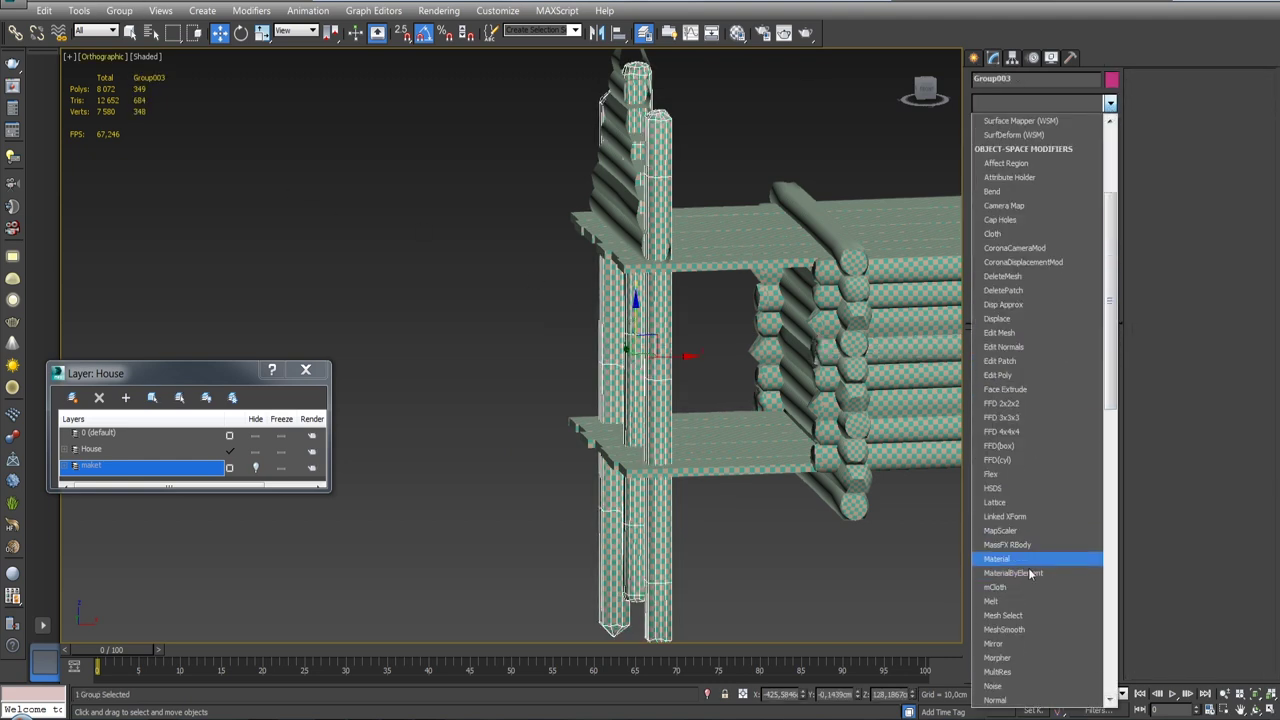
{"action": "scroll", "coordinate": [1025, 550], "scroll_direction": "down", "scroll_amount": 3}
{"action": "scroll", "coordinate": [1025, 545], "scroll_direction": "down", "scroll_amount": 2}
{"action": "scroll", "coordinate": [1030, 500], "scroll_direction": "down", "scroll_amount": 3}
{"action": "scroll", "coordinate": [1030, 500], "scroll_direction": "down", "scroll_amount": 3}
{"action": "scroll", "coordinate": [1030, 600], "scroll_direction": "down", "scroll_amount": 2}
{"action": "left_click", "coordinate": [1005, 675]}
{"action": "left_click", "coordinate": [1028, 306]}
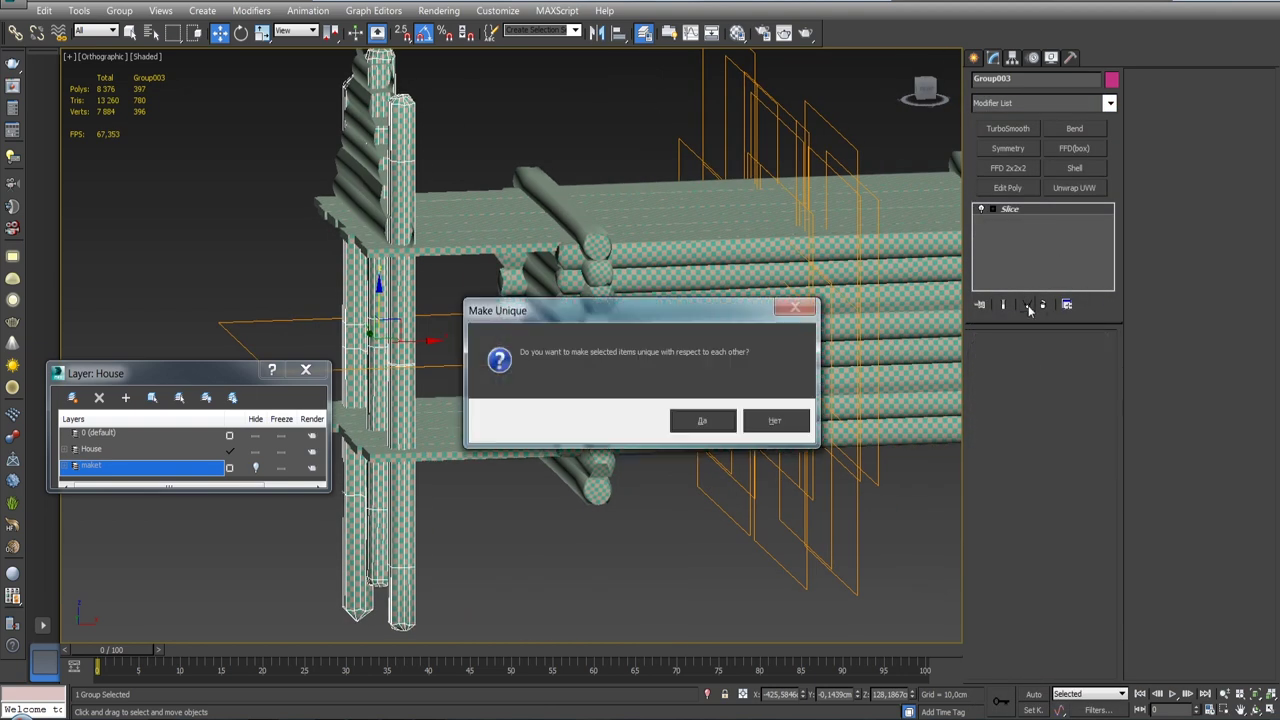
{"action": "left_click", "coordinate": [714, 427]}
Step: Add Slice once more and confirm making the posts' modifiers unique
{"action": "left_click", "coordinate": [1109, 103]}
{"action": "scroll", "coordinate": [1050, 390], "scroll_direction": "down", "scroll_amount": 10}
{"action": "scroll", "coordinate": [1030, 480], "scroll_direction": "up", "scroll_amount": 3}
{"action": "scroll", "coordinate": [1020, 450], "scroll_direction": "up", "scroll_amount": 2}
{"action": "left_click", "coordinate": [1000, 420]}
{"action": "left_click", "coordinate": [1042, 304]}
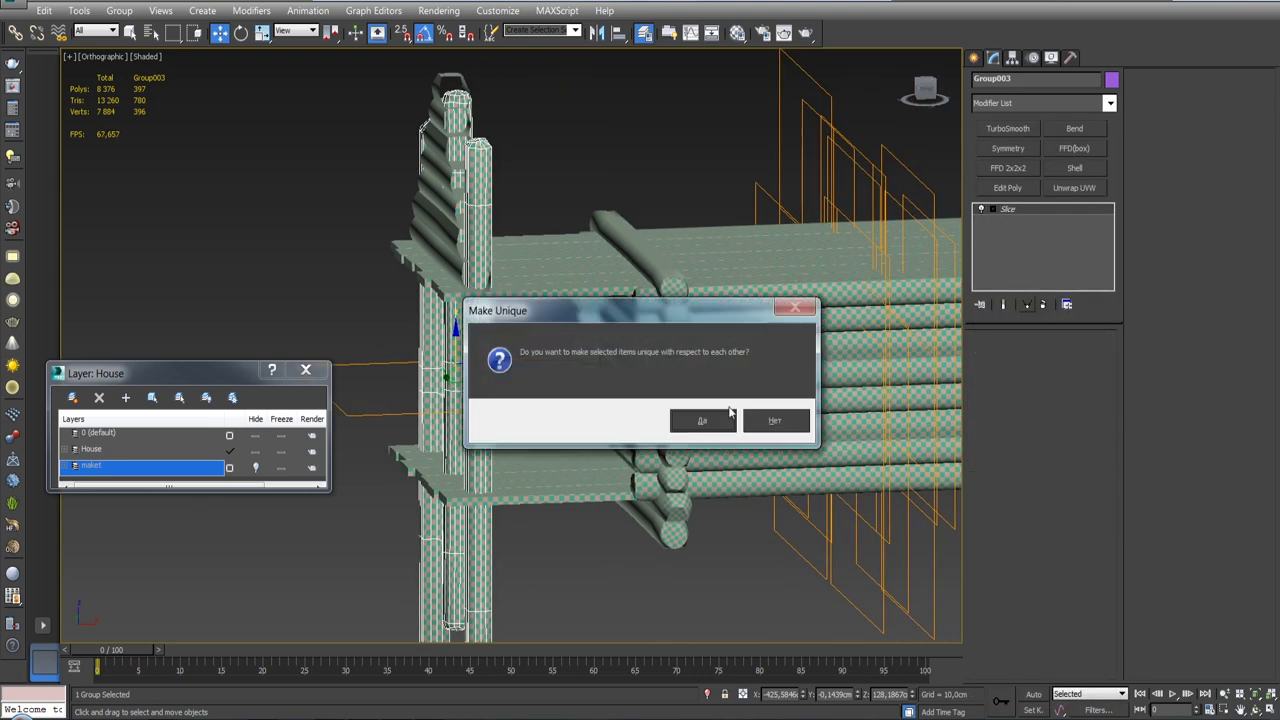
{"action": "left_click", "coordinate": [703, 421]}
Step: Ungroup Group003 and collapse the individual columns to Editable Poly
{"action": "left_click", "coordinate": [119, 10]}
{"action": "left_click", "coordinate": [137, 46]}
{"action": "left_click", "coordinate": [481, 362]}
{"action": "key", "text": "ctrl+z"}
{"action": "key", "text": "ctrl+z"}
{"action": "key", "text": "ctrl+z"}
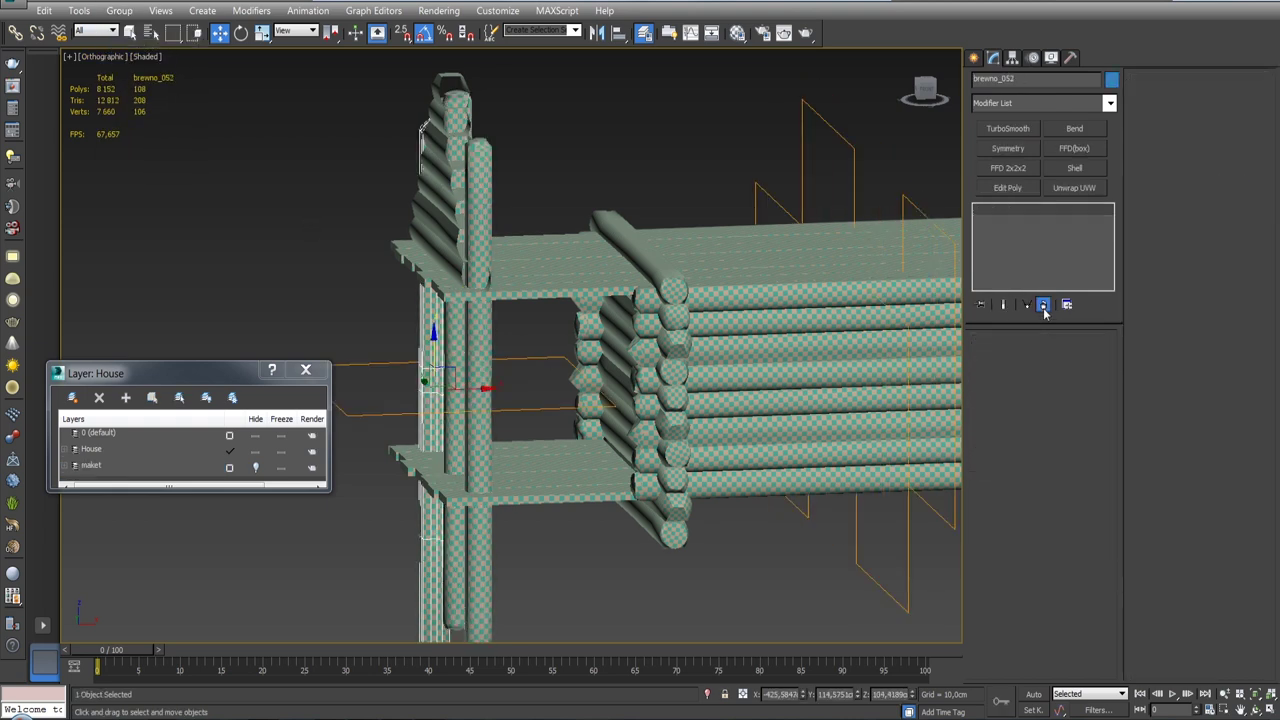
{"action": "left_click", "coordinate": [1043, 305]}
{"action": "key", "text": "ctrl+z"}
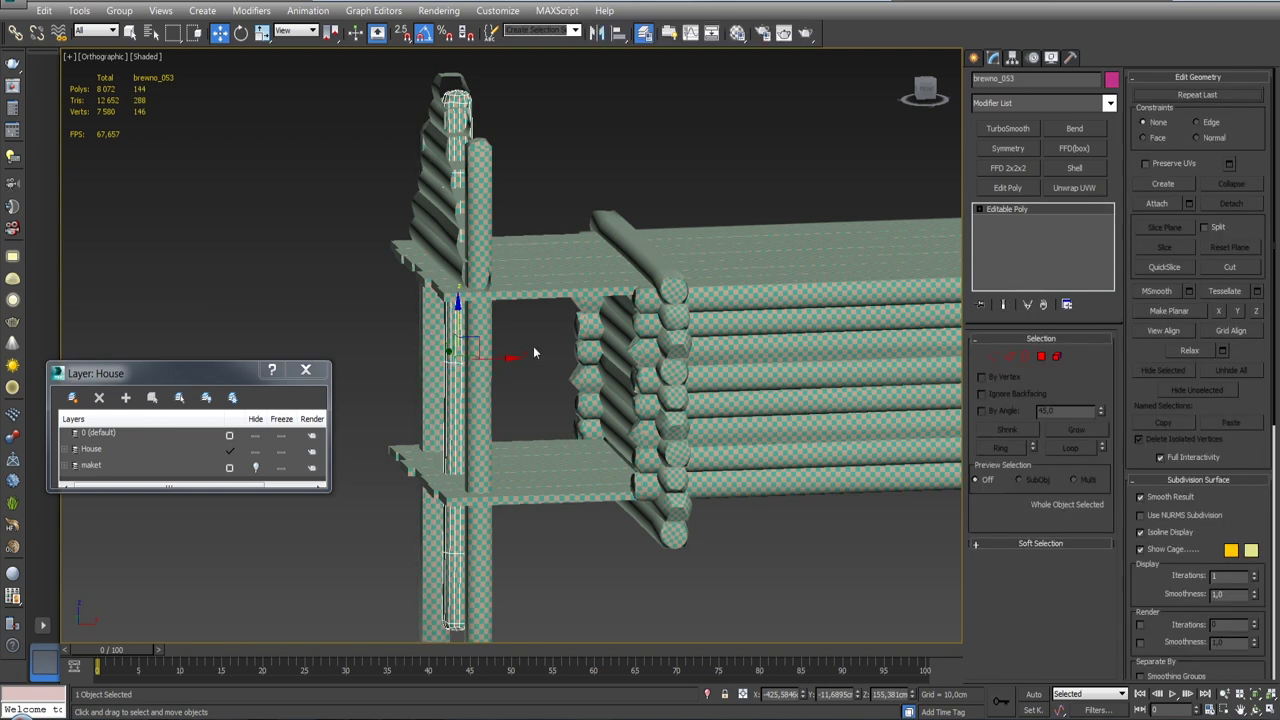
{"action": "key", "text": "ctrl+z"}
Step: Add the left column to the selection and group the columns as Group007
{"action": "left_click", "coordinate": [447, 320], "text": "ctrl"}
{"action": "left_click", "coordinate": [119, 10]}
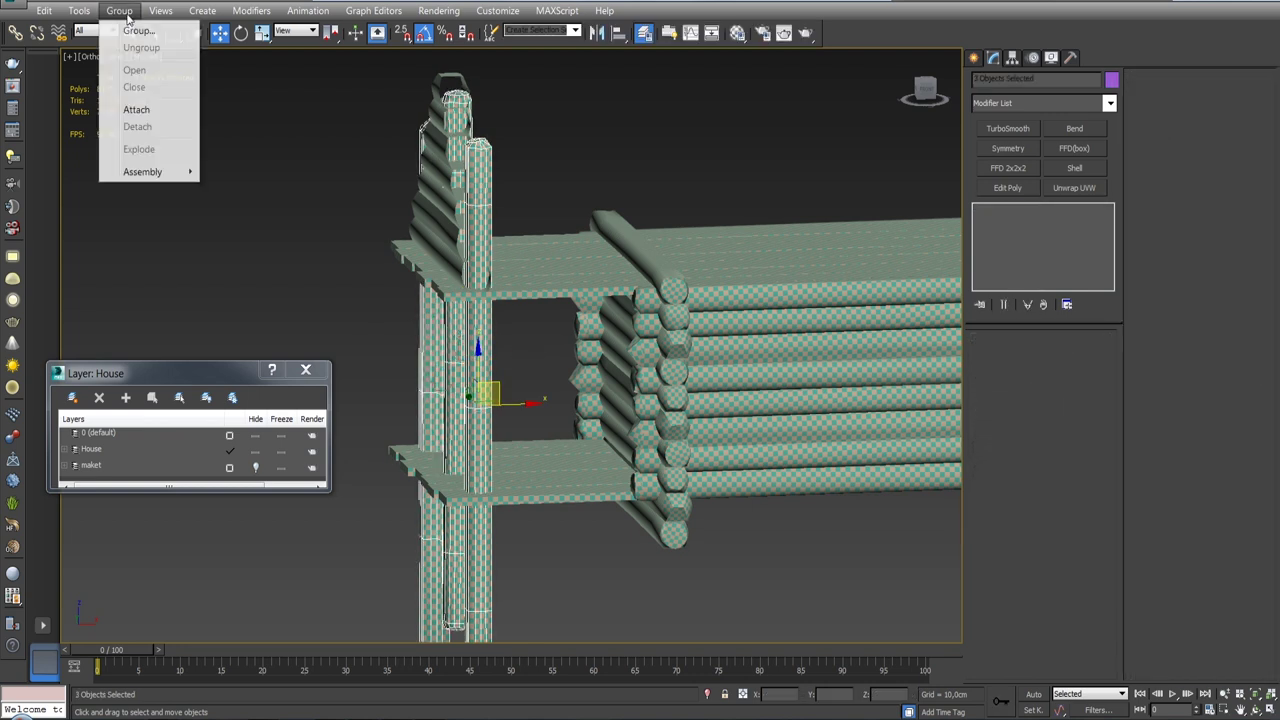
{"action": "left_click", "coordinate": [125, 27]}
{"action": "left_click", "coordinate": [652, 383]}
Step: Add a Slice modifier to Group007, raise its plane up the columns and set it to Remove Top
{"action": "left_click", "coordinate": [1109, 103]}
{"action": "scroll", "coordinate": [1030, 480], "scroll_direction": "down", "scroll_amount": 10}
{"action": "scroll", "coordinate": [1030, 475], "scroll_direction": "down", "scroll_amount": 3}
{"action": "left_click", "coordinate": [995, 332]}
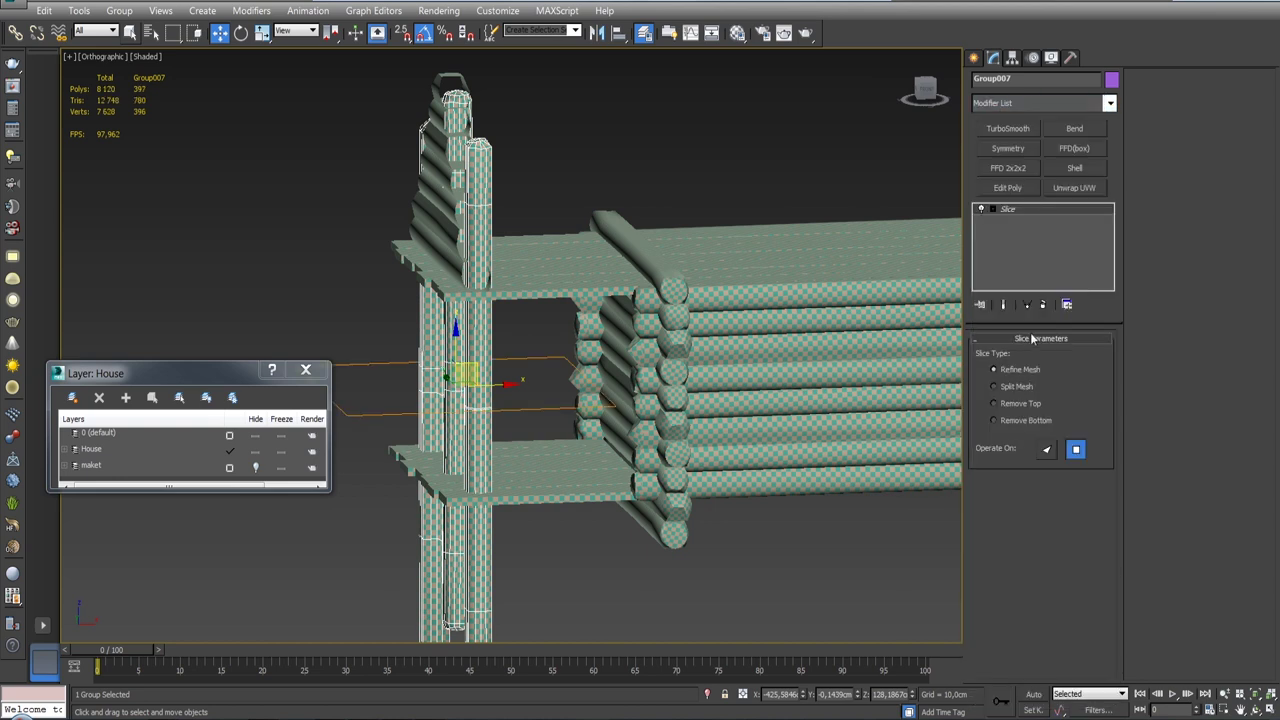
{"action": "left_click", "coordinate": [1010, 220]}
{"action": "left_click_drag", "start_coordinate": [457, 350], "coordinate": [461, 285]}
{"action": "key", "text": "f"}
{"action": "scroll", "coordinate": [640, 333], "scroll_direction": "down", "scroll_amount": 5}
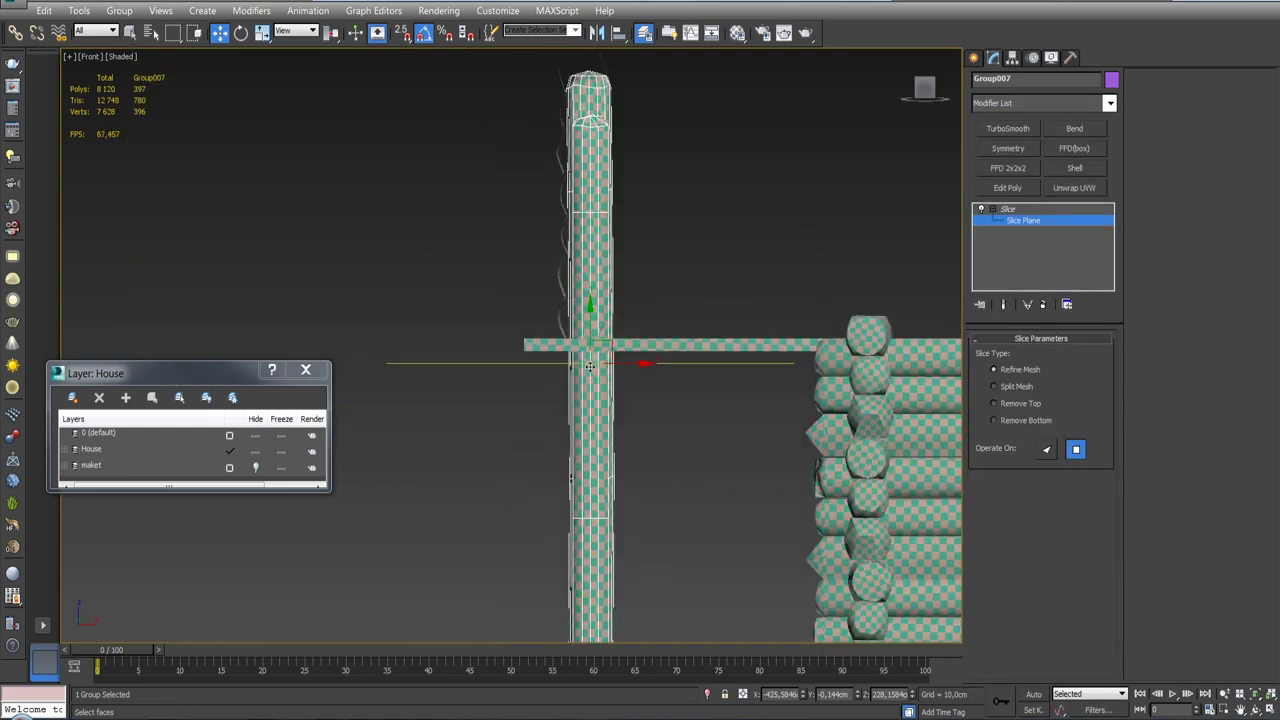
{"action": "scroll", "coordinate": [581, 338], "scroll_direction": "up", "scroll_amount": 3}
{"action": "scroll", "coordinate": [581, 338], "scroll_direction": "up", "scroll_amount": 2}
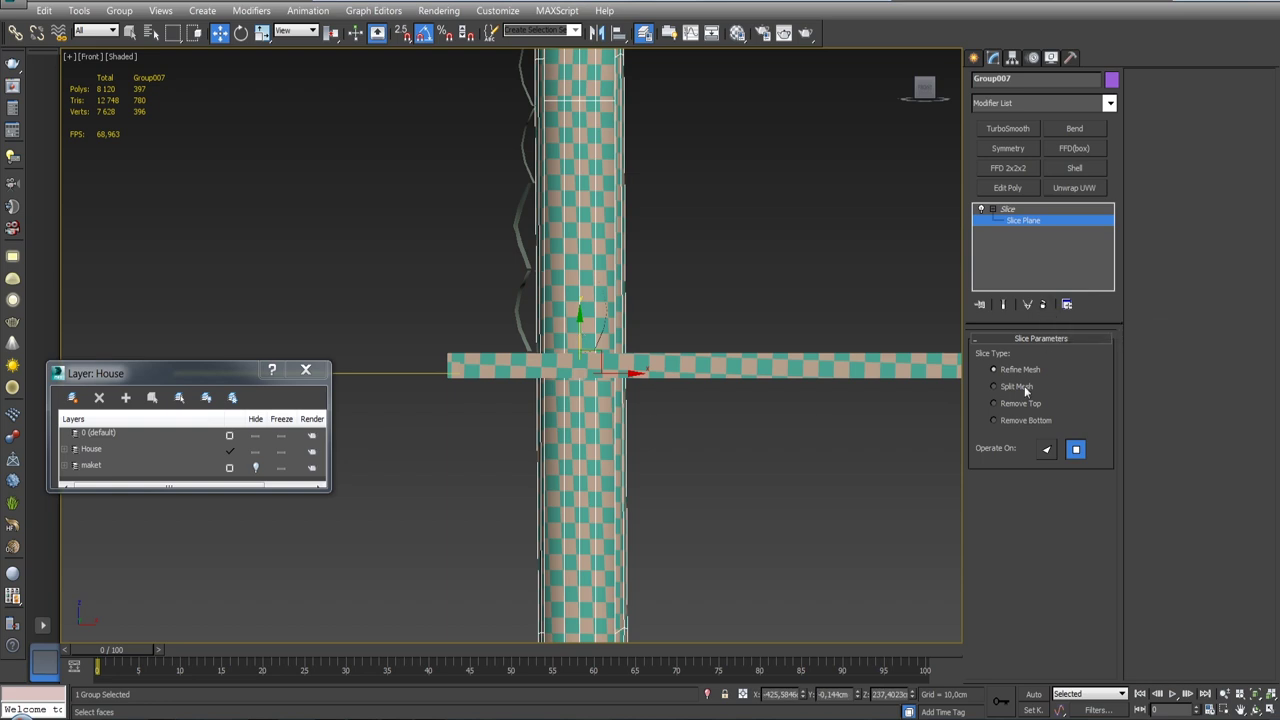
{"action": "left_click", "coordinate": [994, 403]}
{"action": "right_click", "coordinate": [1018, 222]}
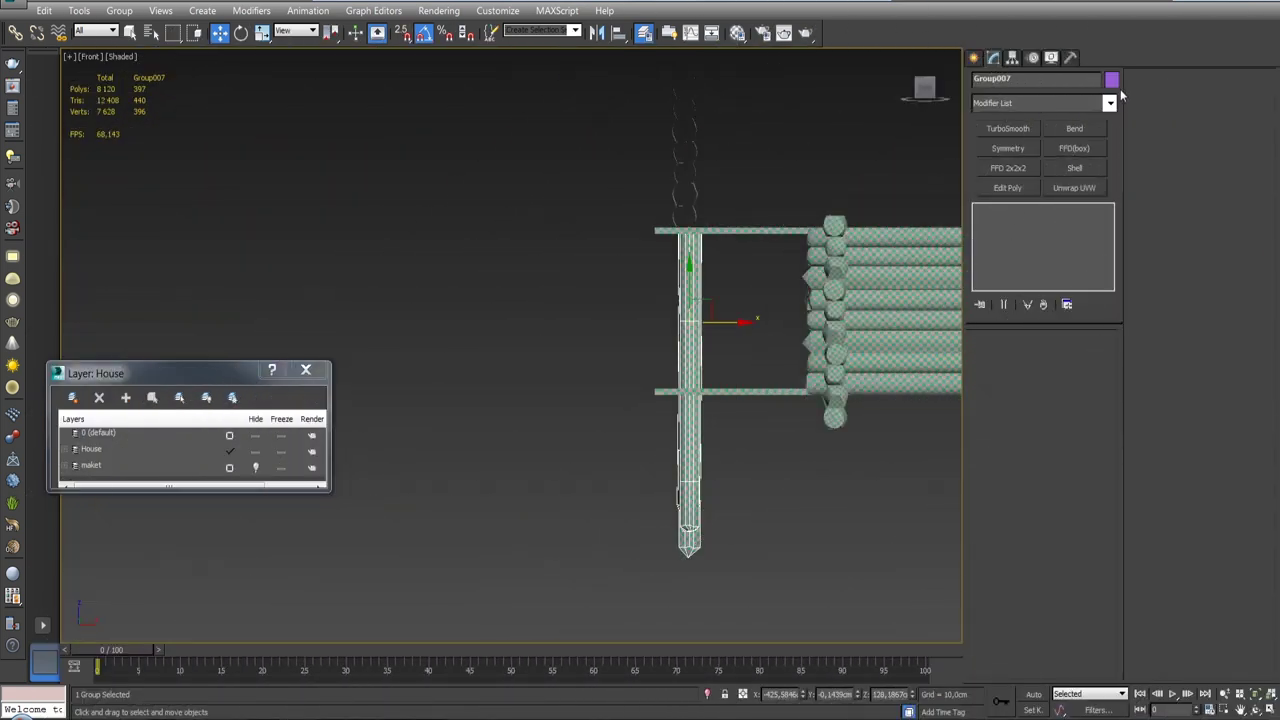
Step: Add a new Slice modifier set to Remove Bottom and collapse the stack to Editable Poly
{"action": "left_click", "coordinate": [1110, 103]}
{"action": "left_click_drag", "start_coordinate": [1110, 170], "coordinate": [1112, 387]}
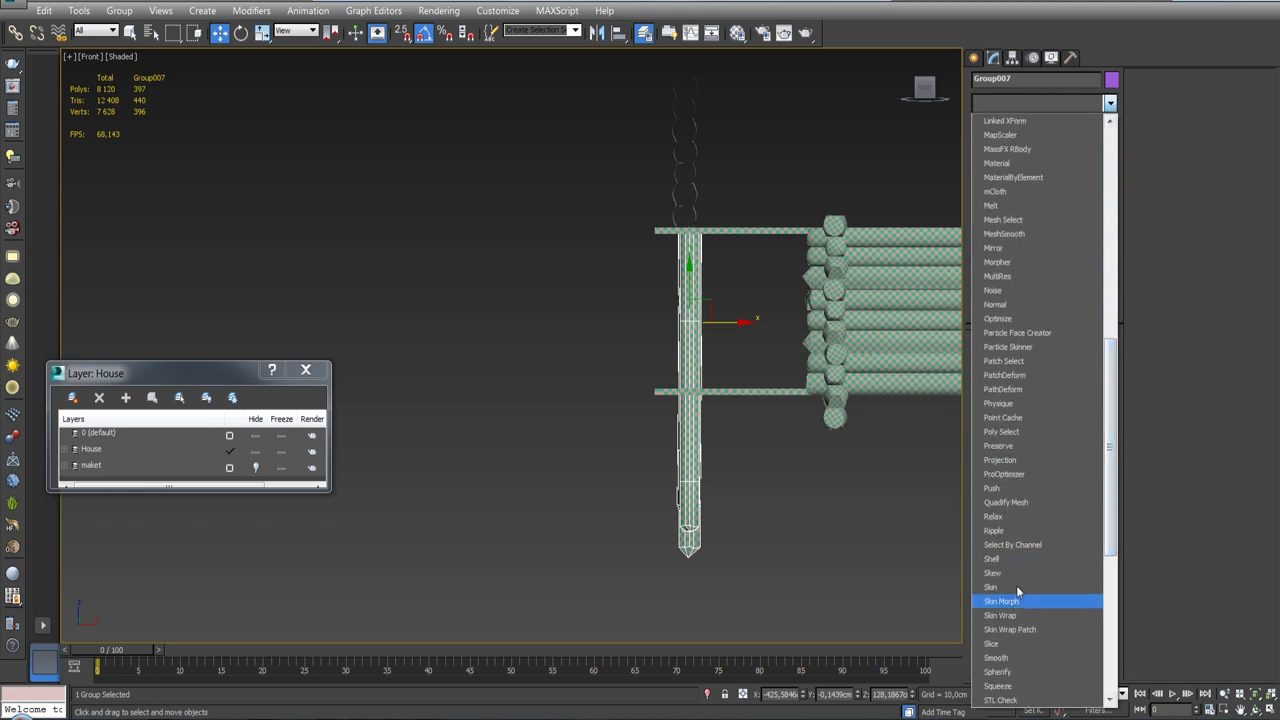
{"action": "left_click", "coordinate": [995, 643]}
{"action": "double_click", "coordinate": [1000, 210]}
{"action": "scroll", "coordinate": [690, 382], "scroll_direction": "up", "scroll_amount": 5}
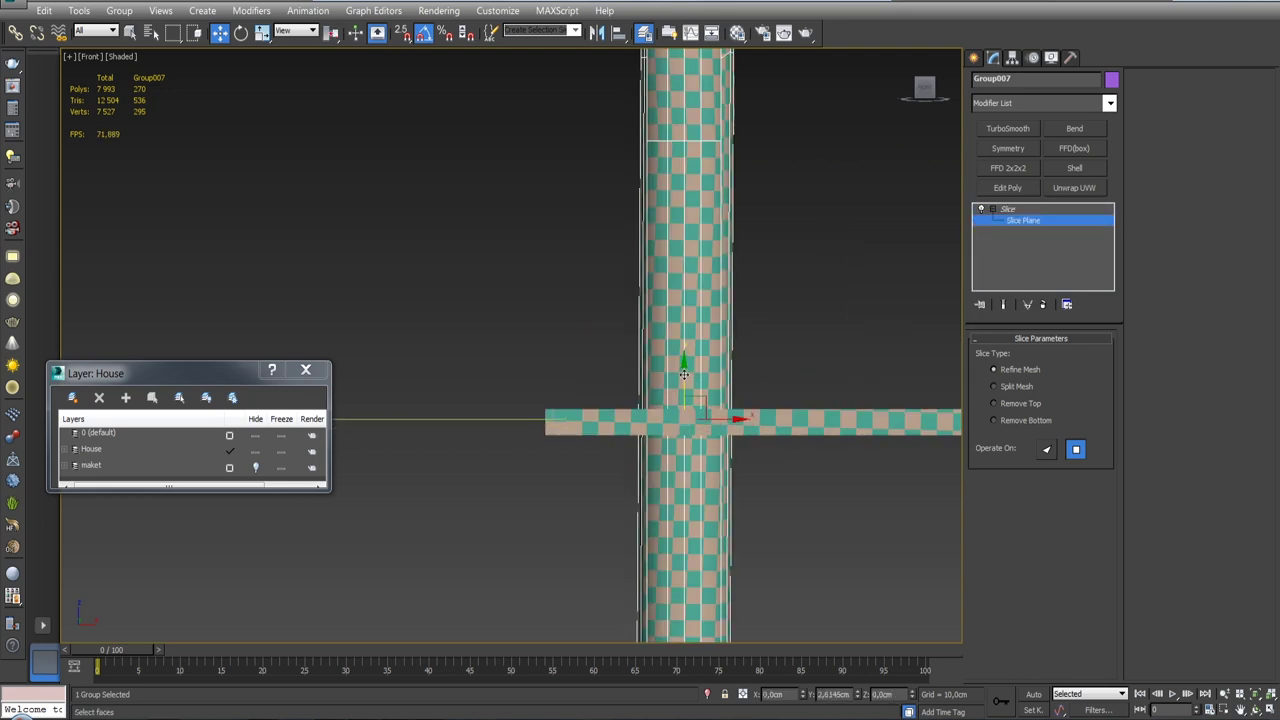
{"action": "left_click", "coordinate": [1010, 403]}
{"action": "left_click", "coordinate": [1010, 420]}
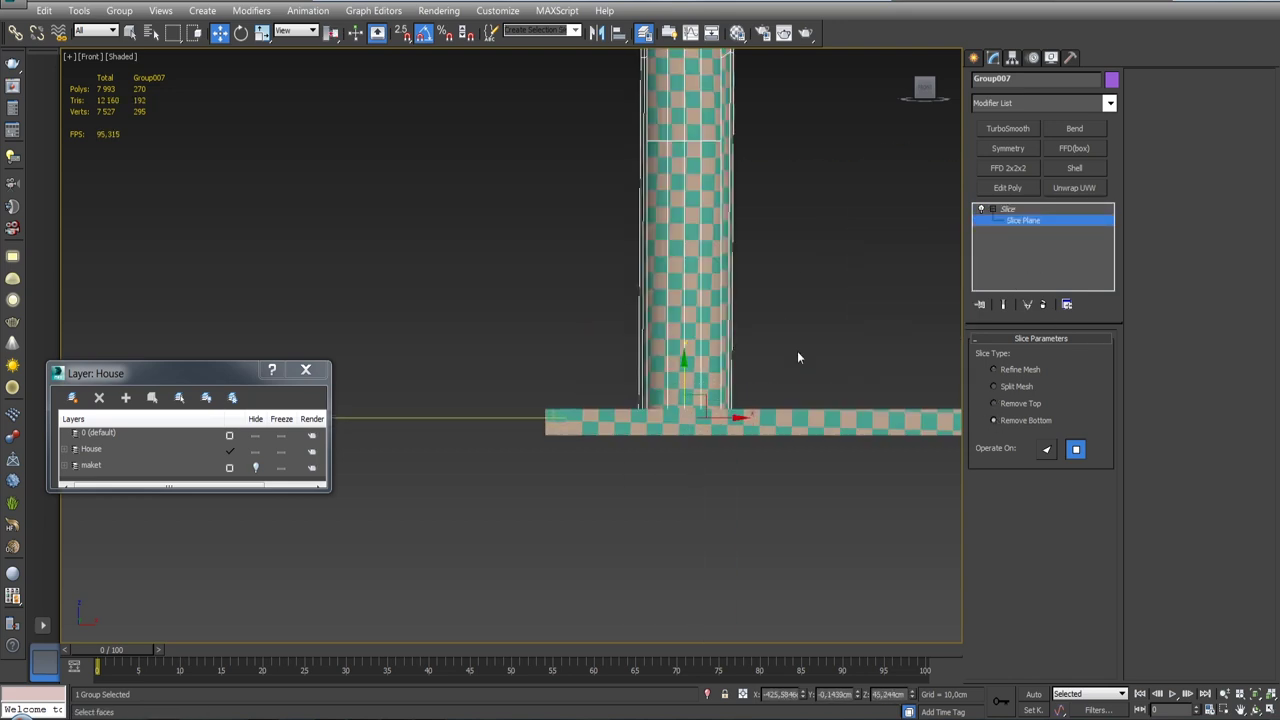
{"action": "scroll", "coordinate": [797, 351], "scroll_direction": "down", "scroll_amount": 5}
{"action": "right_click", "coordinate": [1022, 219]}
{"action": "left_click", "coordinate": [1104, 348]}
Step: Select the small roof piece group and ungroup it
{"action": "middle_click_drag", "start_coordinate": [900, 350], "coordinate": [600, 340], "text": "alt"}
{"action": "scroll", "coordinate": [716, 339], "scroll_direction": "down", "scroll_amount": 3}
{"action": "scroll", "coordinate": [884, 367], "scroll_direction": "up", "scroll_amount": 5}
{"action": "scroll", "coordinate": [884, 367], "scroll_direction": "down", "scroll_amount": 3}
{"action": "left_click", "coordinate": [650, 250]}
{"action": "middle_click_drag", "start_coordinate": [500, 250], "coordinate": [343, 146], "text": "alt"}
{"action": "left_click", "coordinate": [119, 10]}
{"action": "left_click", "coordinate": [130, 46]}
{"action": "mouse_move", "coordinate": [960, 300]}
{"action": "middle_mouse_down"}
{"action": "mouse_move", "coordinate": [770, 300]}
{"action": "mouse_move", "coordinate": [890, 325]}
{"action": "middle_mouse_up"}
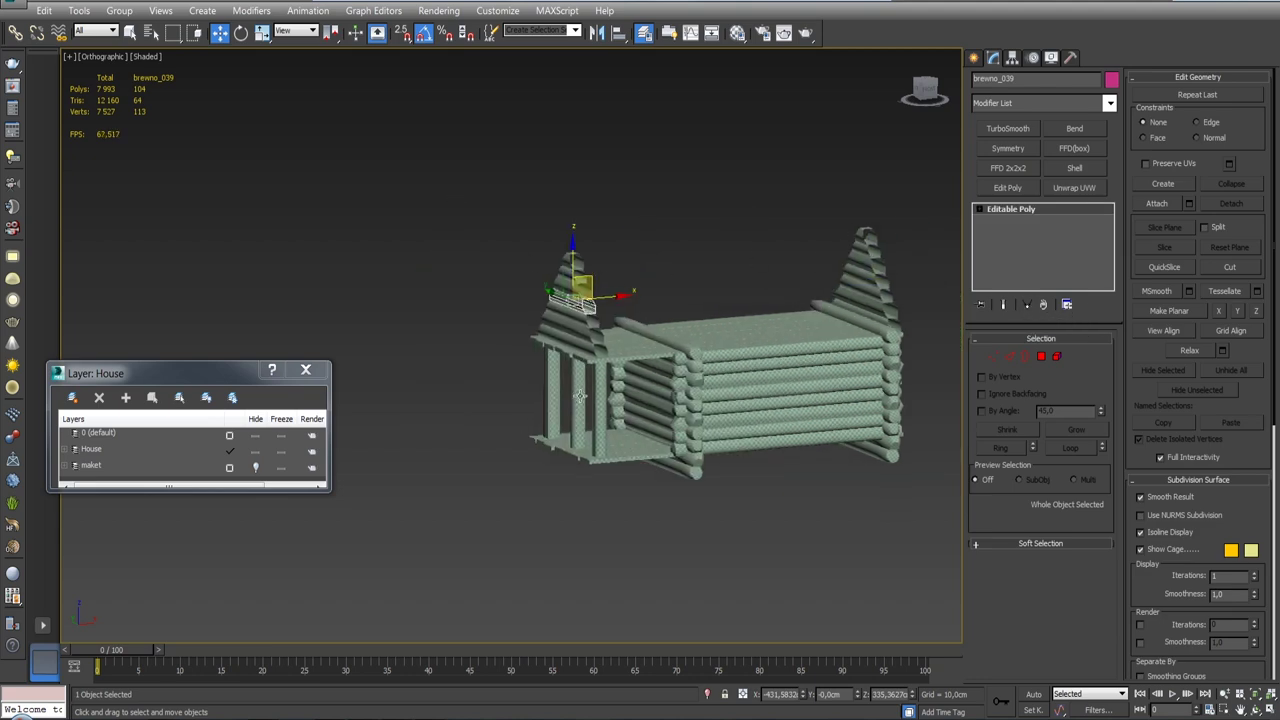
Step: Open the pillar group so its logs can be edited individually
{"action": "left_click", "coordinate": [585, 400]}
{"action": "left_click", "coordinate": [119, 10]}
{"action": "left_click", "coordinate": [134, 70]}
{"action": "left_click", "coordinate": [585, 400]}
{"action": "scroll", "coordinate": [560, 330], "scroll_direction": "up", "scroll_amount": 3}
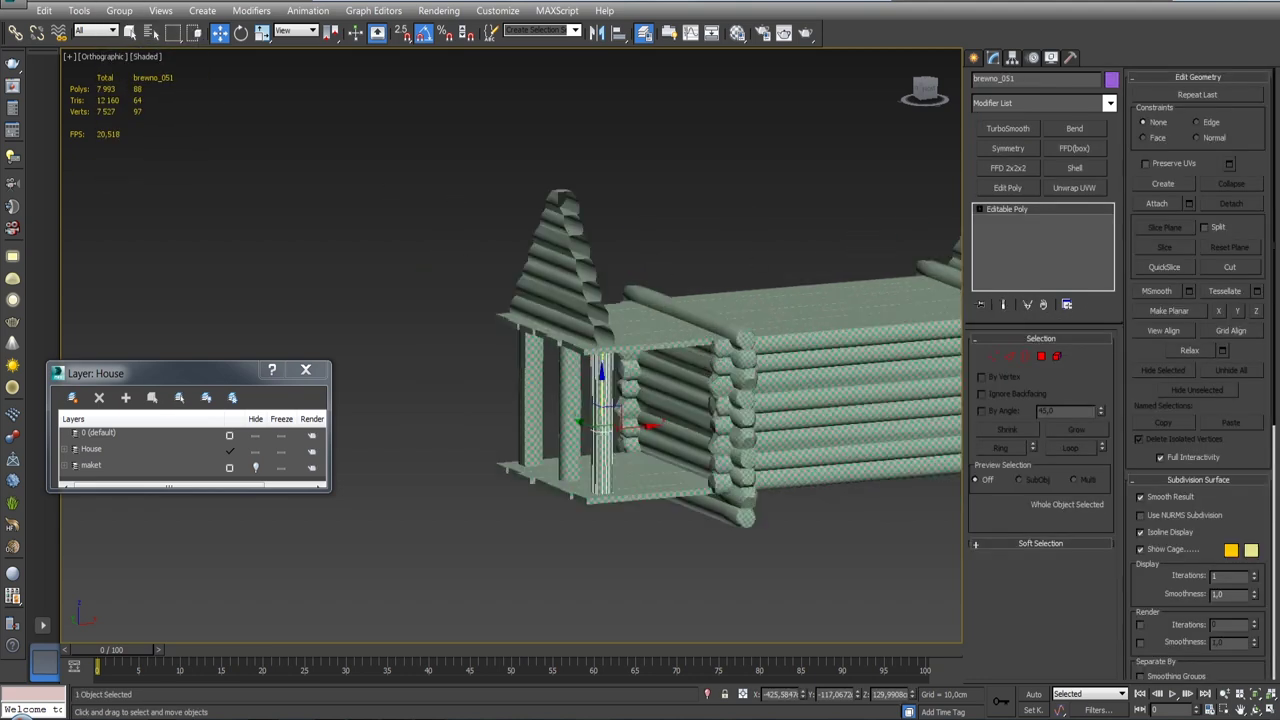
{"action": "scroll", "coordinate": [560, 330], "scroll_direction": "up", "scroll_amount": 2}
Step: Select the seven gable logs and group them as Group007
{"action": "left_click", "coordinate": [545, 275]}
{"action": "left_click", "coordinate": [528, 196], "text": "ctrl"}
{"action": "left_click", "coordinate": [545, 185], "text": "ctrl"}
{"action": "key", "text": "q"}
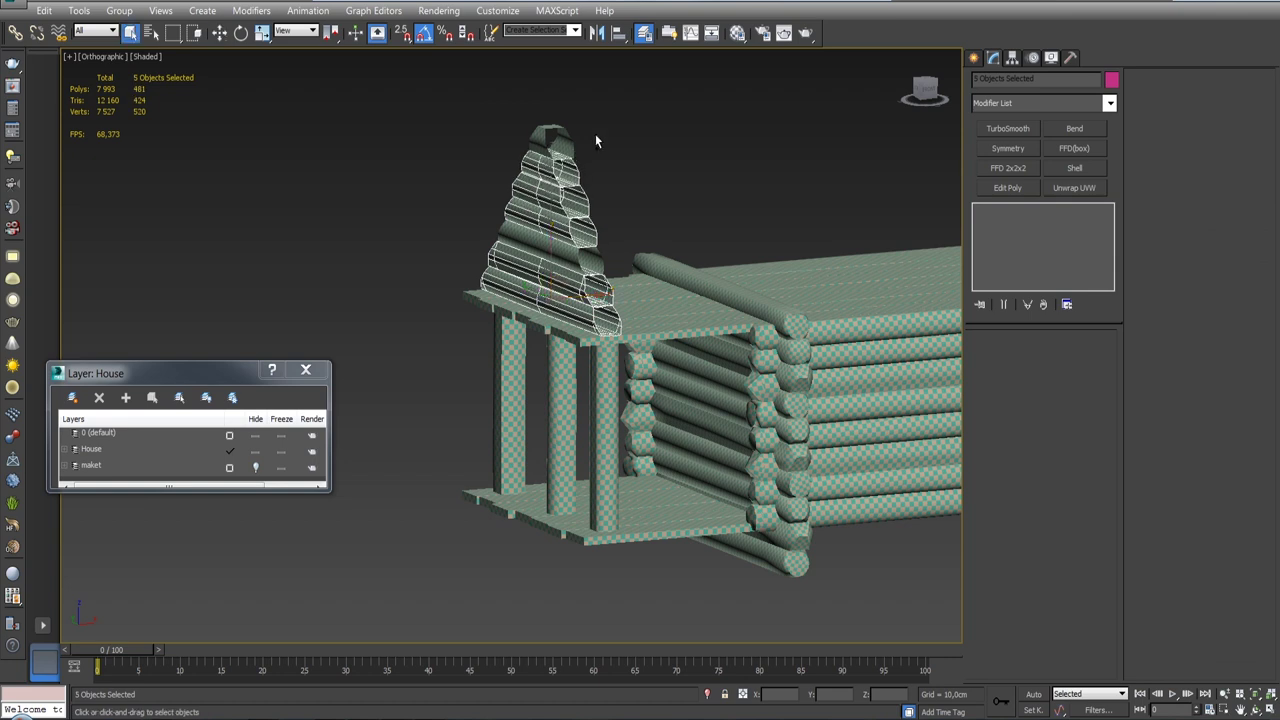
{"action": "left_click", "coordinate": [553, 125], "text": "ctrl"}
{"action": "left_click", "coordinate": [119, 10]}
{"action": "left_click", "coordinate": [134, 28]}
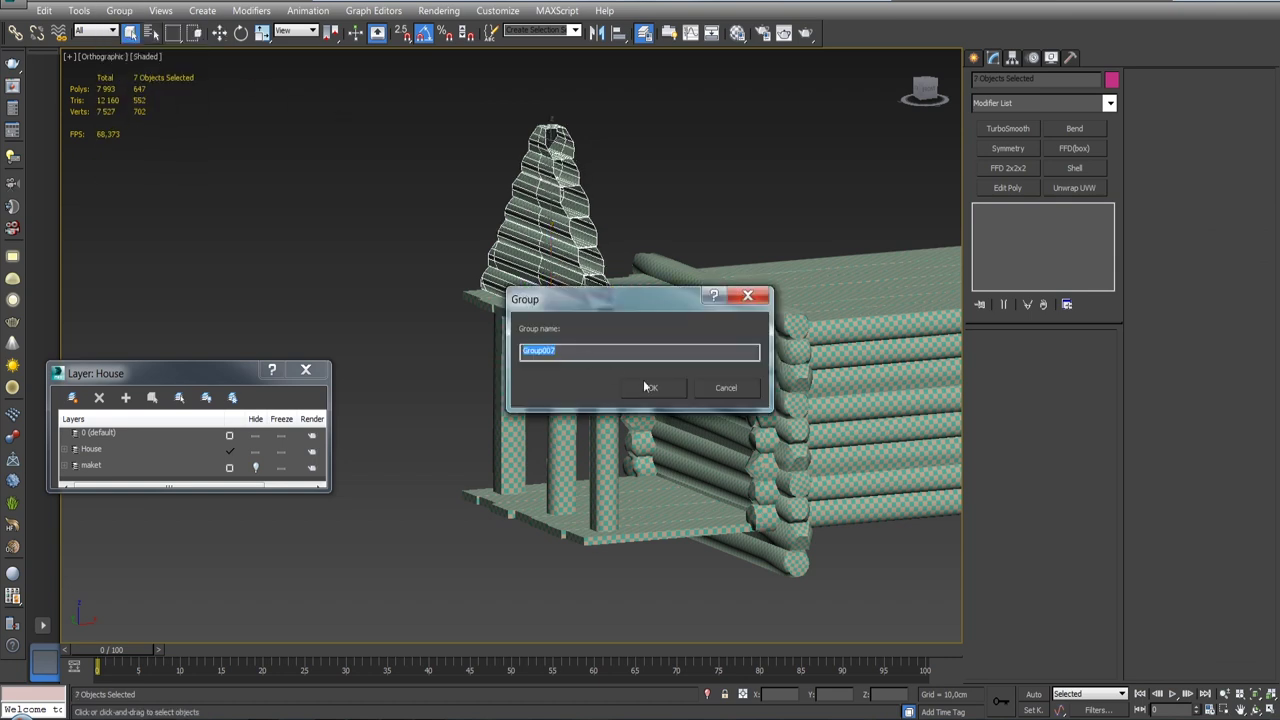
{"action": "left_click", "coordinate": [654, 383]}
Step: Select log brewno_003 and show the maket reference layer
{"action": "scroll", "coordinate": [654, 383], "scroll_direction": "down", "scroll_amount": 3}
{"action": "mouse_move", "coordinate": [654, 383]}
{"action": "middle_mouse_down", "text": "alt"}
{"action": "mouse_move", "coordinate": [652, 325]}
{"action": "mouse_move", "coordinate": [562, 291]}
{"action": "middle_mouse_up", "text": "alt"}
{"action": "scroll", "coordinate": [652, 325], "scroll_direction": "up", "scroll_amount": 3}
{"action": "left_click", "coordinate": [652, 290]}
{"action": "left_click", "coordinate": [255, 467]}
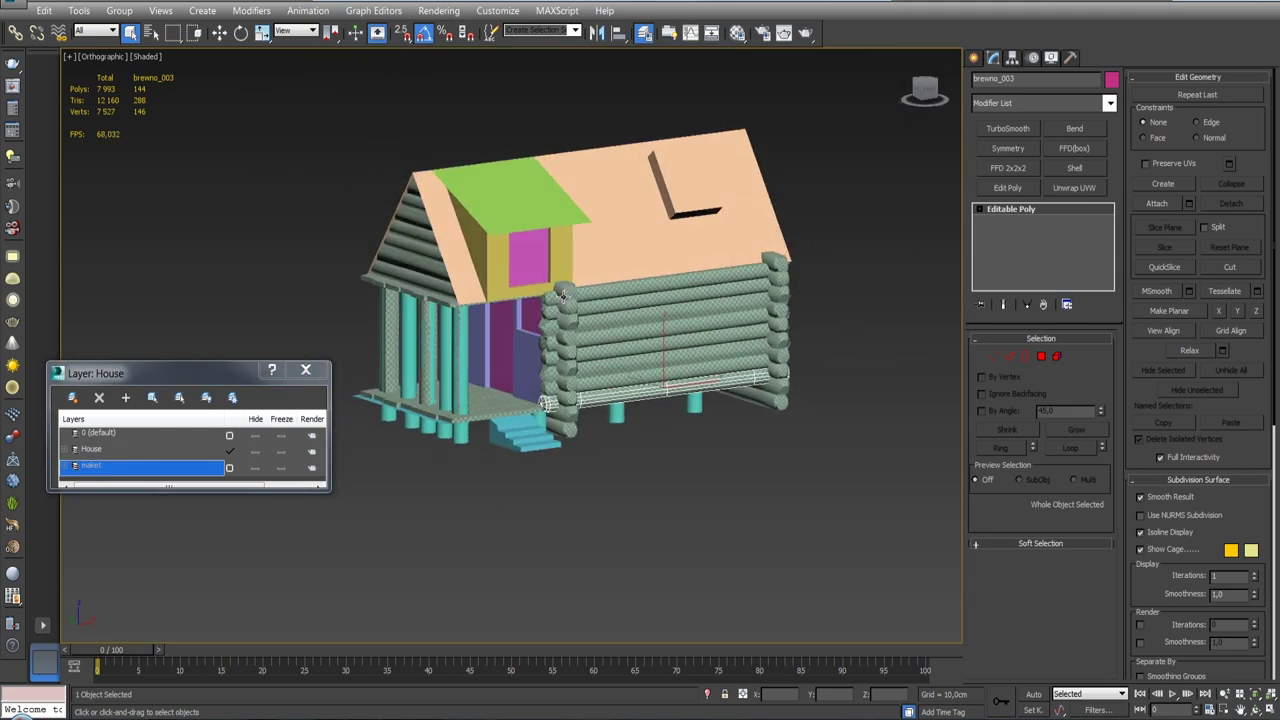
{"action": "scroll", "coordinate": [584, 303], "scroll_direction": "up", "scroll_amount": 5}
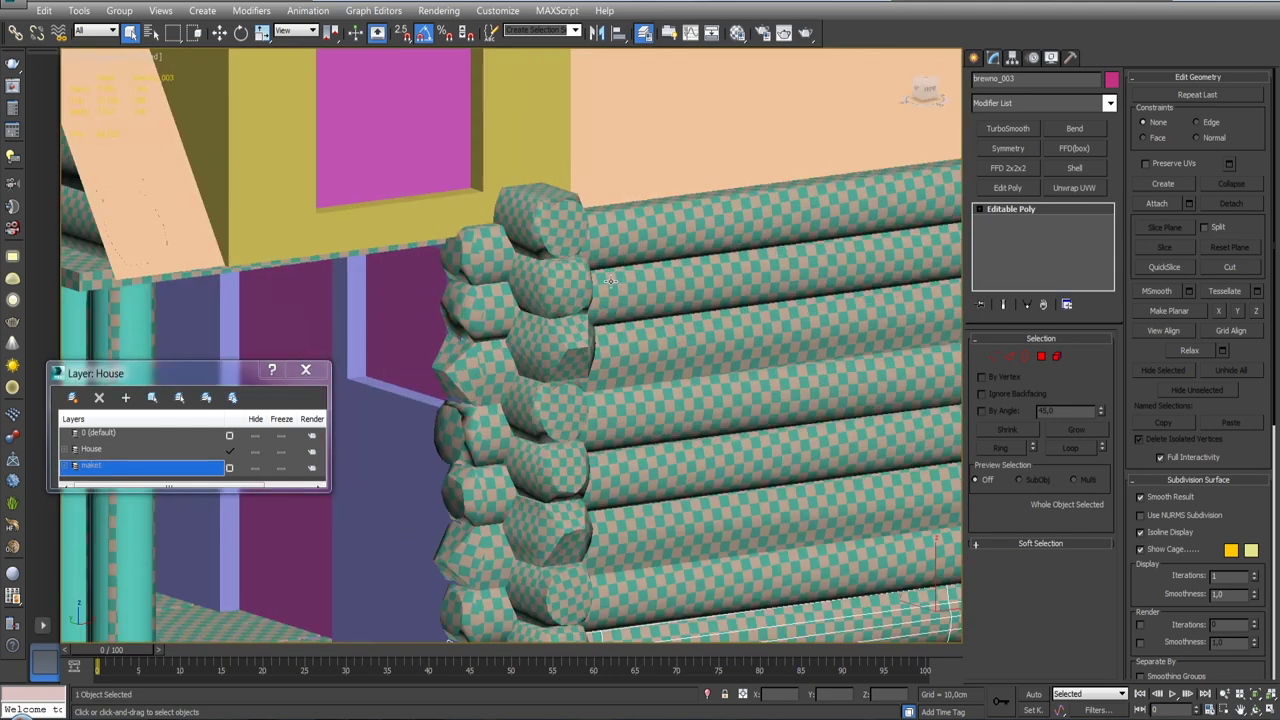
{"action": "scroll", "coordinate": [584, 303], "scroll_direction": "down", "scroll_amount": 5}
Step: Select the three top right-side logs, starting with brewno_008
{"action": "mouse_move", "coordinate": [543, 270]}
{"action": "middle_mouse_down", "text": "alt"}
{"action": "mouse_move", "coordinate": [567, 240]}
{"action": "mouse_move", "coordinate": [575, 266]}
{"action": "middle_mouse_up", "text": "alt"}
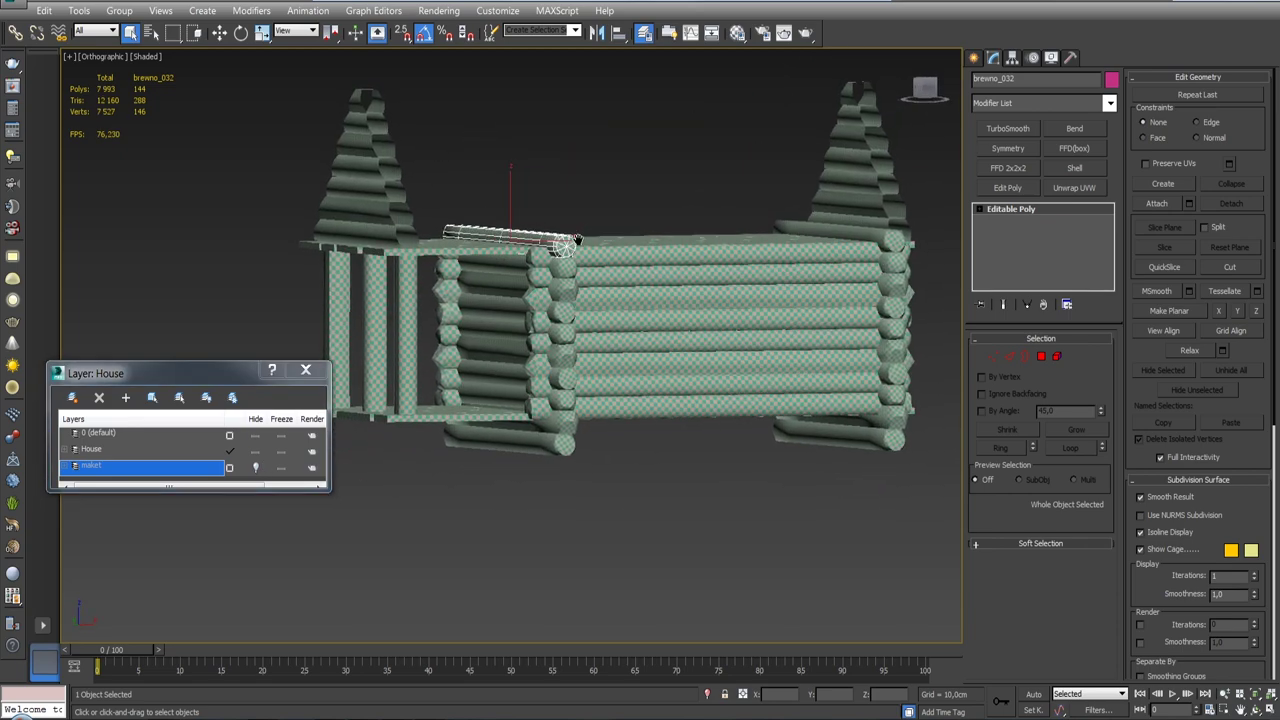
{"action": "scroll", "coordinate": [575, 266], "scroll_direction": "down", "scroll_amount": 2}
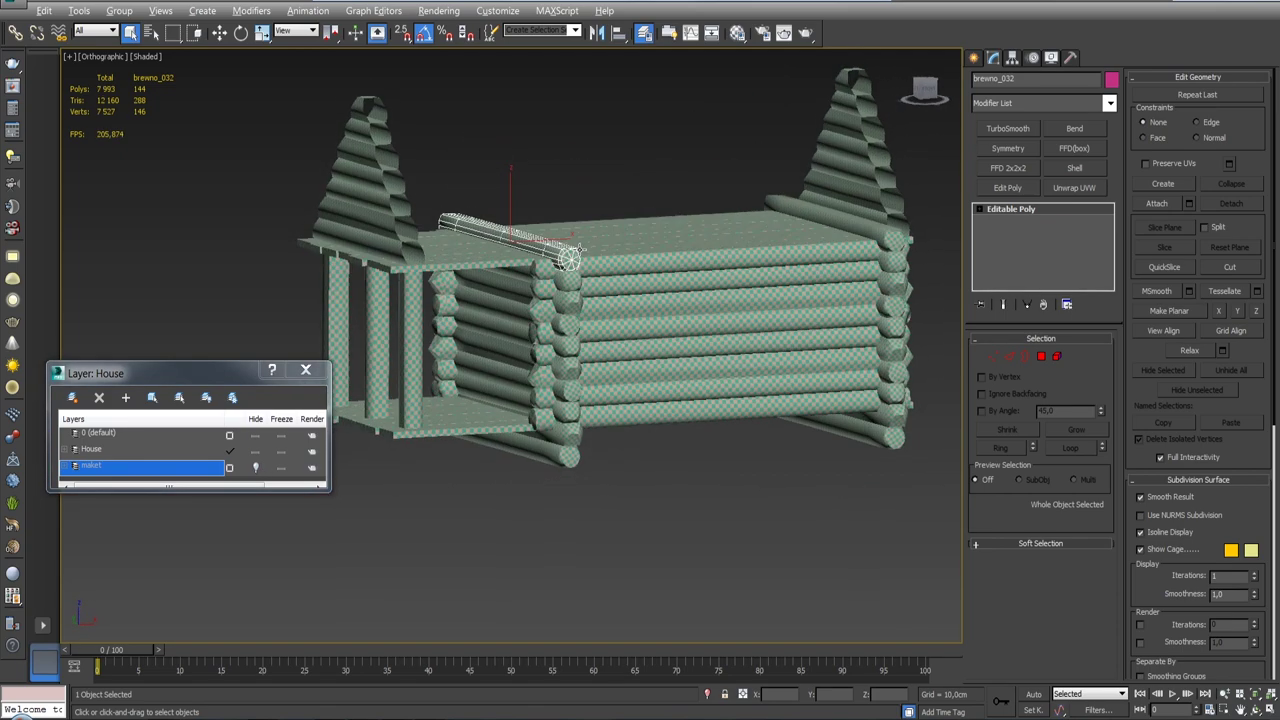
{"action": "scroll", "coordinate": [580, 266], "scroll_direction": "up", "scroll_amount": 5}
{"action": "left_click", "coordinate": [600, 220]}
{"action": "scroll", "coordinate": [604, 265], "scroll_direction": "up", "scroll_amount": 3}
{"action": "scroll", "coordinate": [604, 265], "scroll_direction": "down", "scroll_amount": 3}
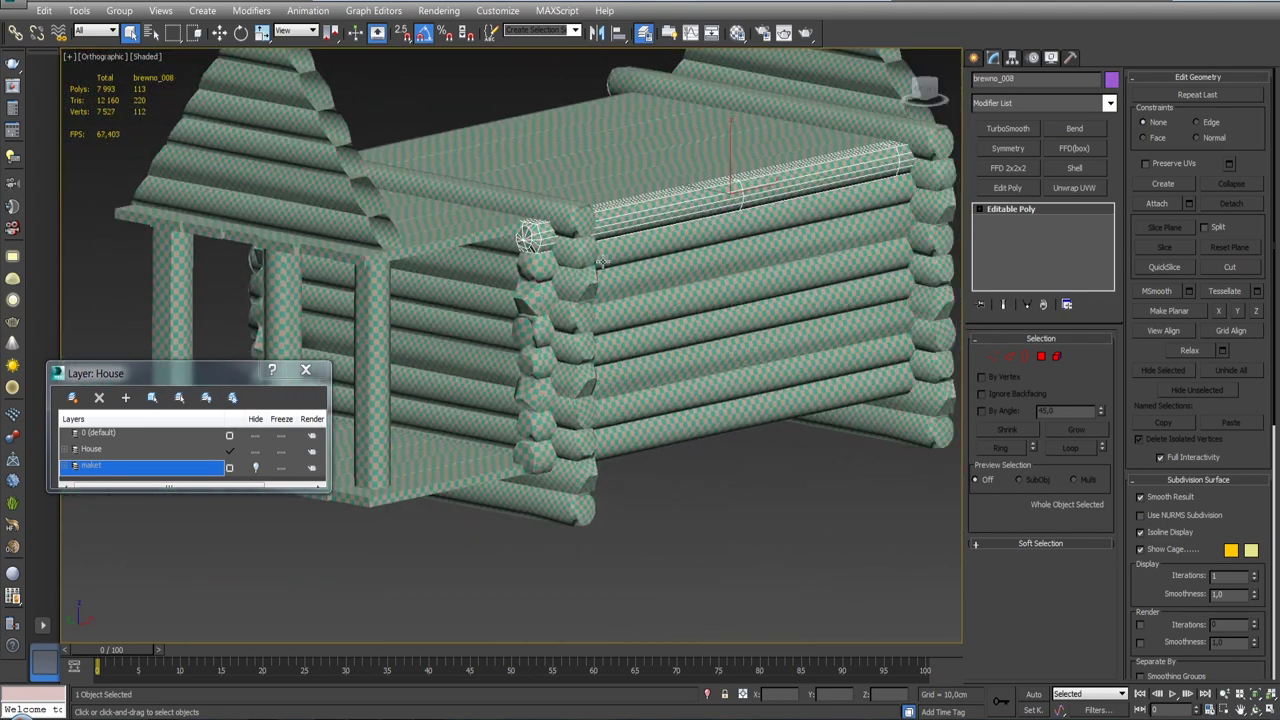
{"action": "left_click", "coordinate": [622, 245], "text": "ctrl"}
{"action": "left_click", "coordinate": [628, 284], "text": "ctrl"}
{"action": "key", "text": "w"}
{"action": "scroll", "coordinate": [629, 311], "scroll_direction": "down", "scroll_amount": 3}
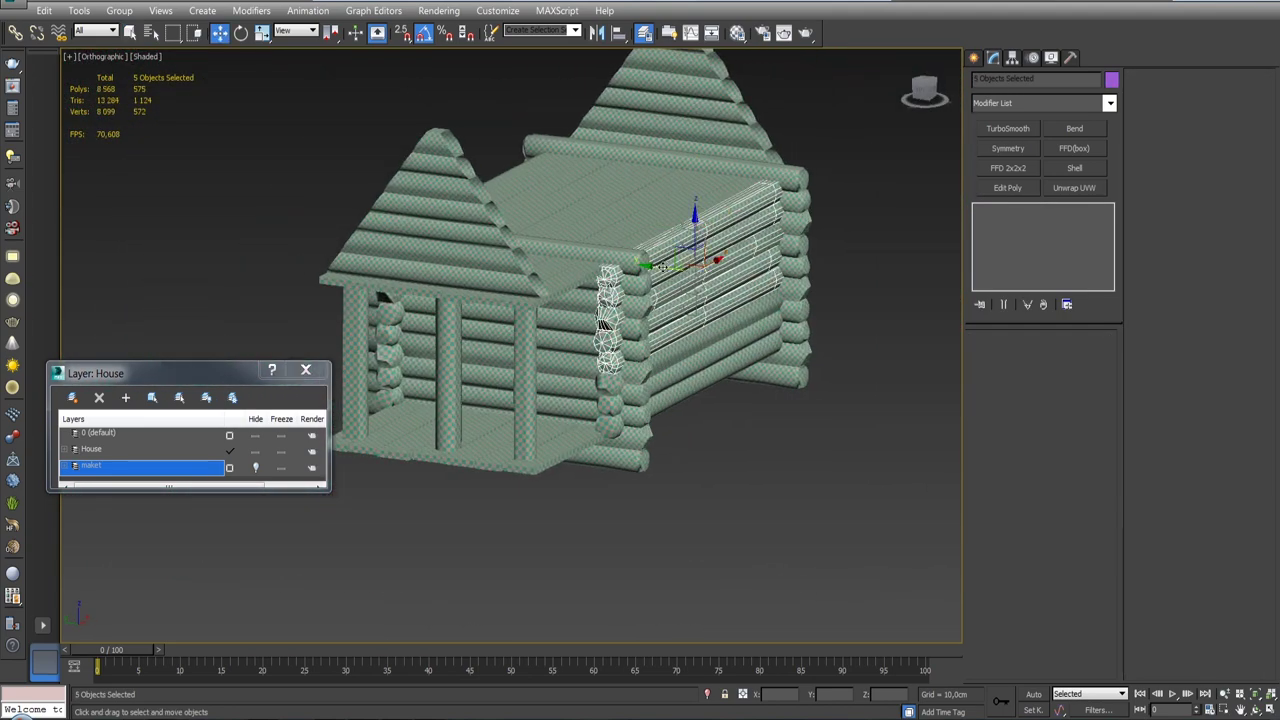
Step: Clone the three logs out to the right and show the maket reference model again
{"action": "left_click_drag", "start_coordinate": [694, 251], "coordinate": [851, 257], "text": "shift"}
{"action": "left_click", "coordinate": [645, 430]}
{"action": "scroll", "coordinate": [733, 311], "scroll_direction": "up", "scroll_amount": 3}
{"action": "scroll", "coordinate": [733, 311], "scroll_direction": "down", "scroll_amount": 1}
{"action": "left_click", "coordinate": [255, 467]}
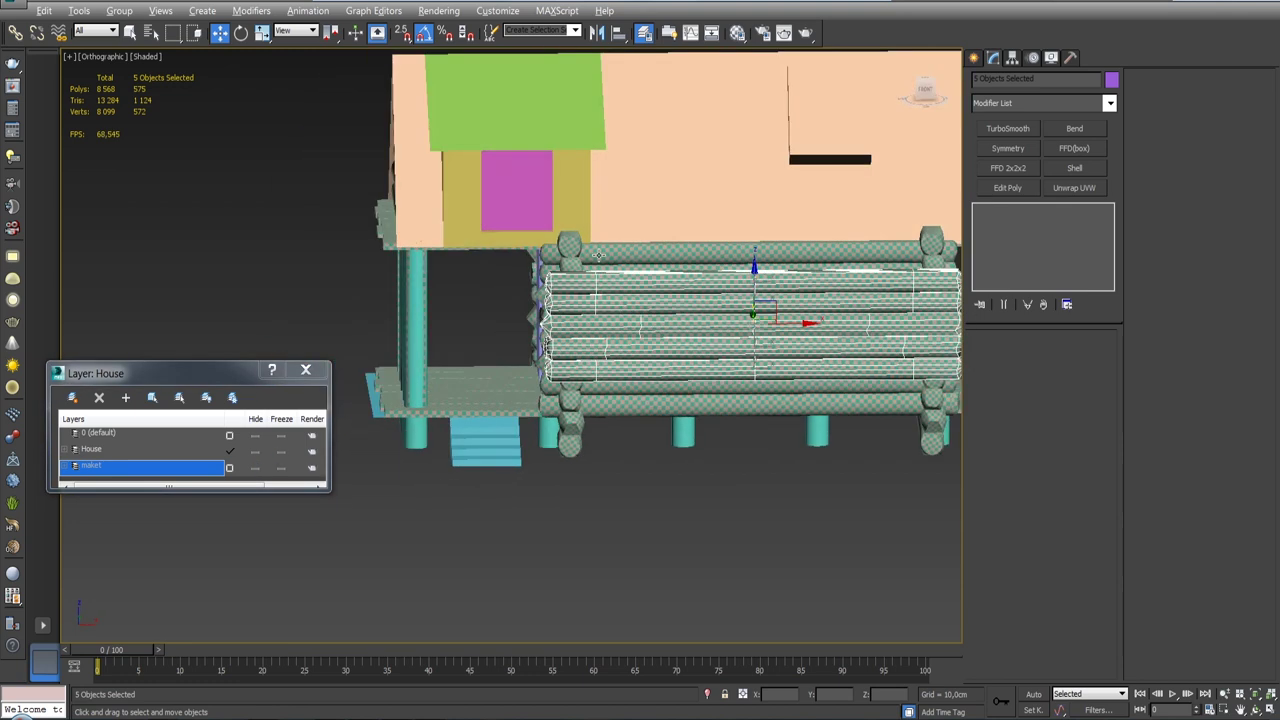
Step: Group the copies as Group008, move them over the porch, then add and remove a Slice modifier
{"action": "left_click", "coordinate": [119, 11]}
{"action": "left_click", "coordinate": [136, 31]}
{"action": "key", "text": "Return"}
{"action": "left_click_drag", "start_coordinate": [704, 317], "coordinate": [537, 205]}
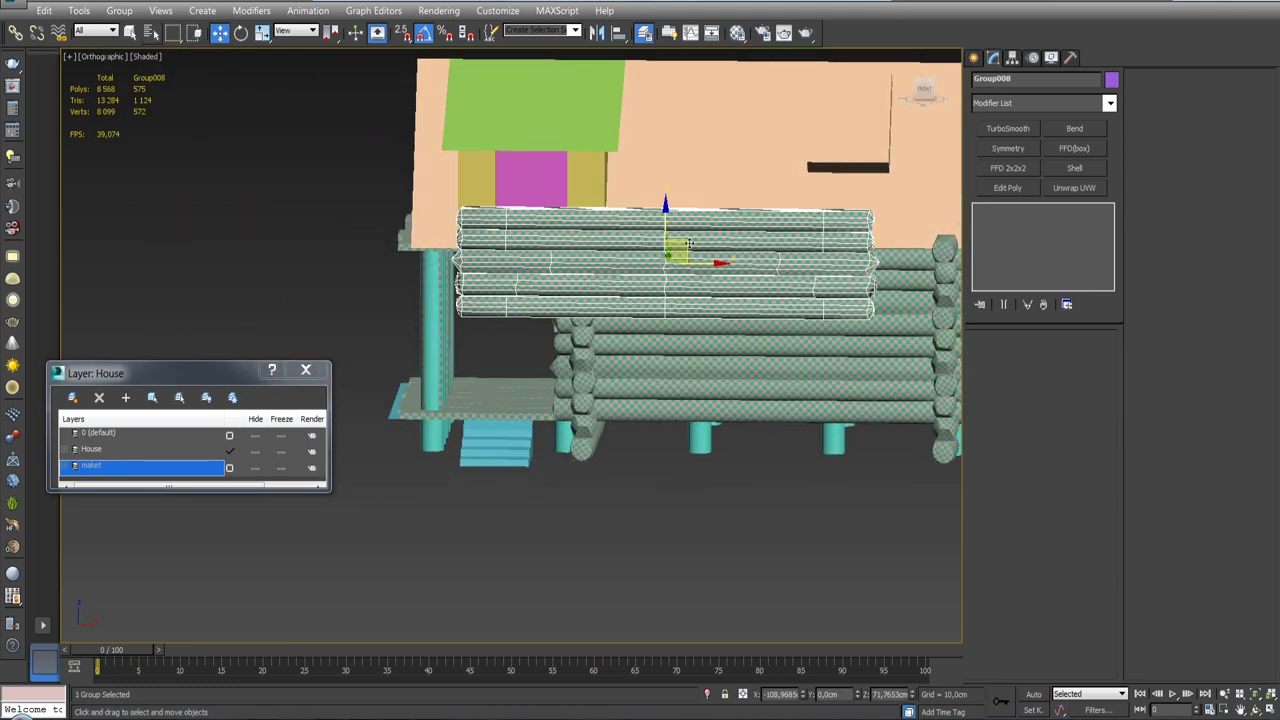
{"action": "left_click", "coordinate": [1110, 103]}
{"action": "left_click_drag", "start_coordinate": [1117, 183], "coordinate": [1123, 468]}
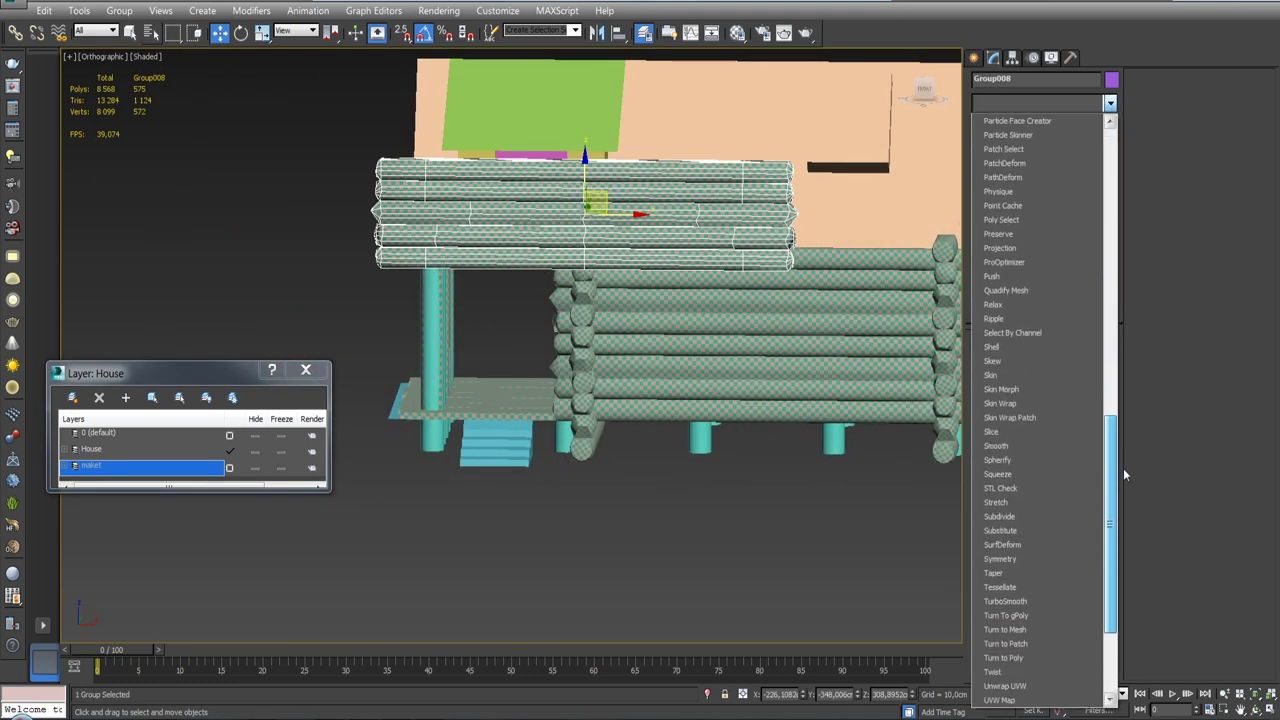
{"action": "left_click", "coordinate": [1028, 453]}
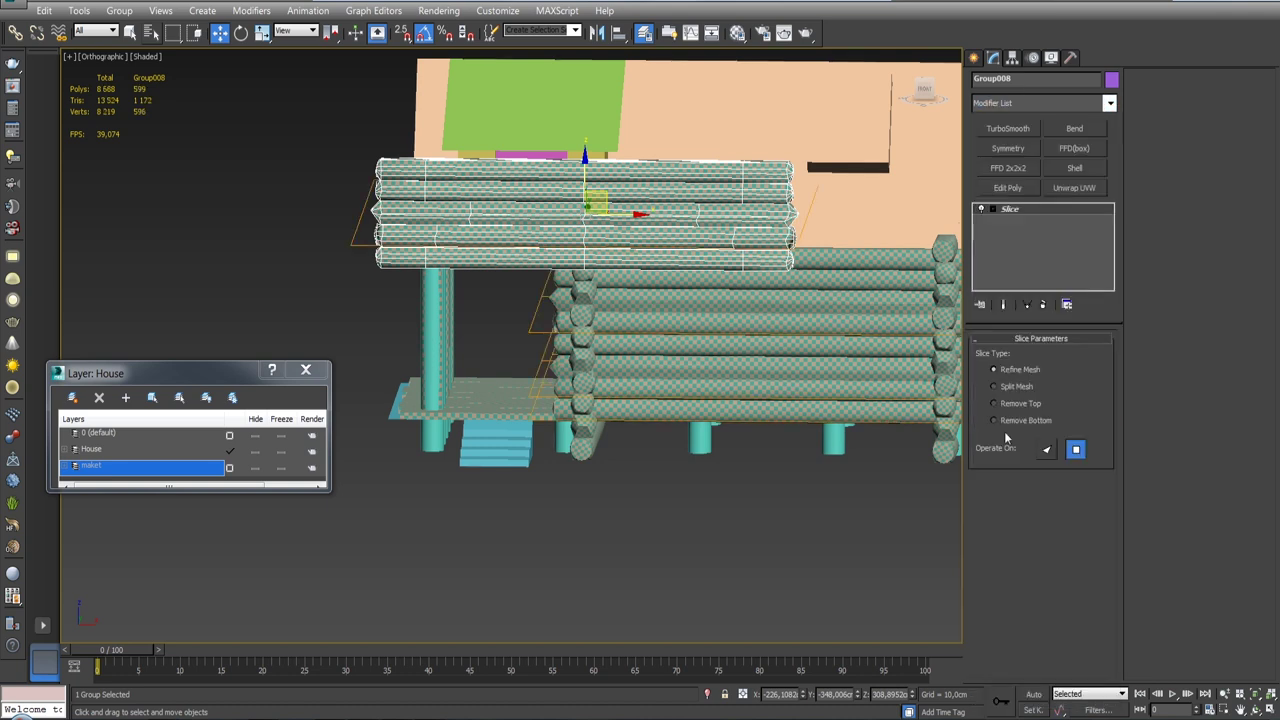
{"action": "left_click", "coordinate": [1045, 304]}
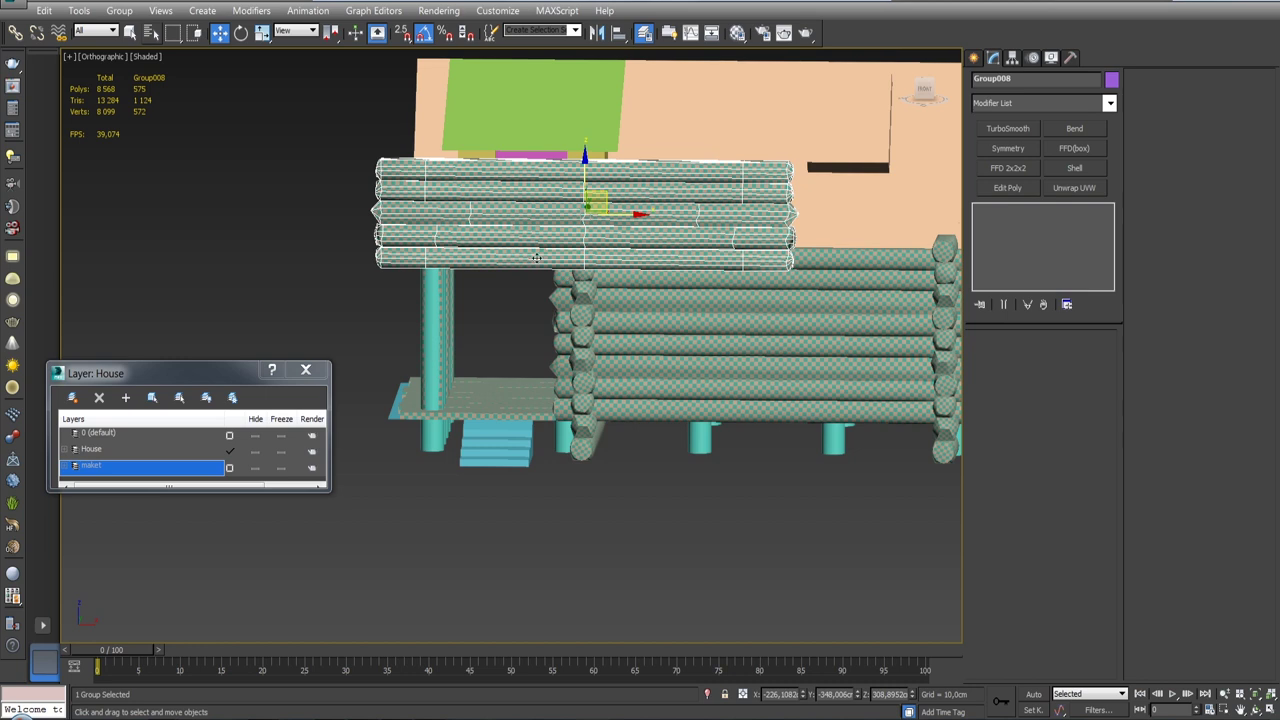
Step: Ungroup the five logs, starting and then cancelling a new grouping
{"action": "left_click", "coordinate": [119, 10]}
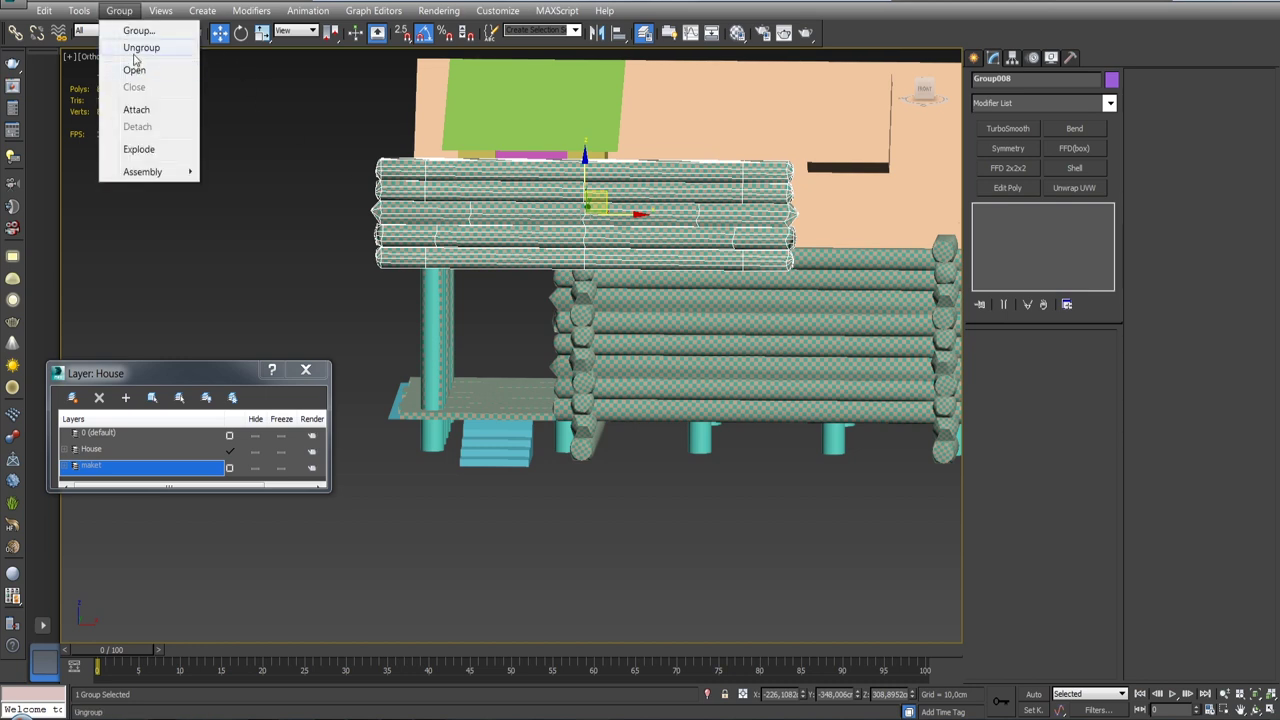
{"action": "left_click", "coordinate": [140, 48]}
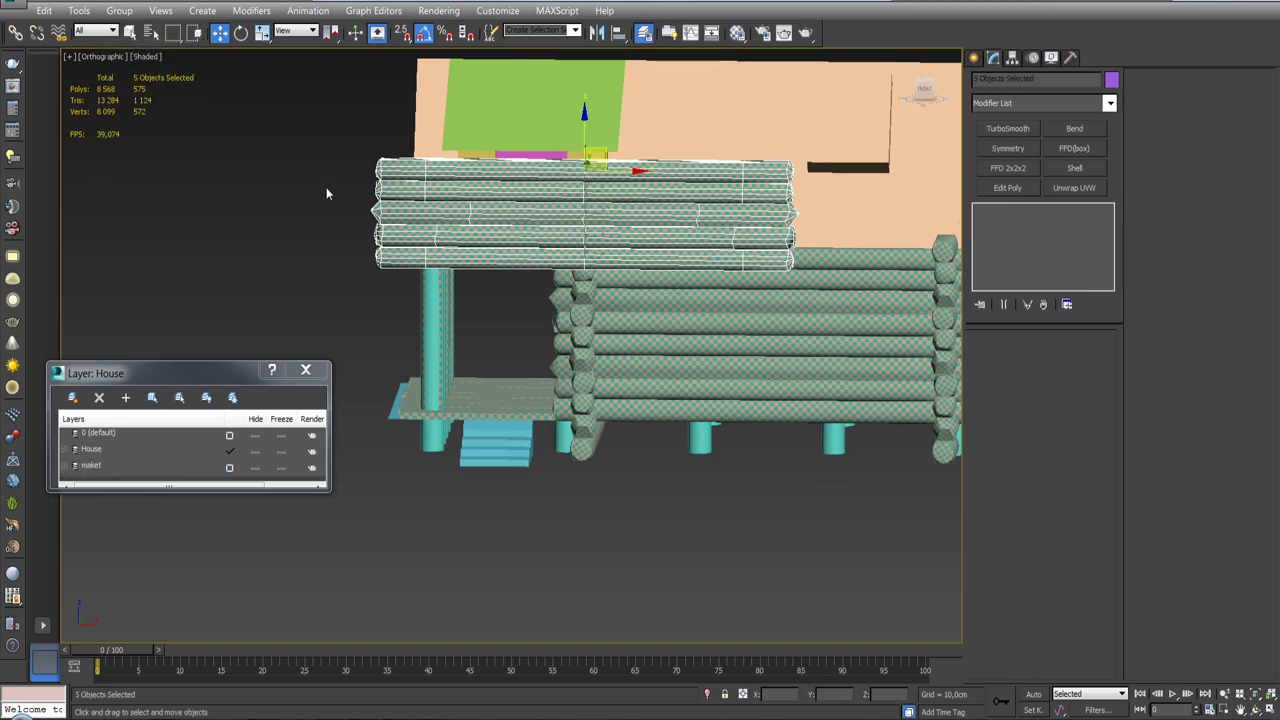
{"action": "left_click", "coordinate": [121, 11]}
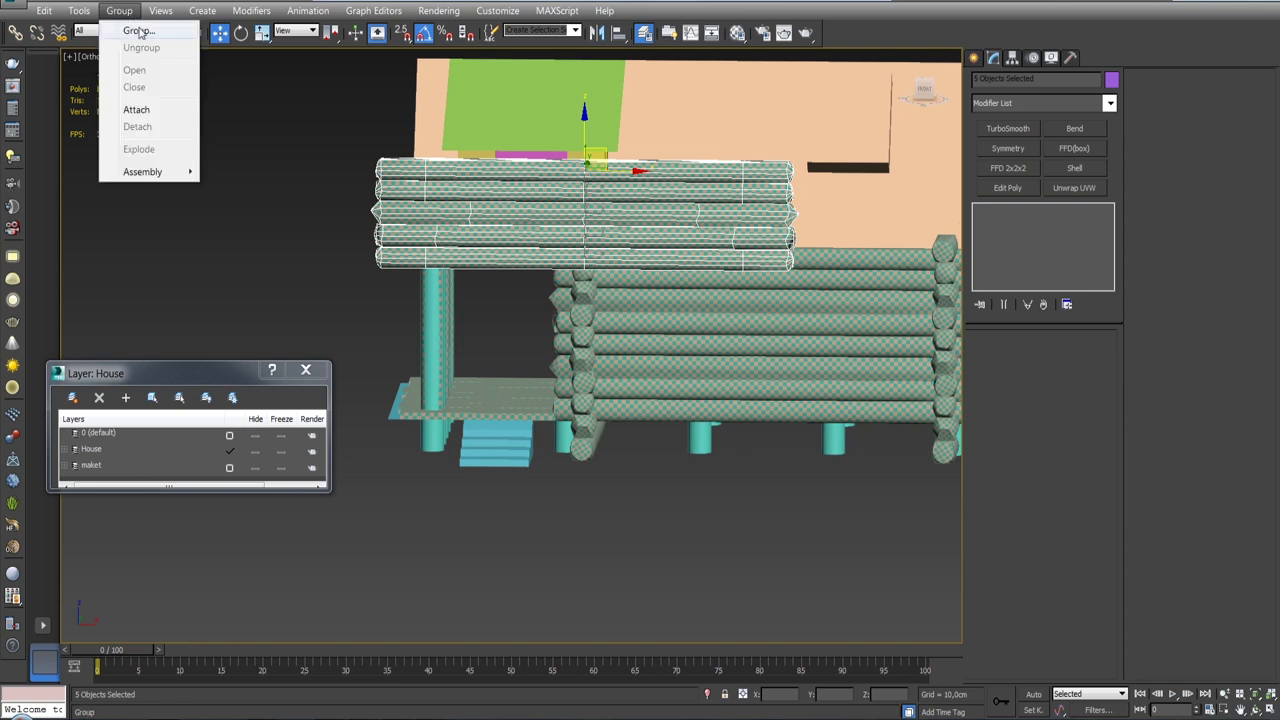
{"action": "left_click", "coordinate": [139, 31]}
{"action": "left_click", "coordinate": [727, 388]}
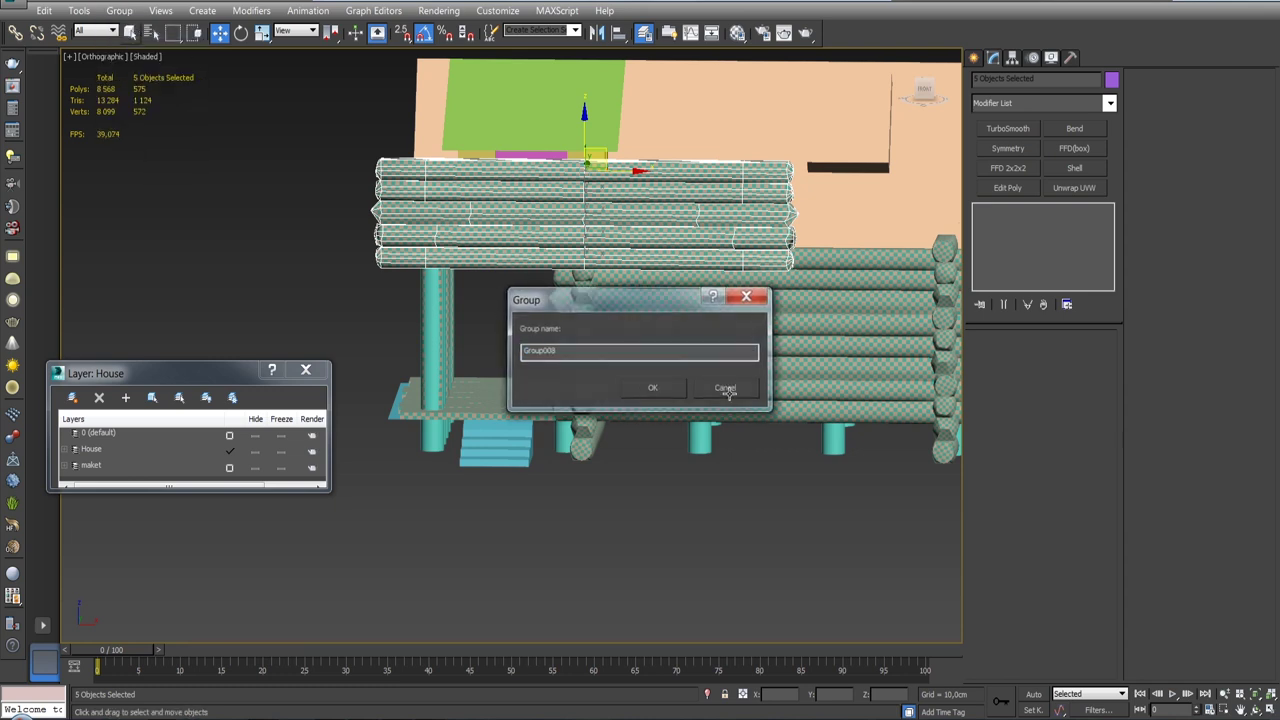
Step: Select the five stacked porch logs, from brewno_058 up through brewno_054
{"action": "left_click", "coordinate": [397, 256]}
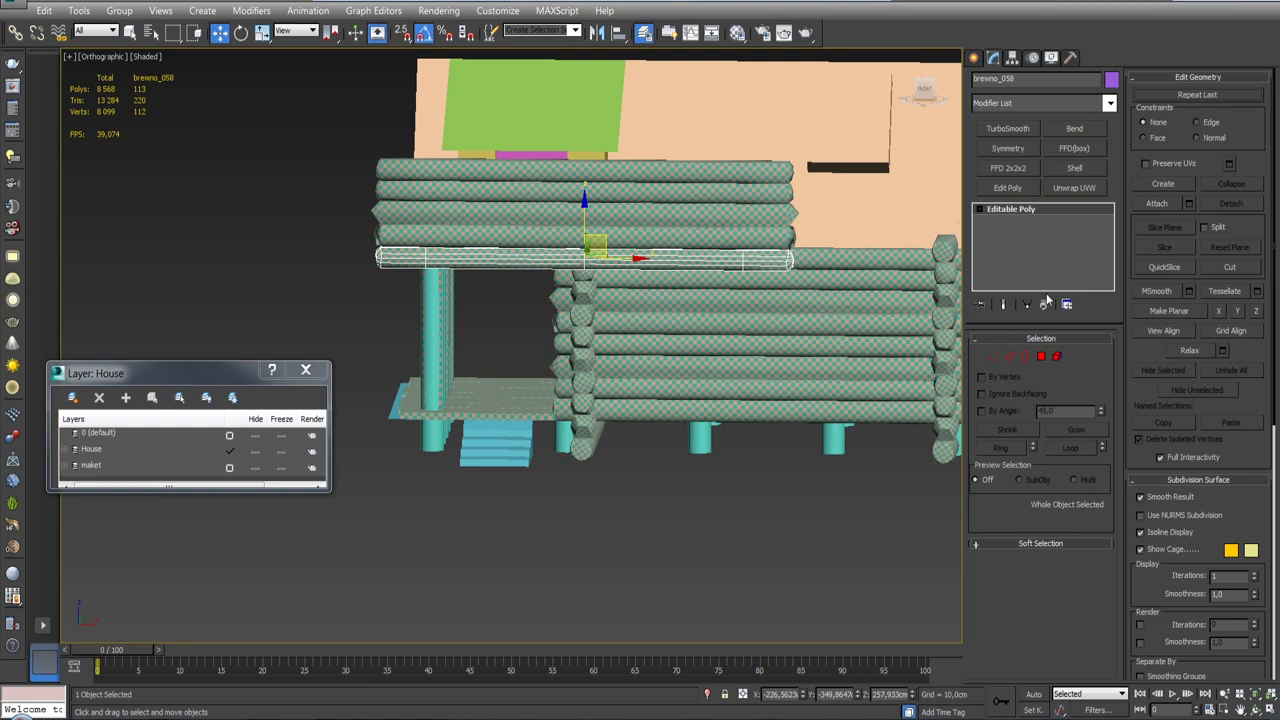
{"action": "key", "text": "Page_Up"}
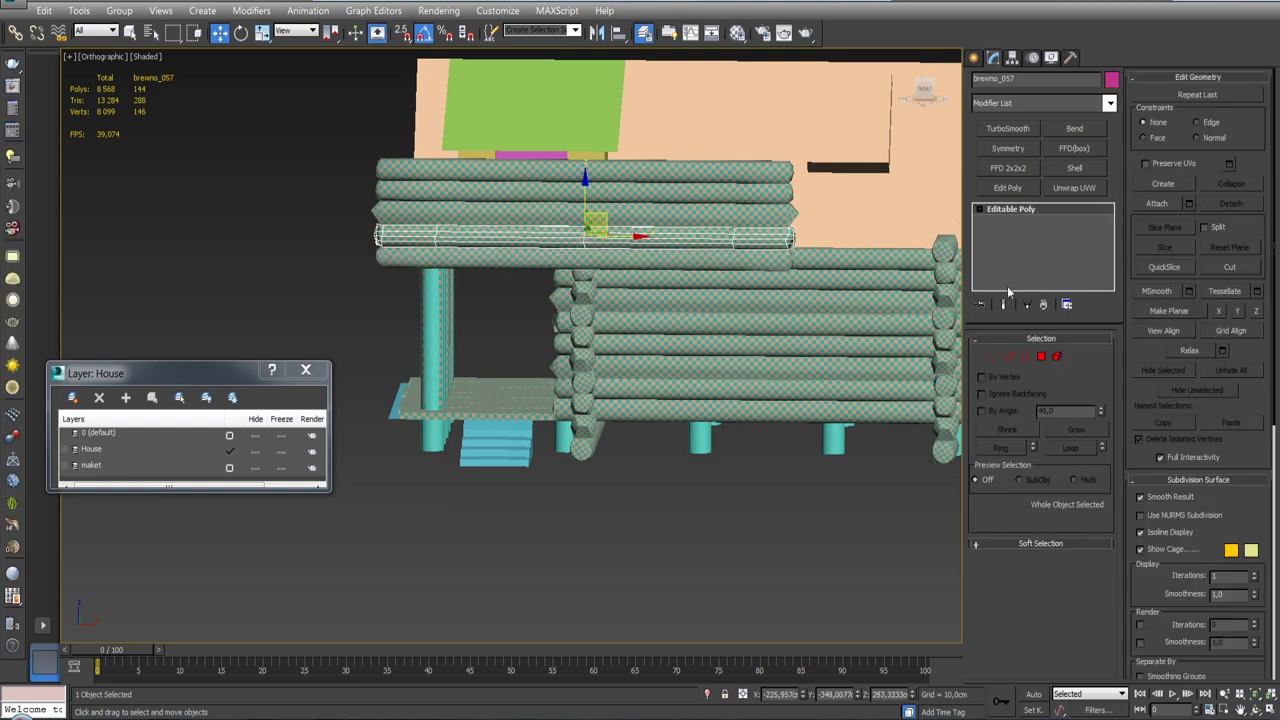
{"action": "left_click", "coordinate": [505, 214]}
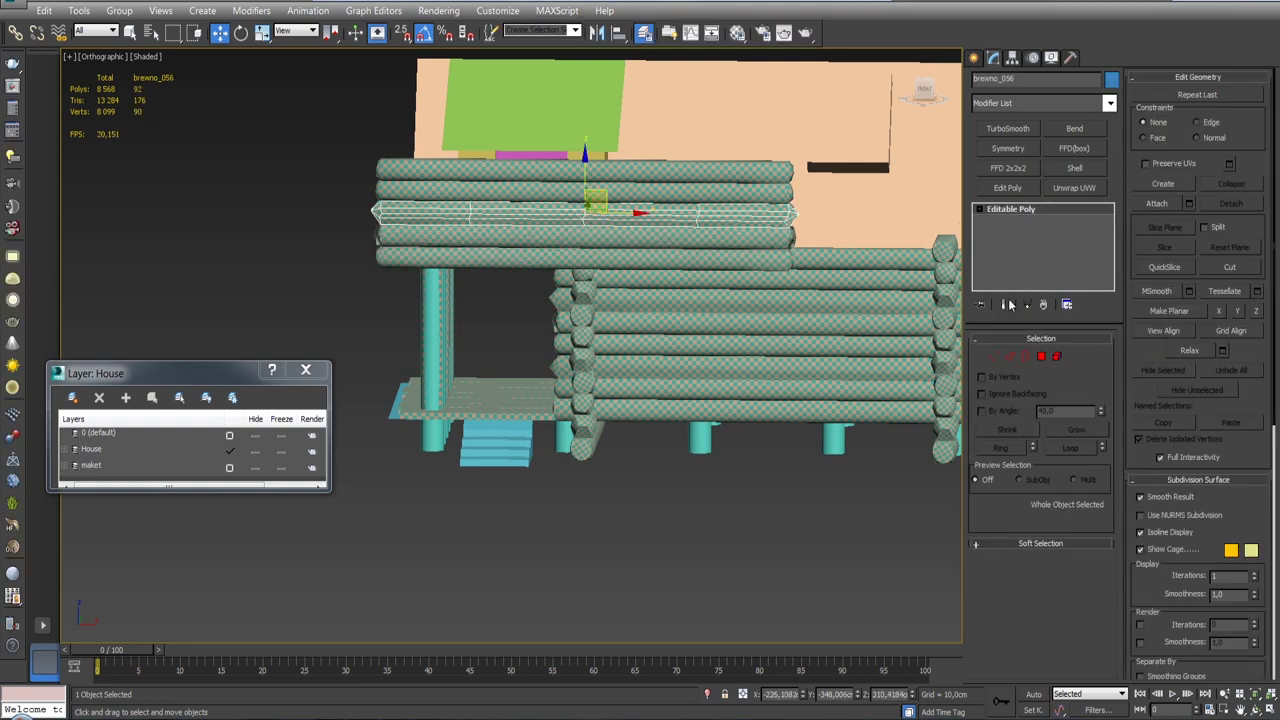
{"action": "left_click", "coordinate": [555, 188]}
{"action": "key", "text": "Page_Up"}
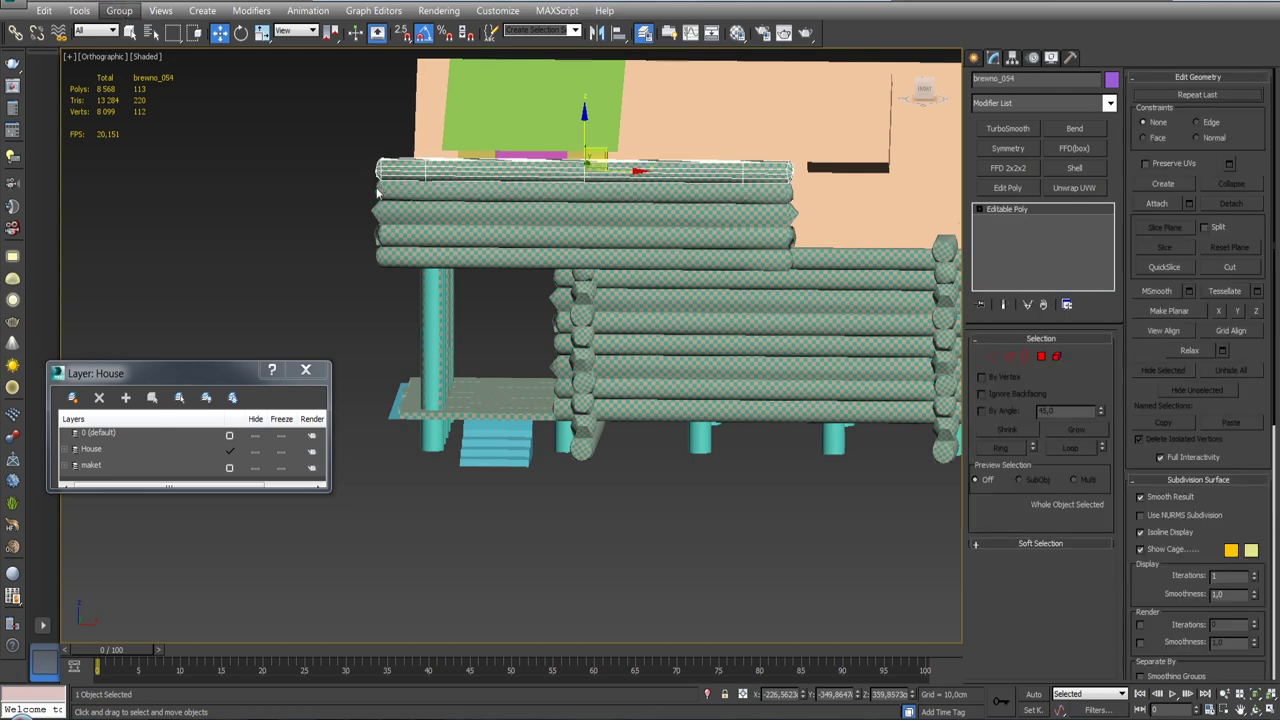
{"action": "left_click", "coordinate": [410, 192], "text": "ctrl"}
{"action": "left_click", "coordinate": [412, 214], "text": "ctrl"}
{"action": "left_click", "coordinate": [416, 236], "text": "ctrl"}
{"action": "left_click", "coordinate": [436, 262], "text": "ctrl"}
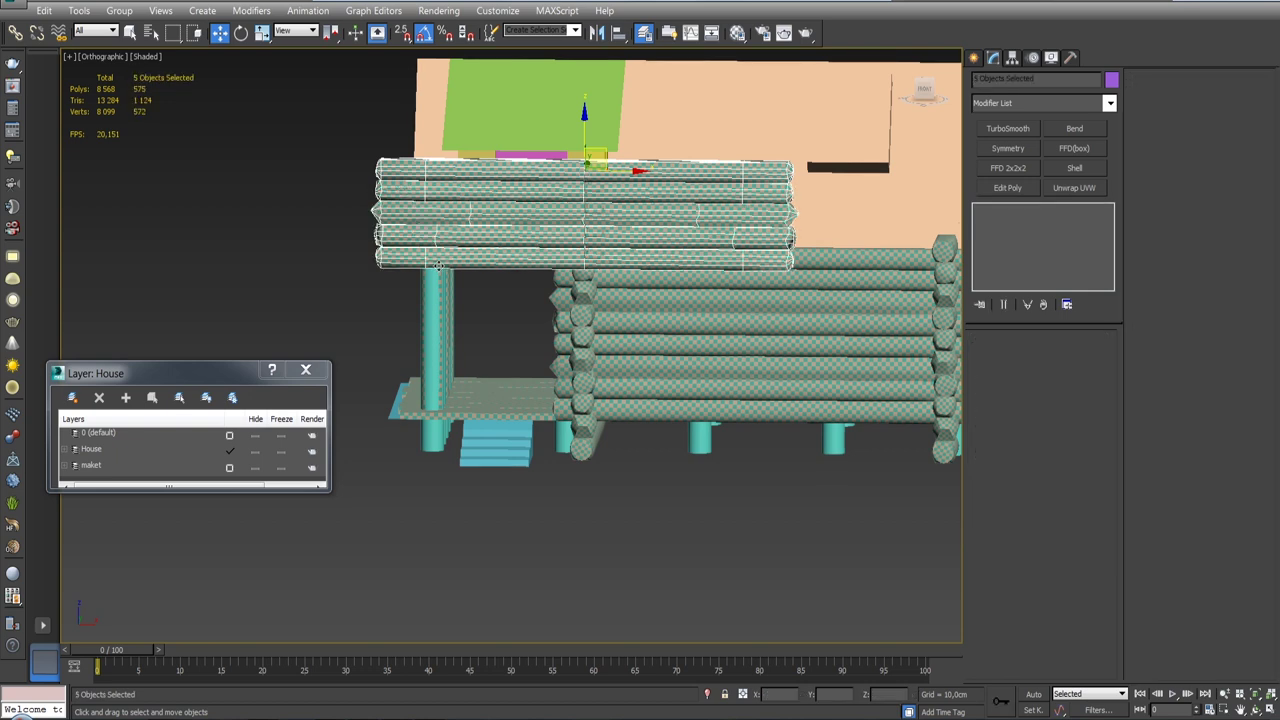
Step: Group the five logs as Group008 and switch to the front view
{"action": "left_click", "coordinate": [119, 10]}
{"action": "left_click", "coordinate": [130, 23]}
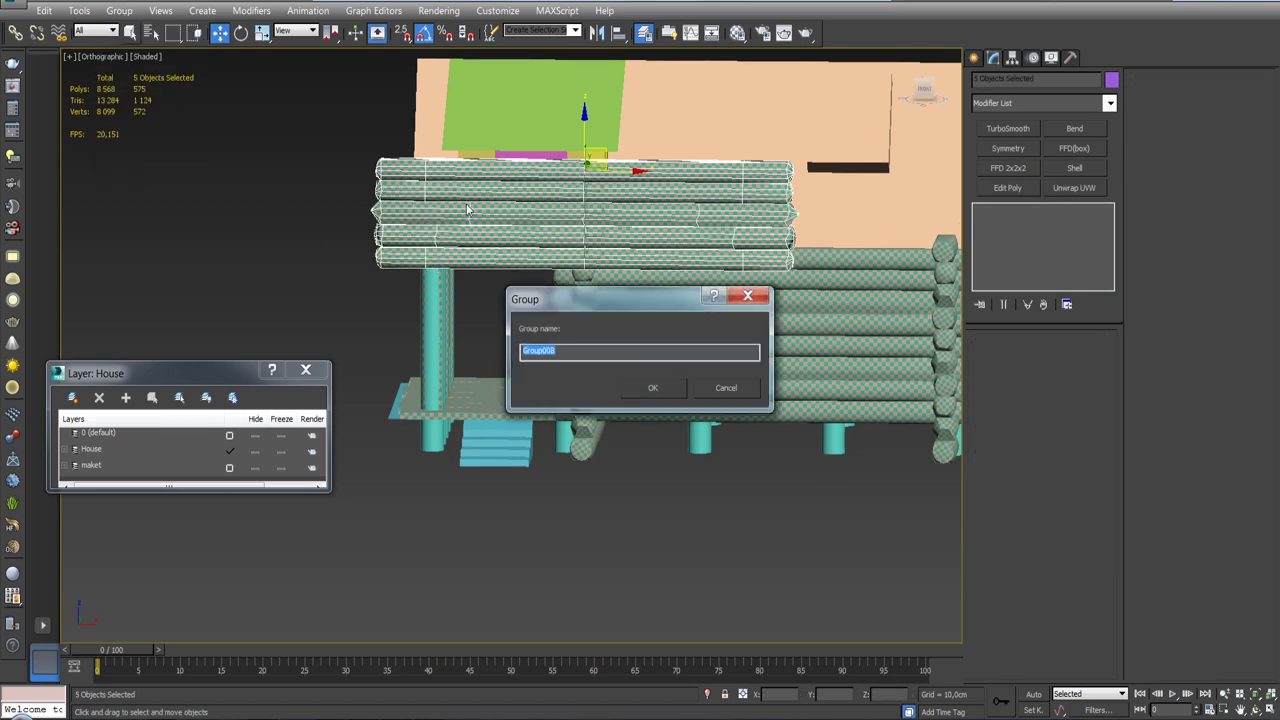
{"action": "left_click", "coordinate": [668, 386]}
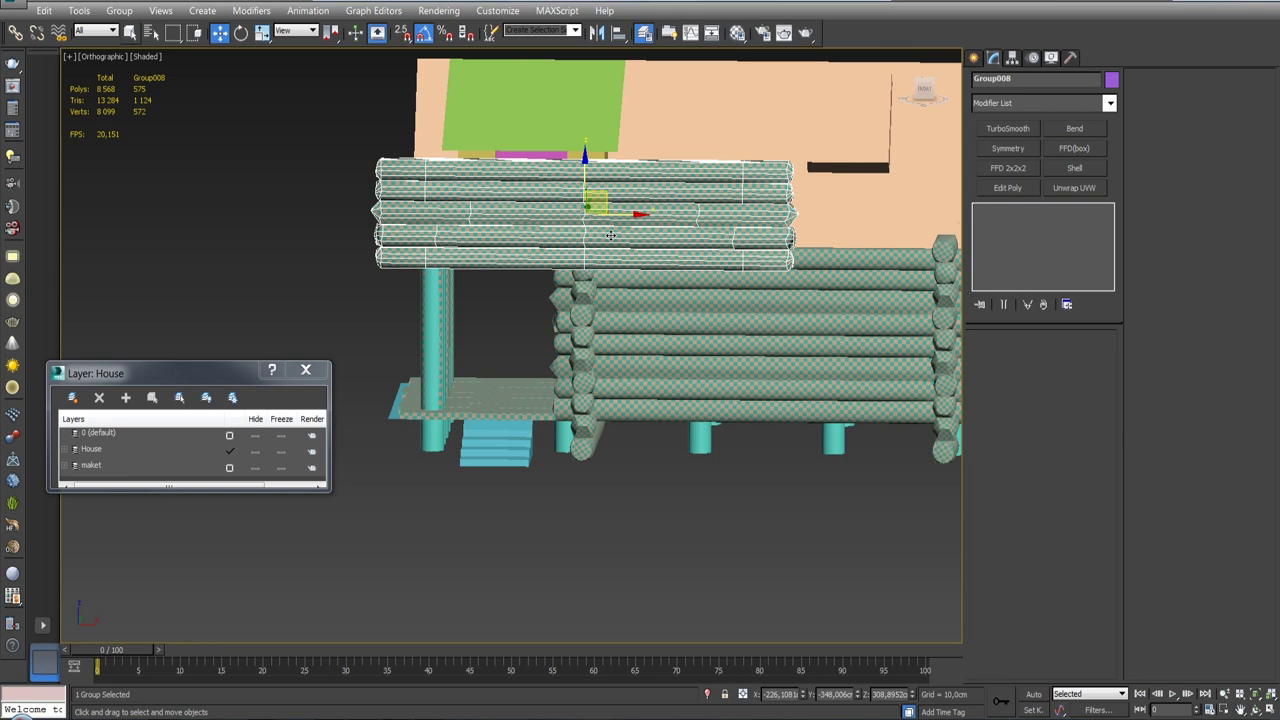
{"action": "key", "text": "f"}
{"action": "scroll", "coordinate": [589, 310], "scroll_direction": "down", "scroll_amount": 3}
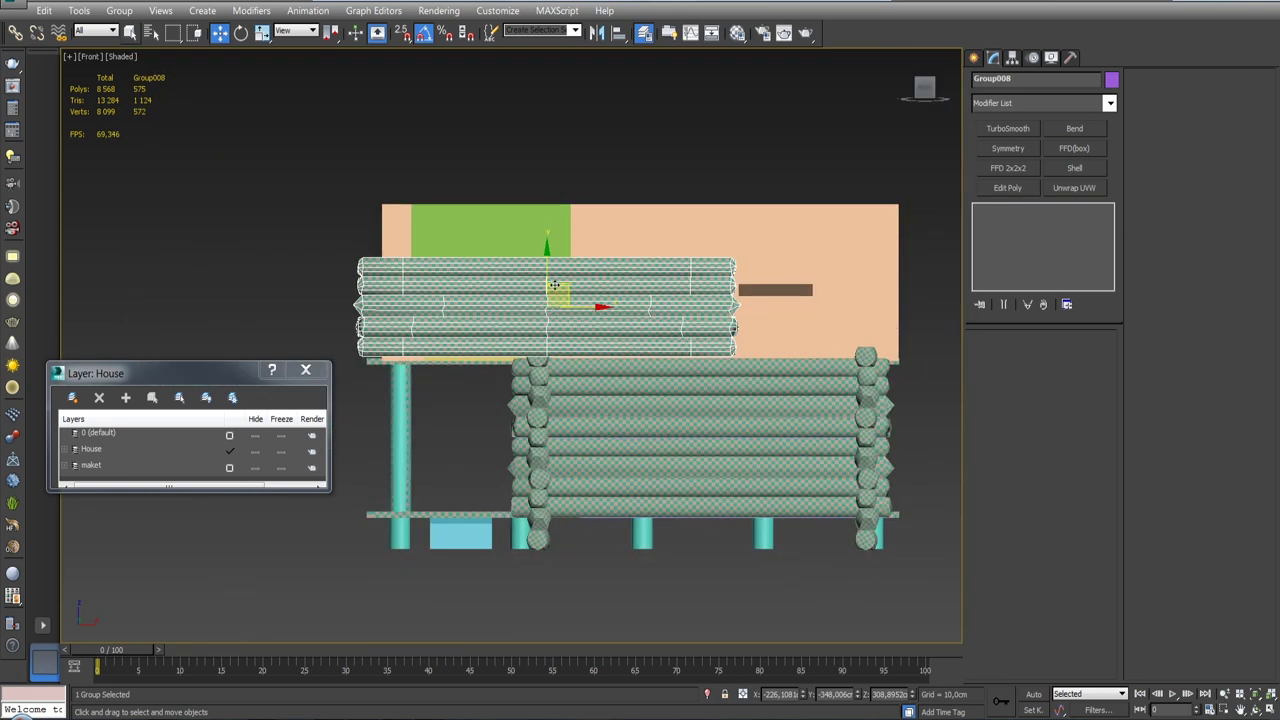
Step: In the Left view, move the log group left against the house gable
{"action": "left_click_drag", "start_coordinate": [554, 286], "coordinate": [494, 298]}
{"action": "middle_click_drag", "start_coordinate": [494, 298], "coordinate": [694, 311], "text": "alt"}
{"action": "key", "text": "l"}
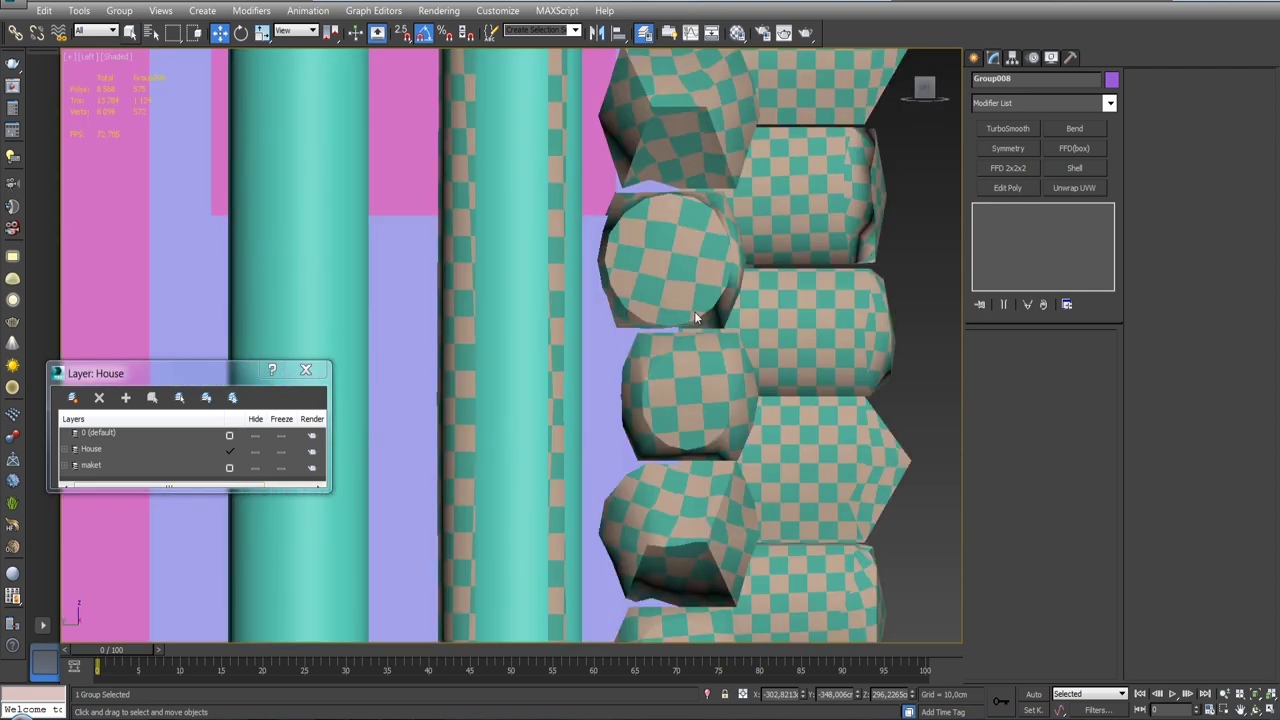
{"action": "key", "text": "z"}
{"action": "scroll", "coordinate": [664, 319], "scroll_direction": "down", "scroll_amount": 3}
{"action": "scroll", "coordinate": [611, 374], "scroll_direction": "down", "scroll_amount": 2}
{"action": "scroll", "coordinate": [696, 348], "scroll_direction": "up", "scroll_amount": 2}
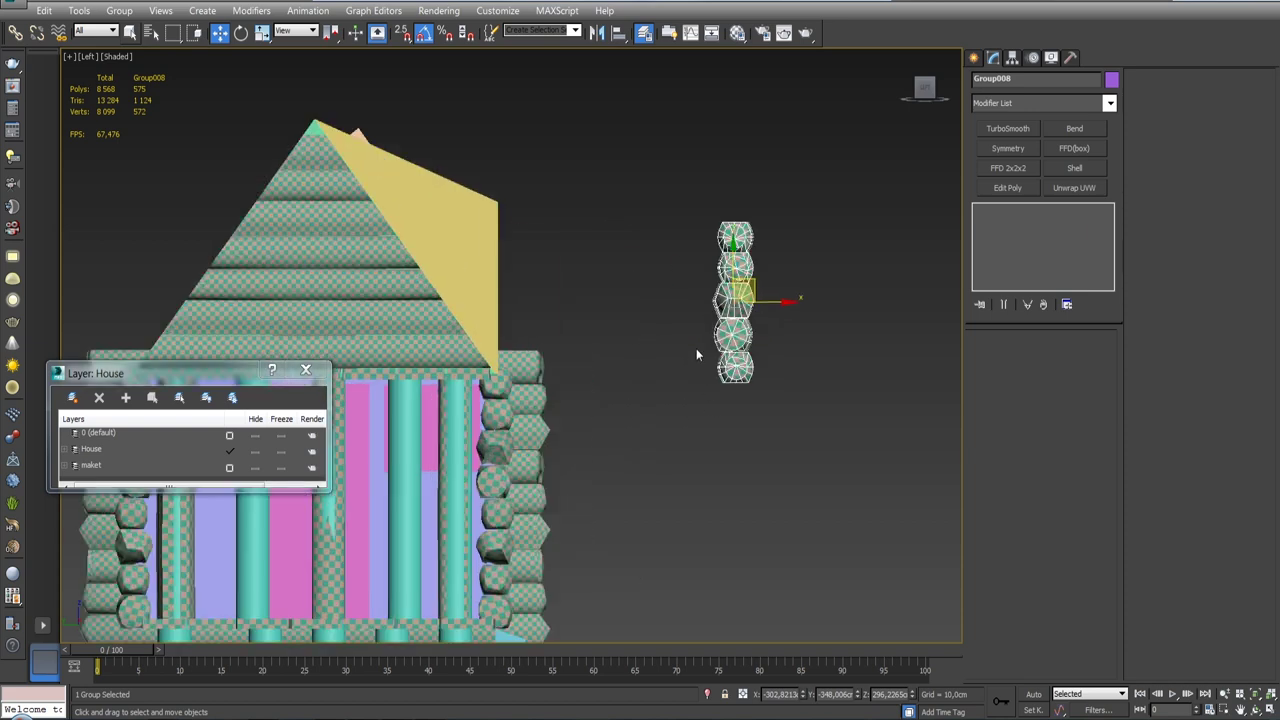
{"action": "left_click_drag", "start_coordinate": [779, 304], "coordinate": [558, 304]}
{"action": "scroll", "coordinate": [697, 310], "scroll_direction": "up", "scroll_amount": 2}
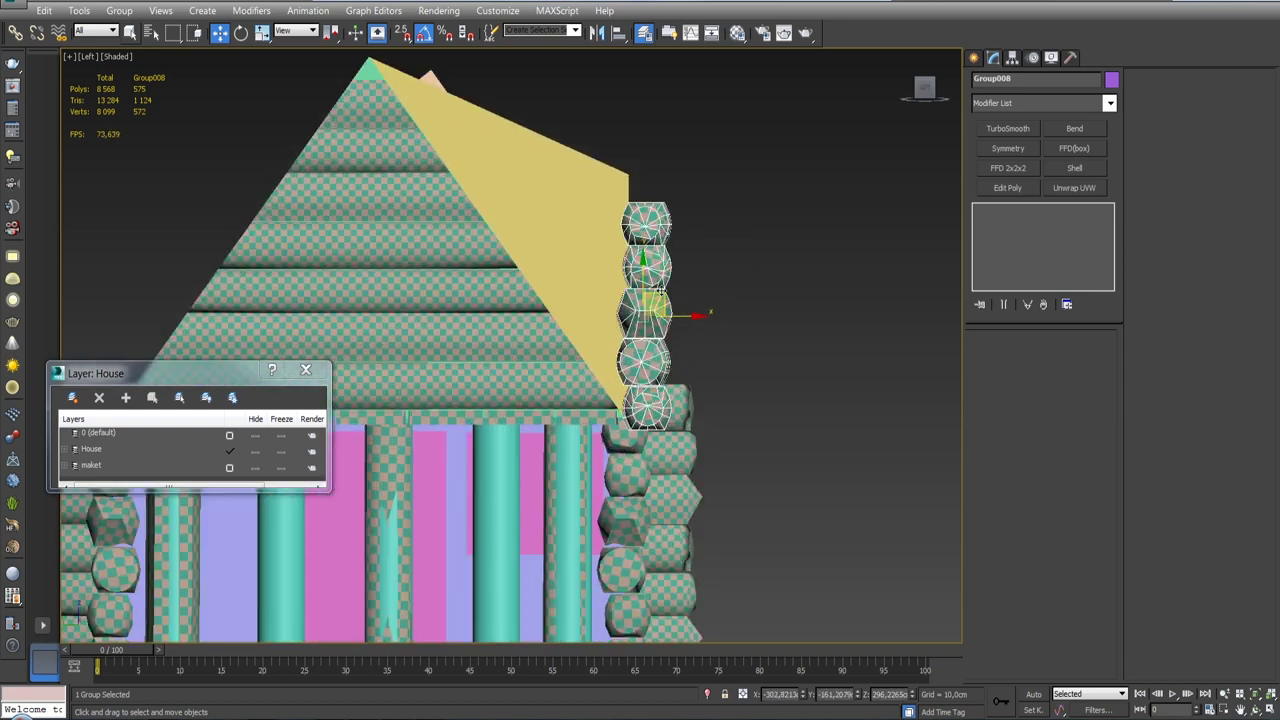
{"action": "scroll", "coordinate": [697, 310], "scroll_direction": "up", "scroll_amount": 2}
{"action": "left_click_drag", "start_coordinate": [683, 327], "coordinate": [663, 323]}
Step: Raise the log group slightly and fine-tune its alignment in wireframe, then return to shaded
{"action": "middle_click_drag", "start_coordinate": [663, 323], "coordinate": [711, 295], "text": "alt"}
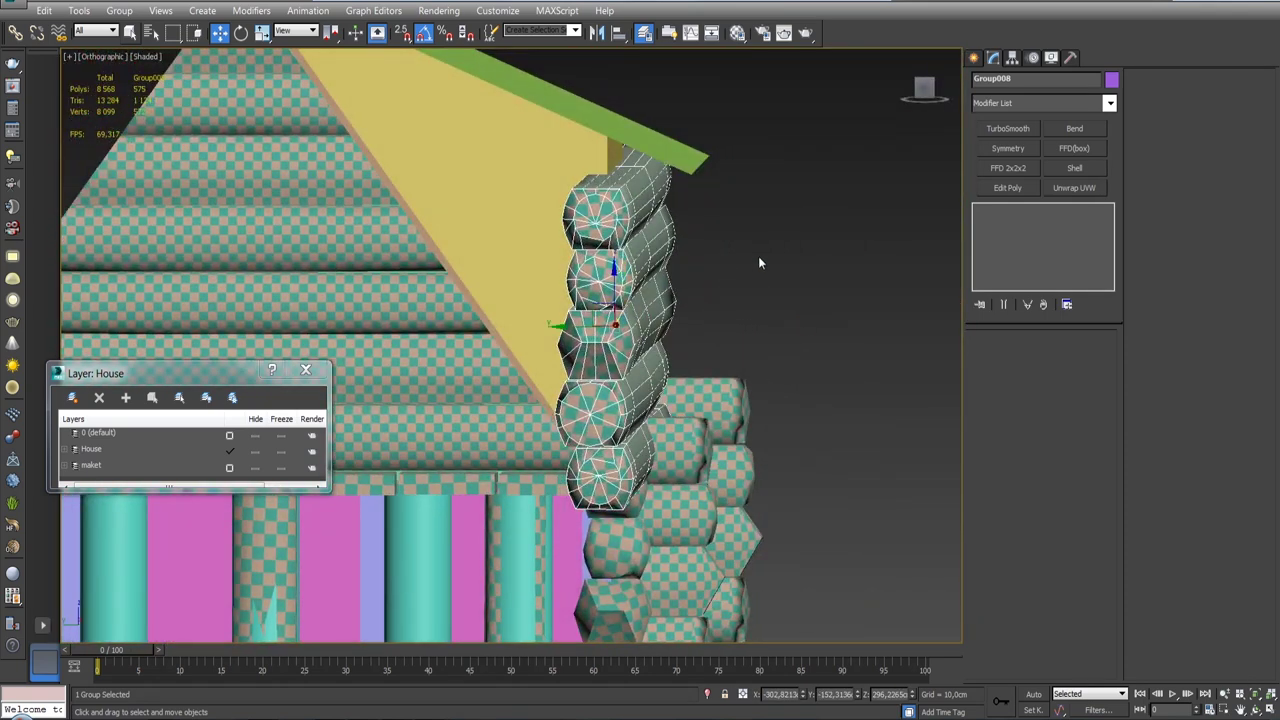
{"action": "left_click_drag", "start_coordinate": [615, 280], "coordinate": [607, 237]}
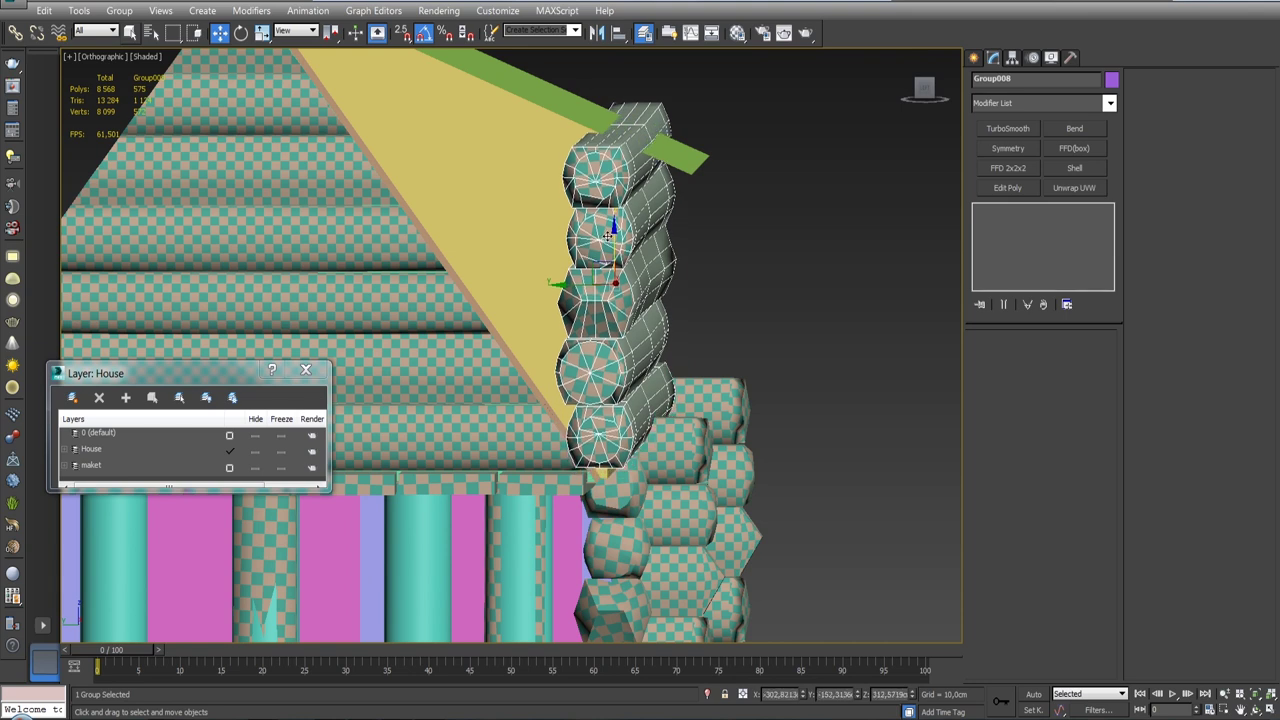
{"action": "key", "text": "l"}
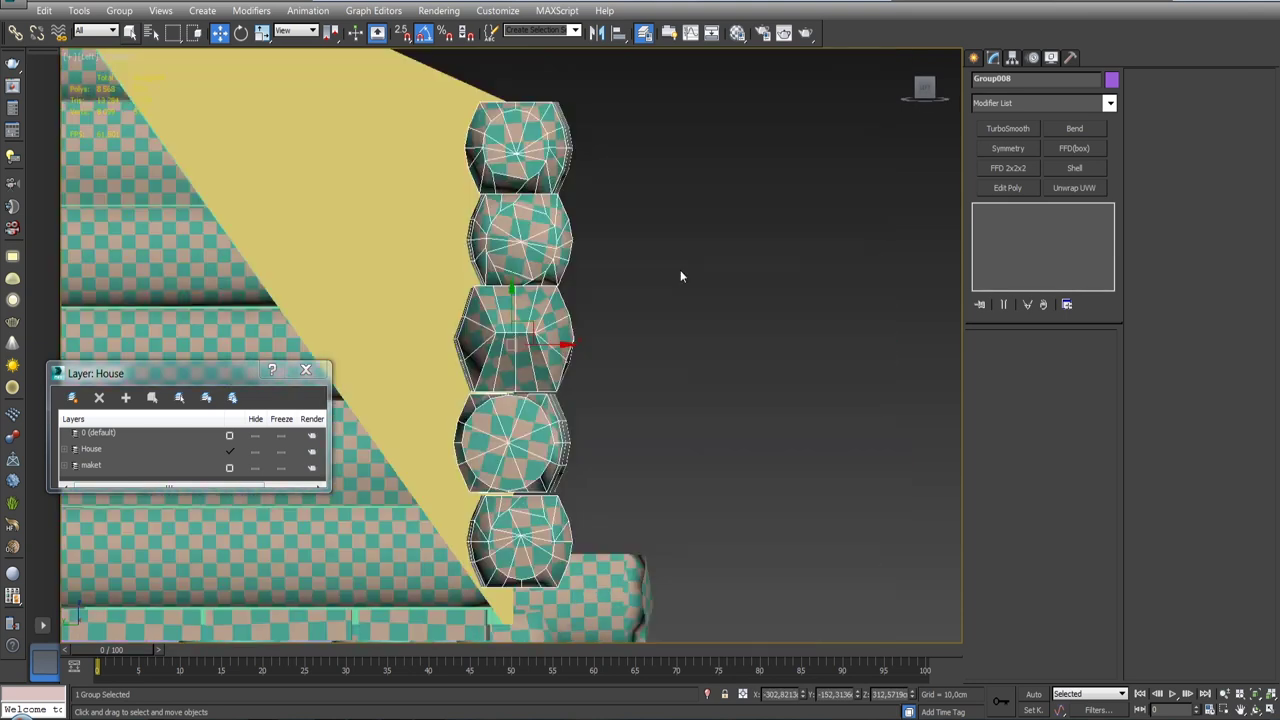
{"action": "scroll", "coordinate": [656, 292], "scroll_direction": "down", "scroll_amount": 5}
{"action": "key", "text": "F3"}
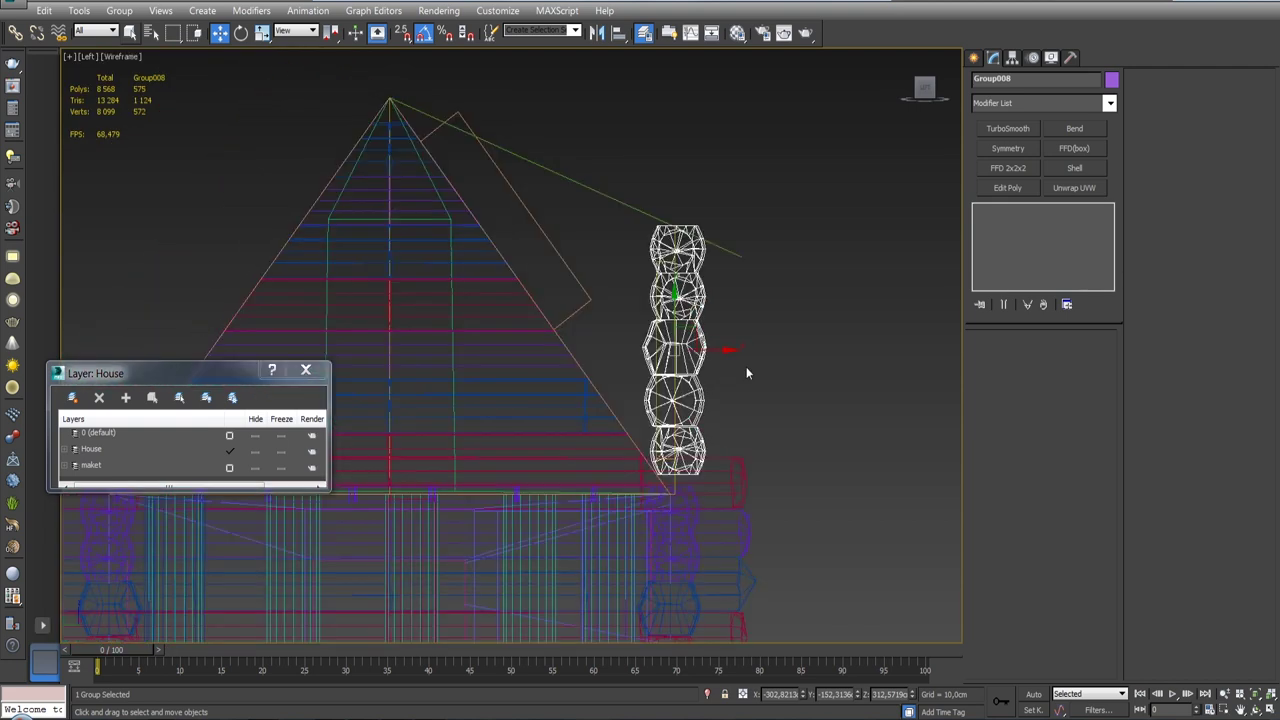
{"action": "scroll", "coordinate": [701, 349], "scroll_direction": "up", "scroll_amount": 3}
{"action": "scroll", "coordinate": [703, 340], "scroll_direction": "up", "scroll_amount": 2}
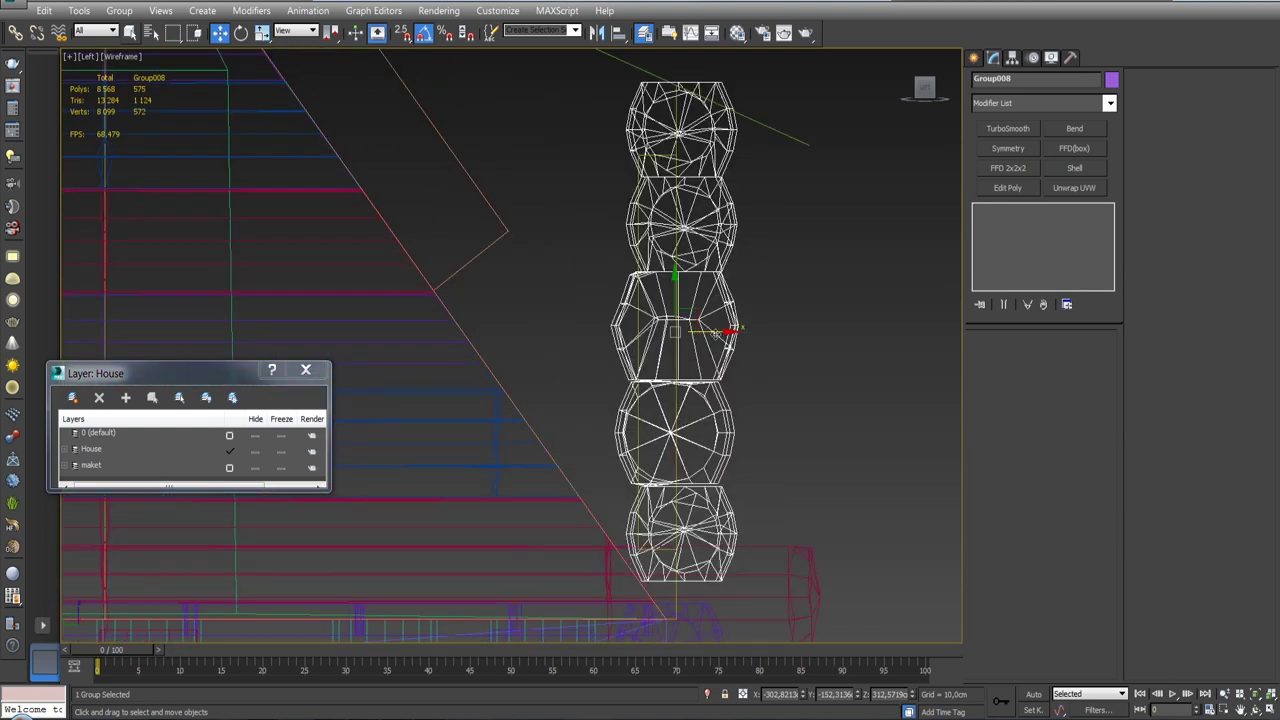
{"action": "left_click_drag", "start_coordinate": [704, 331], "coordinate": [707, 331]}
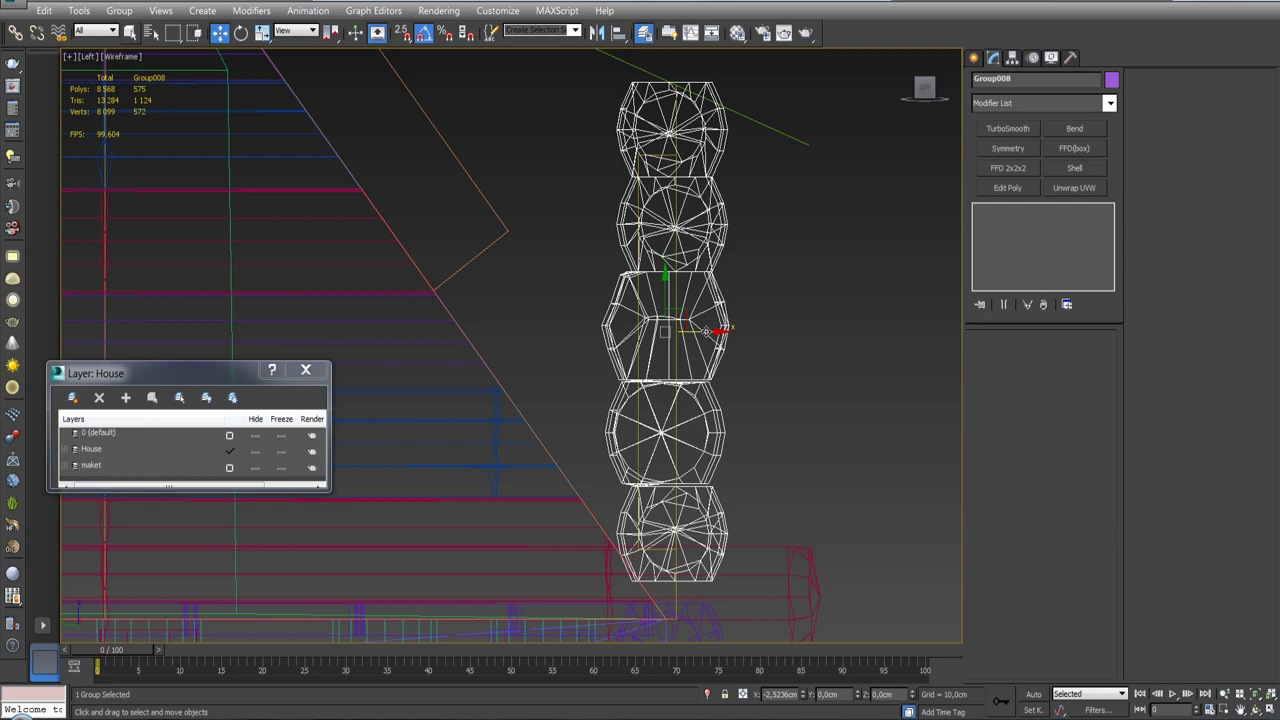
{"action": "key", "text": "F3"}
{"action": "middle_click_drag", "start_coordinate": [769, 331], "coordinate": [683, 318], "text": "alt"}
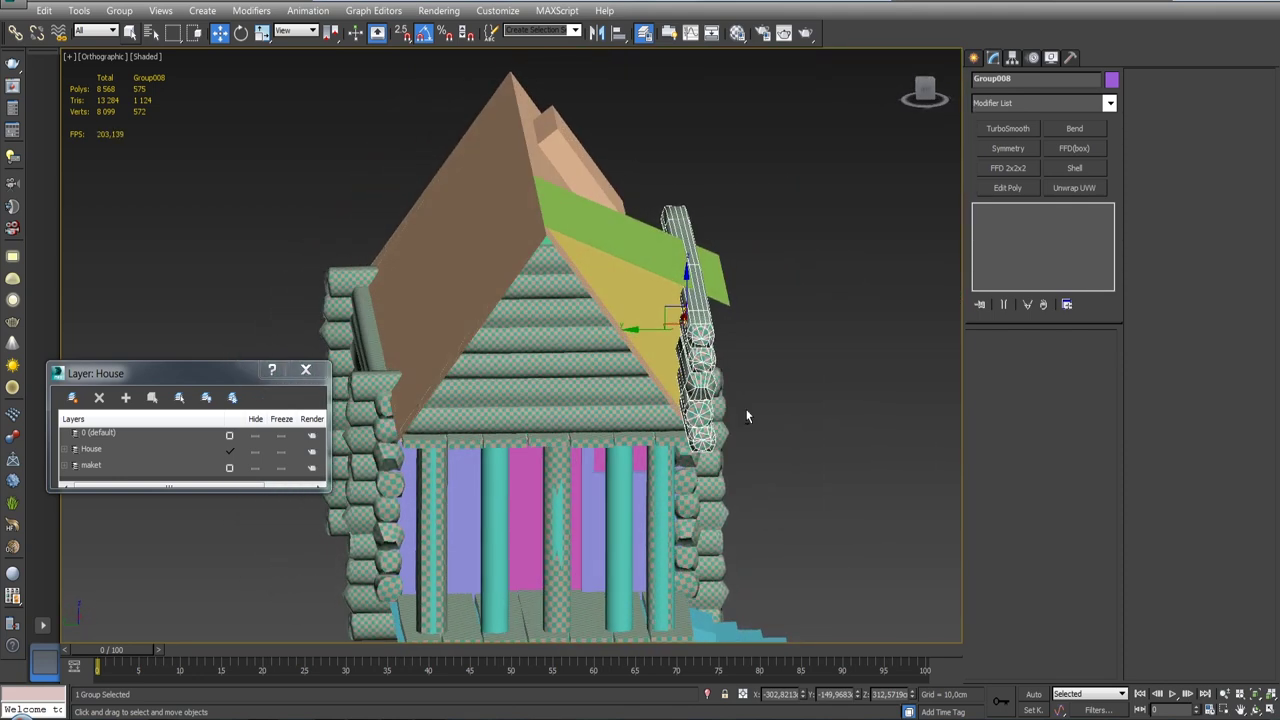
{"action": "middle_click_drag", "start_coordinate": [751, 410], "coordinate": [722, 399], "text": "alt"}
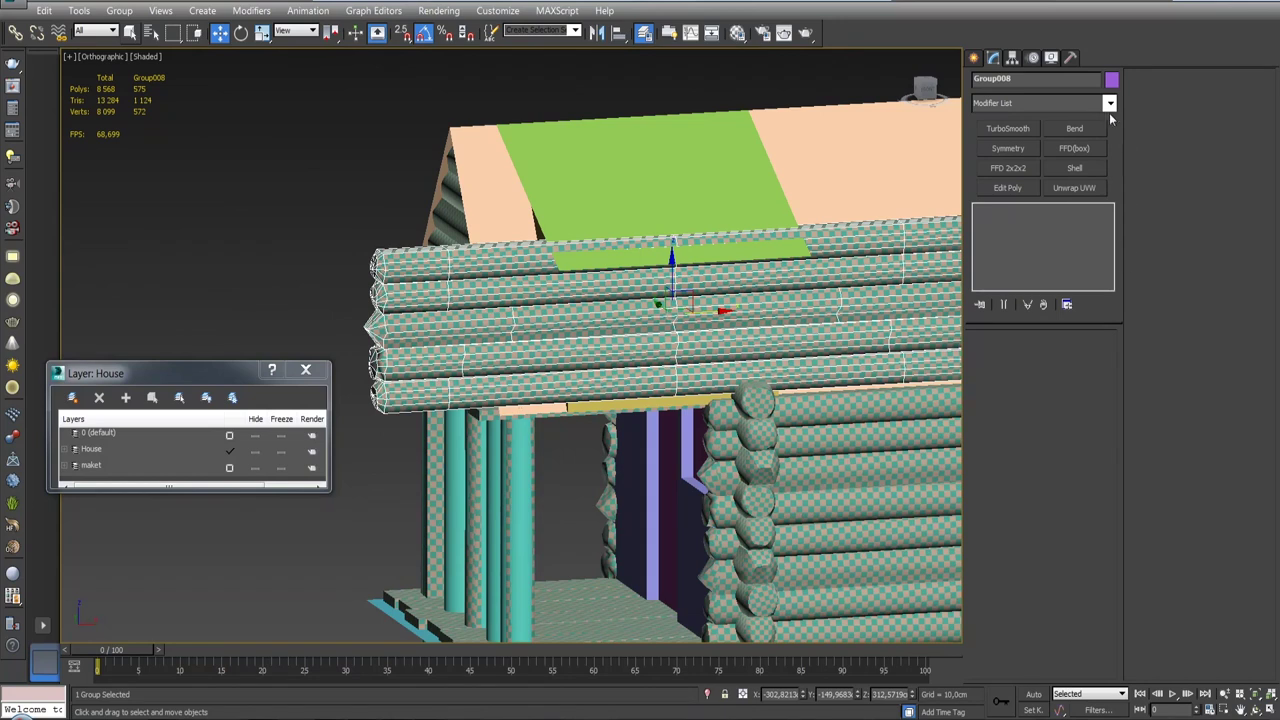
Step: Briefly isolate the log group with the roof, then restore the rest of the house
{"action": "left_click", "coordinate": [1109, 104]}
{"action": "left_click_drag", "start_coordinate": [1109, 209], "coordinate": [1109, 331]}
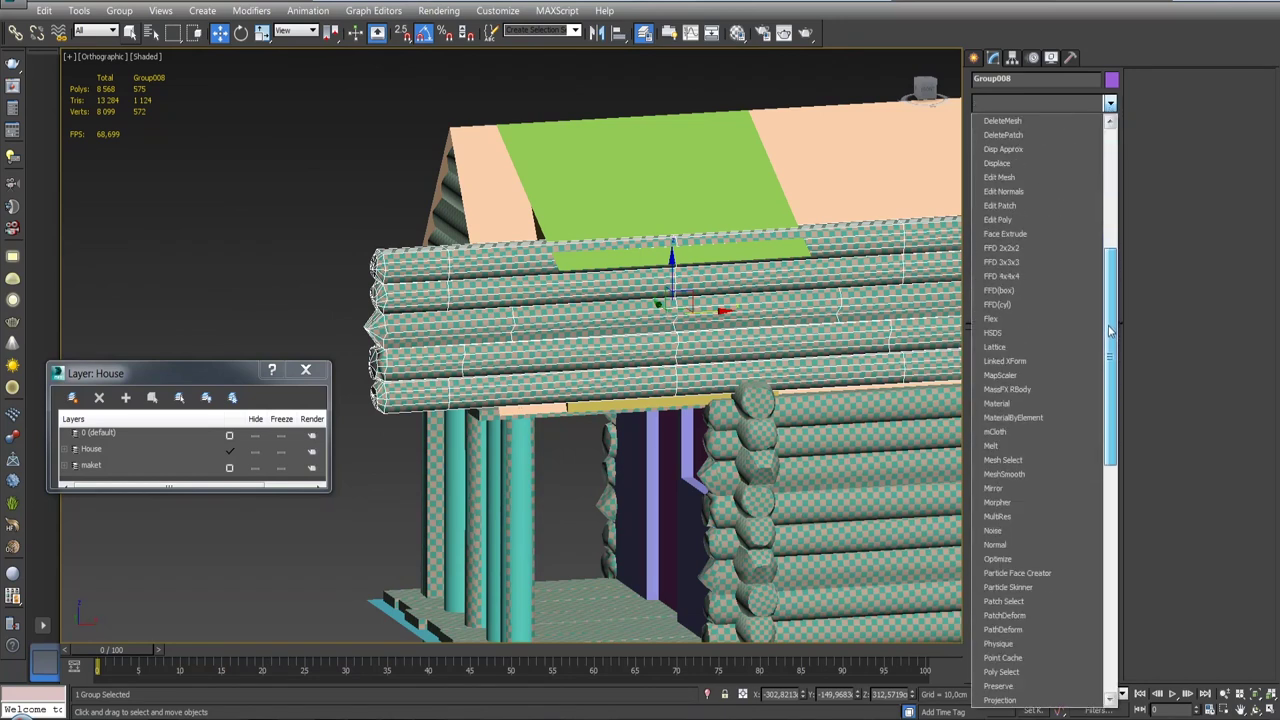
{"action": "left_click", "coordinate": [829, 149]}
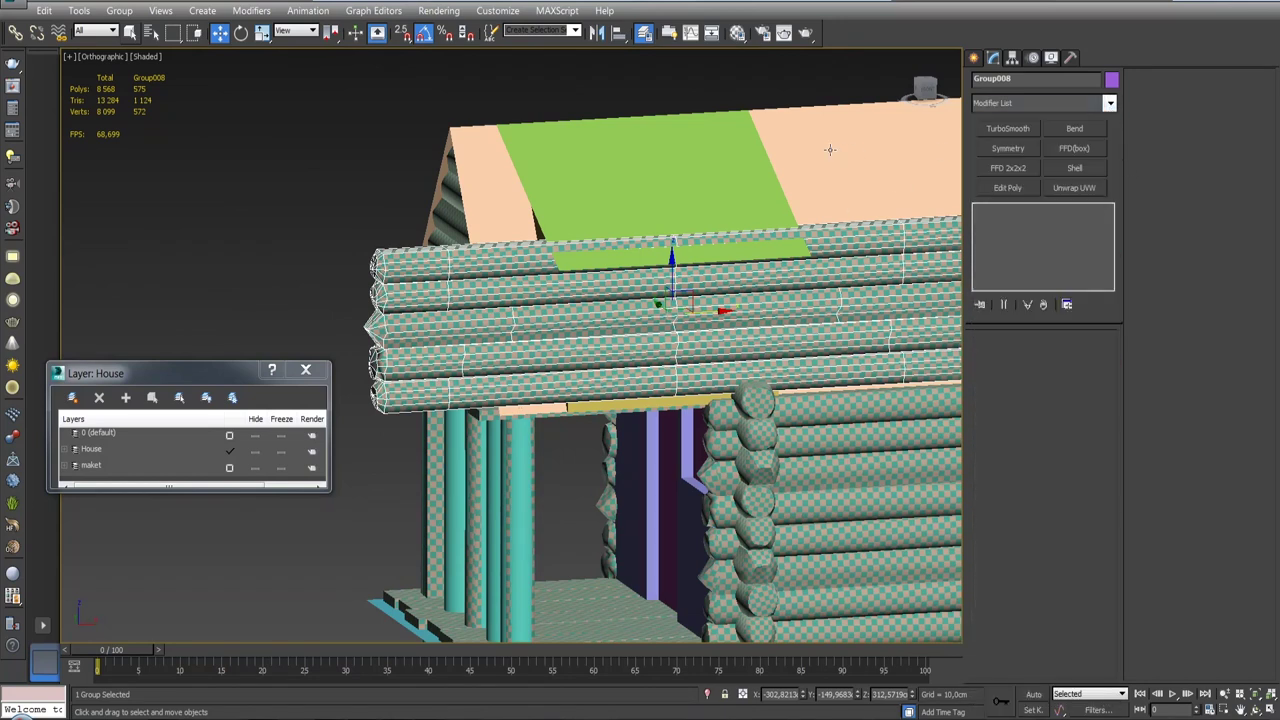
{"action": "left_click", "coordinate": [829, 149], "text": "ctrl"}
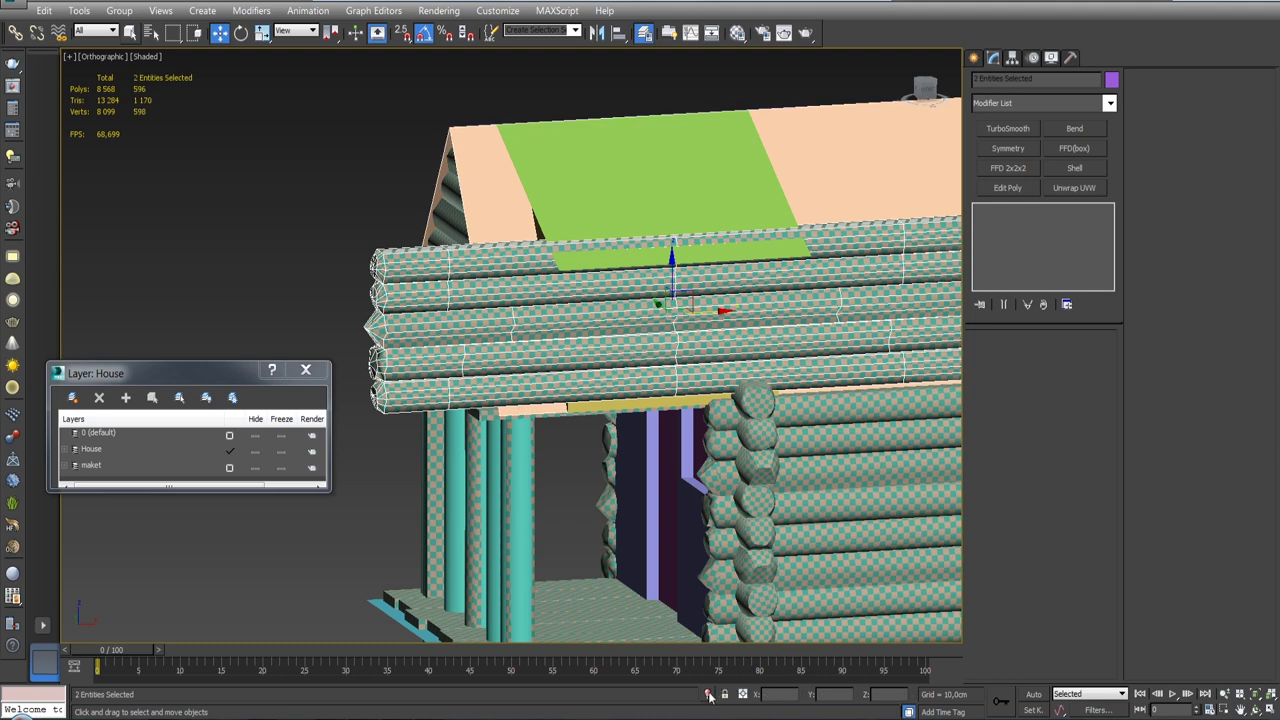
{"action": "left_click", "coordinate": [708, 695]}
{"action": "middle_click_drag", "start_coordinate": [678, 490], "coordinate": [906, 441], "text": "alt"}
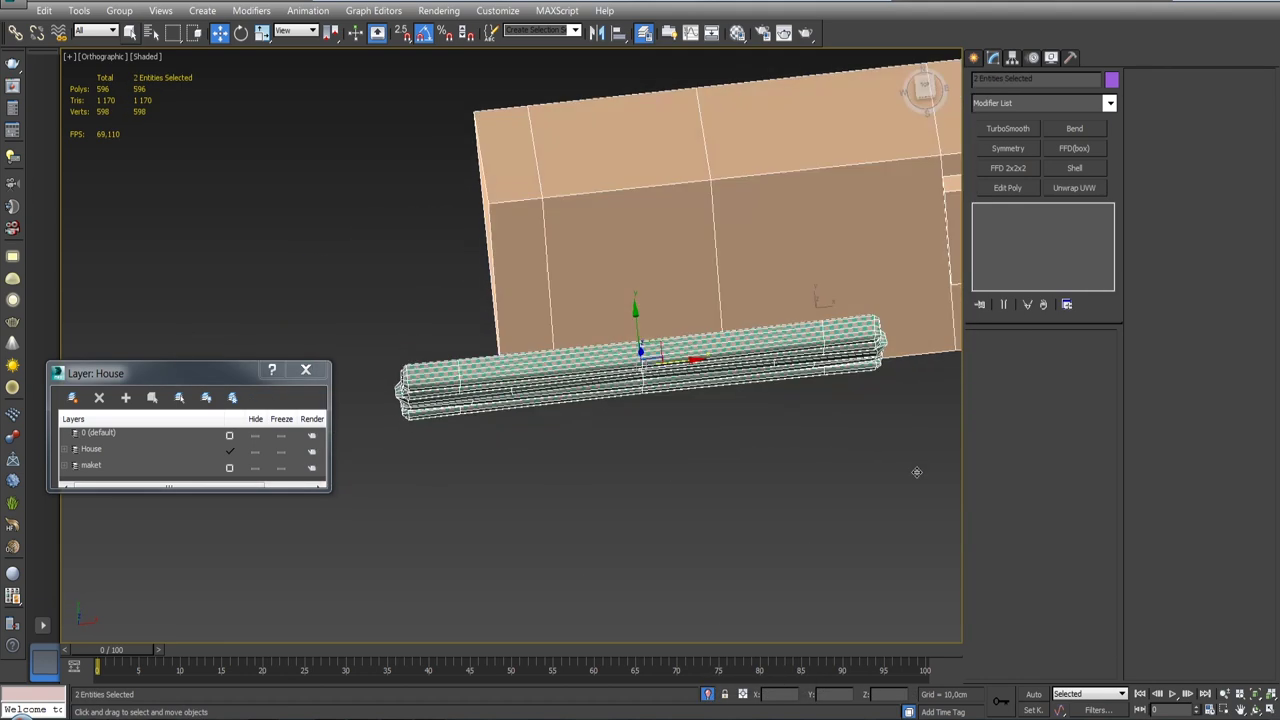
{"action": "left_click", "coordinate": [708, 694]}
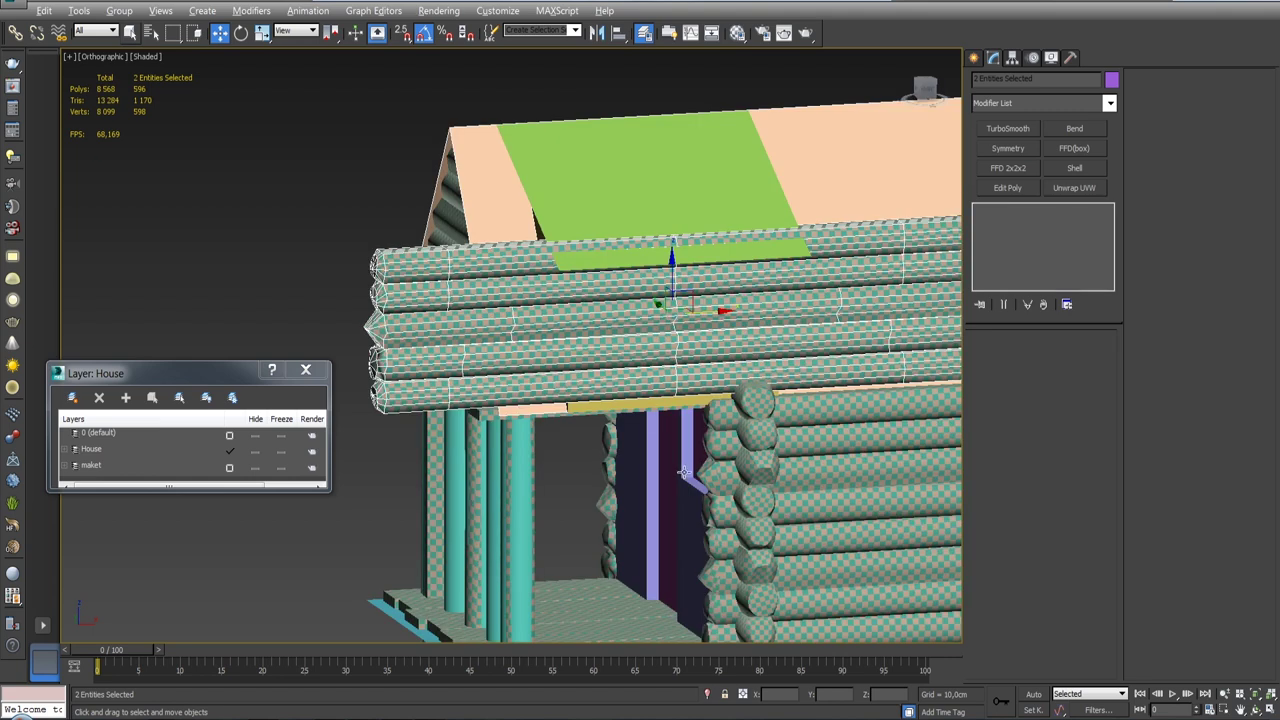
{"action": "middle_click_drag", "start_coordinate": [684, 472], "coordinate": [741, 483], "text": "alt"}
Step: Isolate the log wall group with the Object001 frame and view them from the front
{"action": "left_click", "coordinate": [584, 358]}
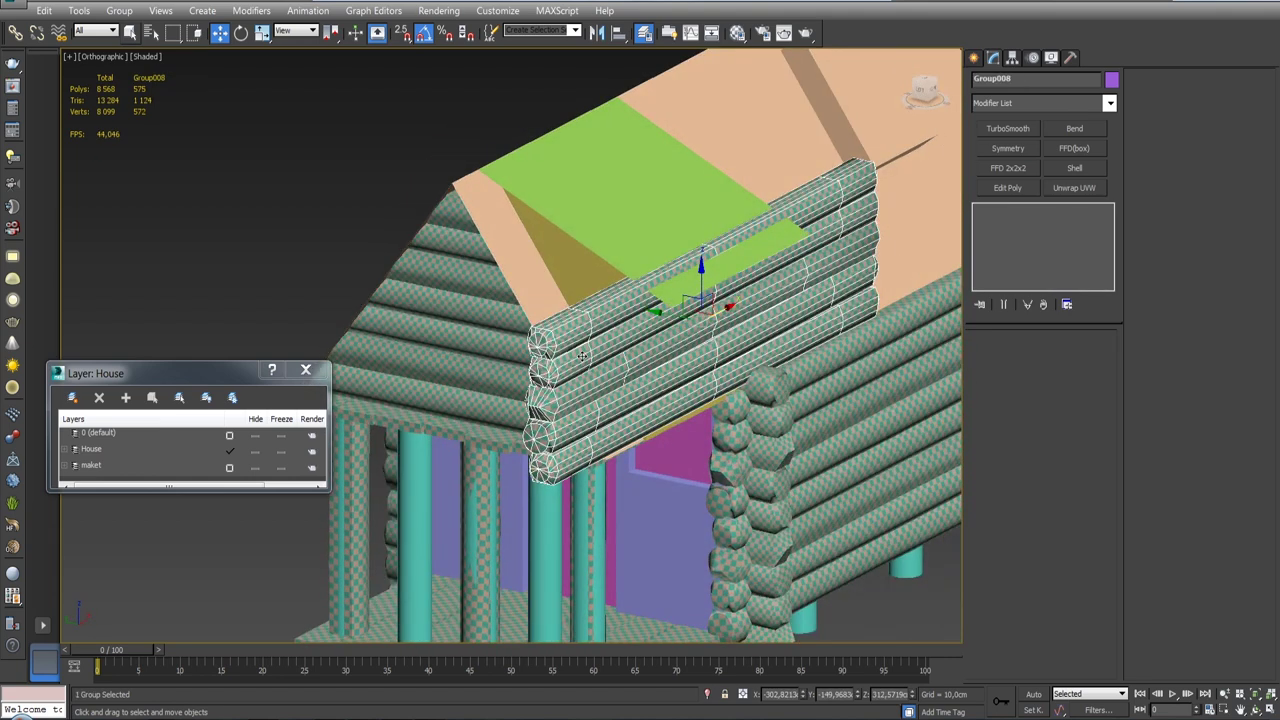
{"action": "left_click", "coordinate": [605, 241], "text": "ctrl"}
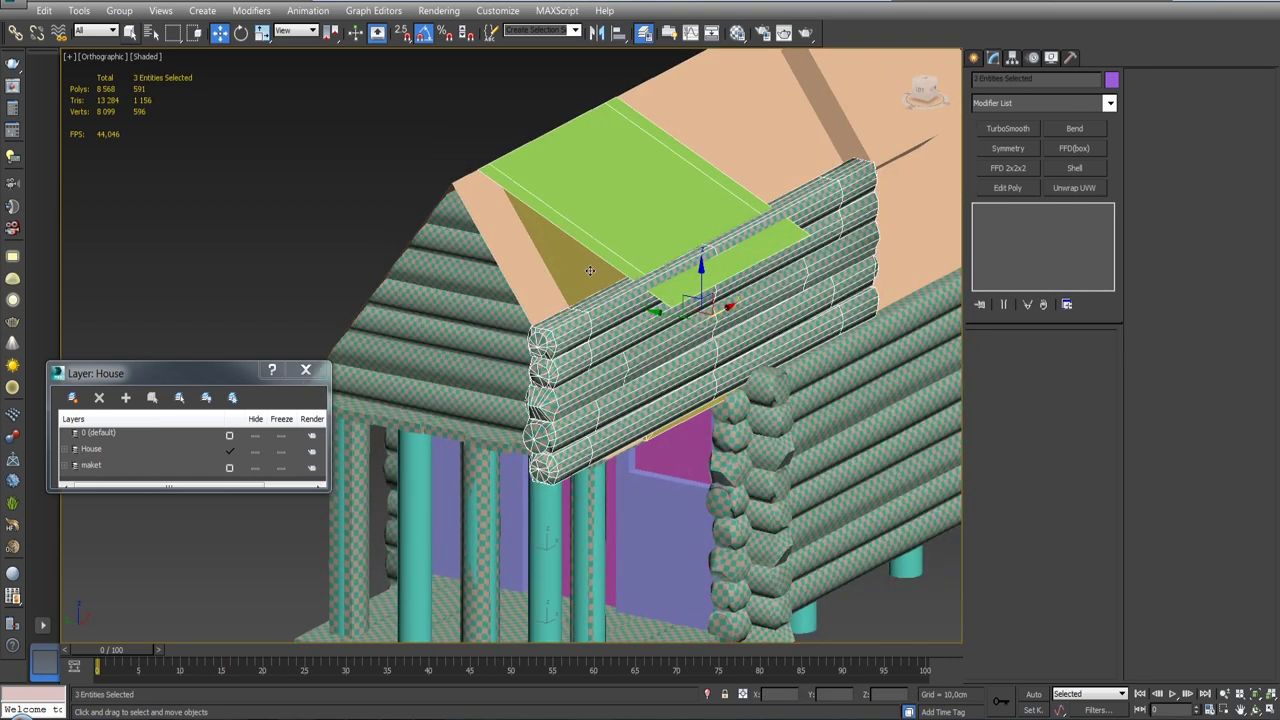
{"action": "left_click", "coordinate": [590, 271]}
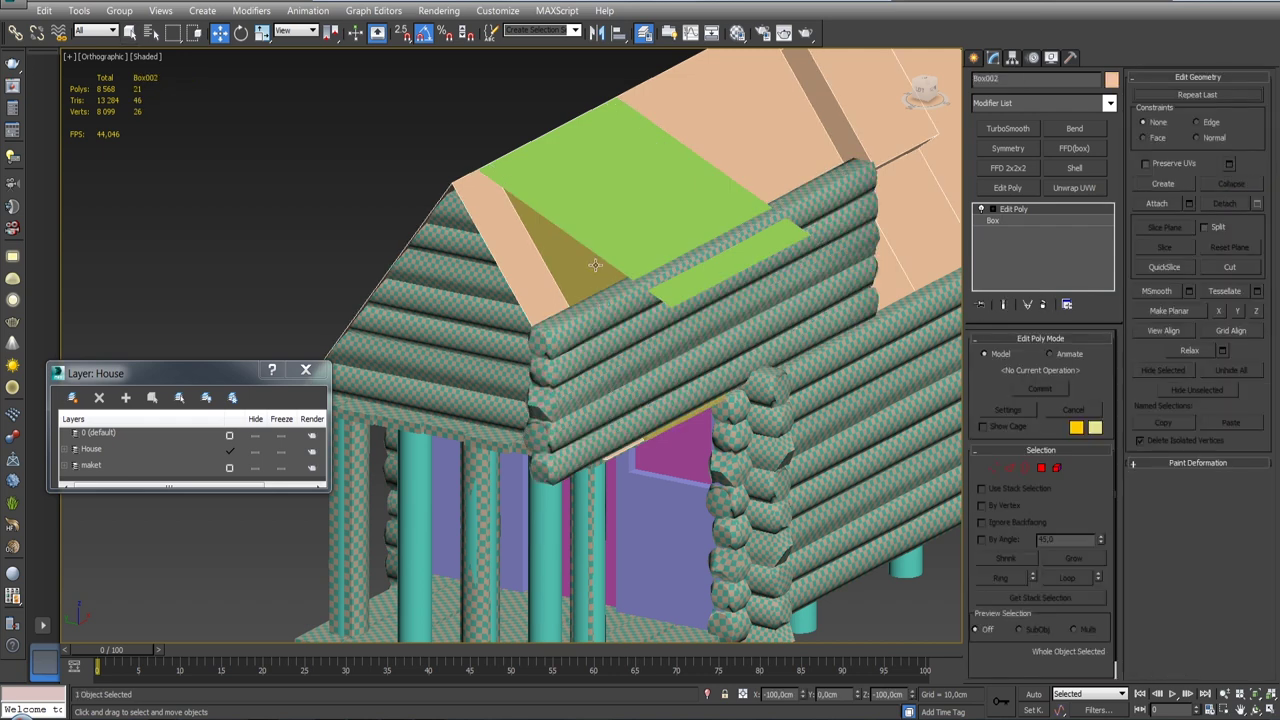
{"action": "left_click", "coordinate": [595, 265]}
{"action": "left_click", "coordinate": [609, 316], "text": "ctrl"}
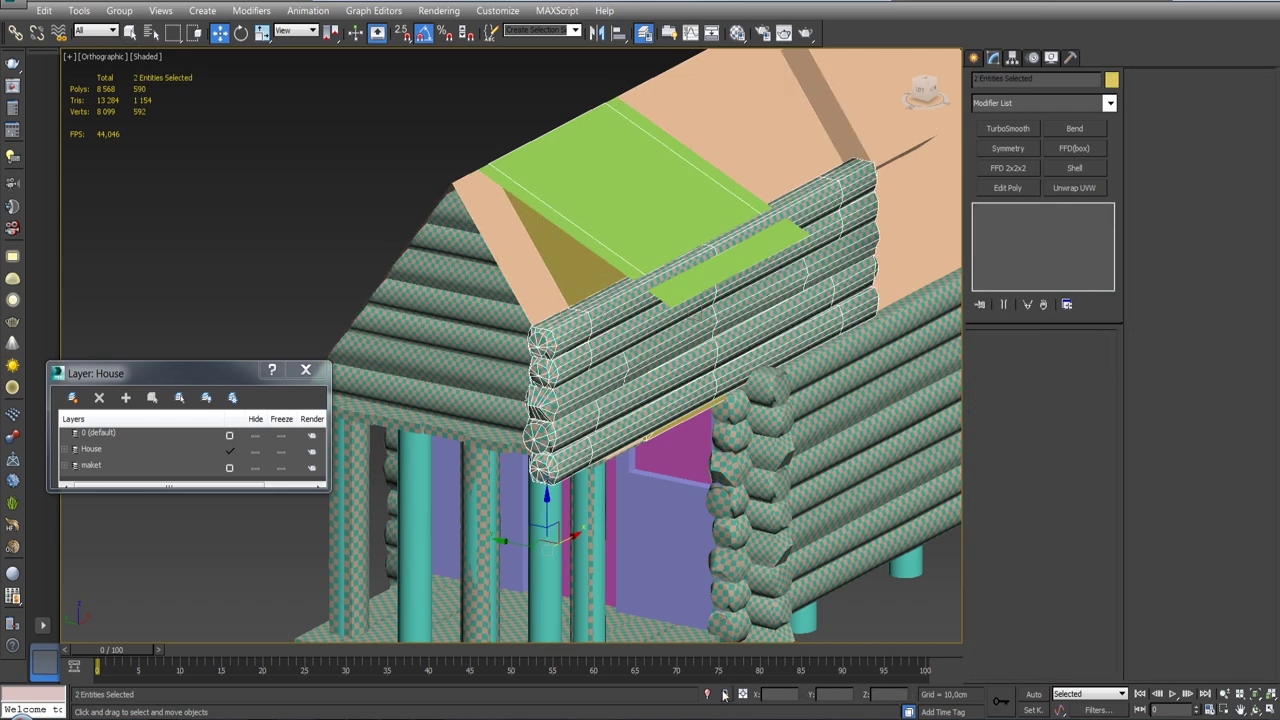
{"action": "left_click", "coordinate": [707, 694]}
{"action": "mouse_move", "coordinate": [673, 411]}
{"action": "middle_mouse_down", "text": "alt"}
{"action": "mouse_move", "coordinate": [766, 449]}
{"action": "mouse_move", "coordinate": [726, 426]}
{"action": "mouse_move", "coordinate": [645, 435]}
{"action": "mouse_move", "coordinate": [677, 420]}
{"action": "mouse_move", "coordinate": [734, 423]}
{"action": "mouse_move", "coordinate": [659, 403]}
{"action": "middle_mouse_up", "text": "alt"}
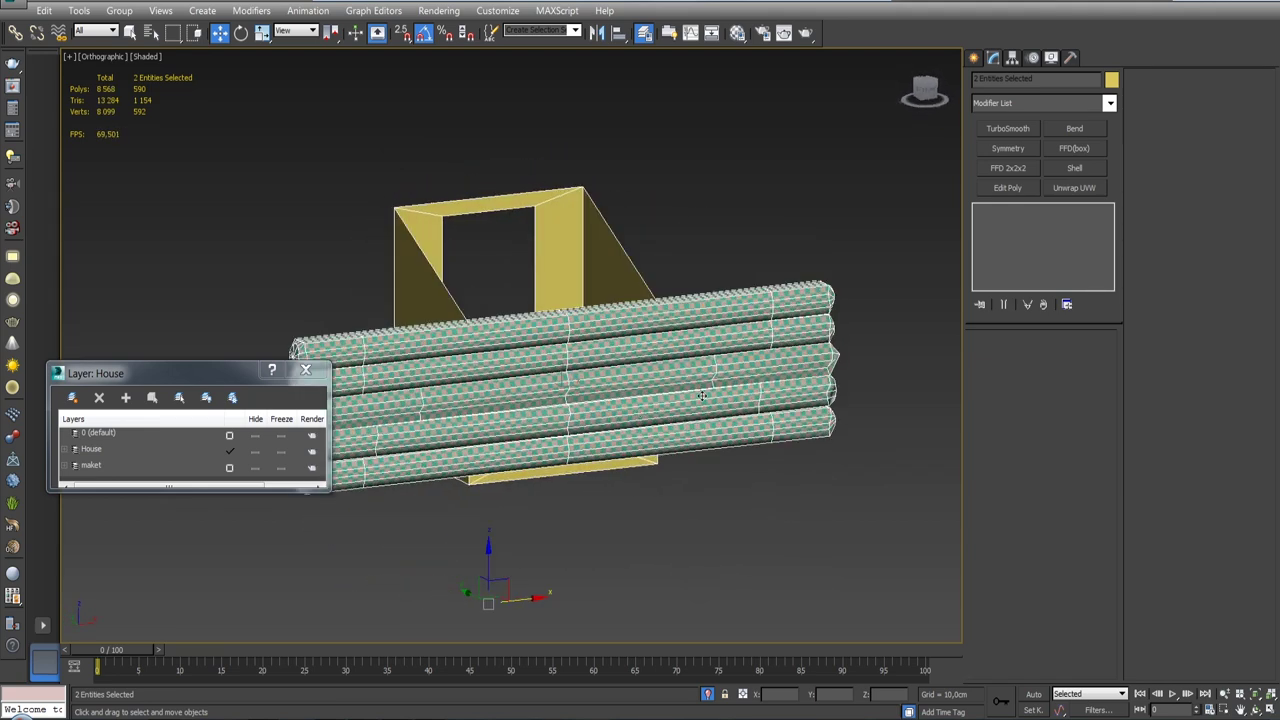
{"action": "key", "text": "f"}
{"action": "scroll", "coordinate": [688, 440], "scroll_direction": "down", "scroll_amount": 4}
{"action": "middle_click_drag", "start_coordinate": [688, 440], "coordinate": [734, 414]}
Step: Align Group008 to the Object001 frame, centre-to-centre on X Position
{"action": "left_click", "coordinate": [769, 393]}
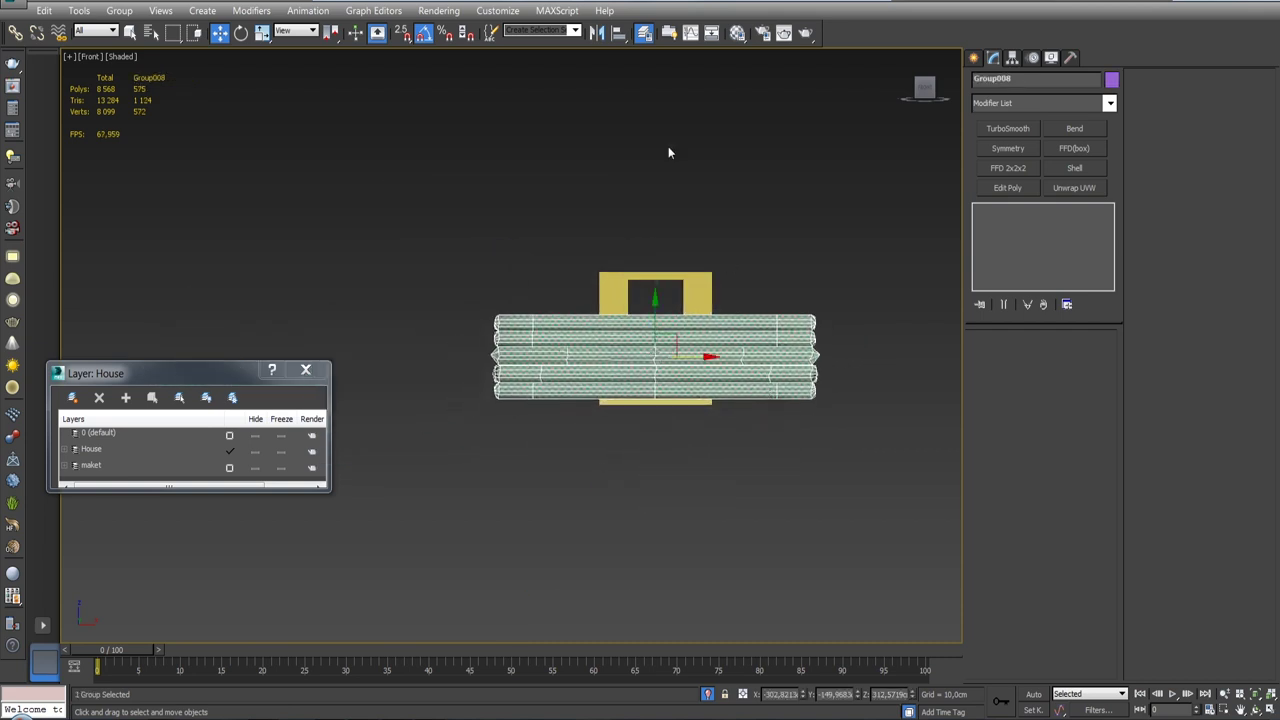
{"action": "left_click", "coordinate": [617, 32]}
{"action": "left_click", "coordinate": [677, 293]}
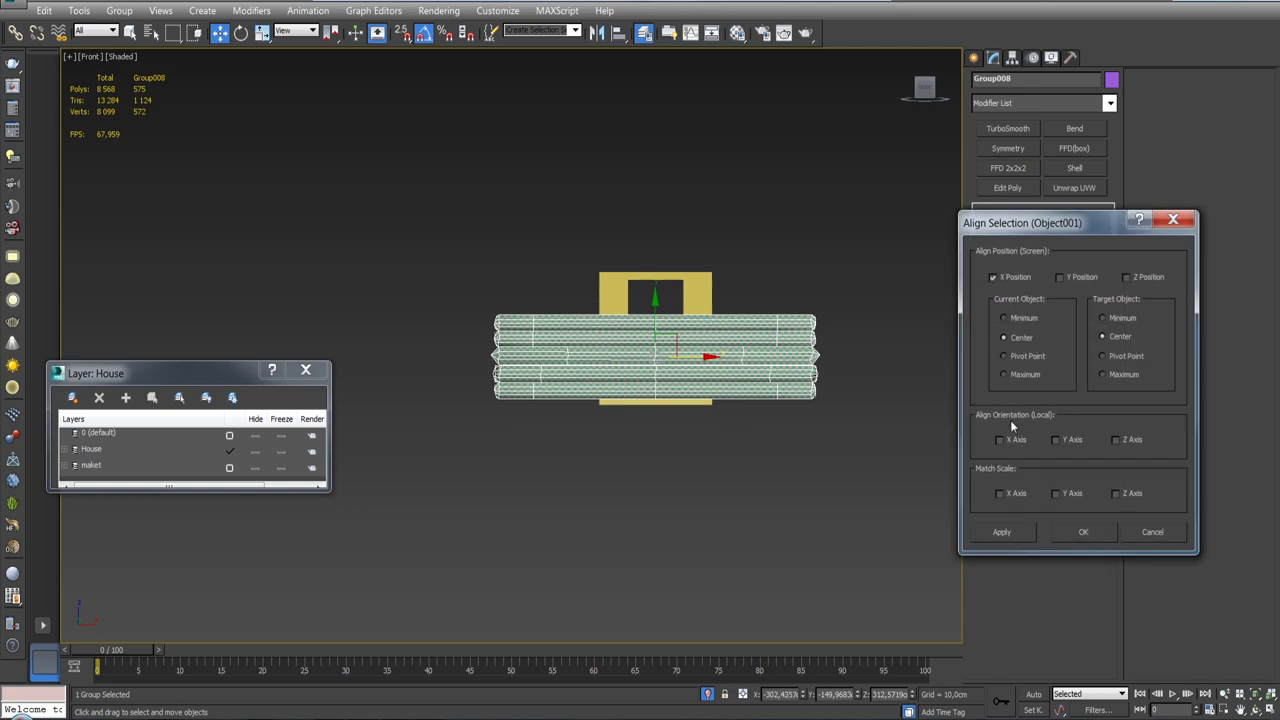
{"action": "left_click", "coordinate": [1055, 527]}
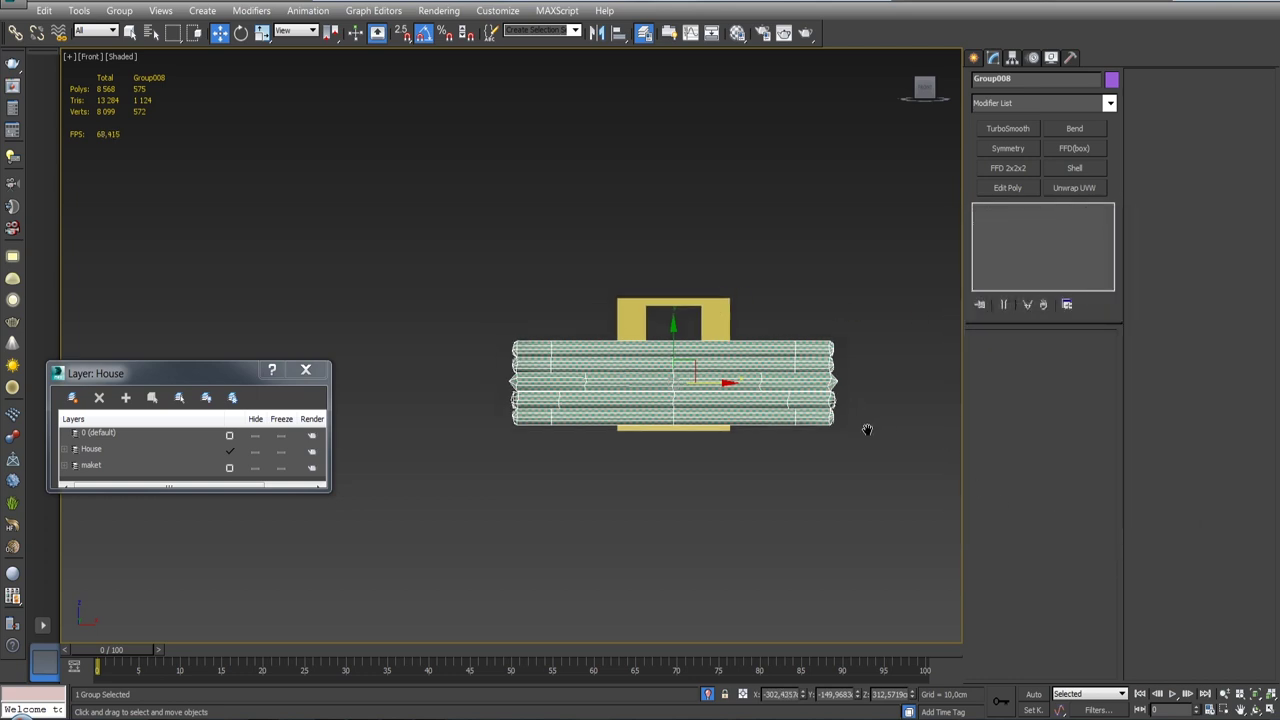
{"action": "left_click", "coordinate": [808, 311]}
{"action": "key", "text": "ctrl+z"}
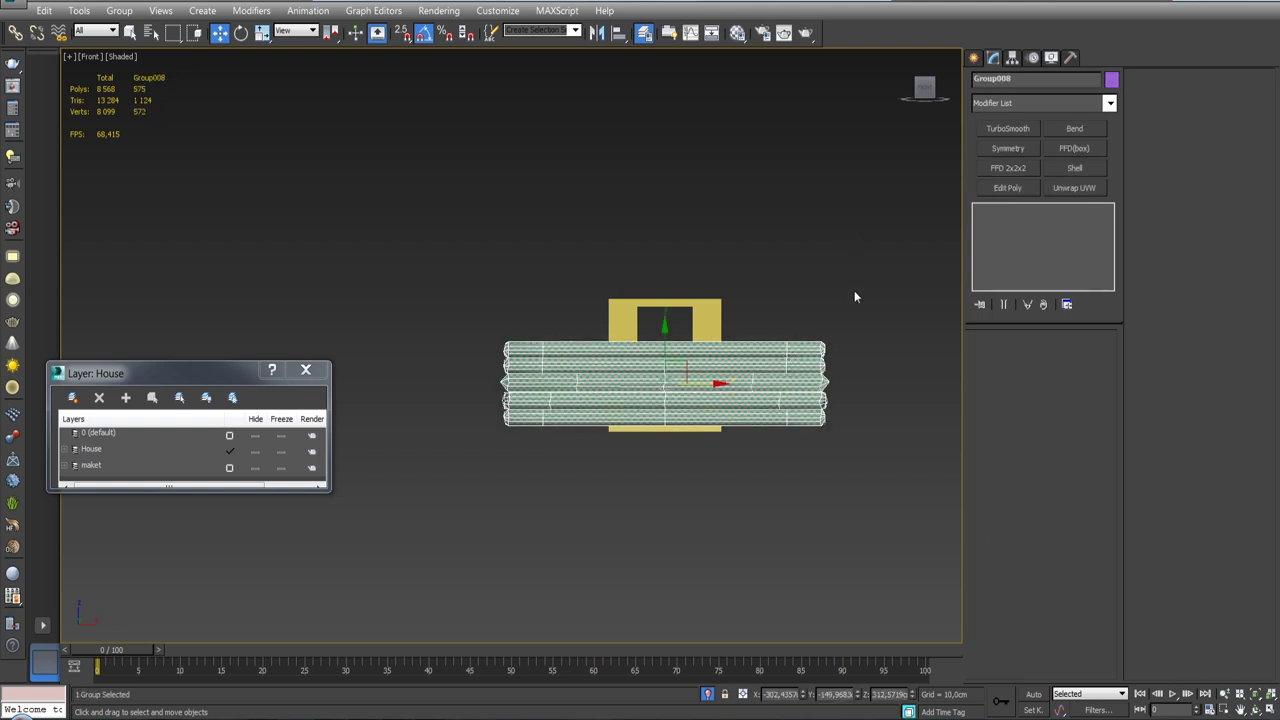
Step: Scroll down the Modifier List toward the Slice modifier
{"action": "left_click", "coordinate": [1109, 102]}
{"action": "scroll", "coordinate": [1036, 400], "scroll_direction": "down", "scroll_amount": 5}
{"action": "scroll", "coordinate": [1036, 450], "scroll_direction": "down", "scroll_amount": 5}
{"action": "scroll", "coordinate": [1036, 565], "scroll_direction": "down", "scroll_amount": 3}
{"action": "scroll", "coordinate": [1036, 553], "scroll_direction": "down", "scroll_amount": 1}
{"action": "scroll", "coordinate": [1036, 542], "scroll_direction": "down", "scroll_amount": 1}
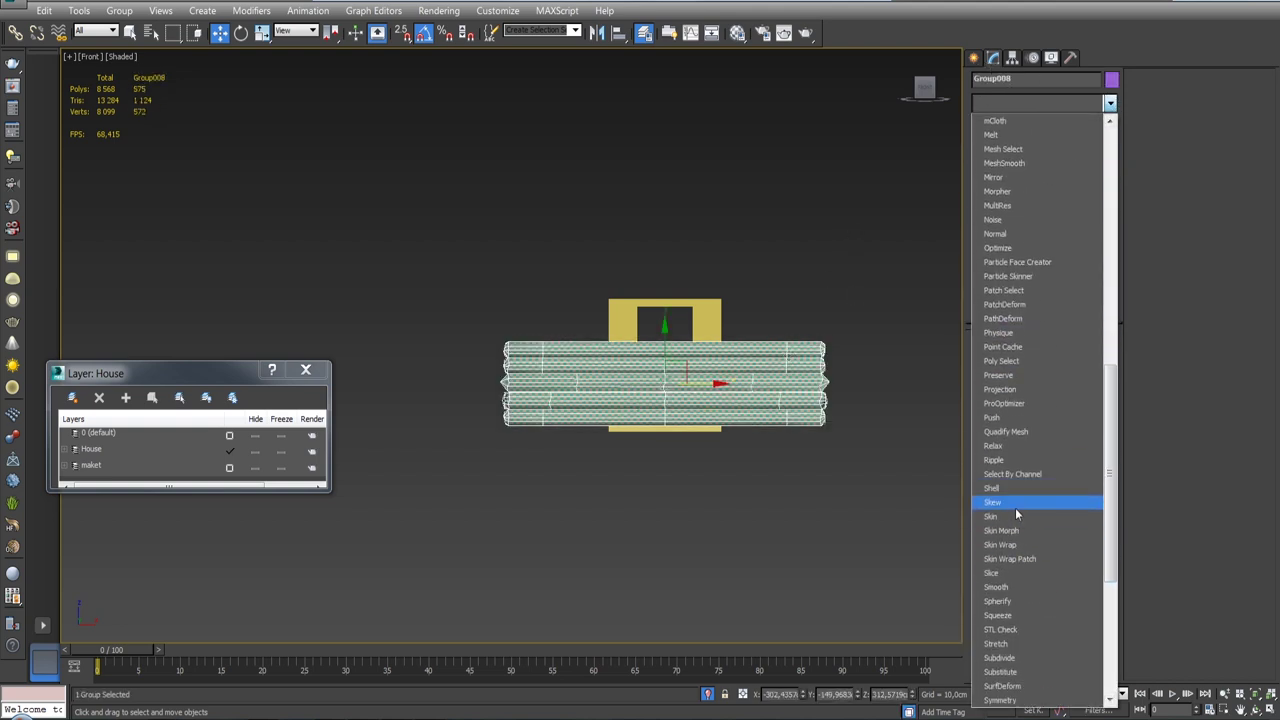
Step: Add a Slice to Group008, turn its plane upright, and try both Remove Top and Bottom
{"action": "left_click", "coordinate": [1019, 578]}
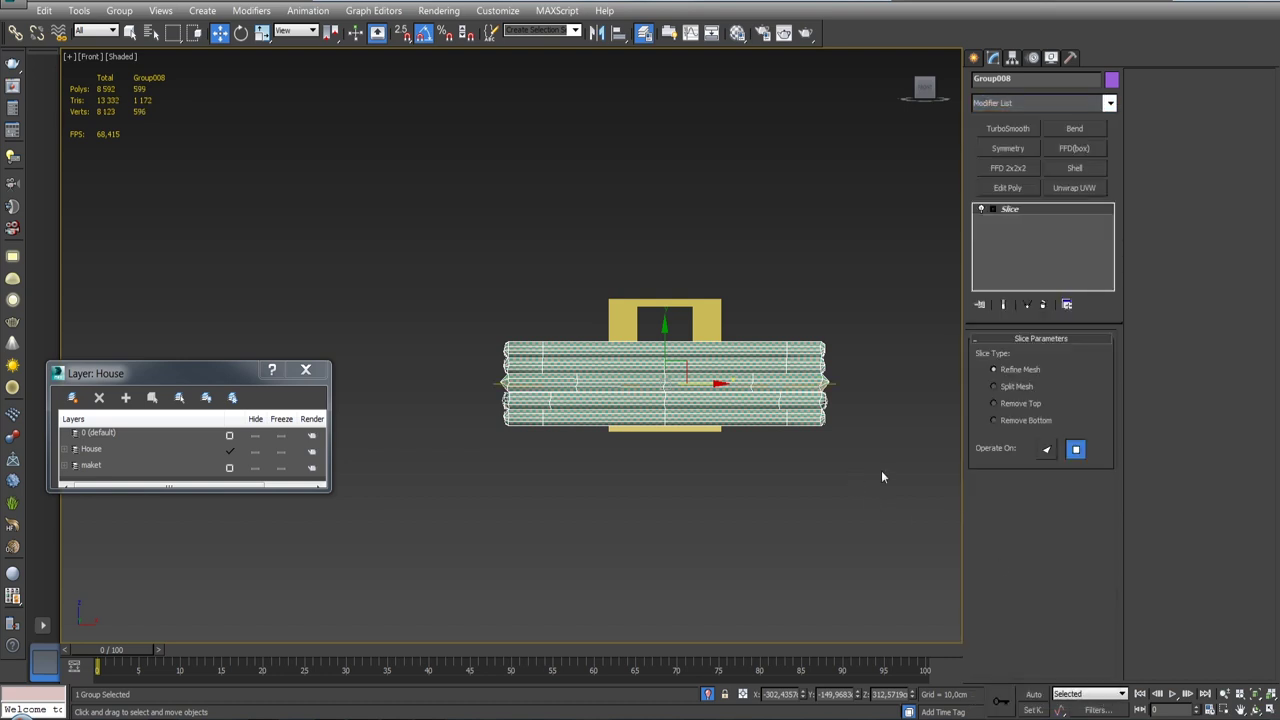
{"action": "left_click", "coordinate": [1005, 212]}
{"action": "key", "text": "e"}
{"action": "left_click_drag", "start_coordinate": [702, 352], "coordinate": [774, 456]}
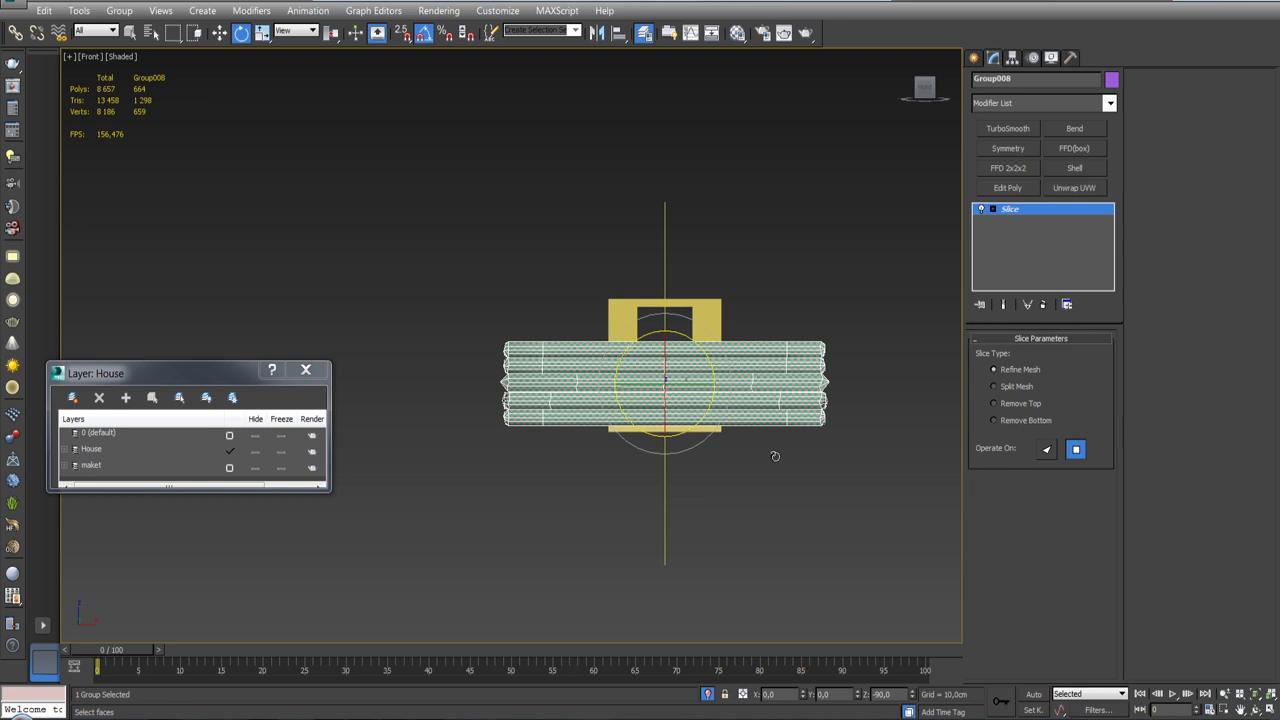
{"action": "key", "text": "w"}
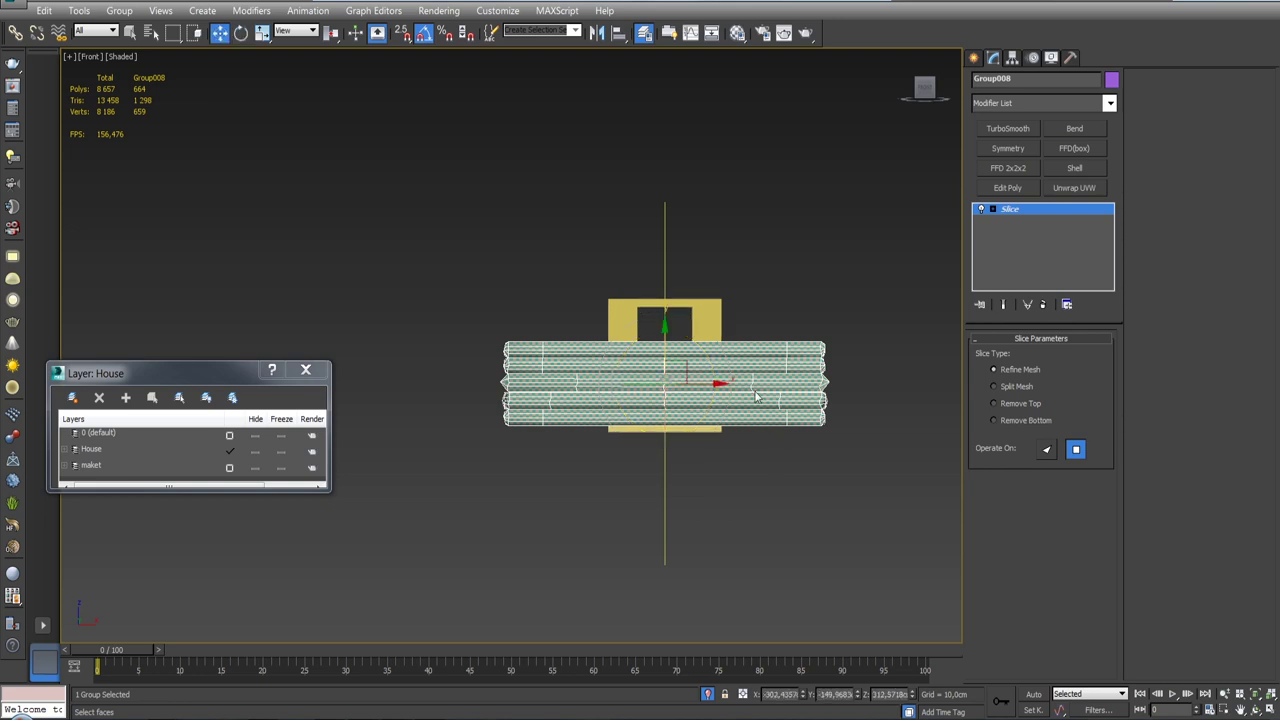
{"action": "left_click_drag", "start_coordinate": [718, 384], "coordinate": [652, 385]}
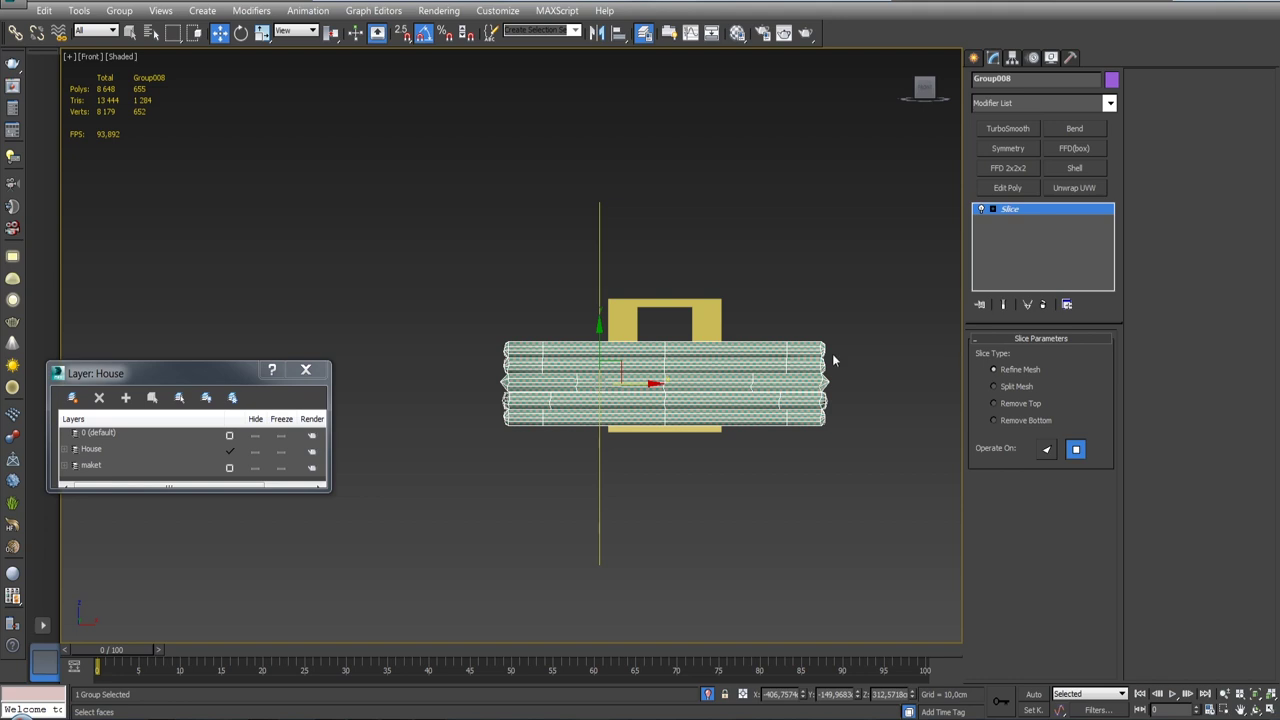
{"action": "scroll", "coordinate": [647, 368], "scroll_direction": "up", "scroll_amount": 5}
{"action": "left_click", "coordinate": [994, 404]}
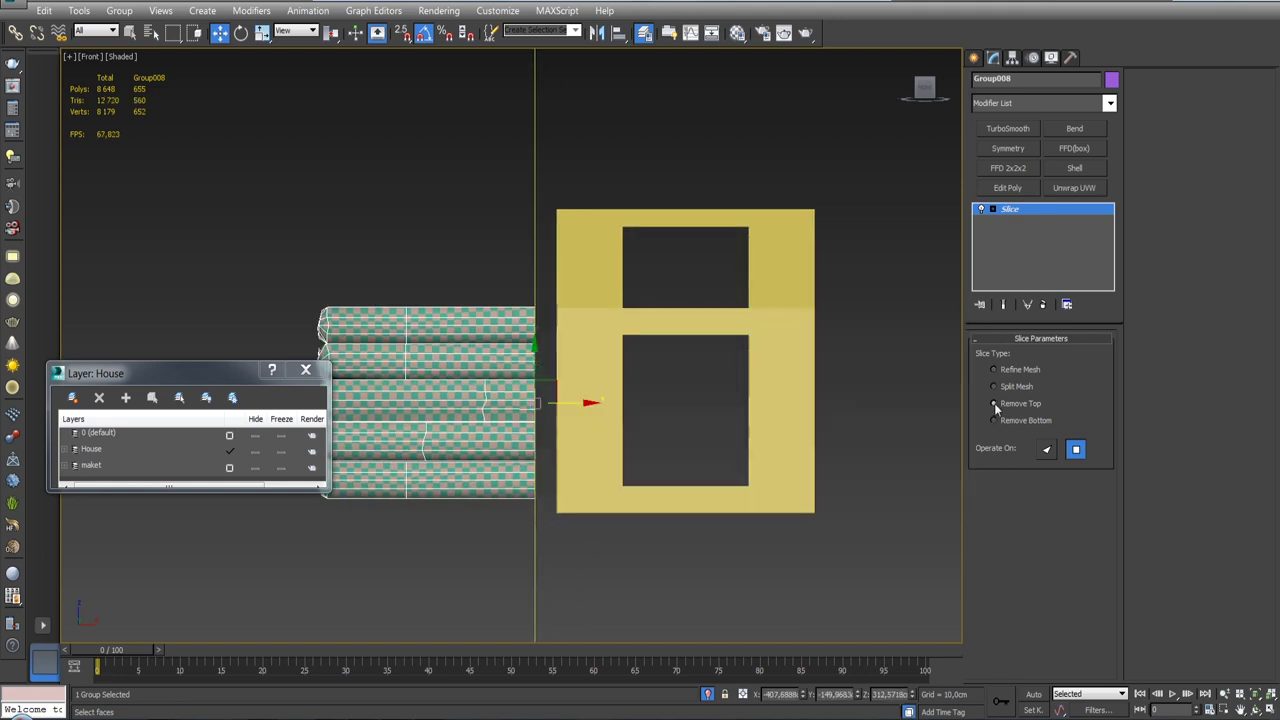
{"action": "left_click", "coordinate": [994, 420]}
Step: Delete that Slice modifier and add a fresh Slice modifier to the log group
{"action": "right_click", "coordinate": [1020, 208]}
{"action": "left_click", "coordinate": [1058, 236]}
{"action": "left_click", "coordinate": [1090, 103]}
{"action": "scroll", "coordinate": [1033, 500], "scroll_direction": "down", "scroll_amount": 3}
{"action": "scroll", "coordinate": [1033, 600], "scroll_direction": "down", "scroll_amount": 6}
{"action": "left_click", "coordinate": [995, 657]}
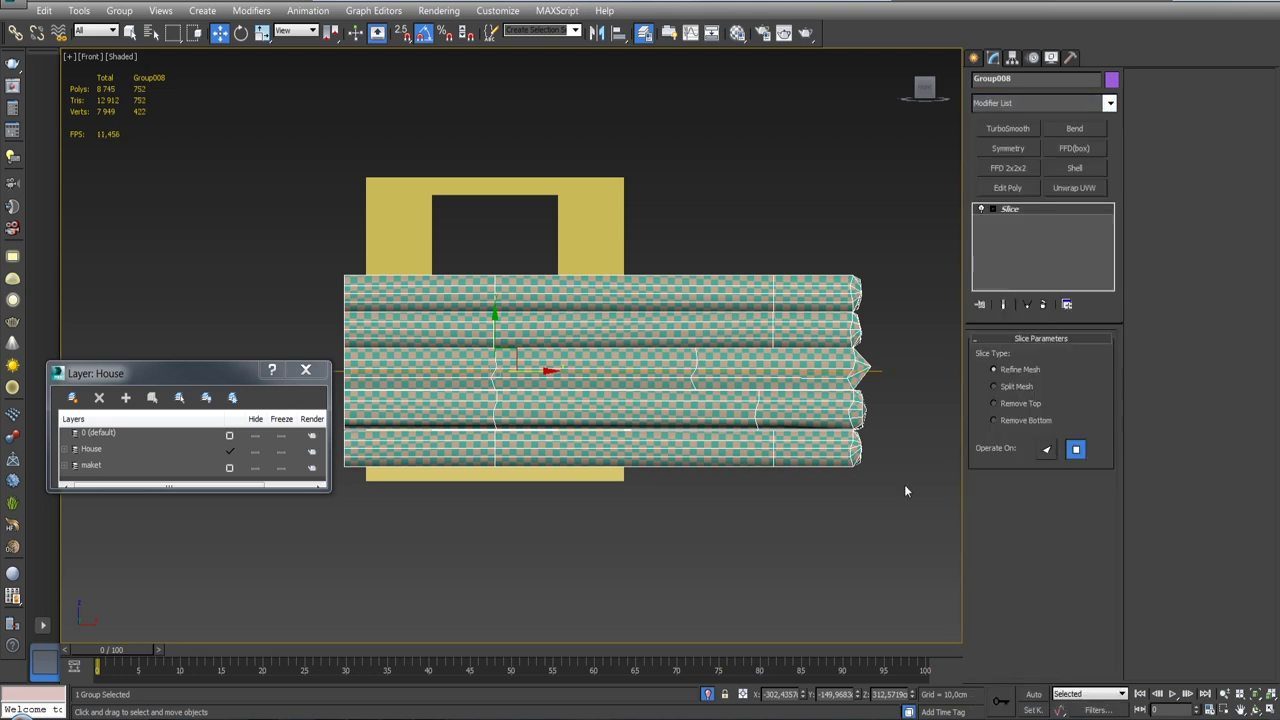
Step: Stand the new slice plane upright at the log ends, set Remove Top, and collapse it
{"action": "key", "text": "e"}
{"action": "left_click_drag", "start_coordinate": [655, 400], "coordinate": [710, 453]}
{"action": "key", "text": "w"}
{"action": "left_click_drag", "start_coordinate": [649, 376], "coordinate": [695, 378]}
{"action": "left_click", "coordinate": [1000, 404]}
{"action": "right_click", "coordinate": [1010, 209]}
{"action": "left_click", "coordinate": [1060, 343]}
{"action": "mouse_move", "coordinate": [660, 400]}
{"action": "middle_mouse_down", "text": "alt"}
{"action": "mouse_move", "coordinate": [716, 427]}
{"action": "mouse_move", "coordinate": [772, 367]}
{"action": "mouse_move", "coordinate": [720, 360]}
{"action": "mouse_move", "coordinate": [635, 379]}
{"action": "middle_mouse_up", "text": "alt"}
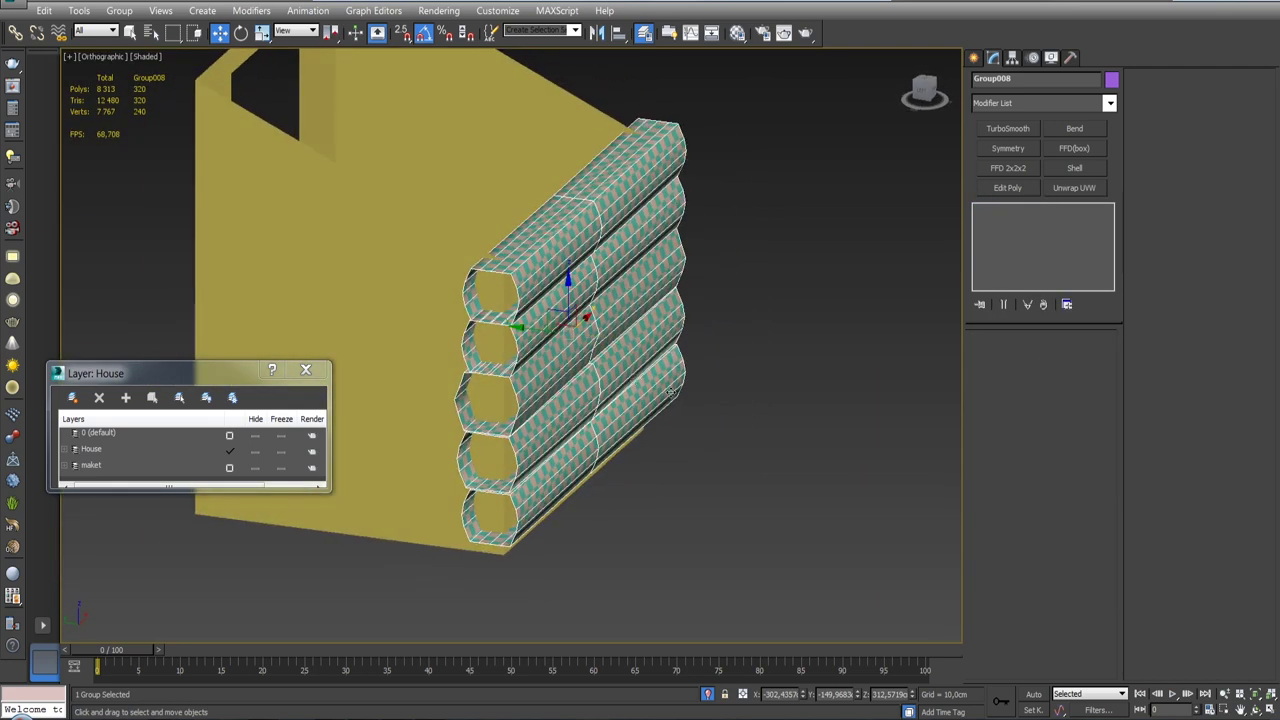
Step: In the Left side view, add another Slice modifier to the logs
{"action": "middle_click_drag", "start_coordinate": [652, 385], "coordinate": [683, 366], "text": "alt"}
{"action": "key", "text": "l"}
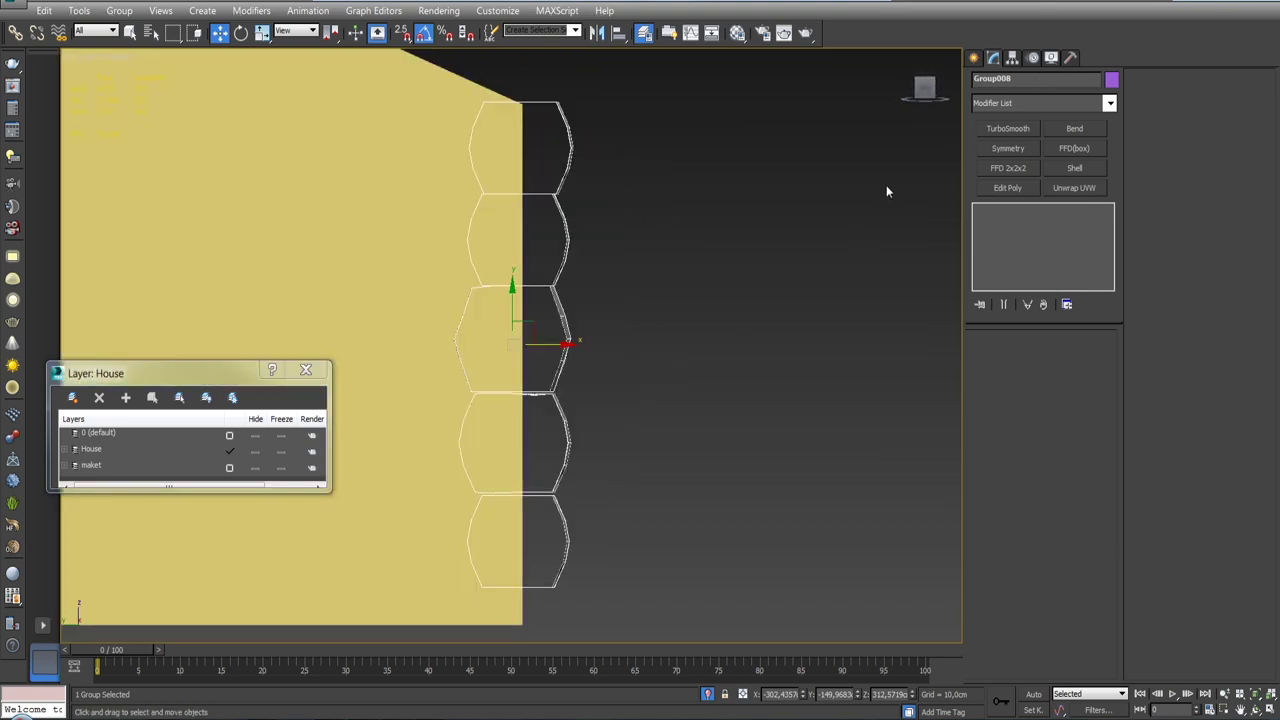
{"action": "middle_click_drag", "start_coordinate": [886, 192], "coordinate": [849, 237], "text": "alt"}
{"action": "key", "text": "l"}
{"action": "left_click", "coordinate": [974, 57]}
{"action": "left_click", "coordinate": [992, 57]}
{"action": "left_click", "coordinate": [1109, 103]}
{"action": "scroll", "coordinate": [1045, 455], "scroll_direction": "up", "scroll_amount": 1}
{"action": "scroll", "coordinate": [1045, 455], "scroll_direction": "up", "scroll_amount": 1}
{"action": "left_click", "coordinate": [1000, 312]}
Step: Position the slice plane at the wall, set Remove Bottom, and collapse the stack
{"action": "key", "text": "e"}
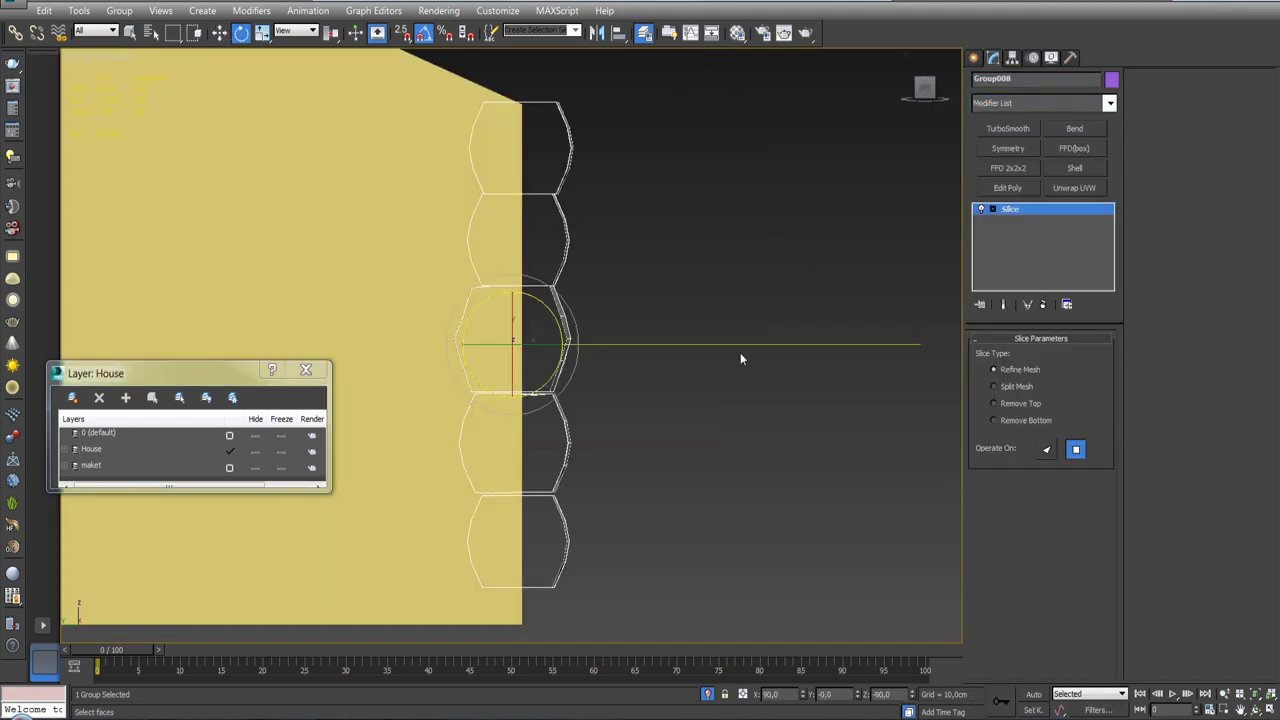
{"action": "key", "text": "w"}
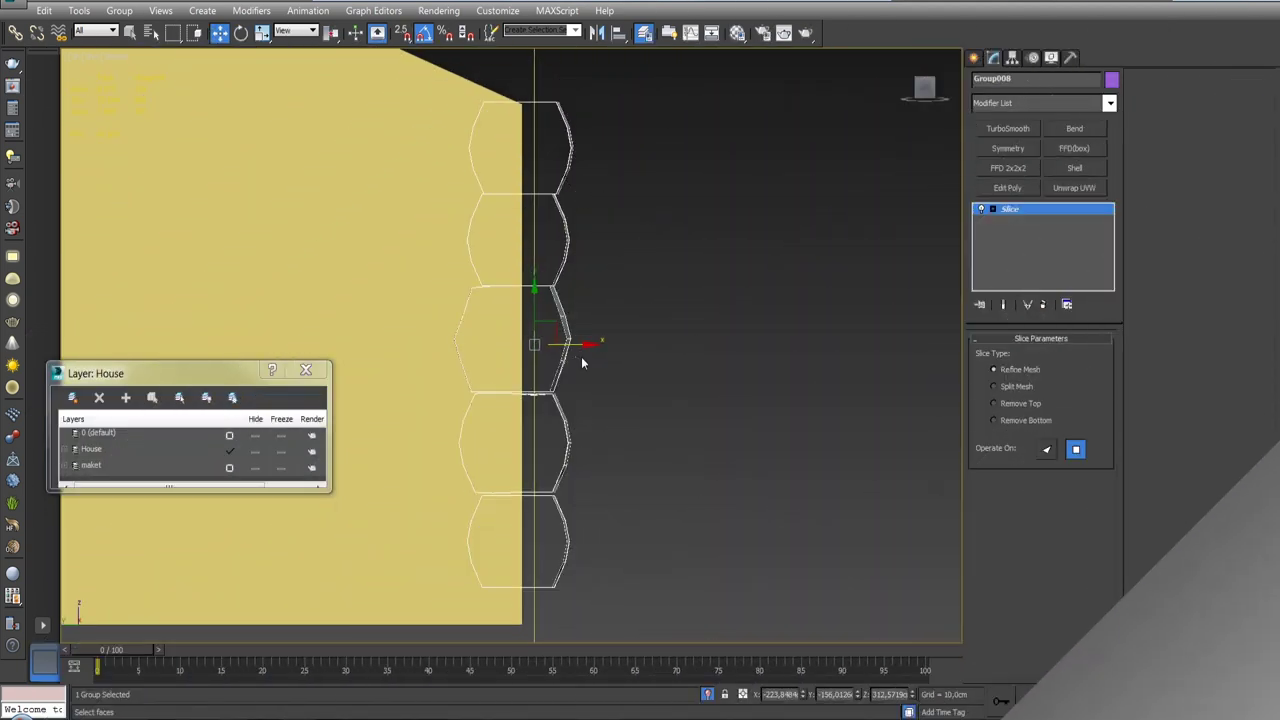
{"action": "left_click", "coordinate": [994, 403]}
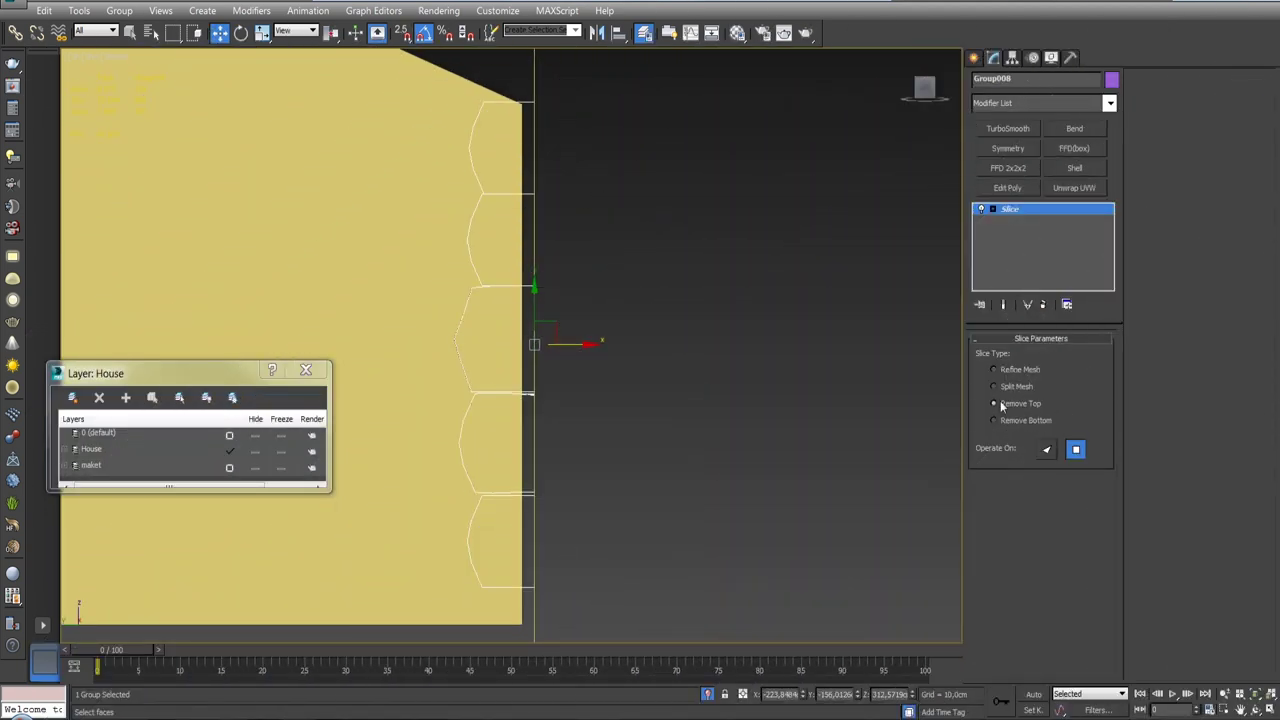
{"action": "left_click", "coordinate": [995, 421]}
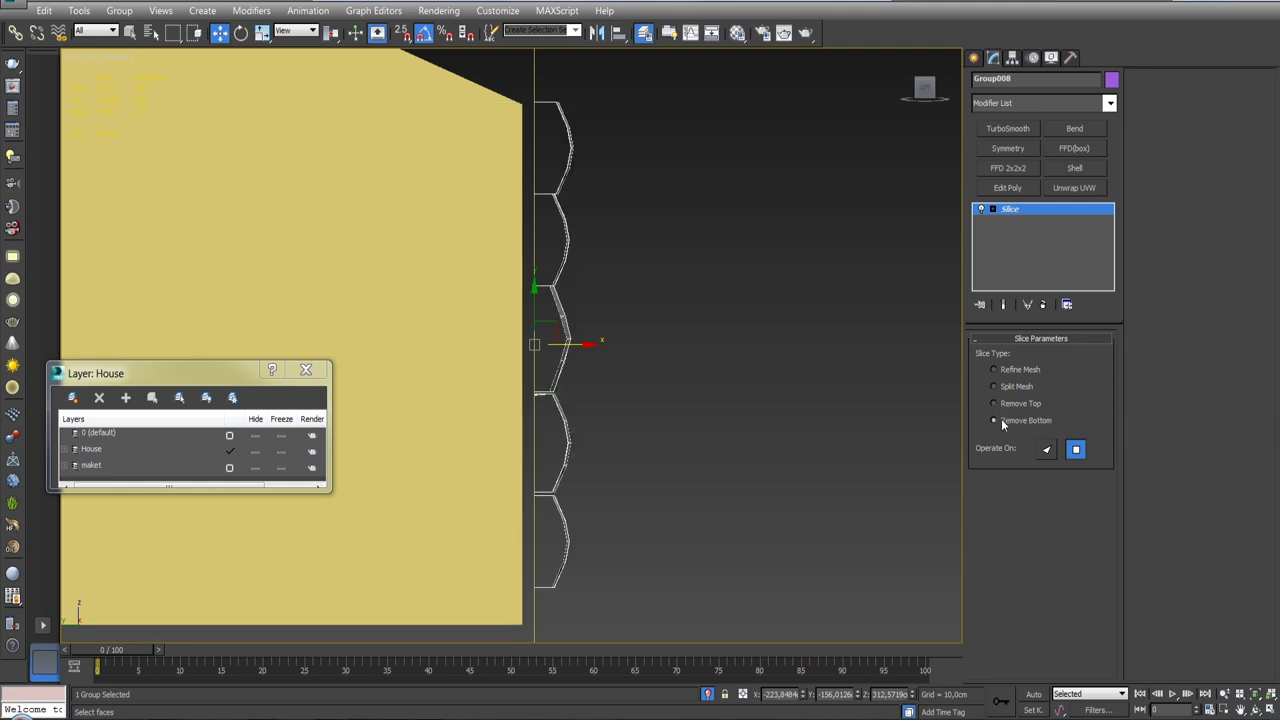
{"action": "right_click", "coordinate": [1026, 210]}
{"action": "left_click", "coordinate": [1040, 346]}
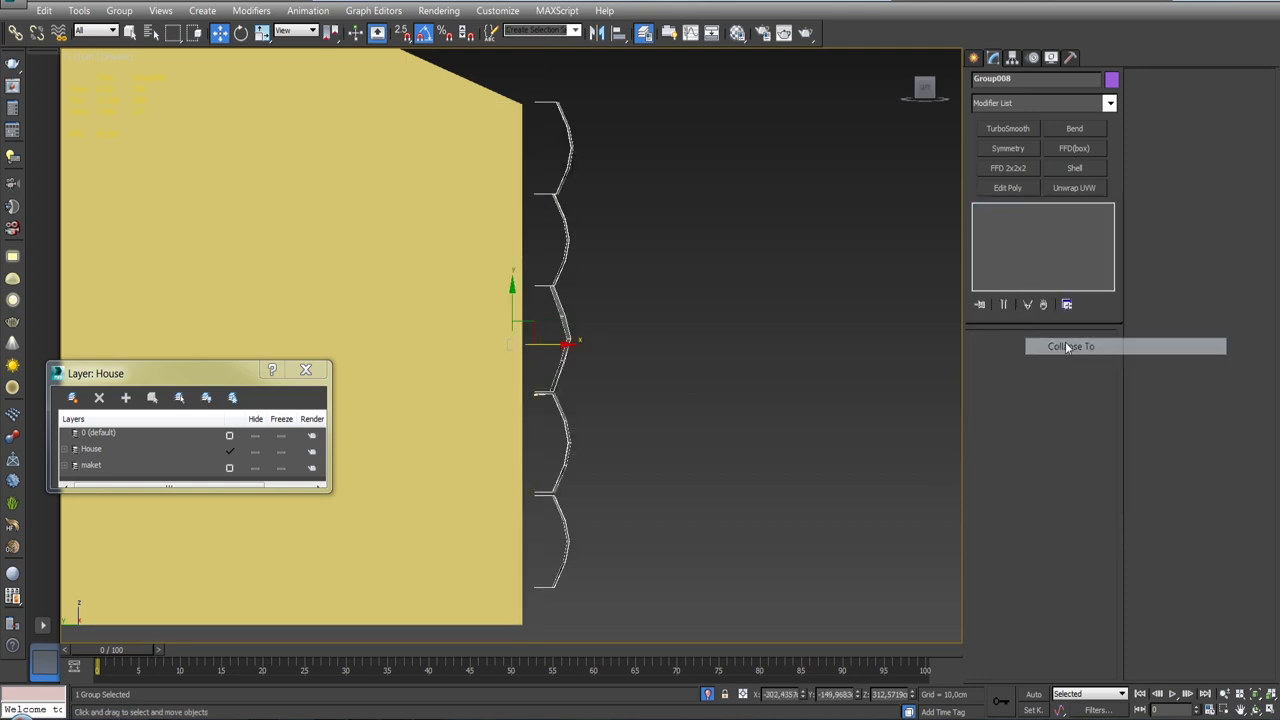
{"action": "middle_click_drag", "start_coordinate": [700, 350], "coordinate": [600, 340], "text": "alt"}
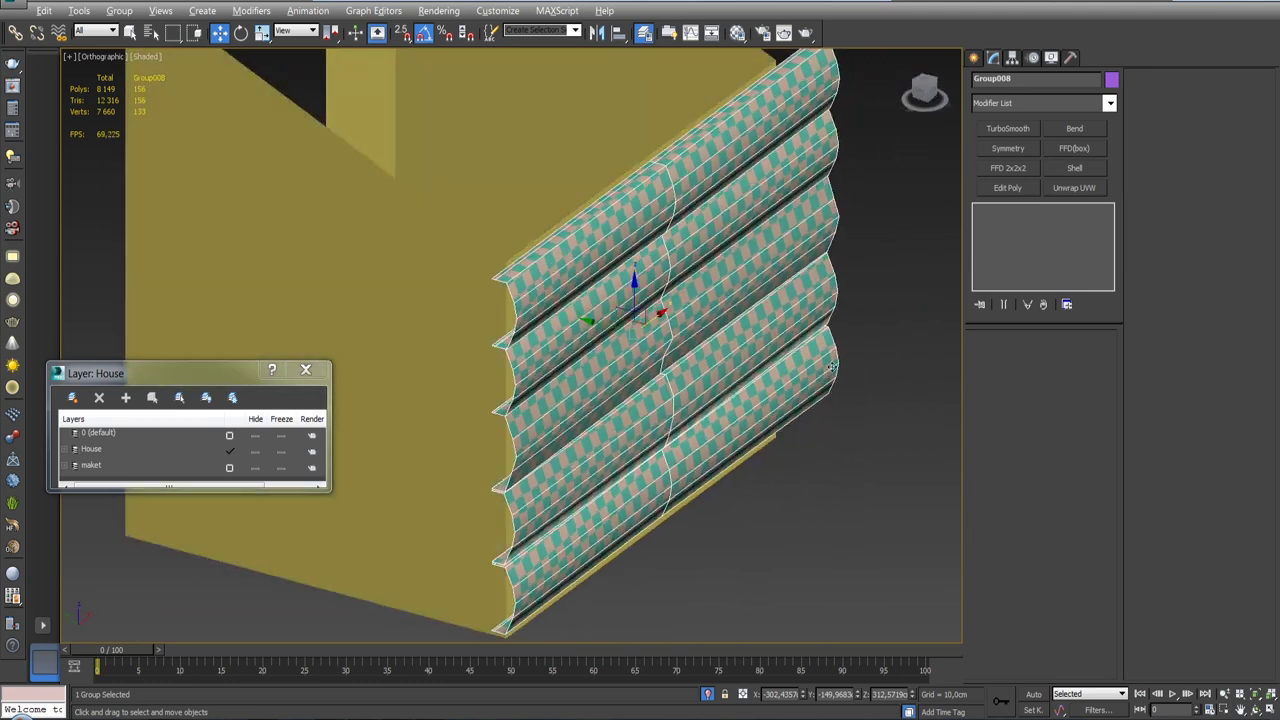
{"action": "mouse_move", "coordinate": [795, 357]}
{"action": "middle_mouse_down", "text": "alt"}
{"action": "mouse_move", "coordinate": [869, 354]}
{"action": "mouse_move", "coordinate": [833, 395]}
{"action": "middle_mouse_up", "text": "alt"}
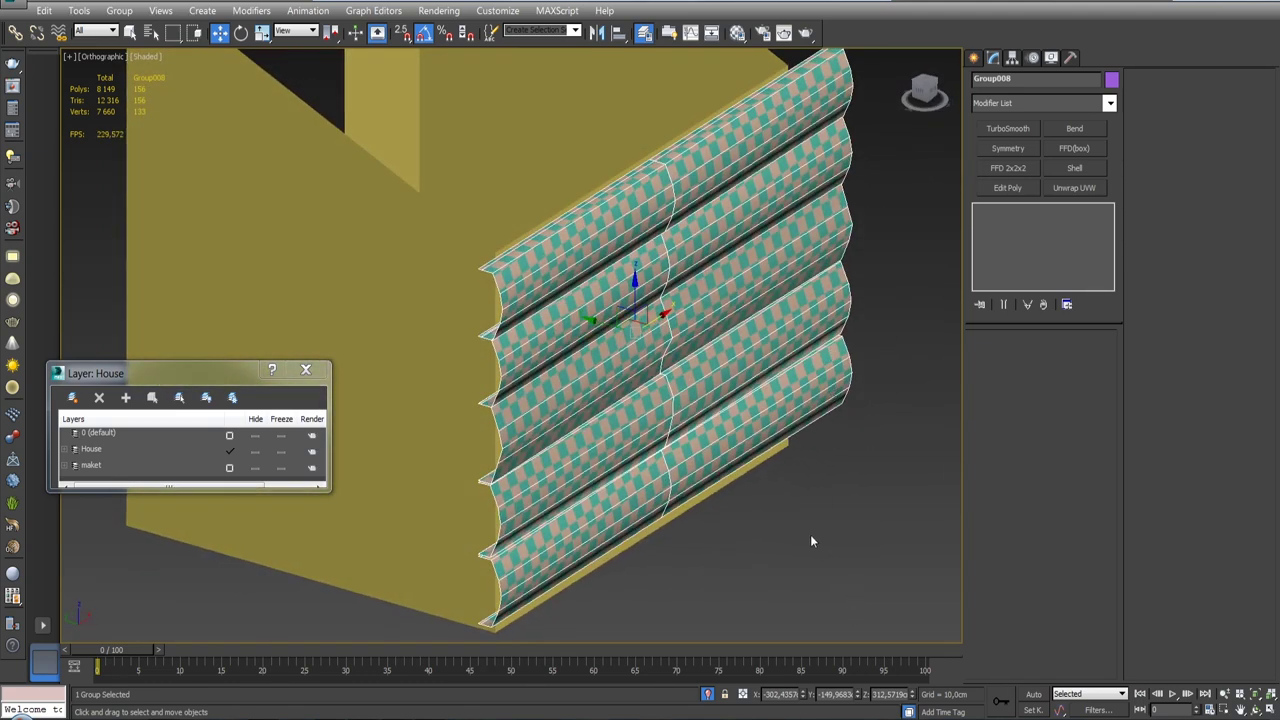
Step: Ungroup the half-log panel with Group > Ungroup
{"action": "left_click", "coordinate": [707, 694]}
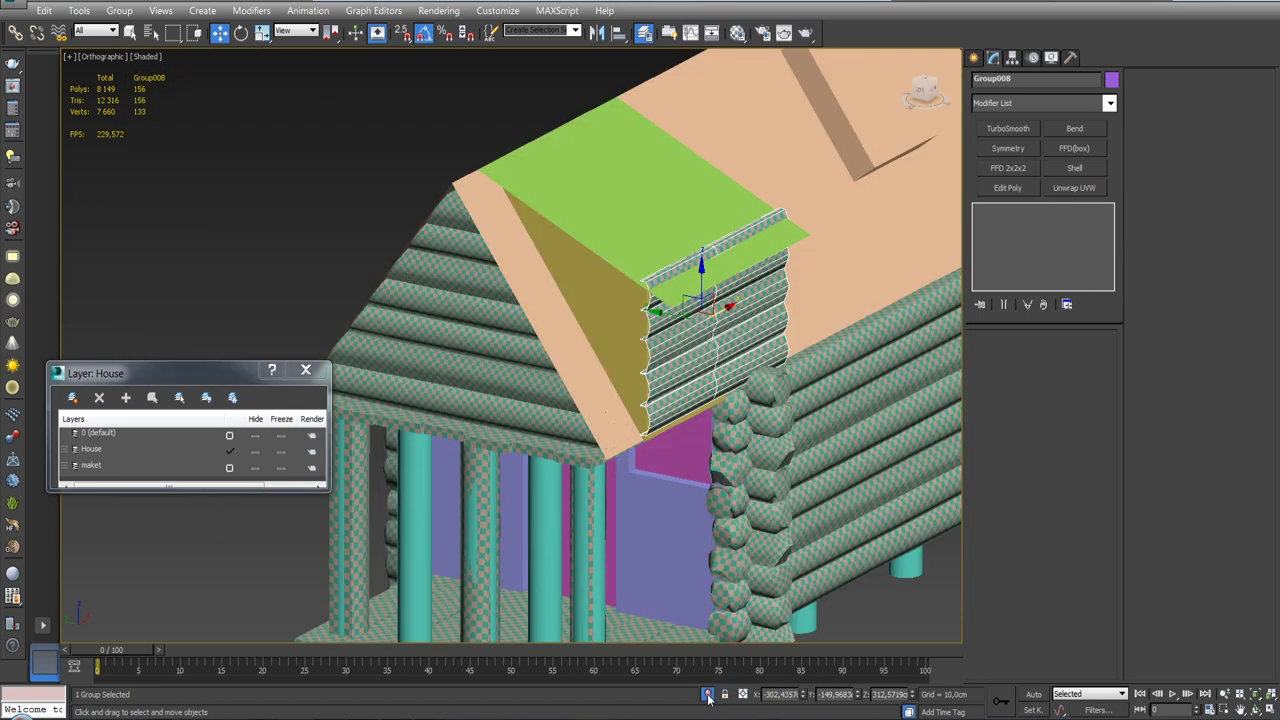
{"action": "left_click", "coordinate": [707, 694]}
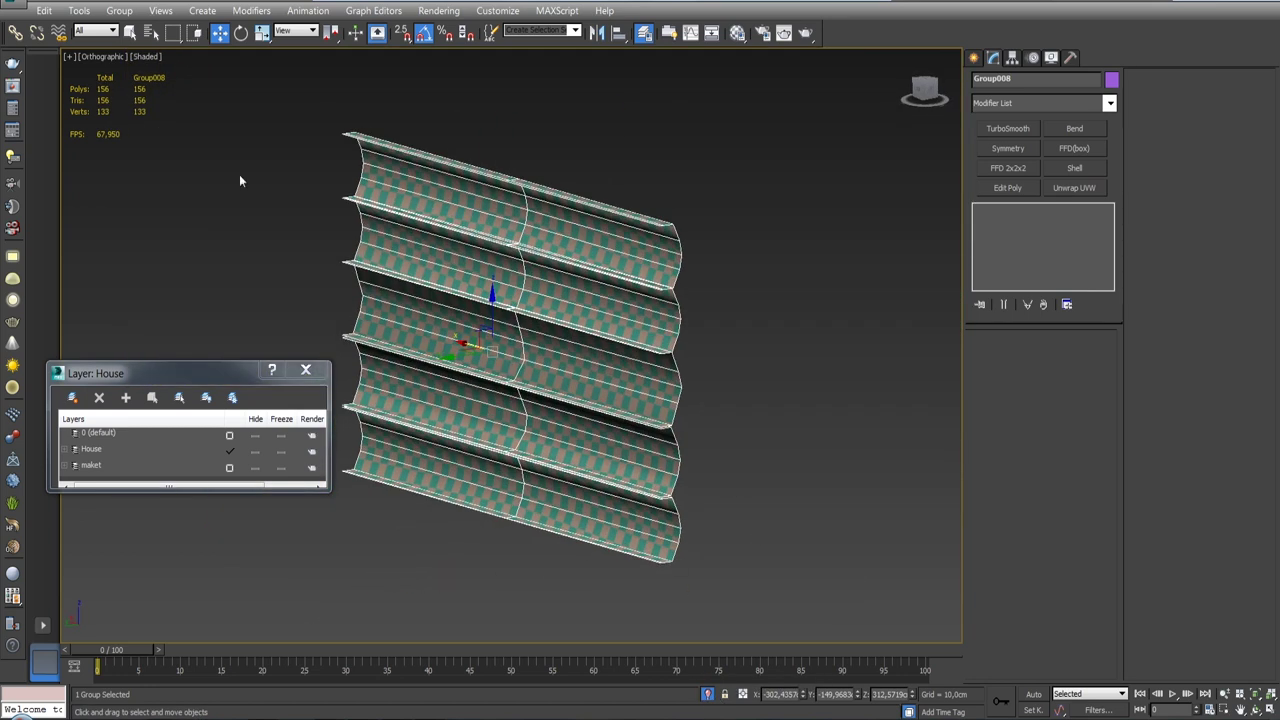
{"action": "left_click", "coordinate": [119, 10]}
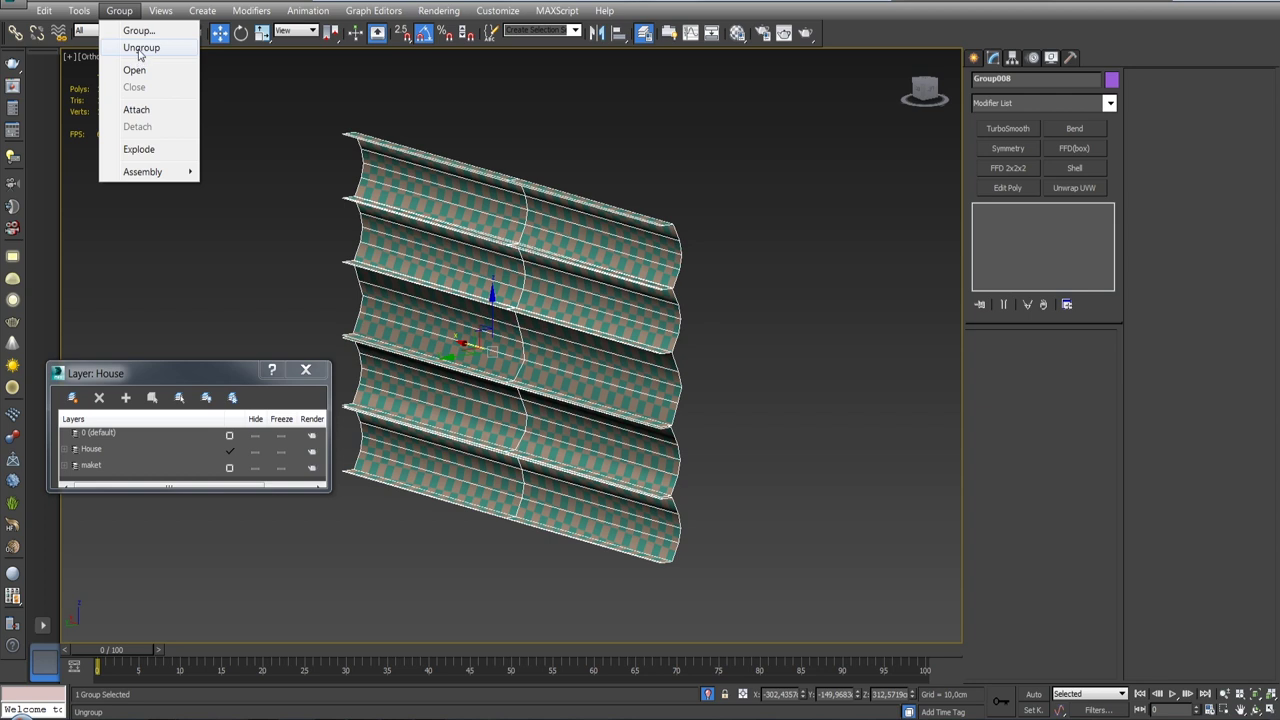
{"action": "left_click", "coordinate": [141, 48]}
Step: Collapse the modifier stacks of the top three half-log slats one by one
{"action": "left_click", "coordinate": [310, 212]}
{"action": "left_click", "coordinate": [556, 226]}
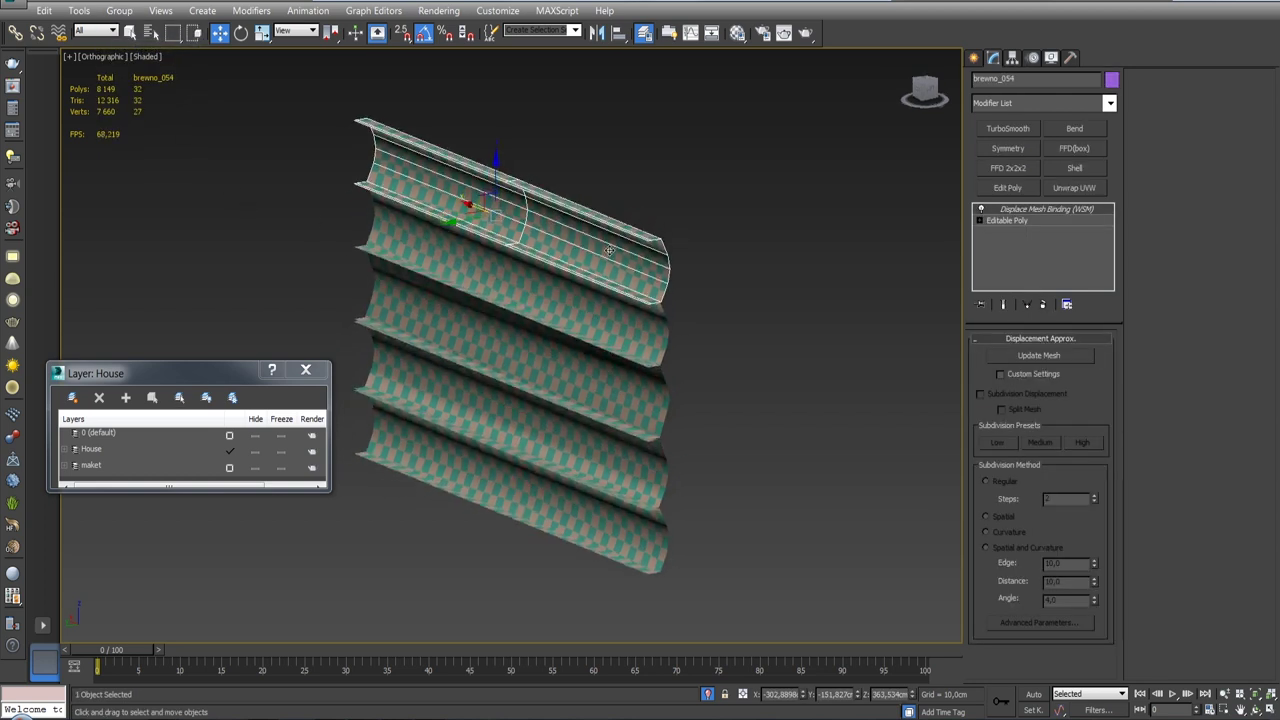
{"action": "middle_click_drag", "start_coordinate": [609, 250], "coordinate": [743, 262], "text": "alt"}
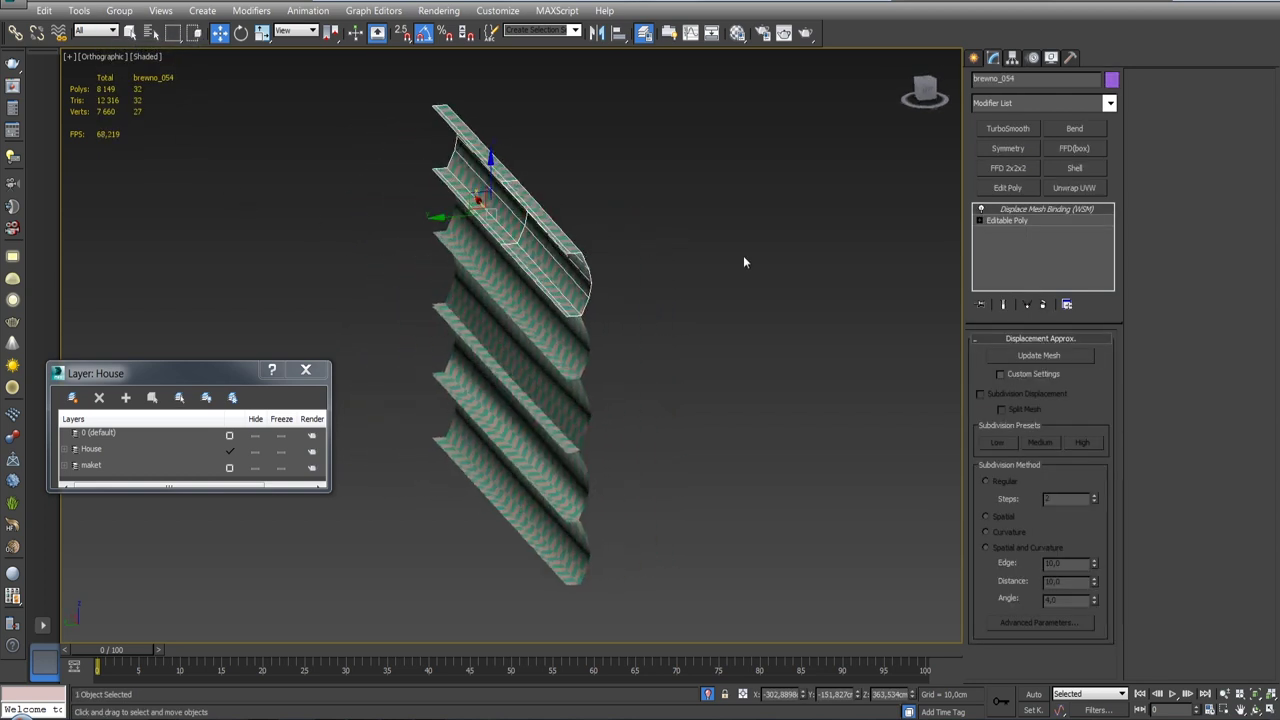
{"action": "right_click", "coordinate": [1057, 213]}
{"action": "left_click", "coordinate": [1060, 346]}
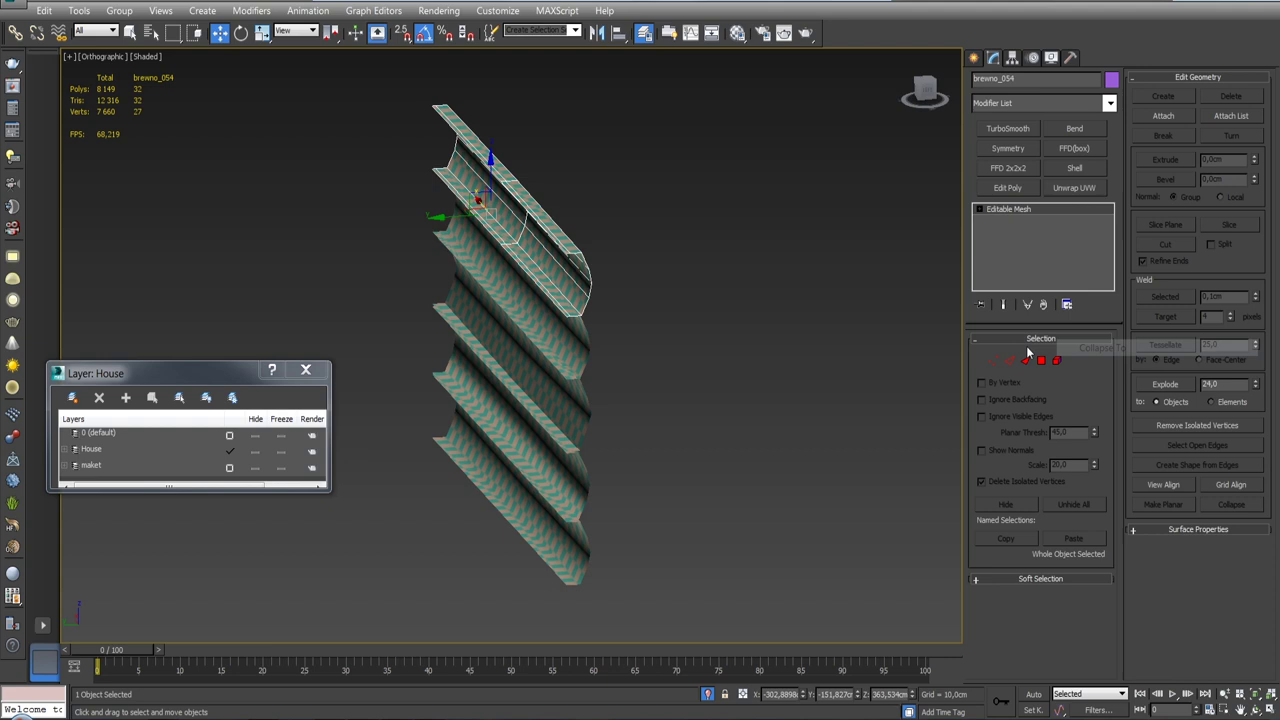
{"action": "left_click", "coordinate": [566, 338]}
{"action": "right_click", "coordinate": [1031, 218]}
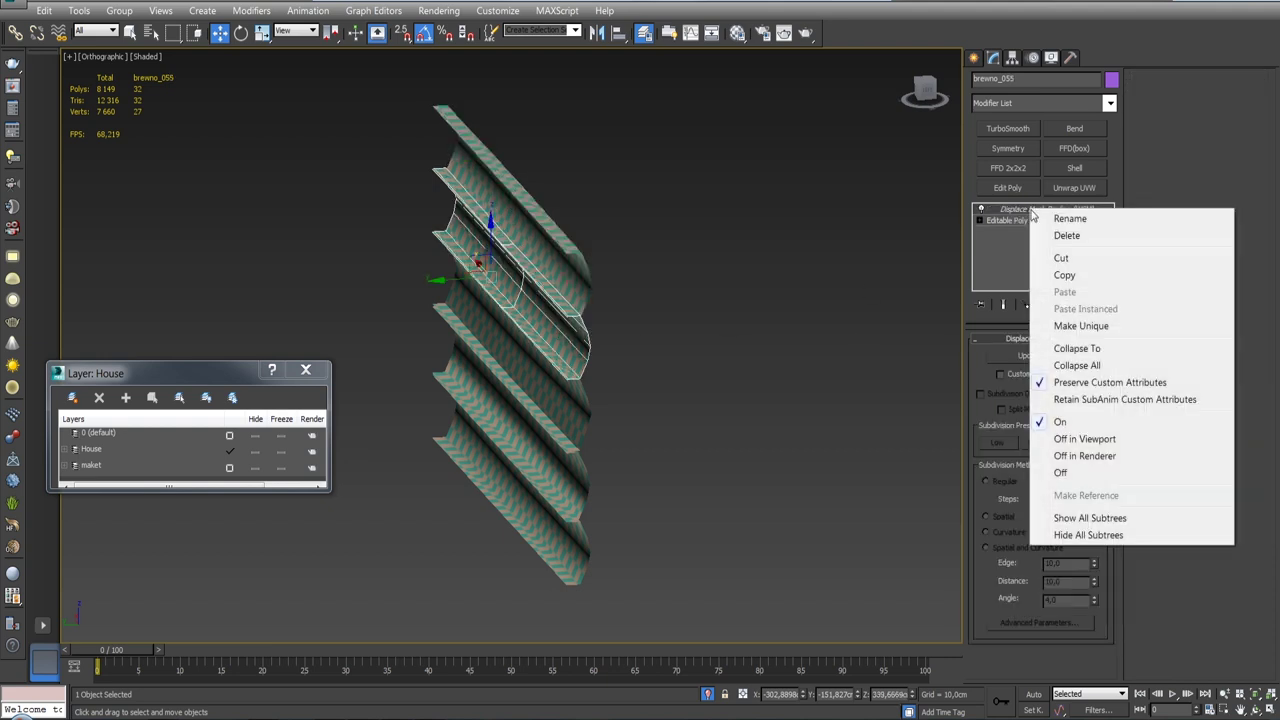
{"action": "left_click", "coordinate": [1075, 350]}
{"action": "left_click", "coordinate": [574, 402]}
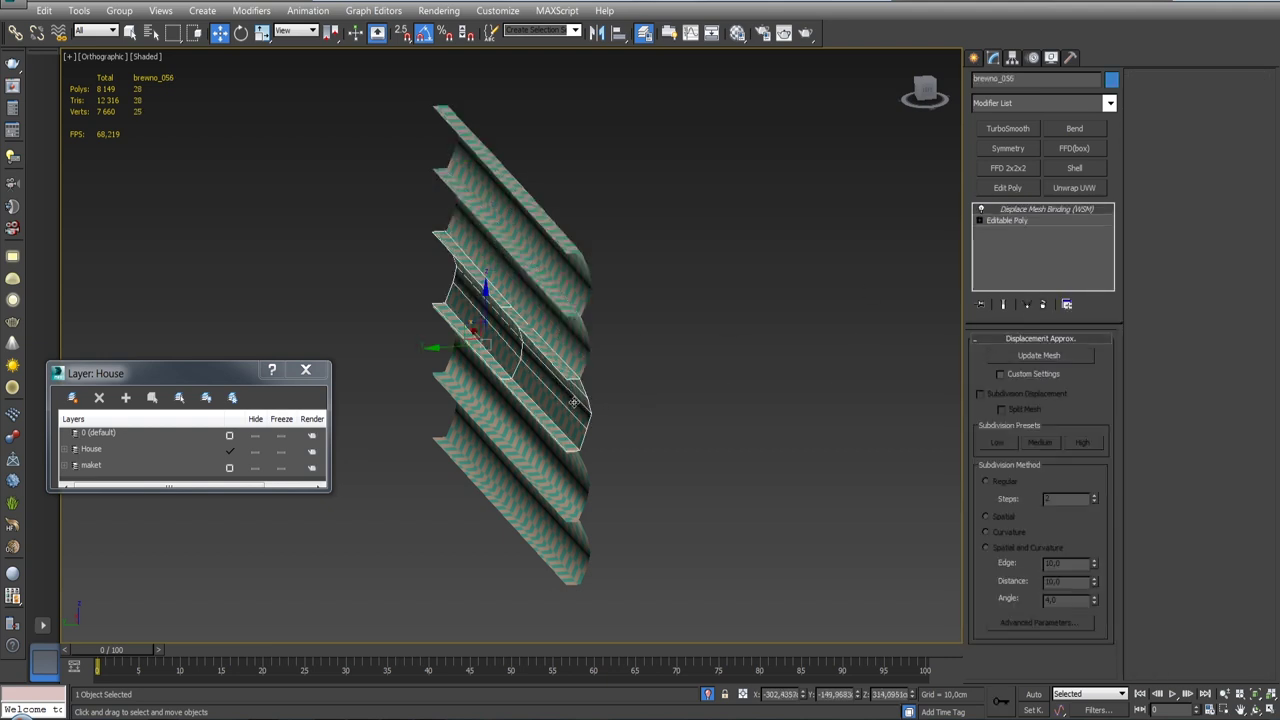
{"action": "right_click", "coordinate": [1045, 213]}
{"action": "left_click", "coordinate": [1060, 345]}
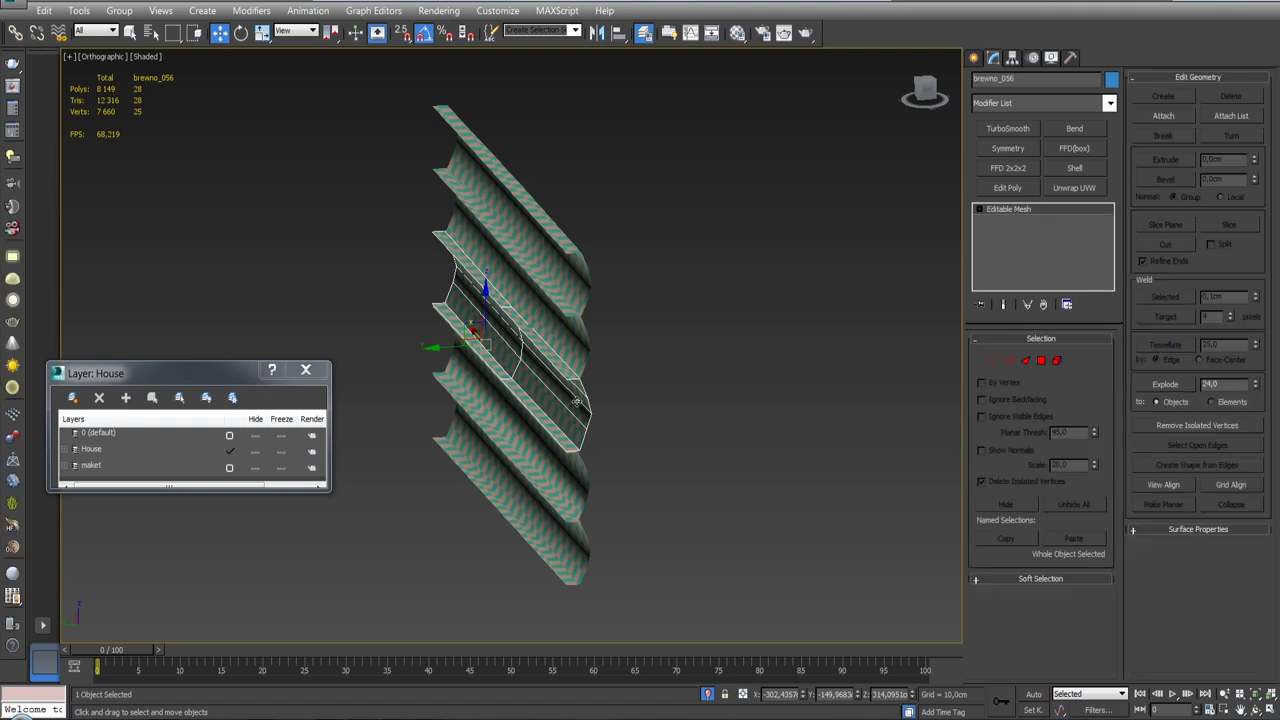
Step: Hide the maket layer and collapse the fourth slat's modifier stack
{"action": "left_click", "coordinate": [566, 475]}
{"action": "middle_click_drag", "start_coordinate": [759, 316], "coordinate": [697, 533], "text": "alt"}
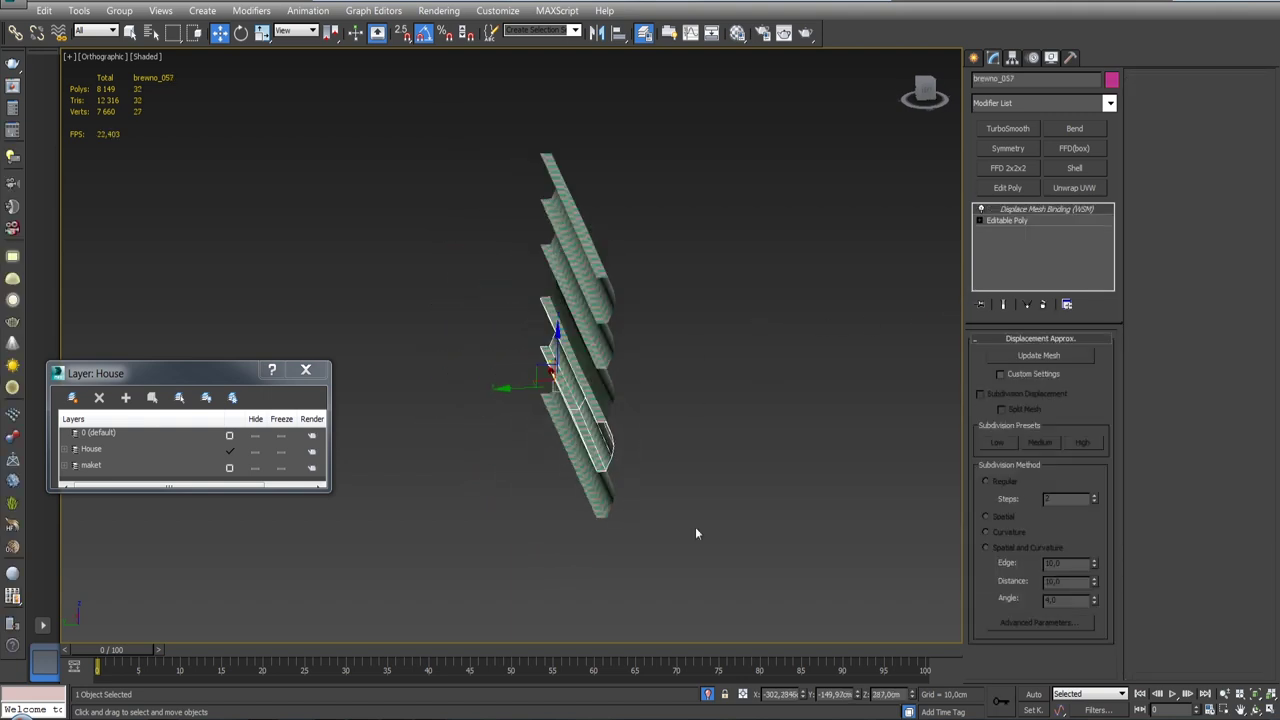
{"action": "left_click", "coordinate": [706, 694]}
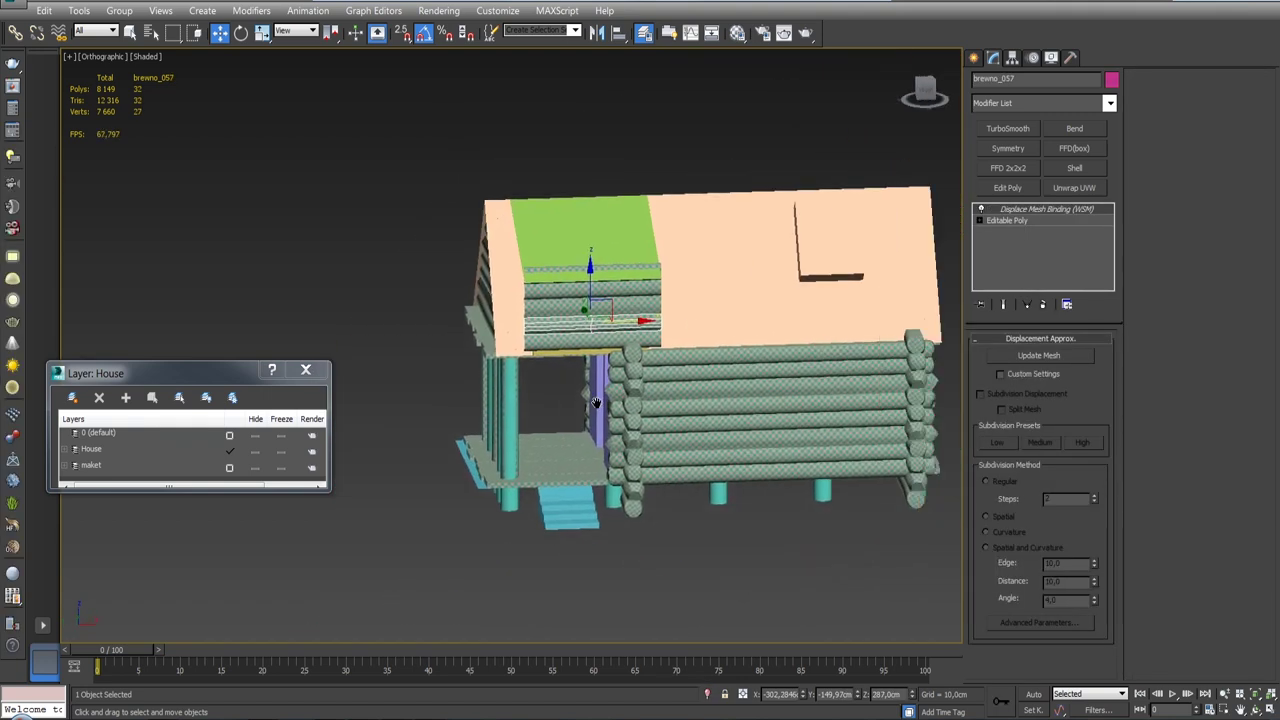
{"action": "mouse_move", "coordinate": [435, 355]}
{"action": "middle_mouse_down", "text": "alt"}
{"action": "mouse_move", "coordinate": [511, 339]}
{"action": "mouse_move", "coordinate": [545, 357]}
{"action": "middle_mouse_up", "text": "alt"}
{"action": "left_click", "coordinate": [256, 467]}
{"action": "mouse_move", "coordinate": [404, 402]}
{"action": "middle_mouse_down", "text": "alt"}
{"action": "mouse_move", "coordinate": [500, 364]}
{"action": "mouse_move", "coordinate": [534, 327]}
{"action": "mouse_move", "coordinate": [545, 335]}
{"action": "middle_mouse_up", "text": "alt"}
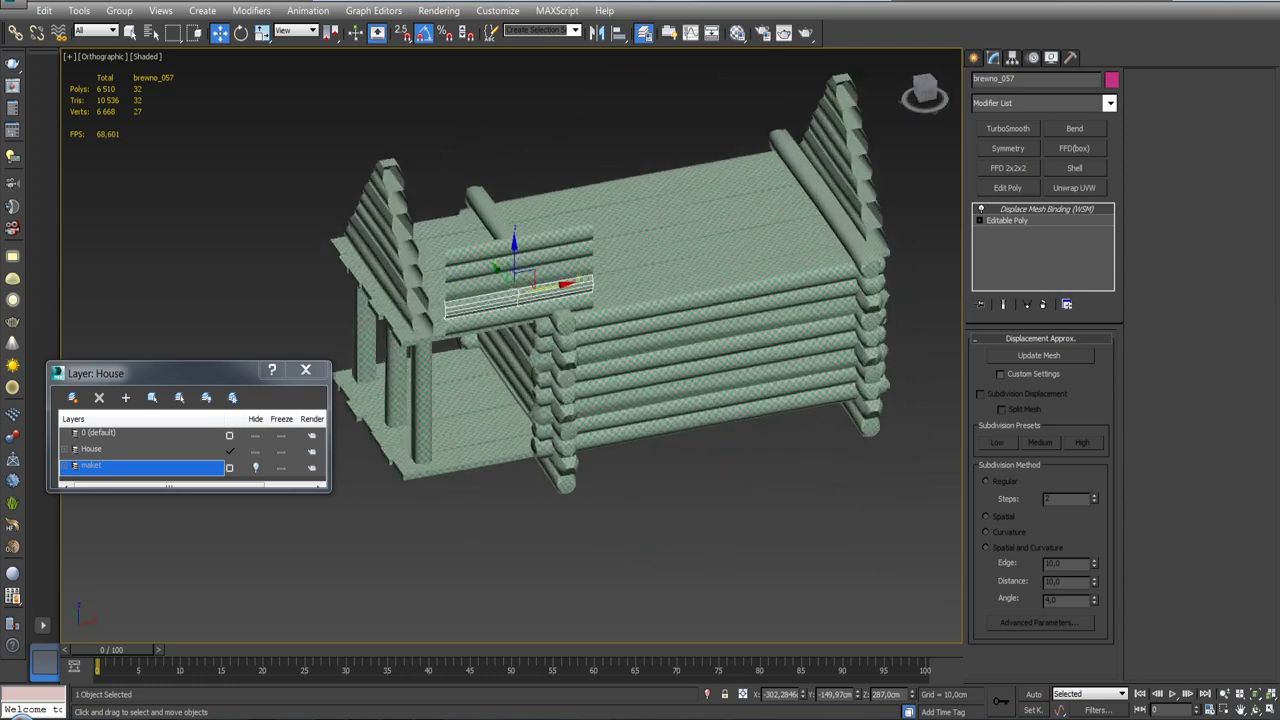
{"action": "scroll", "coordinate": [542, 338], "scroll_direction": "up", "scroll_amount": 5}
{"action": "right_click", "coordinate": [1037, 211]}
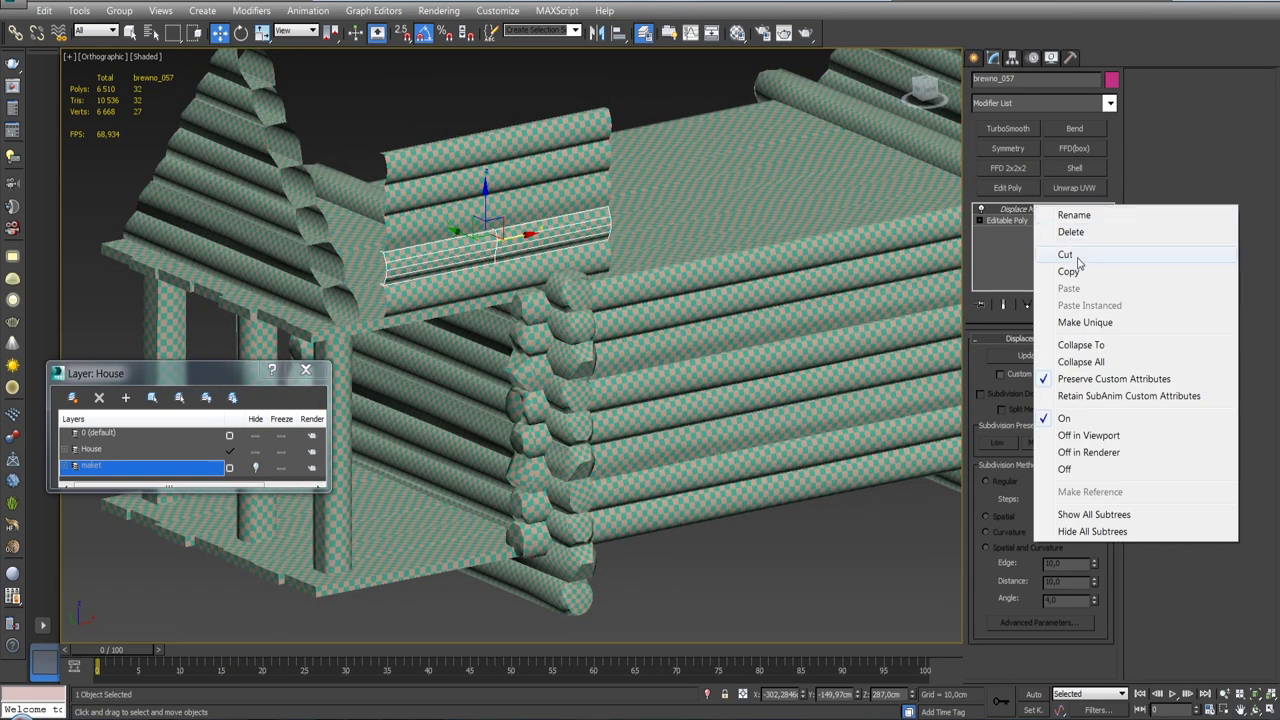
{"action": "left_click", "coordinate": [1080, 345]}
Step: Collapse brewno_058's Displace Mesh Binding into its mesh
{"action": "left_click", "coordinate": [496, 300]}
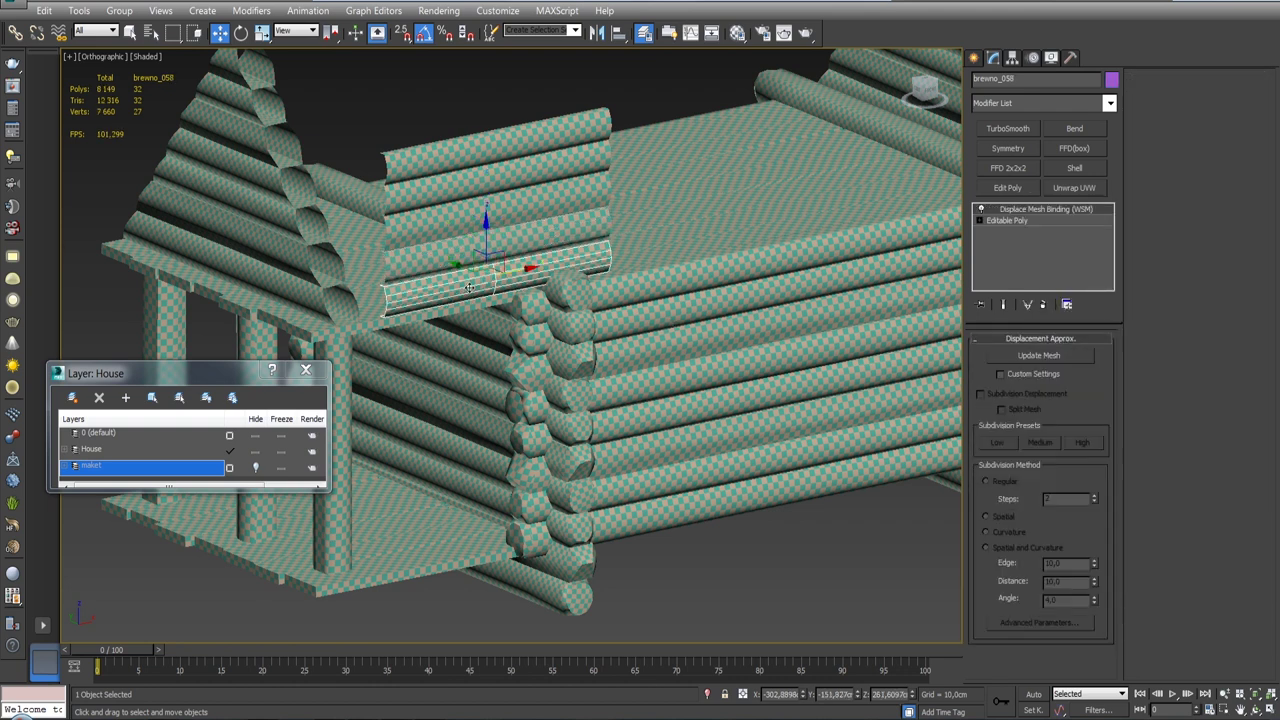
{"action": "right_click", "coordinate": [1038, 215]}
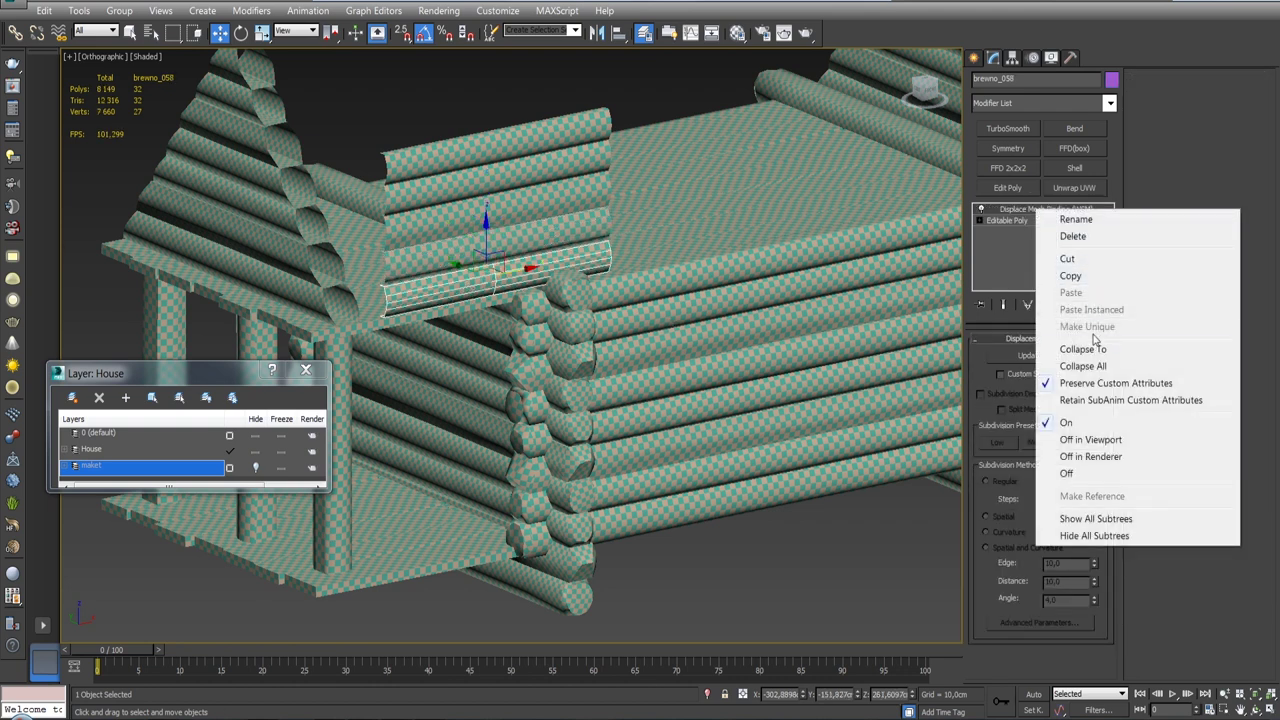
{"action": "left_click", "coordinate": [1073, 366]}
{"action": "left_click", "coordinate": [884, 522]}
Step: Select all five stacked logs and convert them to editable meshes
{"action": "left_click", "coordinate": [493, 275]}
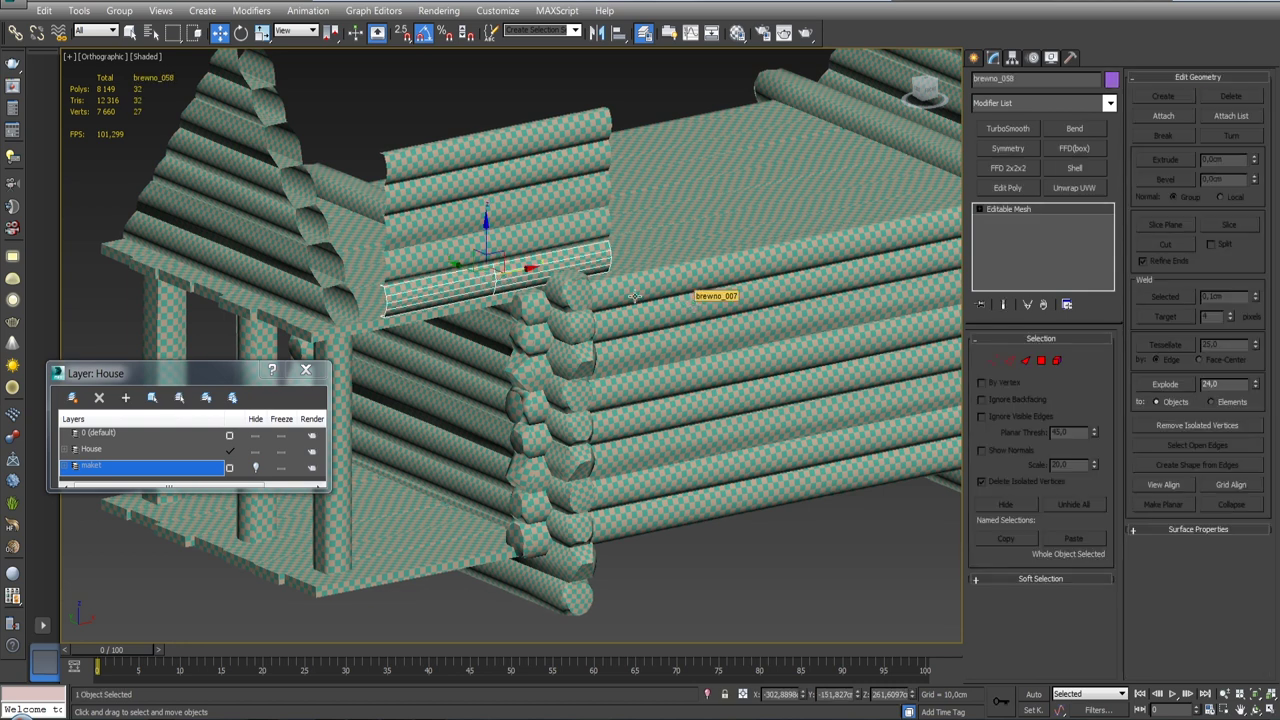
{"action": "left_click", "coordinate": [440, 252], "text": "ctrl"}
{"action": "left_click", "coordinate": [430, 195], "text": "ctrl"}
{"action": "left_click", "coordinate": [430, 178], "text": "ctrl"}
{"action": "left_click", "coordinate": [428, 161], "text": "ctrl"}
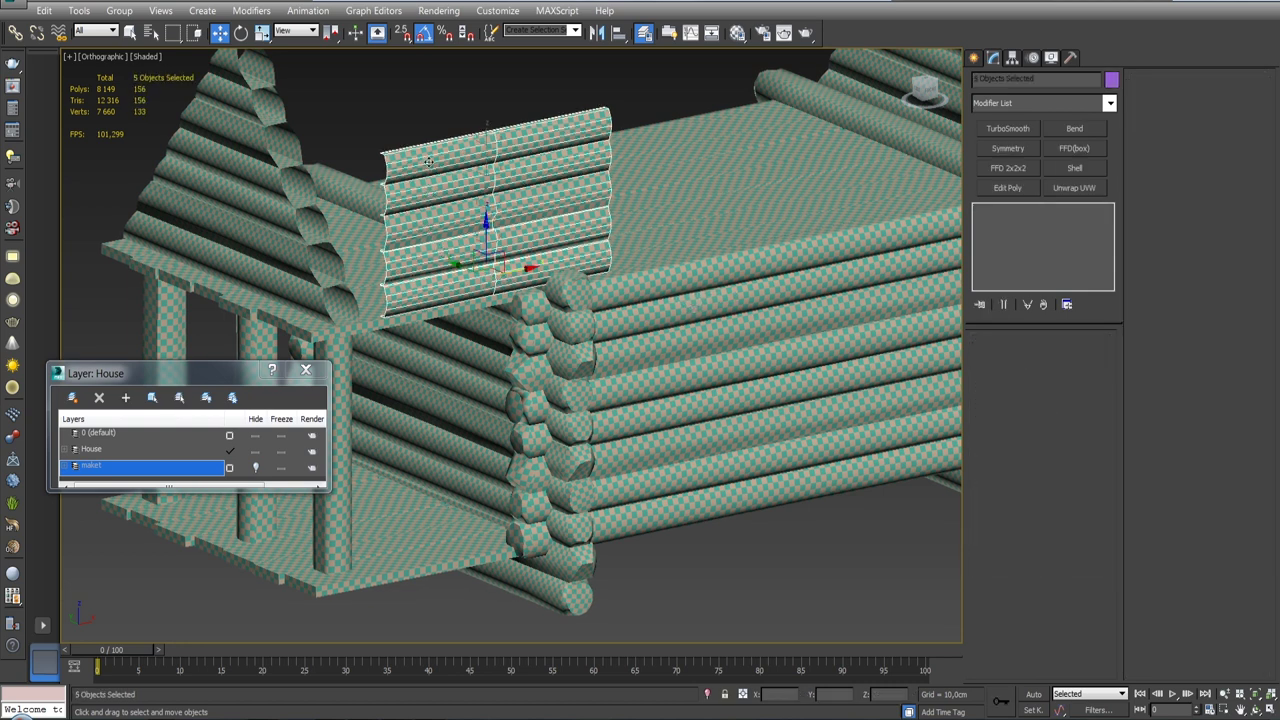
{"action": "right_click", "coordinate": [428, 161]}
{"action": "mouse_move", "coordinate": [459, 321]}
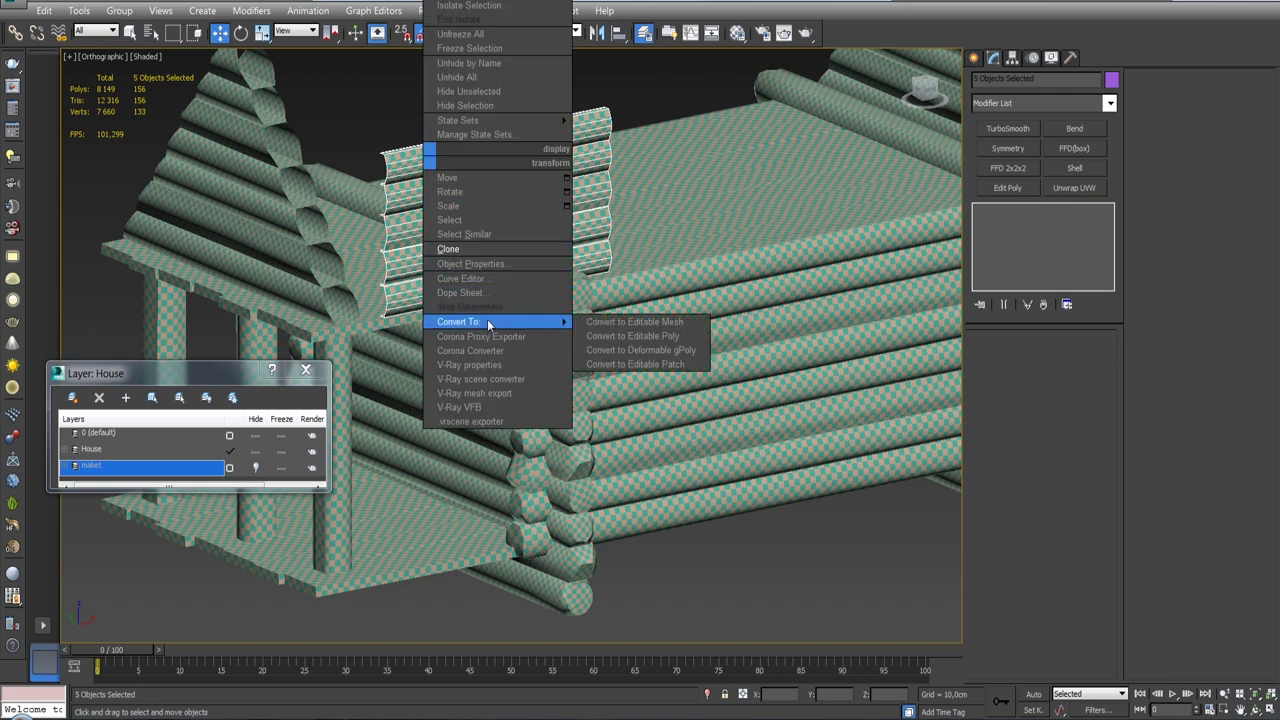
{"action": "left_click", "coordinate": [657, 324]}
{"action": "left_click", "coordinate": [751, 538]}
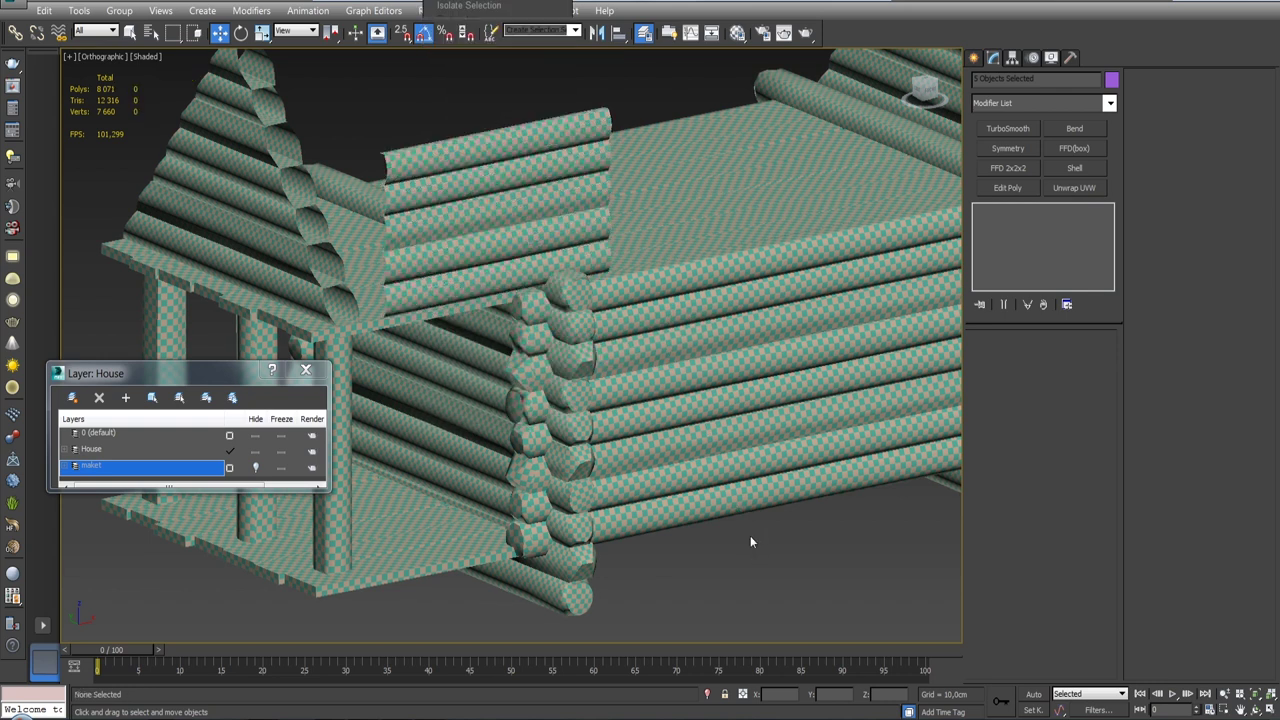
{"action": "left_click", "coordinate": [530, 272]}
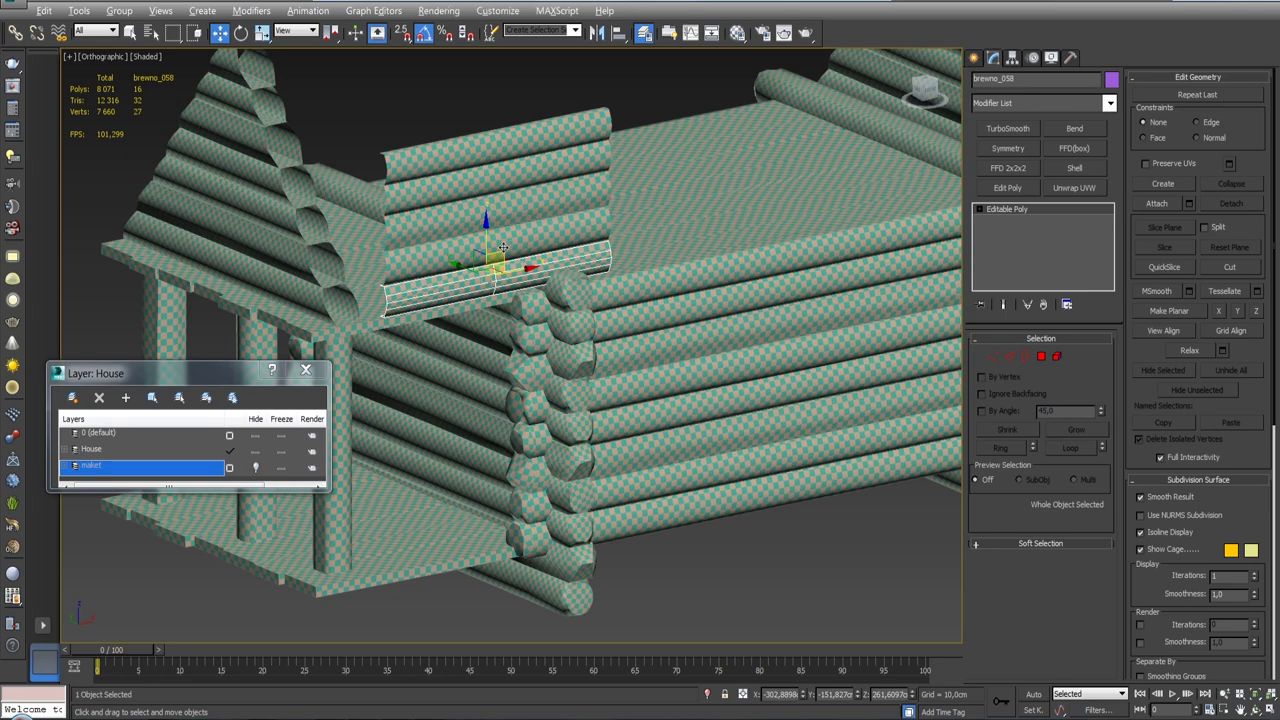
Step: Select brewno_058 and the four logs below it, then isolate them
{"action": "middle_click_drag", "start_coordinate": [525, 268], "coordinate": [489, 306], "text": "alt"}
{"action": "scroll", "coordinate": [489, 306], "scroll_direction": "up", "scroll_amount": 3}
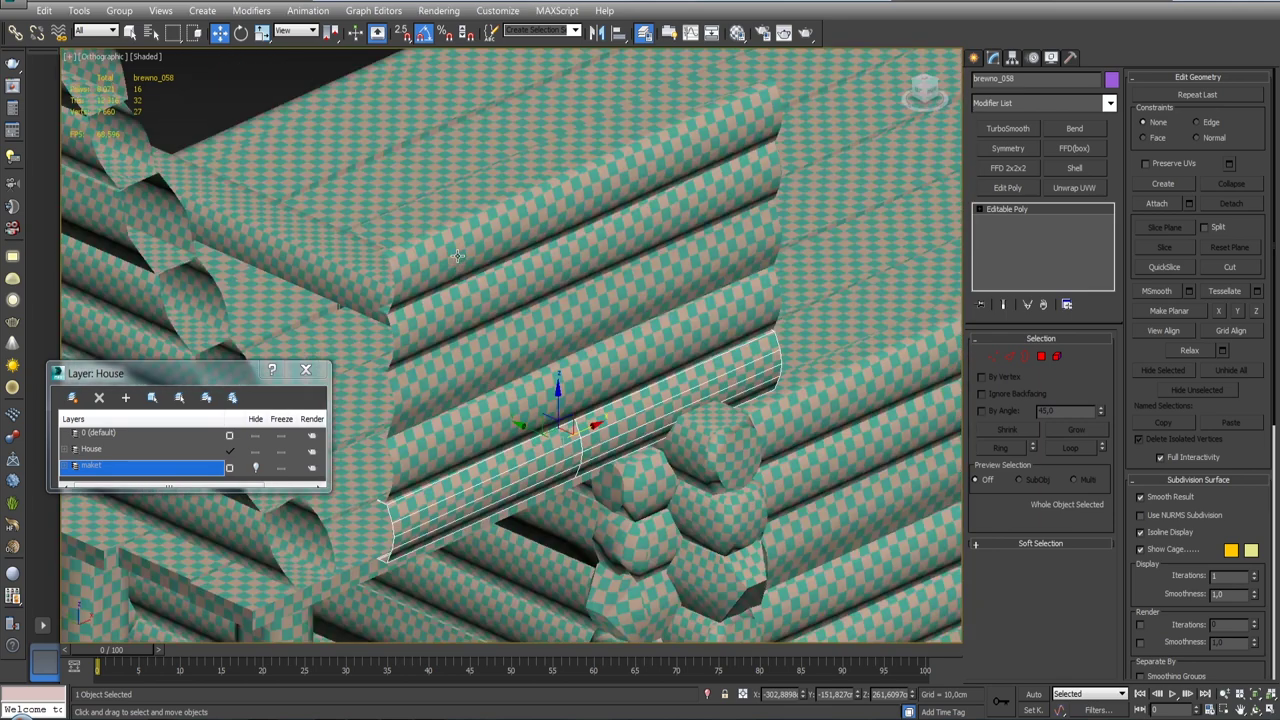
{"action": "left_click", "coordinate": [491, 285], "text": "ctrl"}
{"action": "left_click", "coordinate": [511, 333], "text": "ctrl"}
{"action": "left_click", "coordinate": [528, 392], "text": "ctrl"}
{"action": "left_click", "coordinate": [554, 457], "text": "ctrl"}
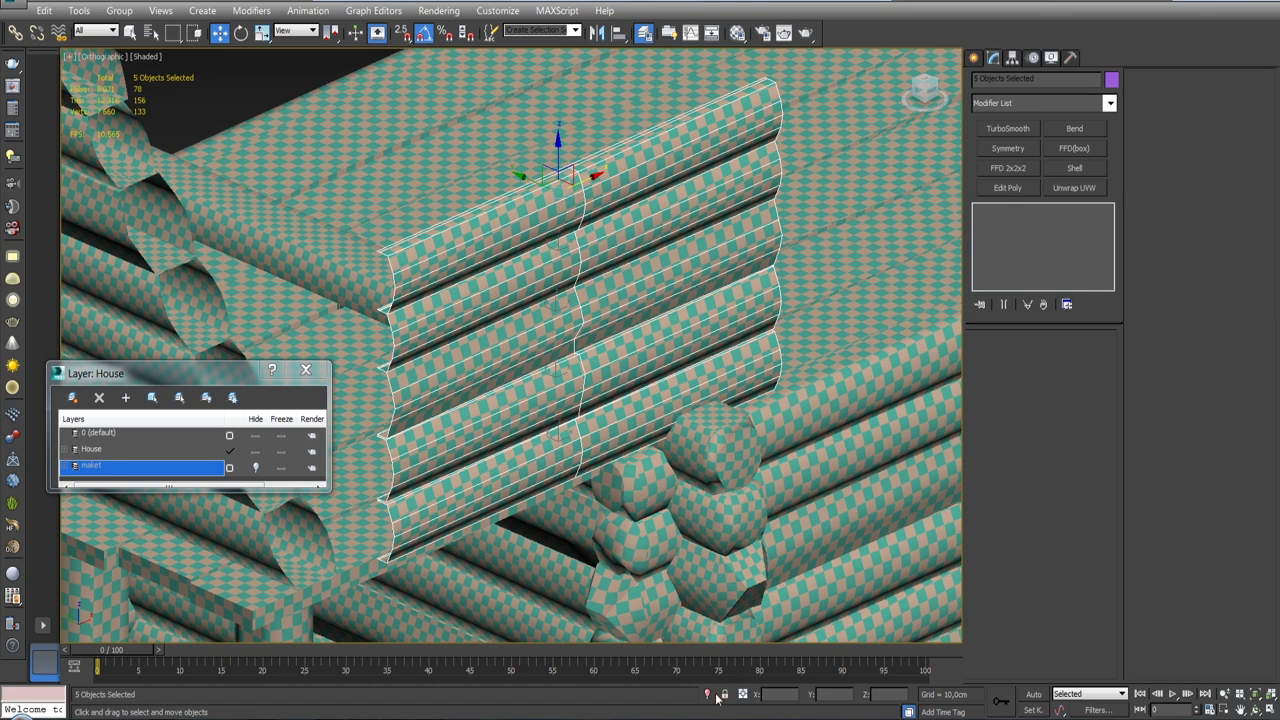
{"action": "left_click", "coordinate": [716, 697]}
{"action": "middle_click_drag", "start_coordinate": [680, 543], "coordinate": [688, 386], "text": "alt"}
{"action": "left_click", "coordinate": [688, 382]}
{"action": "scroll", "coordinate": [588, 313], "scroll_direction": "up", "scroll_amount": 3}
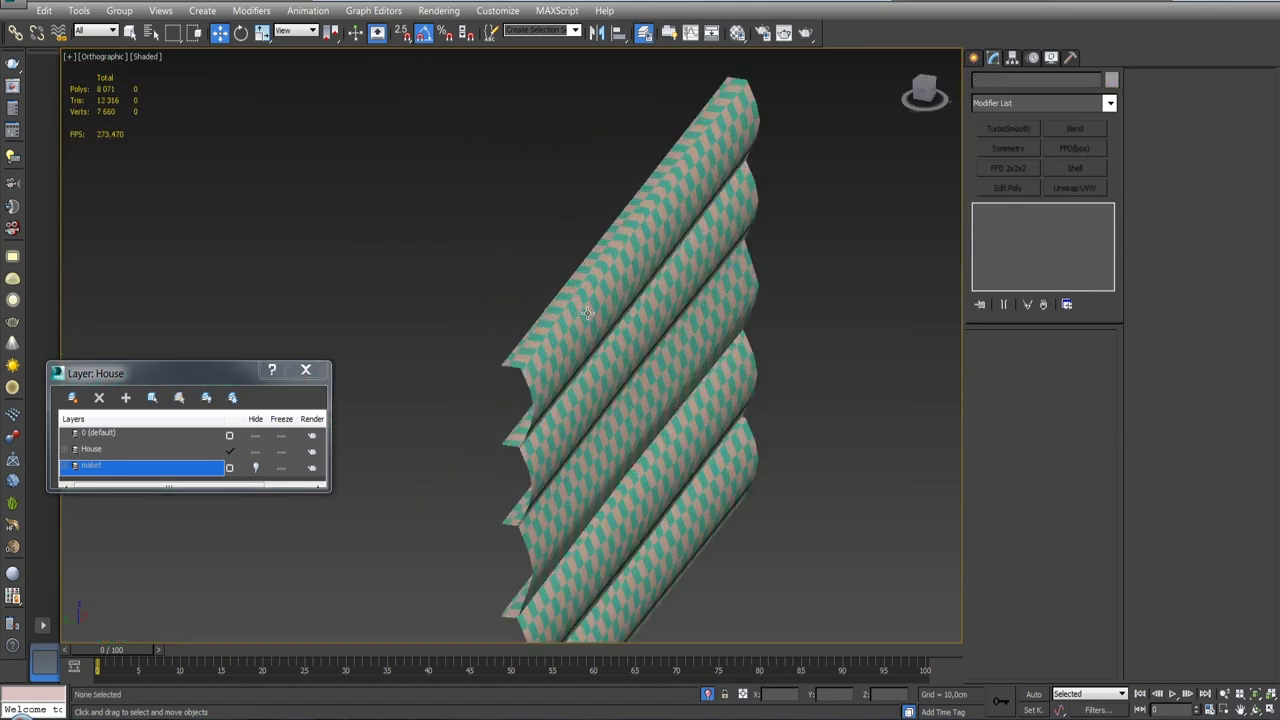
Step: Select top log brewno_054, check its checker material, and enter Border sub-object level
{"action": "left_click", "coordinate": [588, 313]}
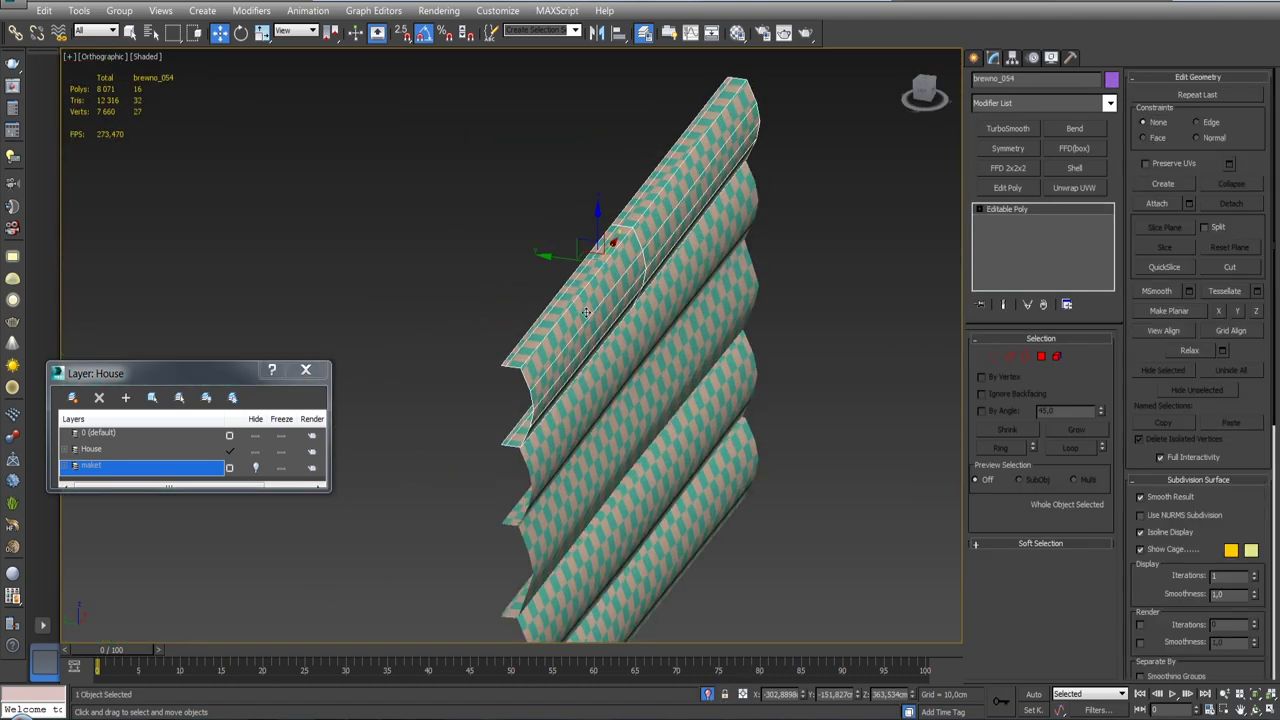
{"action": "left_click", "coordinate": [737, 33]}
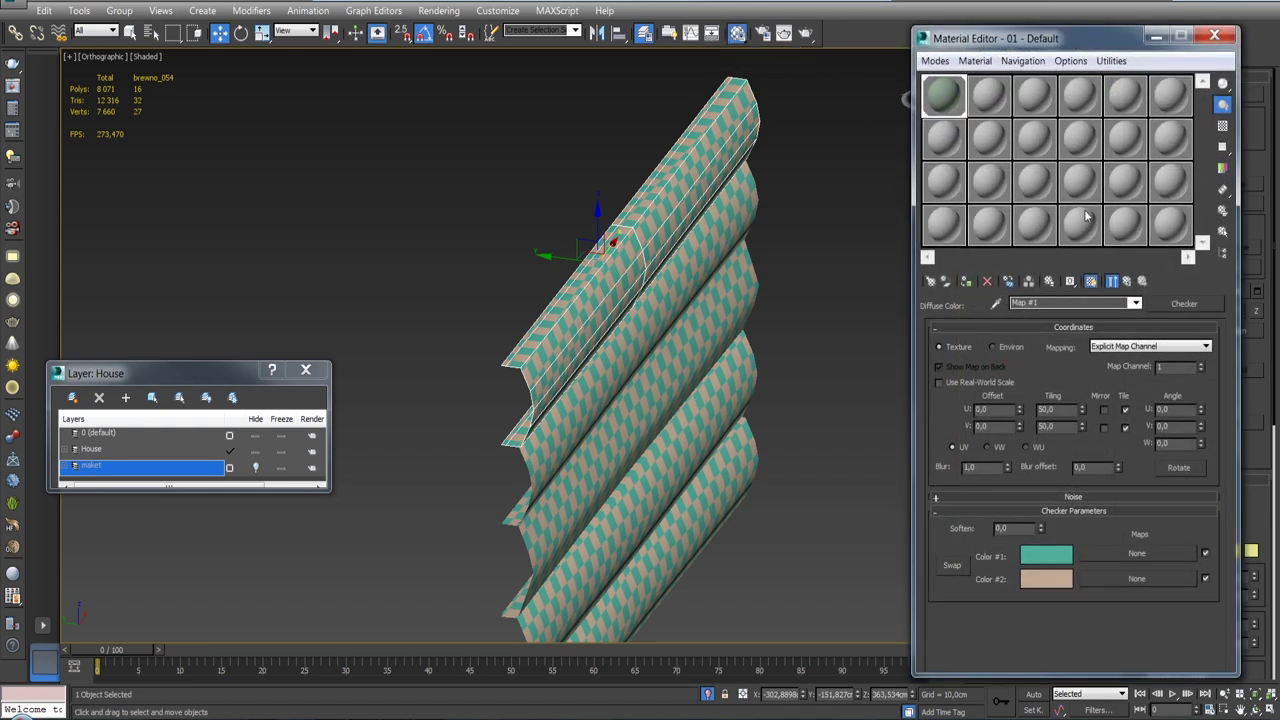
{"action": "left_click", "coordinate": [1214, 36]}
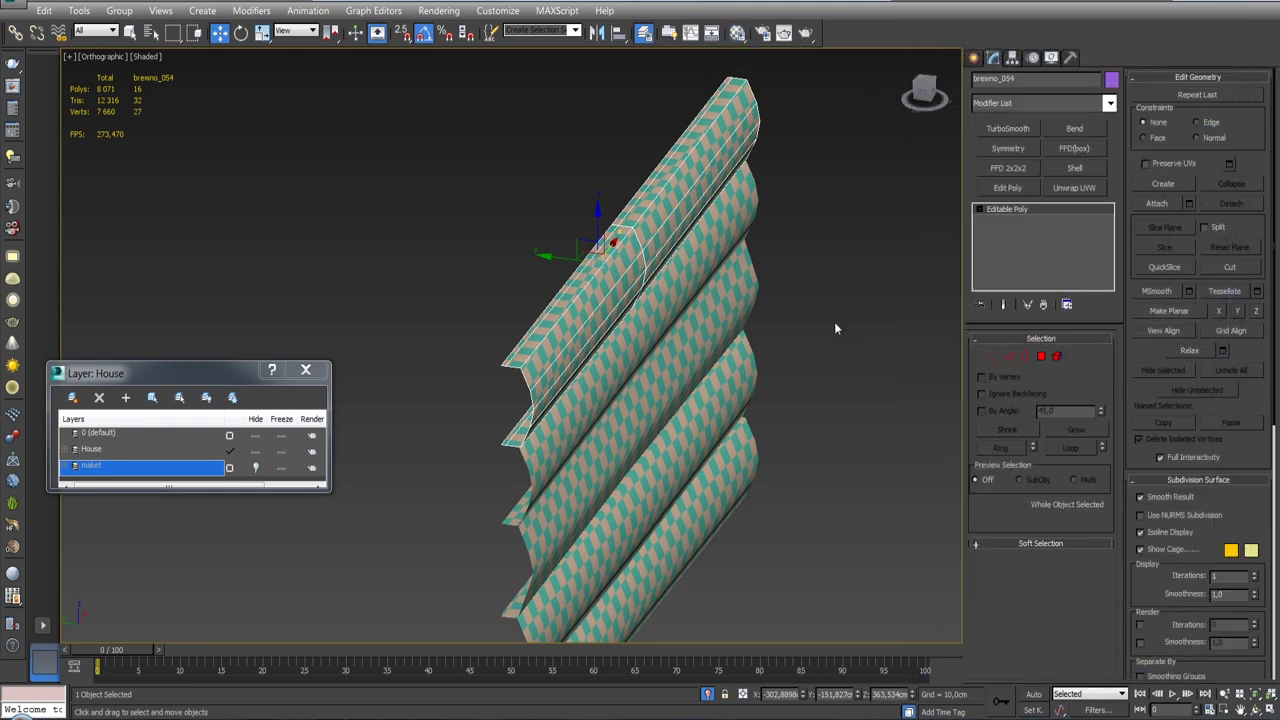
{"action": "left_click", "coordinate": [1025, 357]}
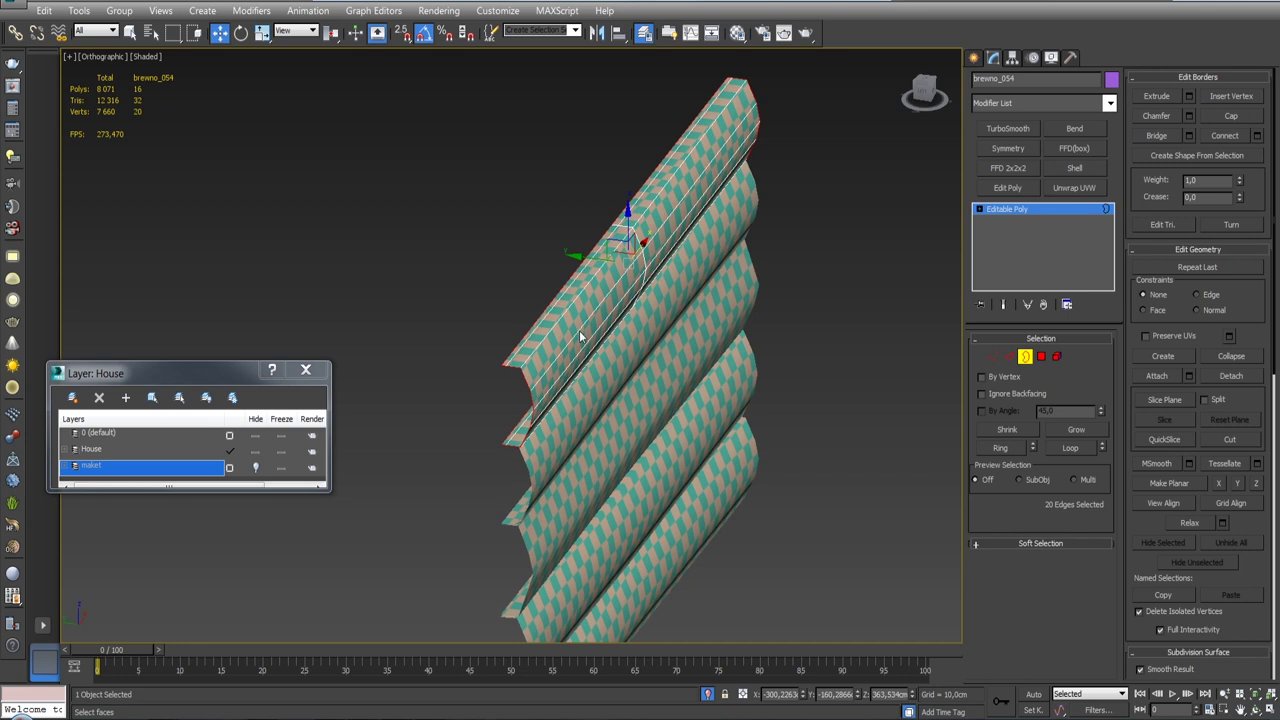
Step: Bridge the first two gaps at the top log's cut end with new faces
{"action": "middle_click_drag", "start_coordinate": [591, 329], "coordinate": [939, 371], "text": "alt"}
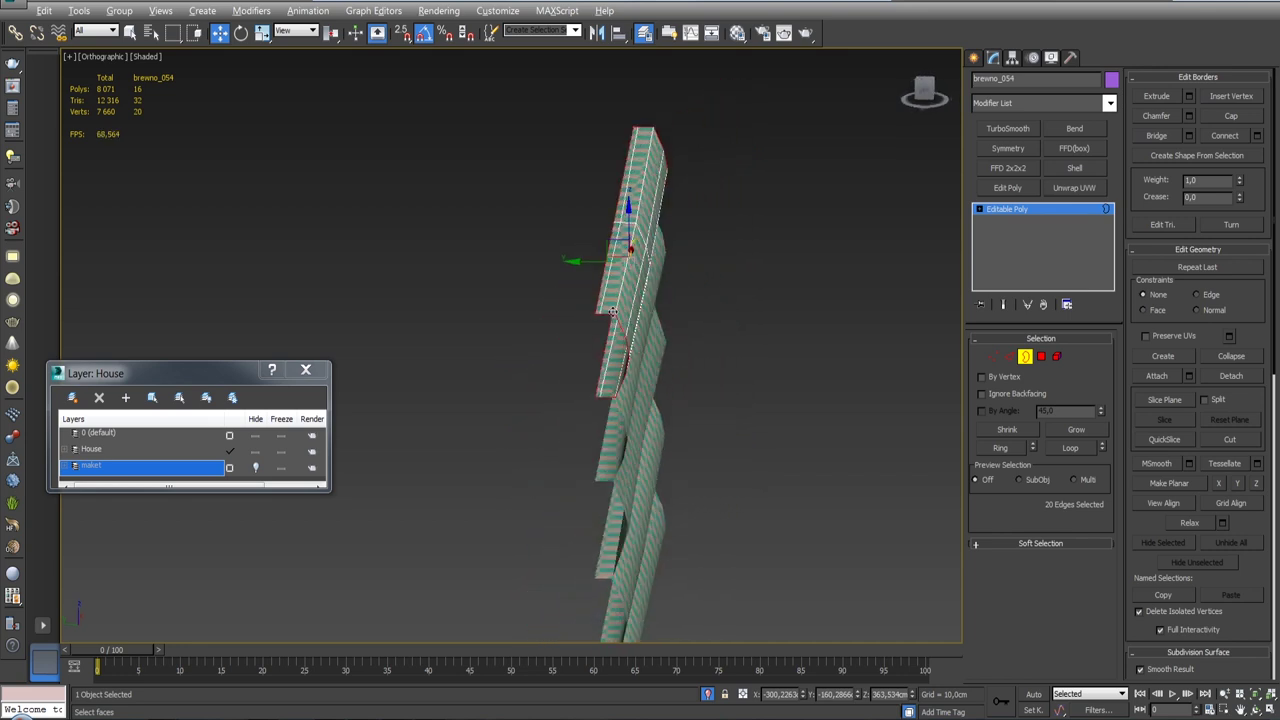
{"action": "left_click", "coordinate": [1009, 357]}
{"action": "mouse_move", "coordinate": [770, 315]}
{"action": "middle_mouse_down", "text": "alt"}
{"action": "mouse_move", "coordinate": [710, 309]}
{"action": "mouse_move", "coordinate": [574, 330]}
{"action": "mouse_move", "coordinate": [619, 322]}
{"action": "middle_mouse_up", "text": "alt"}
{"action": "left_click", "coordinate": [573, 331]}
{"action": "left_click", "coordinate": [640, 318], "text": "ctrl"}
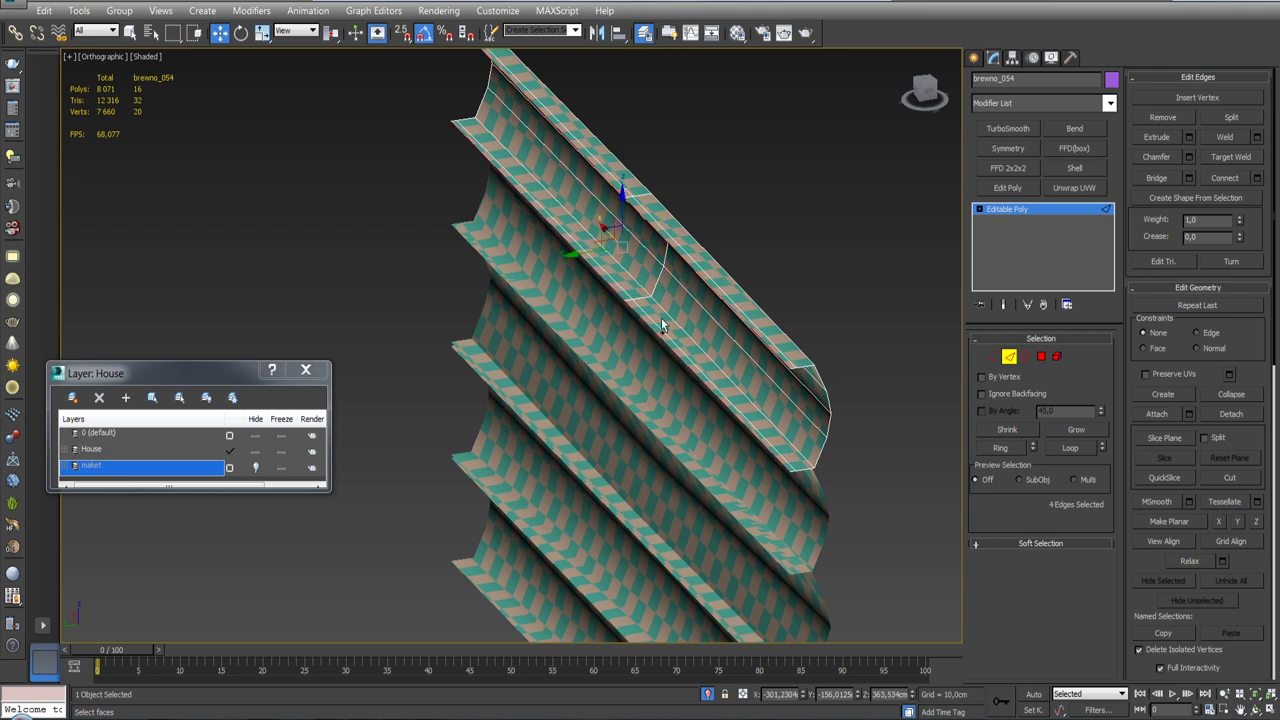
{"action": "left_click", "coordinate": [1160, 179]}
{"action": "middle_click_drag", "start_coordinate": [810, 355], "coordinate": [779, 341], "text": "alt"}
{"action": "left_click", "coordinate": [628, 248]}
{"action": "left_click", "coordinate": [653, 252], "text": "ctrl"}
{"action": "left_click", "coordinate": [632, 464], "text": "ctrl"}
{"action": "left_click", "coordinate": [1156, 177]}
Step: Bridge the remaining gap and cap the open border at that log end
{"action": "mouse_move", "coordinate": [776, 240]}
{"action": "middle_mouse_down", "text": "alt"}
{"action": "mouse_move", "coordinate": [740, 270]}
{"action": "mouse_move", "coordinate": [683, 181]}
{"action": "middle_mouse_up", "text": "alt"}
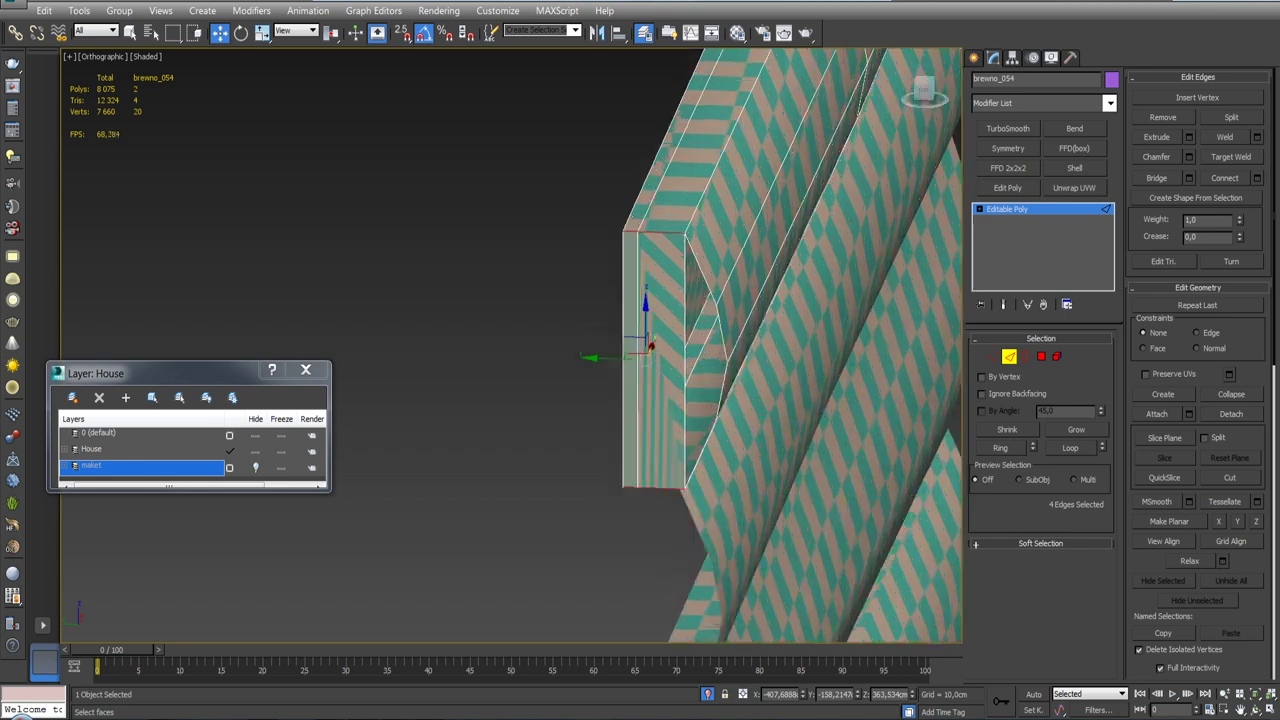
{"action": "left_click", "coordinate": [681, 218]}
{"action": "left_click", "coordinate": [672, 415], "text": "ctrl"}
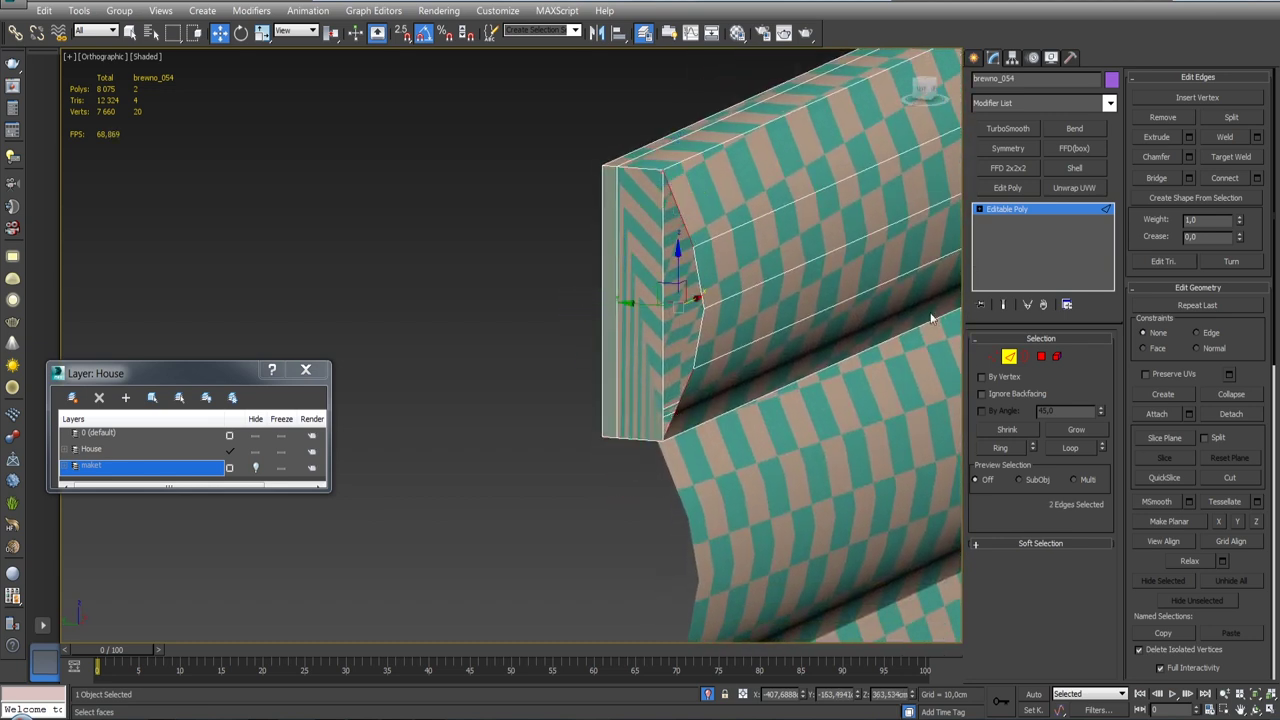
{"action": "left_click", "coordinate": [1158, 178]}
{"action": "scroll", "coordinate": [698, 294], "scroll_direction": "up", "scroll_amount": 2}
{"action": "scroll", "coordinate": [698, 294], "scroll_direction": "up", "scroll_amount": 3}
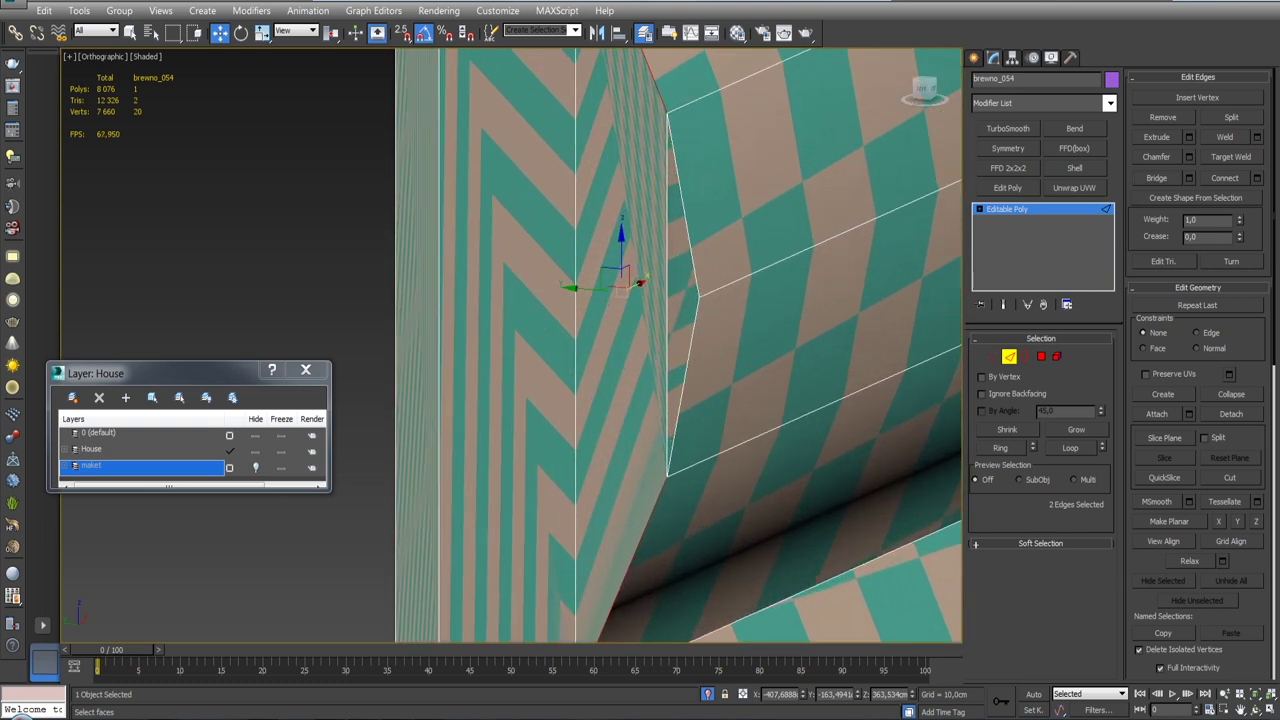
{"action": "left_click", "coordinate": [1024, 356]}
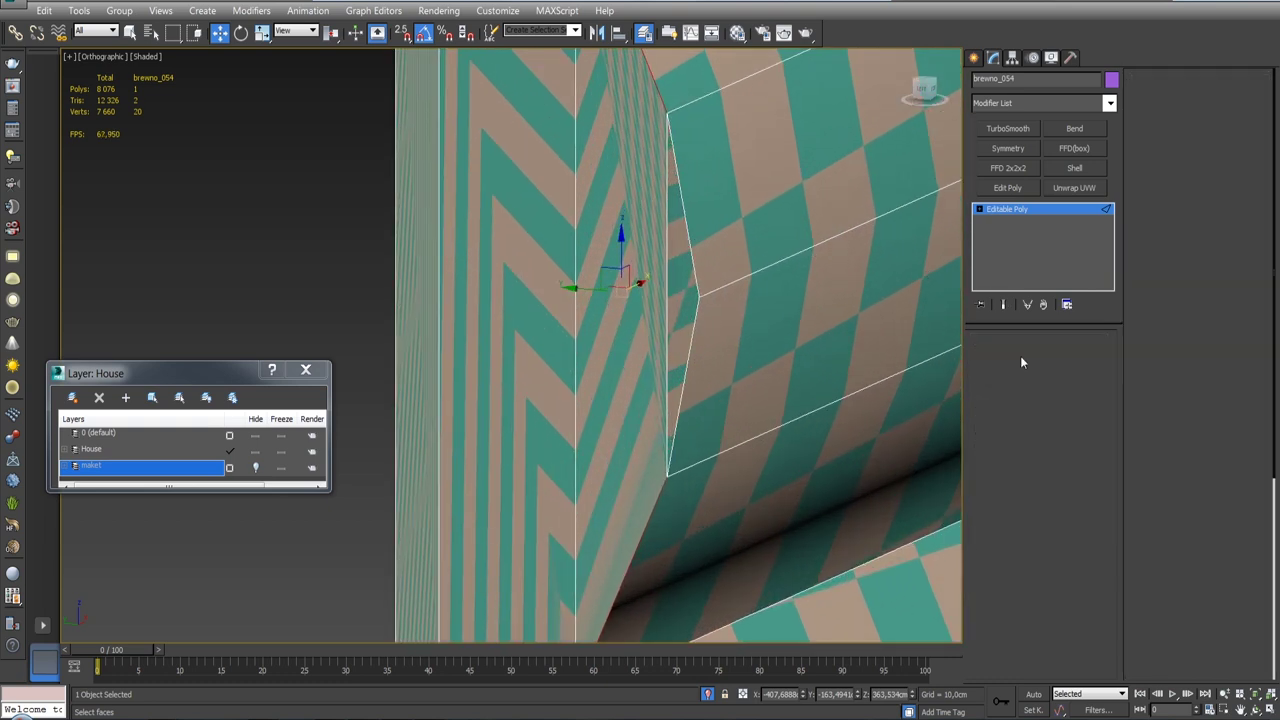
{"action": "left_click", "coordinate": [702, 282]}
{"action": "left_click", "coordinate": [1229, 116]}
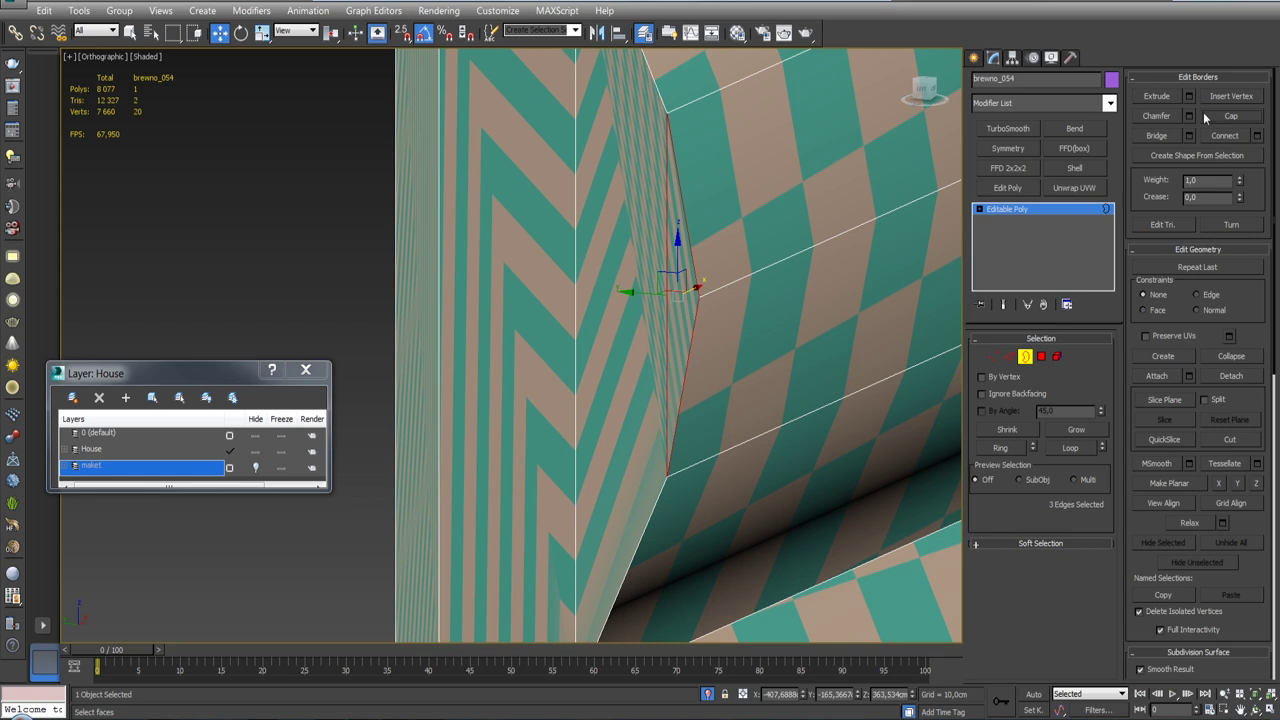
Step: At the capped end, bridge the corner, middle and bottom edges to fill the end
{"action": "scroll", "coordinate": [642, 268], "scroll_direction": "down", "scroll_amount": 3}
{"action": "scroll", "coordinate": [642, 268], "scroll_direction": "down", "scroll_amount": 2}
{"action": "middle_click_drag", "start_coordinate": [642, 268], "coordinate": [695, 282]}
{"action": "scroll", "coordinate": [695, 282], "scroll_direction": "up", "scroll_amount": 5}
{"action": "scroll", "coordinate": [697, 282], "scroll_direction": "up", "scroll_amount": 2}
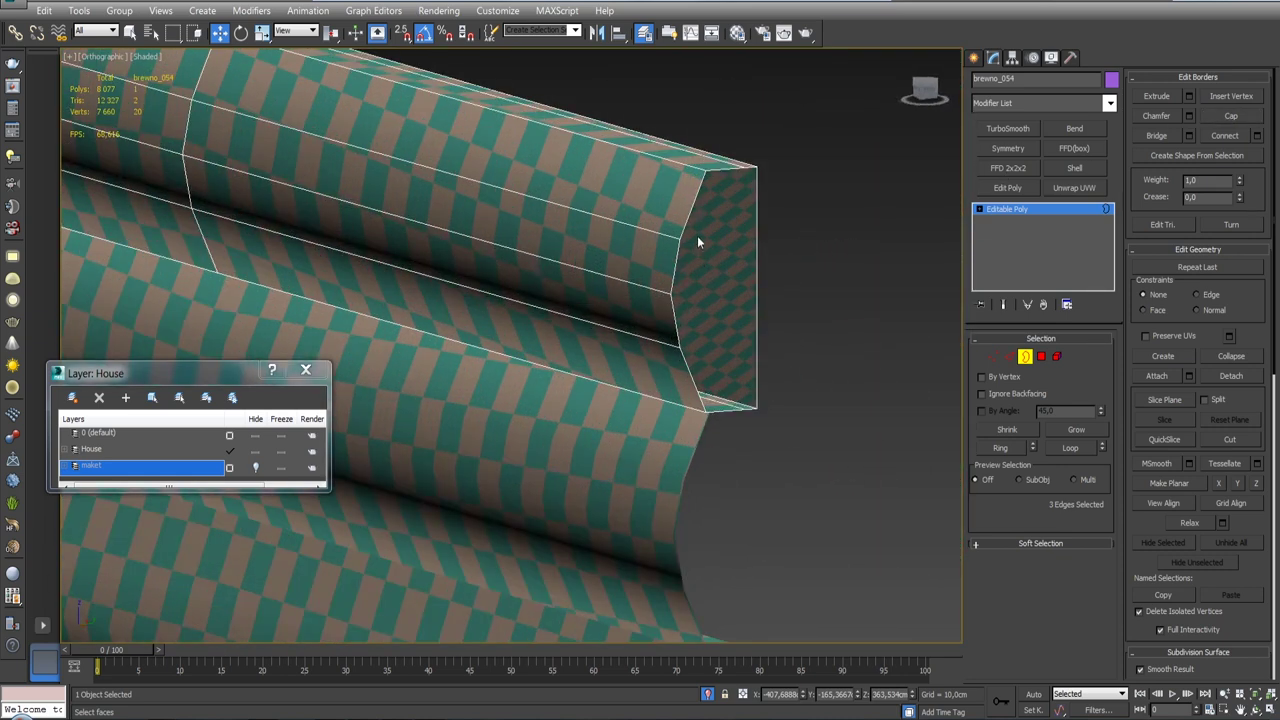
{"action": "middle_click_drag", "start_coordinate": [697, 237], "coordinate": [743, 233], "text": "alt"}
{"action": "left_click", "coordinate": [1009, 356]}
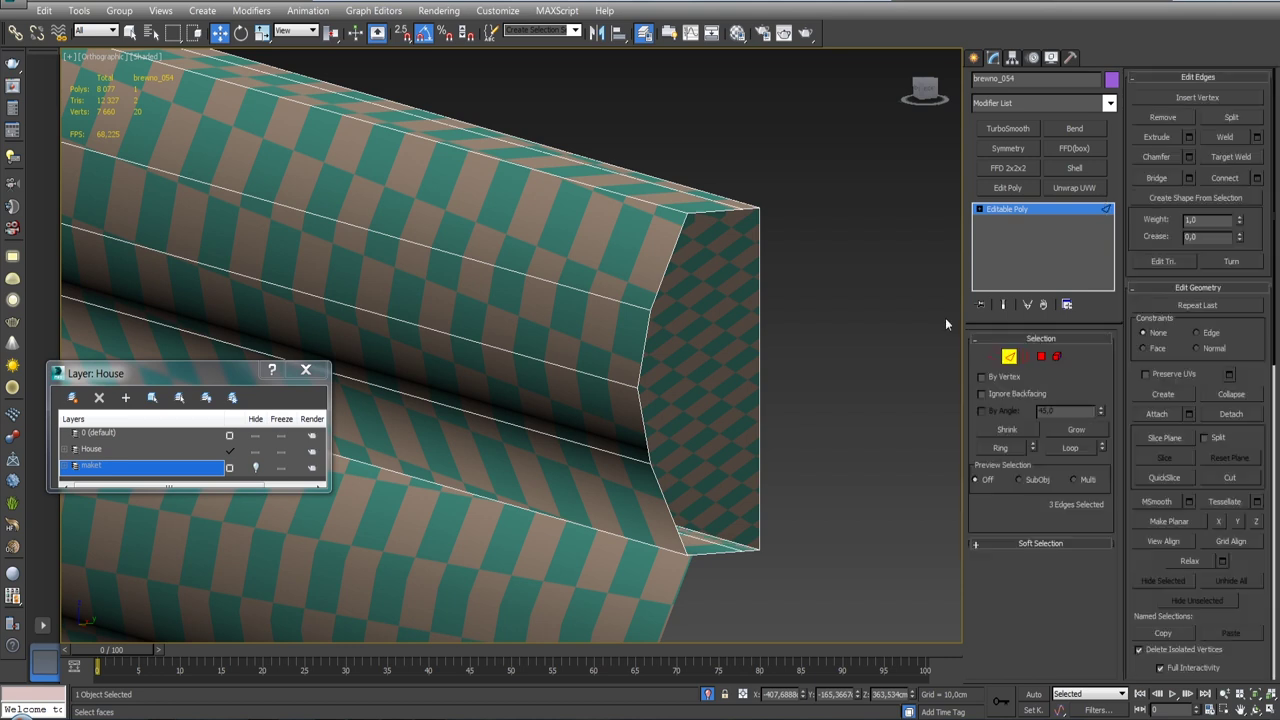
{"action": "left_click", "coordinate": [703, 213]}
{"action": "left_click", "coordinate": [733, 555], "text": "ctrl"}
{"action": "left_click", "coordinate": [728, 553], "text": "ctrl"}
{"action": "left_click", "coordinate": [1150, 178]}
Step: Bridge the last gap, cap the remaining open border, and select log brewno_055
{"action": "left_click", "coordinate": [665, 294]}
{"action": "left_click", "coordinate": [659, 487], "text": "ctrl"}
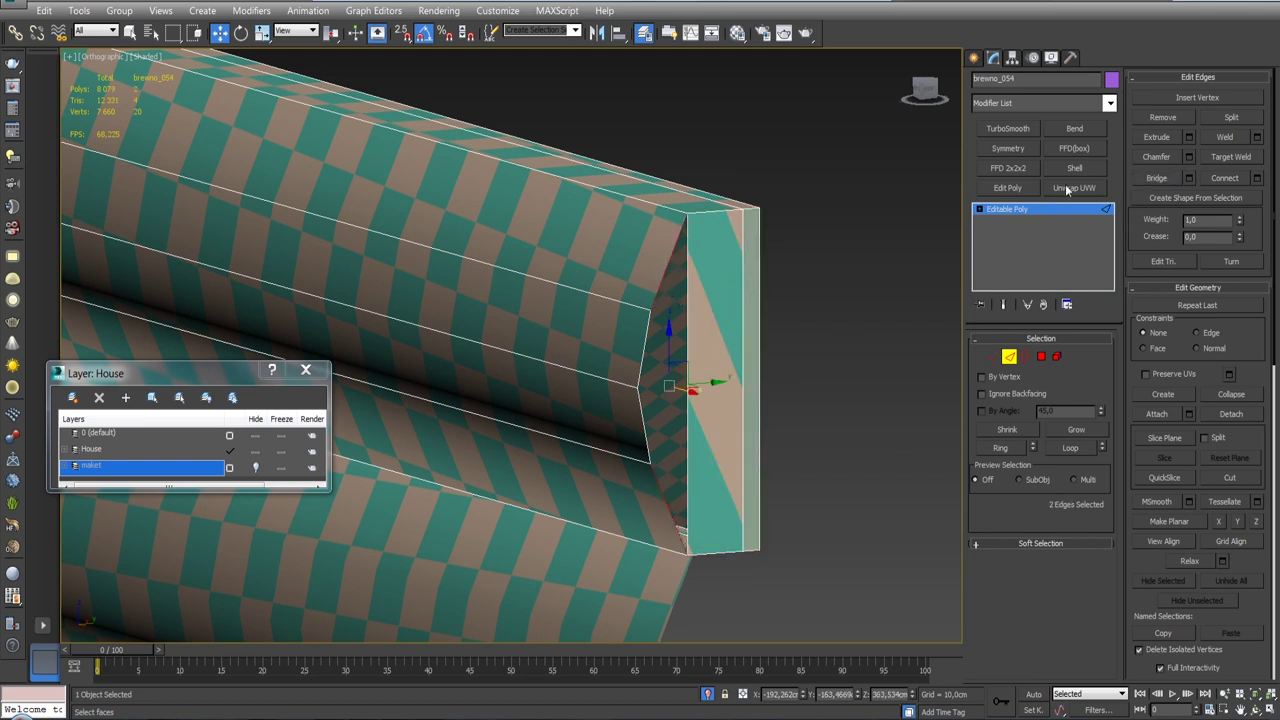
{"action": "left_click", "coordinate": [1150, 178]}
{"action": "key", "text": "3"}
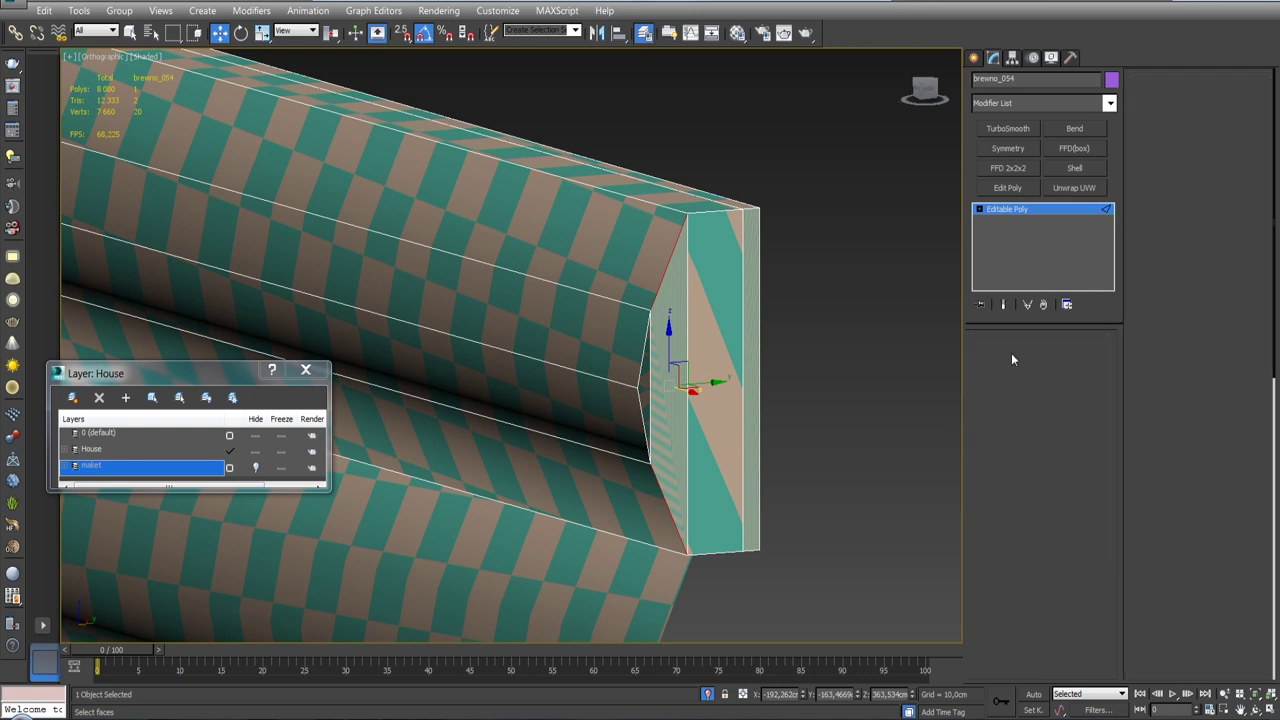
{"action": "left_click", "coordinate": [1213, 117]}
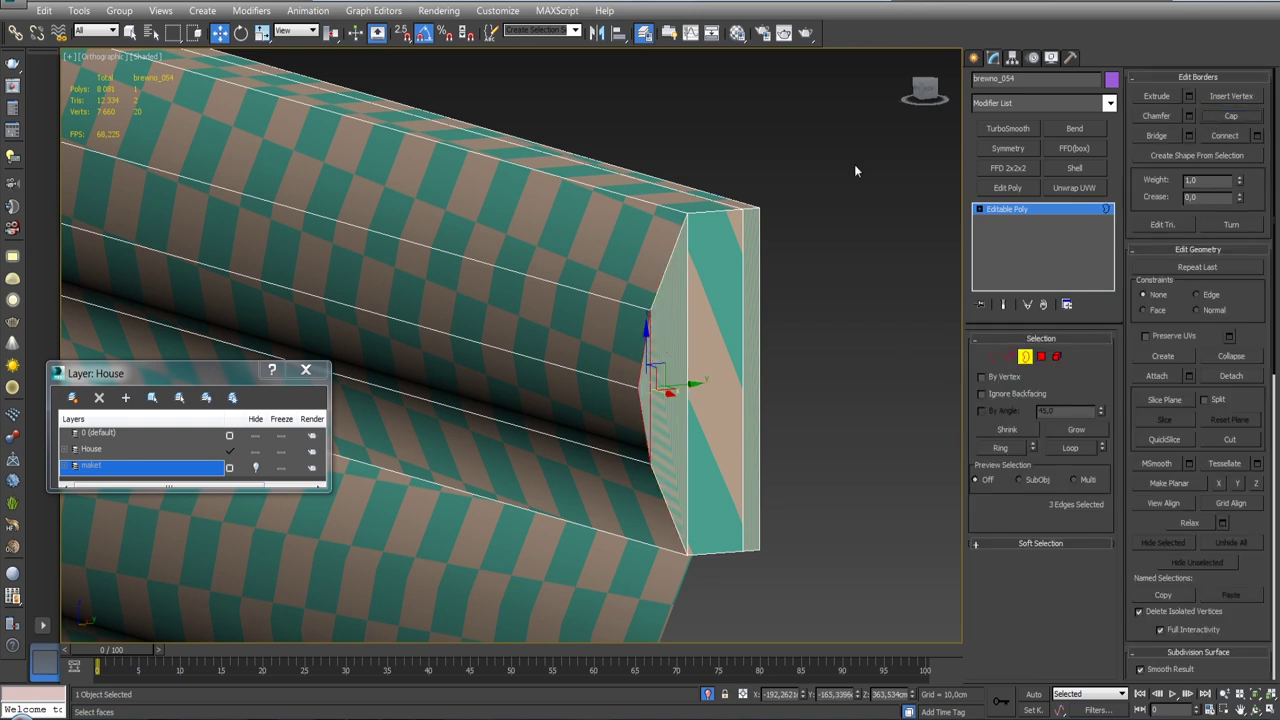
{"action": "scroll", "coordinate": [854, 164], "scroll_direction": "down", "scroll_amount": 4}
{"action": "key", "text": "3"}
{"action": "left_click", "coordinate": [756, 300]}
{"action": "middle_click_drag", "start_coordinate": [805, 286], "coordinate": [571, 264], "text": "alt"}
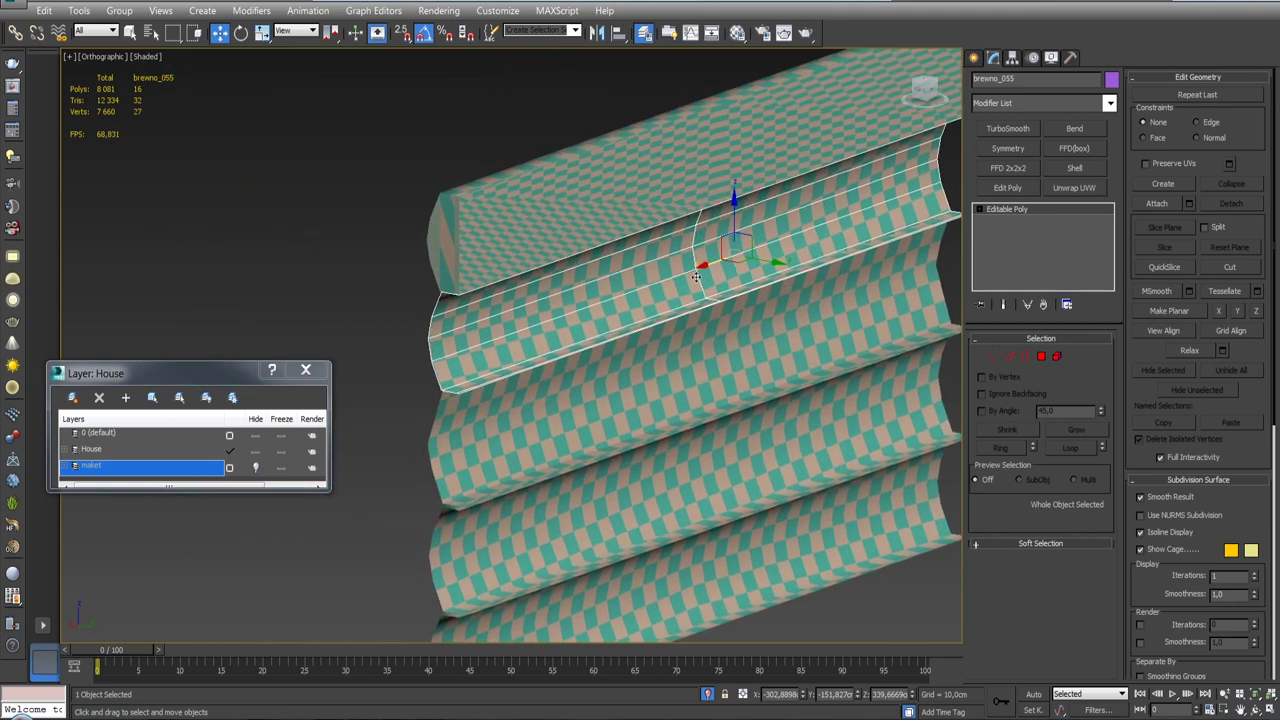
Step: Bridge the end gap of brevno_055 between its upper, lower and surrounding end edges
{"action": "key", "text": "2"}
{"action": "left_click", "coordinate": [599, 244]}
{"action": "left_click", "coordinate": [610, 342], "text": "ctrl"}
{"action": "left_click", "coordinate": [1156, 177]}
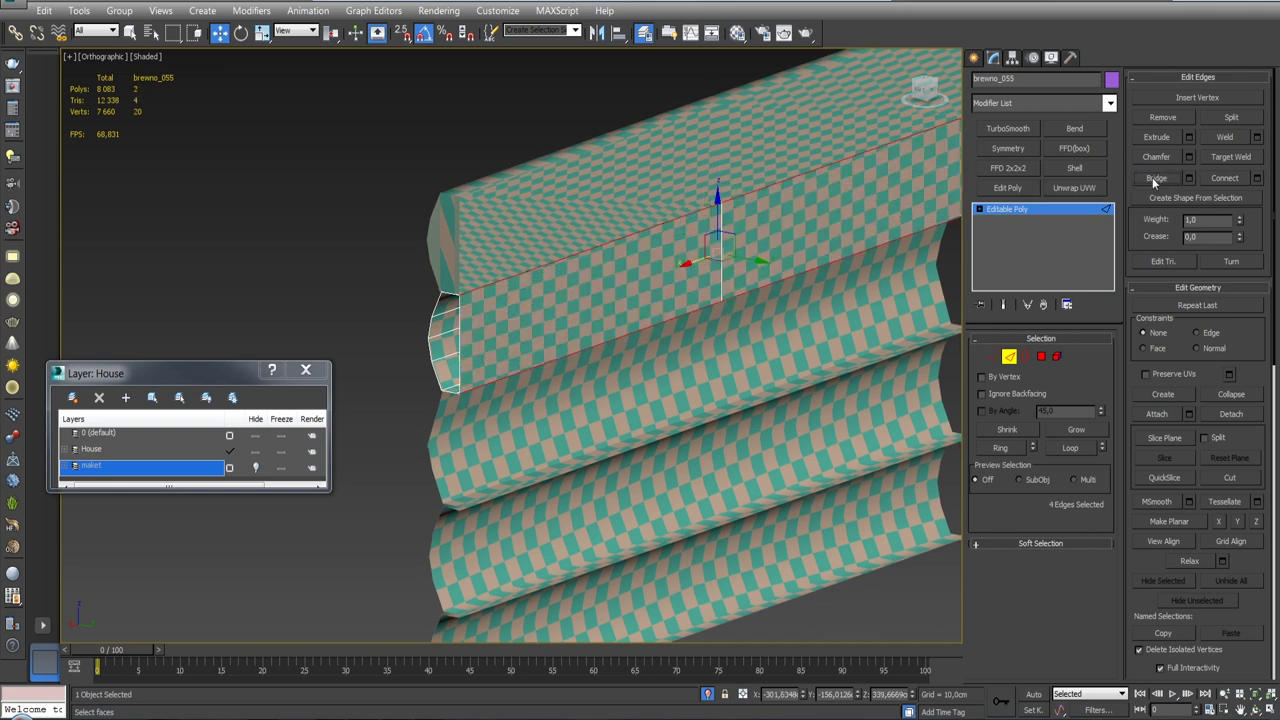
{"action": "middle_click_drag", "start_coordinate": [578, 276], "coordinate": [580, 275], "text": "alt"}
{"action": "scroll", "coordinate": [581, 276], "scroll_direction": "up", "scroll_amount": 4}
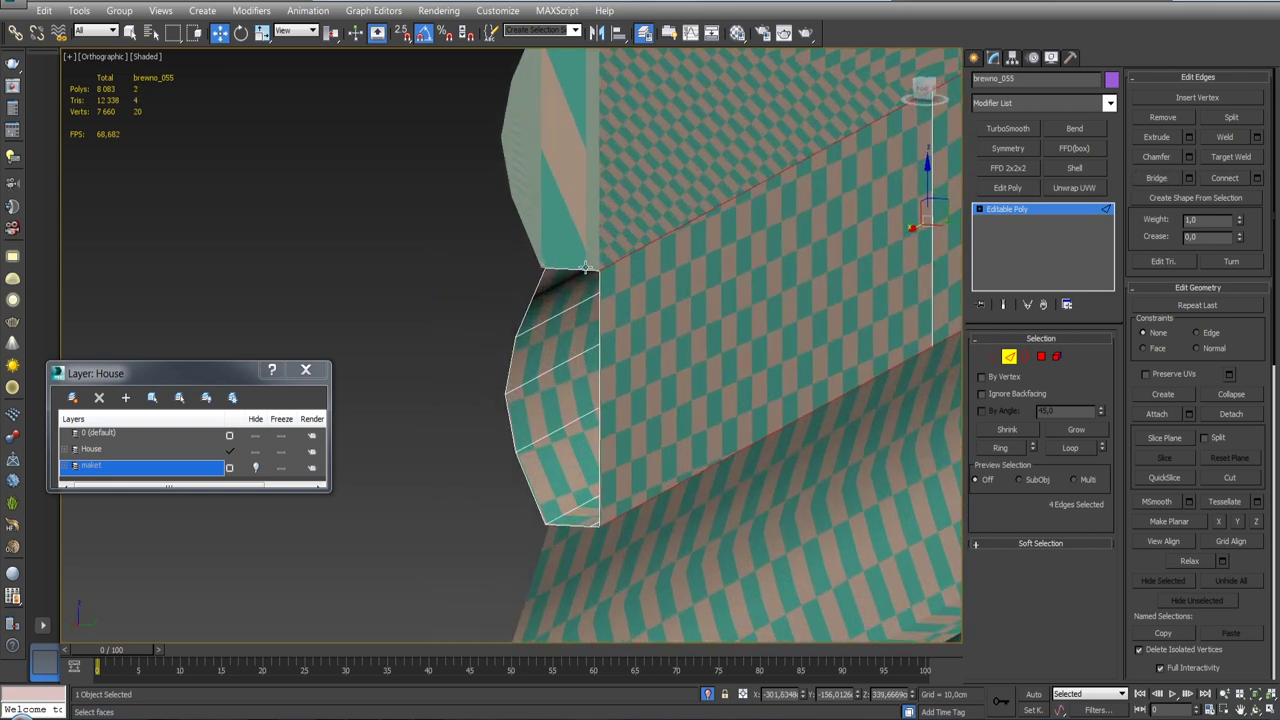
{"action": "left_click", "coordinate": [585, 268], "text": "ctrl"}
{"action": "middle_click_drag", "start_coordinate": [585, 268], "coordinate": [589, 229]}
{"action": "left_click", "coordinate": [516, 332], "text": "alt"}
{"action": "left_click", "coordinate": [517, 306], "text": "alt"}
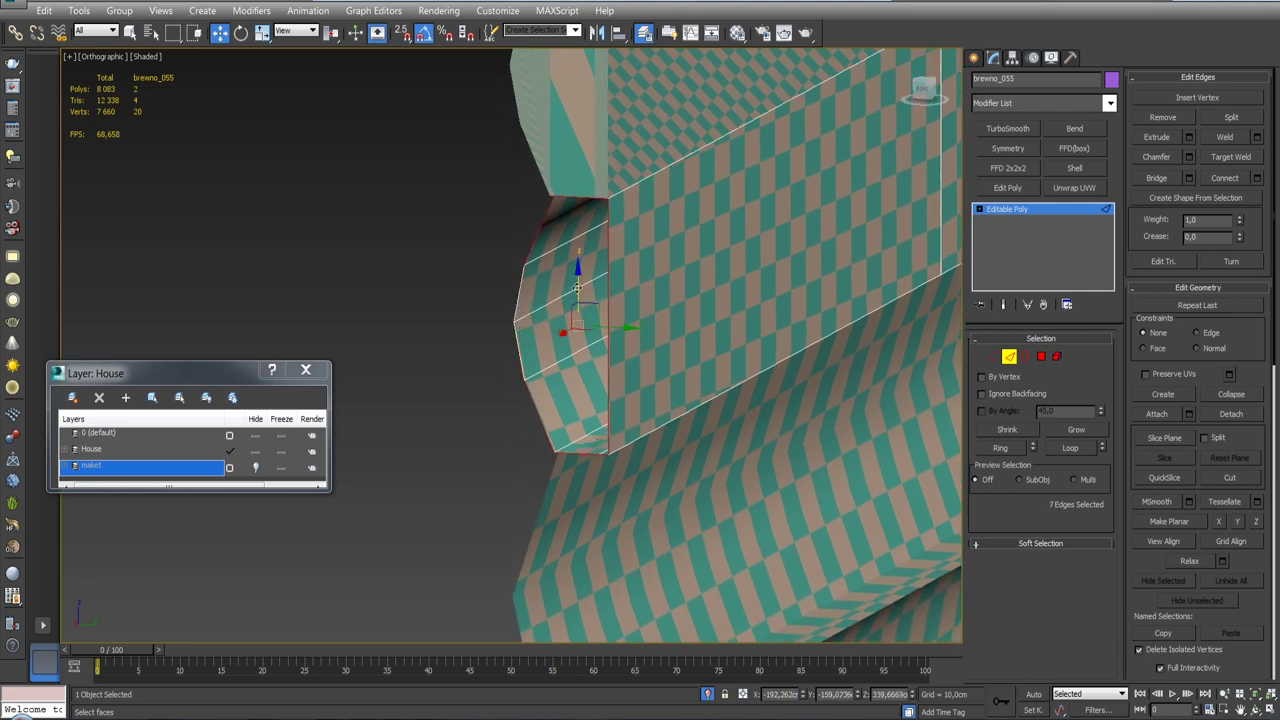
{"action": "left_click", "coordinate": [608, 280], "text": "alt"}
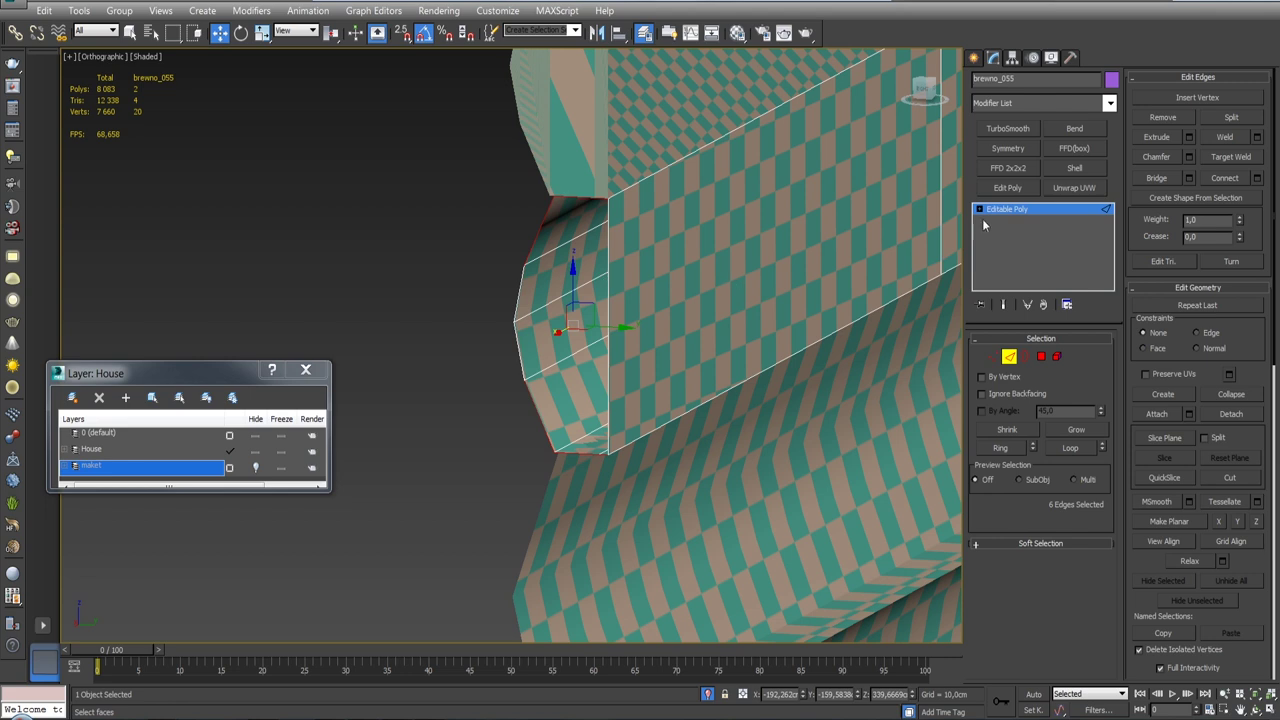
{"action": "left_click", "coordinate": [1155, 178]}
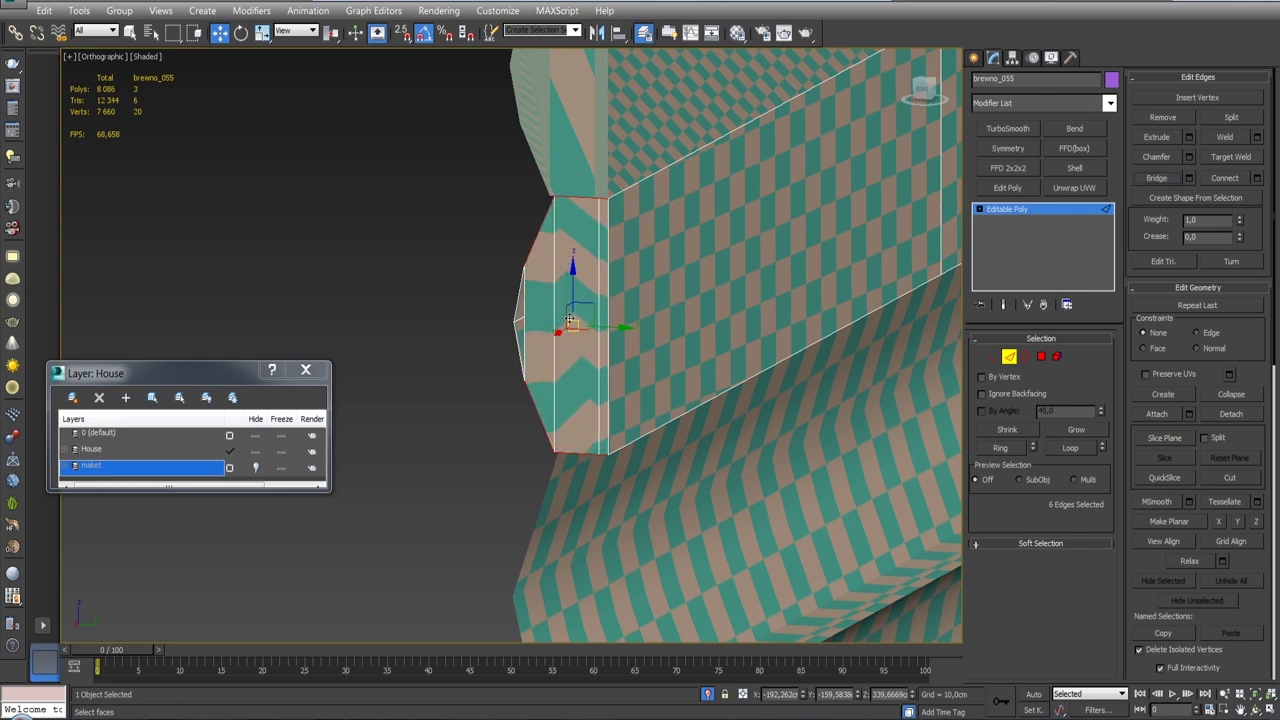
Step: Cap the open border at that end of brevno_055
{"action": "left_click", "coordinate": [1030, 357]}
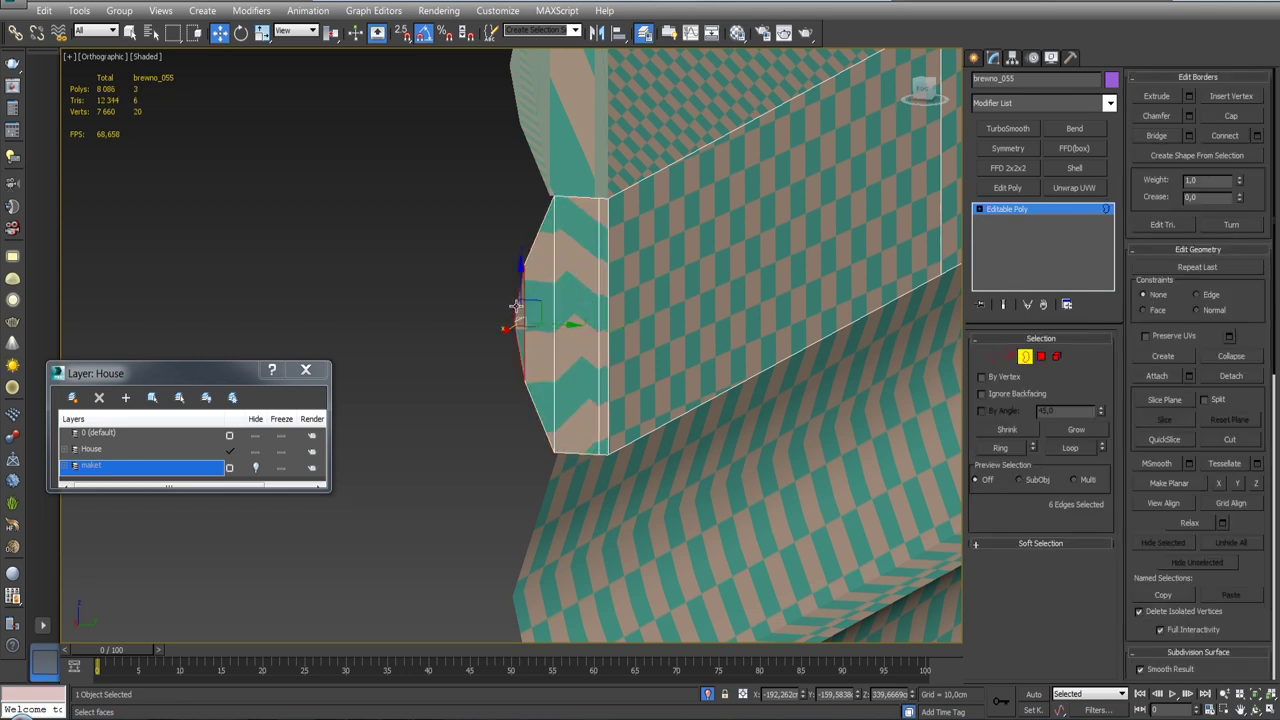
{"action": "left_click", "coordinate": [1231, 116]}
{"action": "scroll", "coordinate": [590, 266], "scroll_direction": "down", "scroll_amount": 5}
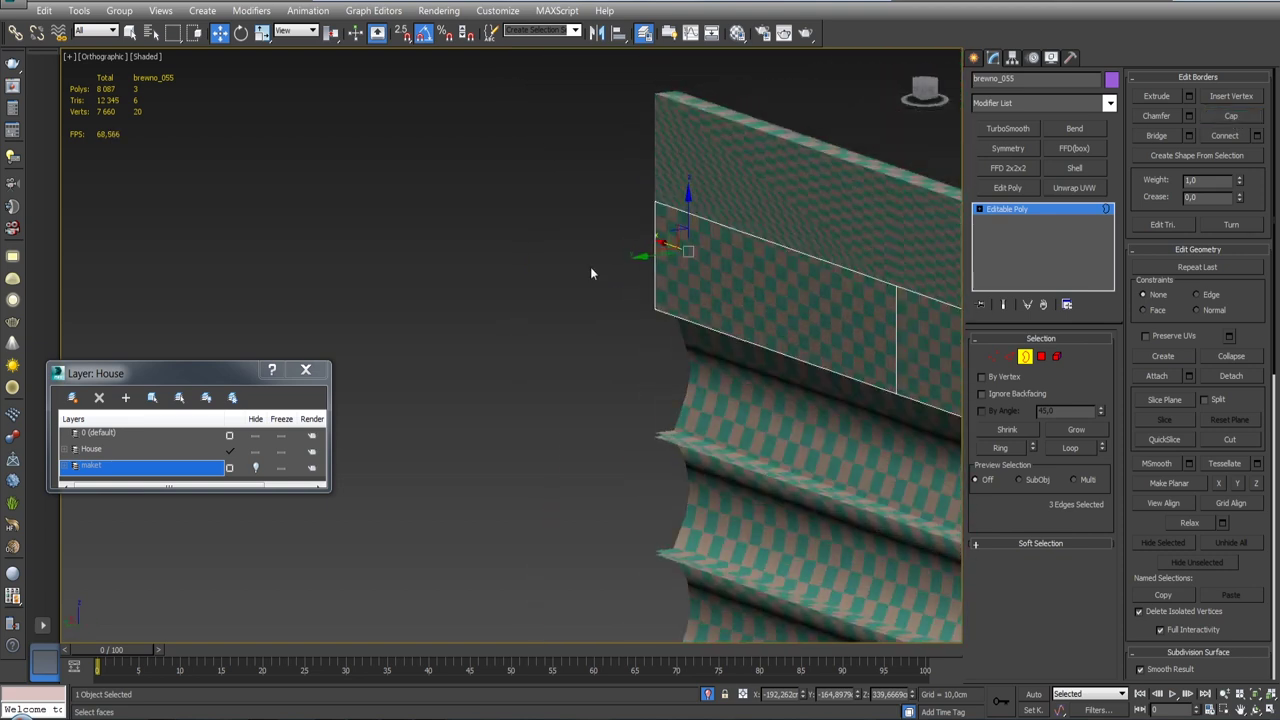
{"action": "scroll", "coordinate": [596, 258], "scroll_direction": "down", "scroll_amount": 4}
{"action": "scroll", "coordinate": [734, 290], "scroll_direction": "up", "scroll_amount": 5}
Step: At the other end, bridge the trimmed end-loop edges across the gap
{"action": "left_click", "coordinate": [1009, 356]}
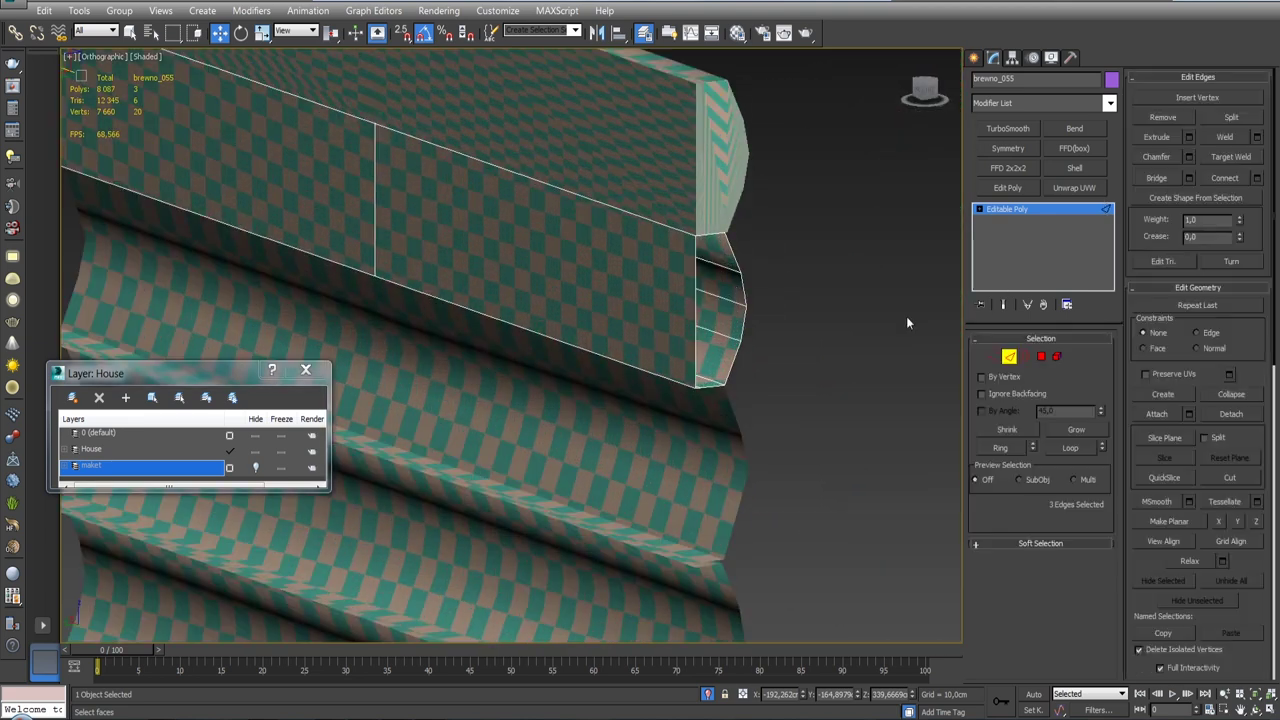
{"action": "middle_click_drag", "start_coordinate": [906, 316], "coordinate": [737, 251], "text": "alt"}
{"action": "double_click", "coordinate": [724, 249]}
{"action": "left_click", "coordinate": [653, 316], "text": "alt"}
{"action": "left_click", "coordinate": [750, 340], "text": "alt"}
{"action": "left_click", "coordinate": [750, 381], "text": "alt"}
{"action": "left_click", "coordinate": [1160, 178]}
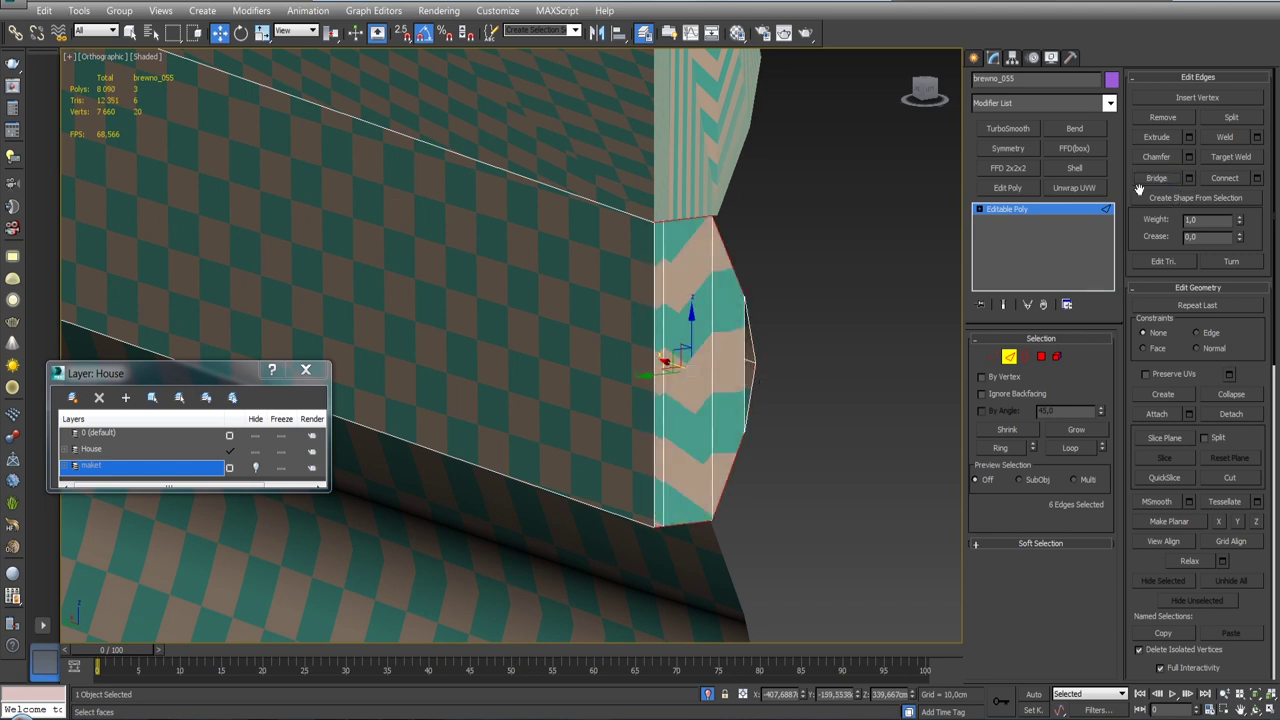
Step: Cap the open border at the other end and leave sub-object editing
{"action": "left_click", "coordinate": [1026, 358]}
{"action": "left_click", "coordinate": [745, 339]}
{"action": "left_click", "coordinate": [1236, 118]}
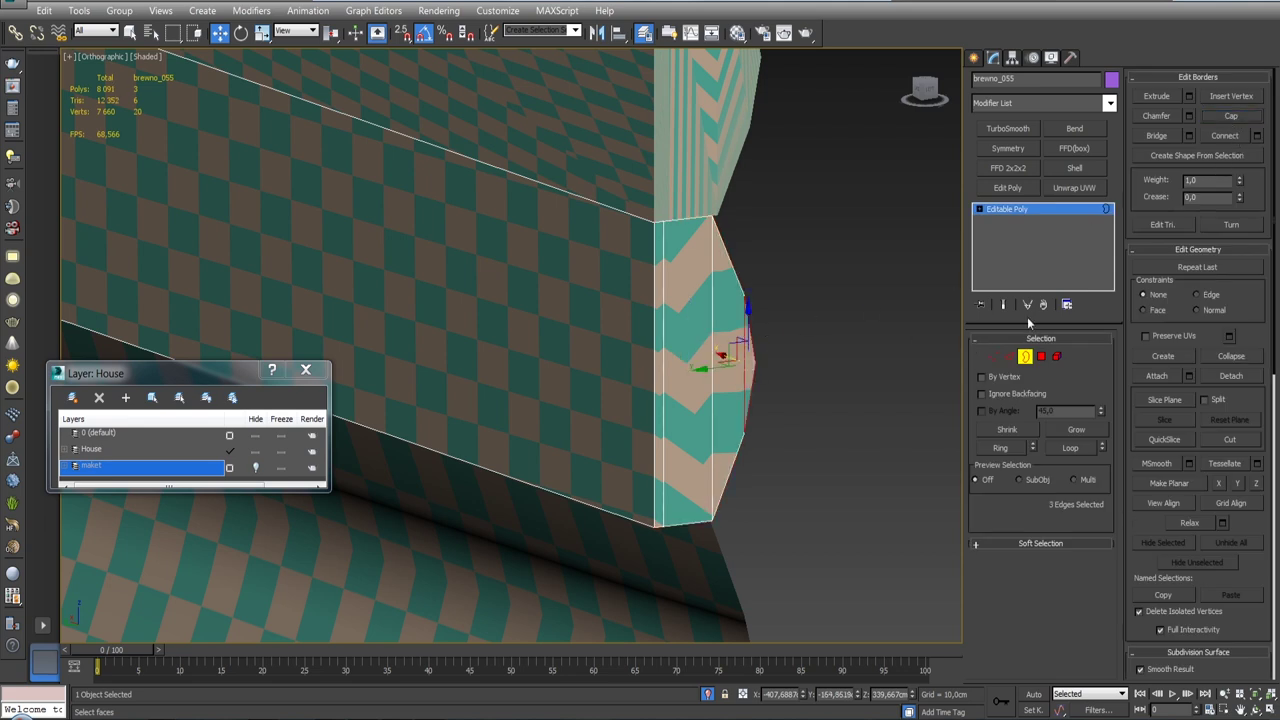
{"action": "left_click", "coordinate": [1024, 357]}
{"action": "middle_click_drag", "start_coordinate": [640, 320], "coordinate": [820, 290], "text": "alt"}
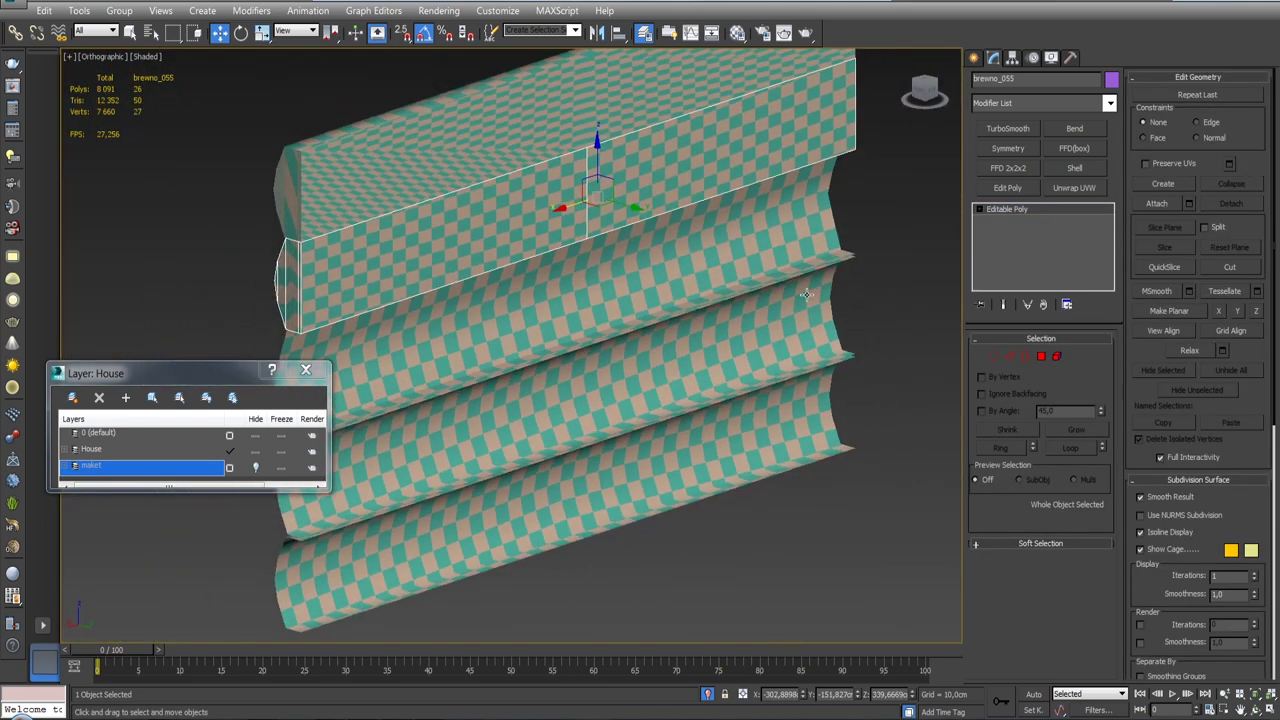
Step: Show the log wall in Front view with Shaded + Edged Faces (F4), then clear the selection
{"action": "mouse_move", "coordinate": [618, 282]}
{"action": "middle_mouse_down", "text": "alt"}
{"action": "mouse_move", "coordinate": [800, 280]}
{"action": "mouse_move", "coordinate": [745, 172]}
{"action": "mouse_move", "coordinate": [827, 260]}
{"action": "mouse_move", "coordinate": [778, 260]}
{"action": "middle_mouse_up", "text": "alt"}
{"action": "left_click", "coordinate": [745, 150]}
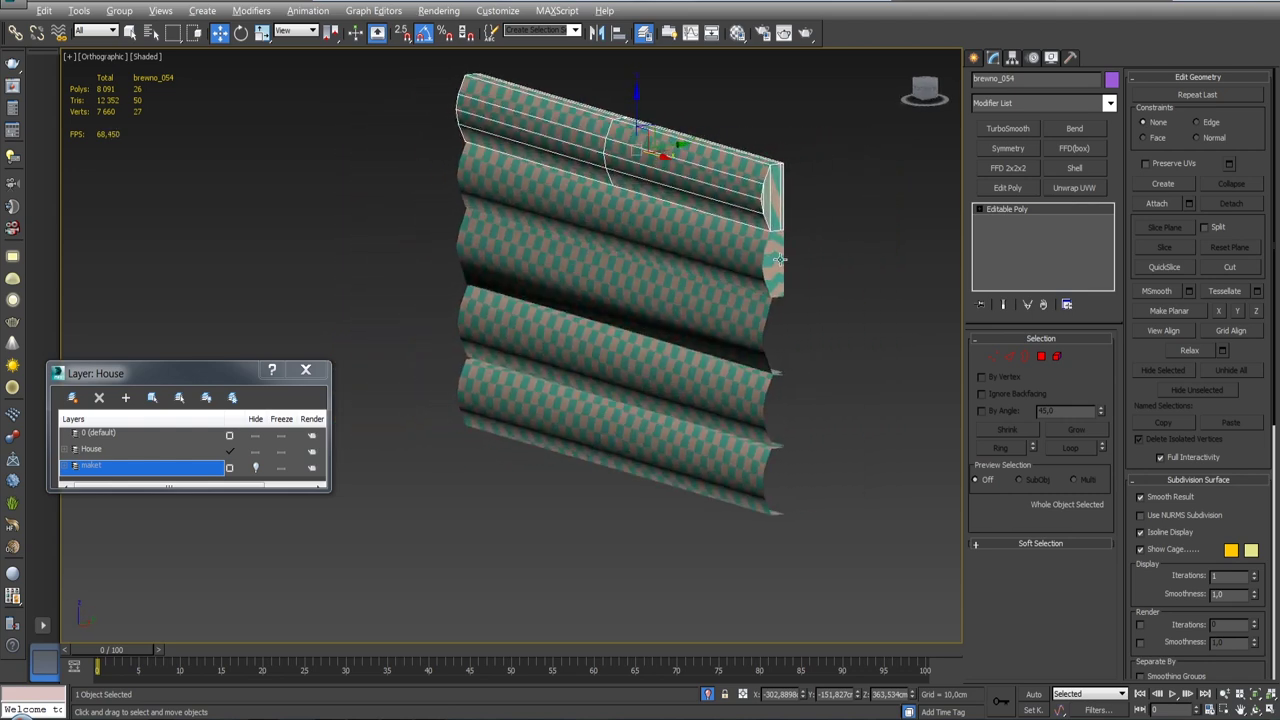
{"action": "mouse_move", "coordinate": [754, 311]}
{"action": "middle_mouse_down", "text": "alt"}
{"action": "mouse_move", "coordinate": [894, 280]}
{"action": "mouse_move", "coordinate": [850, 288]}
{"action": "middle_mouse_up", "text": "alt"}
{"action": "key", "text": "F4"}
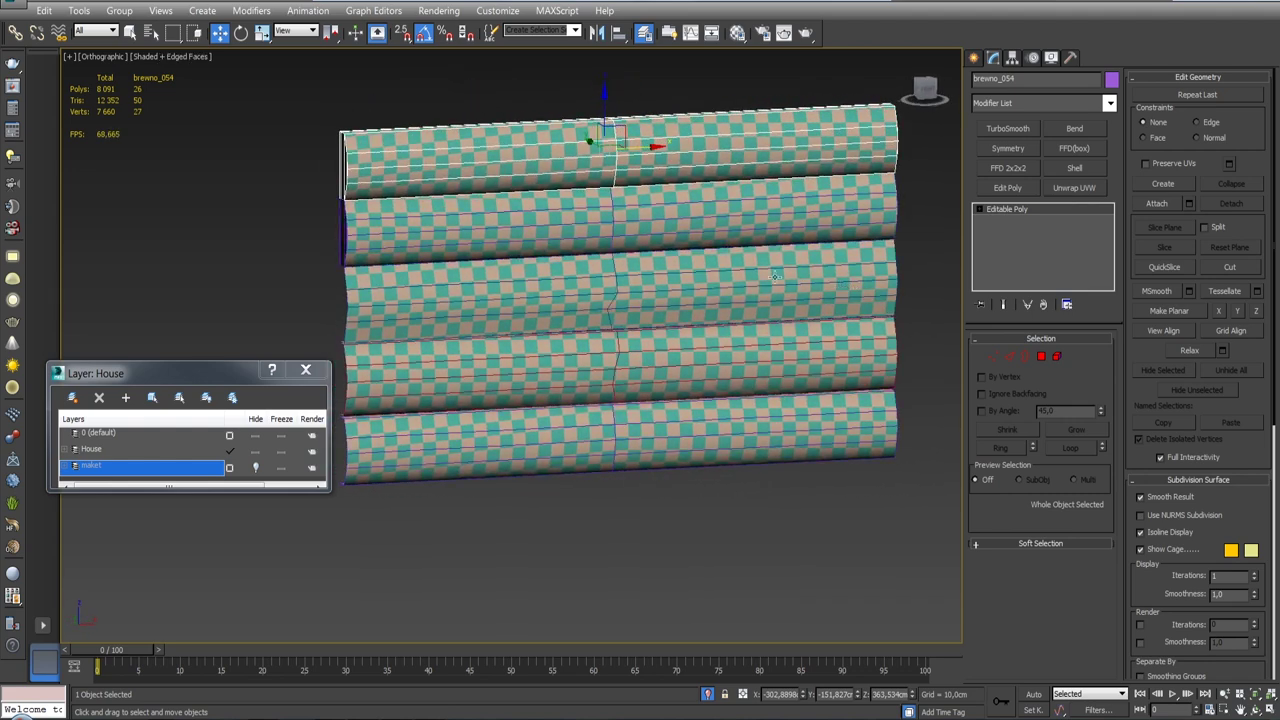
{"action": "middle_click_drag", "start_coordinate": [662, 272], "coordinate": [890, 137], "text": "alt"}
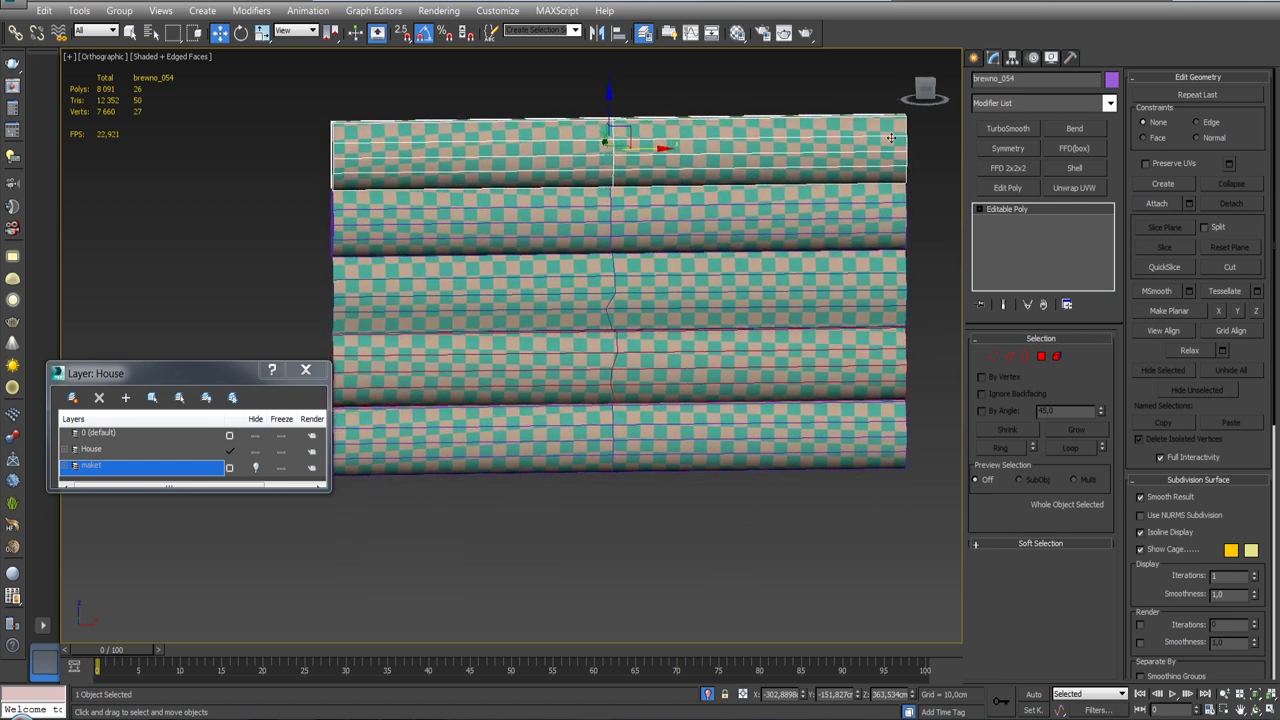
{"action": "left_click", "coordinate": [928, 92]}
{"action": "key", "text": "f"}
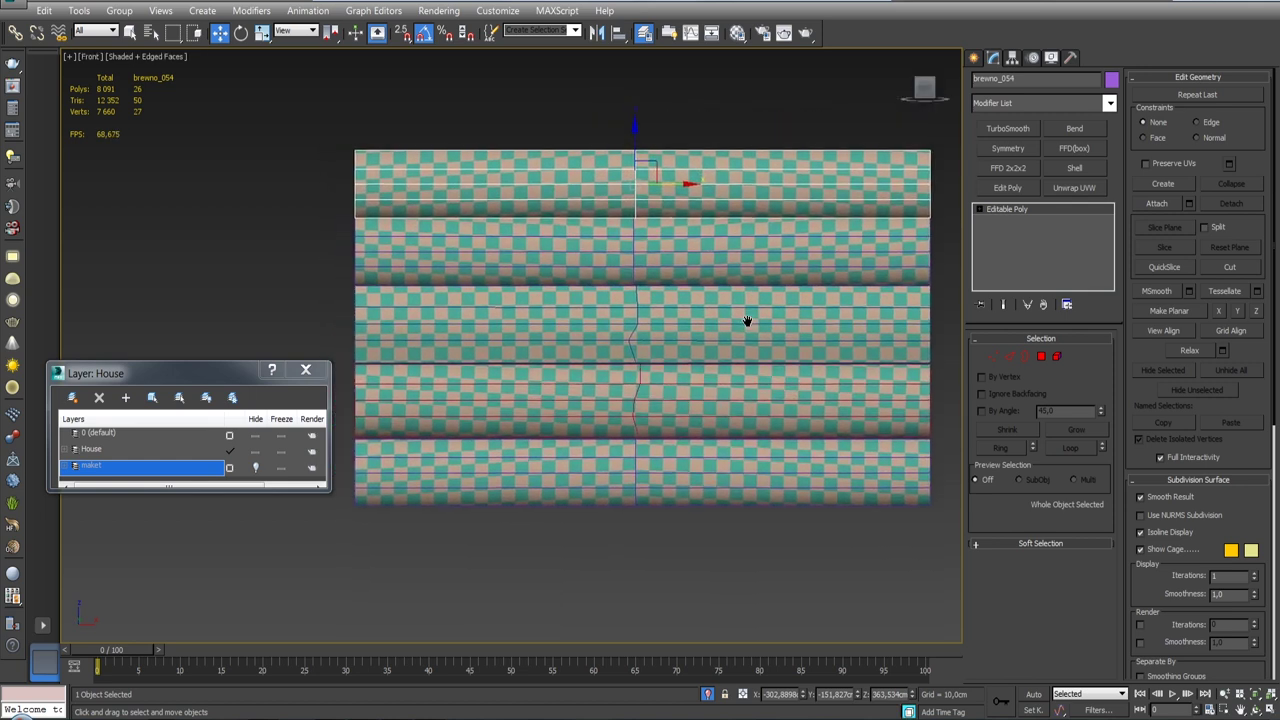
{"action": "left_click", "coordinate": [712, 140]}
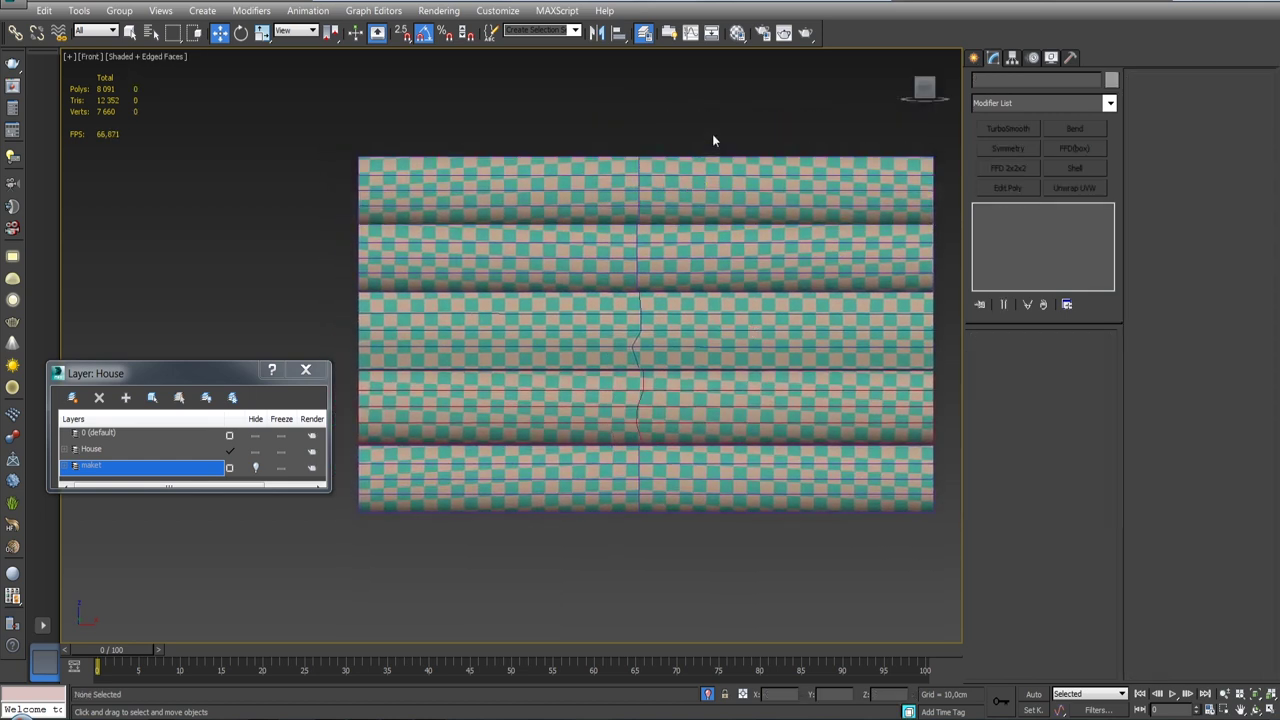
Step: Bridge the open end of log brevno_056 with new polygons
{"action": "left_click", "coordinate": [712, 195]}
{"action": "mouse_move", "coordinate": [712, 195]}
{"action": "middle_mouse_down", "text": "alt"}
{"action": "mouse_move", "coordinate": [615, 280]}
{"action": "mouse_move", "coordinate": [801, 305]}
{"action": "mouse_move", "coordinate": [714, 337]}
{"action": "middle_mouse_up", "text": "alt"}
{"action": "key", "text": "2"}
{"action": "left_click", "coordinate": [801, 305]}
{"action": "double_click", "coordinate": [801, 305]}
{"action": "left_click", "coordinate": [714, 337], "text": "ctrl"}
{"action": "left_click", "coordinate": [829, 357], "text": "ctrl"}
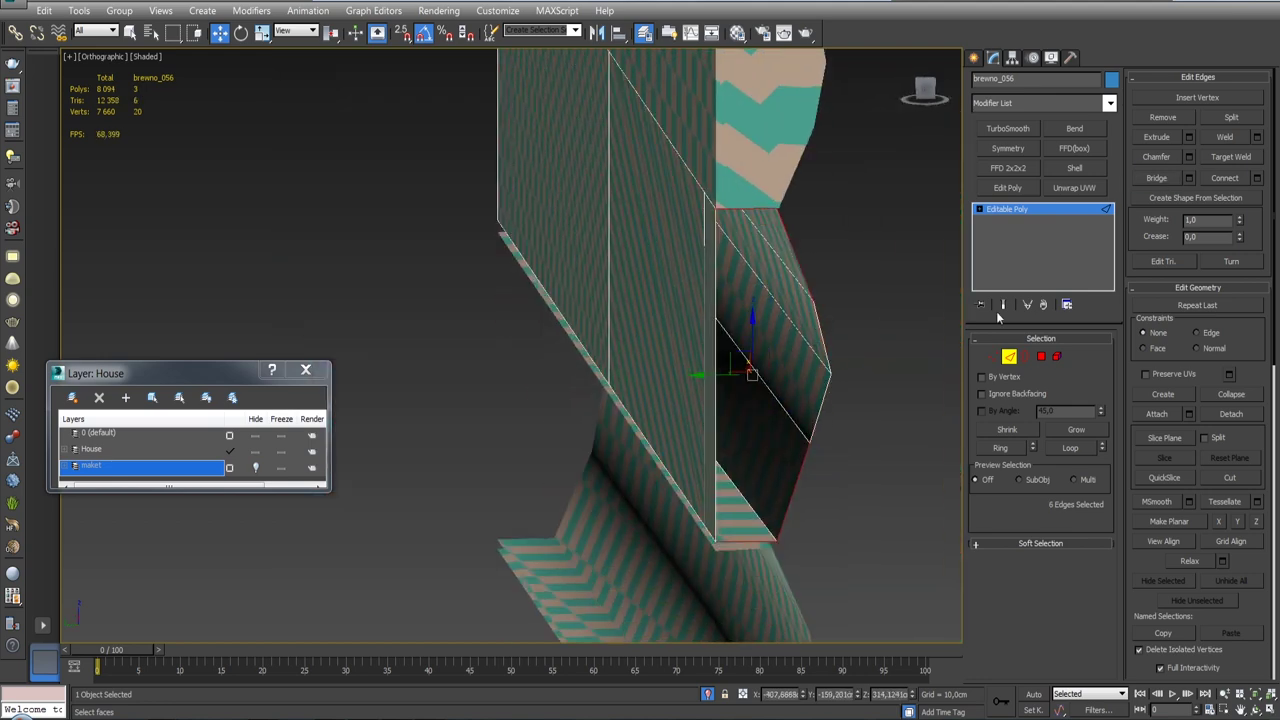
{"action": "middle_click_drag", "start_coordinate": [844, 336], "coordinate": [732, 346], "text": "alt"}
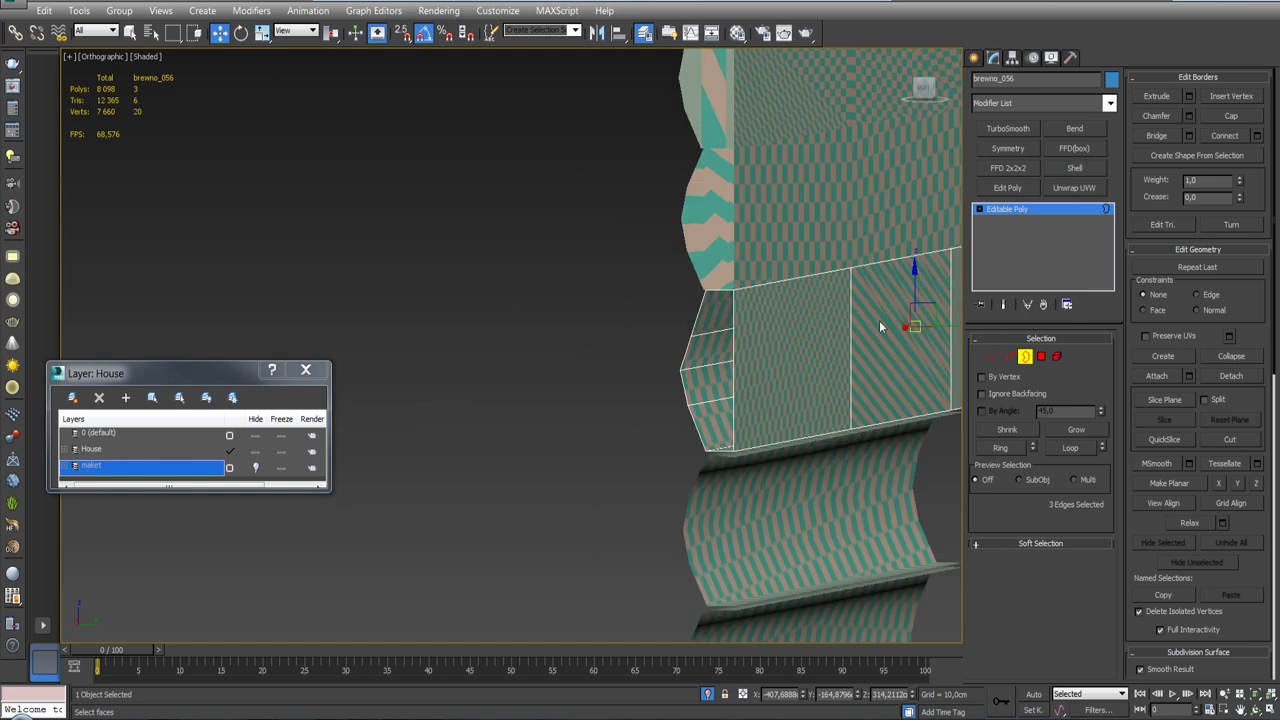
{"action": "left_click", "coordinate": [732, 346]}
{"action": "left_click", "coordinate": [1156, 177]}
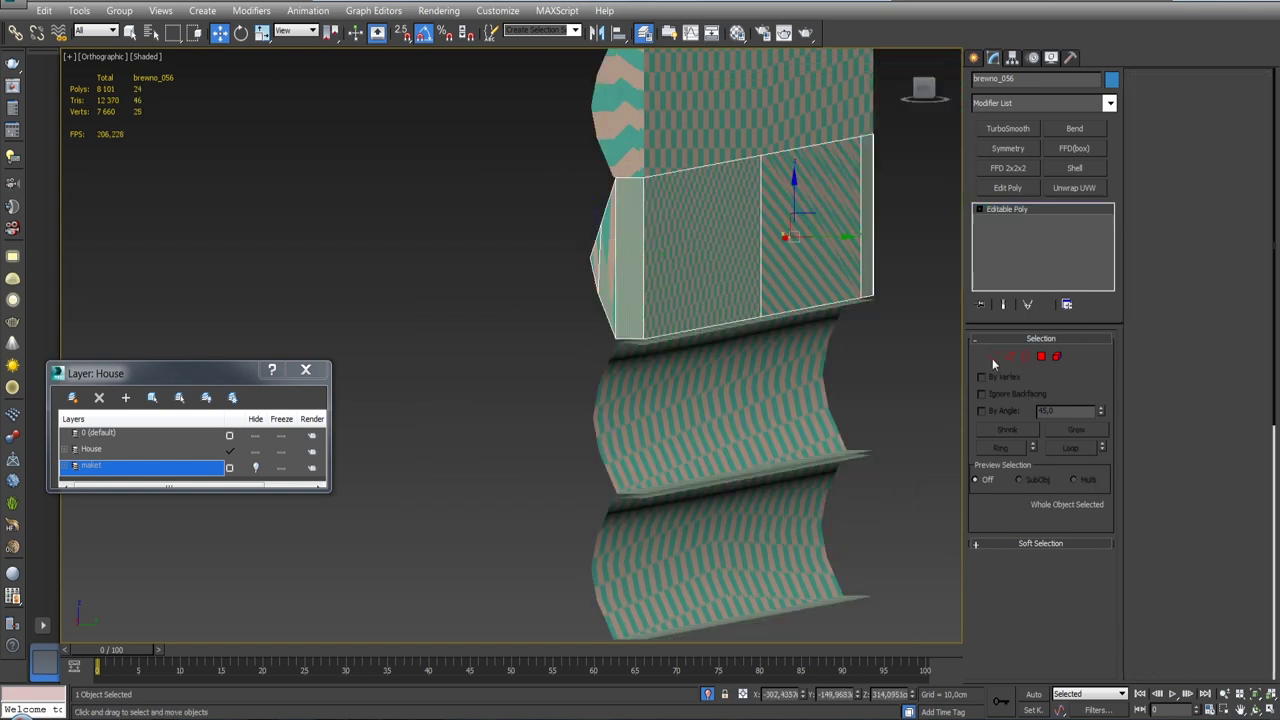
Step: Bridge the end region of the next log, brevno_057
{"action": "left_click", "coordinate": [1156, 177]}
{"action": "middle_click_drag", "start_coordinate": [720, 400], "coordinate": [660, 420], "text": "alt"}
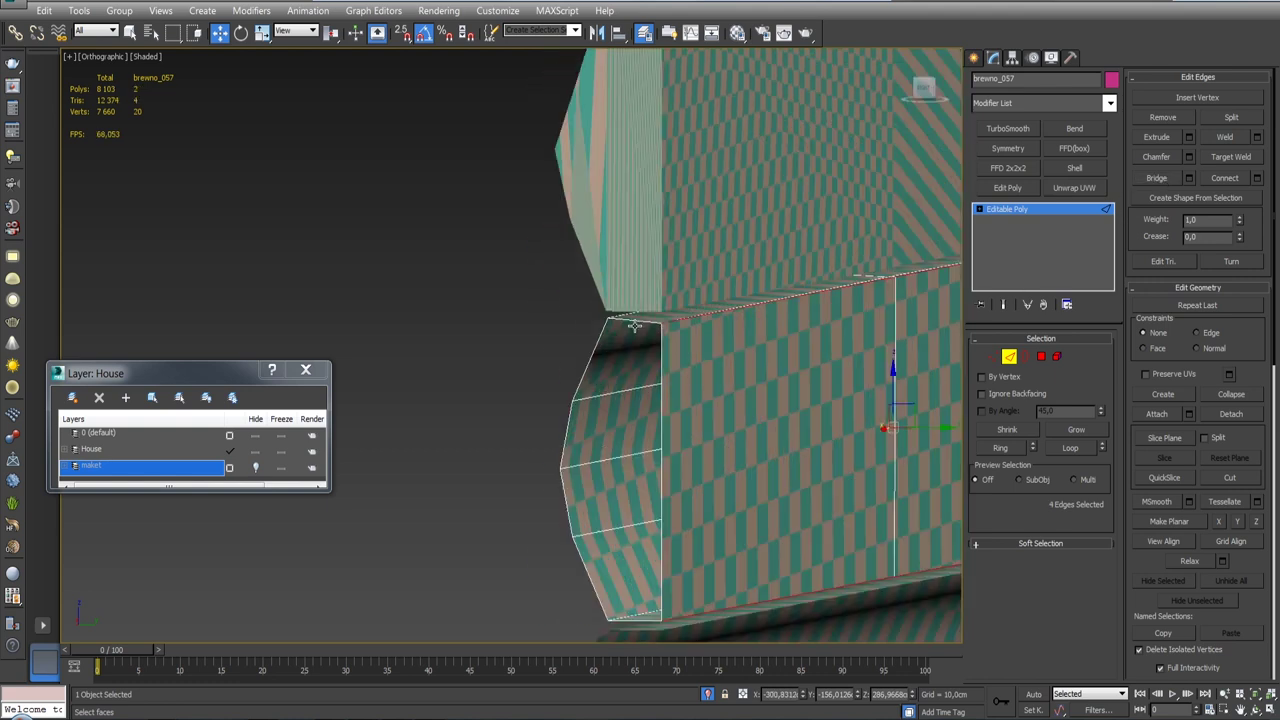
{"action": "double_click", "coordinate": [563, 486]}
{"action": "key", "text": "3"}
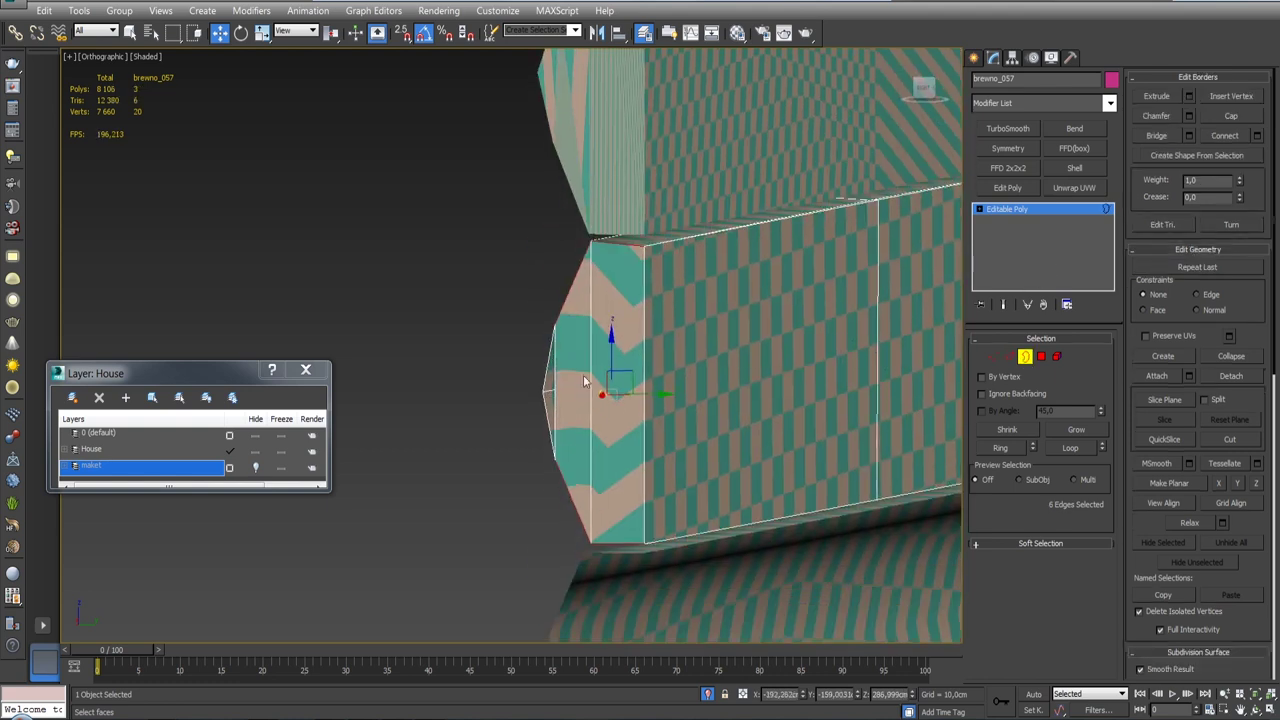
{"action": "key", "text": "z"}
{"action": "key", "text": "2"}
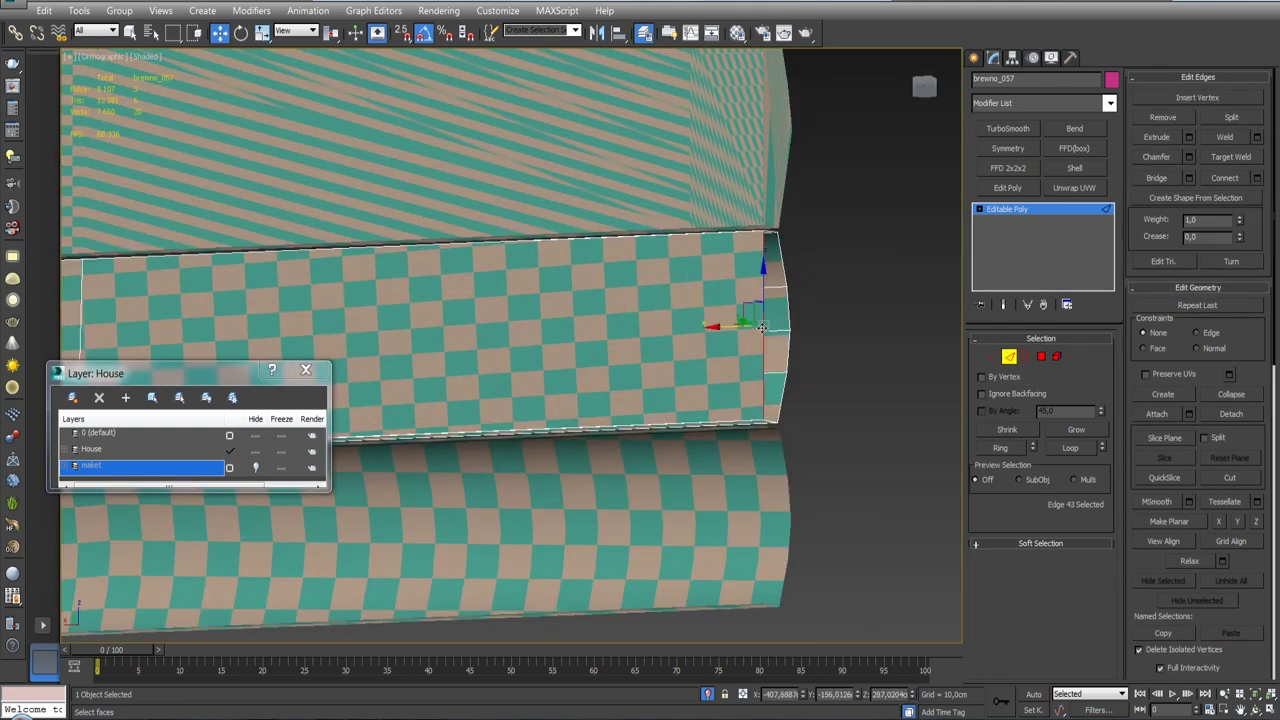
{"action": "key", "text": "z"}
{"action": "left_click", "coordinate": [1157, 178]}
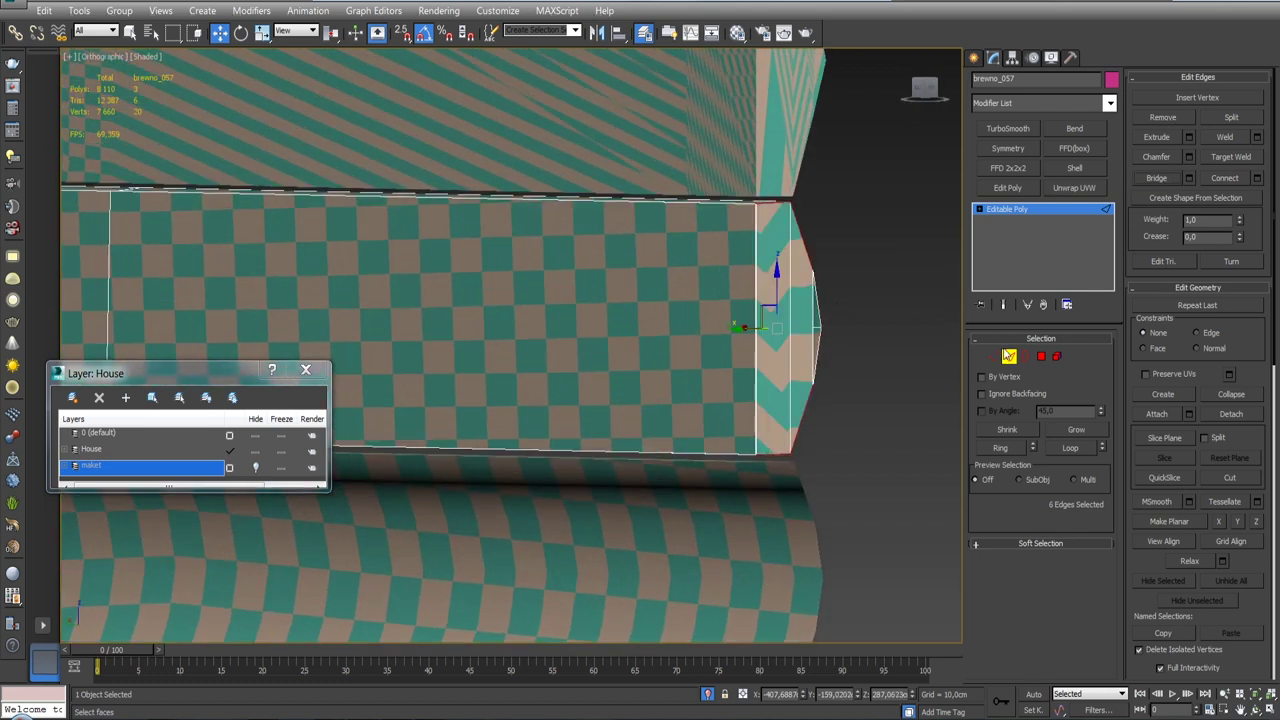
{"action": "key", "text": "z"}
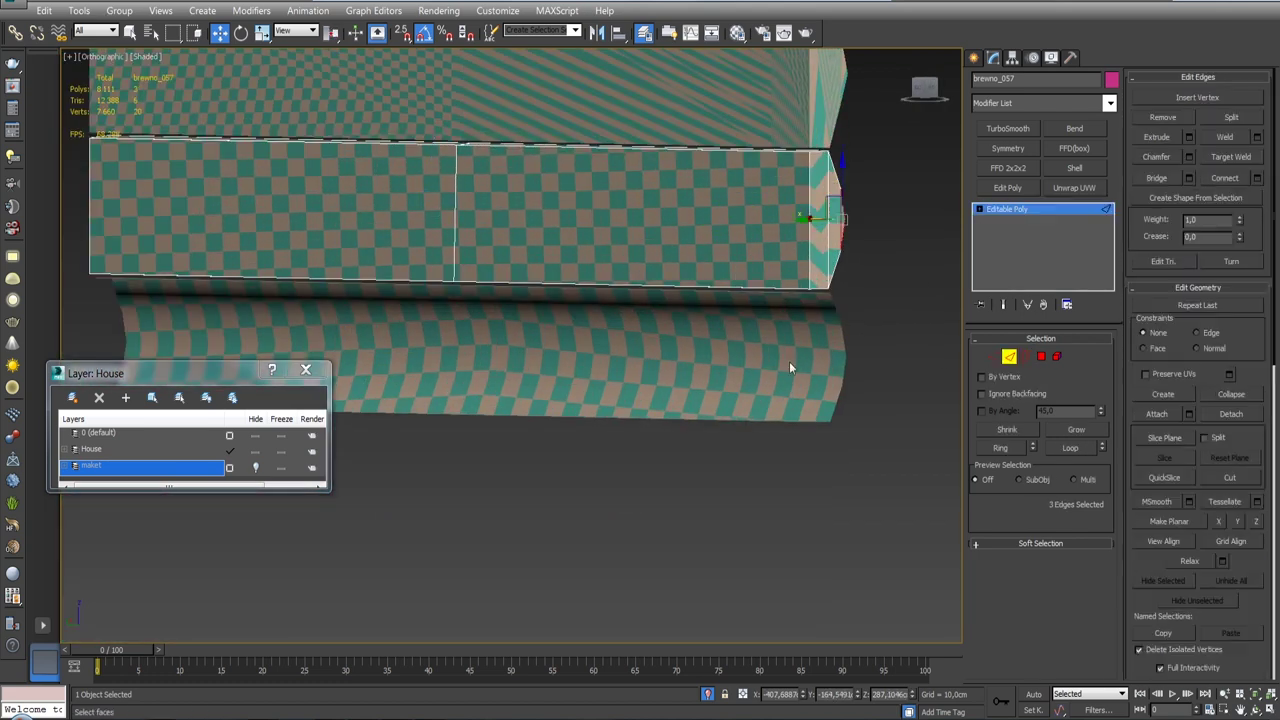
Step: Bridge the end edges of lower log brevno_058 and cap its open border
{"action": "left_click", "coordinate": [770, 395]}
{"action": "left_click", "coordinate": [745, 422]}
{"action": "left_click", "coordinate": [811, 329], "text": "ctrl"}
{"action": "key", "text": "z"}
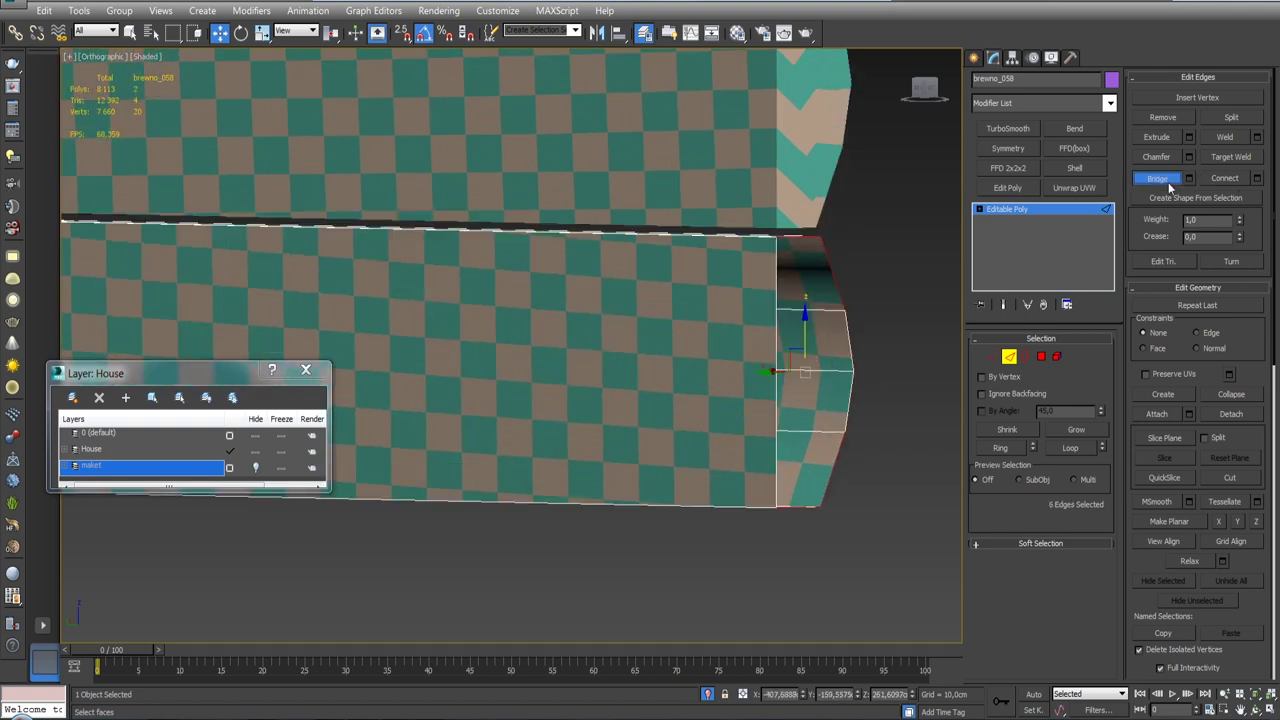
{"action": "left_click", "coordinate": [1157, 178]}
{"action": "middle_click_drag", "start_coordinate": [800, 380], "coordinate": [840, 380], "text": "alt"}
{"action": "key", "text": "3"}
{"action": "left_click", "coordinate": [1231, 118]}
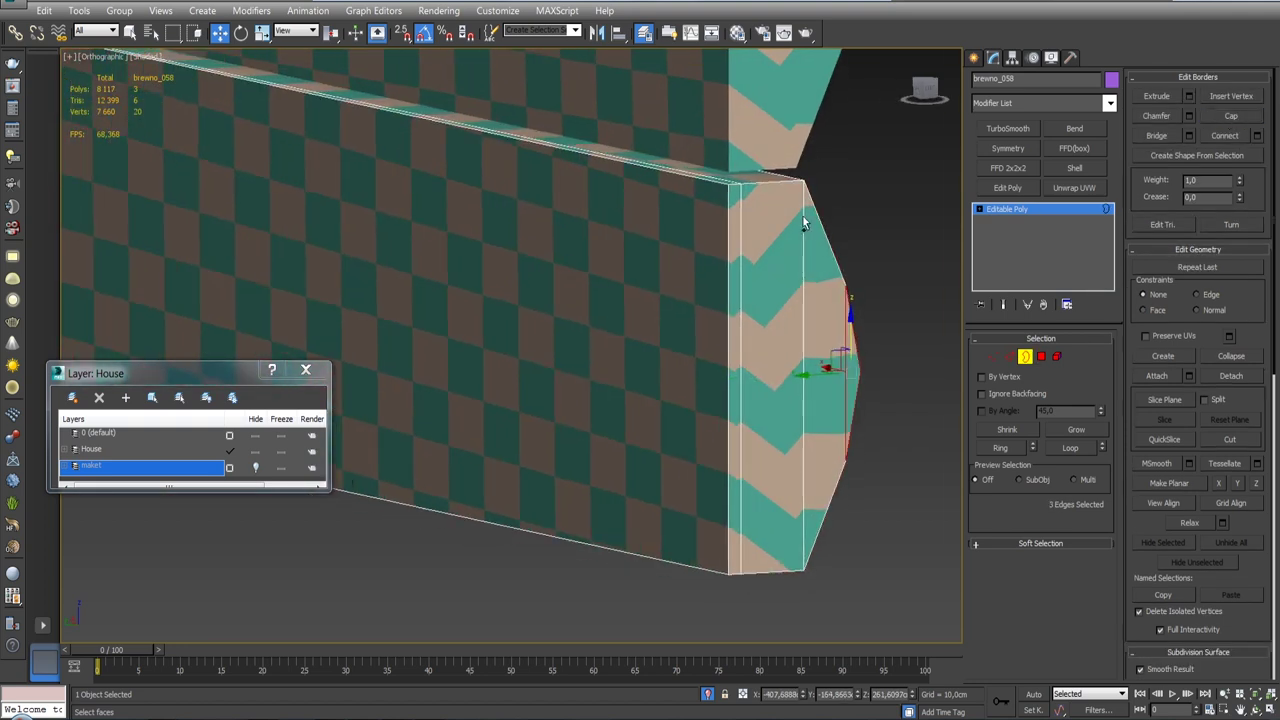
Step: Bridge the remaining gap on brevno_058 and cap its last open border
{"action": "mouse_move", "coordinate": [742, 293]}
{"action": "middle_mouse_down", "text": "alt"}
{"action": "mouse_move", "coordinate": [755, 230]}
{"action": "mouse_move", "coordinate": [652, 357]}
{"action": "middle_mouse_up", "text": "alt"}
{"action": "scroll", "coordinate": [754, 230], "scroll_direction": "up", "scroll_amount": 3}
{"action": "key", "text": "2"}
{"action": "left_click", "coordinate": [1157, 178]}
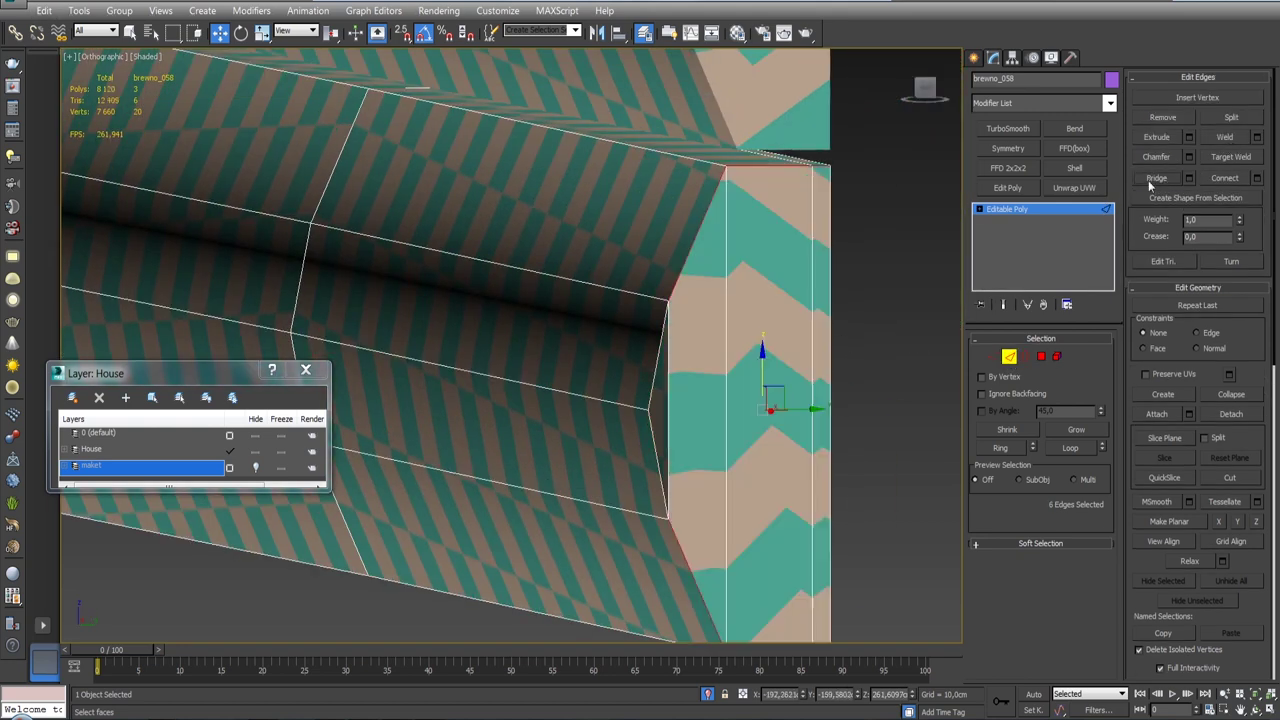
{"action": "middle_click_drag", "start_coordinate": [760, 300], "coordinate": [779, 333], "text": "alt"}
{"action": "key", "text": "3"}
{"action": "left_click", "coordinate": [1225, 117]}
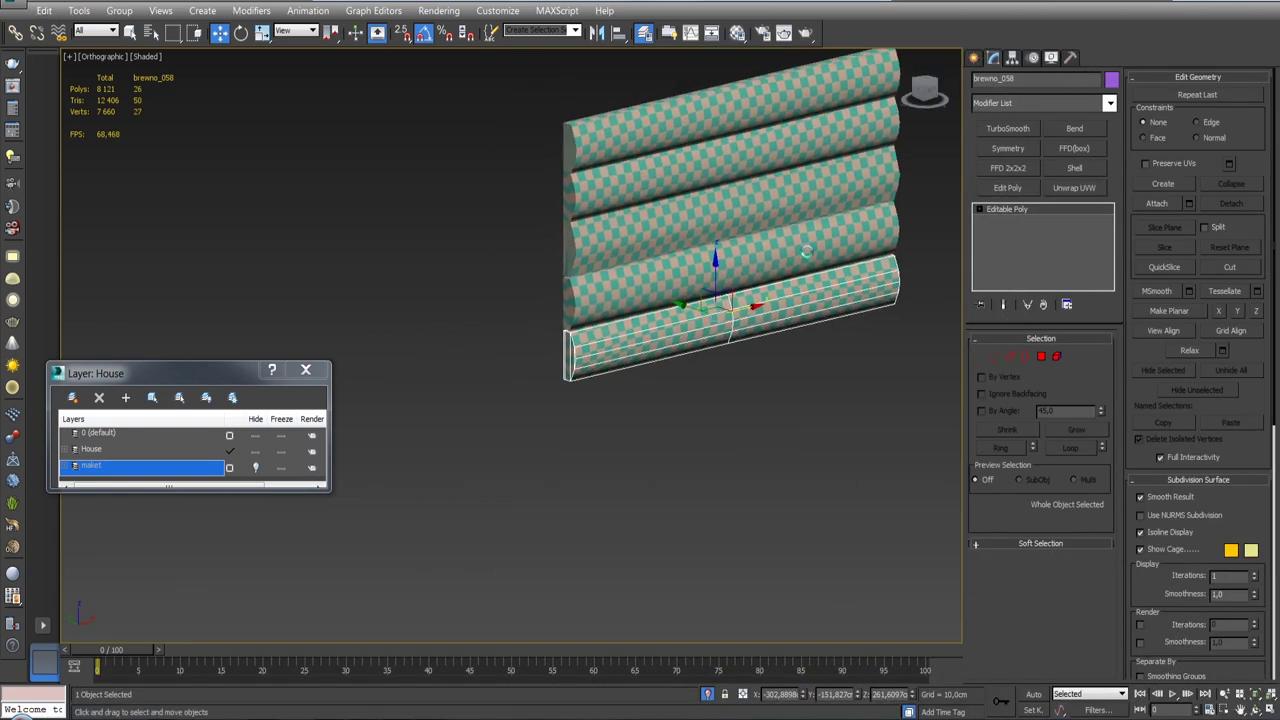
Step: Add an Unwrap UVW modifier to the bottom log and open the enlarged UV editor
{"action": "middle_click_drag", "start_coordinate": [862, 327], "coordinate": [800, 487]}
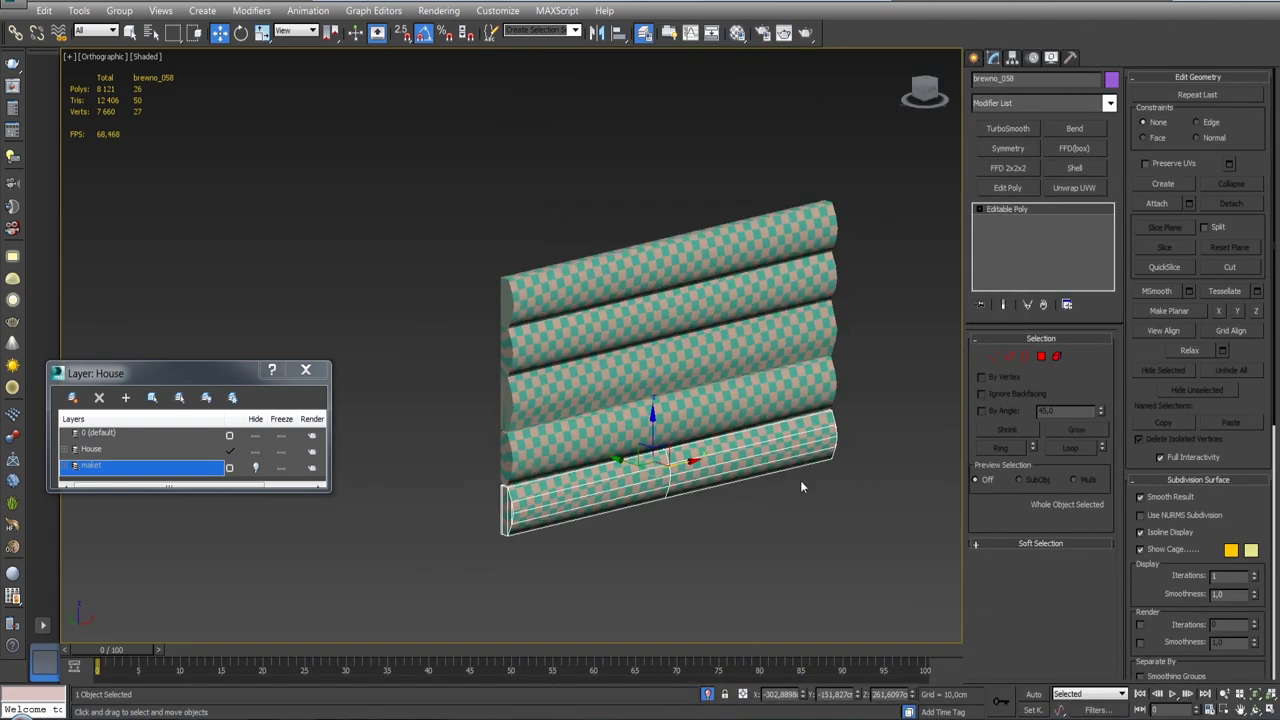
{"action": "left_click", "coordinate": [783, 444]}
{"action": "left_click", "coordinate": [1078, 188]}
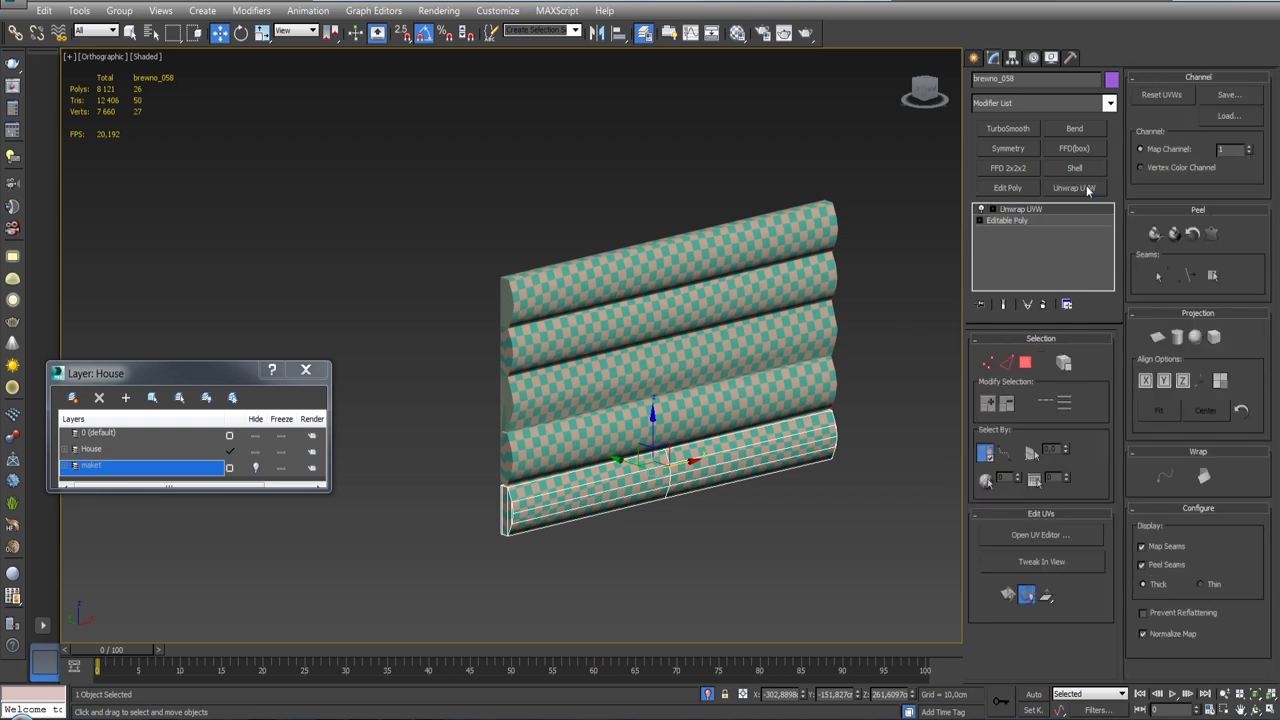
{"action": "left_click", "coordinate": [1045, 535]}
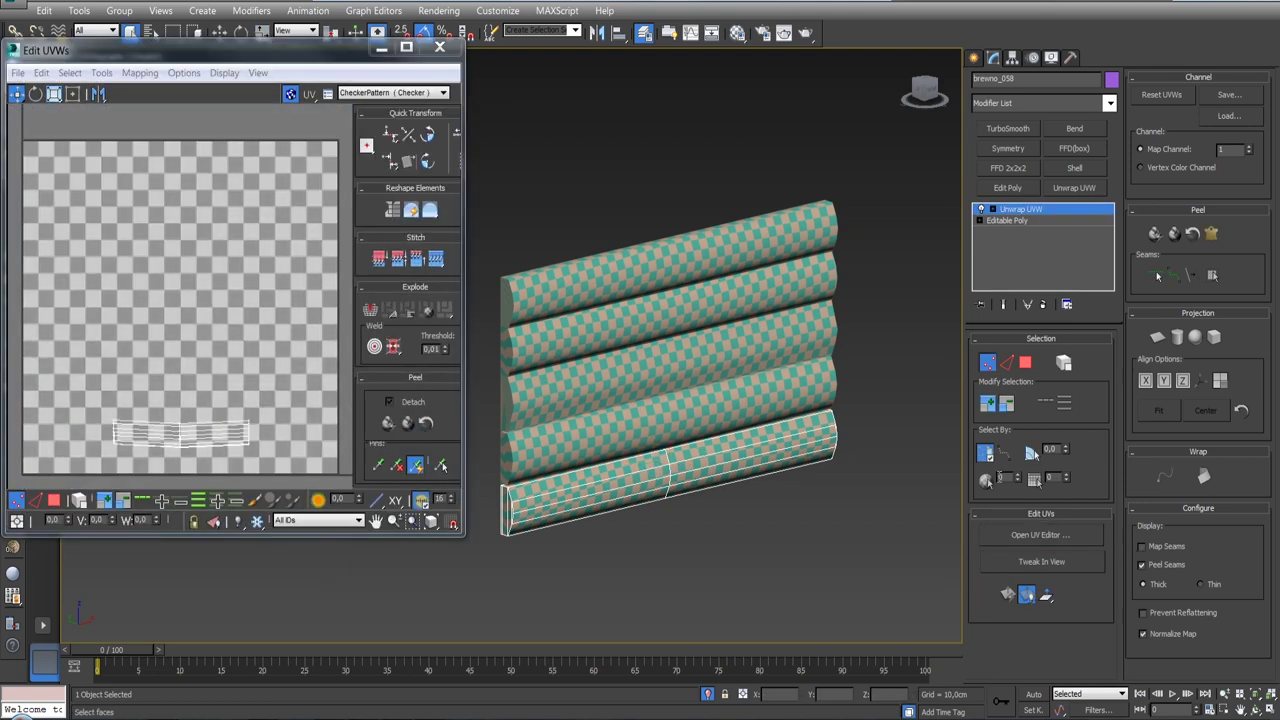
{"action": "left_click_drag", "start_coordinate": [463, 537], "coordinate": [568, 652]}
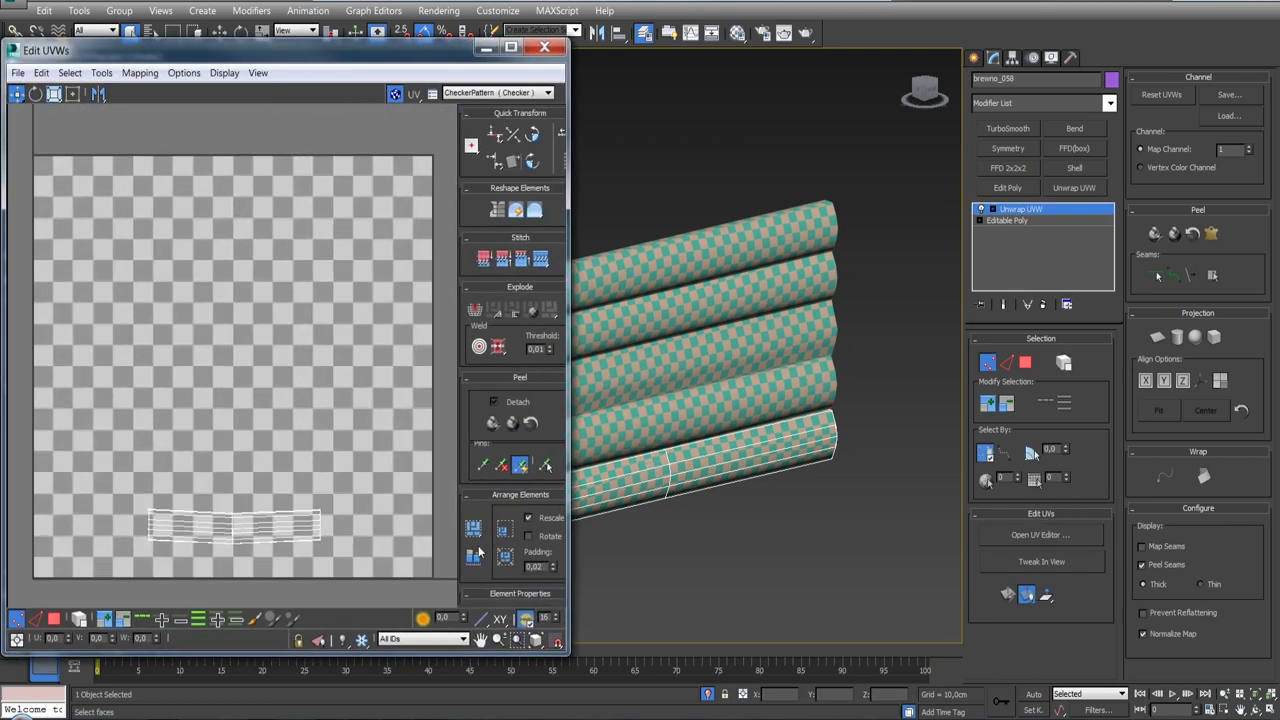
{"action": "scroll", "coordinate": [304, 432], "scroll_direction": "up", "scroll_amount": 2}
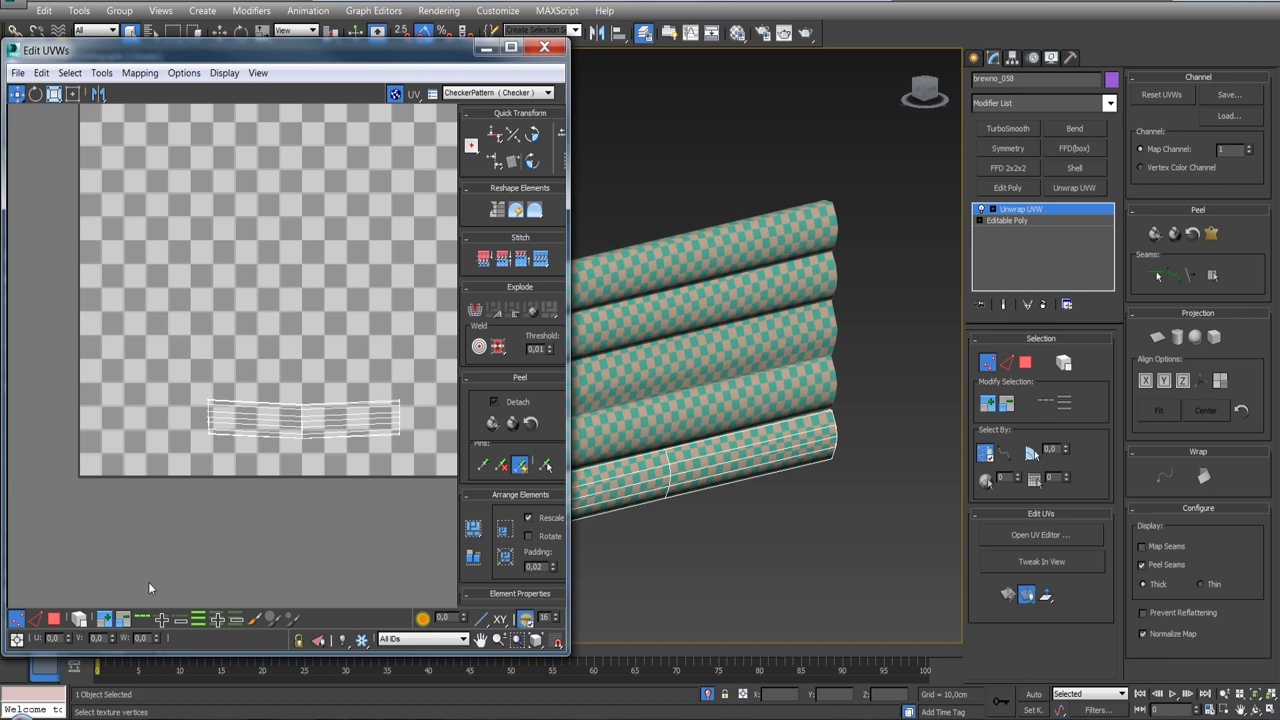
Step: Switch to Face selection, inspect the log, then delete the Unwrap UVW modifier
{"action": "left_click", "coordinate": [58, 619]}
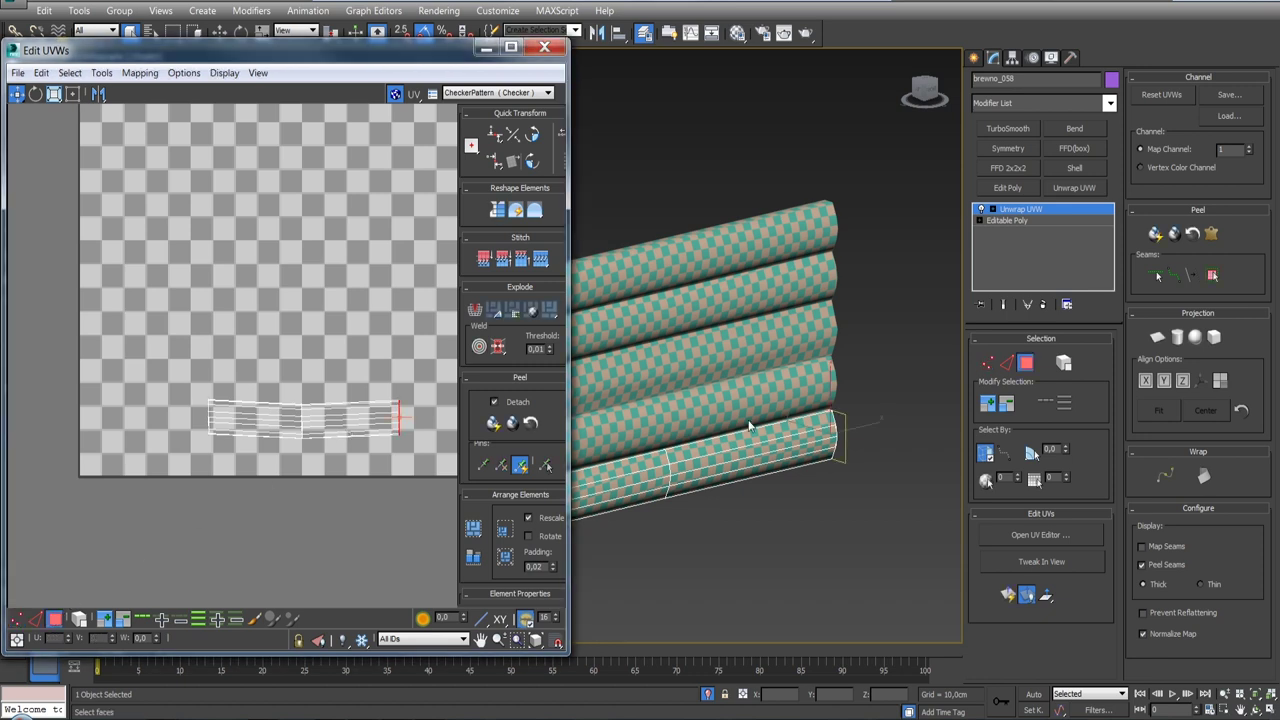
{"action": "scroll", "coordinate": [719, 466], "scroll_direction": "up", "scroll_amount": 5}
{"action": "mouse_move", "coordinate": [880, 470]}
{"action": "middle_mouse_down"}
{"action": "mouse_move", "coordinate": [719, 466]}
{"action": "mouse_move", "coordinate": [890, 478]}
{"action": "mouse_move", "coordinate": [857, 441]}
{"action": "middle_mouse_up"}
{"action": "left_click", "coordinate": [1007, 364]}
{"action": "mouse_move", "coordinate": [868, 540]}
{"action": "middle_mouse_down", "text": "alt"}
{"action": "mouse_move", "coordinate": [760, 380]}
{"action": "mouse_move", "coordinate": [883, 489]}
{"action": "middle_mouse_up", "text": "alt"}
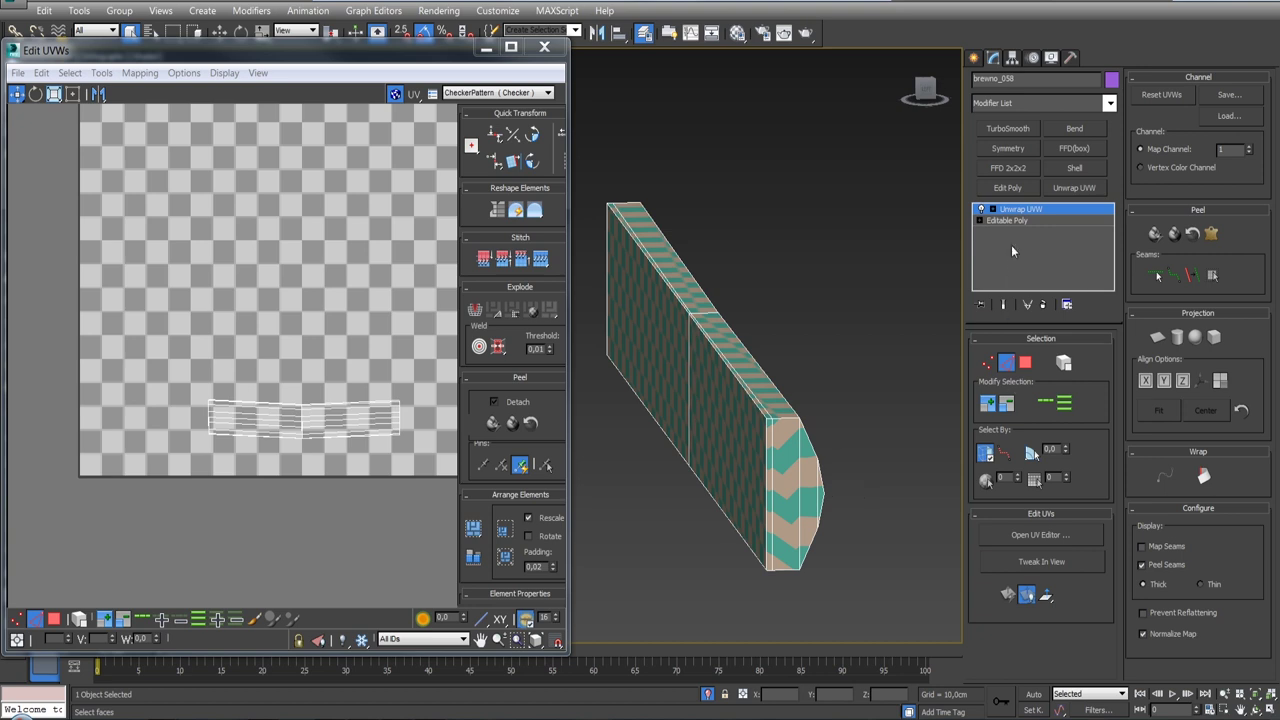
{"action": "left_click", "coordinate": [1041, 305]}
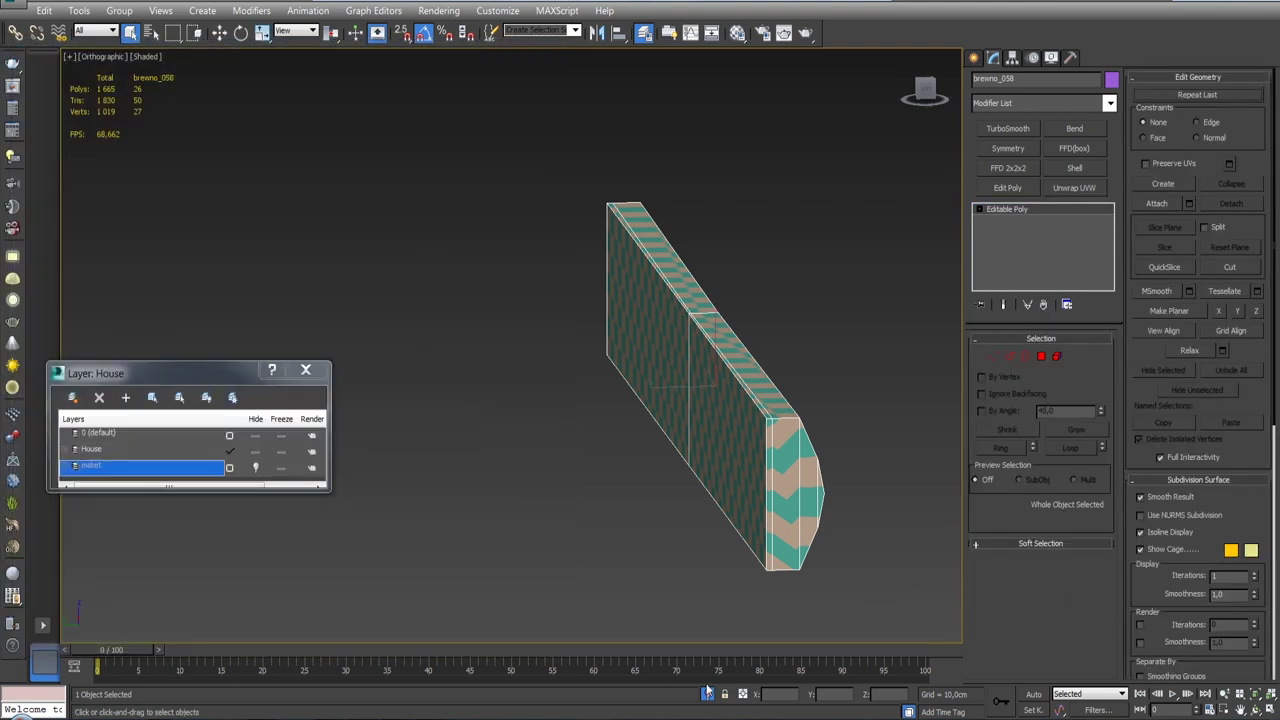
Step: Isolate the next five stacked logs and orbit to view them edge-on
{"action": "left_click", "coordinate": [707, 692]}
{"action": "left_click", "coordinate": [529, 419], "text": "ctrl"}
{"action": "left_click", "coordinate": [504, 377], "text": "ctrl"}
{"action": "left_click", "coordinate": [482, 309], "text": "ctrl"}
{"action": "left_click", "coordinate": [472, 268], "text": "ctrl"}
{"action": "left_click", "coordinate": [707, 692]}
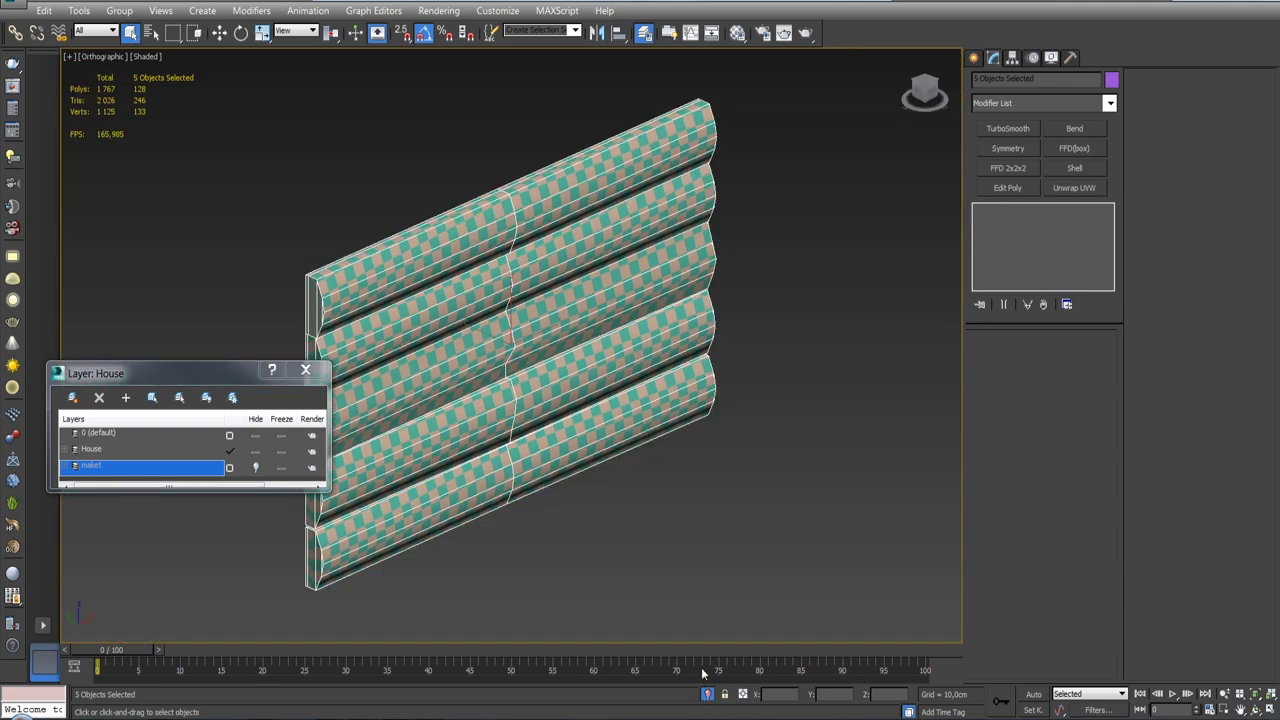
{"action": "middle_click_drag", "start_coordinate": [831, 510], "coordinate": [640, 352], "text": "alt"}
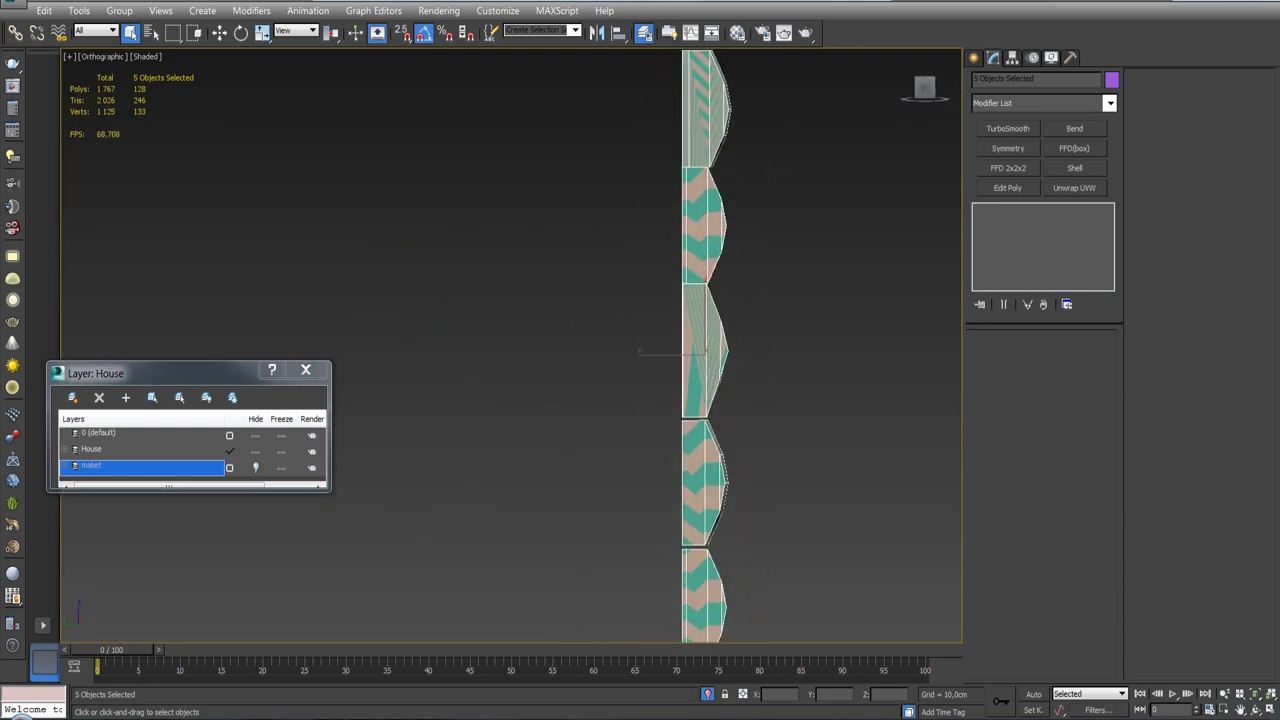
{"action": "scroll", "coordinate": [722, 310], "scroll_direction": "up", "scroll_amount": 2}
{"action": "scroll", "coordinate": [722, 310], "scroll_direction": "up", "scroll_amount": 2}
{"action": "mouse_move", "coordinate": [680, 340]}
{"action": "middle_mouse_down", "text": "alt"}
{"action": "mouse_move", "coordinate": [731, 340]}
{"action": "mouse_move", "coordinate": [728, 318]}
{"action": "middle_mouse_up", "text": "alt"}
Step: Remove the extra end edge loop from log brevno_054
{"action": "left_click", "coordinate": [728, 316]}
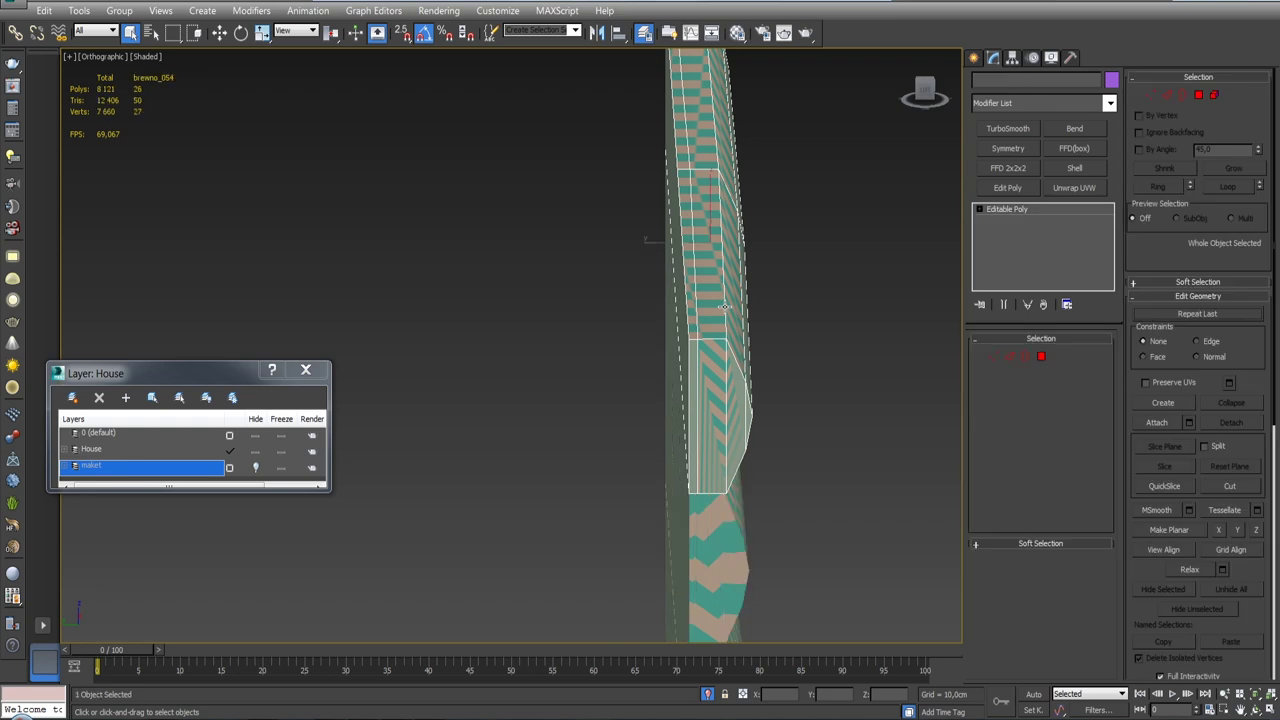
{"action": "left_click", "coordinate": [1007, 358]}
{"action": "double_click", "coordinate": [695, 313]}
{"action": "left_click", "coordinate": [1156, 120]}
{"action": "mouse_move", "coordinate": [770, 280]}
{"action": "middle_mouse_down", "text": "alt"}
{"action": "mouse_move", "coordinate": [867, 264]}
{"action": "mouse_move", "coordinate": [792, 296]}
{"action": "middle_mouse_up", "text": "alt"}
{"action": "left_click", "coordinate": [806, 260]}
{"action": "left_click", "coordinate": [1010, 357]}
Step: Check the edges of log brevno_055 for stray end loops
{"action": "left_click", "coordinate": [845, 300]}
{"action": "left_click", "coordinate": [1008, 357]}
{"action": "scroll", "coordinate": [791, 311], "scroll_direction": "up", "scroll_amount": 2}
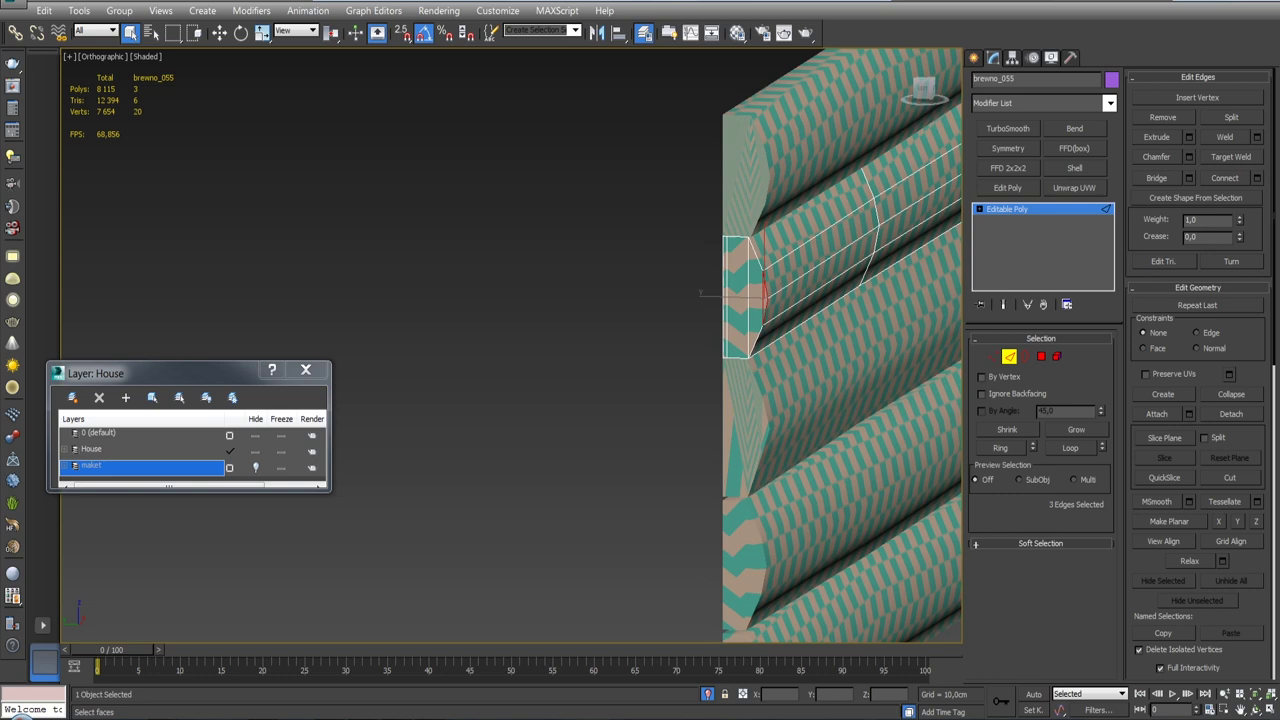
{"action": "scroll", "coordinate": [791, 311], "scroll_direction": "up", "scroll_amount": 2}
{"action": "middle_click_drag", "start_coordinate": [820, 360], "coordinate": [810, 276]}
{"action": "left_click", "coordinate": [1006, 357]}
Step: Remove the stray end edge from log brevno_056
{"action": "left_click", "coordinate": [865, 336]}
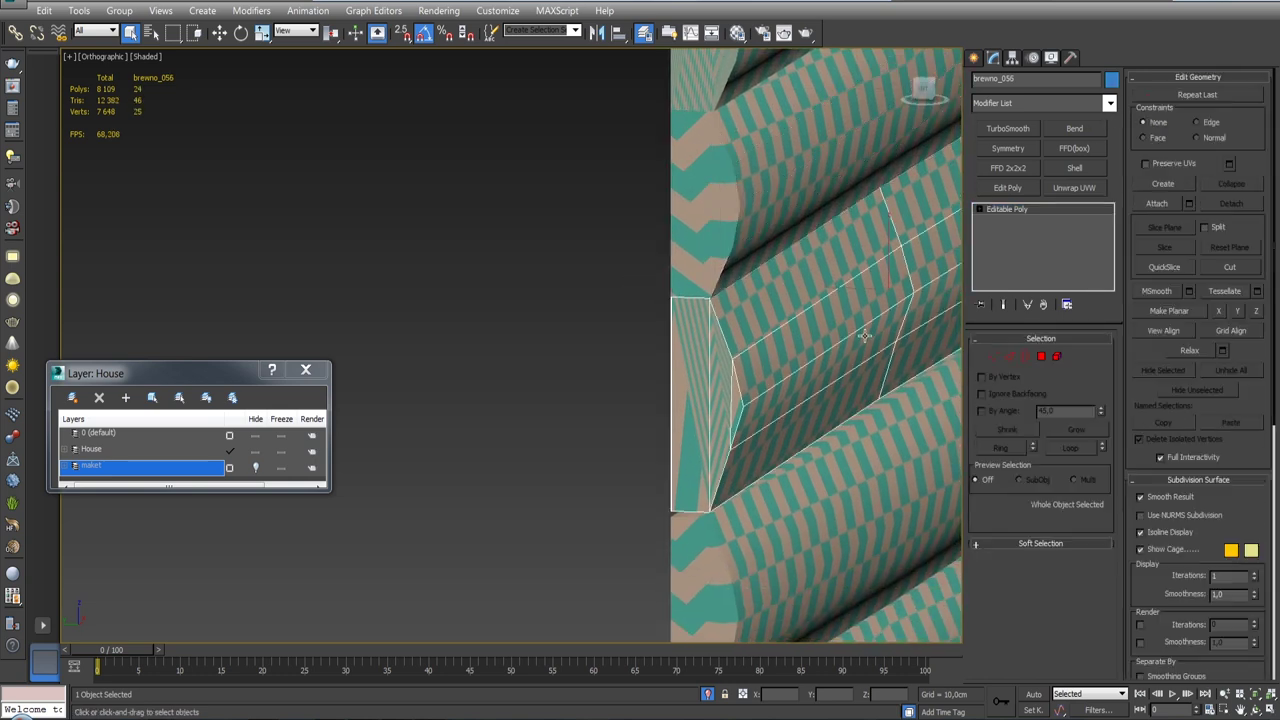
{"action": "left_click", "coordinate": [1010, 358]}
{"action": "scroll", "coordinate": [700, 379], "scroll_direction": "up", "scroll_amount": 3}
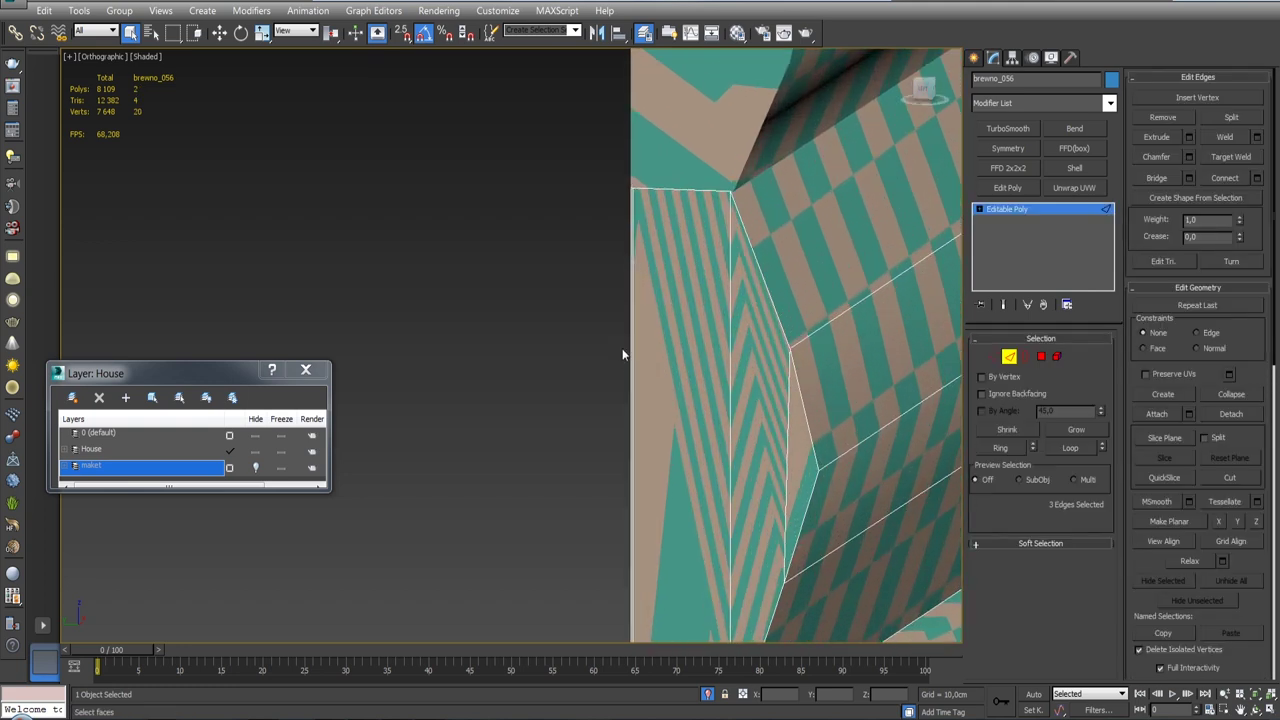
{"action": "left_click", "coordinate": [632, 359], "text": "ctrl"}
{"action": "left_click", "coordinate": [1162, 117]}
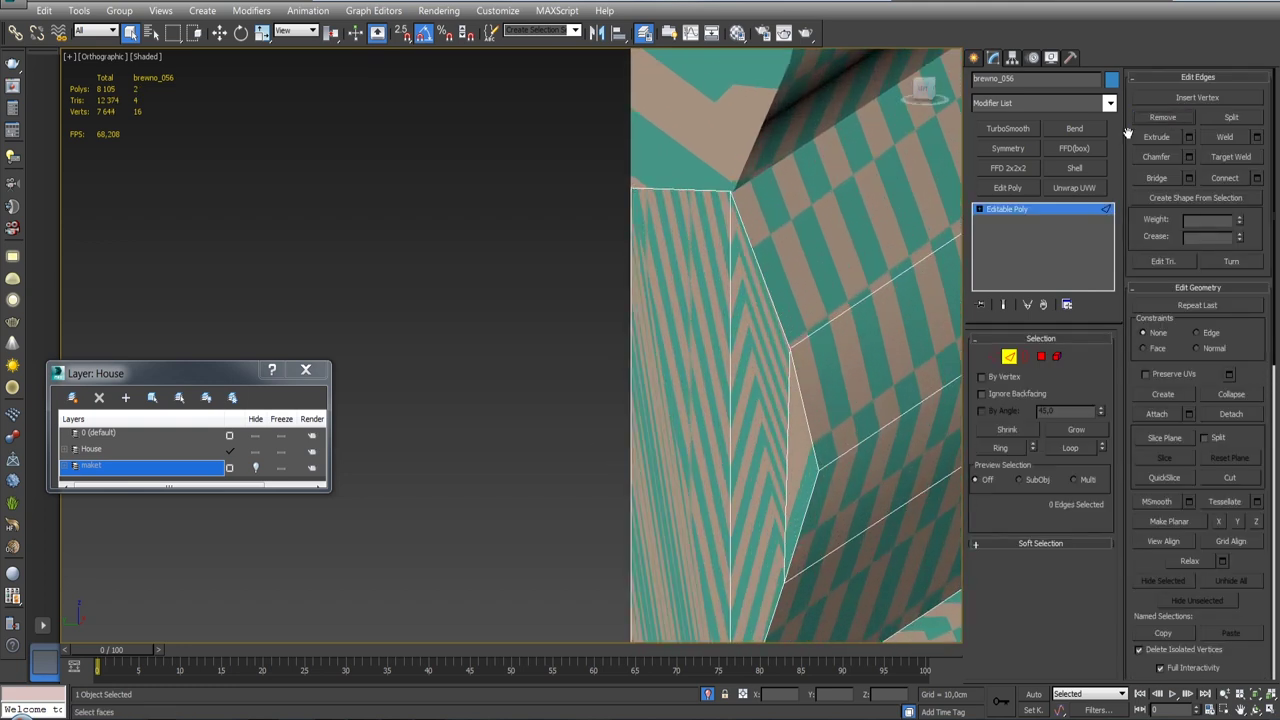
{"action": "scroll", "coordinate": [794, 322], "scroll_direction": "down", "scroll_amount": 3}
Step: Remove the vertical edge near the end of log brevno_057
{"action": "left_click", "coordinate": [1010, 357]}
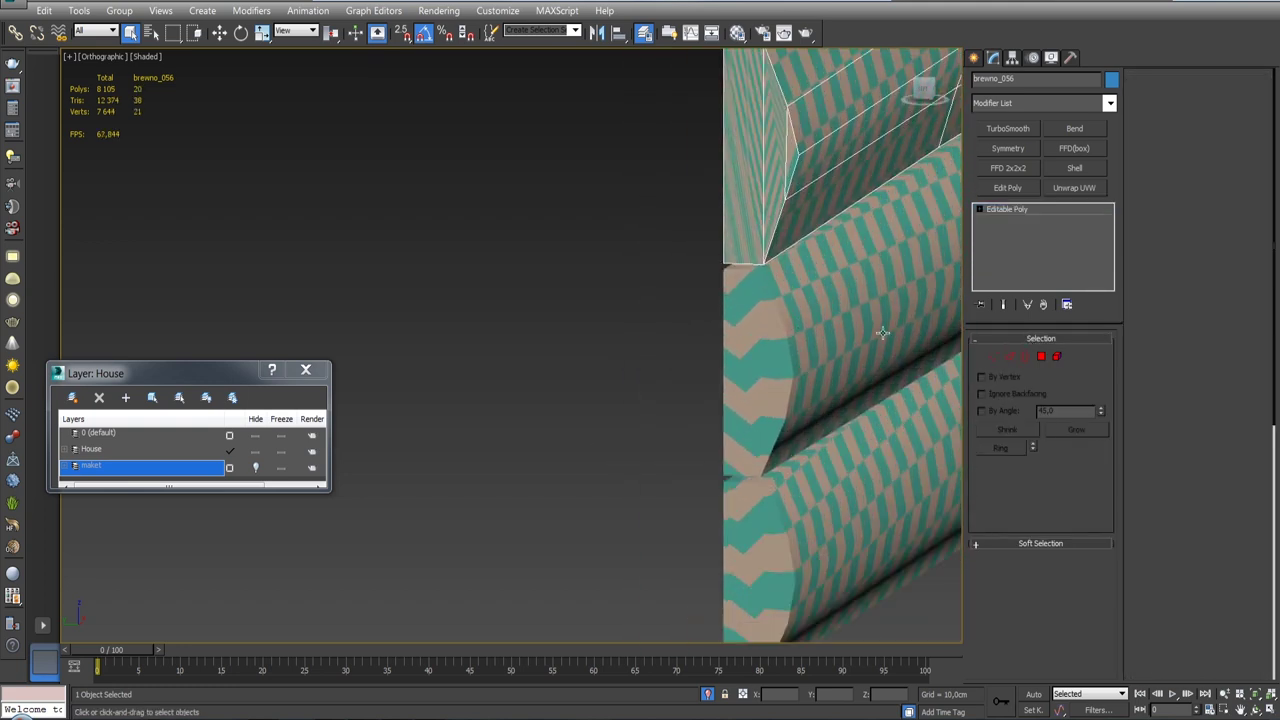
{"action": "left_click", "coordinate": [1005, 358]}
{"action": "scroll", "coordinate": [720, 395], "scroll_direction": "up", "scroll_amount": 5}
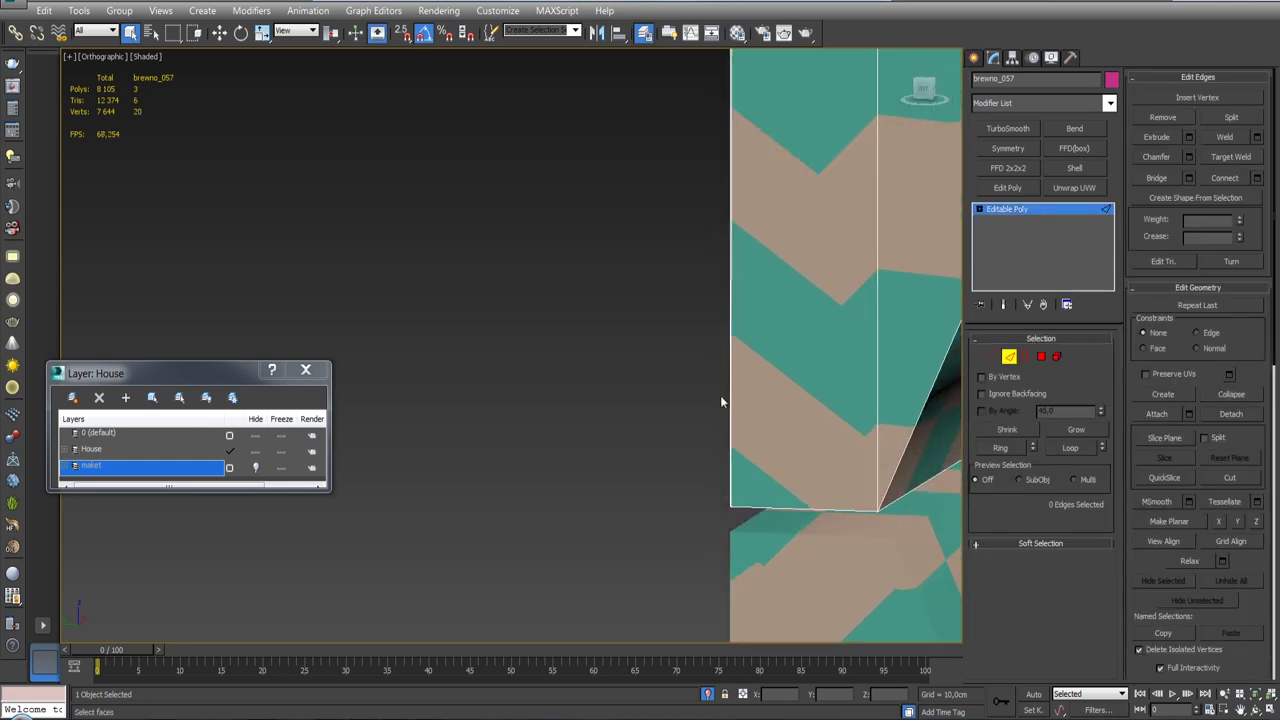
{"action": "scroll", "coordinate": [735, 397], "scroll_direction": "up", "scroll_amount": 3}
{"action": "left_click", "coordinate": [731, 389]}
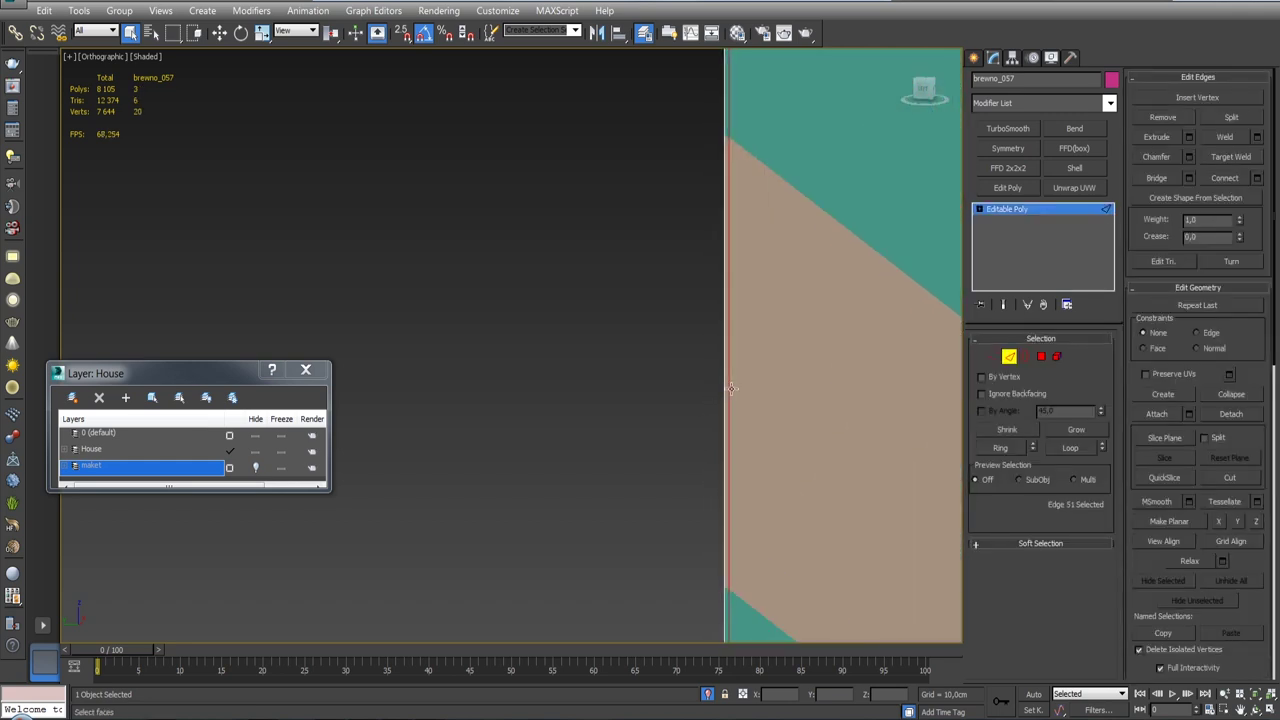
{"action": "left_click", "coordinate": [1160, 118]}
{"action": "scroll", "coordinate": [895, 250], "scroll_direction": "down", "scroll_amount": 3}
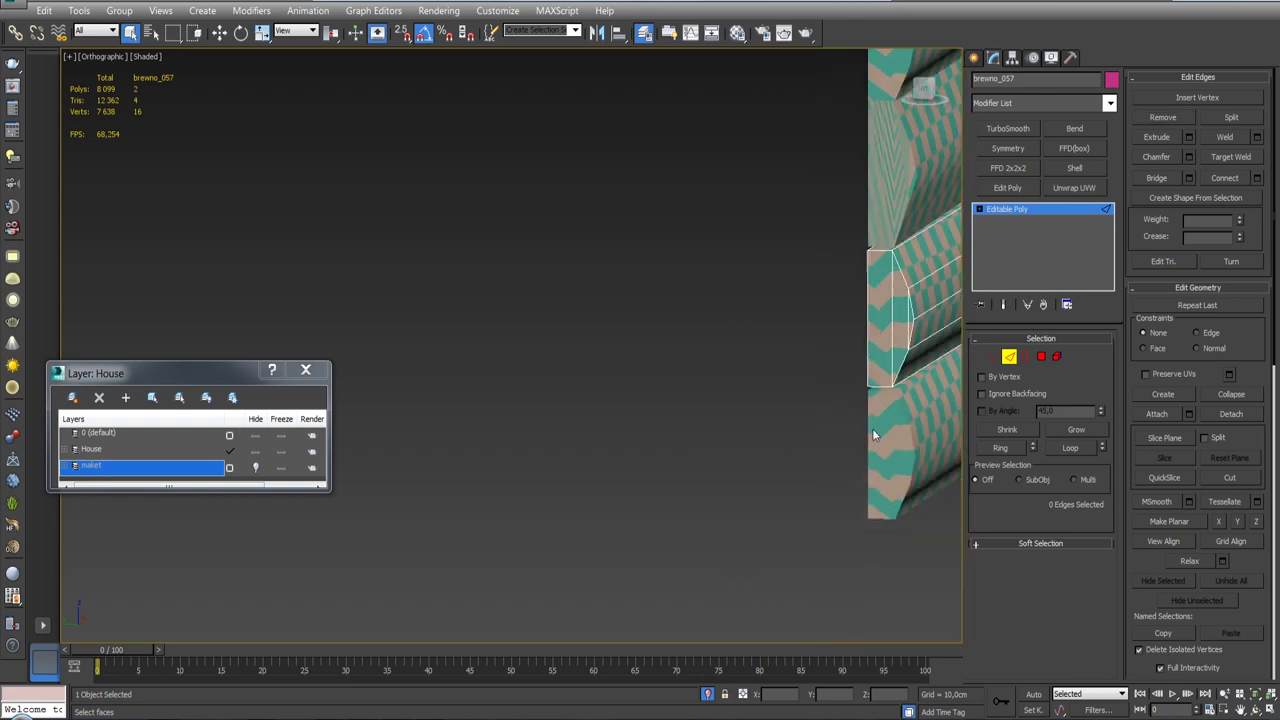
{"action": "scroll", "coordinate": [895, 250], "scroll_direction": "down", "scroll_amount": 3}
Step: Remove the vertical end edge from the bottom log brevno_058
{"action": "left_click", "coordinate": [1009, 358]}
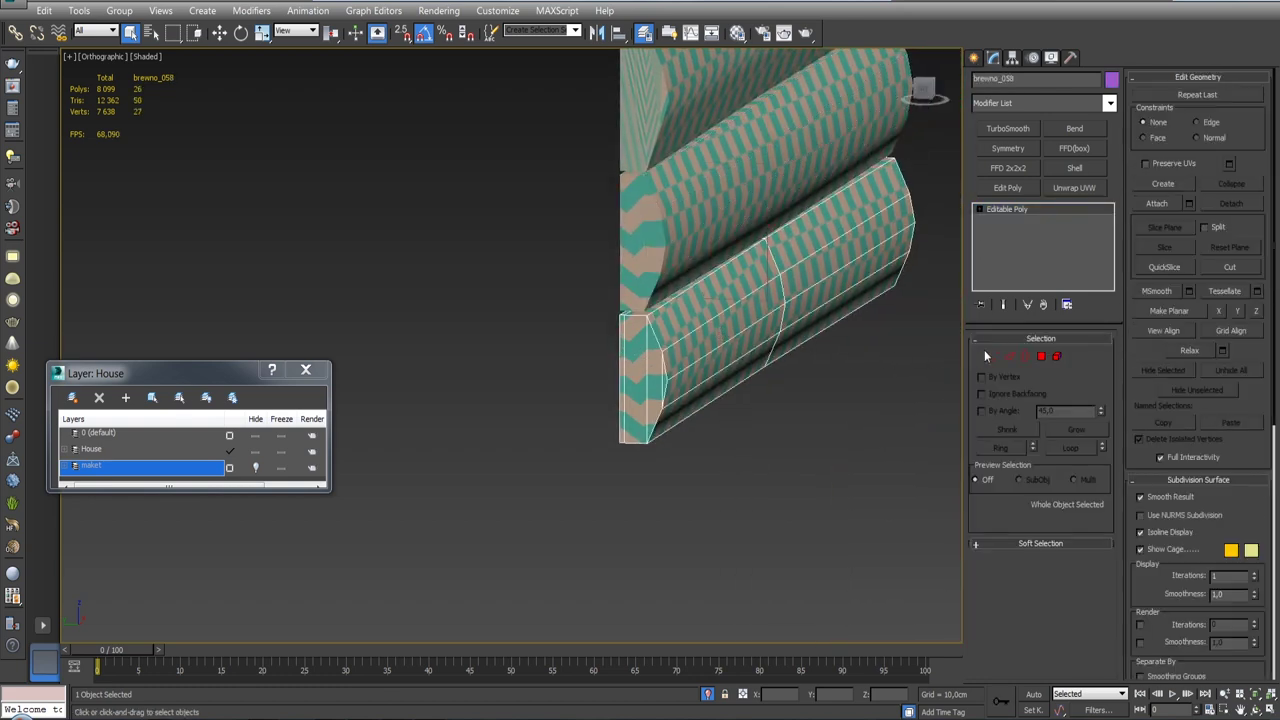
{"action": "left_click", "coordinate": [1009, 356]}
{"action": "scroll", "coordinate": [708, 372], "scroll_direction": "up", "scroll_amount": 2}
{"action": "scroll", "coordinate": [708, 372], "scroll_direction": "up", "scroll_amount": 4}
{"action": "left_click", "coordinate": [799, 367], "text": "ctrl"}
{"action": "left_click", "coordinate": [1163, 117]}
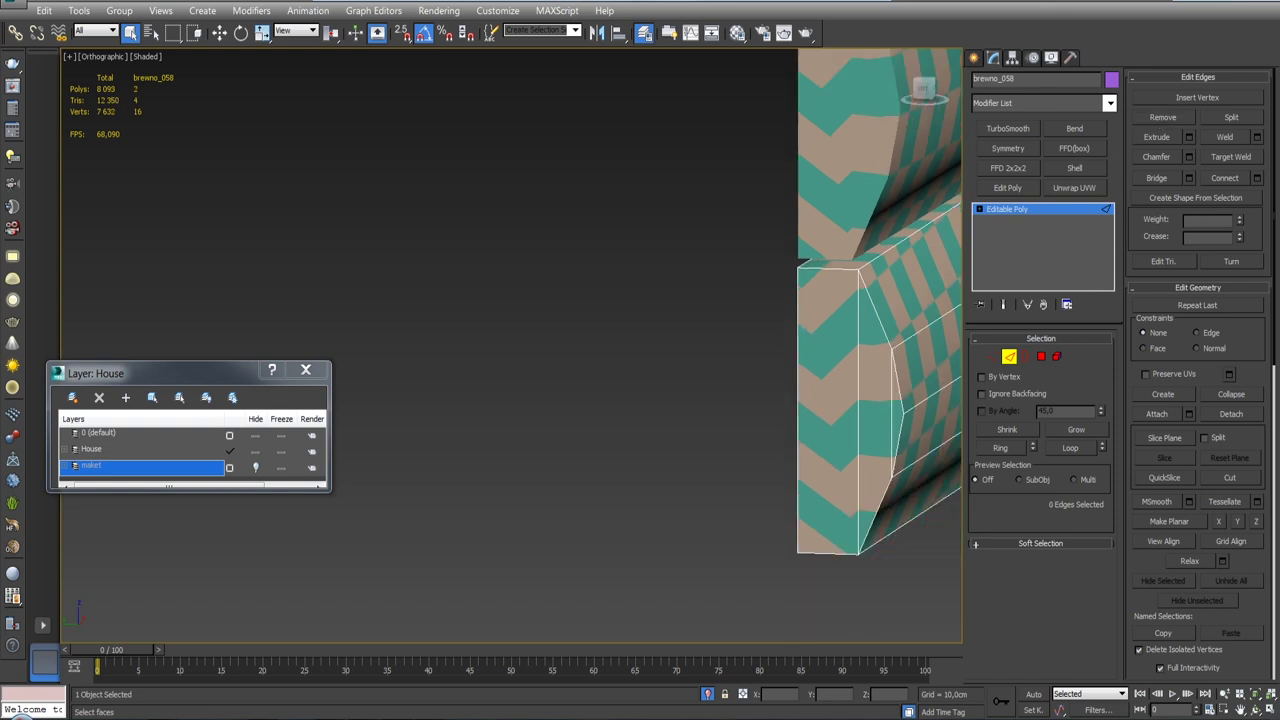
{"action": "scroll", "coordinate": [721, 328], "scroll_direction": "down", "scroll_amount": 6}
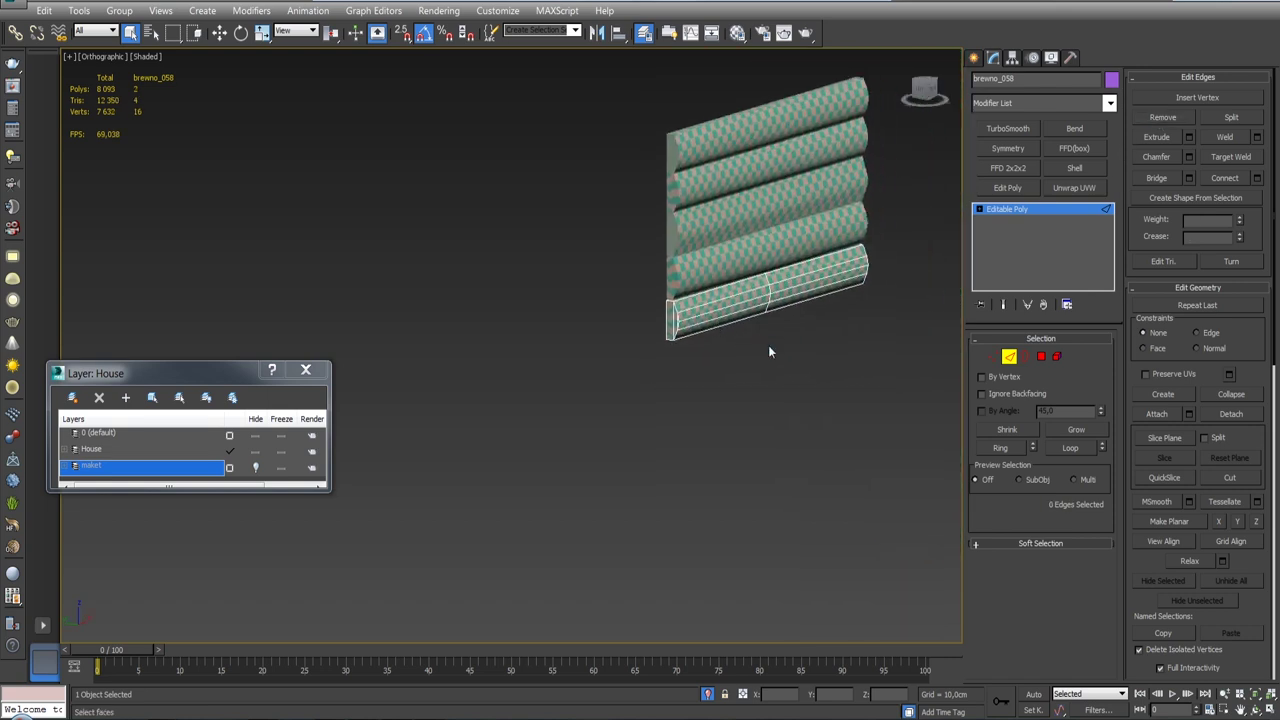
Step: Add an Unwrap UVW modifier to brevno_058 and open an enlarged UV editor
{"action": "key", "text": "2"}
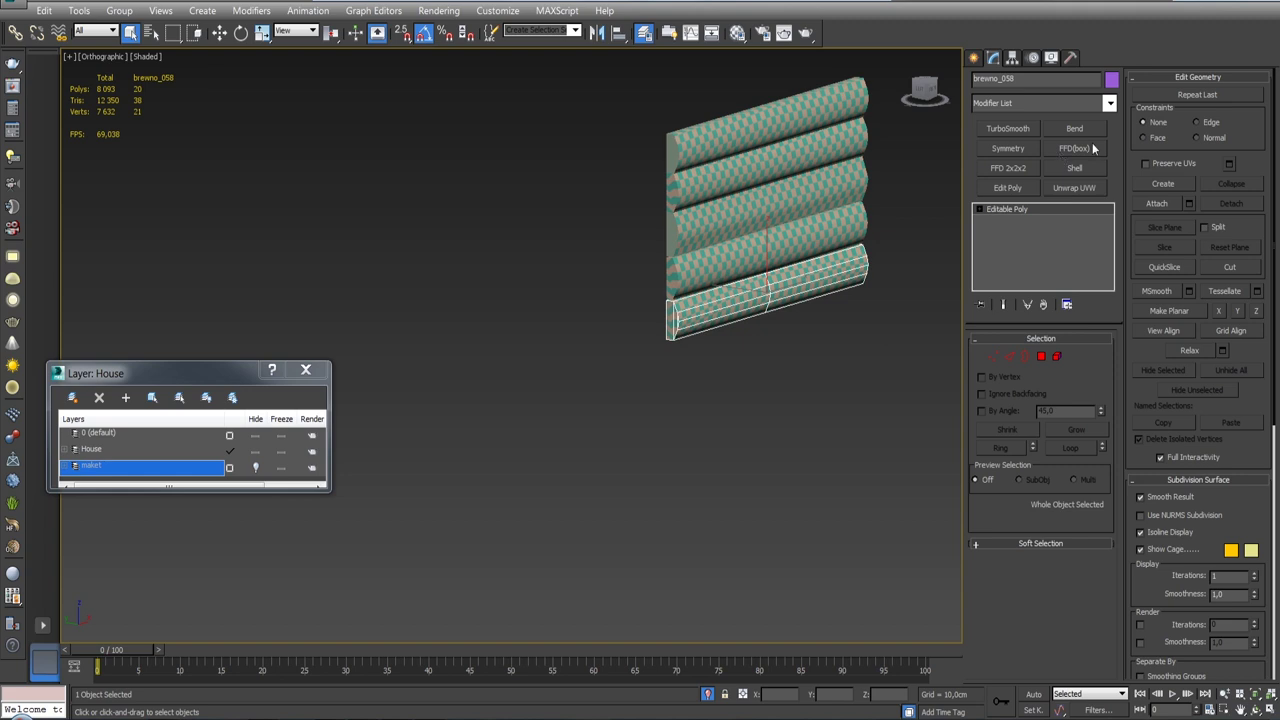
{"action": "left_click", "coordinate": [1074, 188]}
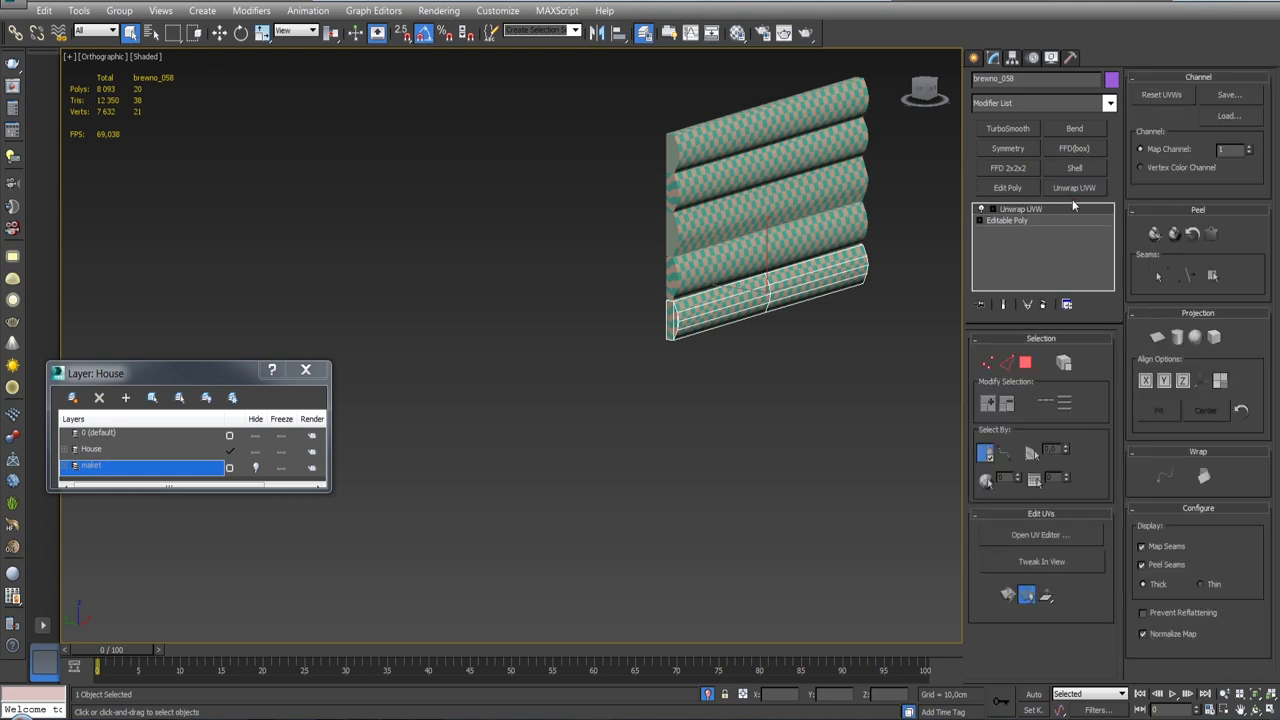
{"action": "left_click", "coordinate": [1040, 535]}
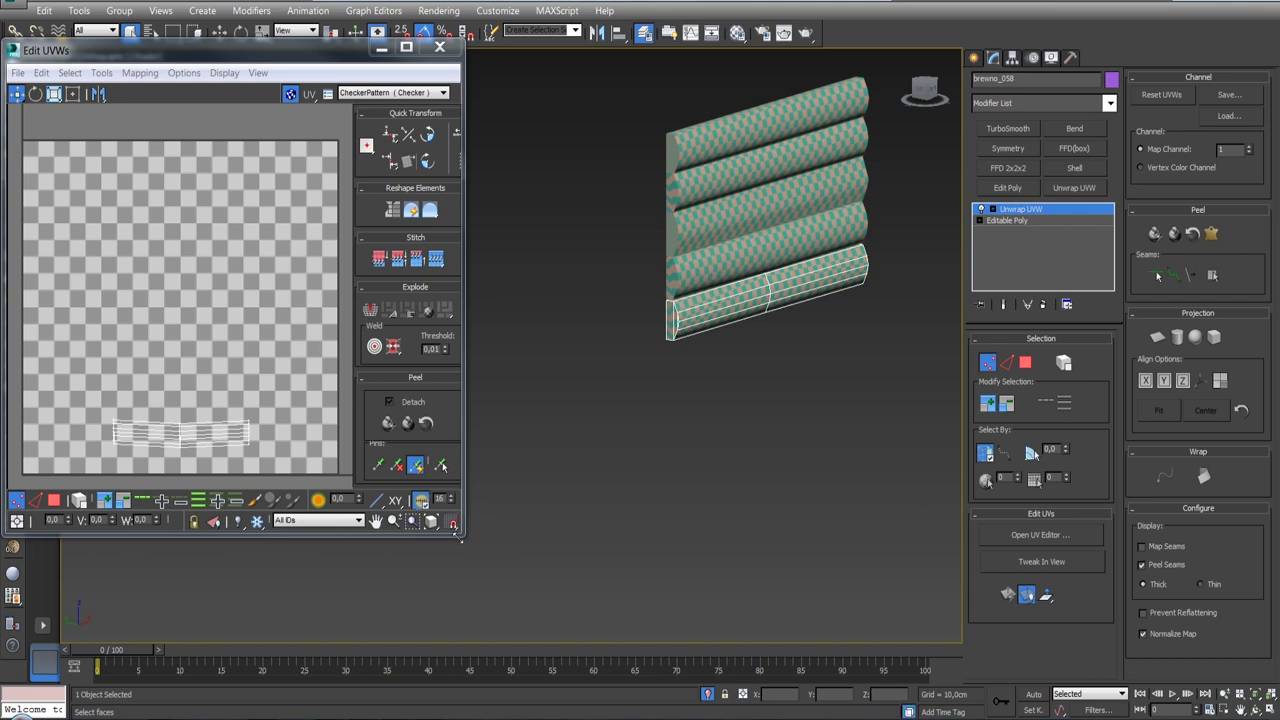
{"action": "left_click_drag", "start_coordinate": [460, 538], "coordinate": [502, 603]}
Step: Select the full-length edge loop along the top of the log as a seam
{"action": "mouse_move", "coordinate": [591, 507]}
{"action": "middle_mouse_down", "text": "alt"}
{"action": "mouse_move", "coordinate": [703, 482]}
{"action": "mouse_move", "coordinate": [741, 457]}
{"action": "mouse_move", "coordinate": [738, 429]}
{"action": "middle_mouse_up", "text": "alt"}
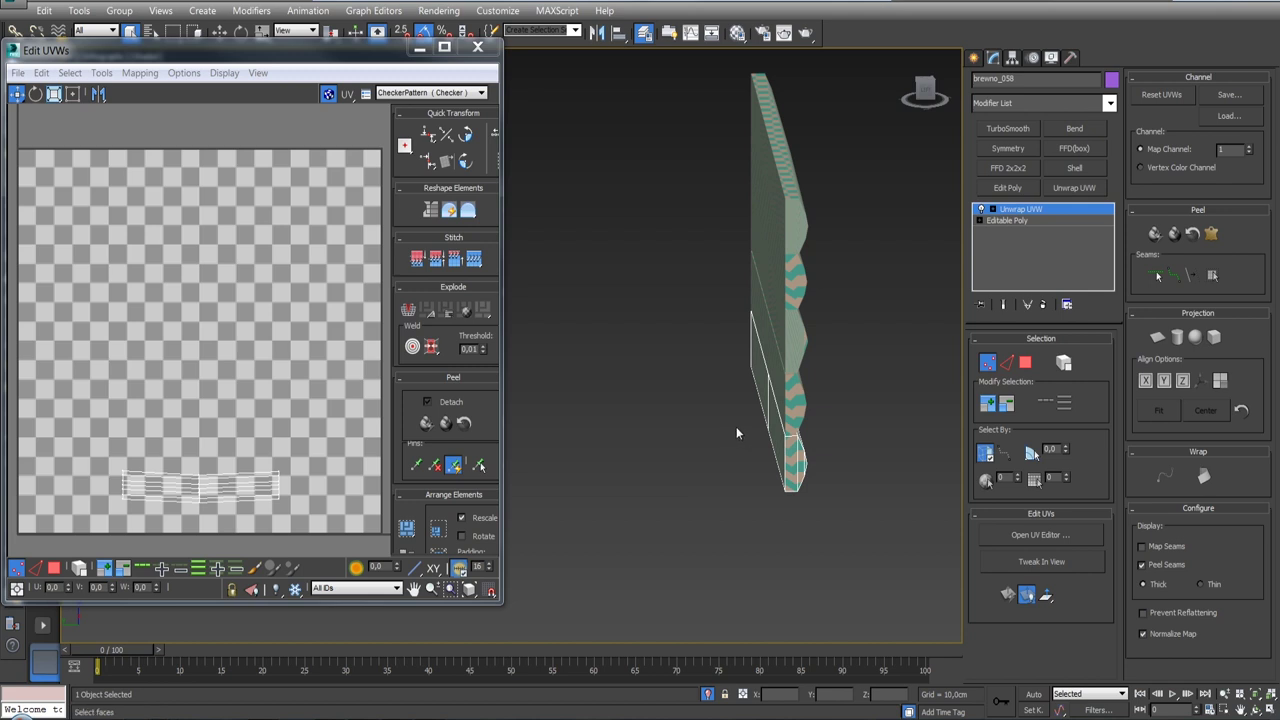
{"action": "mouse_move", "coordinate": [810, 412]}
{"action": "middle_mouse_down", "text": "alt"}
{"action": "mouse_move", "coordinate": [733, 407]}
{"action": "mouse_move", "coordinate": [868, 418]}
{"action": "mouse_move", "coordinate": [860, 396]}
{"action": "middle_mouse_up", "text": "alt"}
{"action": "scroll", "coordinate": [868, 411], "scroll_direction": "up", "scroll_amount": 2}
{"action": "scroll", "coordinate": [860, 396], "scroll_direction": "up", "scroll_amount": 2}
{"action": "scroll", "coordinate": [884, 410], "scroll_direction": "up", "scroll_amount": 1}
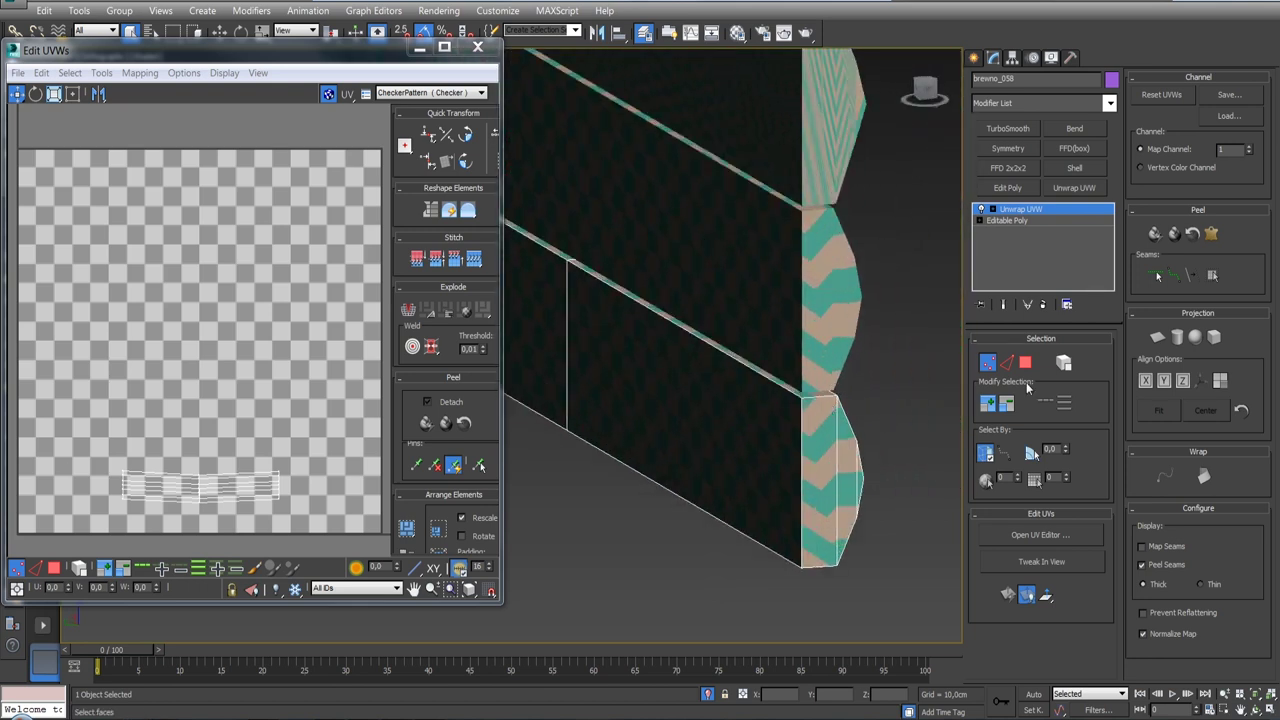
{"action": "left_click", "coordinate": [1006, 362]}
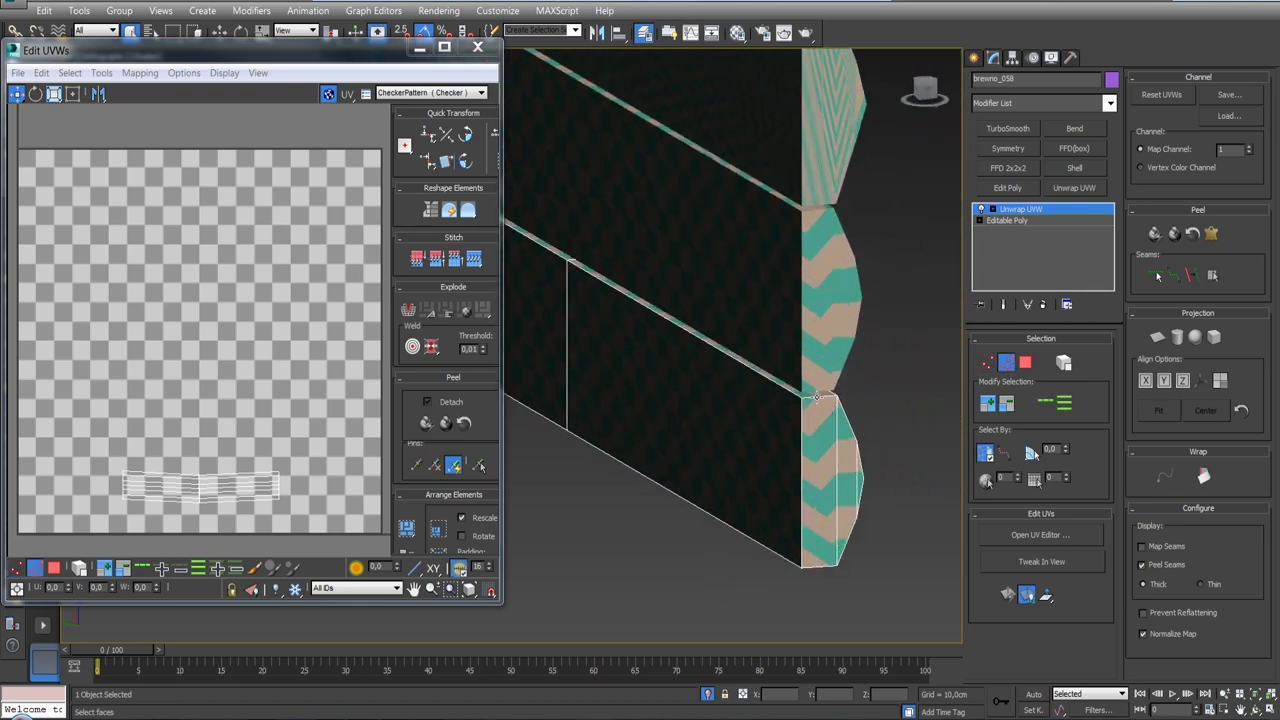
{"action": "left_click", "coordinate": [780, 386]}
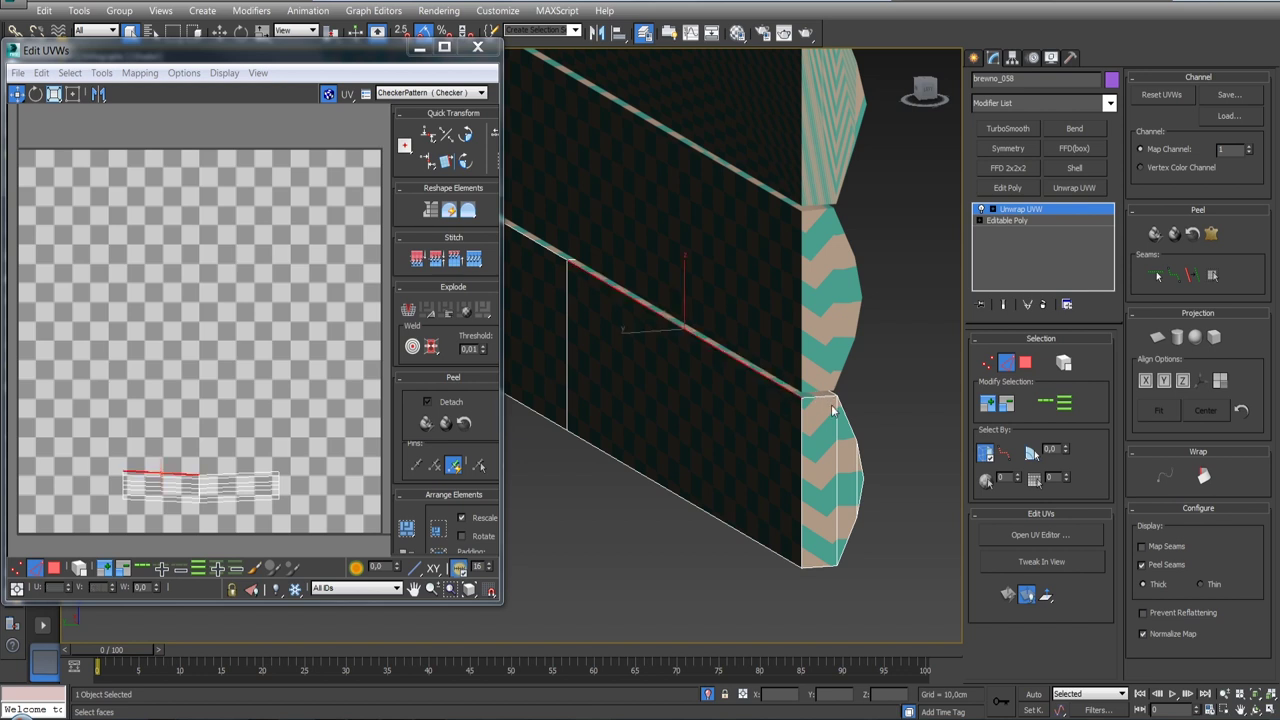
{"action": "left_click", "coordinate": [1047, 408]}
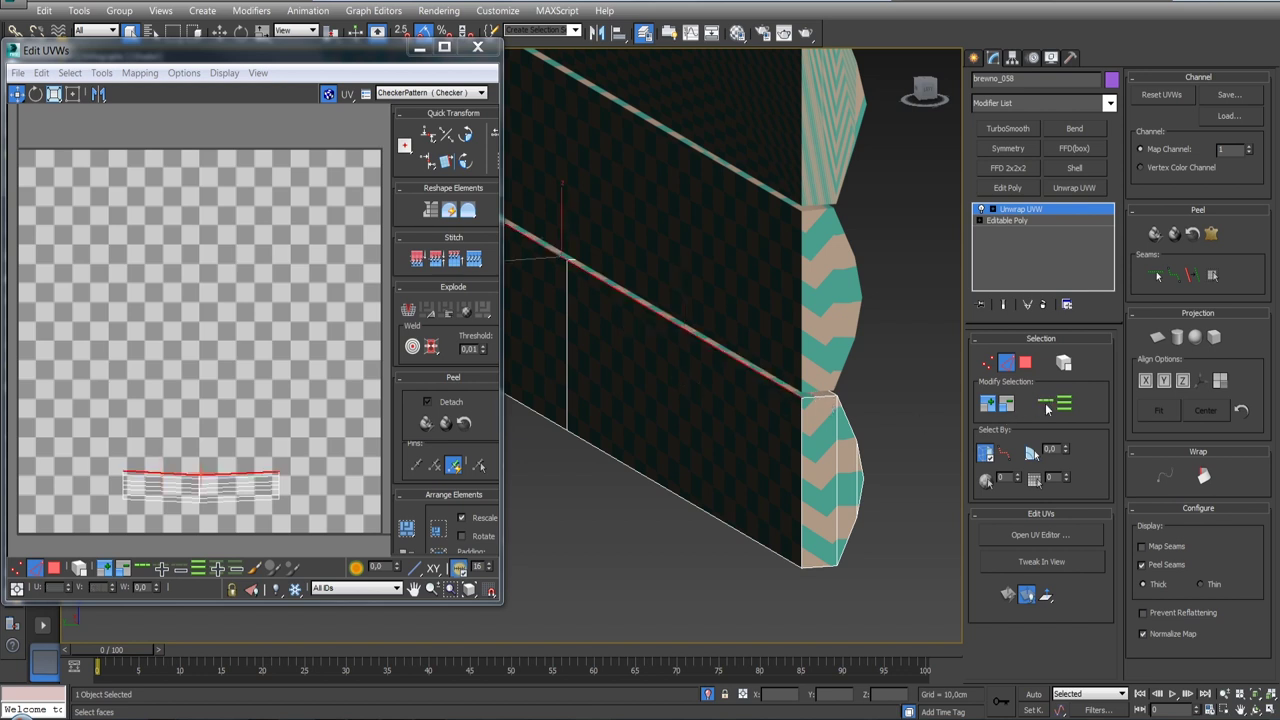
{"action": "middle_click_drag", "start_coordinate": [838, 410], "coordinate": [895, 430]}
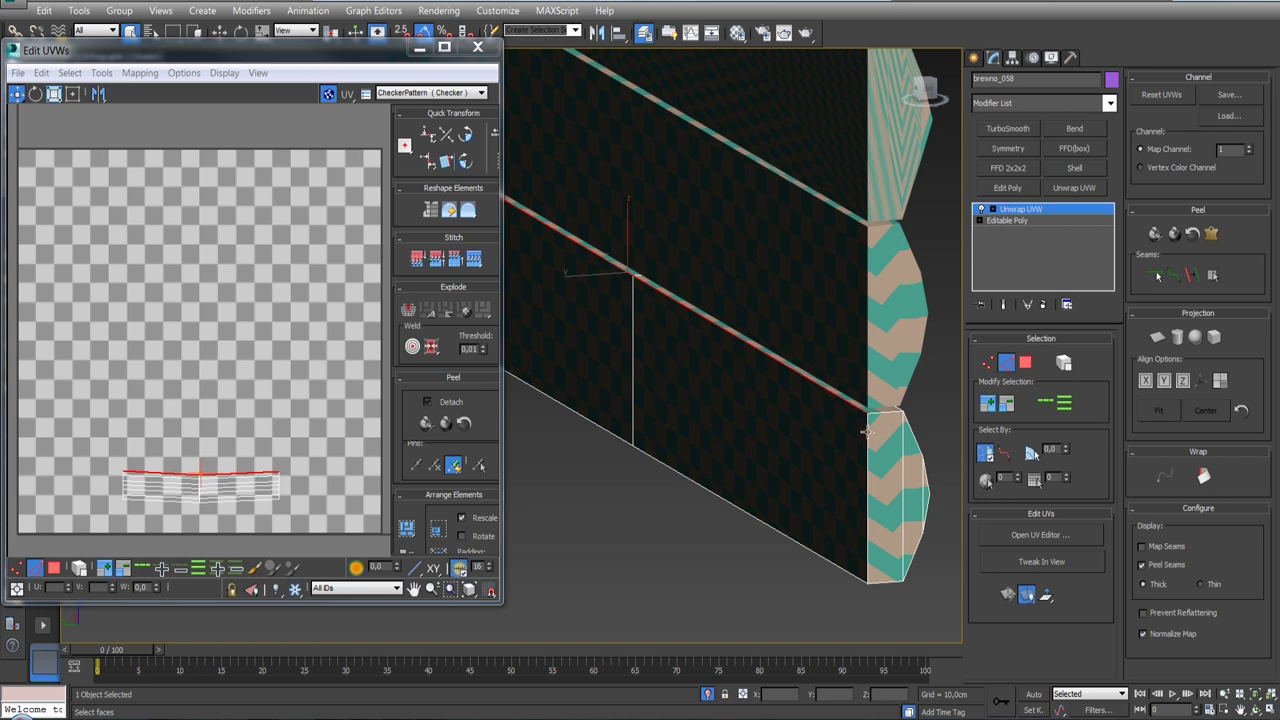
Step: Select the corner and side edges around the bottom log's end and convert them to seams
{"action": "left_click", "coordinate": [855, 480]}
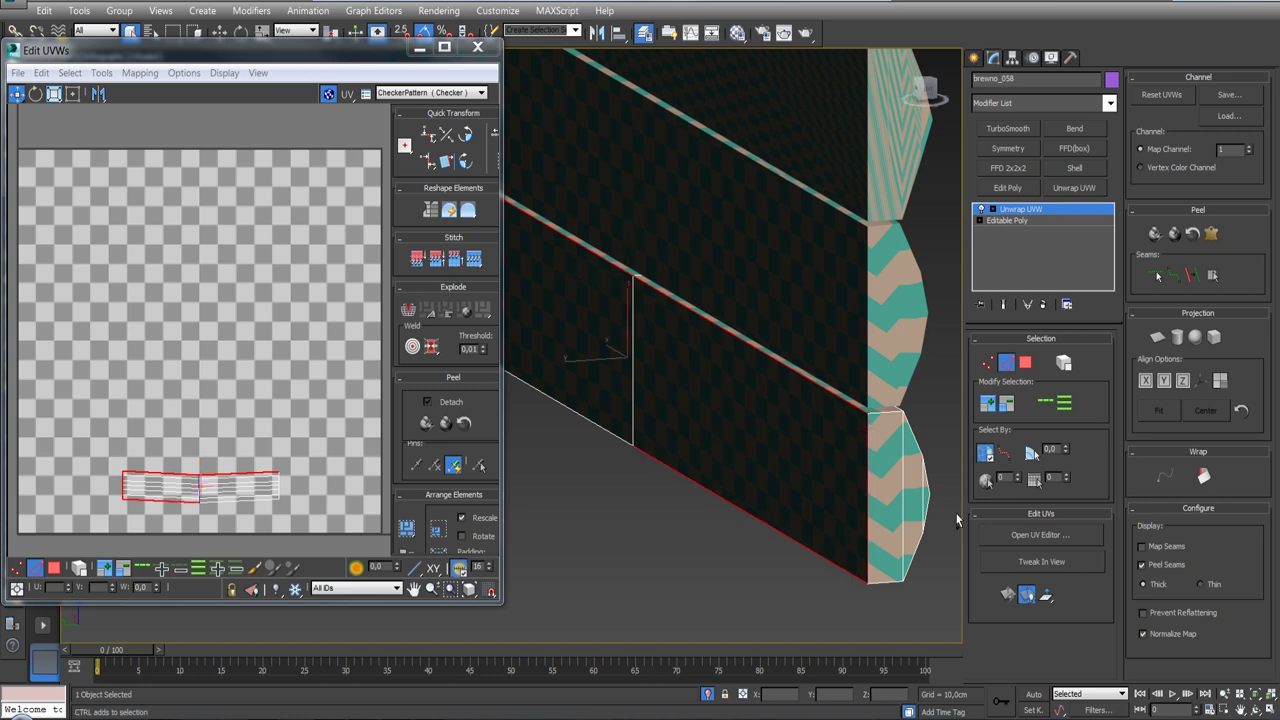
{"action": "middle_click_drag", "start_coordinate": [570, 410], "coordinate": [536, 72], "text": "alt"}
{"action": "mouse_move", "coordinate": [728, 400]}
{"action": "middle_mouse_down", "text": "alt"}
{"action": "mouse_move", "coordinate": [729, 457]}
{"action": "mouse_move", "coordinate": [791, 443]}
{"action": "middle_mouse_up", "text": "alt"}
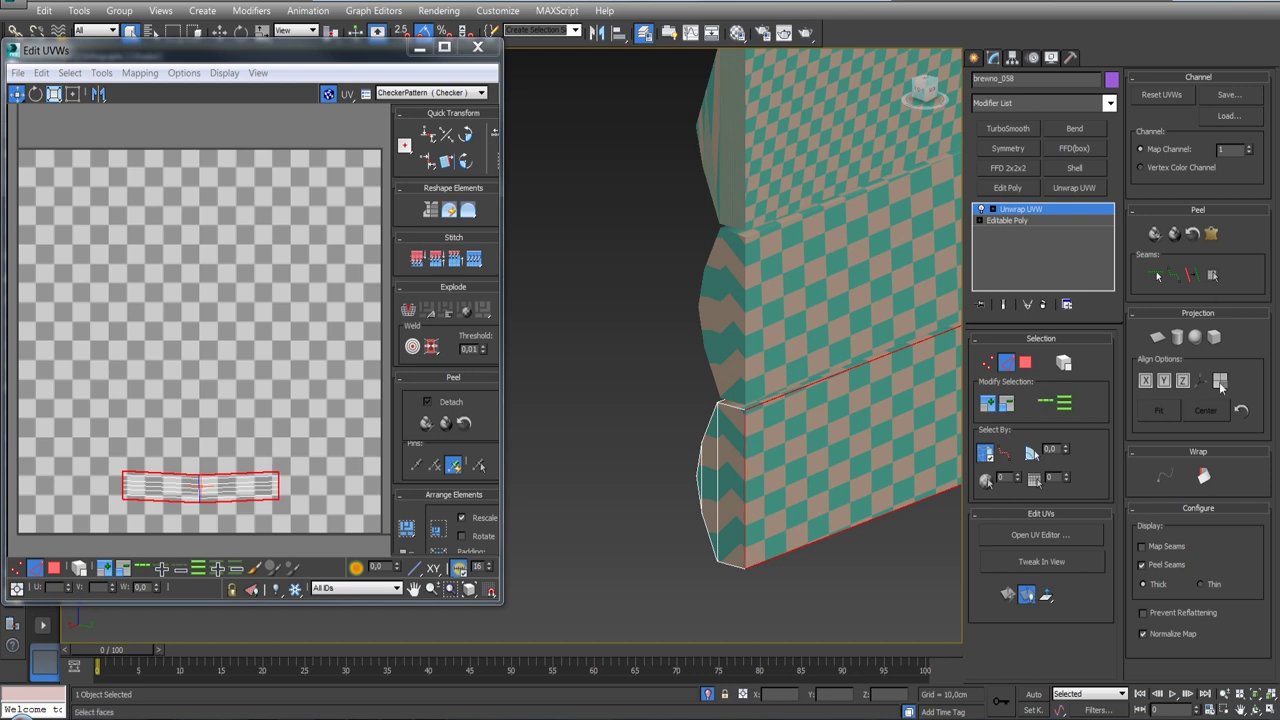
{"action": "scroll", "coordinate": [733, 426], "scroll_direction": "up", "scroll_amount": 4}
{"action": "left_click", "coordinate": [751, 394]}
{"action": "mouse_move", "coordinate": [710, 427]}
{"action": "middle_mouse_down", "text": "alt"}
{"action": "mouse_move", "coordinate": [760, 480]}
{"action": "mouse_move", "coordinate": [816, 426]}
{"action": "mouse_move", "coordinate": [716, 388]}
{"action": "middle_mouse_up", "text": "alt"}
{"action": "left_click", "coordinate": [715, 386], "text": "ctrl"}
{"action": "left_click", "coordinate": [694, 443], "text": "ctrl"}
{"action": "left_click", "coordinate": [696, 508], "text": "ctrl"}
{"action": "left_click", "coordinate": [709, 566], "text": "ctrl"}
{"action": "left_click", "coordinate": [760, 603], "text": "ctrl"}
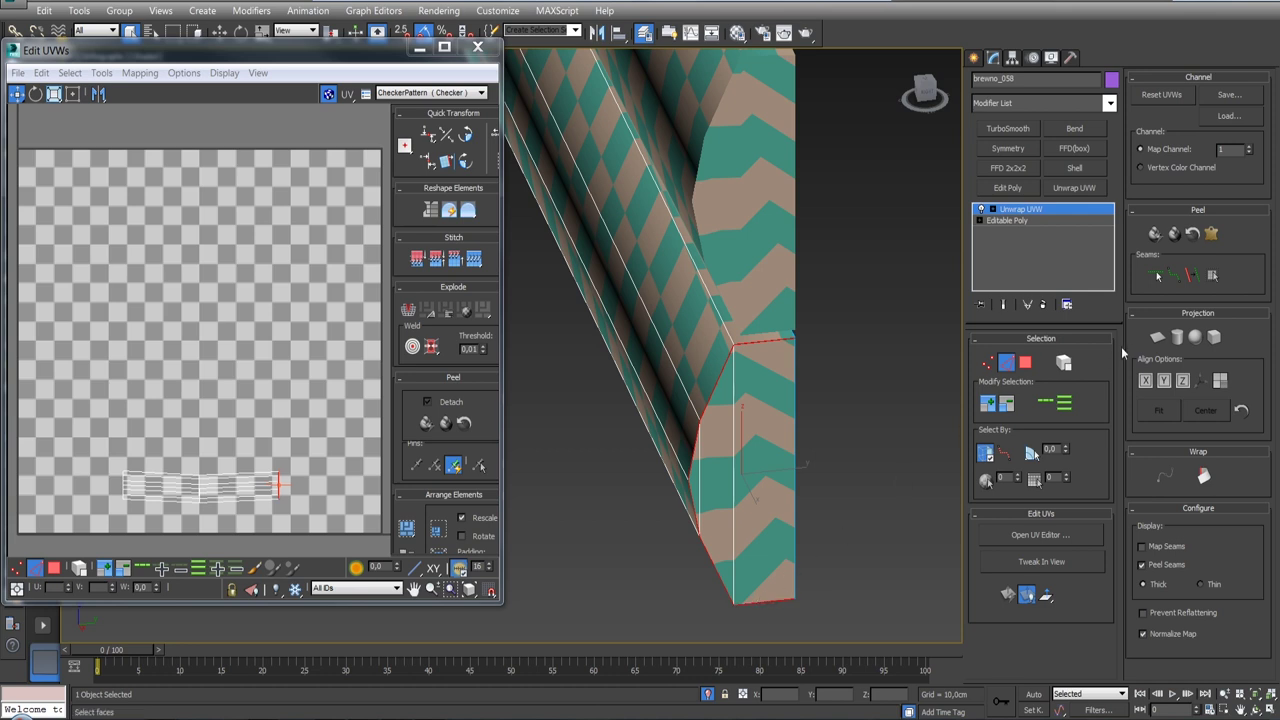
{"action": "left_click", "coordinate": [1188, 276]}
Step: Mark the three remaining chamfer edges on the log end as seams
{"action": "scroll", "coordinate": [887, 318], "scroll_direction": "down", "scroll_amount": 3}
{"action": "scroll", "coordinate": [887, 318], "scroll_direction": "down", "scroll_amount": 3}
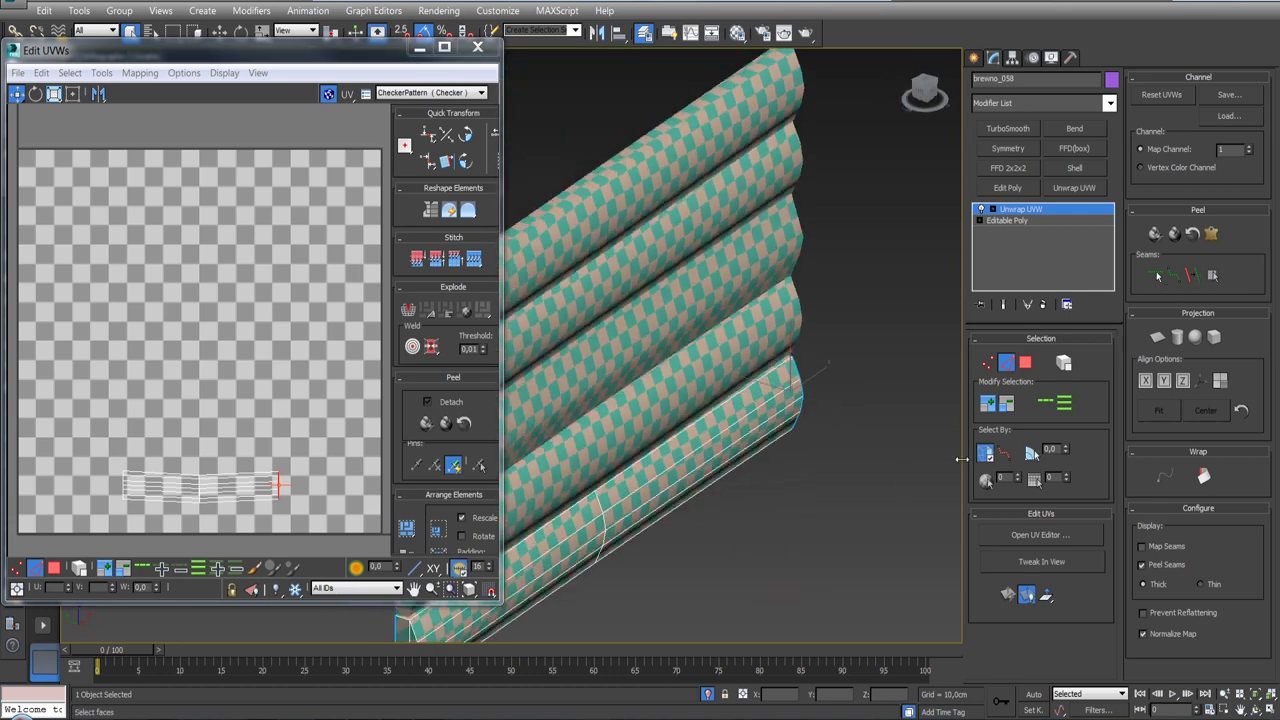
{"action": "scroll", "coordinate": [887, 318], "scroll_direction": "down", "scroll_amount": 3}
{"action": "scroll", "coordinate": [723, 386], "scroll_direction": "up", "scroll_amount": 3}
{"action": "scroll", "coordinate": [723, 386], "scroll_direction": "up", "scroll_amount": 2}
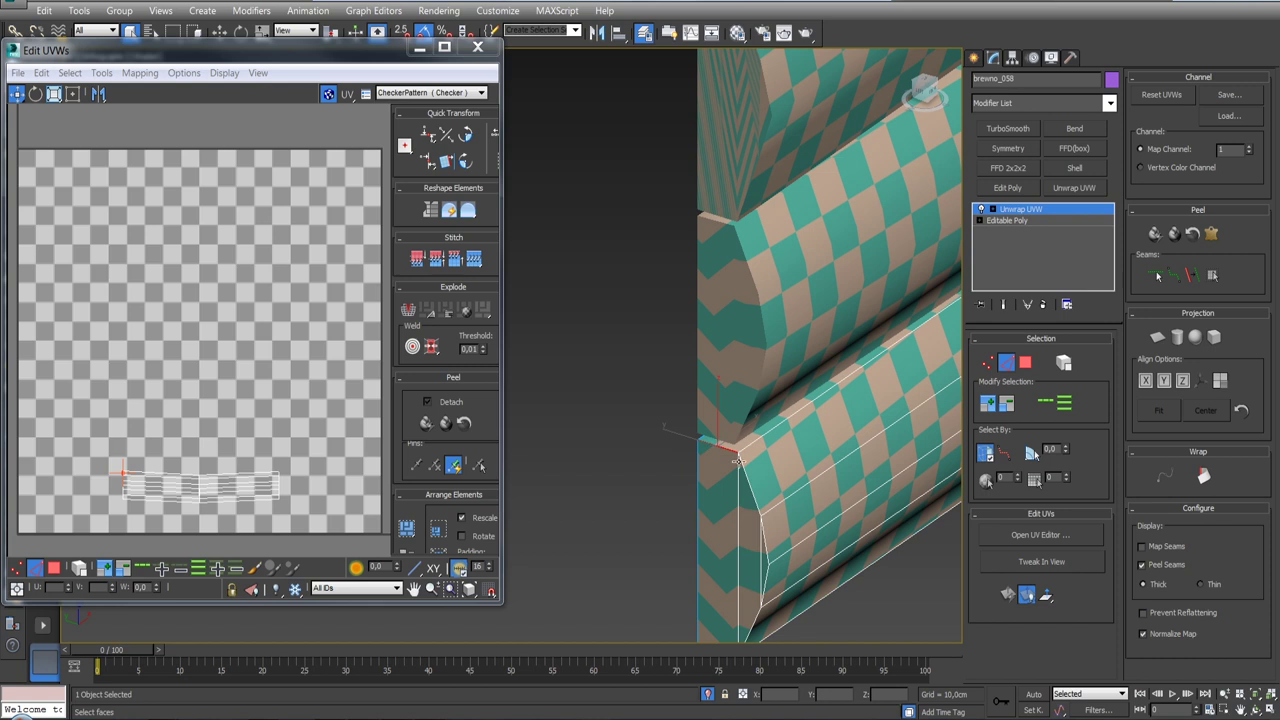
{"action": "scroll", "coordinate": [802, 364], "scroll_direction": "up", "scroll_amount": 2}
{"action": "left_click", "coordinate": [783, 355], "text": "ctrl"}
{"action": "left_click", "coordinate": [791, 448], "text": "ctrl"}
{"action": "left_click", "coordinate": [778, 510], "text": "ctrl"}
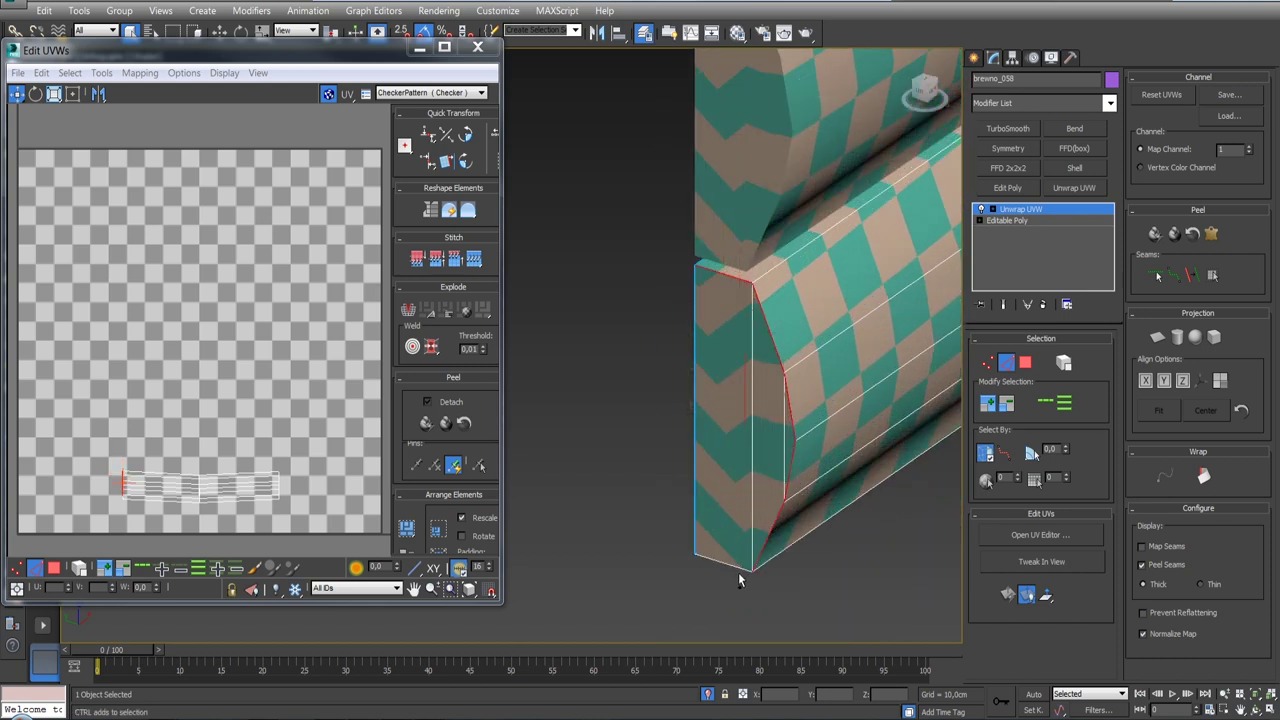
{"action": "left_click", "coordinate": [1190, 275]}
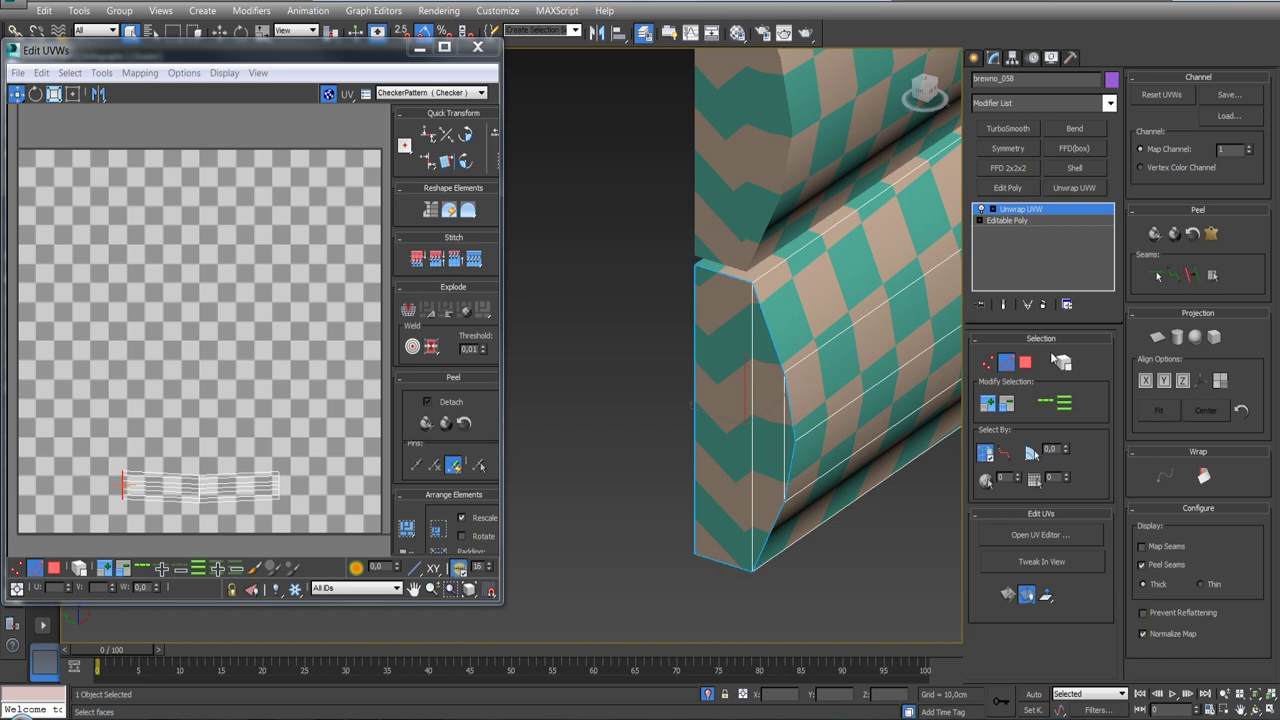
Step: Select the end-cap face, grow it out to the seams and start Pelt Map
{"action": "left_click", "coordinate": [1026, 365]}
{"action": "left_click", "coordinate": [721, 372]}
{"action": "left_click", "coordinate": [1212, 275]}
{"action": "left_click", "coordinate": [1211, 234]}
Step: Pelt the end cap and relax its UVs using Relax By Polygon Angles
{"action": "left_click", "coordinate": [585, 176]}
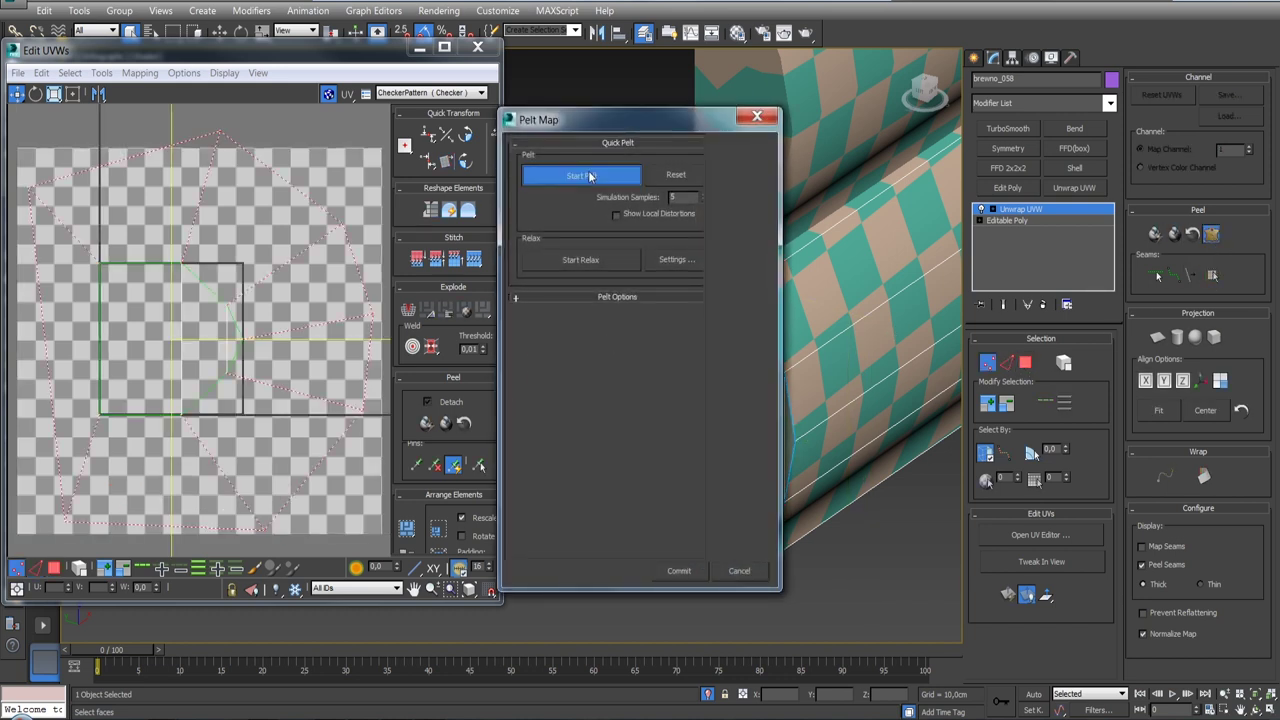
{"action": "left_click", "coordinate": [670, 259]}
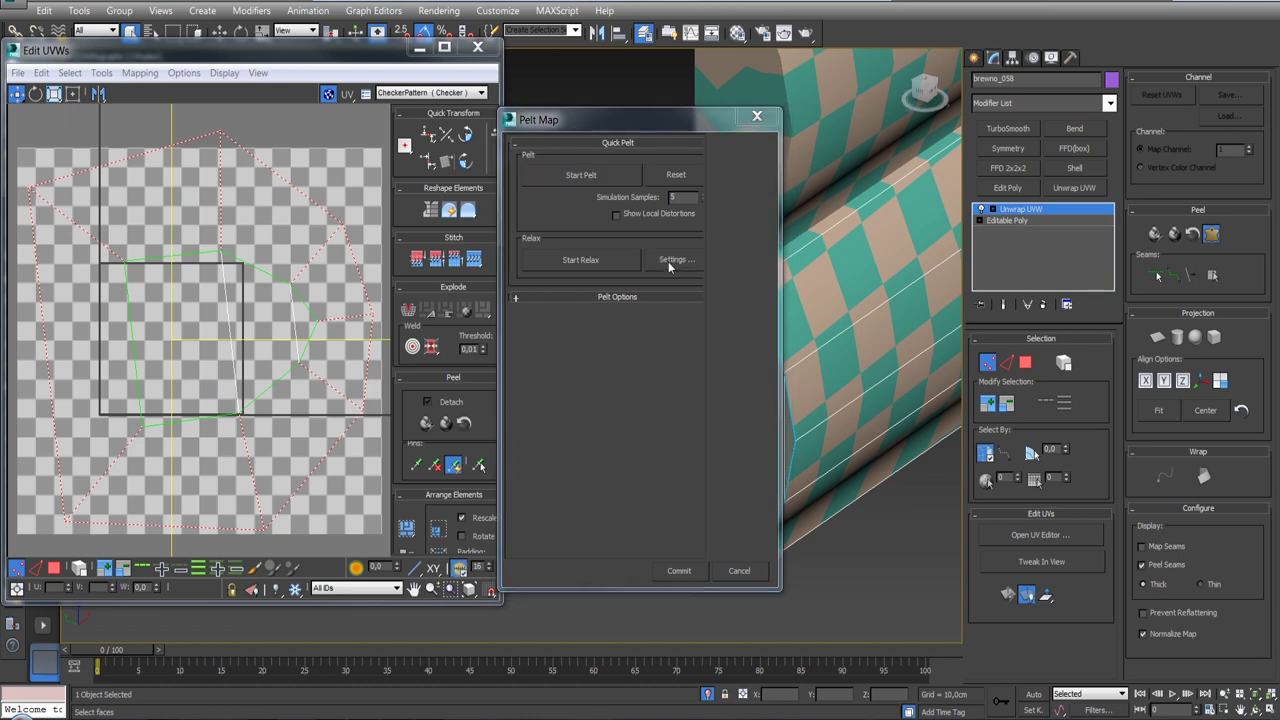
{"action": "left_click", "coordinate": [679, 570]}
{"action": "left_click_drag", "start_coordinate": [171, 92], "coordinate": [1098, 75]}
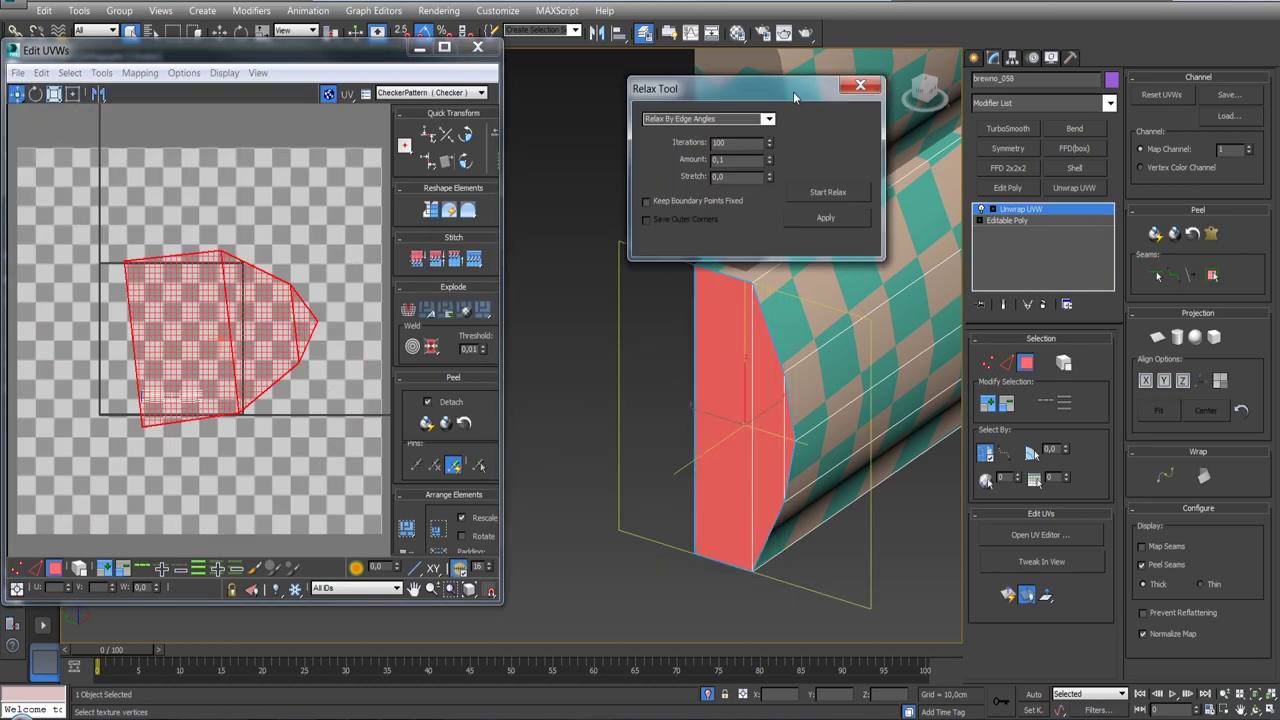
{"action": "left_click", "coordinate": [1074, 105]}
{"action": "left_click", "coordinate": [1010, 121]}
{"action": "left_click", "coordinate": [1126, 179]}
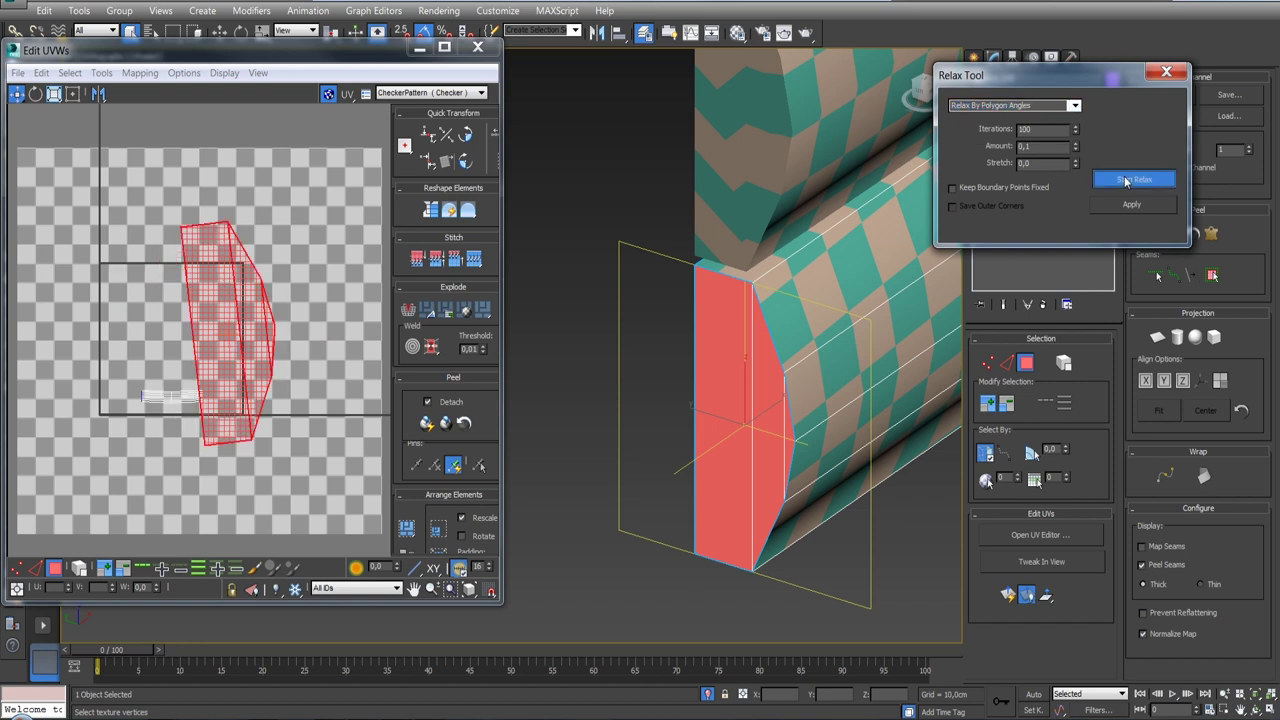
{"action": "left_click", "coordinate": [1110, 180]}
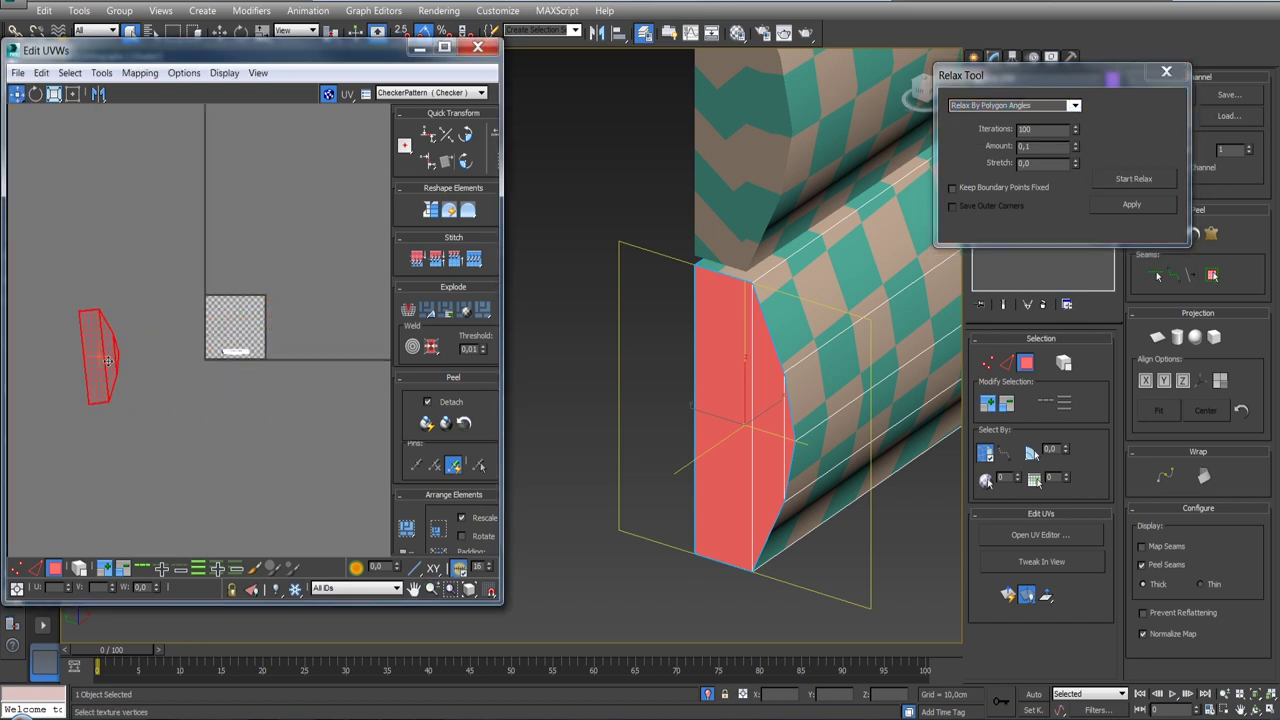
Step: Grow a selection over the log's long side, pelt it and relax the UVs
{"action": "left_click", "coordinate": [792, 366]}
{"action": "left_click", "coordinate": [1212, 275]}
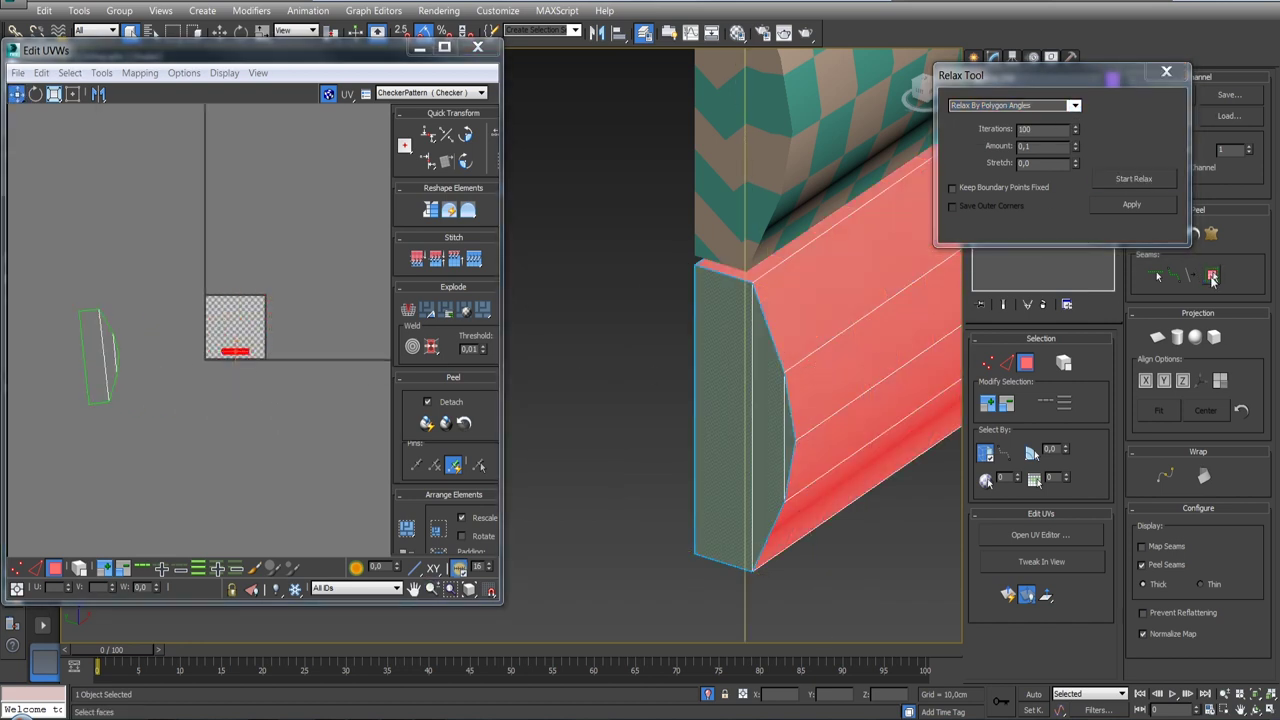
{"action": "left_click", "coordinate": [1211, 235]}
{"action": "left_click", "coordinate": [593, 184]}
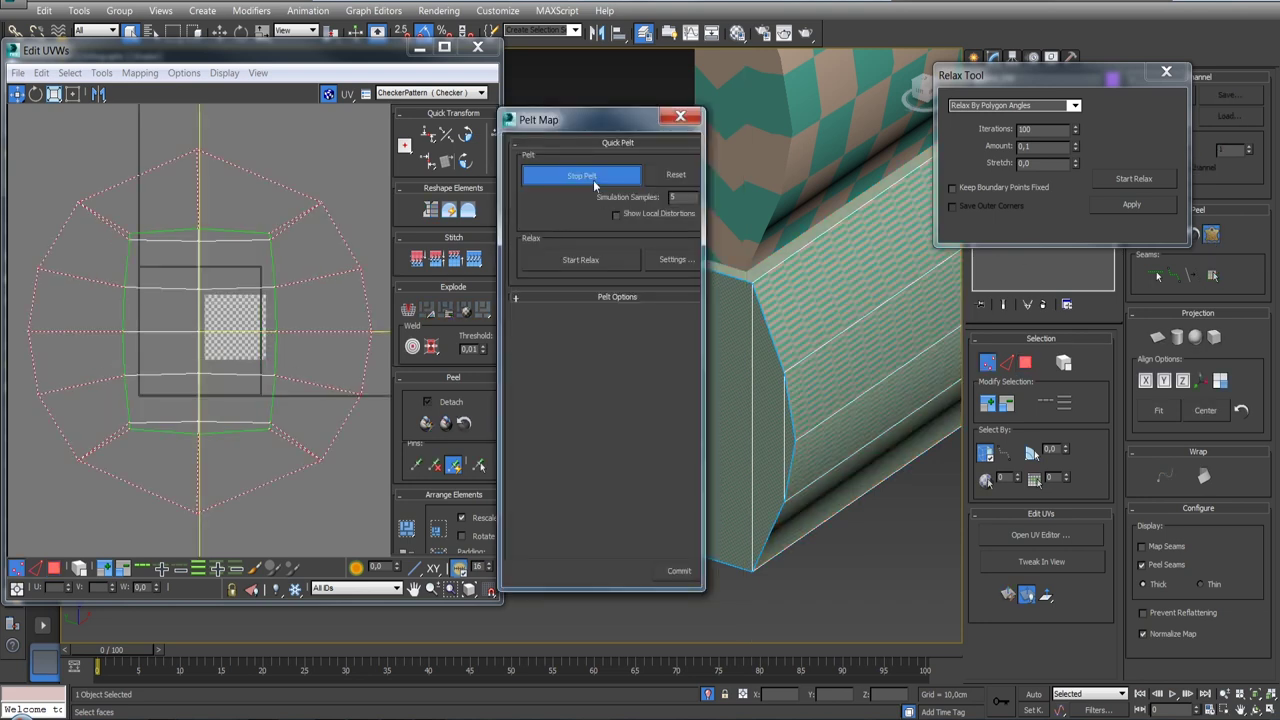
{"action": "left_click", "coordinate": [680, 570]}
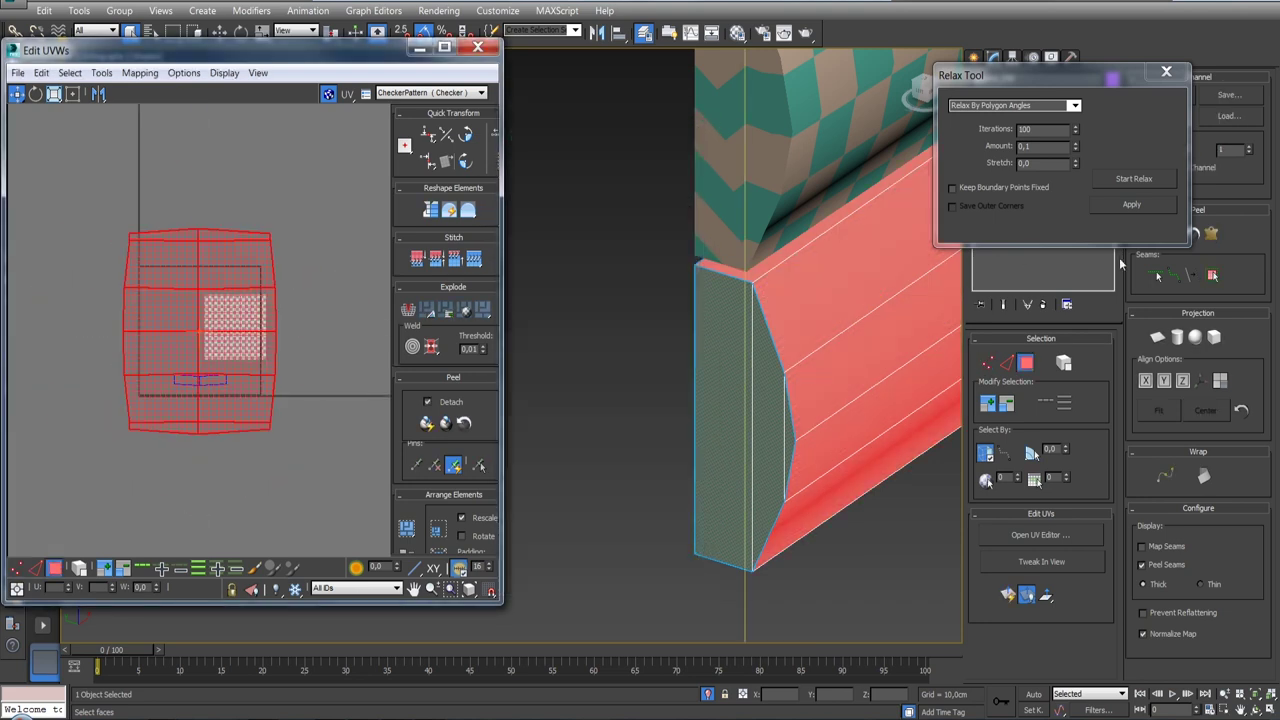
{"action": "left_click", "coordinate": [1140, 180]}
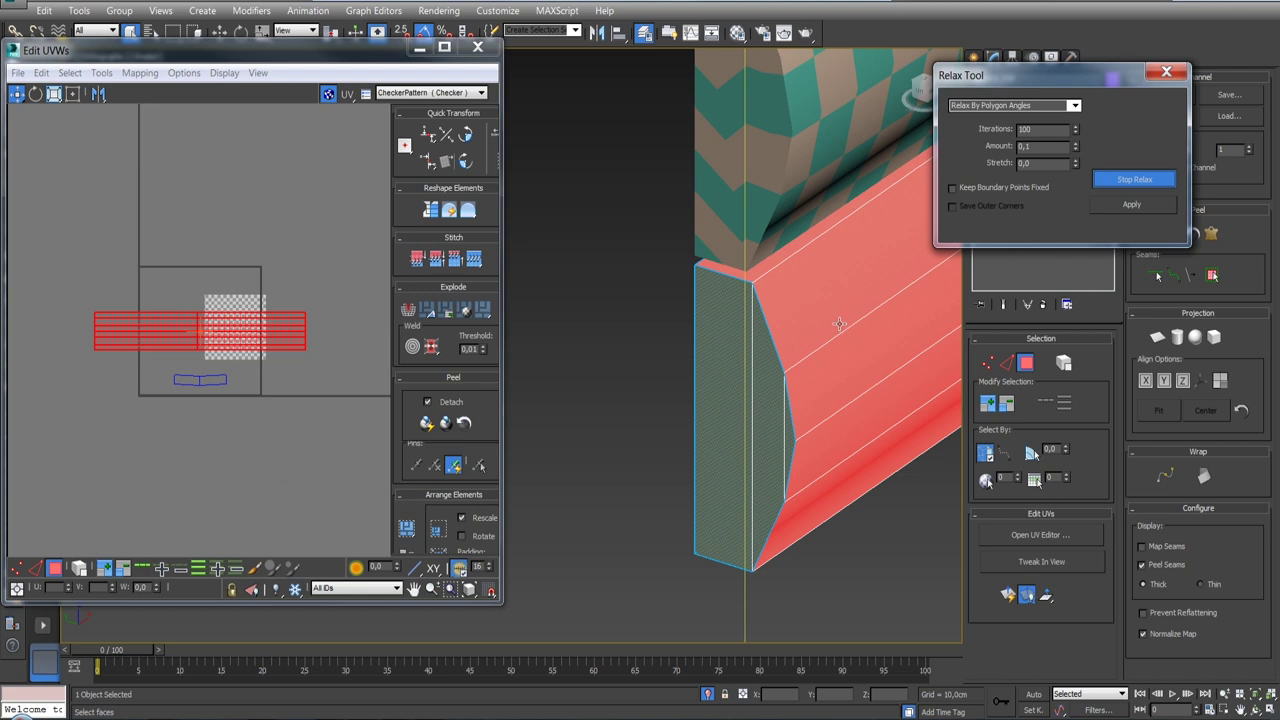
Step: Pelt-map the far end-cap face and relax its UVs
{"action": "middle_click_drag", "start_coordinate": [840, 323], "coordinate": [713, 377], "text": "alt"}
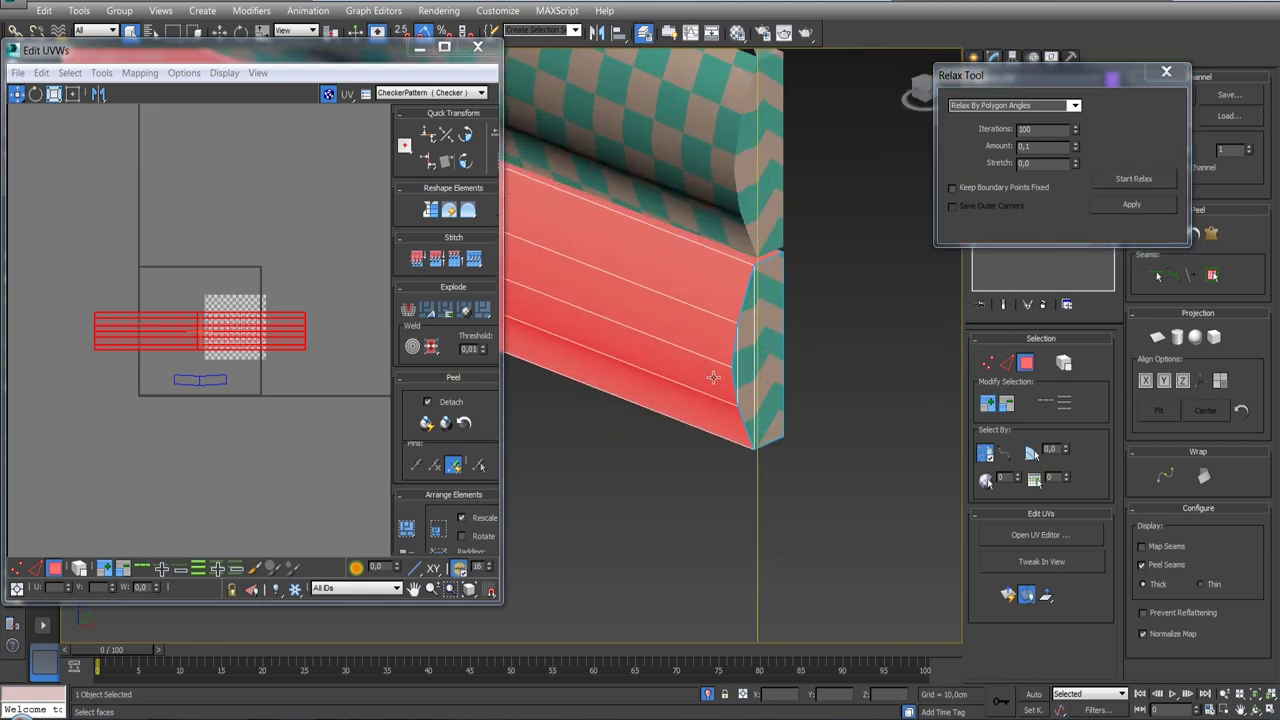
{"action": "left_click", "coordinate": [768, 357]}
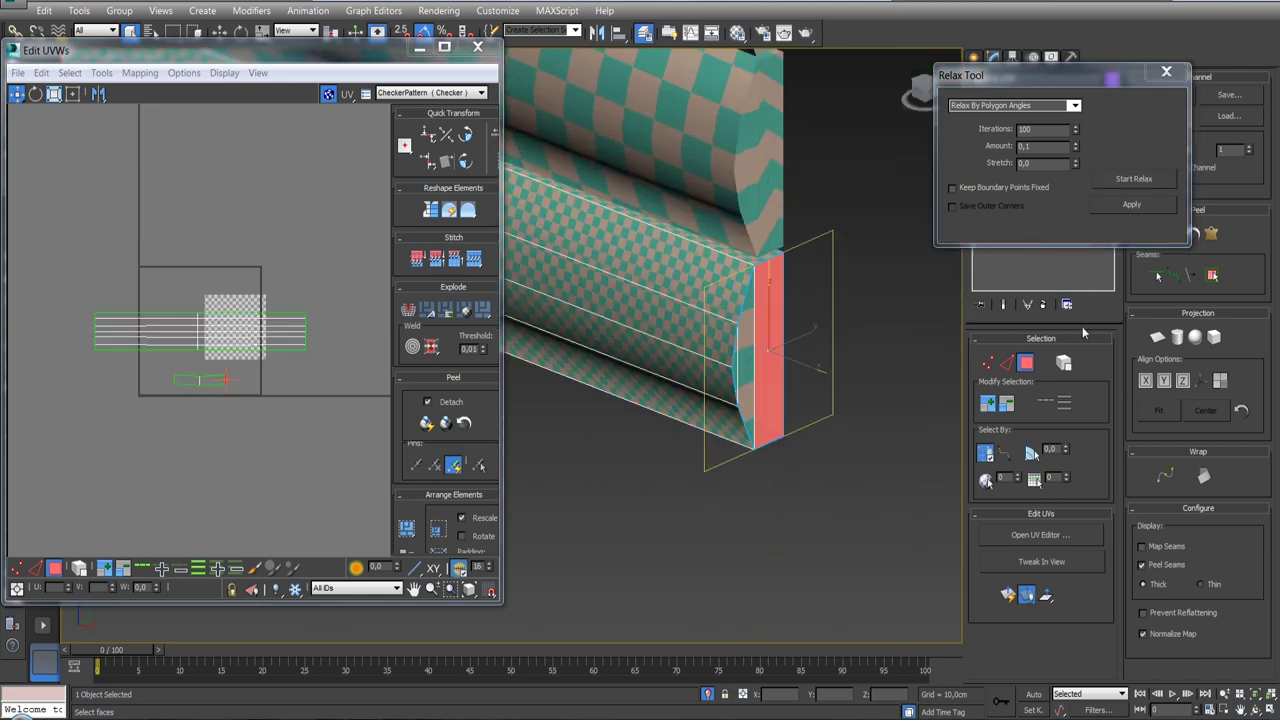
{"action": "left_click", "coordinate": [1212, 270]}
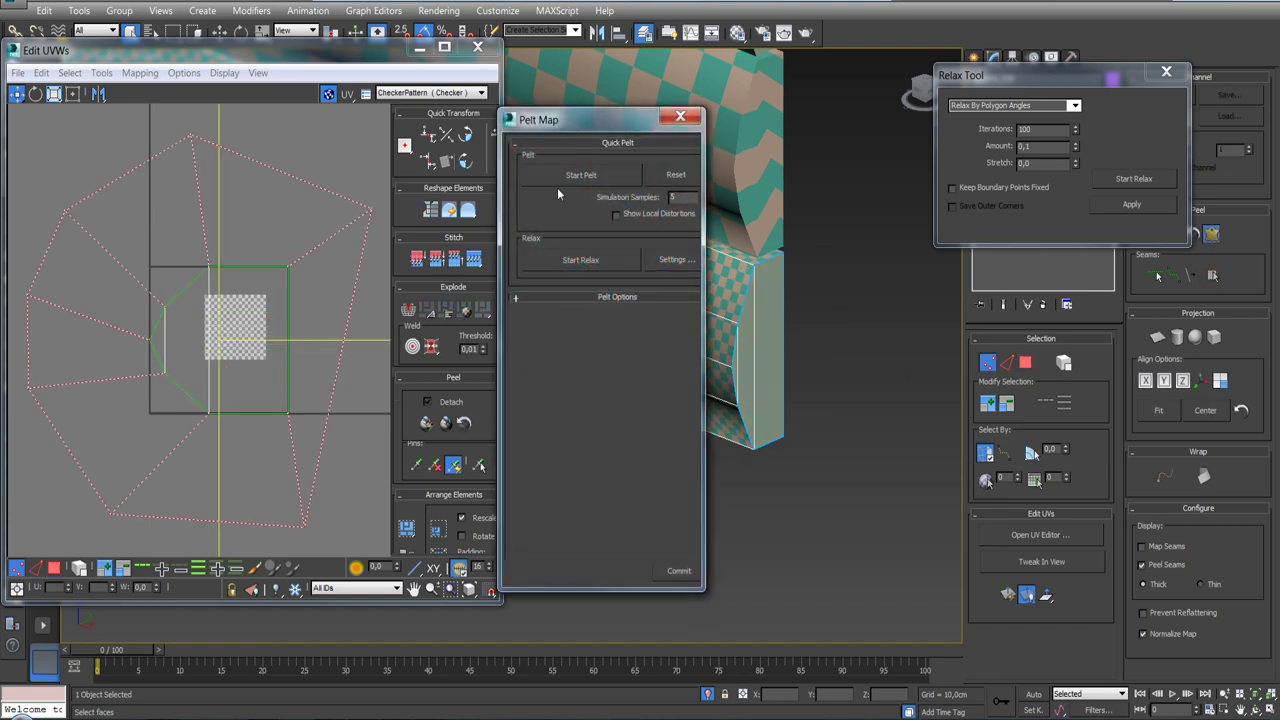
{"action": "left_click", "coordinate": [1110, 180]}
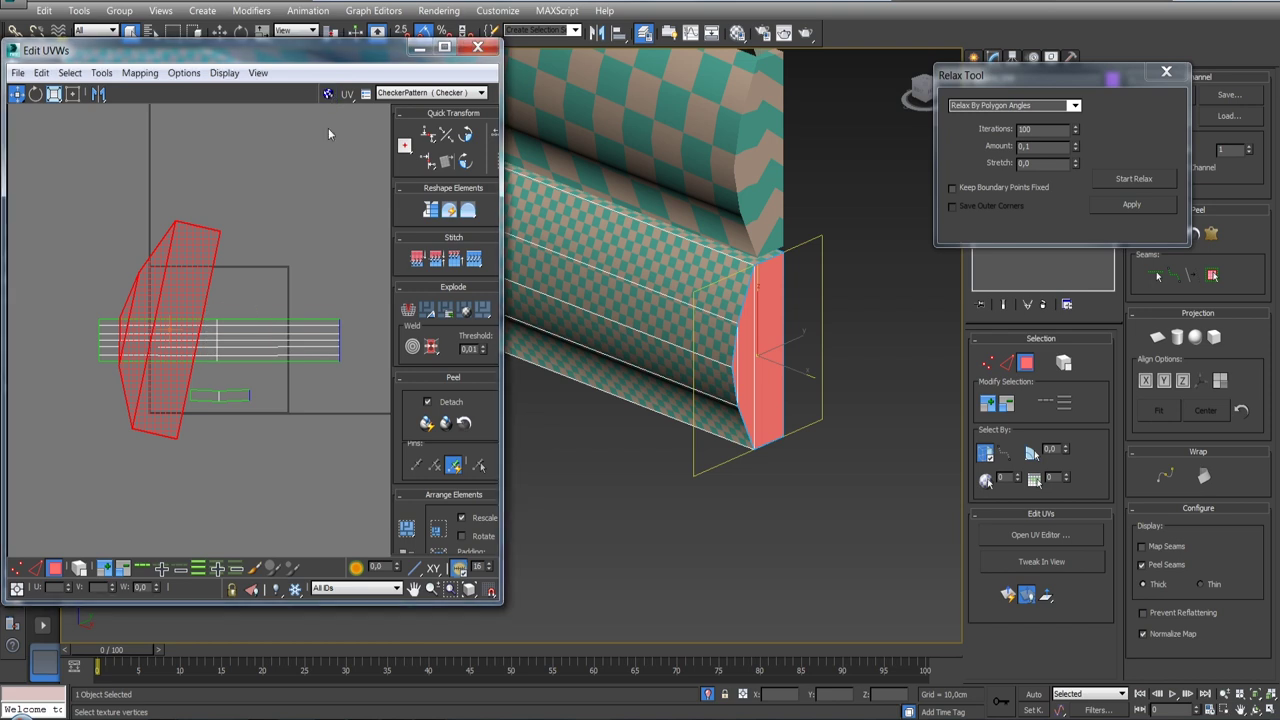
{"action": "scroll", "coordinate": [314, 212], "scroll_direction": "down", "scroll_amount": 3}
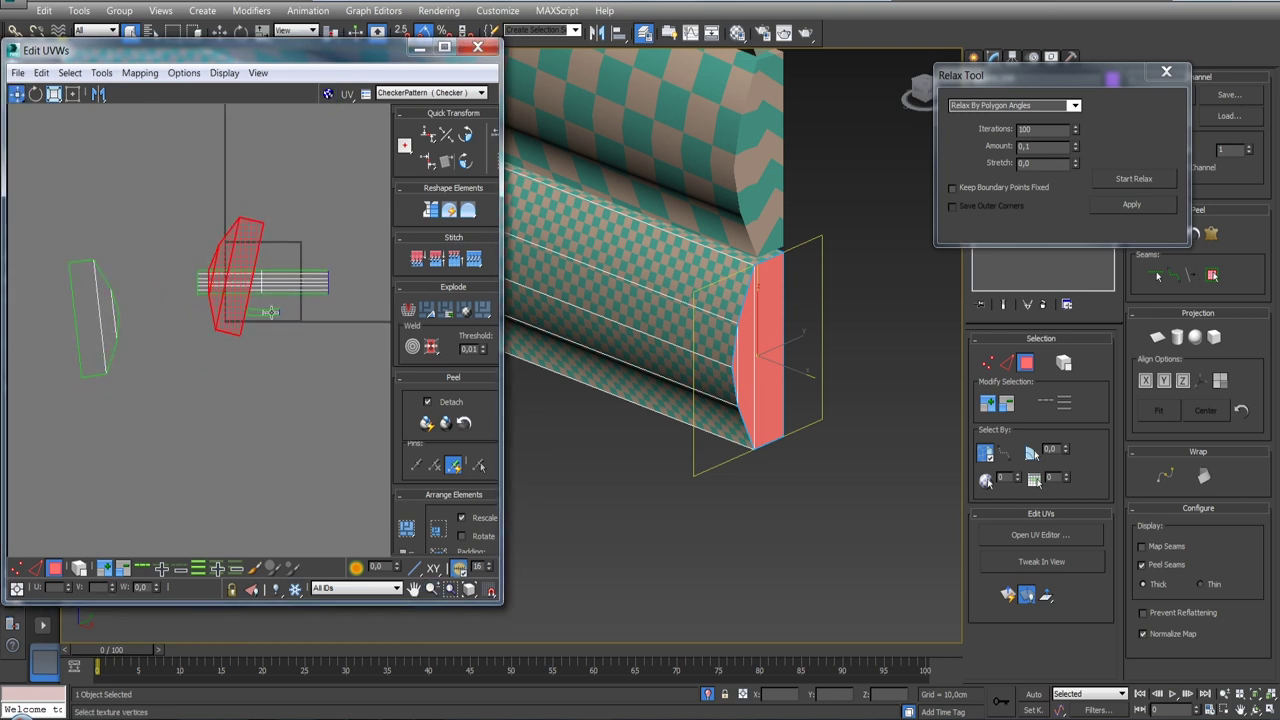
Step: Pelt and relax the small flattened end shell
{"action": "left_click", "coordinate": [270, 312]}
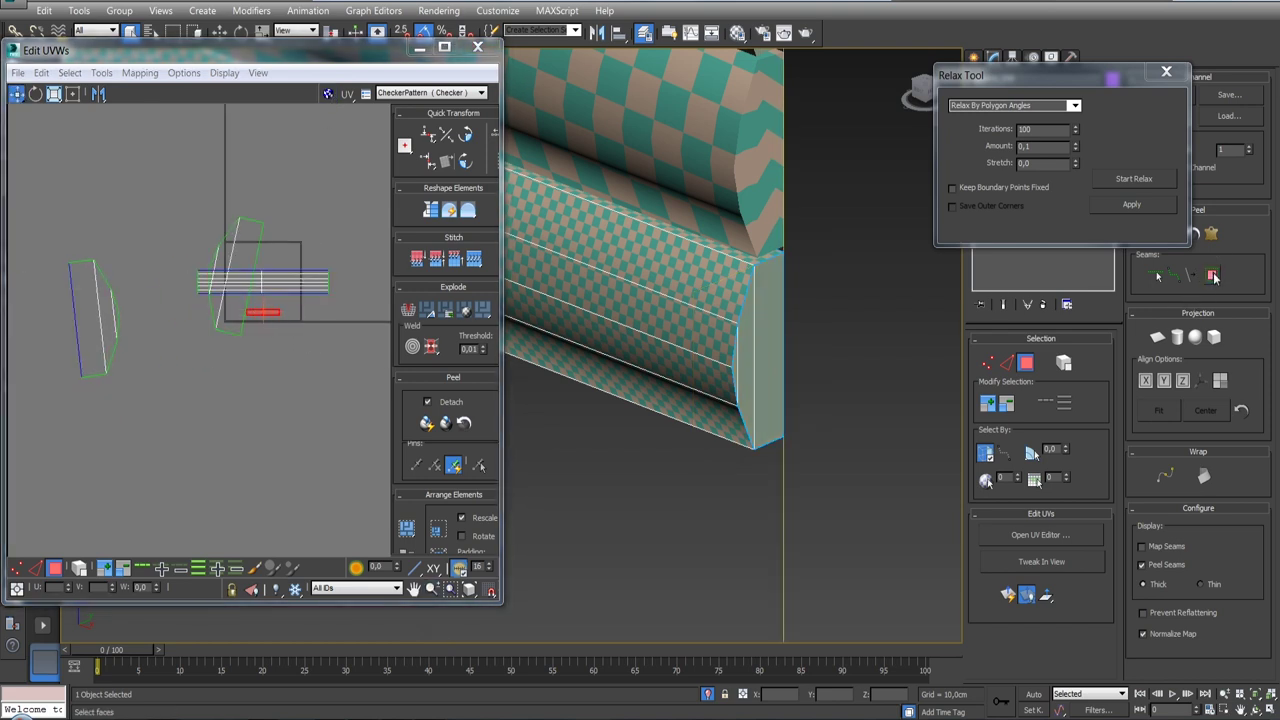
{"action": "left_click", "coordinate": [1211, 233]}
{"action": "left_click", "coordinate": [557, 174]}
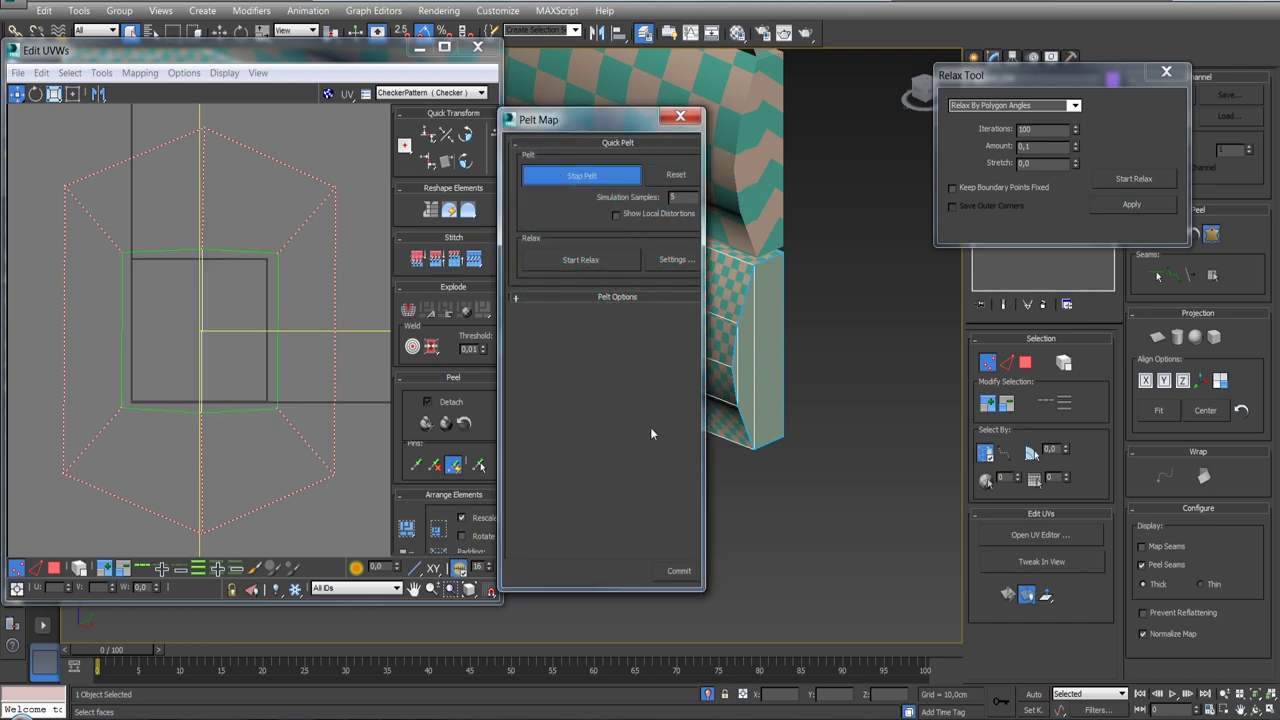
{"action": "left_click", "coordinate": [676, 571]}
{"action": "left_click", "coordinate": [1120, 186]}
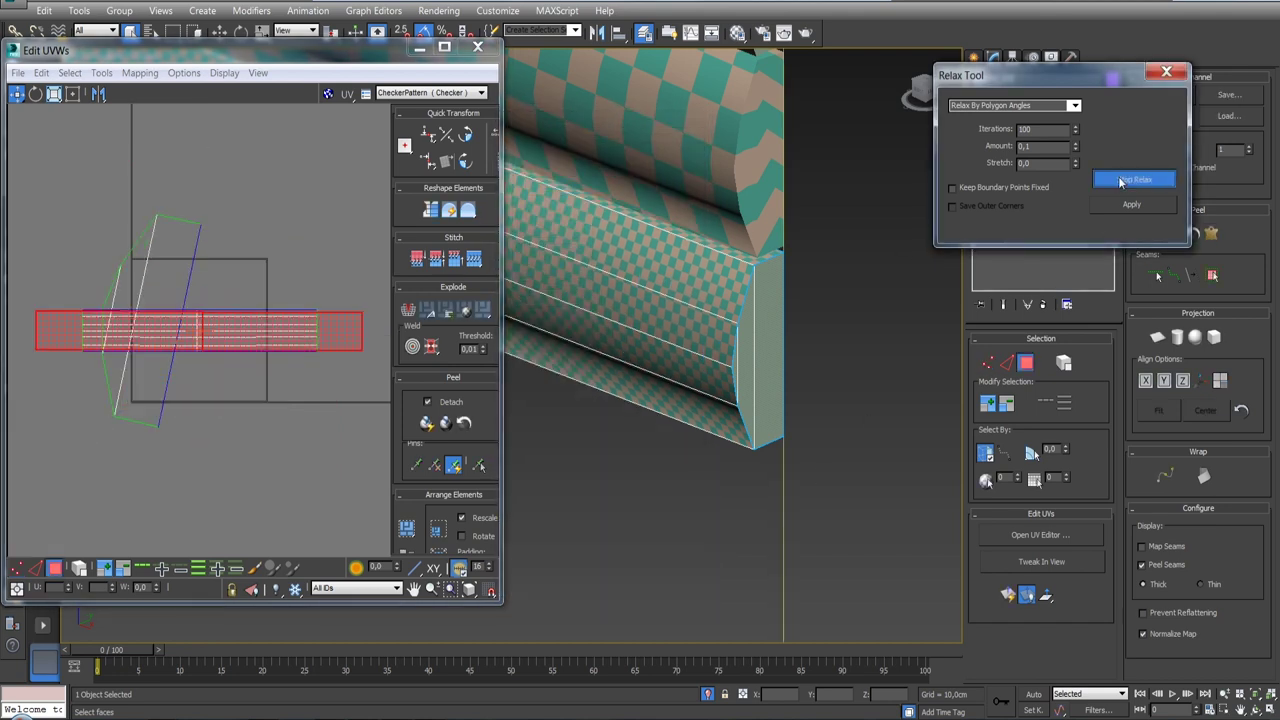
{"action": "left_click", "coordinate": [1120, 181]}
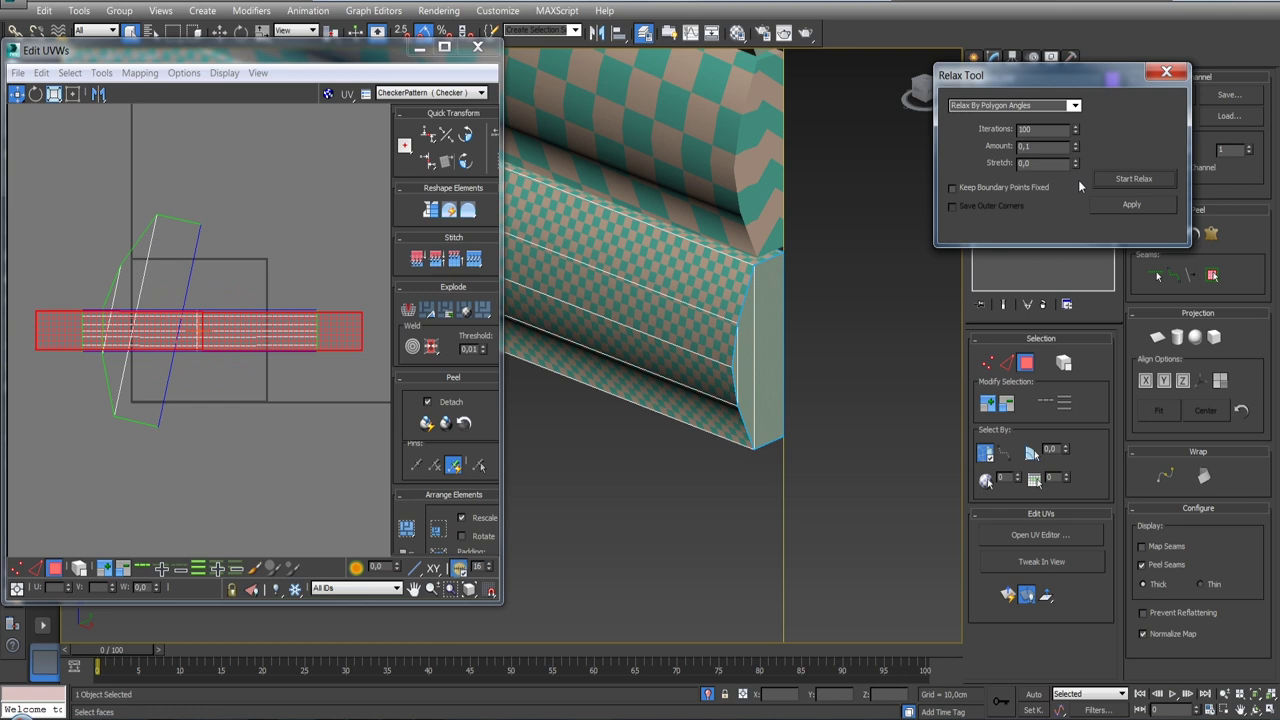
Step: Move the selected UV shell up and to the left, away from the plank strips
{"action": "scroll", "coordinate": [360, 336], "scroll_direction": "up", "scroll_amount": 2}
{"action": "scroll", "coordinate": [331, 300], "scroll_direction": "up", "scroll_amount": 1}
{"action": "scroll", "coordinate": [315, 348], "scroll_direction": "down", "scroll_amount": 2}
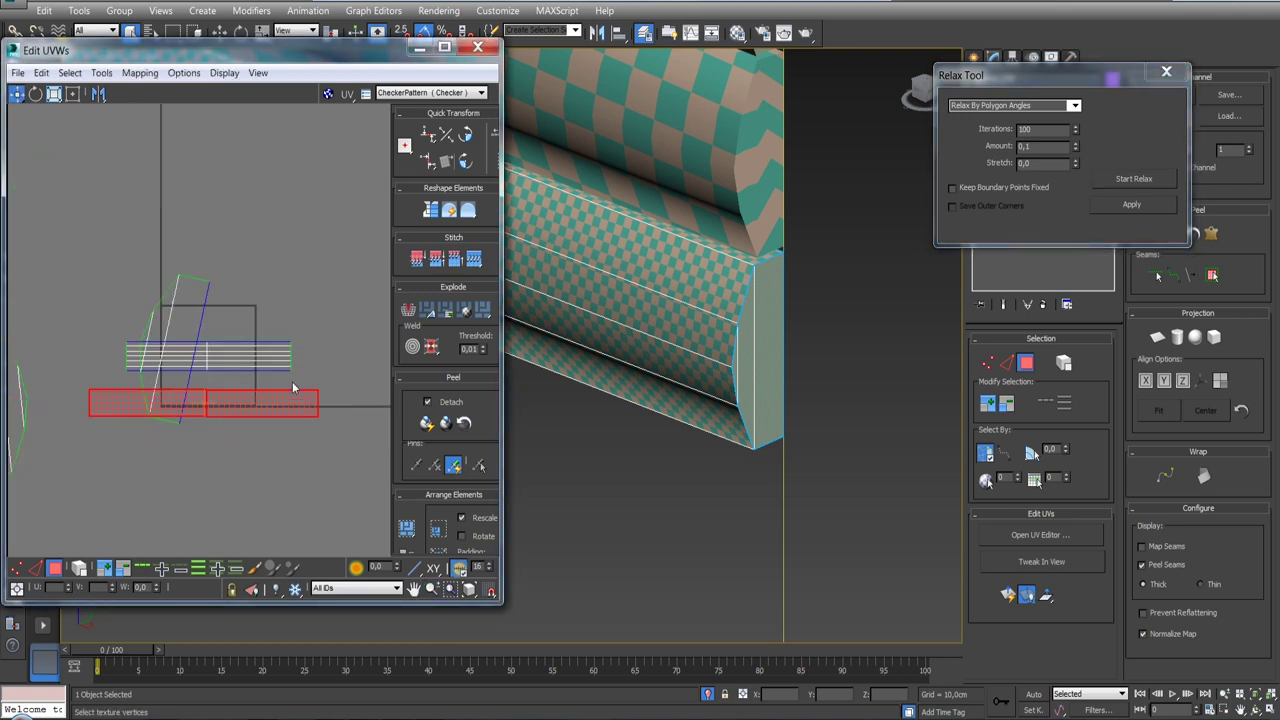
{"action": "middle_click_drag", "start_coordinate": [292, 380], "coordinate": [316, 292]}
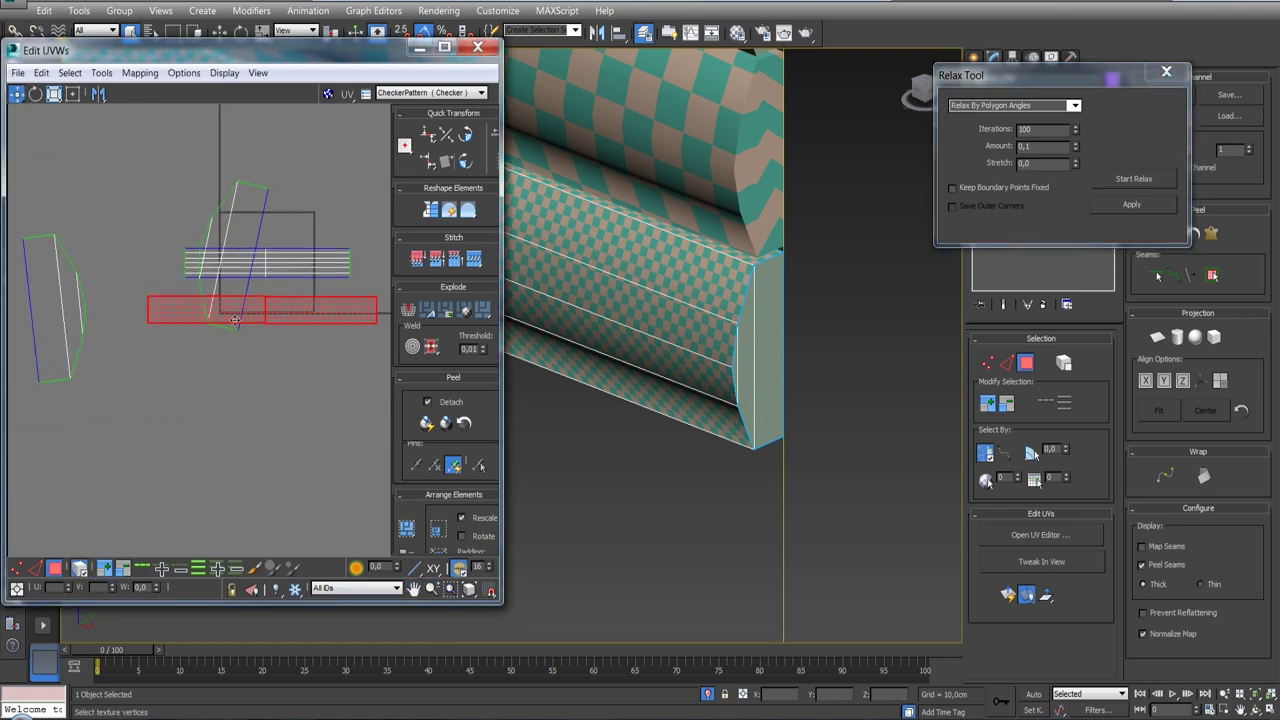
{"action": "mouse_move", "coordinate": [243, 212]}
{"action": "left_mouse_down"}
{"action": "mouse_move", "coordinate": [131, 186]}
{"action": "mouse_move", "coordinate": [149, 136]}
{"action": "left_mouse_up"}
{"action": "middle_click_drag", "start_coordinate": [149, 136], "coordinate": [116, 146]}
Step: Stitch the upper shell onto the lower shell's matching top edges
{"action": "left_click", "coordinate": [37, 570]}
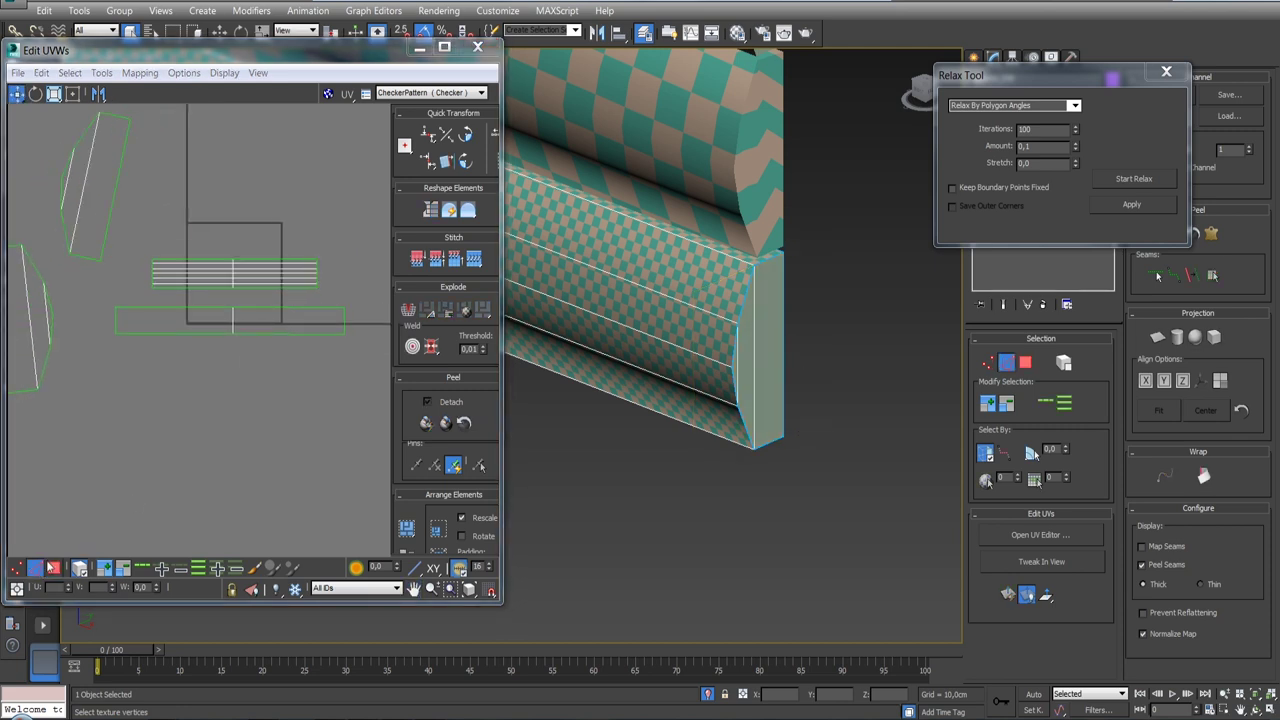
{"action": "scroll", "coordinate": [208, 373], "scroll_direction": "up", "scroll_amount": 1}
{"action": "scroll", "coordinate": [215, 360], "scroll_direction": "up", "scroll_amount": 1}
{"action": "left_click", "coordinate": [221, 347]}
{"action": "left_click", "coordinate": [296, 346], "text": "ctrl"}
{"action": "middle_click_drag", "start_coordinate": [296, 346], "coordinate": [237, 345]}
{"action": "left_click", "coordinate": [480, 259]}
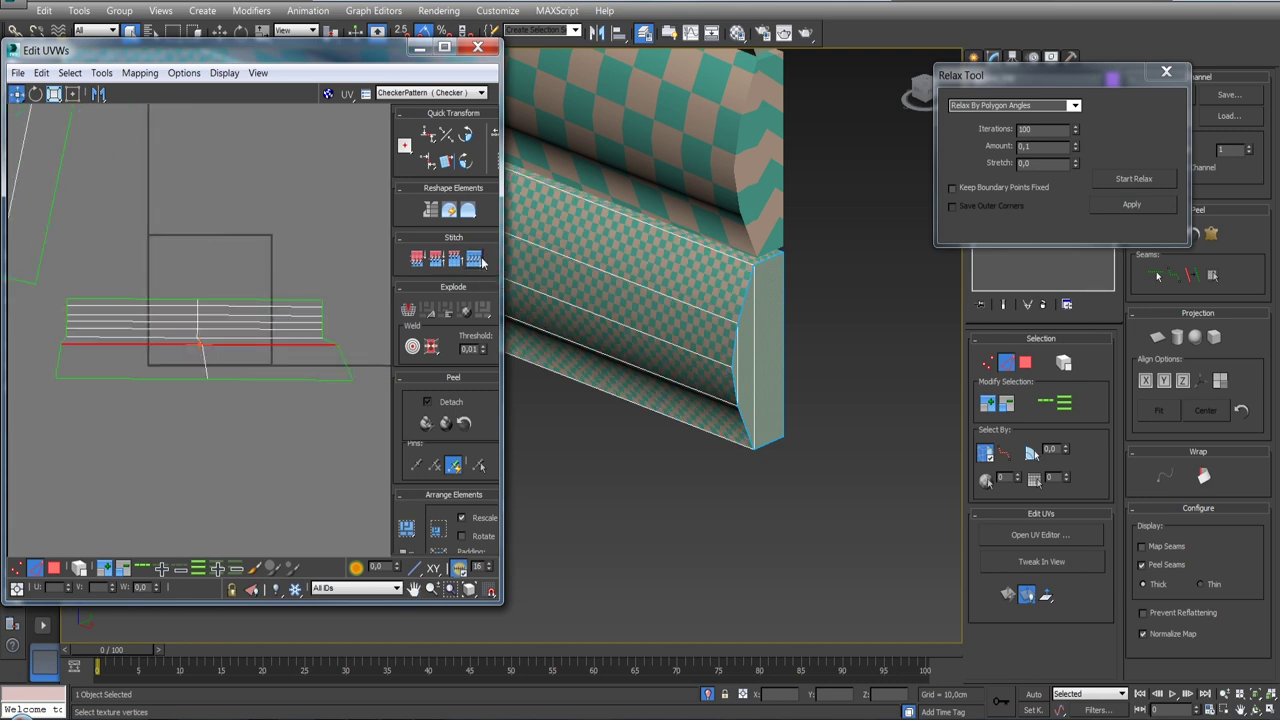
Step: Relax the log's whole lower UV shell
{"action": "left_click", "coordinate": [54, 567]}
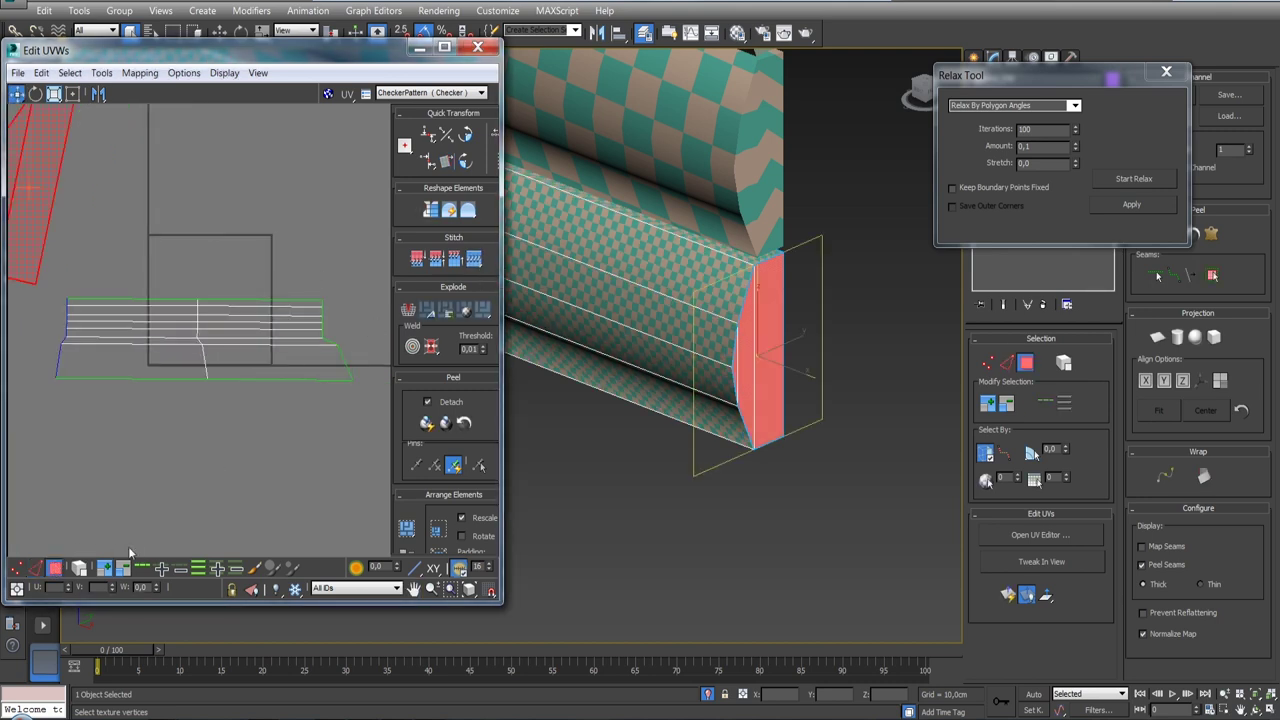
{"action": "left_click", "coordinate": [216, 361]}
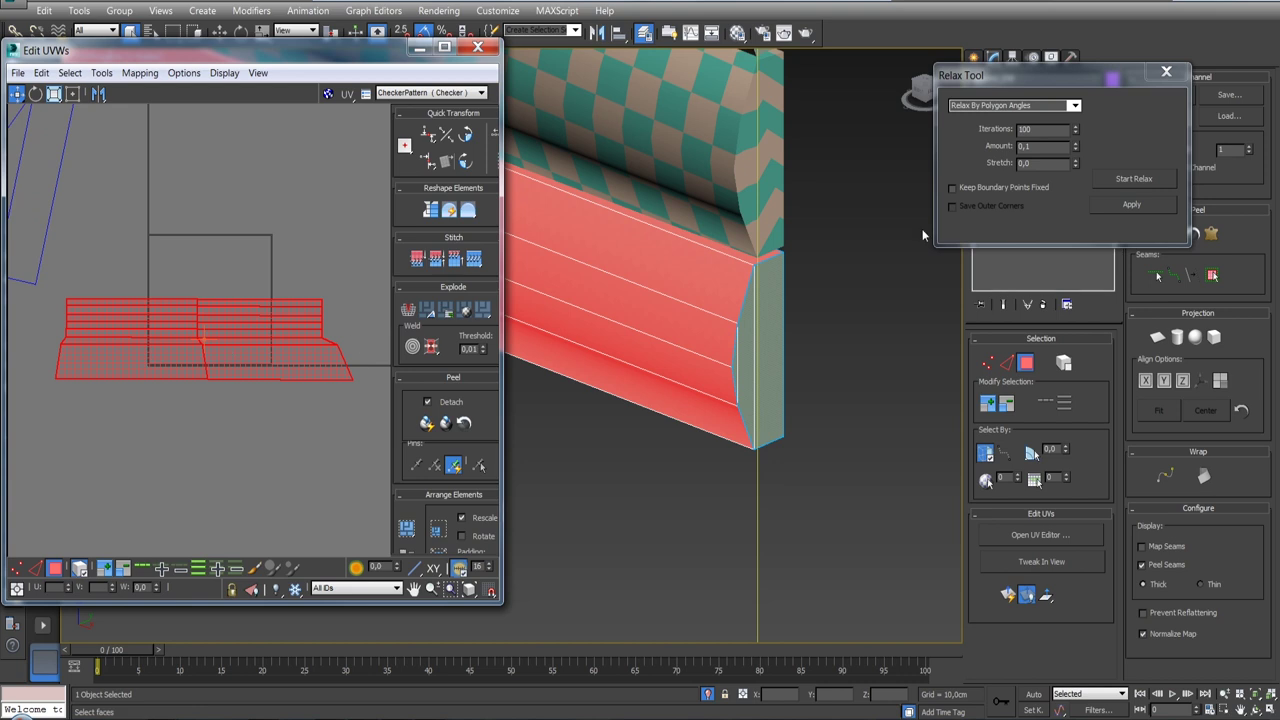
{"action": "left_click", "coordinate": [1139, 184]}
{"action": "left_click", "coordinate": [1142, 182]}
{"action": "scroll", "coordinate": [241, 347], "scroll_direction": "down", "scroll_amount": 2}
{"action": "scroll", "coordinate": [243, 400], "scroll_direction": "down", "scroll_amount": 2}
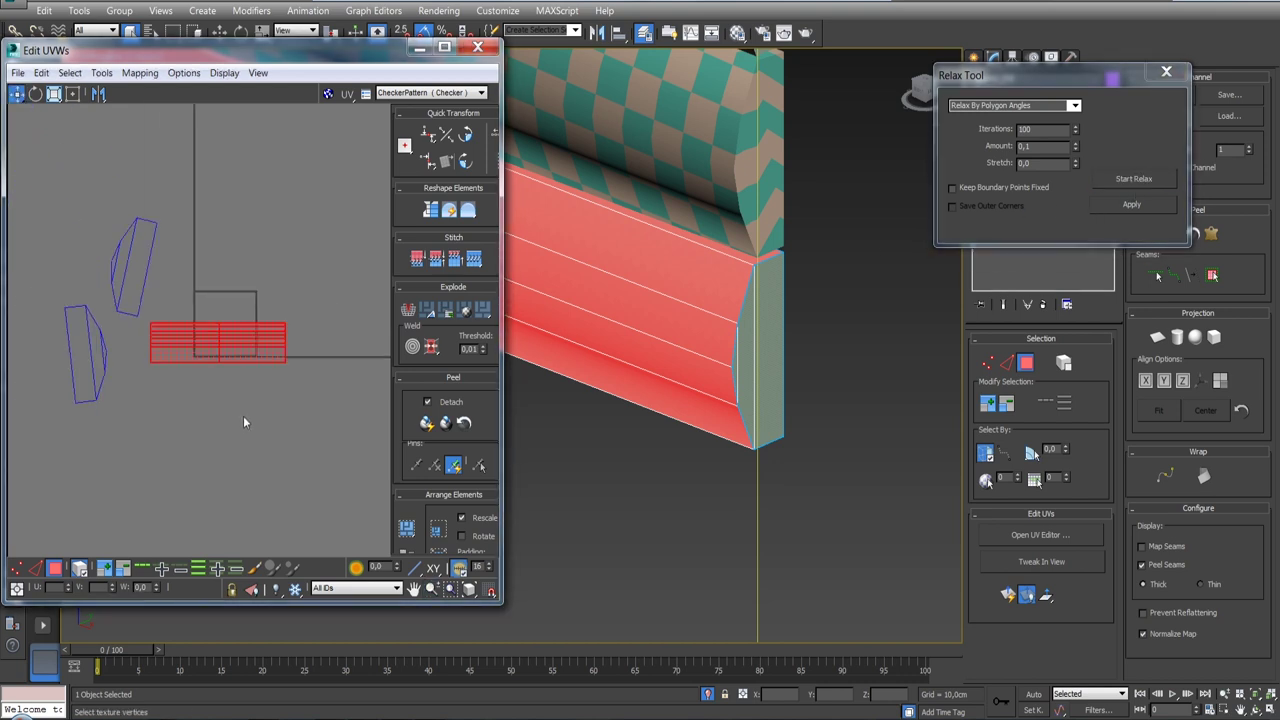
Step: Stitch an end-cap shell onto the short edge at the long shell's left end
{"action": "left_click", "coordinate": [38, 568]}
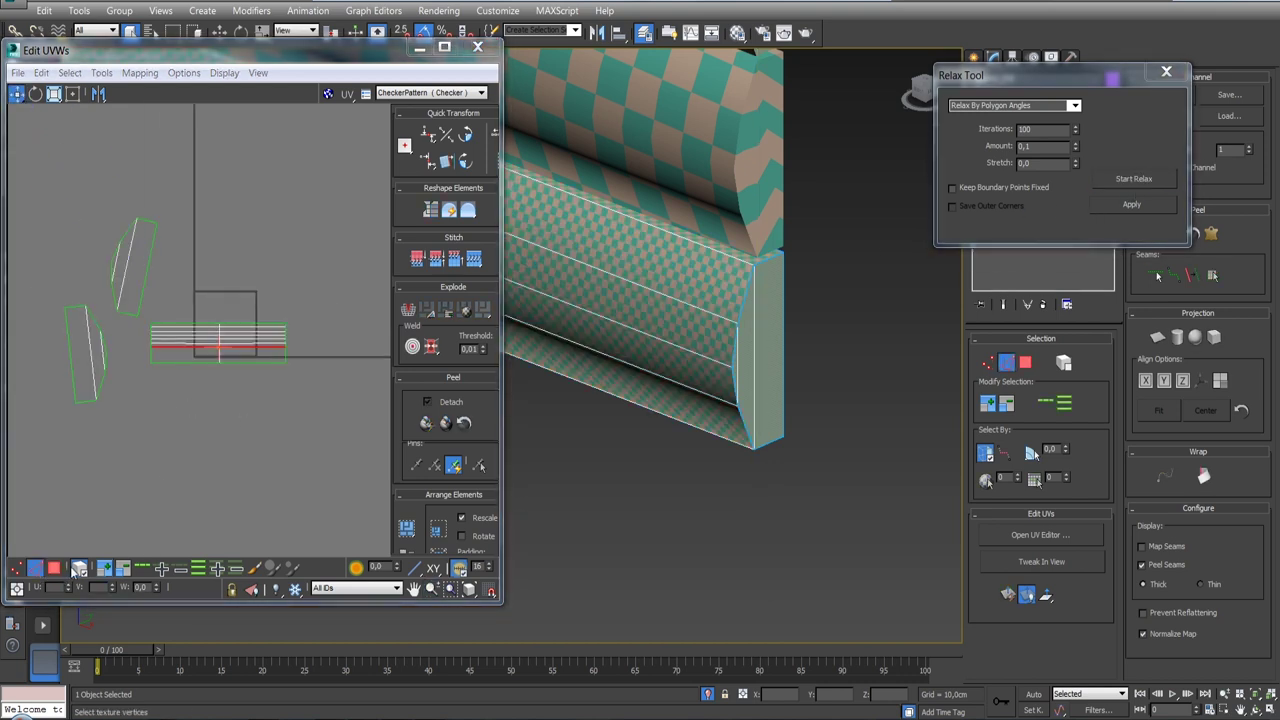
{"action": "scroll", "coordinate": [280, 365], "scroll_direction": "up", "scroll_amount": 3}
{"action": "left_click", "coordinate": [302, 378]}
{"action": "scroll", "coordinate": [280, 380], "scroll_direction": "down", "scroll_amount": 3}
{"action": "scroll", "coordinate": [182, 357], "scroll_direction": "up", "scroll_amount": 2}
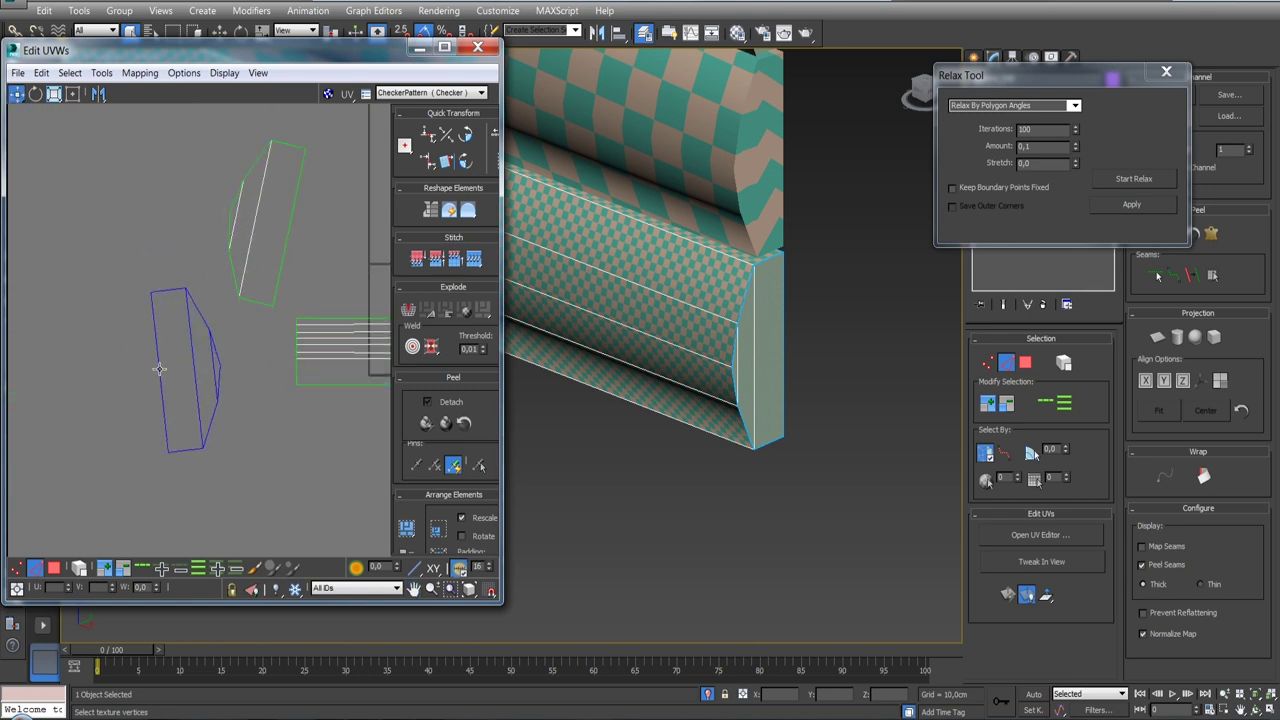
{"action": "scroll", "coordinate": [286, 357], "scroll_direction": "up", "scroll_amount": 2}
{"action": "scroll", "coordinate": [210, 339], "scroll_direction": "up", "scroll_amount": 3}
{"action": "middle_click_drag", "start_coordinate": [210, 339], "coordinate": [298, 328]}
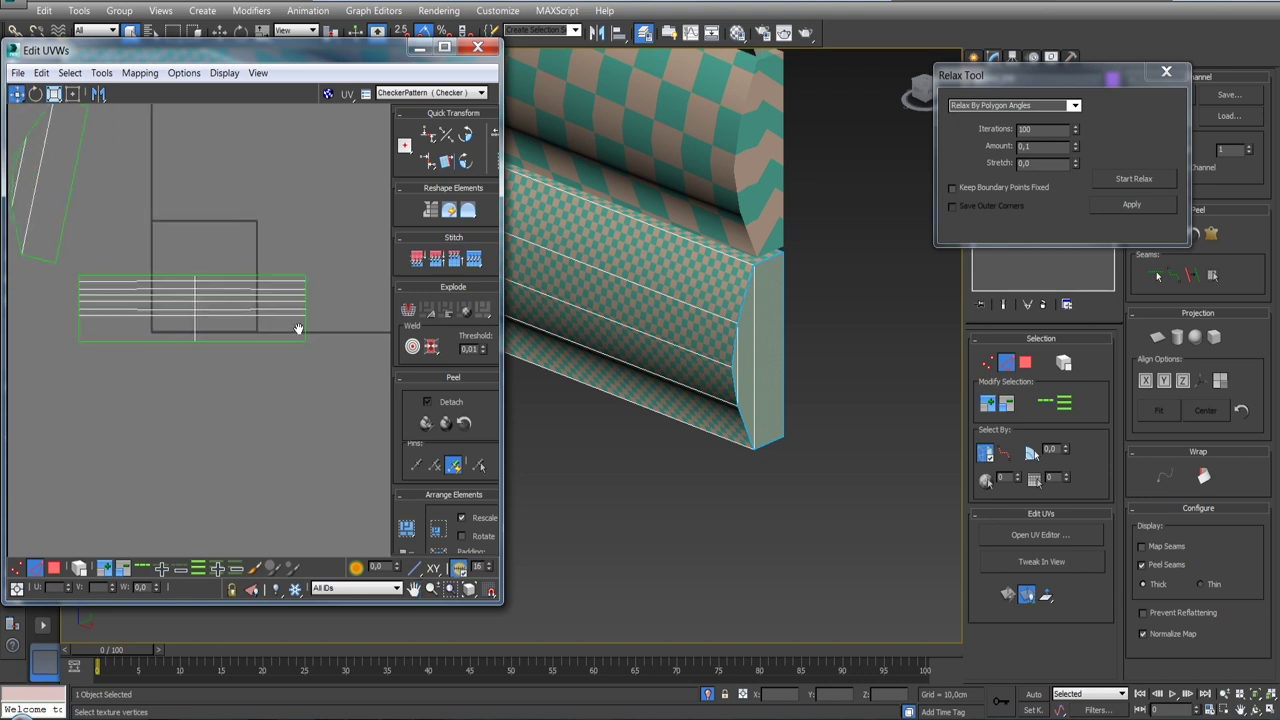
{"action": "scroll", "coordinate": [270, 336], "scroll_direction": "down", "scroll_amount": 3}
{"action": "left_click", "coordinate": [180, 337]}
{"action": "scroll", "coordinate": [193, 339], "scroll_direction": "up", "scroll_amount": 3}
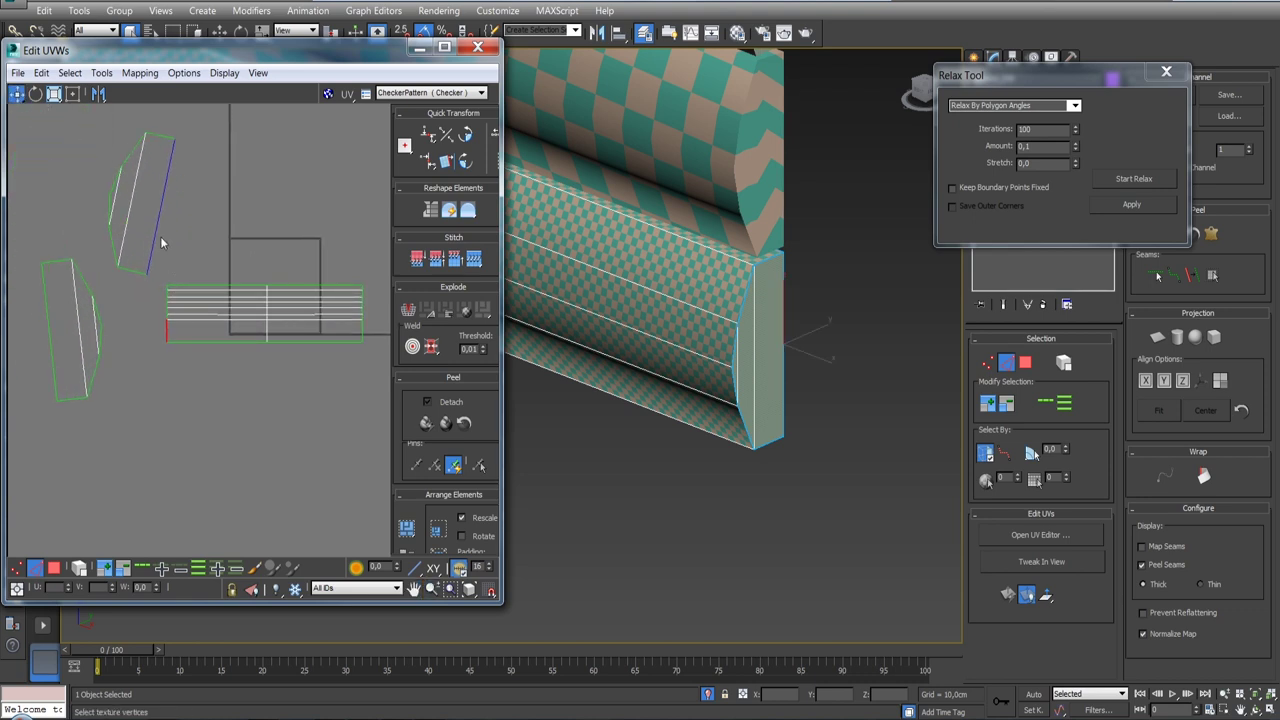
{"action": "left_click", "coordinate": [455, 258]}
Step: Stitch the other end-cap shell onto the long shell's right end
{"action": "middle_click_drag", "start_coordinate": [321, 340], "coordinate": [209, 340]}
{"action": "left_click", "coordinate": [251, 325]}
{"action": "left_click", "coordinate": [468, 258]}
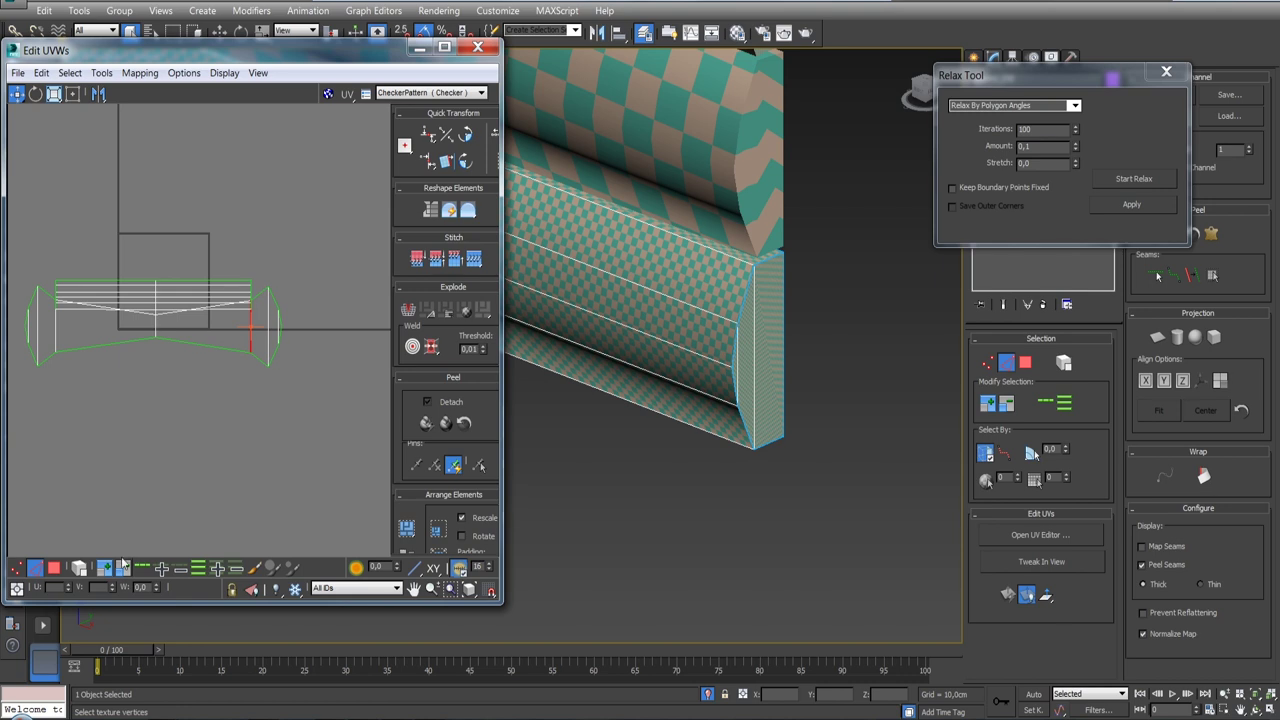
{"action": "left_click", "coordinate": [155, 427]}
Step: Select all faces of the stitched shell and relax it
{"action": "key", "text": "3"}
{"action": "key", "text": "ctrl+a"}
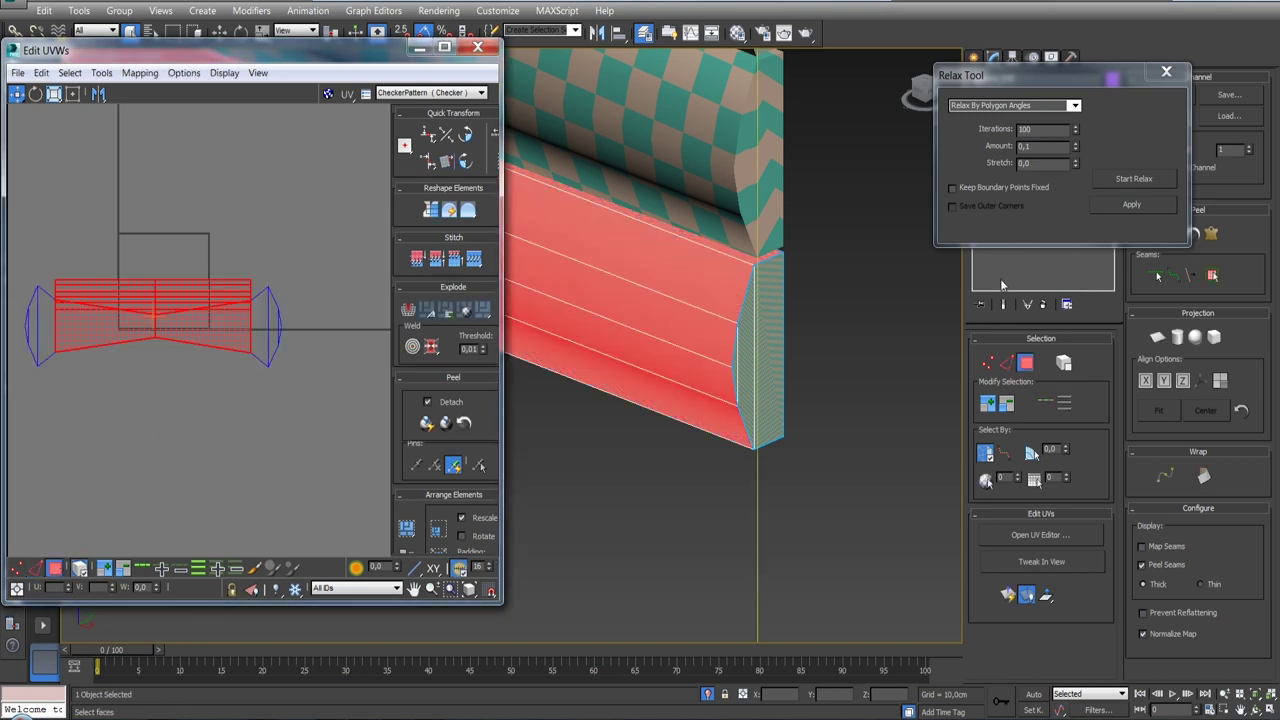
{"action": "left_click", "coordinate": [1134, 180]}
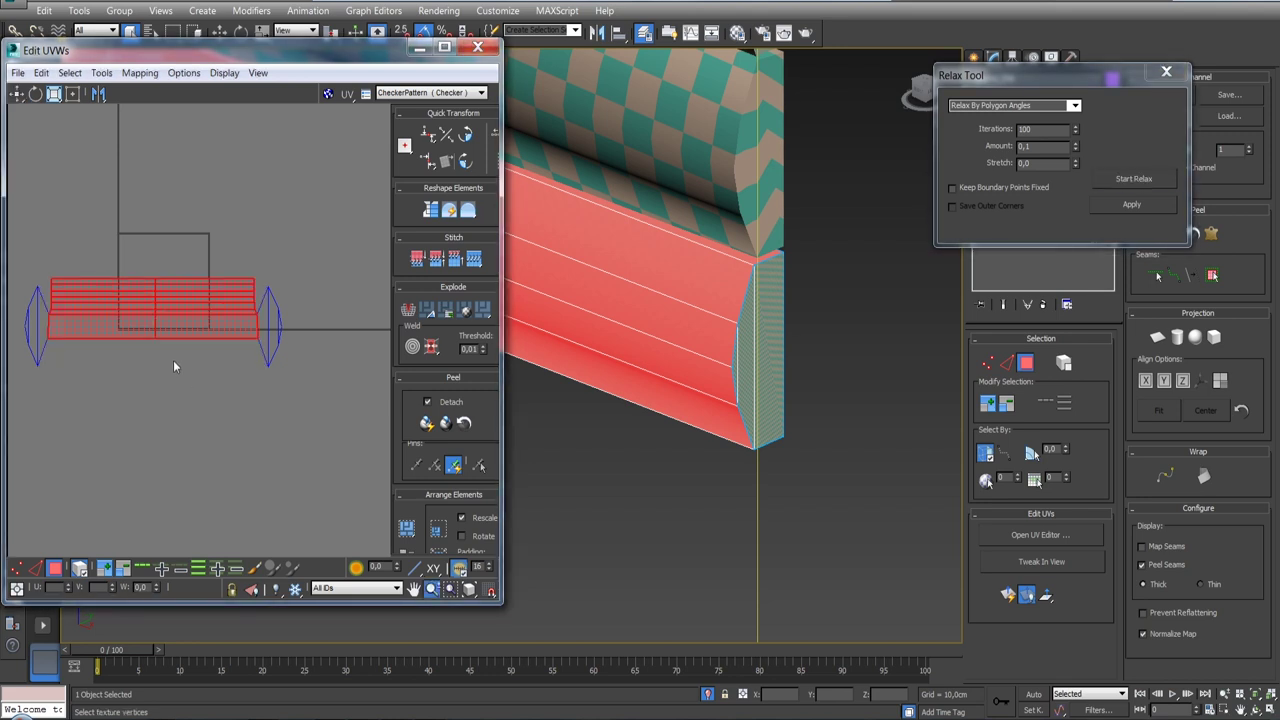
{"action": "scroll", "coordinate": [173, 360], "scroll_direction": "down", "scroll_amount": 3}
{"action": "key", "text": "ctrl+a"}
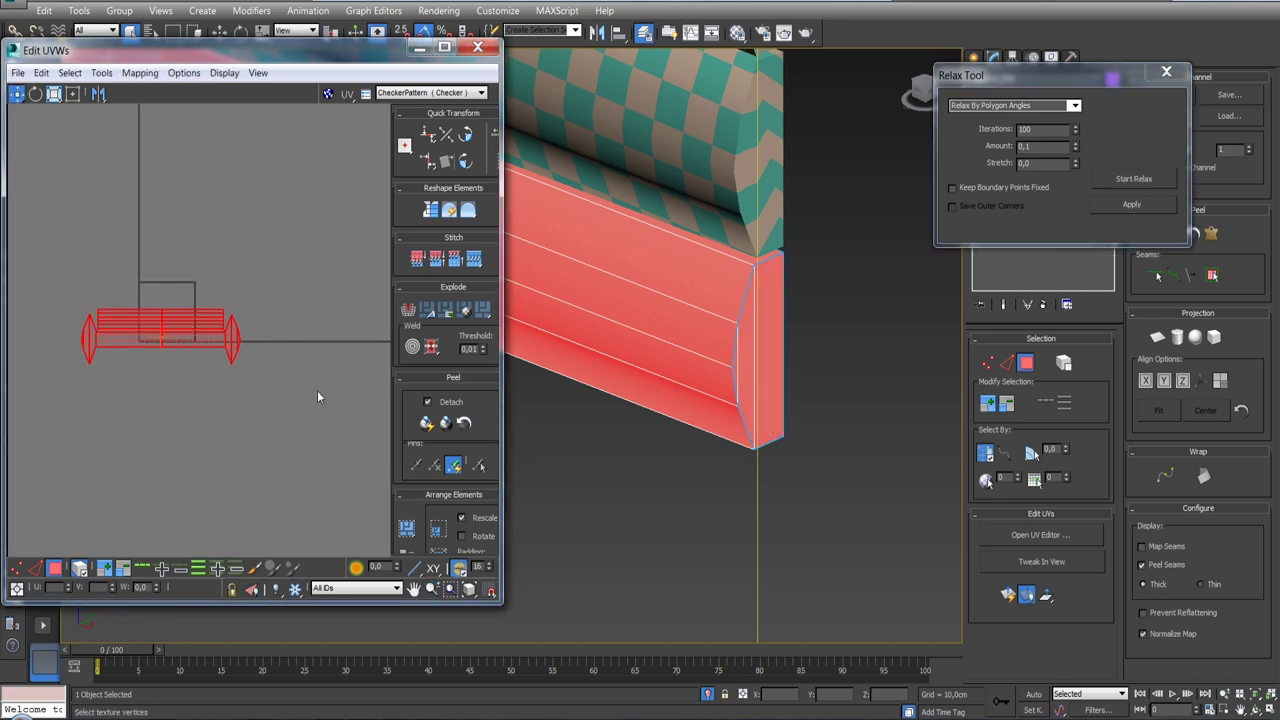
{"action": "left_click", "coordinate": [1134, 180]}
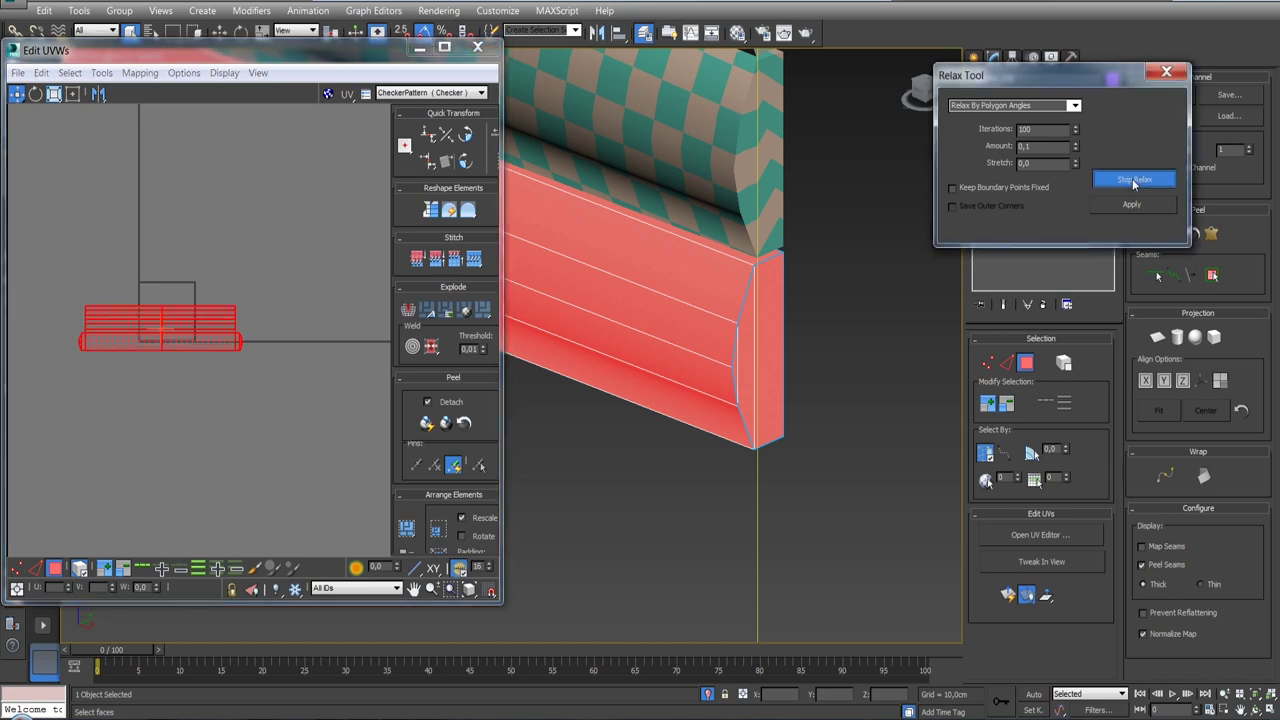
{"action": "left_click", "coordinate": [460, 536]}
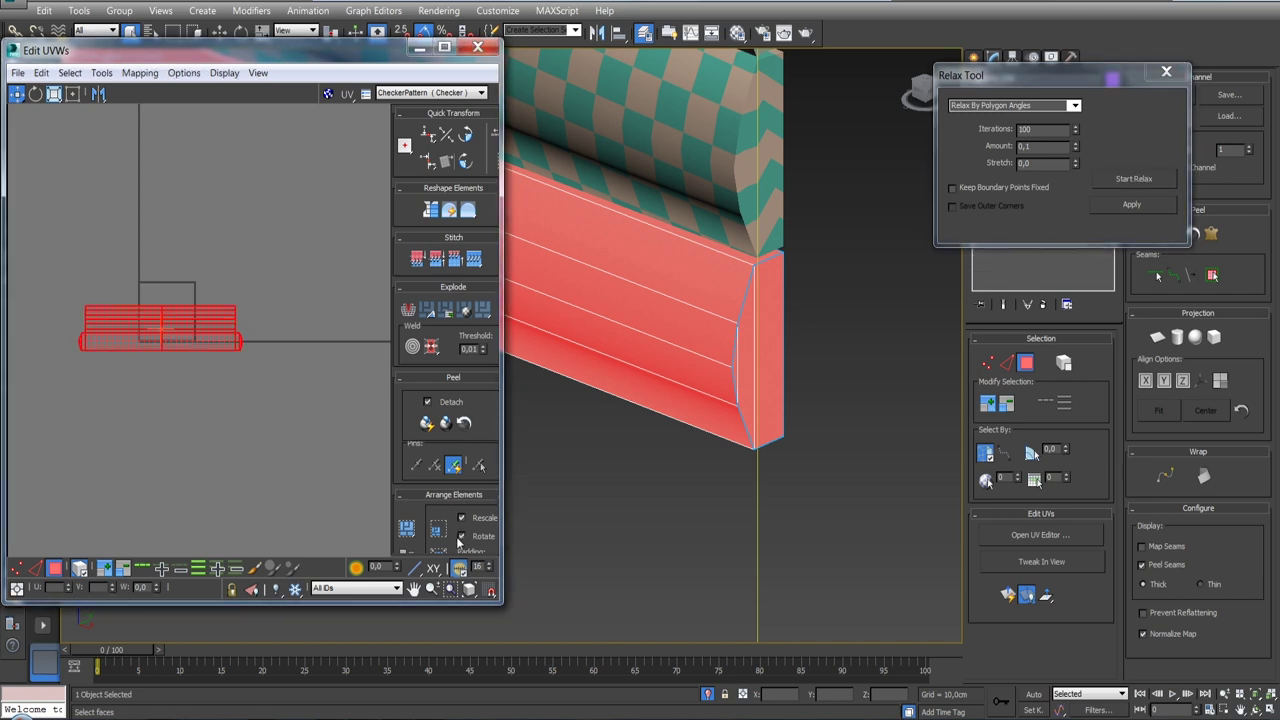
Step: Pack the shell inside the UV square with Rotate enabled
{"action": "left_click", "coordinate": [437, 530]}
{"action": "left_click", "coordinate": [406, 528]}
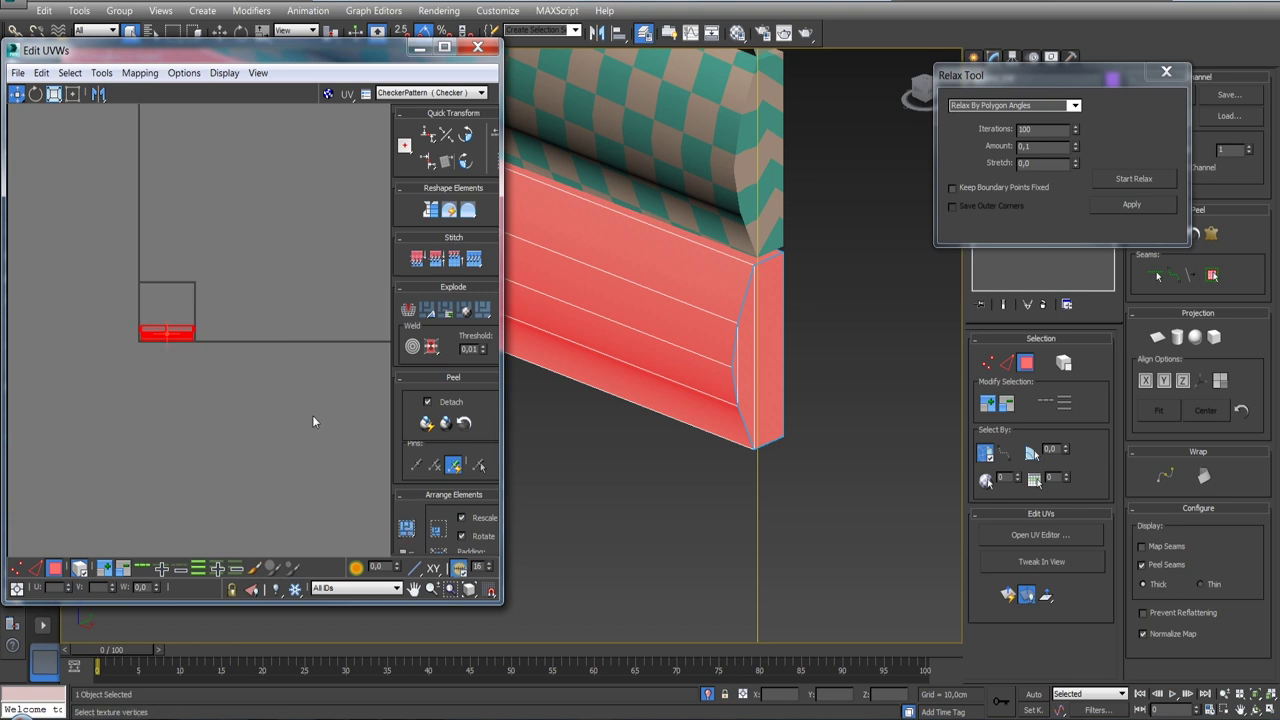
{"action": "scroll", "coordinate": [224, 396], "scroll_direction": "up", "scroll_amount": 1}
{"action": "scroll", "coordinate": [224, 396], "scroll_direction": "up", "scroll_amount": 2}
{"action": "scroll", "coordinate": [190, 350], "scroll_direction": "up", "scroll_amount": 2}
{"action": "scroll", "coordinate": [188, 346], "scroll_direction": "up", "scroll_amount": 2}
{"action": "middle_click_drag", "start_coordinate": [188, 346], "coordinate": [110, 338]}
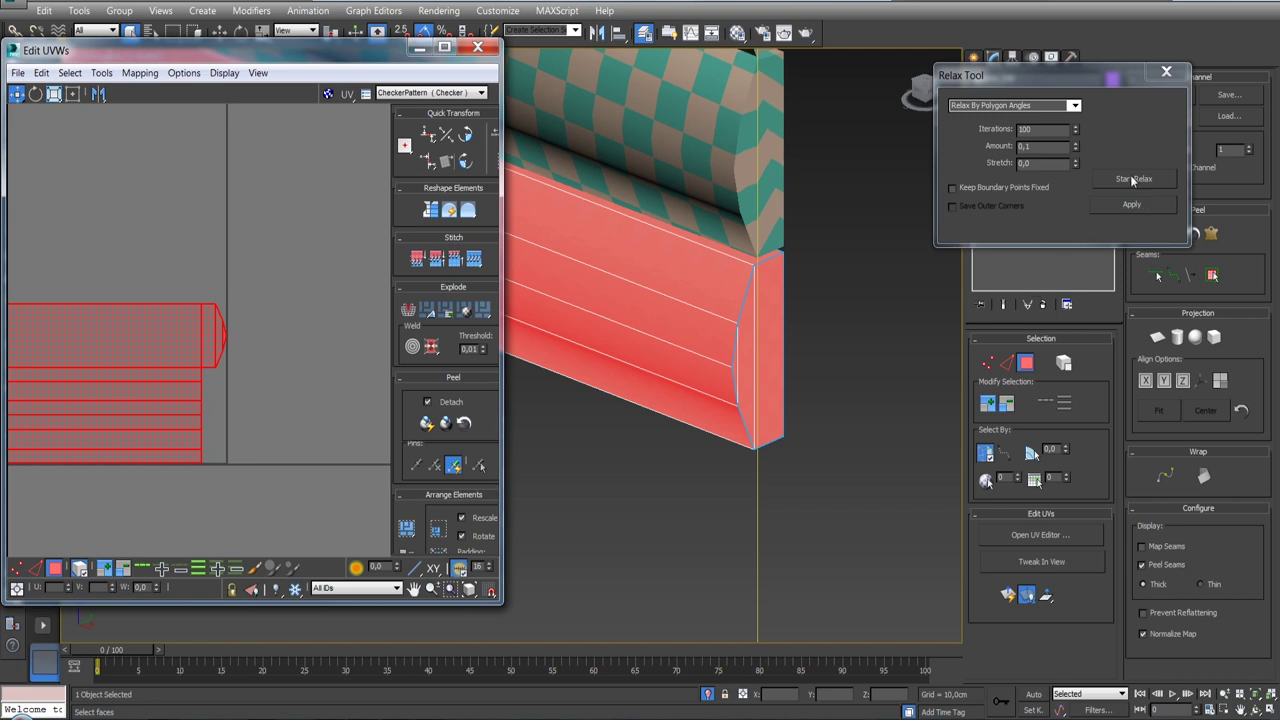
{"action": "left_click_drag", "start_coordinate": [1108, 84], "coordinate": [1126, 23]}
Step: Collapse the Unwrap UVW into brewno_058 and select the log above, brewno_057
{"action": "right_click", "coordinate": [1057, 207]}
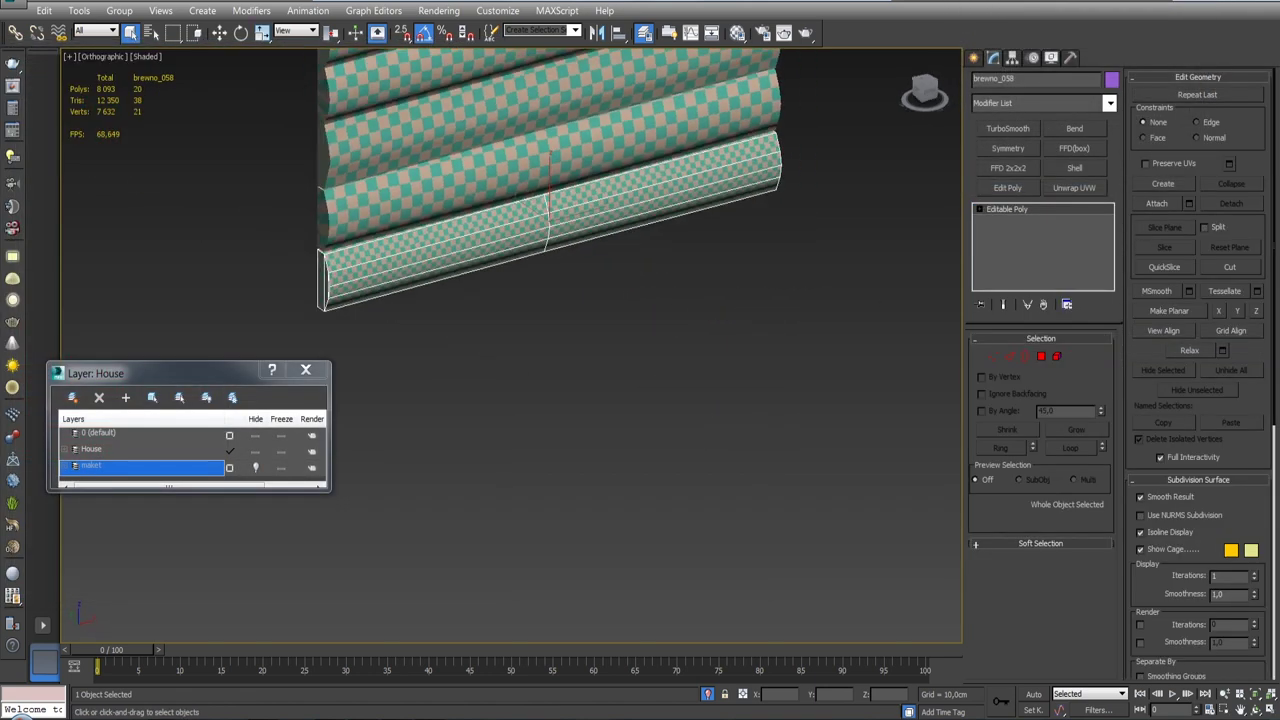
{"action": "mouse_move", "coordinate": [490, 320]}
{"action": "middle_mouse_down", "text": "alt"}
{"action": "mouse_move", "coordinate": [580, 291]}
{"action": "mouse_move", "coordinate": [449, 294]}
{"action": "mouse_move", "coordinate": [580, 330]}
{"action": "mouse_move", "coordinate": [563, 386]}
{"action": "mouse_move", "coordinate": [576, 414]}
{"action": "middle_mouse_up", "text": "alt"}
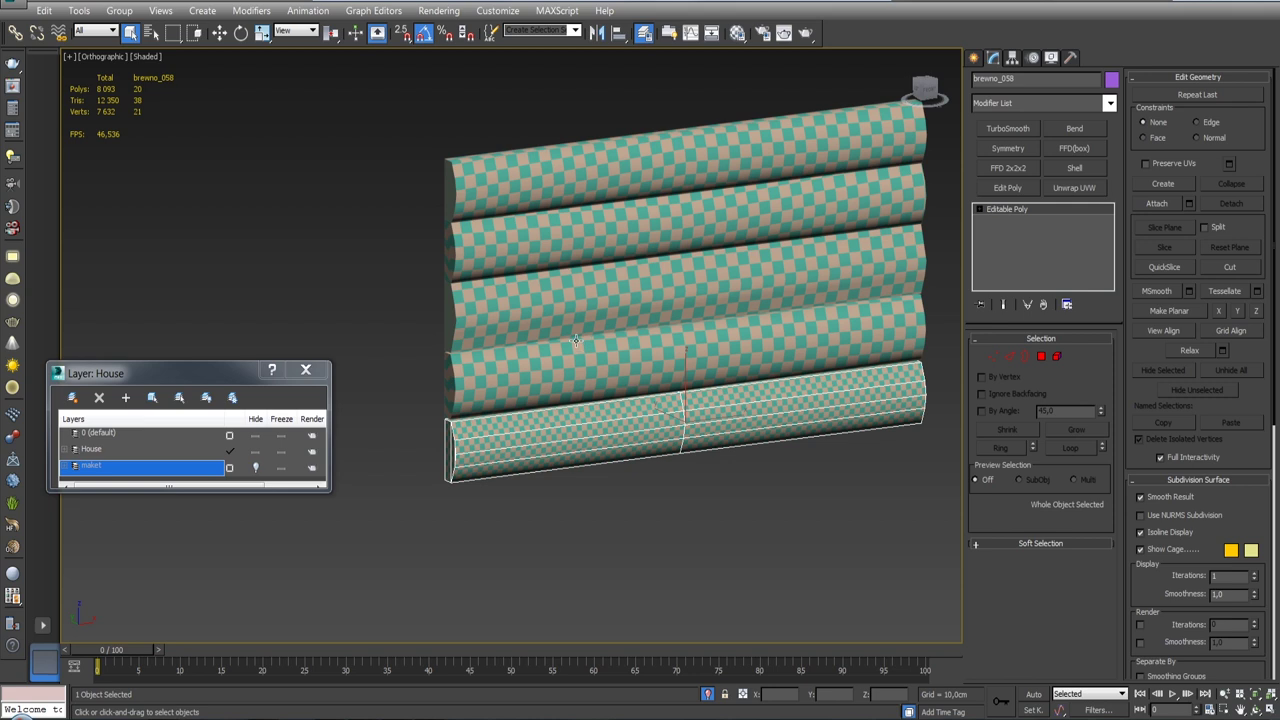
{"action": "left_click", "coordinate": [553, 372]}
{"action": "middle_click_drag", "start_coordinate": [553, 372], "coordinate": [557, 358], "text": "alt"}
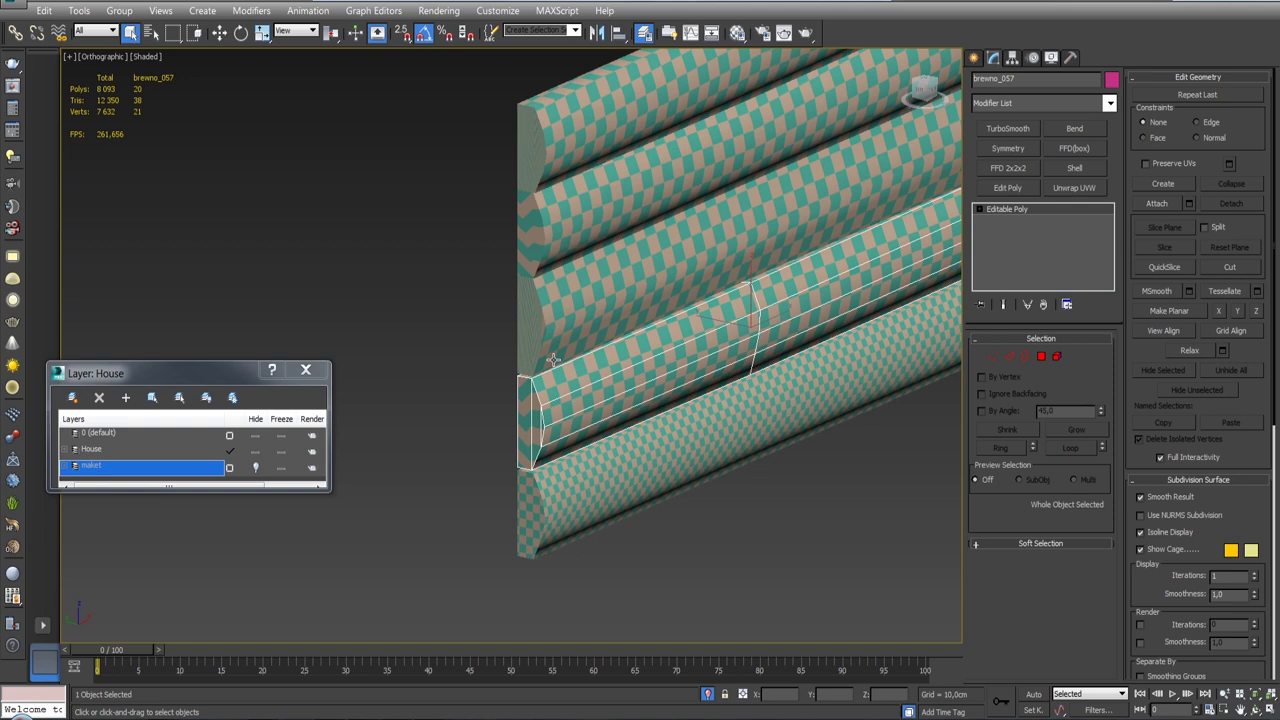
Step: Add Unwrap UVW to brewno_057 and loop-select the edge loops at both log ends
{"action": "left_click", "coordinate": [1070, 187]}
{"action": "left_click", "coordinate": [1002, 364]}
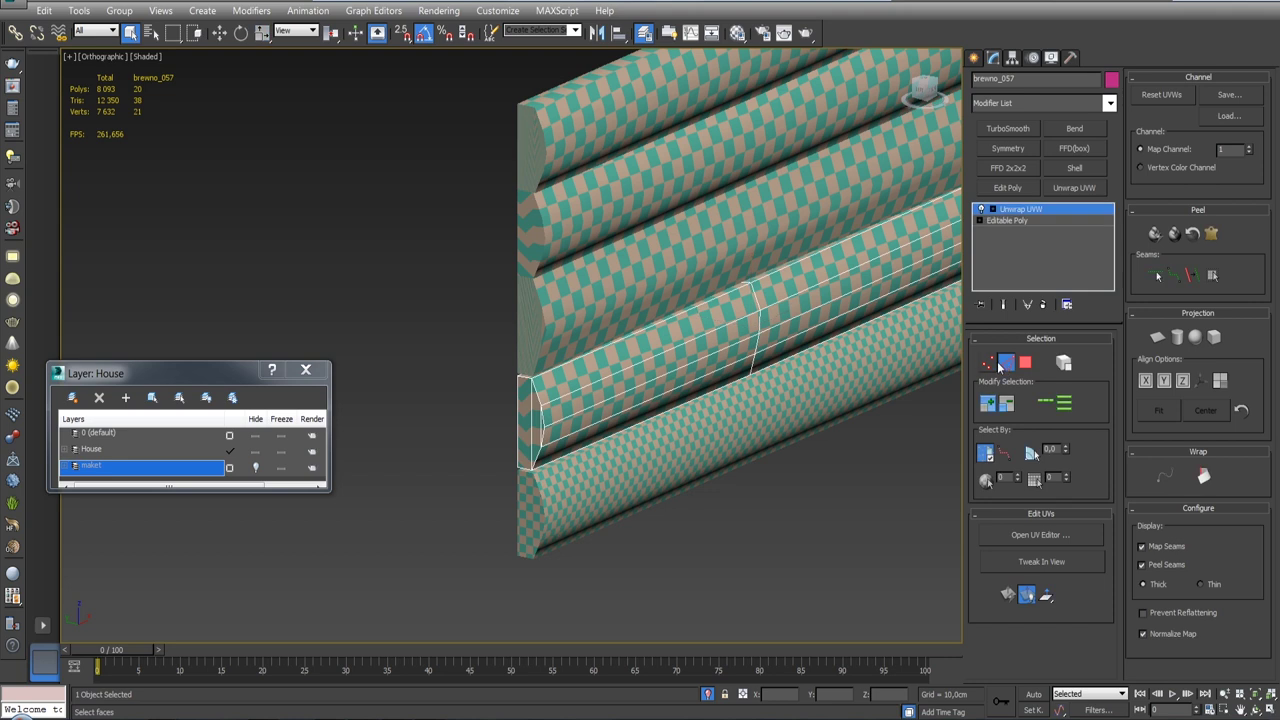
{"action": "scroll", "coordinate": [519, 355], "scroll_direction": "up", "scroll_amount": 2}
{"action": "scroll", "coordinate": [519, 355], "scroll_direction": "up", "scroll_amount": 2}
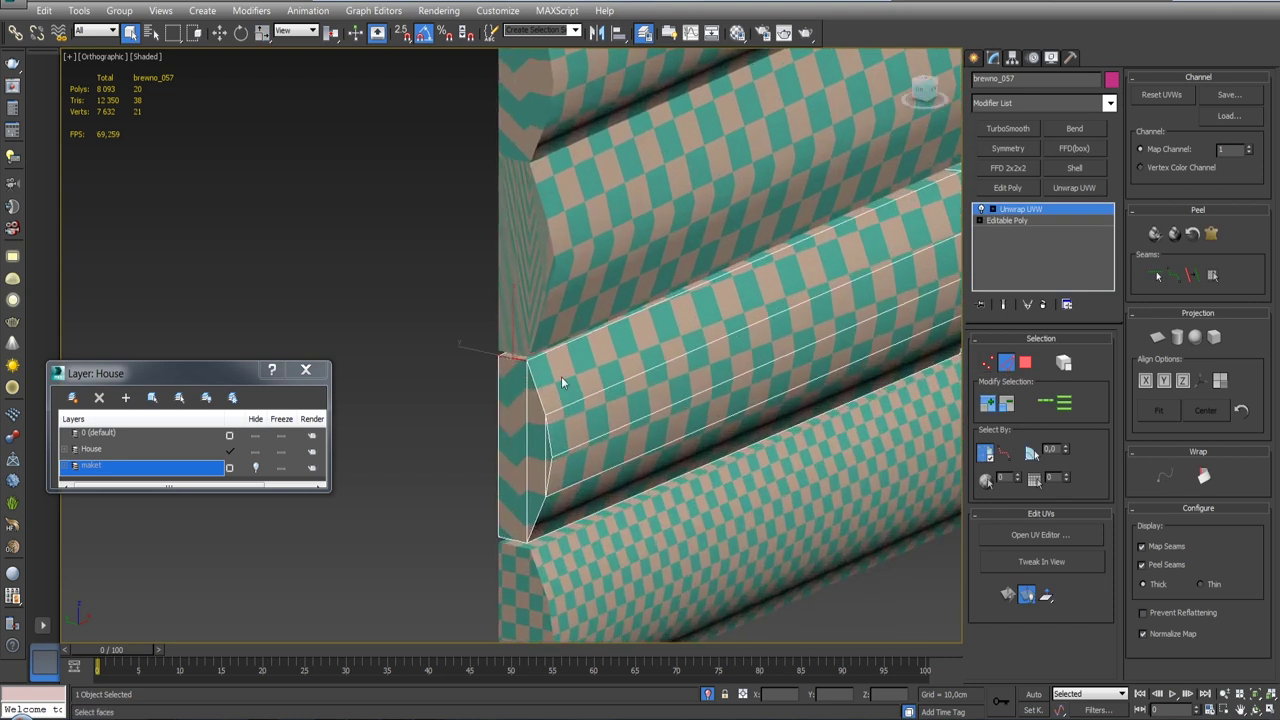
{"action": "left_click", "coordinate": [546, 475], "text": "ctrl"}
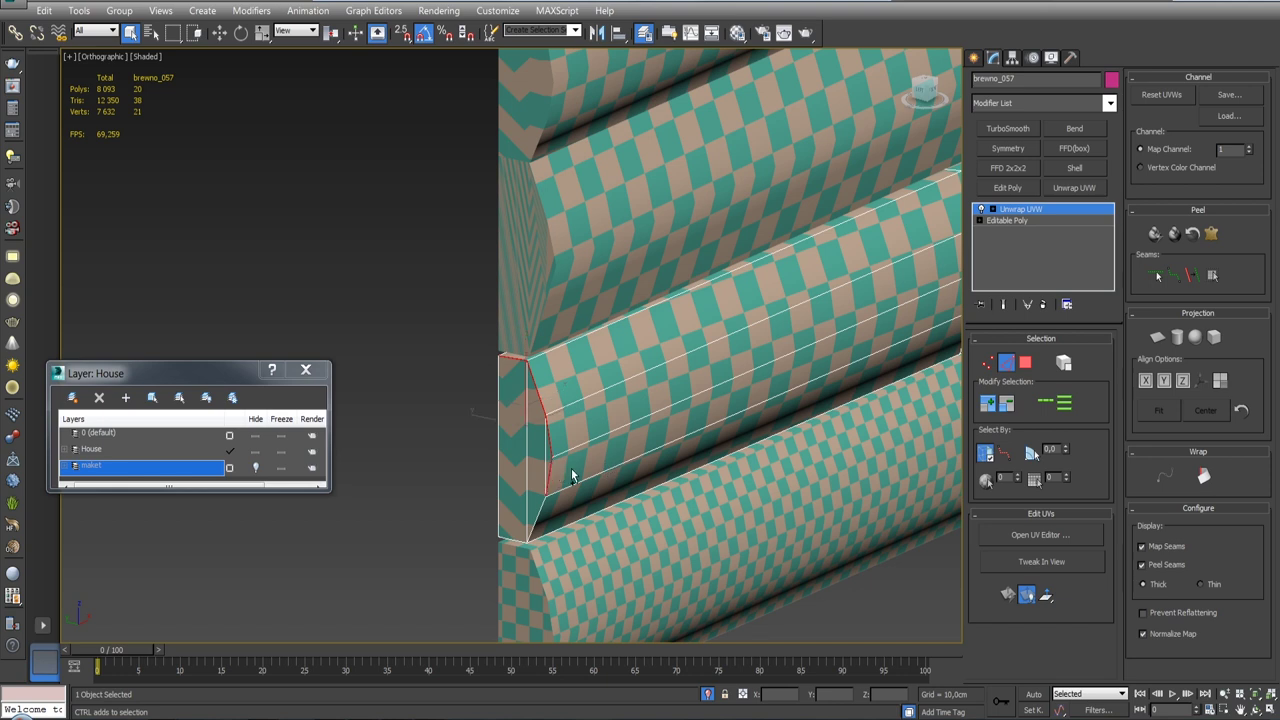
{"action": "mouse_move", "coordinate": [787, 357]}
{"action": "middle_mouse_down", "text": "alt"}
{"action": "mouse_move", "coordinate": [551, 408]}
{"action": "mouse_move", "coordinate": [840, 347]}
{"action": "middle_mouse_up", "text": "alt"}
{"action": "scroll", "coordinate": [774, 326], "scroll_direction": "up", "scroll_amount": 3}
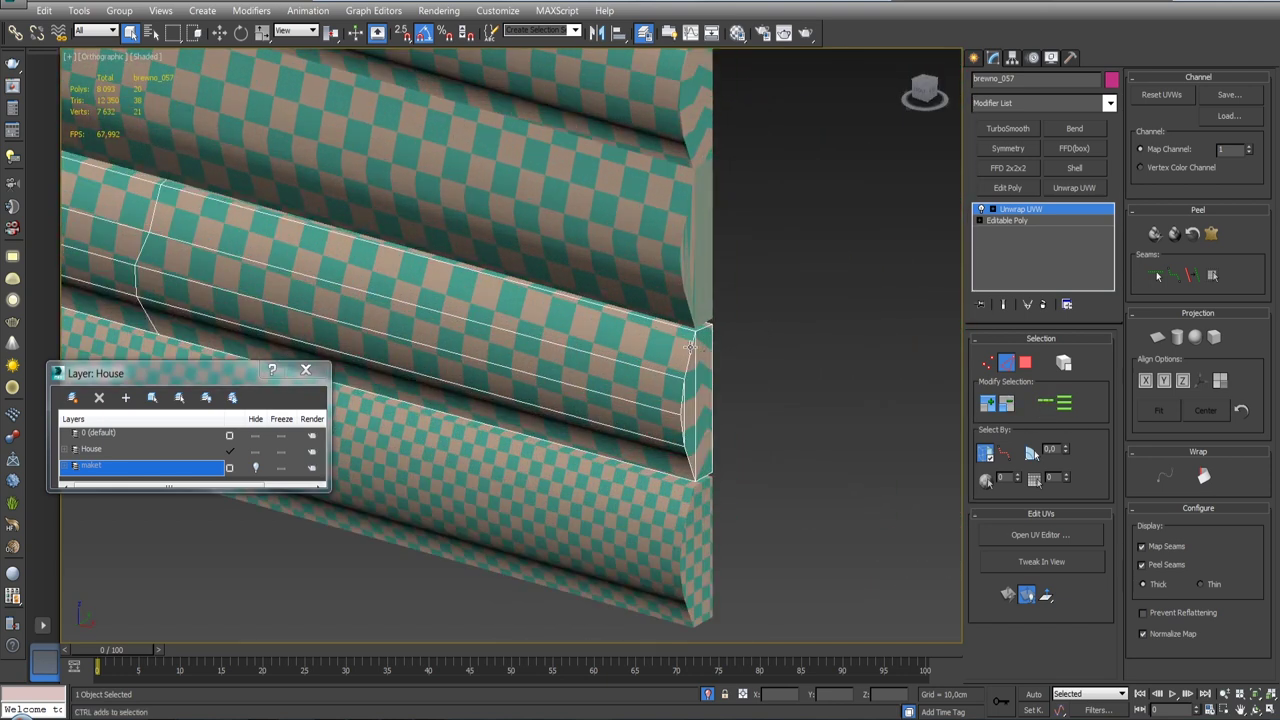
{"action": "left_click", "coordinate": [1046, 400]}
{"action": "mouse_move", "coordinate": [717, 346]}
{"action": "middle_mouse_down", "text": "alt"}
{"action": "mouse_move", "coordinate": [589, 334]}
{"action": "mouse_move", "coordinate": [627, 401]}
{"action": "middle_mouse_up", "text": "alt"}
{"action": "scroll", "coordinate": [627, 401], "scroll_direction": "up", "scroll_amount": 3}
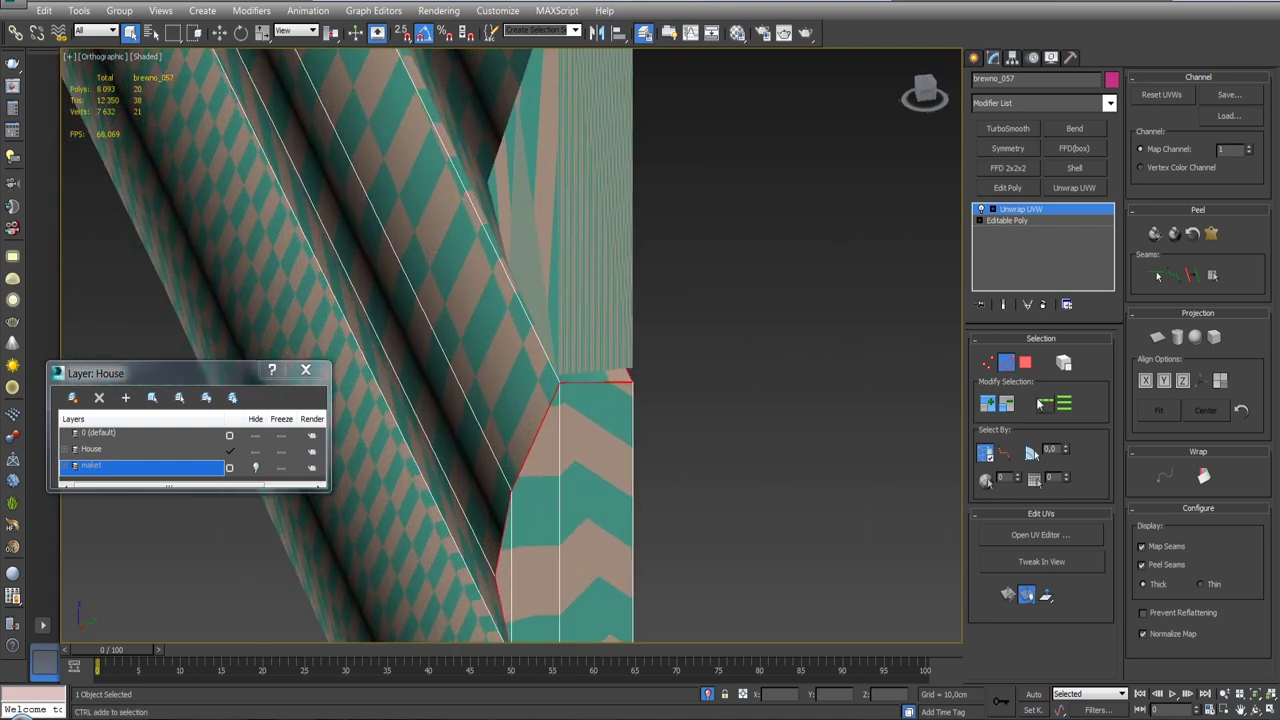
{"action": "scroll", "coordinate": [797, 340], "scroll_direction": "down", "scroll_amount": 2}
{"action": "middle_click_drag", "start_coordinate": [560, 280], "coordinate": [827, 423], "text": "alt"}
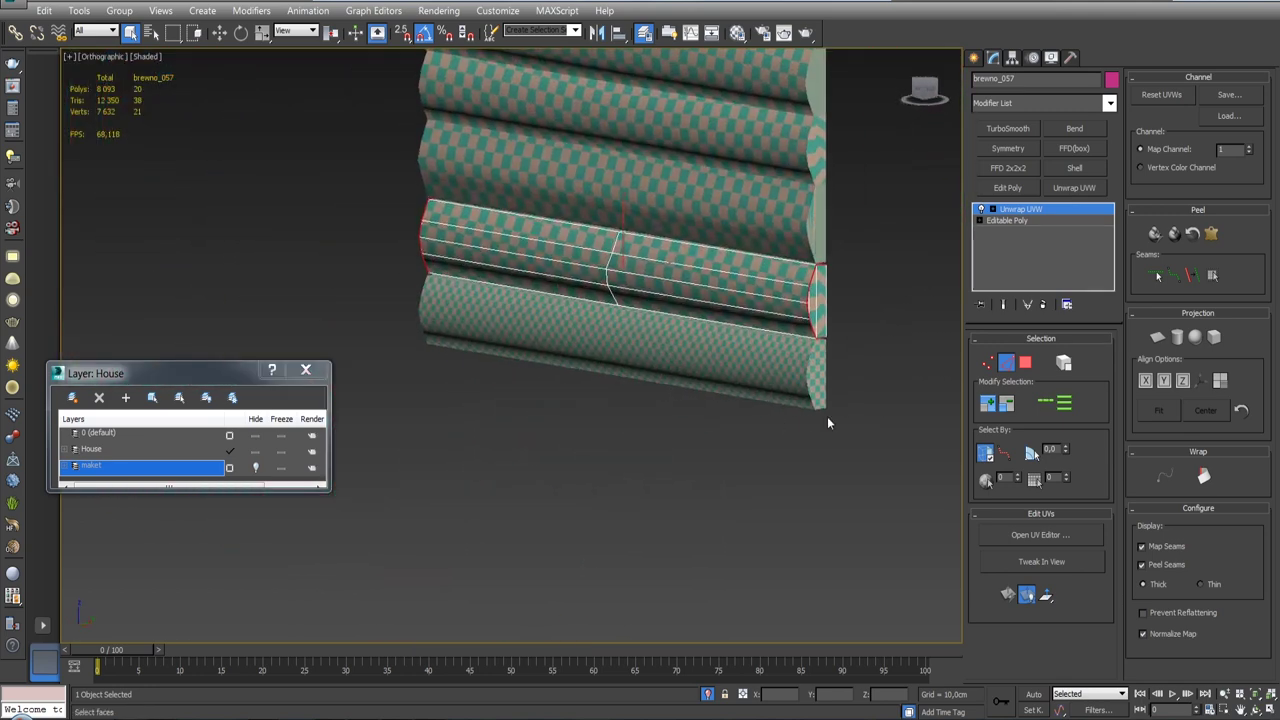
Step: Make the end loops seams, then pelt the grown long face strip of brevno_057
{"action": "left_click", "coordinate": [1191, 277]}
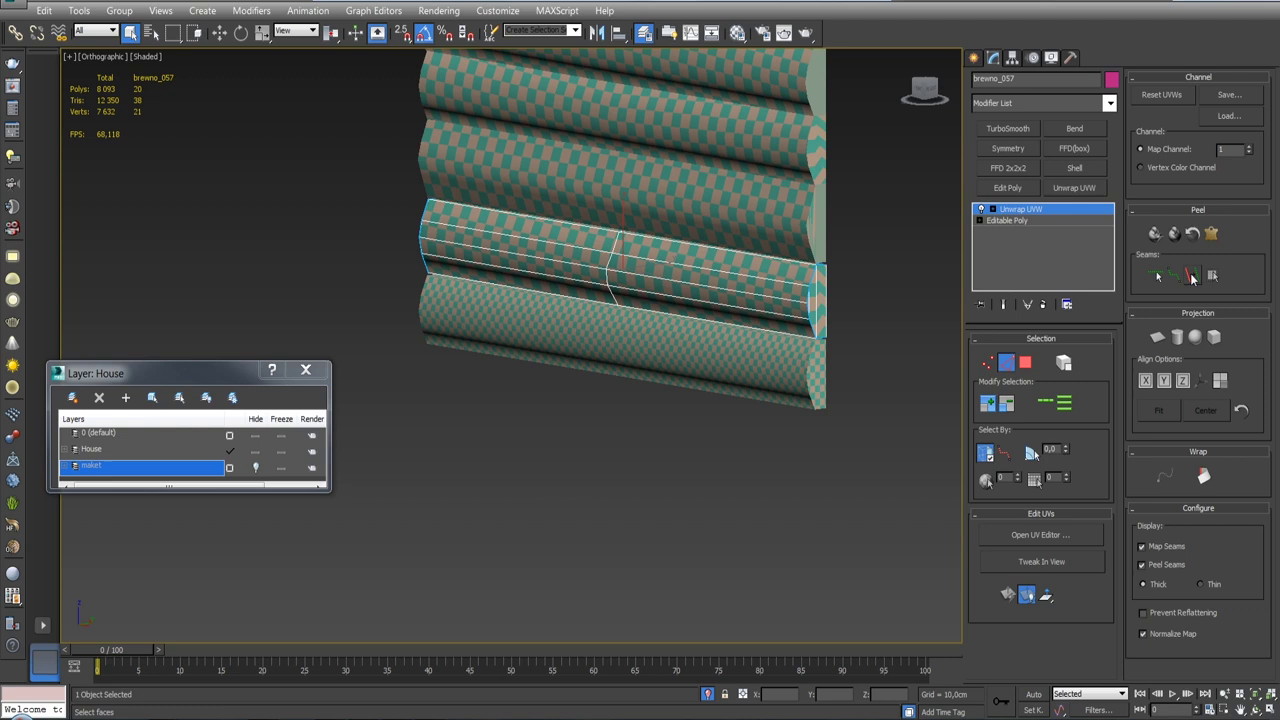
{"action": "left_click", "coordinate": [1025, 362]}
{"action": "left_click", "coordinate": [705, 278]}
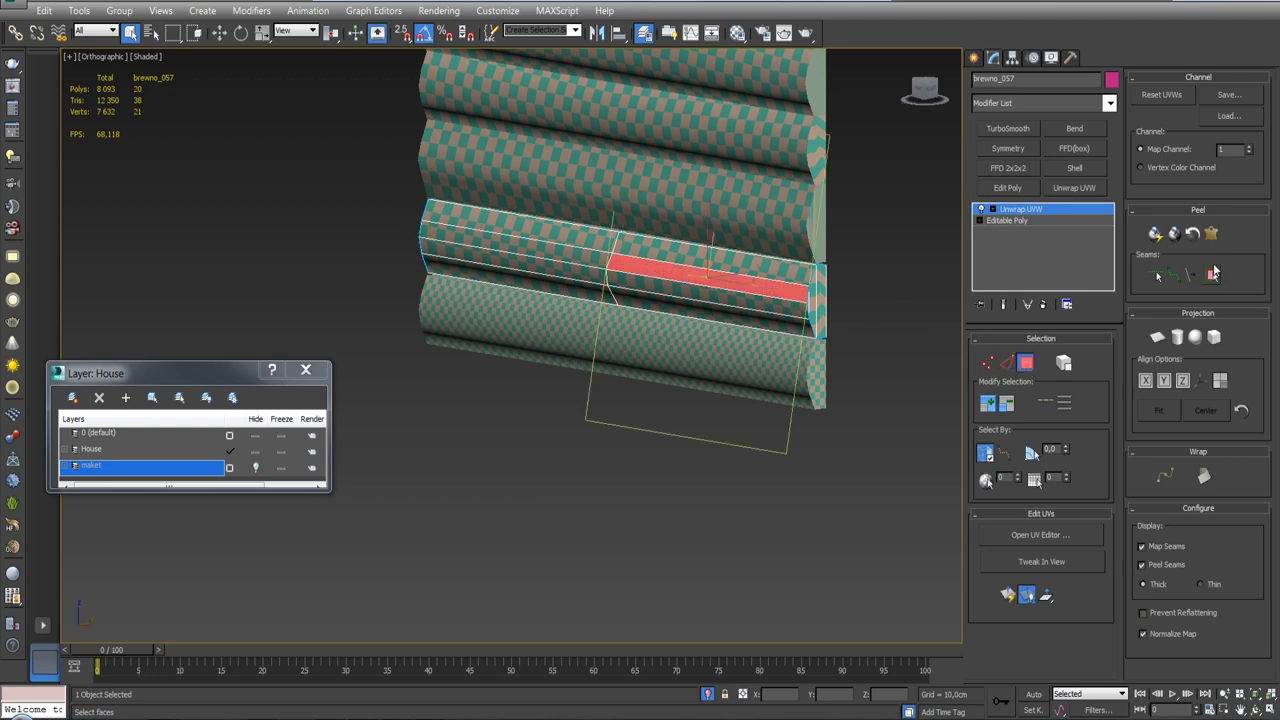
{"action": "left_click", "coordinate": [1213, 274]}
{"action": "left_click", "coordinate": [1211, 233]}
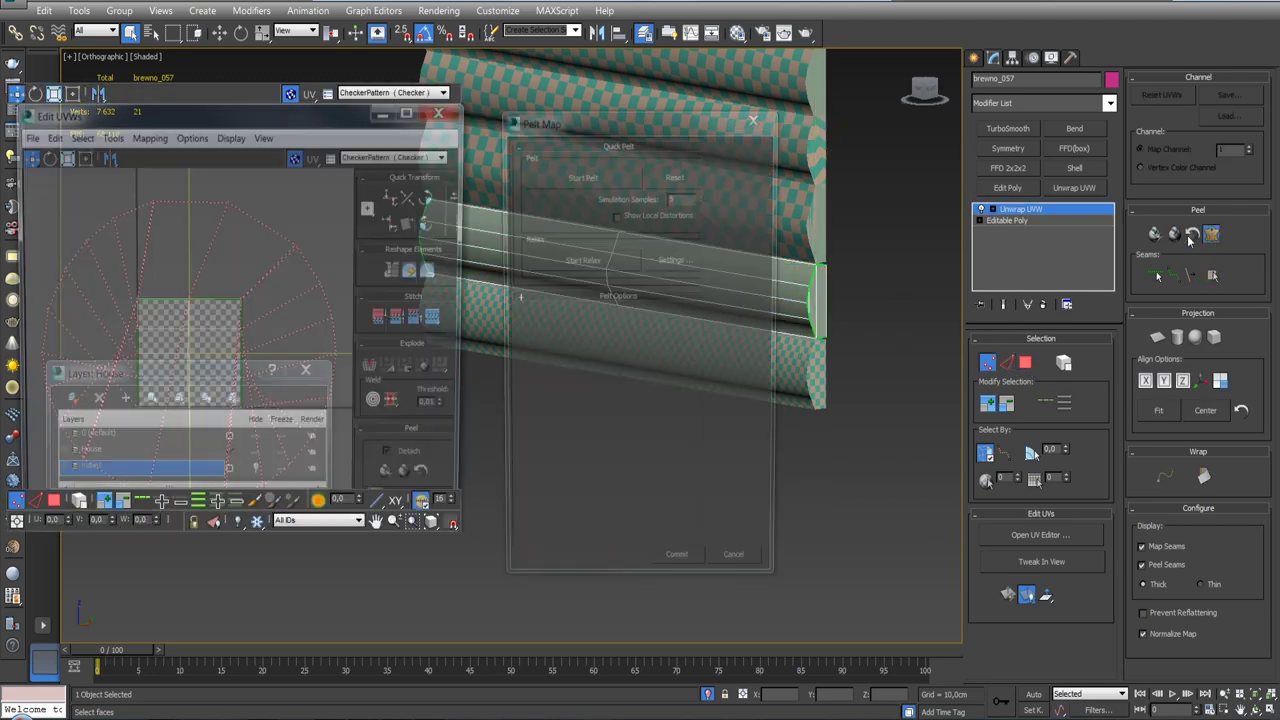
{"action": "left_click", "coordinate": [582, 174]}
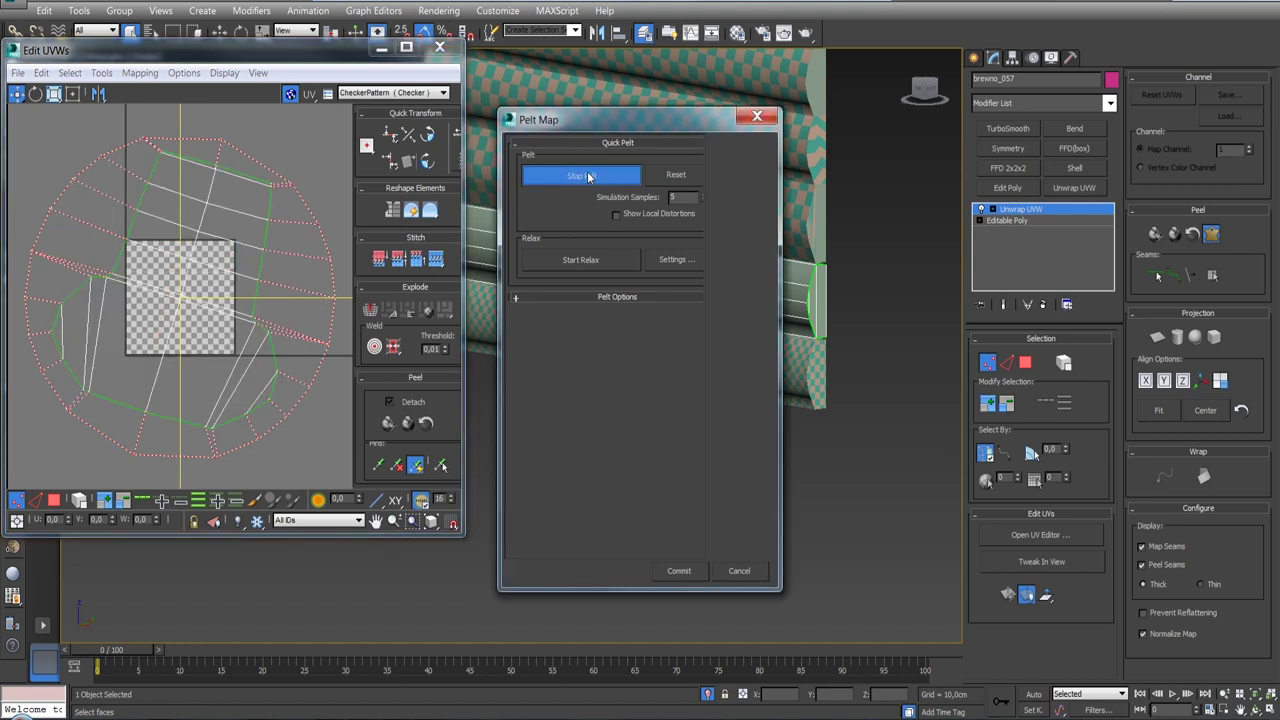
{"action": "left_click", "coordinate": [675, 259]}
Step: Relax the pelted UVs by polygon angles and pack them into the UV square
{"action": "left_click", "coordinate": [679, 570]}
{"action": "left_click_drag", "start_coordinate": [172, 110], "coordinate": [1001, 109]}
{"action": "left_click", "coordinate": [975, 135]}
{"action": "left_click", "coordinate": [962, 146]}
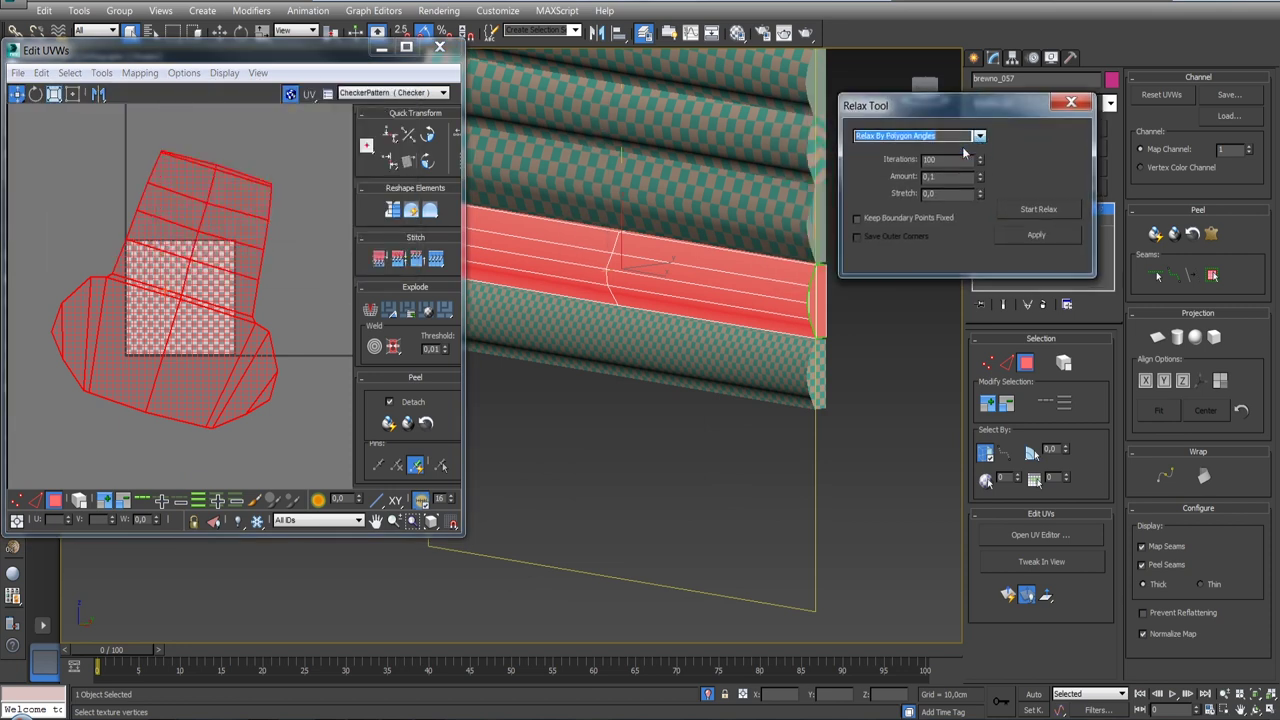
{"action": "left_click", "coordinate": [1043, 210]}
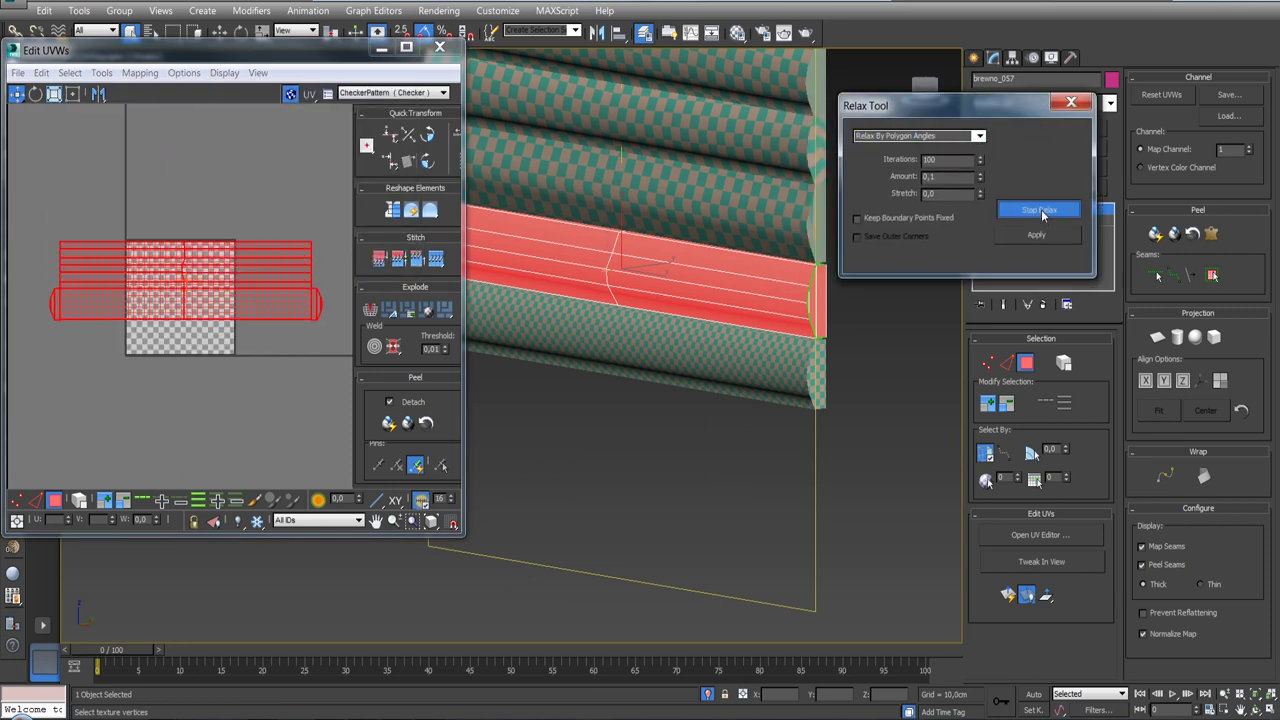
{"action": "left_click", "coordinate": [420, 497]}
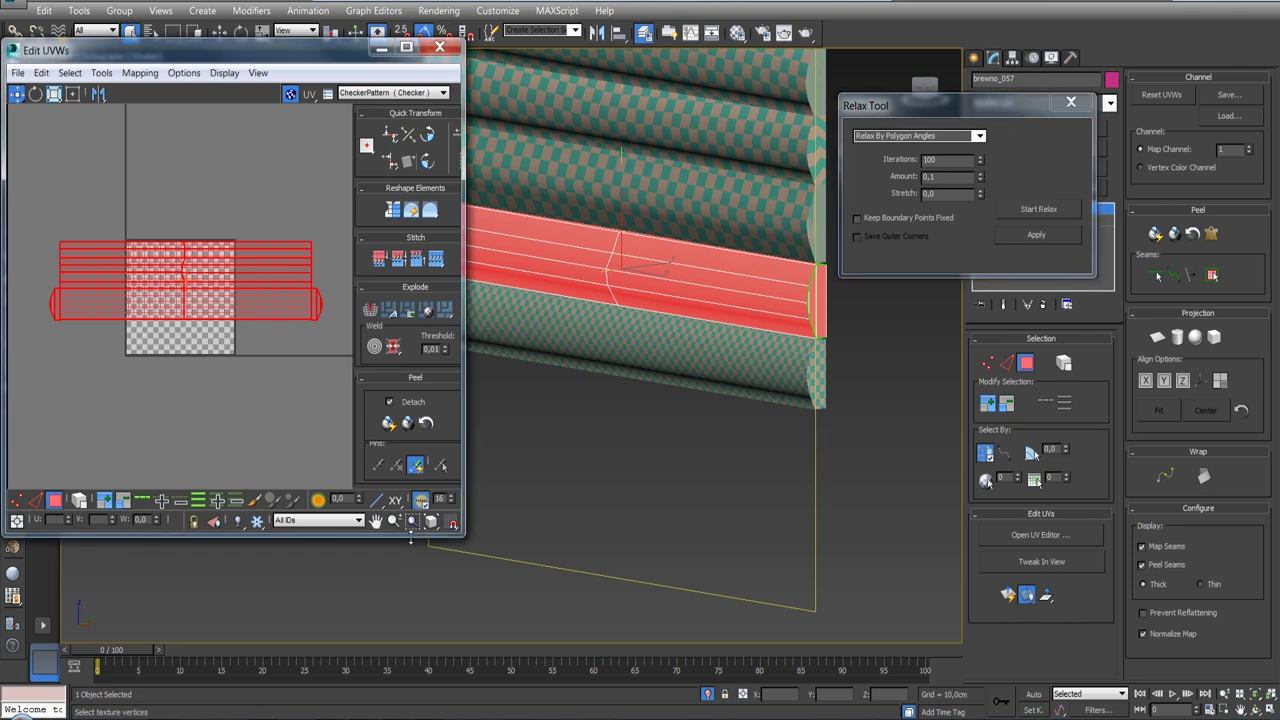
{"action": "left_click_drag", "start_coordinate": [410, 537], "coordinate": [459, 641]}
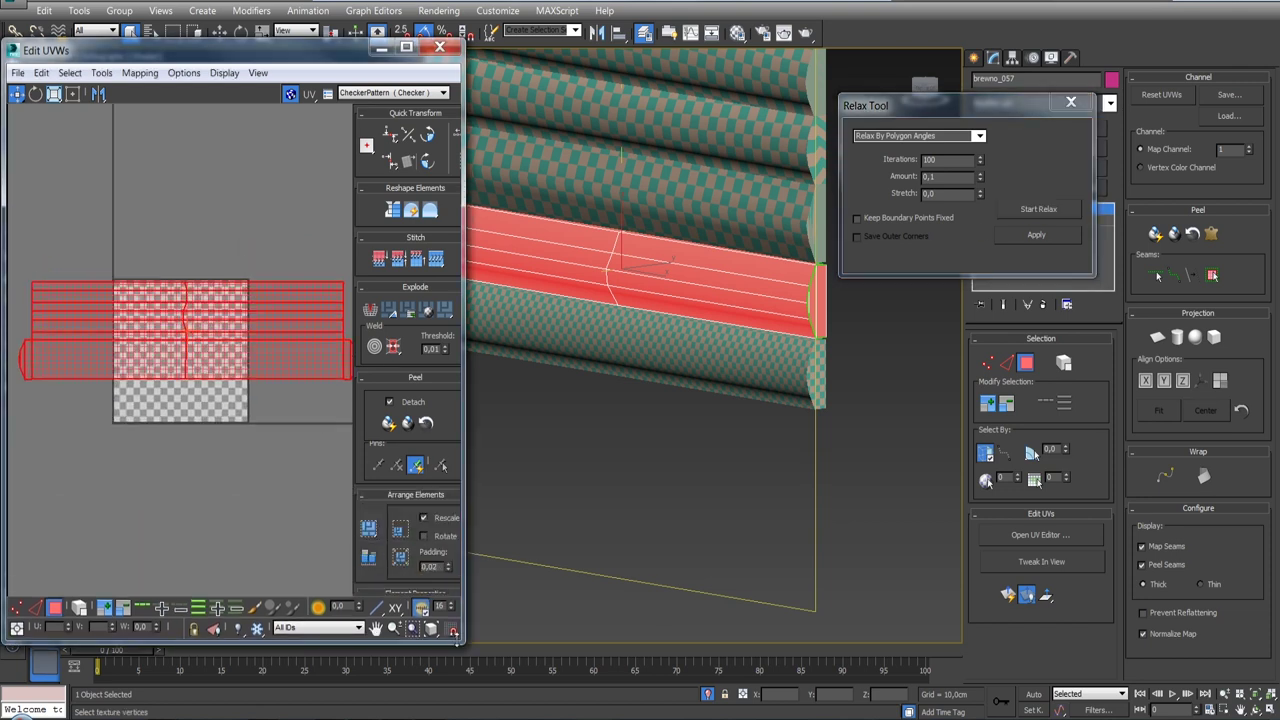
{"action": "left_click", "coordinate": [410, 535]}
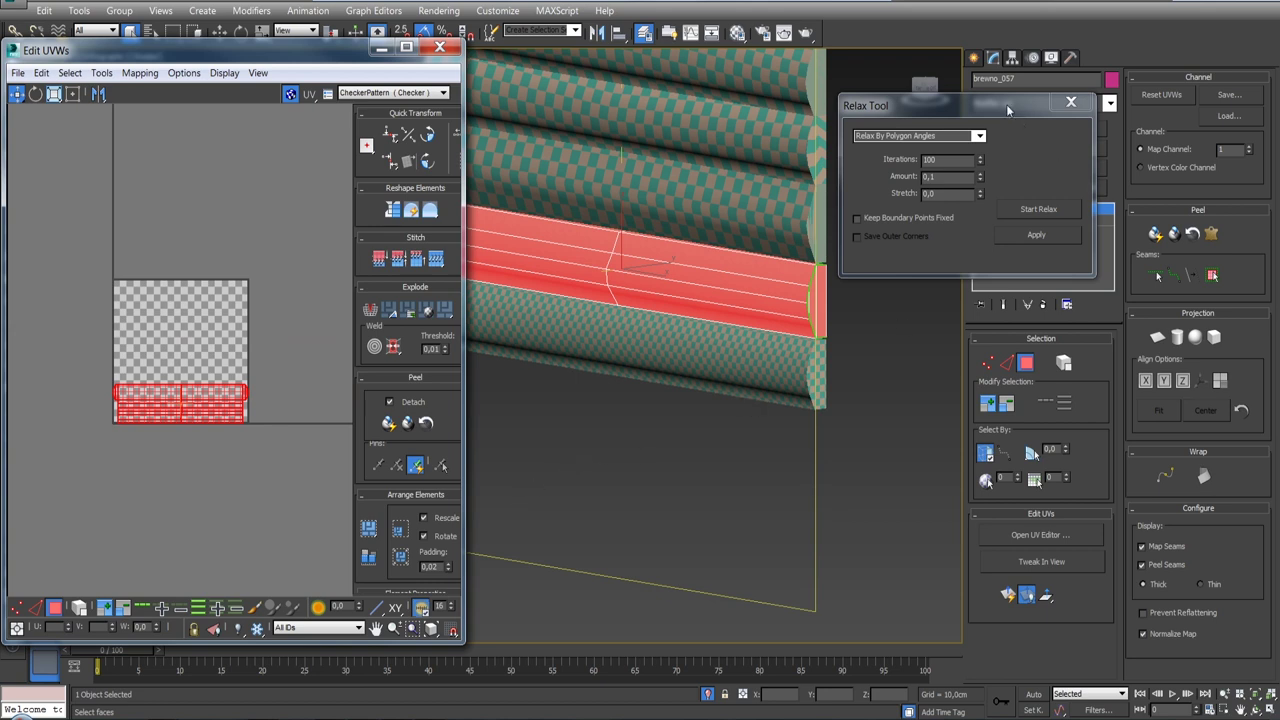
Step: Collapse the Unwrap UVW into brewno_057's Editable Poly
{"action": "left_click_drag", "start_coordinate": [1008, 108], "coordinate": [1082, 6]}
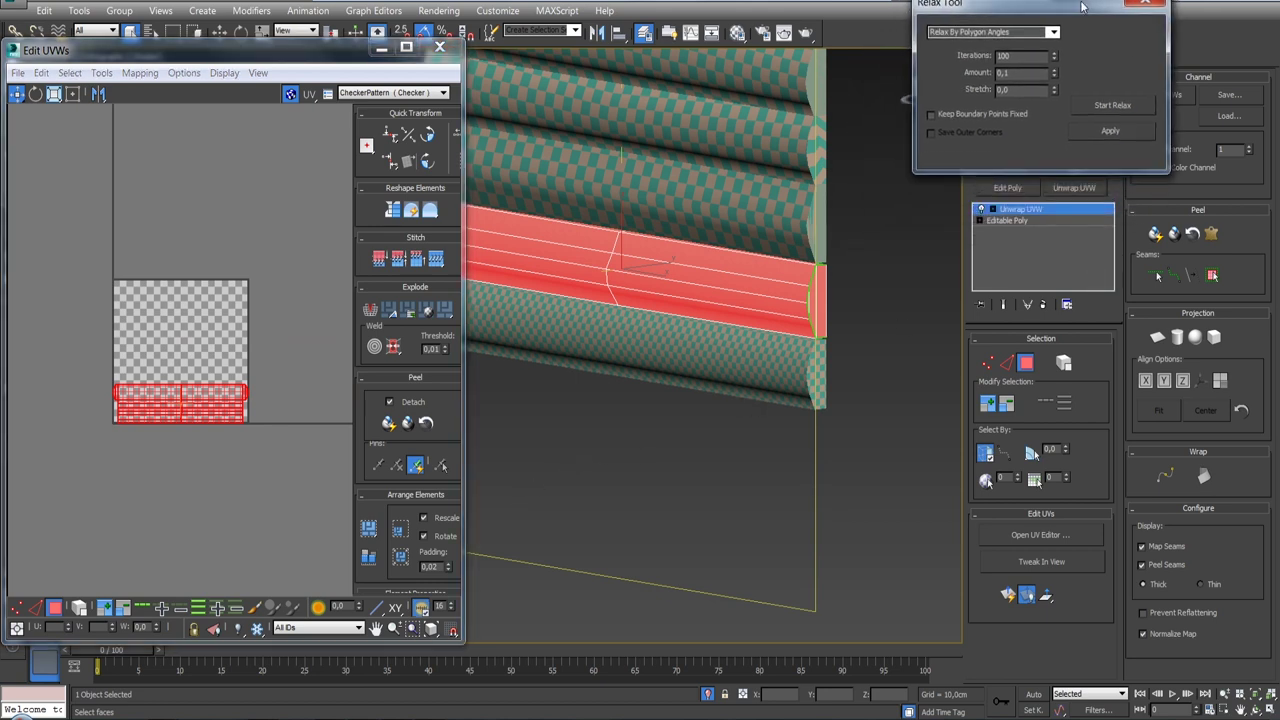
{"action": "right_click", "coordinate": [1050, 210]}
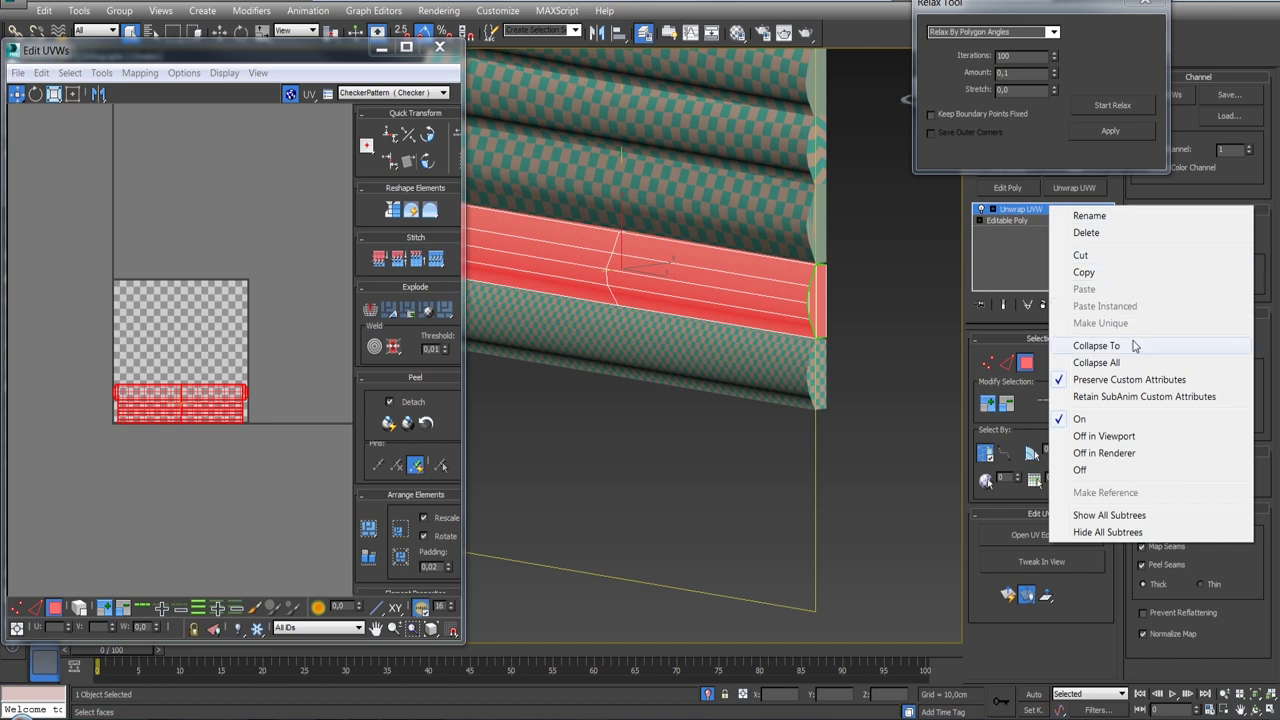
{"action": "left_click", "coordinate": [1058, 344]}
{"action": "middle_click_drag", "start_coordinate": [867, 321], "coordinate": [851, 314]}
Step: Add an Unwrap UVW modifier to brevno_056 in face mode, with Map Seams display turned off
{"action": "left_click", "coordinate": [700, 290]}
{"action": "left_click", "coordinate": [1065, 188]}
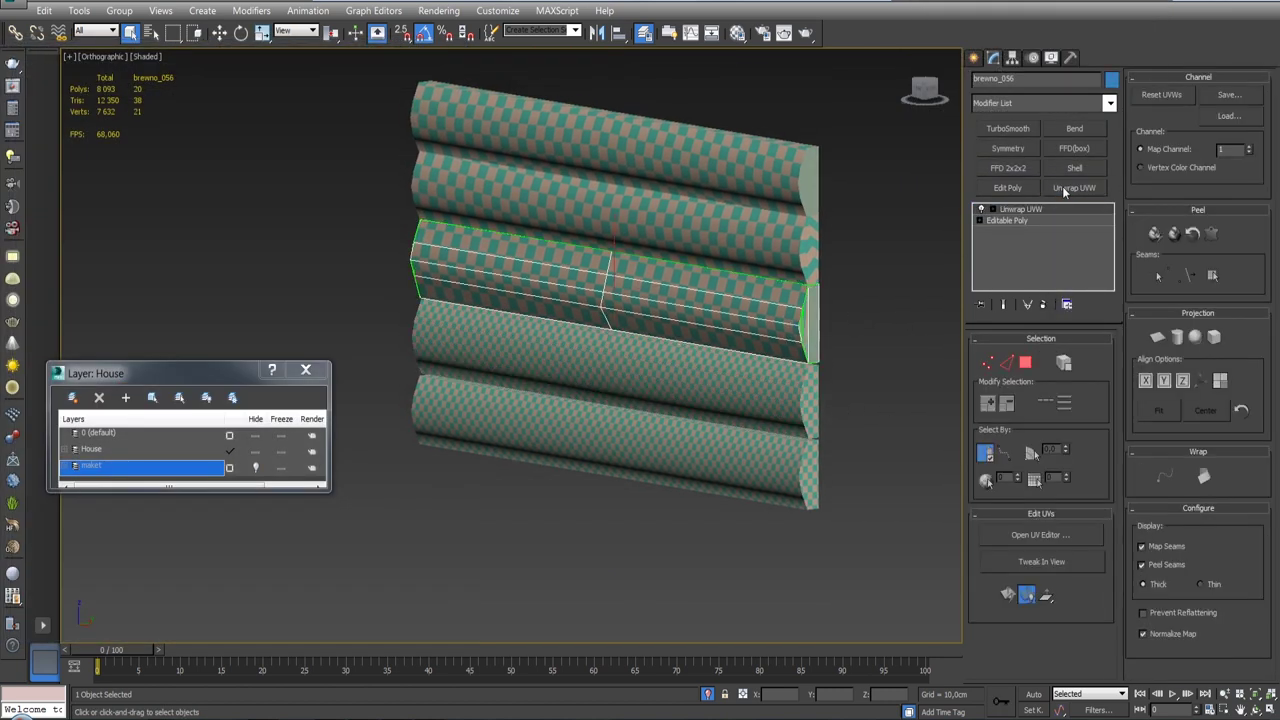
{"action": "left_click", "coordinate": [1006, 364]}
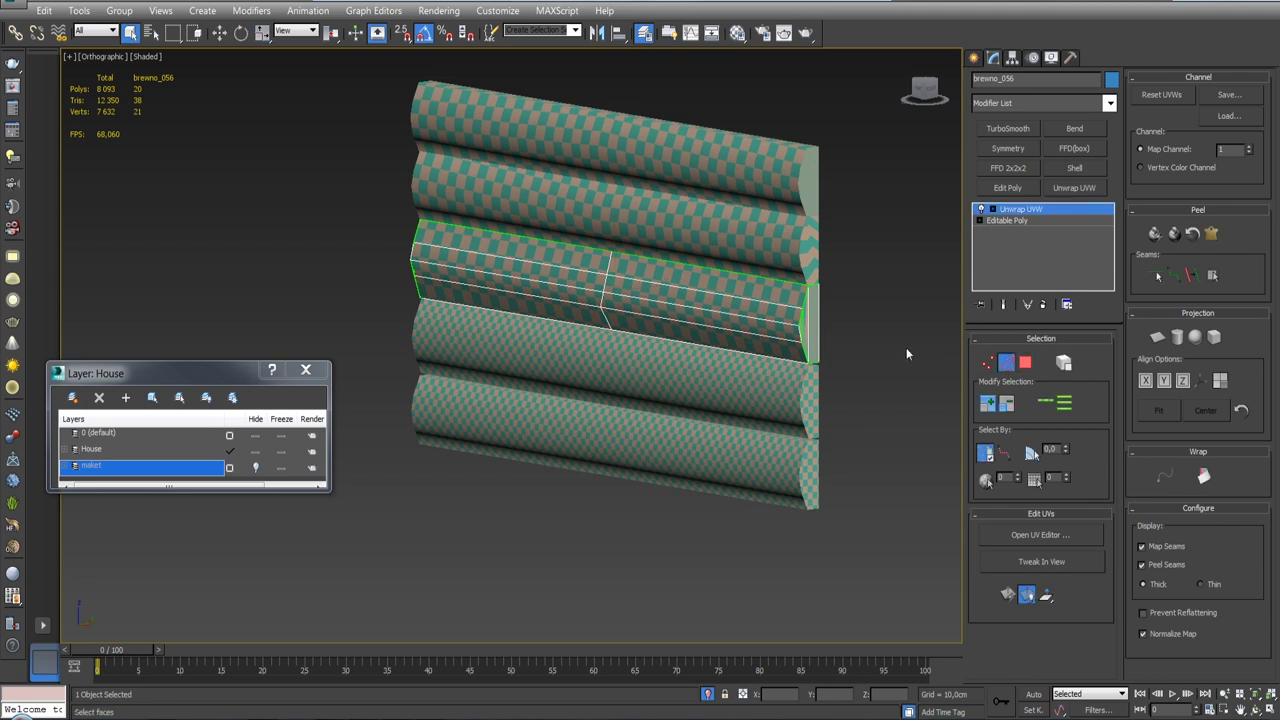
{"action": "middle_click_drag", "start_coordinate": [906, 354], "coordinate": [1027, 405], "text": "alt"}
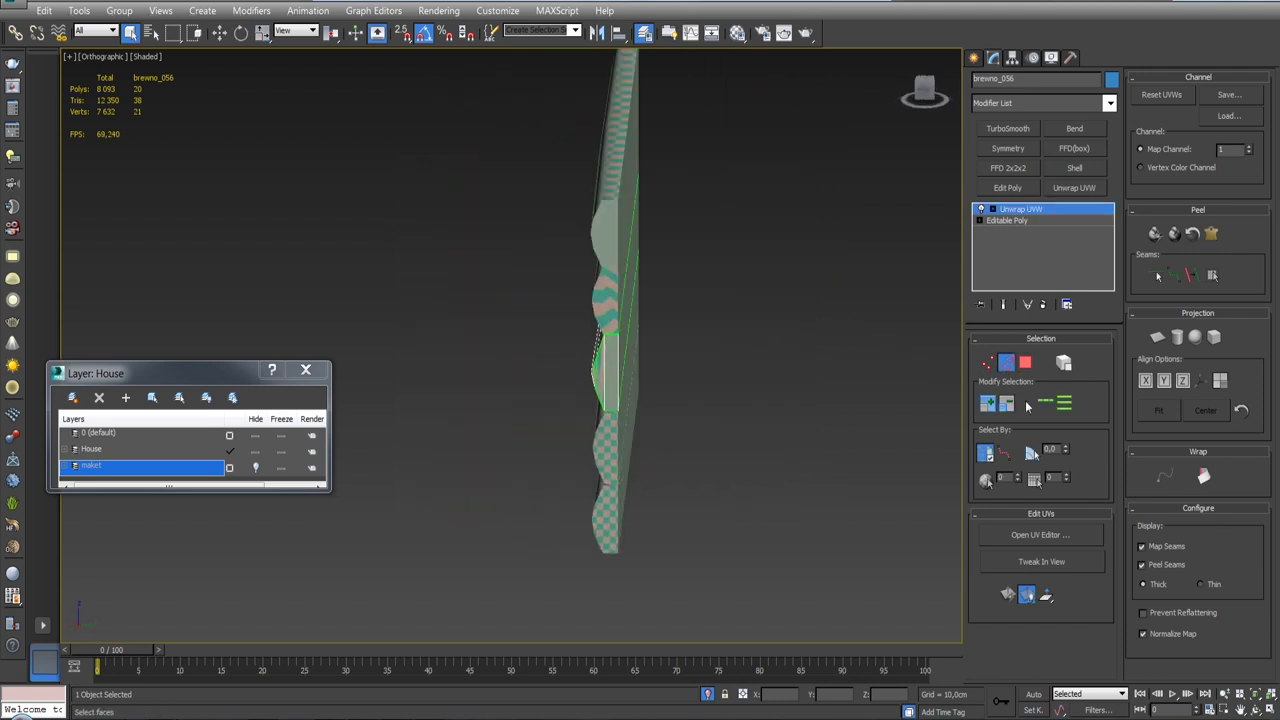
{"action": "left_click", "coordinate": [1141, 545]}
Step: Mark peel seams along the log's end cap and its long edge loop
{"action": "middle_click_drag", "start_coordinate": [729, 362], "coordinate": [733, 290], "text": "alt"}
{"action": "scroll", "coordinate": [733, 290], "scroll_direction": "up", "scroll_amount": 3}
{"action": "scroll", "coordinate": [733, 290], "scroll_direction": "up", "scroll_amount": 3}
{"action": "left_click", "coordinate": [810, 318]}
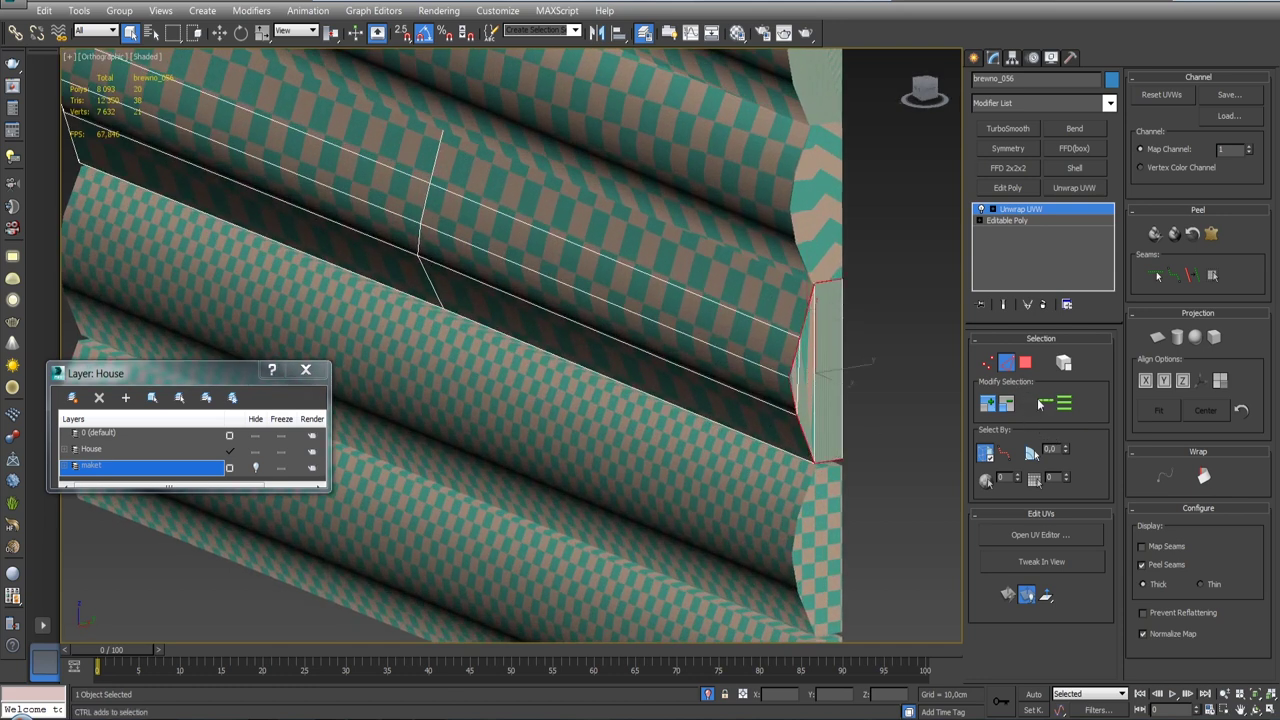
{"action": "scroll", "coordinate": [700, 330], "scroll_direction": "down", "scroll_amount": 5}
{"action": "middle_click_drag", "start_coordinate": [700, 330], "coordinate": [740, 294], "text": "alt"}
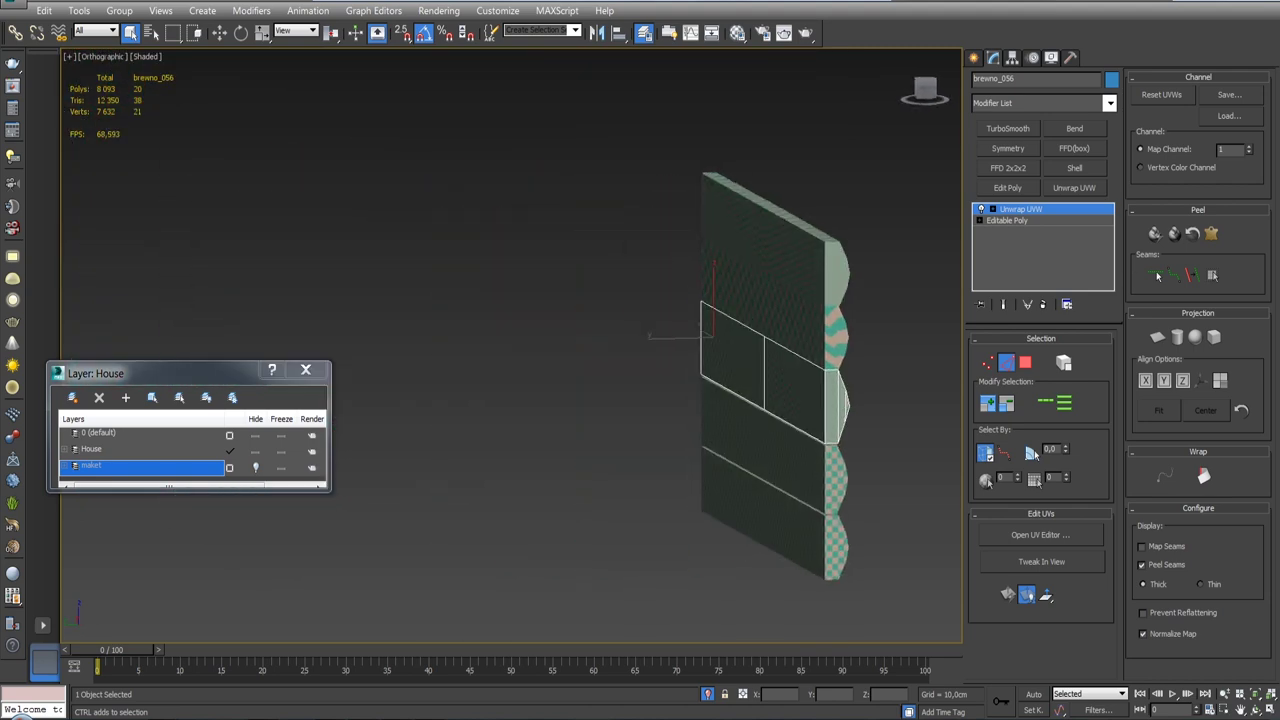
{"action": "scroll", "coordinate": [880, 366], "scroll_direction": "up", "scroll_amount": 2}
{"action": "scroll", "coordinate": [880, 366], "scroll_direction": "up", "scroll_amount": 2}
{"action": "scroll", "coordinate": [880, 366], "scroll_direction": "up", "scroll_amount": 2}
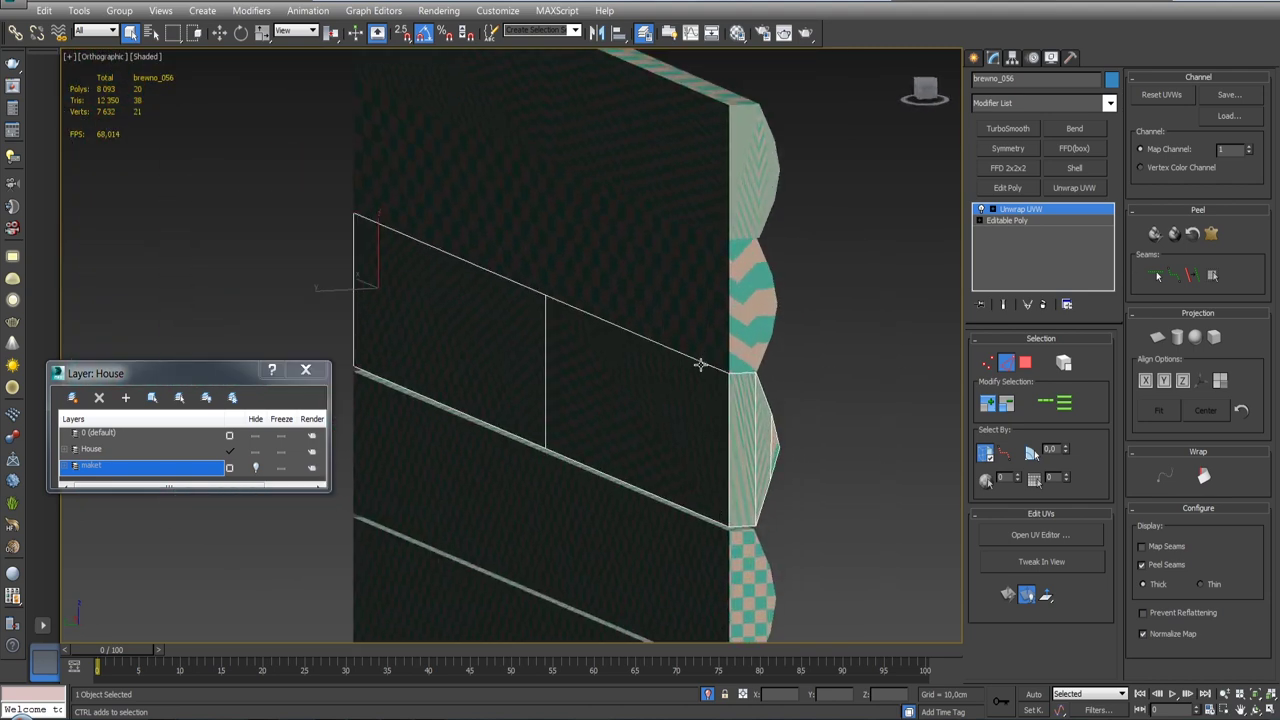
{"action": "scroll", "coordinate": [700, 365], "scroll_direction": "up", "scroll_amount": 2}
{"action": "scroll", "coordinate": [700, 365], "scroll_direction": "up", "scroll_amount": 2}
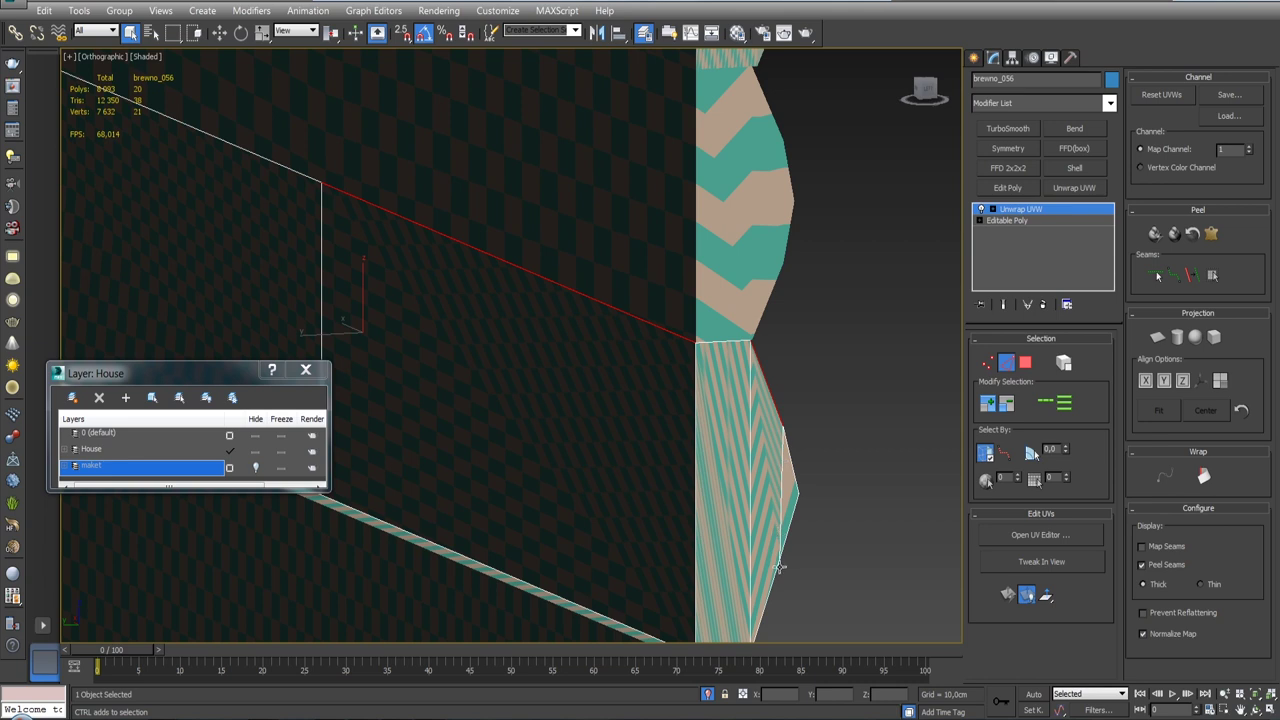
{"action": "left_click", "coordinate": [1047, 402]}
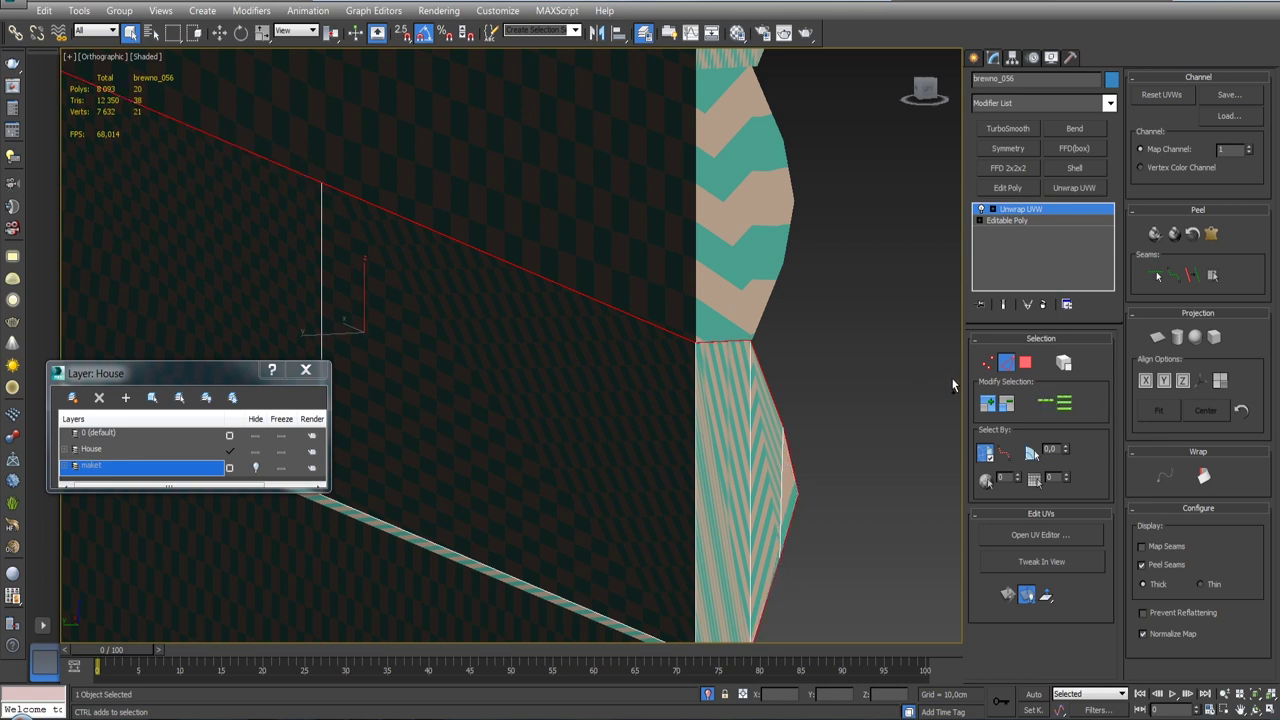
{"action": "left_click", "coordinate": [1198, 276]}
Step: Select an end face of the log and expand the selection out to the seams
{"action": "left_click", "coordinate": [1025, 362]}
{"action": "left_click", "coordinate": [760, 388]}
{"action": "left_click", "coordinate": [1222, 284]}
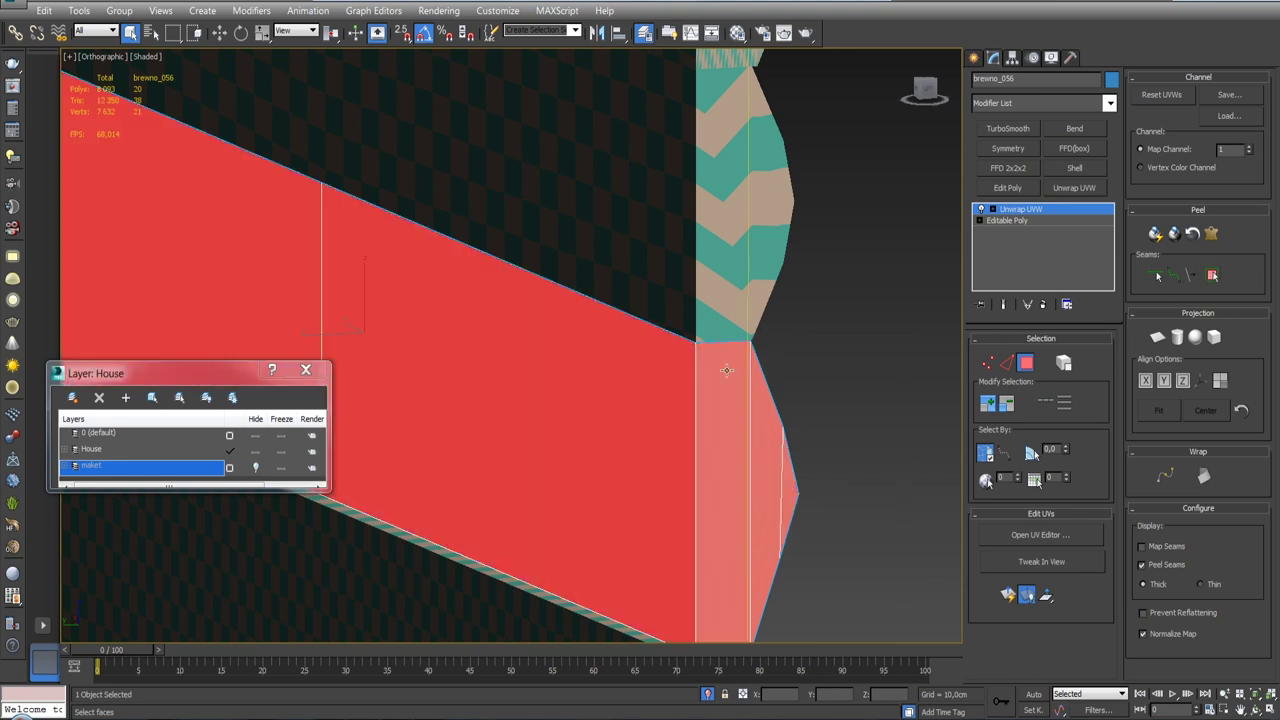
Step: Pelt map the selected faces of brevno_056 and commit the pelt
{"action": "left_click", "coordinate": [1211, 233]}
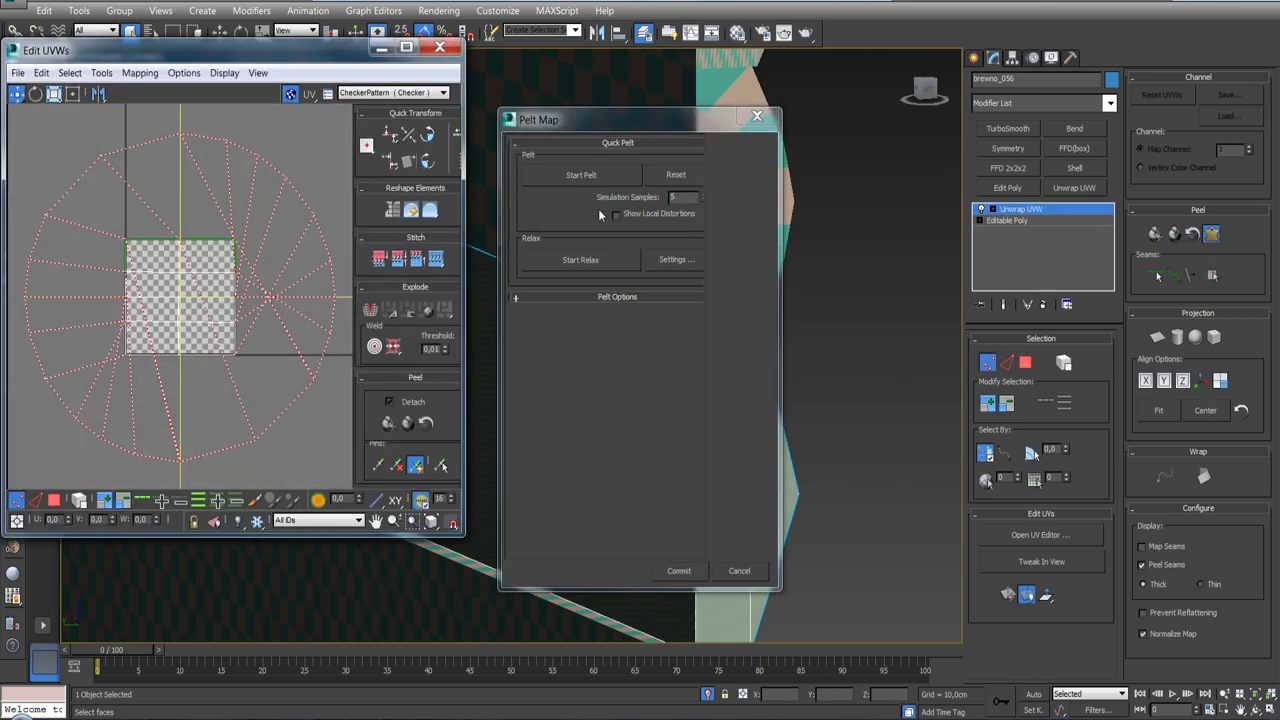
{"action": "left_click", "coordinate": [603, 177]}
{"action": "left_click", "coordinate": [603, 177]}
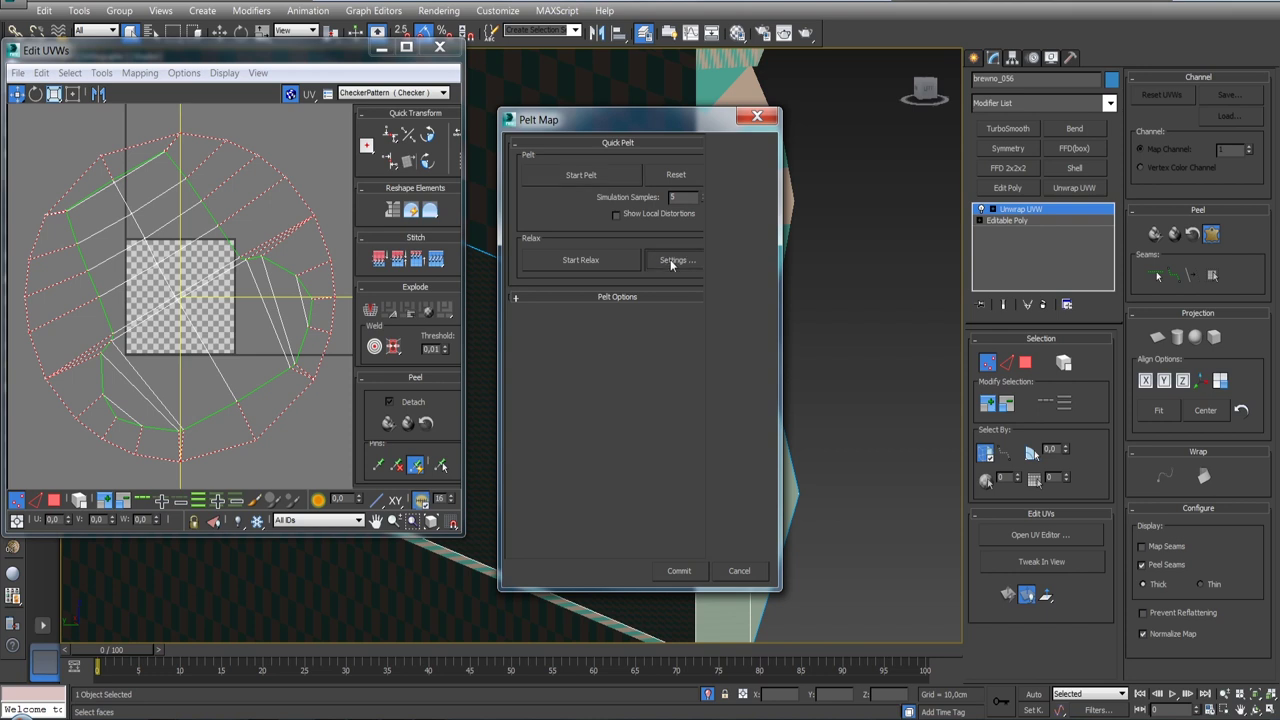
{"action": "left_click", "coordinate": [676, 259]}
{"action": "left_click", "coordinate": [679, 570]}
Step: Relax the UV shell using Relax By Polygon Angles
{"action": "left_click", "coordinate": [190, 94]}
{"action": "left_click_drag", "start_coordinate": [190, 94], "coordinate": [906, 90]}
{"action": "left_click", "coordinate": [860, 116]}
{"action": "left_click", "coordinate": [850, 127]}
{"action": "left_click", "coordinate": [913, 190]}
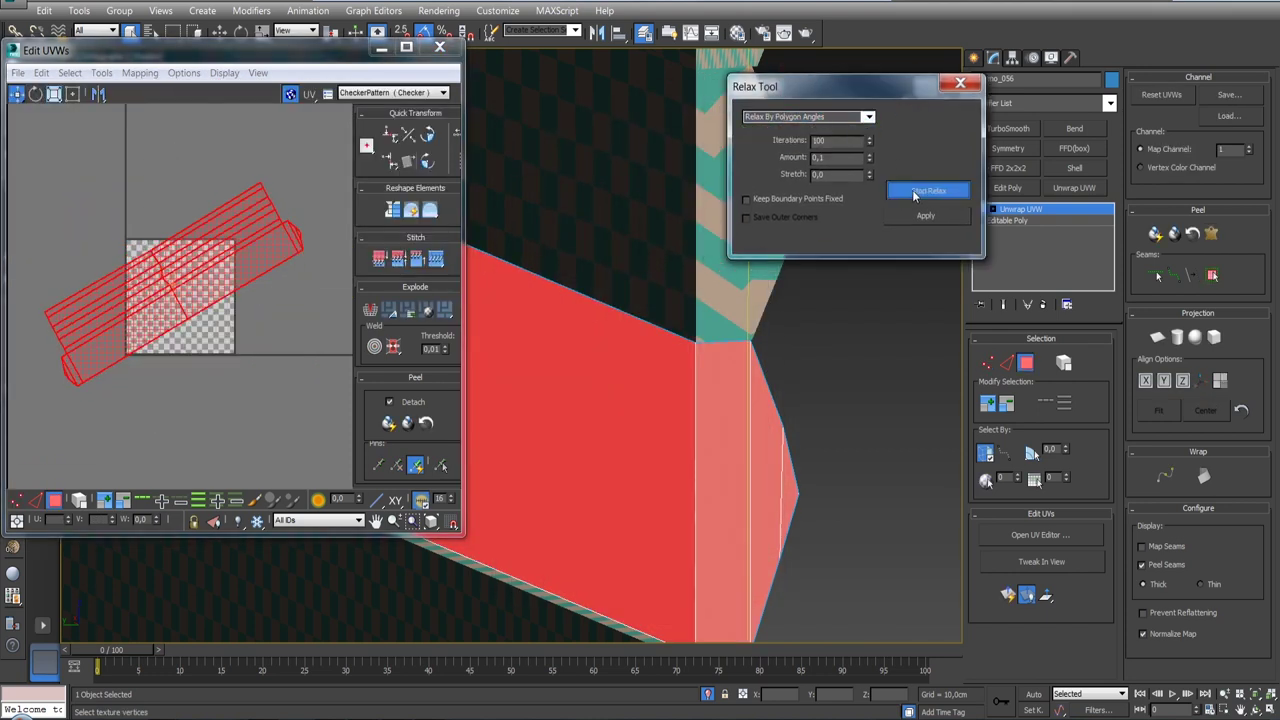
{"action": "left_click", "coordinate": [912, 189]}
Step: Pack the UV shell with rotation along the bottom of the texture square
{"action": "left_click_drag", "start_coordinate": [456, 537], "coordinate": [488, 683]}
{"action": "left_click", "coordinate": [456, 537]}
{"action": "left_click", "coordinate": [433, 531]}
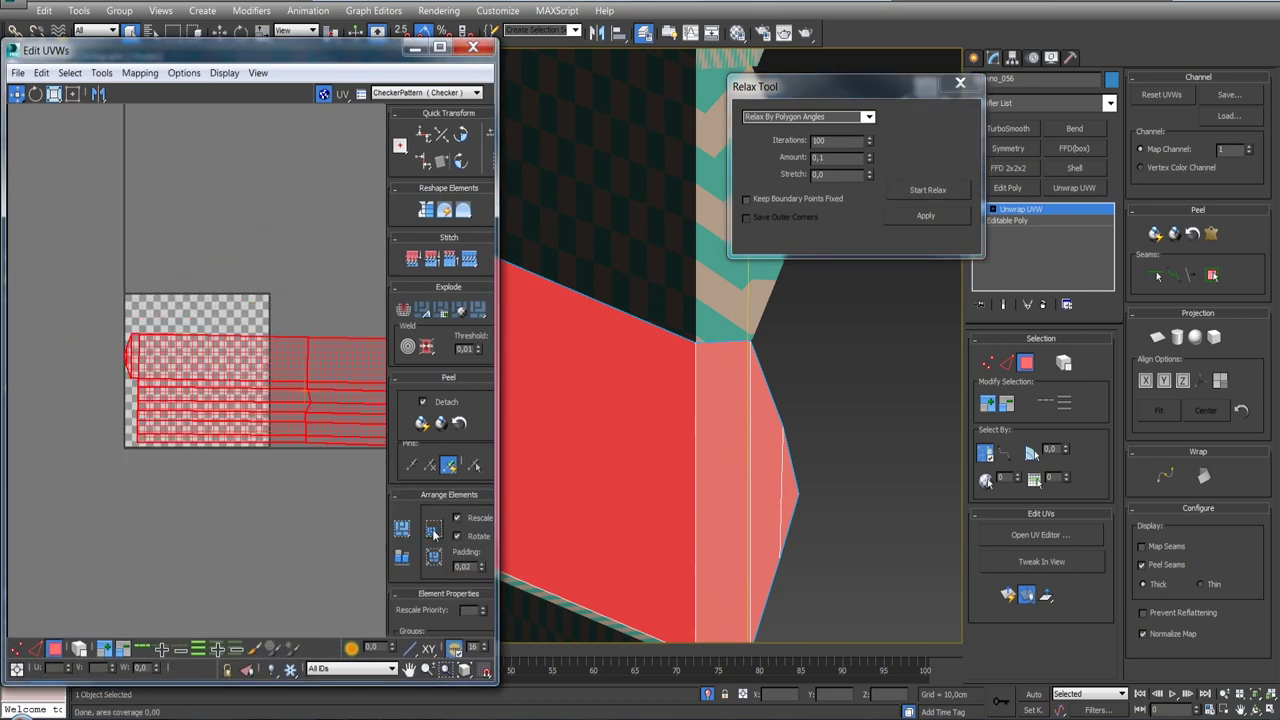
{"action": "left_click", "coordinate": [402, 530]}
Step: Collapse the Unwrap UVW modifier into brevno_056's Editable Poly
{"action": "right_click", "coordinate": [1063, 211]}
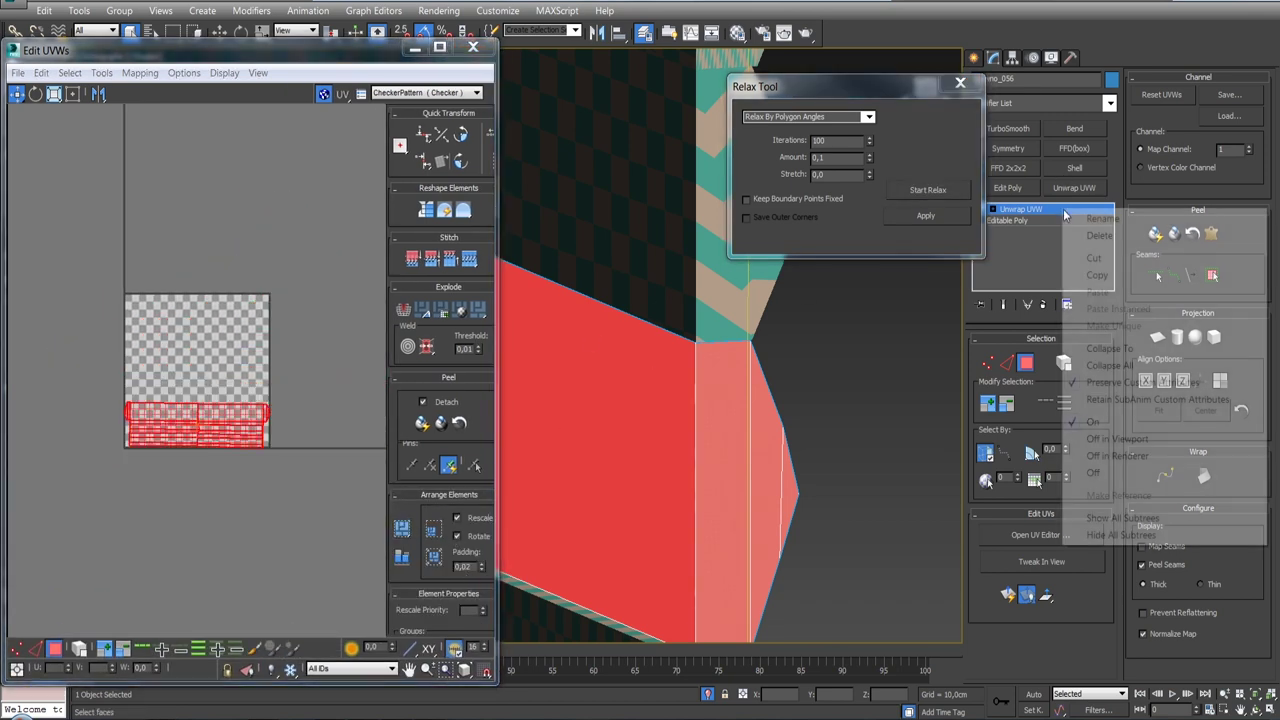
{"action": "left_click", "coordinate": [1110, 349]}
{"action": "scroll", "coordinate": [820, 295], "scroll_direction": "down", "scroll_amount": 4}
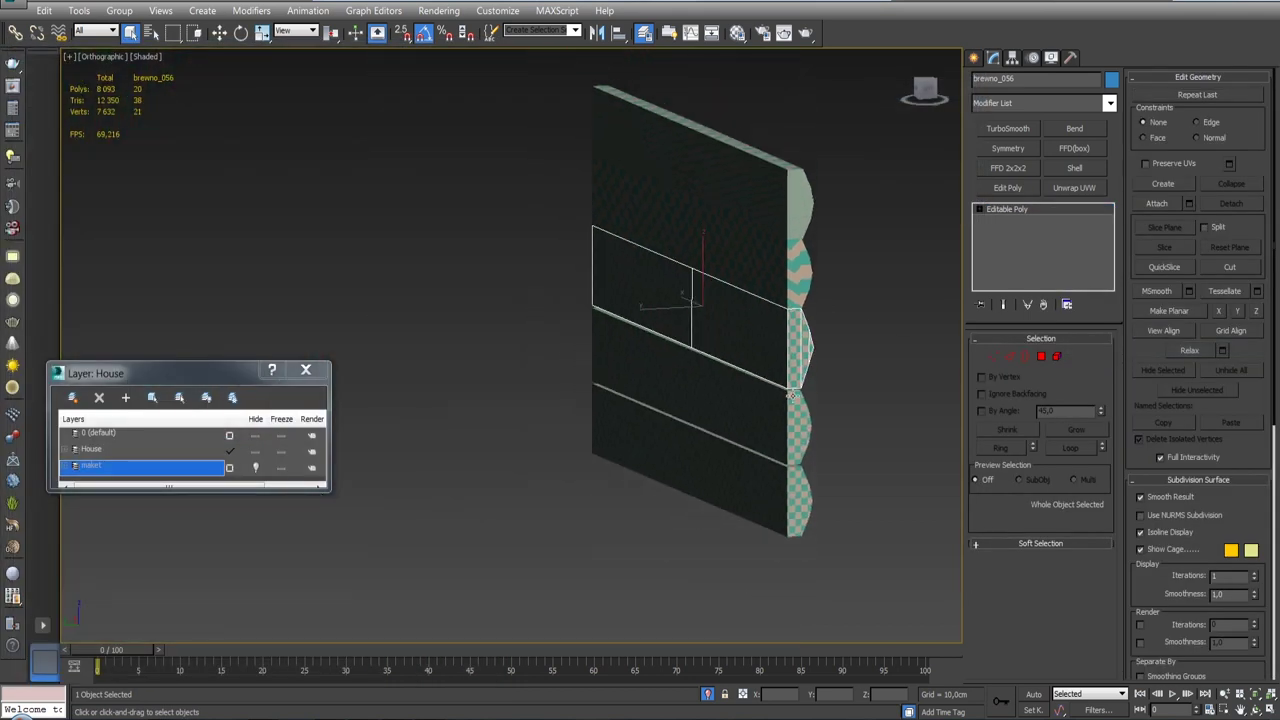
Step: Select log brevno_055 and add an Unwrap UVW modifier
{"action": "left_click", "coordinate": [778, 278]}
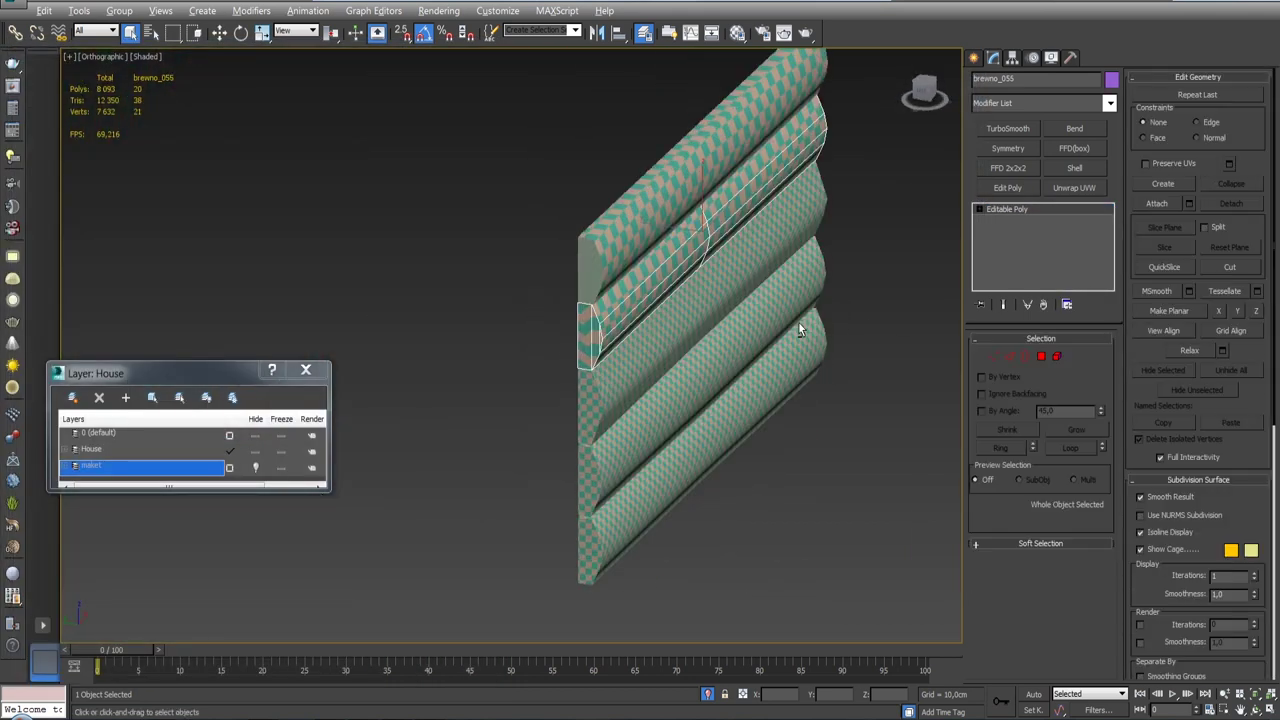
{"action": "middle_click_drag", "start_coordinate": [780, 280], "coordinate": [1099, 196], "text": "alt"}
{"action": "left_click", "coordinate": [1090, 190]}
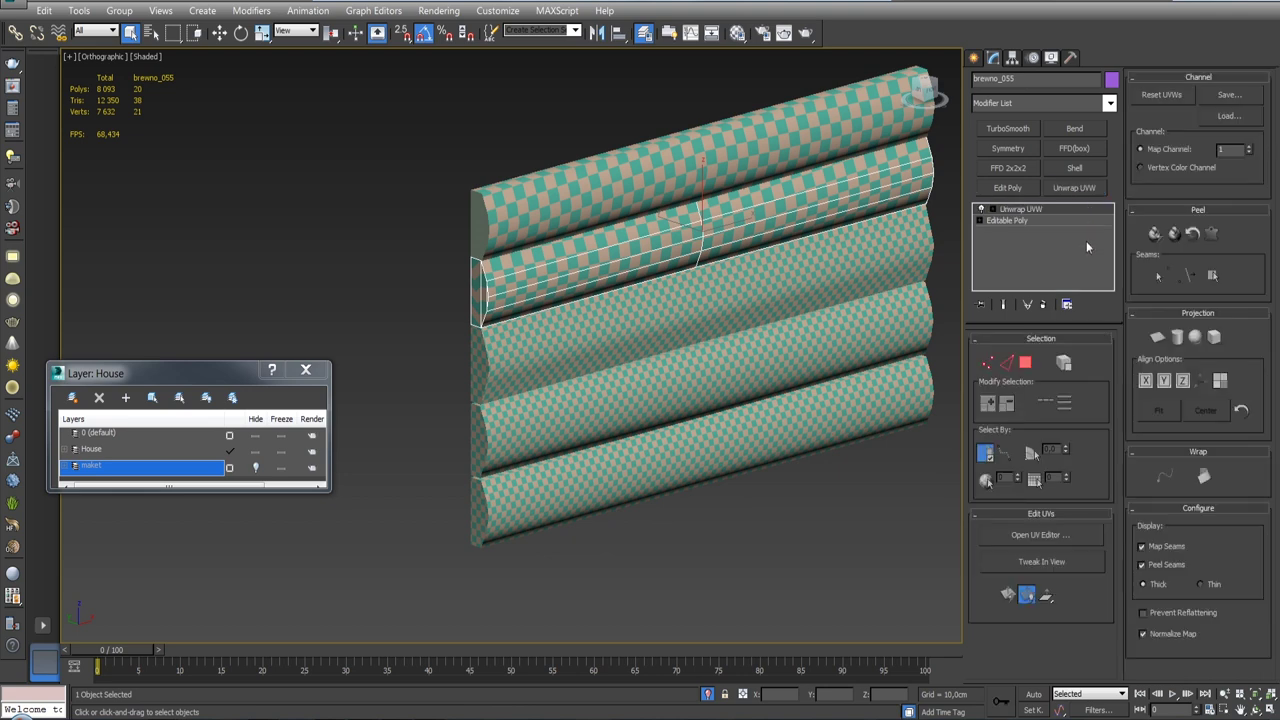
{"action": "middle_click_drag", "start_coordinate": [530, 345], "coordinate": [663, 285], "text": "alt"}
{"action": "scroll", "coordinate": [552, 345], "scroll_direction": "up", "scroll_amount": 5}
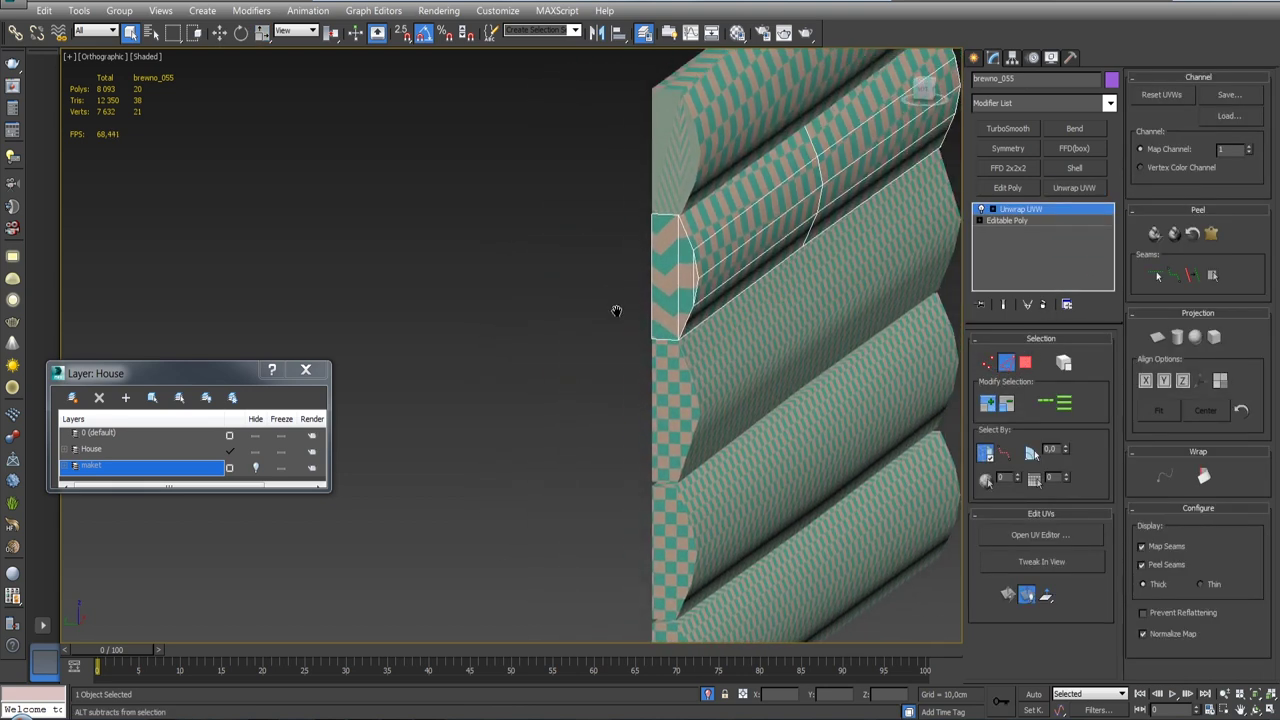
Step: Select the end edge chain and long upper edge as seams, then a long-side face
{"action": "left_click", "coordinate": [720, 425]}
{"action": "middle_click_drag", "start_coordinate": [720, 425], "coordinate": [737, 350], "text": "alt"}
{"action": "left_click", "coordinate": [622, 228], "text": "ctrl"}
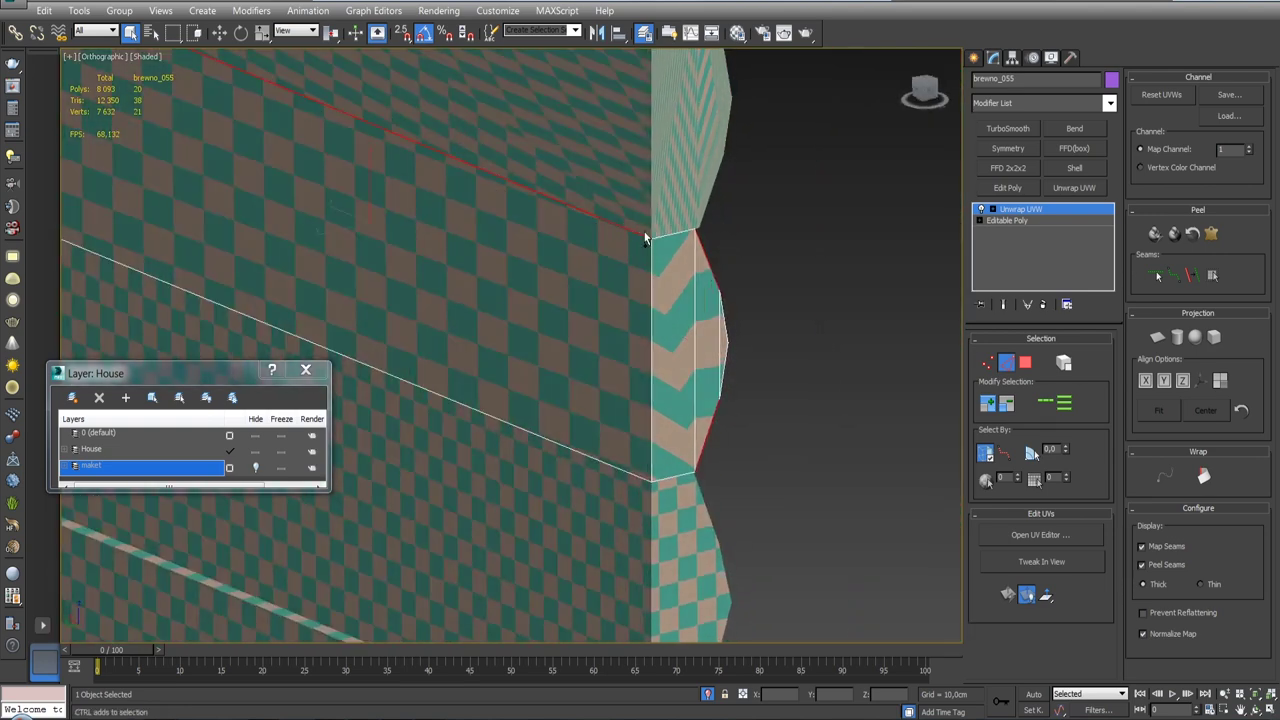
{"action": "mouse_move", "coordinate": [600, 330]}
{"action": "middle_mouse_down", "text": "alt"}
{"action": "mouse_move", "coordinate": [470, 322]}
{"action": "mouse_move", "coordinate": [562, 364]}
{"action": "middle_mouse_up", "text": "alt"}
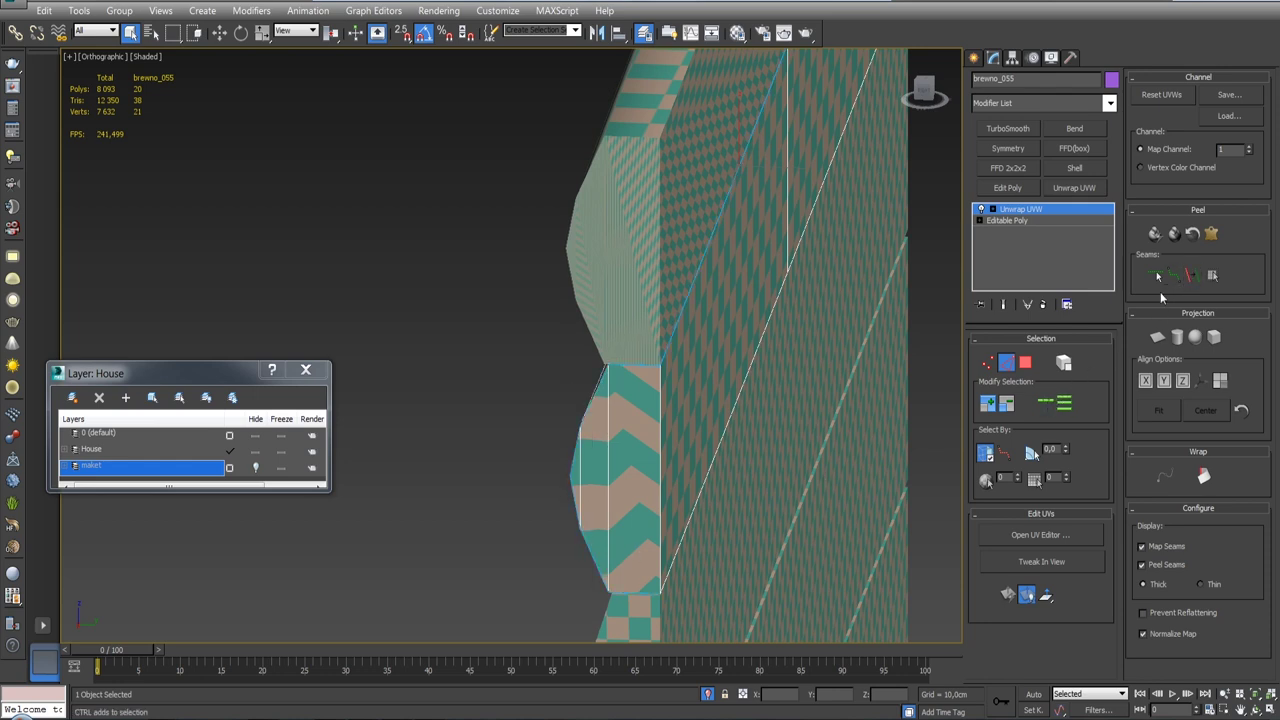
{"action": "left_click", "coordinate": [736, 342]}
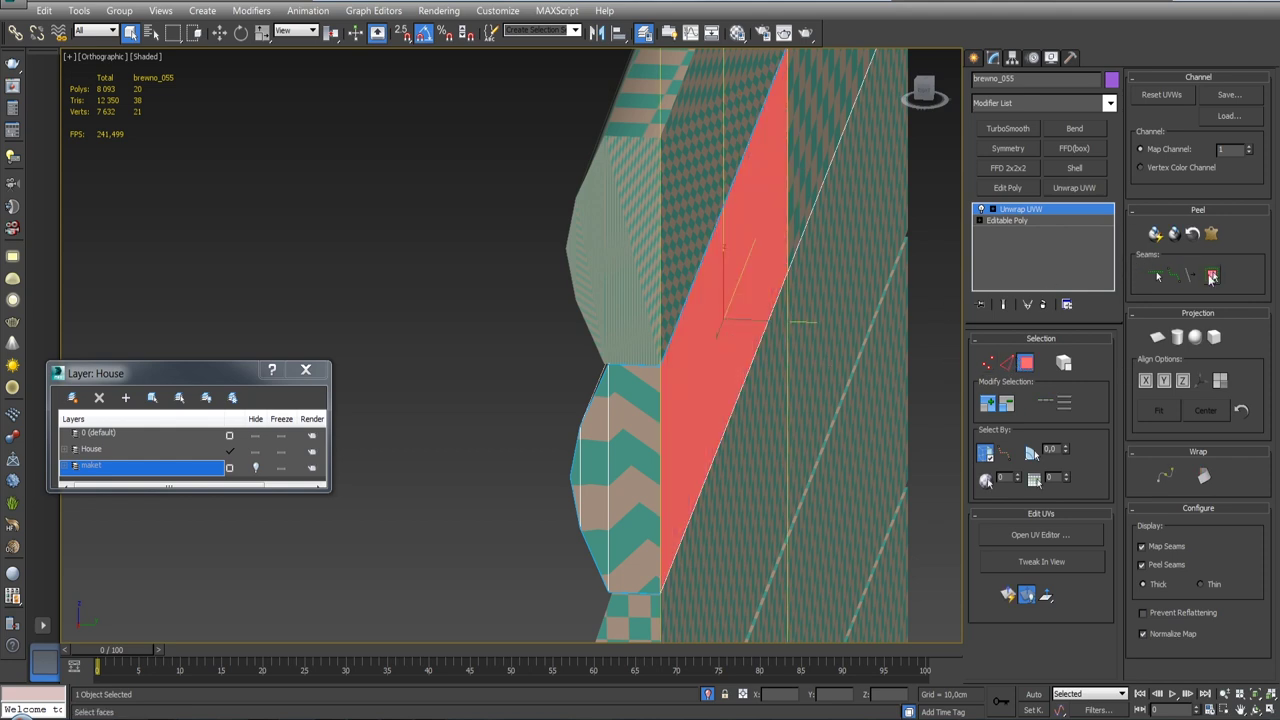
Step: Pelt map brevno_055's faces and relax the shell by polygon angles
{"action": "left_click", "coordinate": [1211, 233]}
{"action": "left_click", "coordinate": [562, 176]}
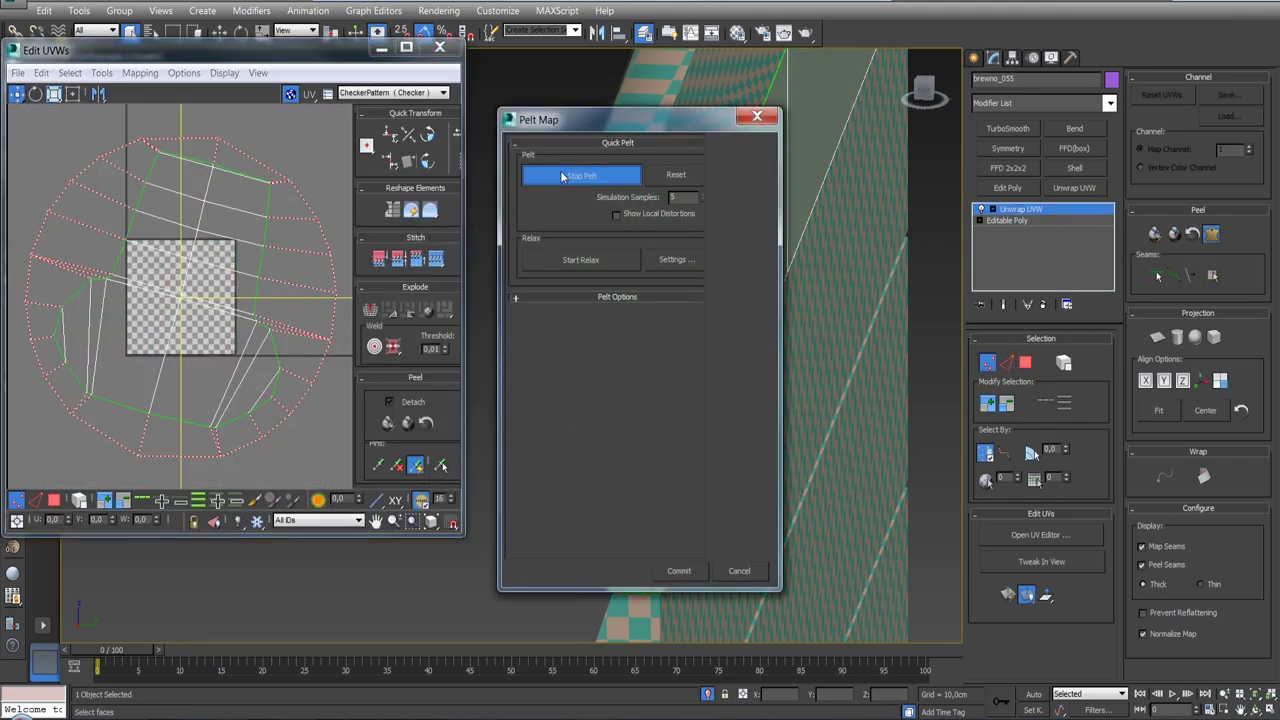
{"action": "left_click", "coordinate": [680, 262]}
{"action": "left_click", "coordinate": [679, 570]}
{"action": "left_click_drag", "start_coordinate": [177, 90], "coordinate": [643, 66]}
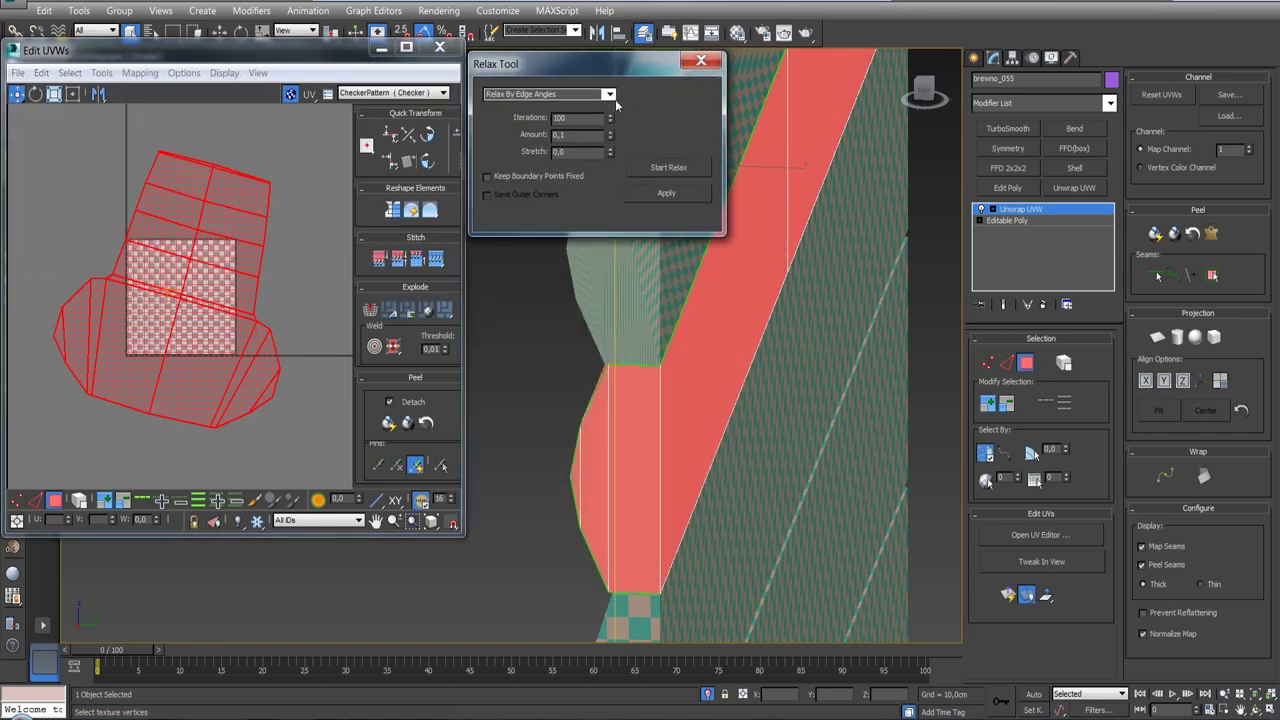
{"action": "left_click", "coordinate": [582, 108]}
{"action": "left_click", "coordinate": [654, 168]}
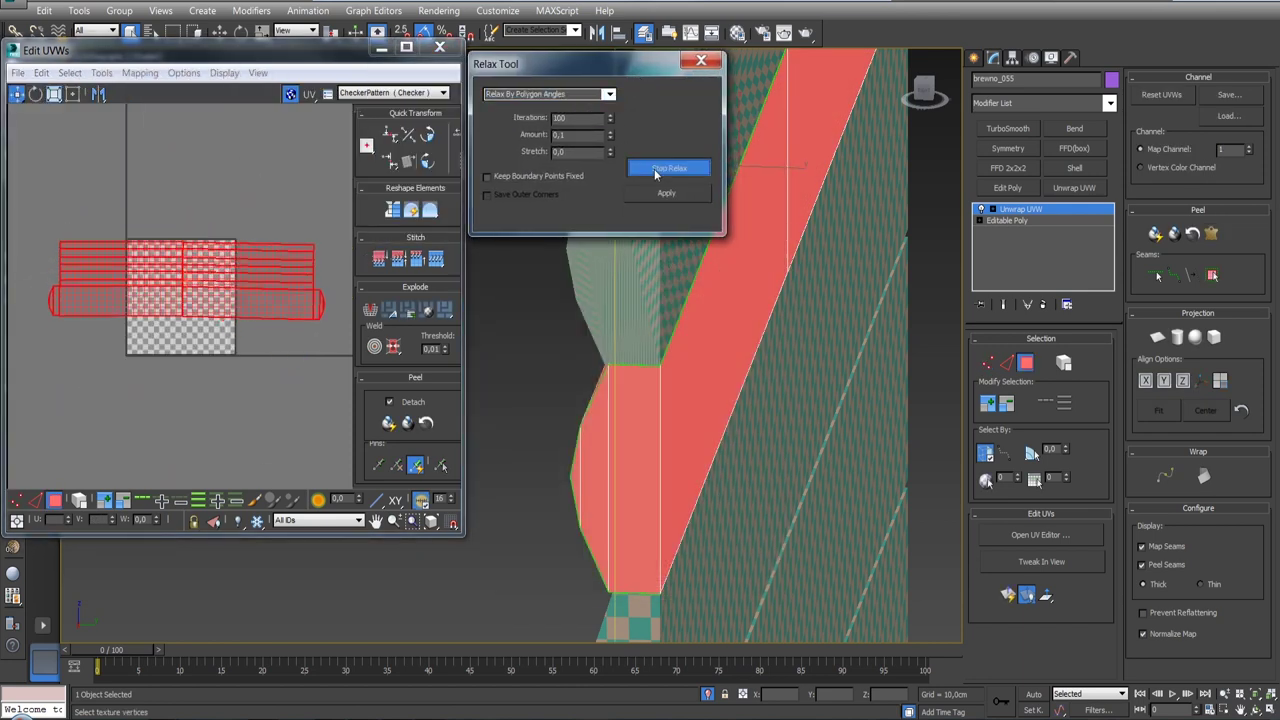
{"action": "left_click", "coordinate": [654, 168]}
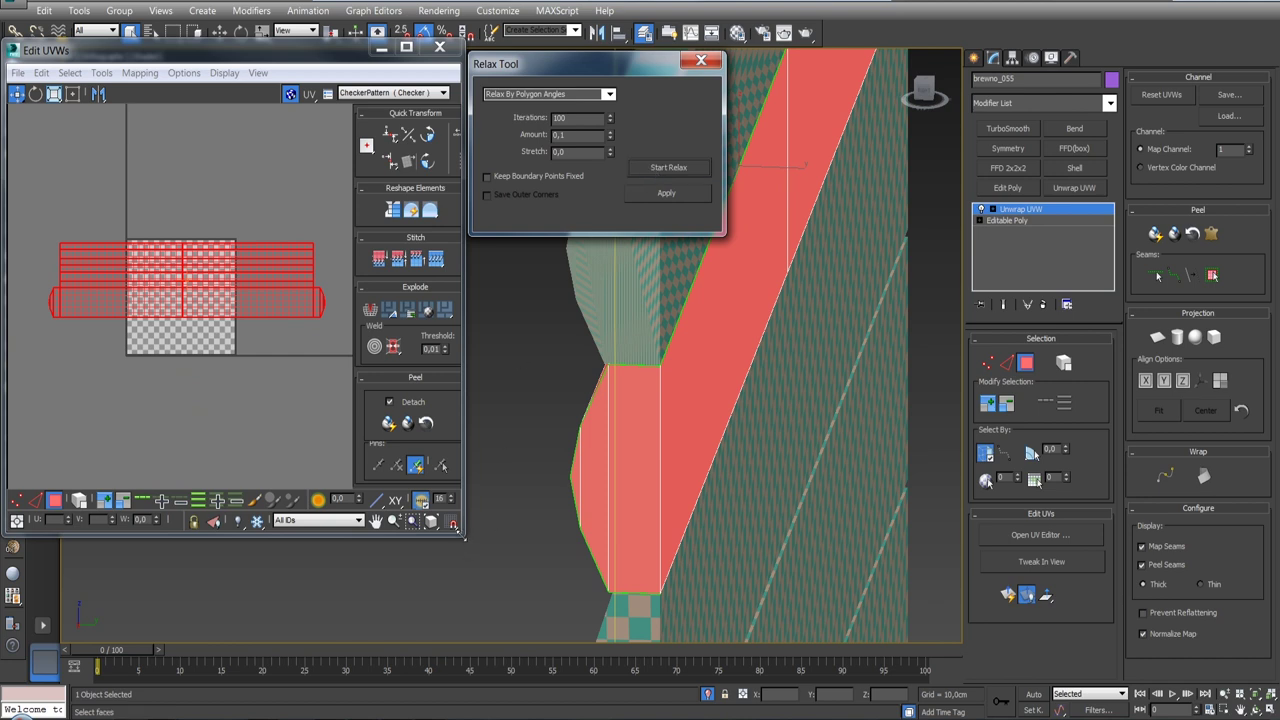
Step: Pack the UVs along the square's bottom, collapse the unwrap, then select brevno_054
{"action": "left_click_drag", "start_coordinate": [462, 537], "coordinate": [513, 644]}
{"action": "left_click", "coordinate": [451, 528]}
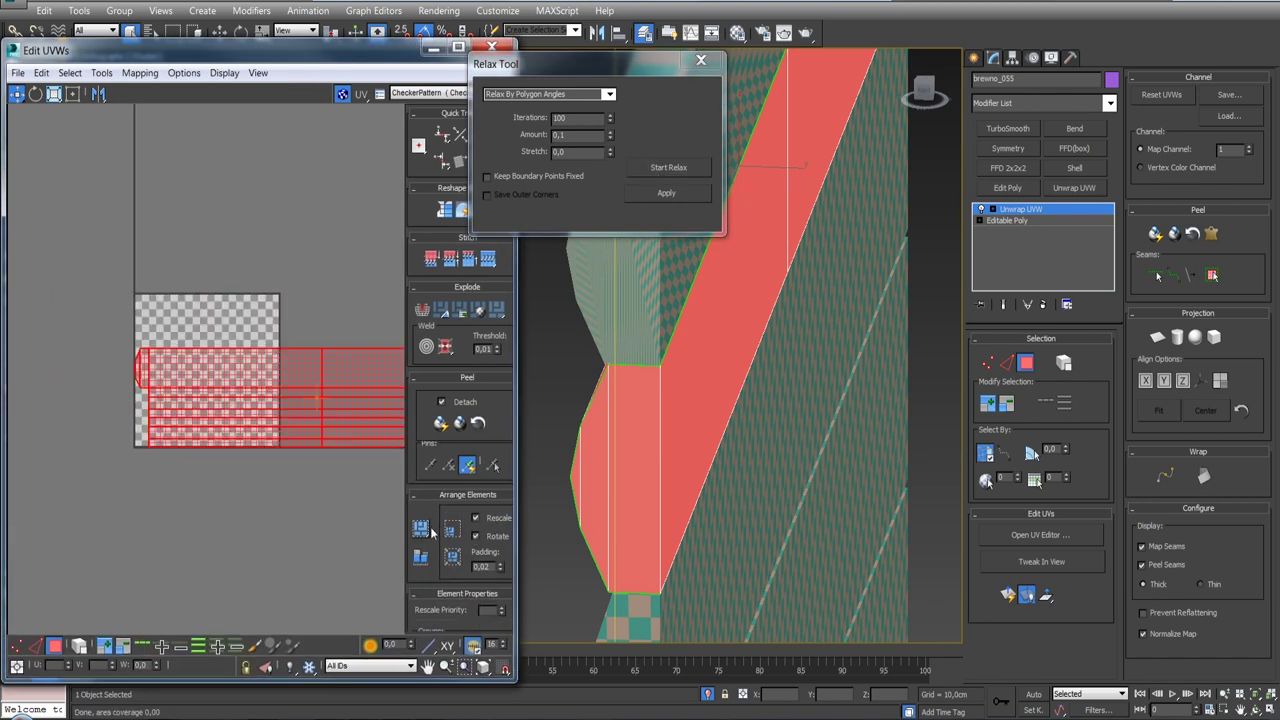
{"action": "left_click", "coordinate": [421, 528]}
{"action": "right_click", "coordinate": [1063, 206]}
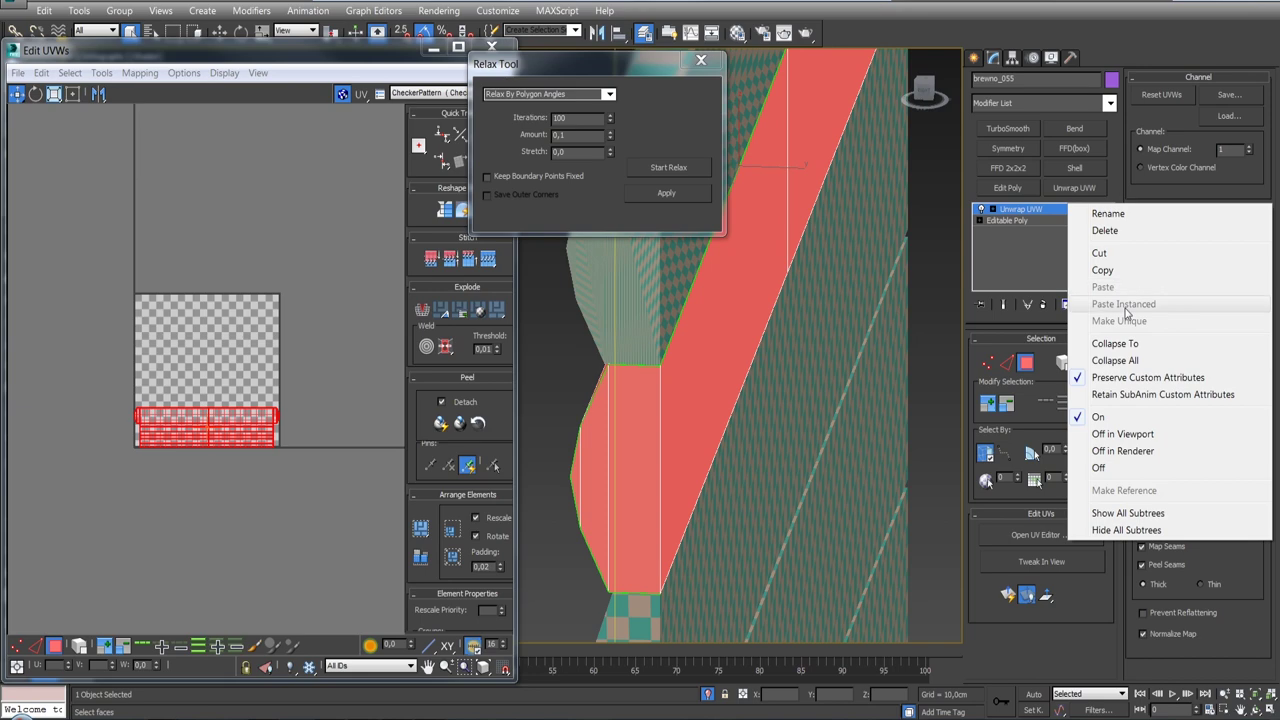
{"action": "left_click", "coordinate": [1078, 314]}
{"action": "mouse_move", "coordinate": [500, 350]}
{"action": "middle_mouse_down", "text": "alt"}
{"action": "mouse_move", "coordinate": [560, 340]}
{"action": "mouse_move", "coordinate": [867, 372]}
{"action": "mouse_move", "coordinate": [666, 436]}
{"action": "middle_mouse_up", "text": "alt"}
{"action": "left_click", "coordinate": [718, 334]}
Step: Add Unwrap UVW to brevno_054 and grow the end face selection to the seams
{"action": "mouse_move", "coordinate": [584, 348]}
{"action": "middle_mouse_down", "text": "alt"}
{"action": "mouse_move", "coordinate": [669, 372]}
{"action": "mouse_move", "coordinate": [700, 360]}
{"action": "middle_mouse_up", "text": "alt"}
{"action": "left_click", "coordinate": [1074, 188]}
{"action": "scroll", "coordinate": [616, 414], "scroll_direction": "up", "scroll_amount": 3}
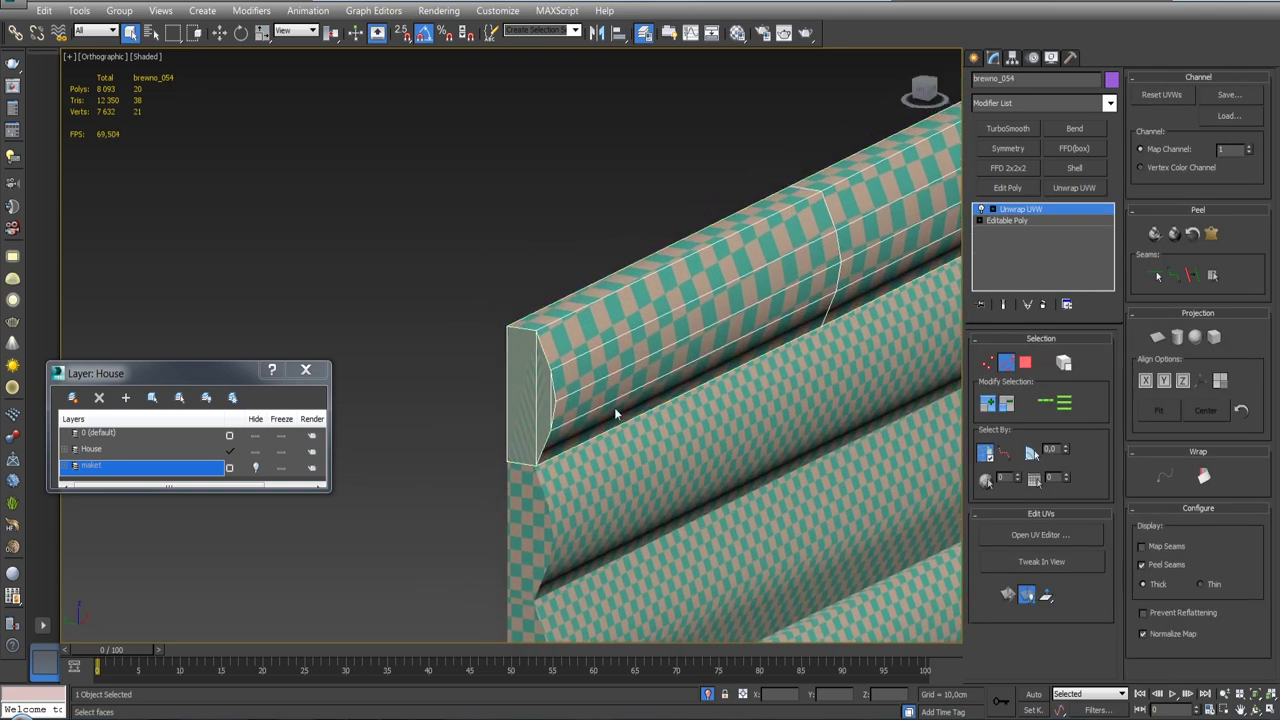
{"action": "scroll", "coordinate": [616, 414], "scroll_direction": "up", "scroll_amount": 3}
{"action": "mouse_move", "coordinate": [511, 270]}
{"action": "middle_mouse_down", "text": "alt"}
{"action": "mouse_move", "coordinate": [895, 316]}
{"action": "mouse_move", "coordinate": [752, 426]}
{"action": "middle_mouse_up", "text": "alt"}
{"action": "left_click", "coordinate": [1212, 275]}
Step: Pelt and relax the end faces, collapse the unwrap, and exit Isolate Selection
{"action": "left_click", "coordinate": [1212, 233]}
{"action": "left_click", "coordinate": [576, 177]}
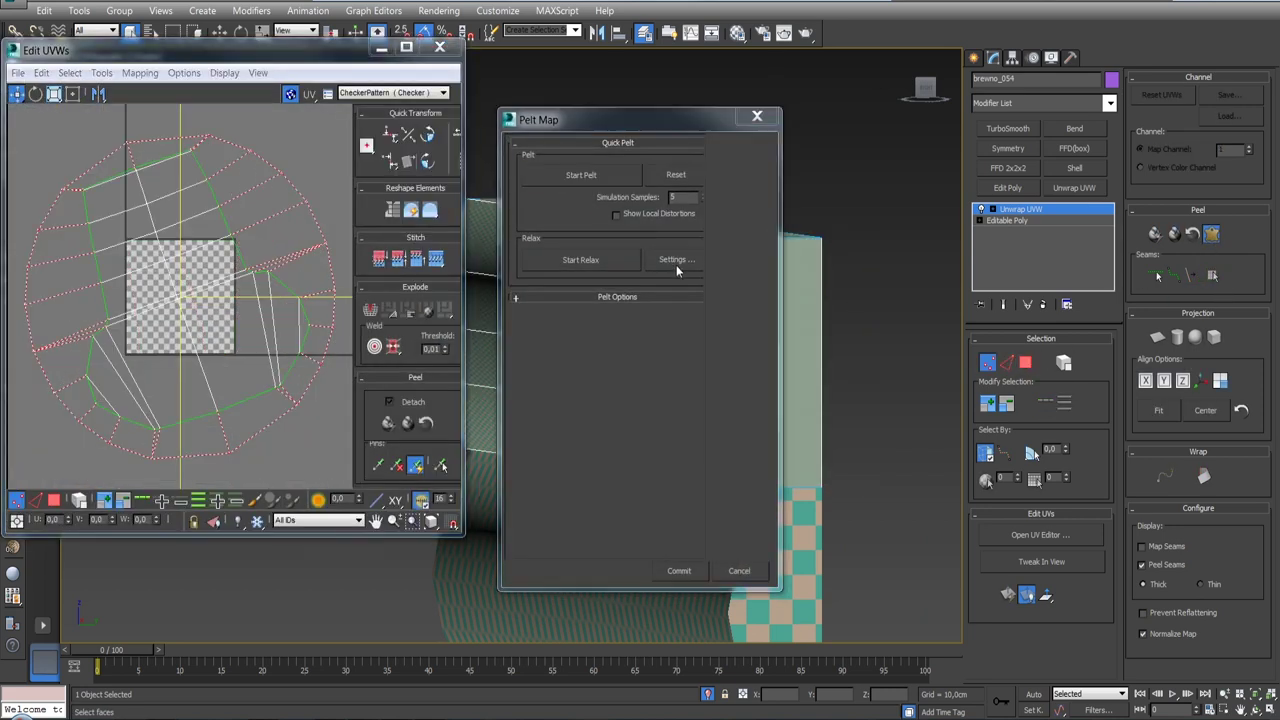
{"action": "left_click", "coordinate": [676, 262]}
{"action": "left_click_drag", "start_coordinate": [706, 60], "coordinate": [764, 58]}
{"action": "left_click", "coordinate": [767, 161]}
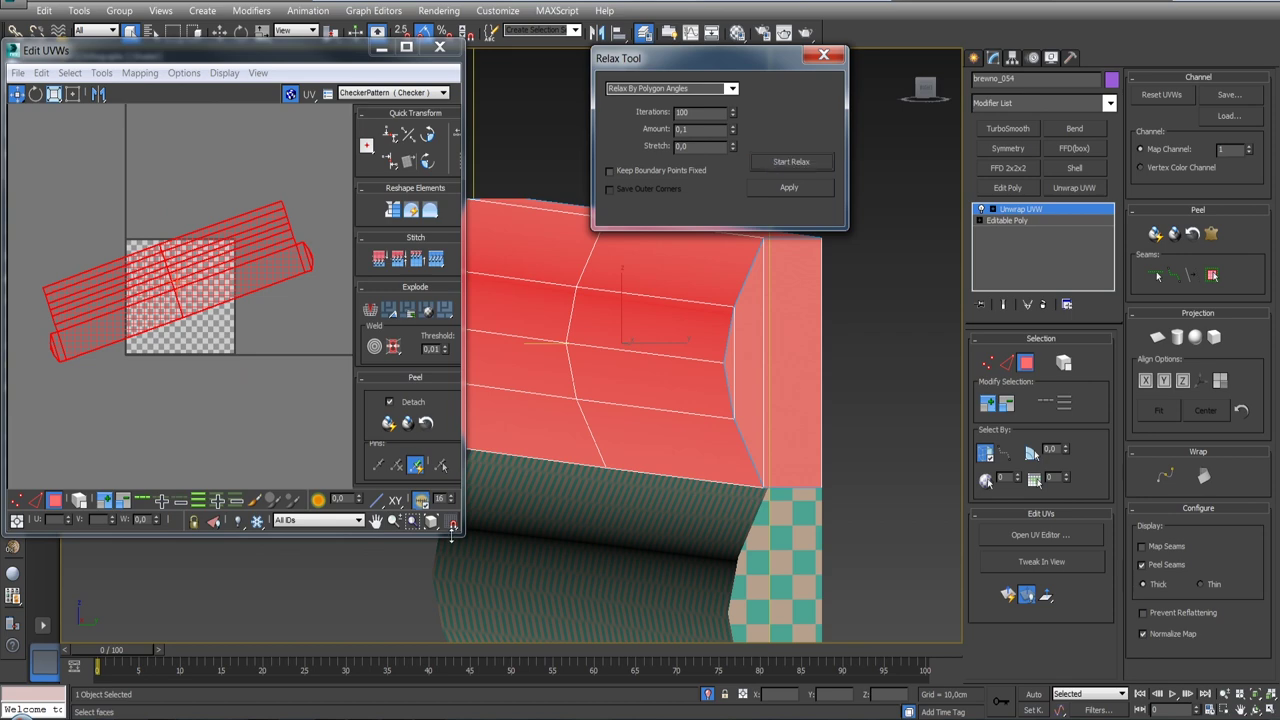
{"action": "right_click", "coordinate": [1054, 210]}
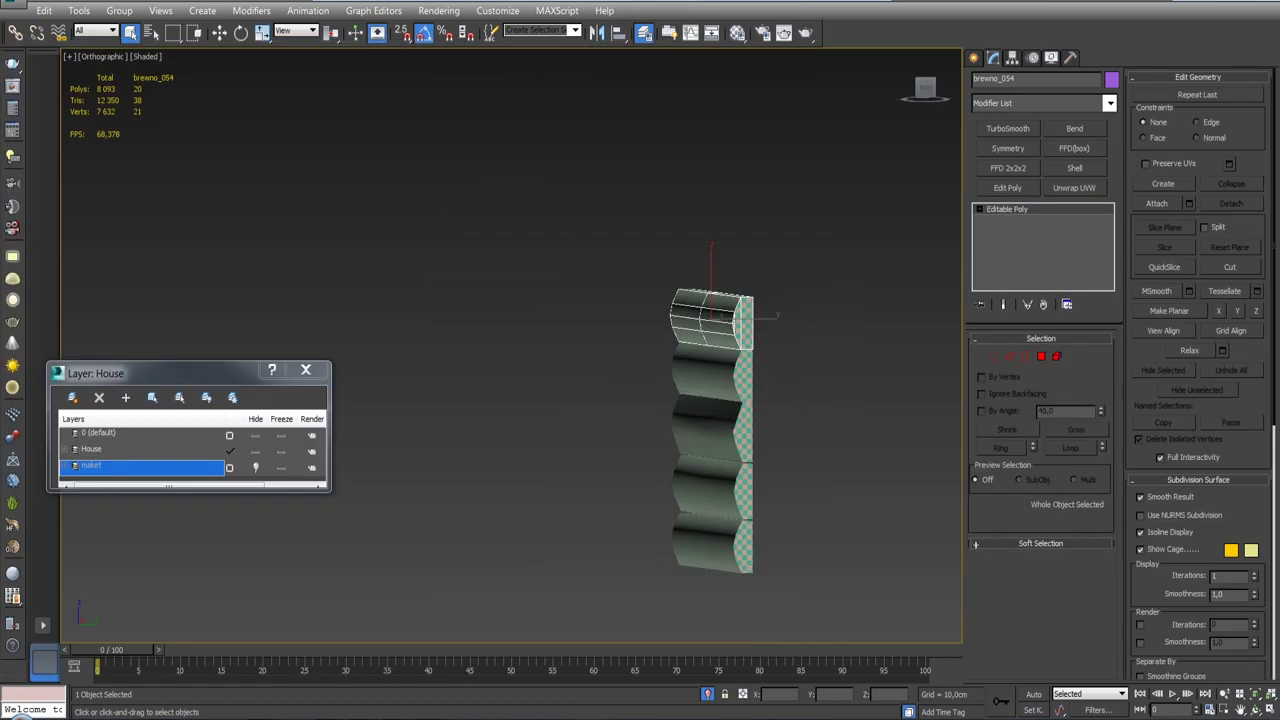
{"action": "left_click", "coordinate": [707, 693]}
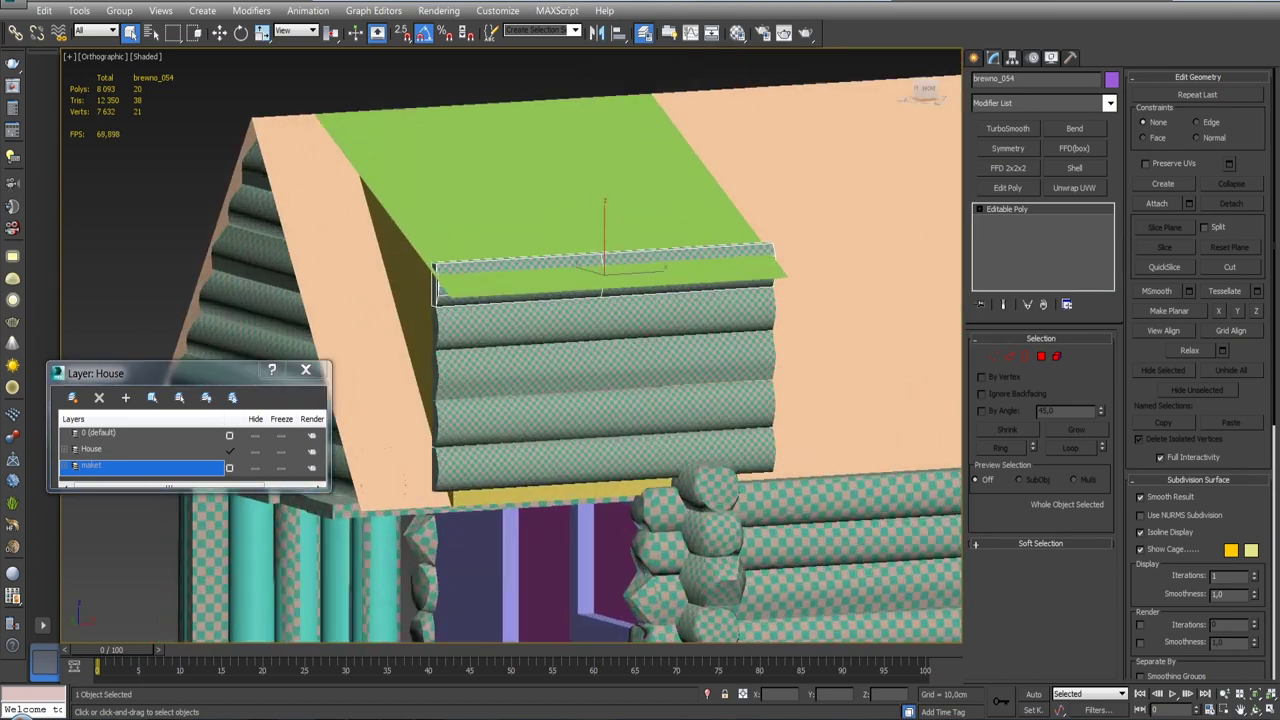
Step: With the Move tool, pick the top and bottom logs of the gable wall
{"action": "key", "text": "w"}
{"action": "left_click", "coordinate": [775, 390]}
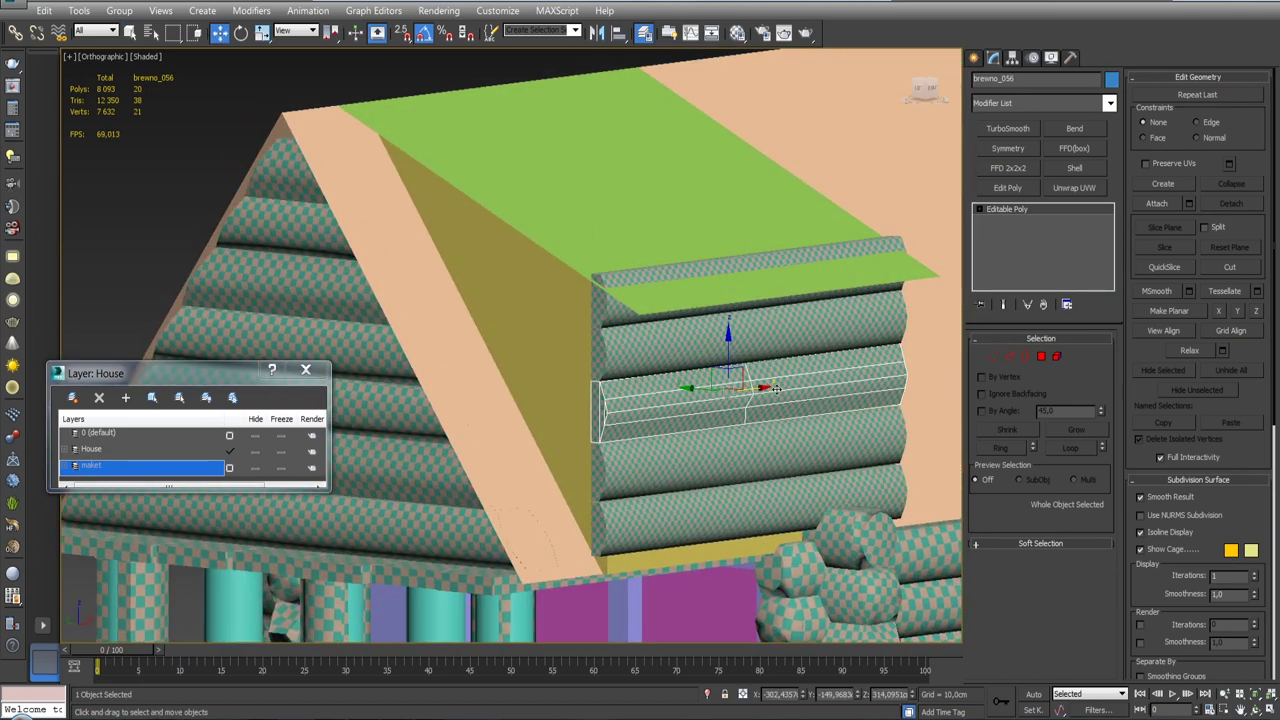
{"action": "middle_click_drag", "start_coordinate": [758, 388], "coordinate": [640, 420], "text": "alt"}
{"action": "left_click", "coordinate": [665, 470]}
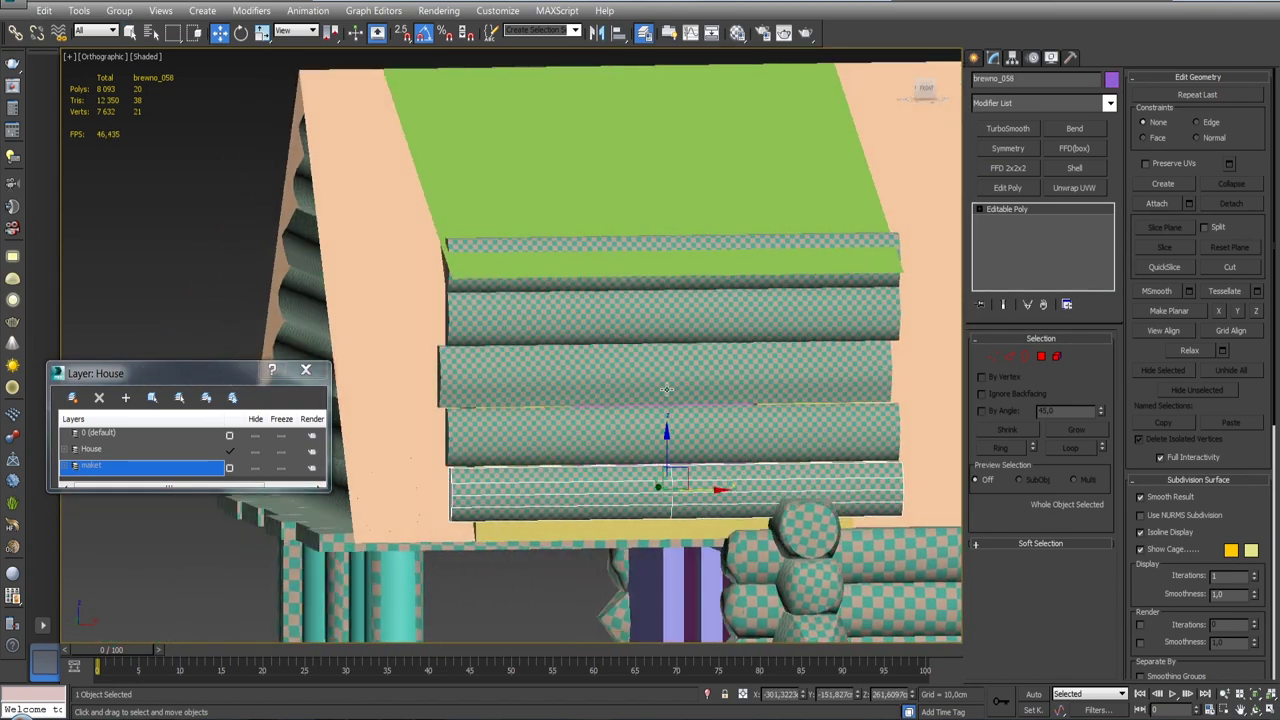
{"action": "middle_click_drag", "start_coordinate": [600, 380], "coordinate": [548, 302], "text": "alt"}
{"action": "left_click", "coordinate": [708, 261]}
{"action": "left_click", "coordinate": [760, 432]}
{"action": "mouse_move", "coordinate": [760, 432]}
{"action": "middle_mouse_down", "text": "alt"}
{"action": "mouse_move", "coordinate": [716, 410]}
{"action": "mouse_move", "coordinate": [775, 314]}
{"action": "middle_mouse_up", "text": "alt"}
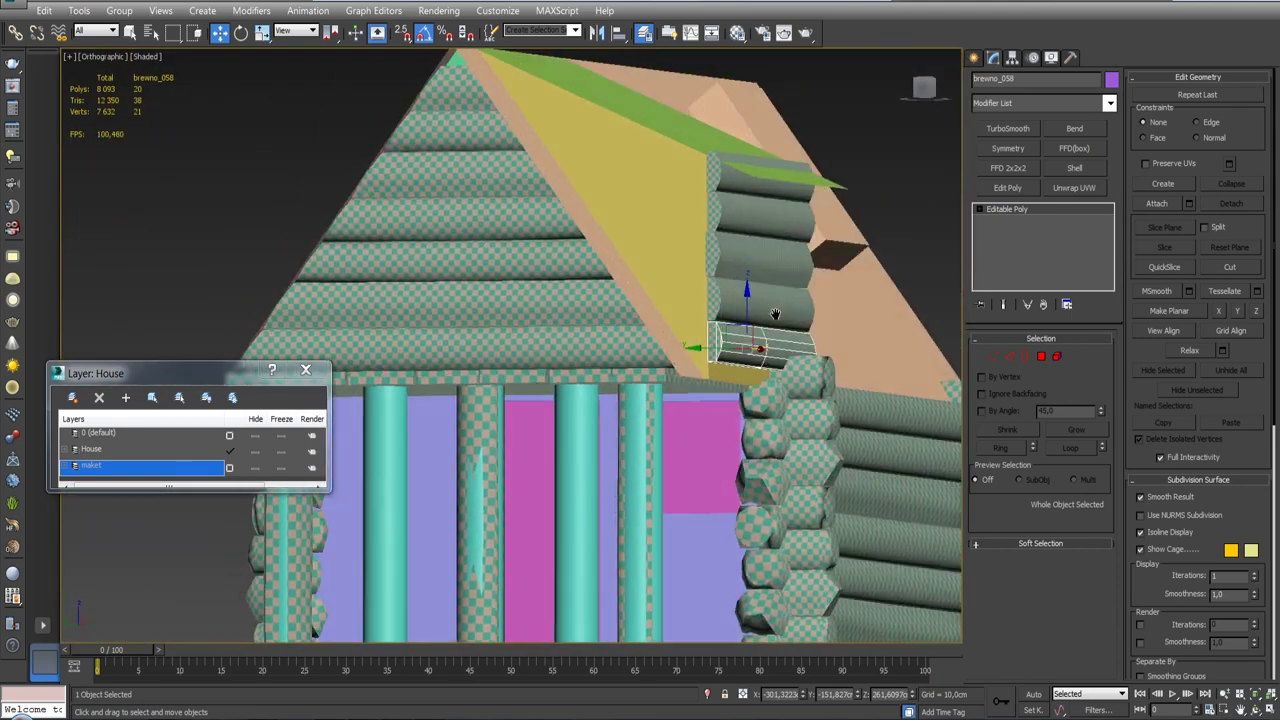
Step: Select all five gable logs and Shift-drag them out as copies
{"action": "scroll", "coordinate": [775, 314], "scroll_direction": "up", "scroll_amount": 3}
{"action": "scroll", "coordinate": [775, 314], "scroll_direction": "up", "scroll_amount": 2}
{"action": "scroll", "coordinate": [775, 314], "scroll_direction": "up", "scroll_amount": 2}
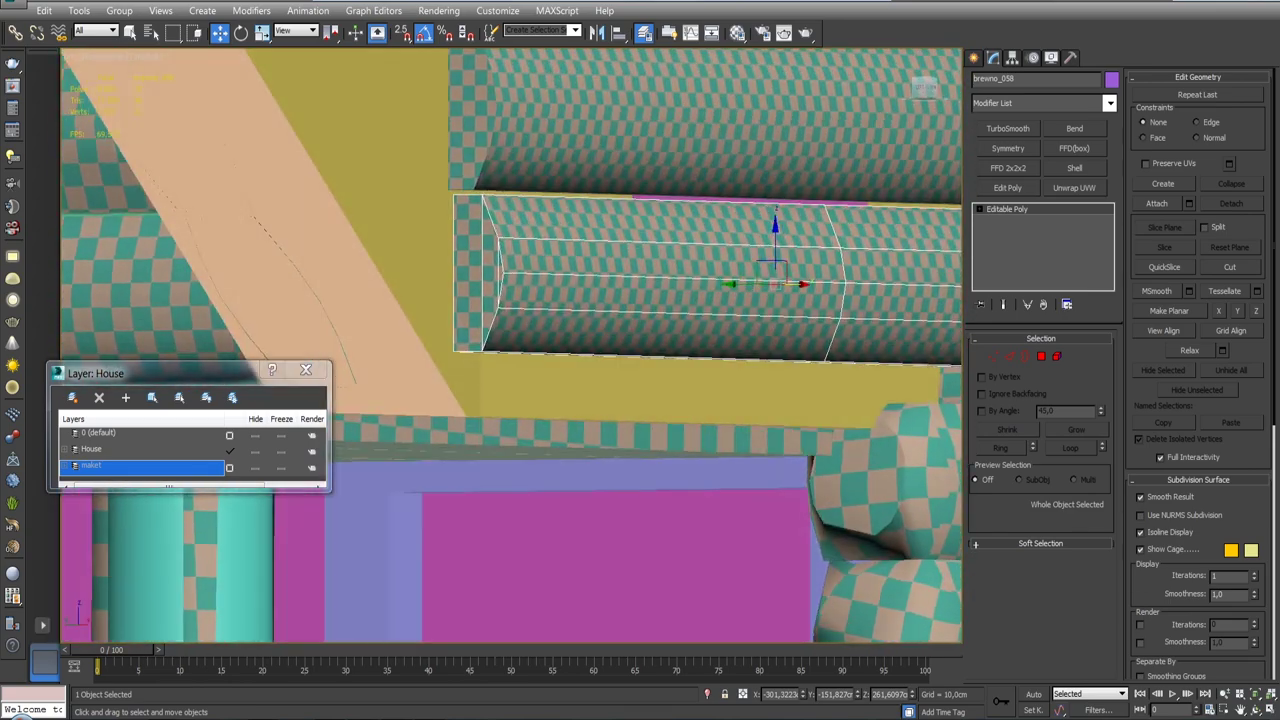
{"action": "scroll", "coordinate": [775, 314], "scroll_direction": "down", "scroll_amount": 4}
{"action": "left_click", "coordinate": [740, 292]}
{"action": "mouse_move", "coordinate": [740, 292]}
{"action": "middle_mouse_down", "text": "alt"}
{"action": "mouse_move", "coordinate": [667, 381]}
{"action": "mouse_move", "coordinate": [631, 379]}
{"action": "middle_mouse_up", "text": "alt"}
{"action": "left_click_drag", "start_coordinate": [621, 345], "coordinate": [580, 245]}
{"action": "left_click_drag", "start_coordinate": [700, 352], "coordinate": [325, 350], "text": "shift"}
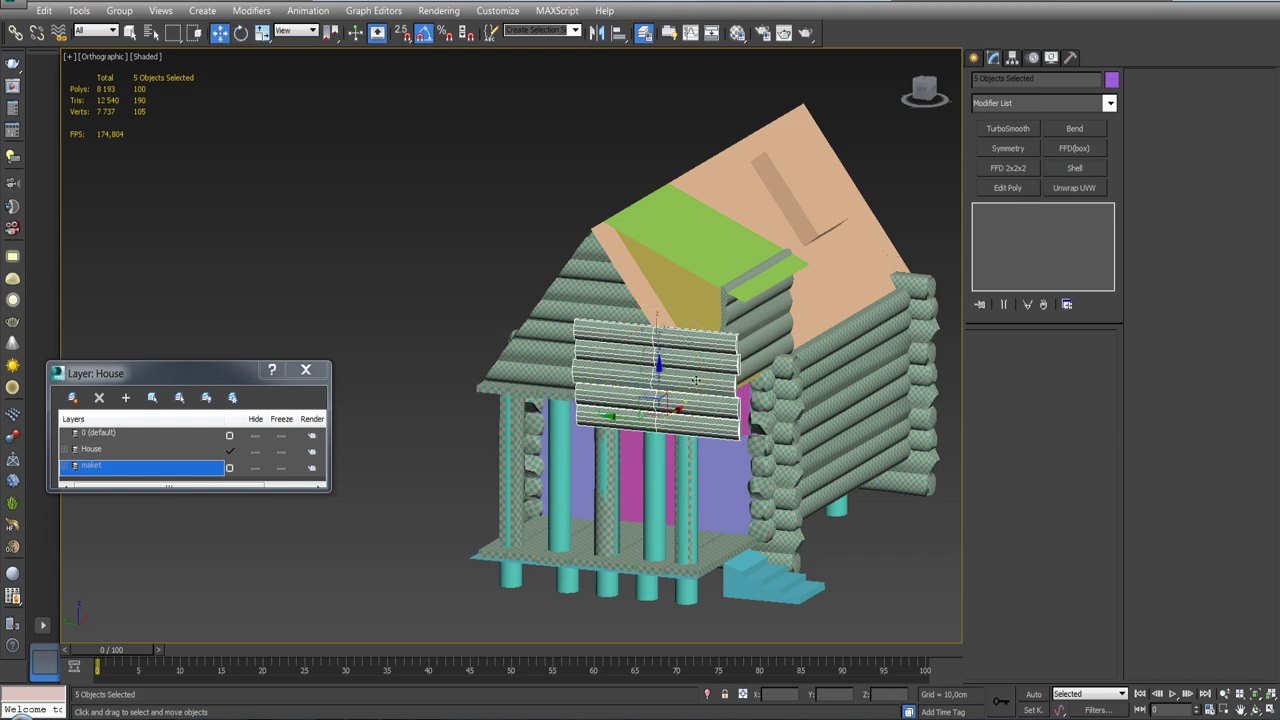
Step: Move the copied logs down into the house and hide the maket layer
{"action": "left_click_drag", "start_coordinate": [641, 375], "coordinate": [577, 513]}
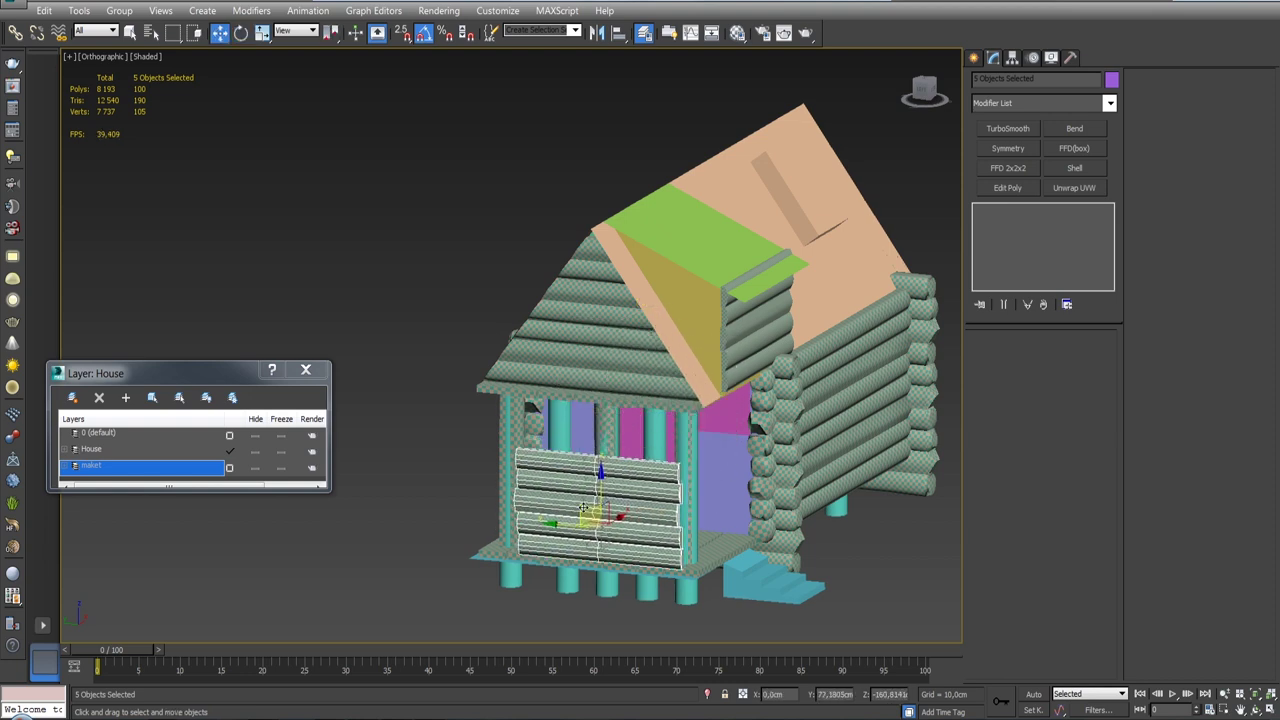
{"action": "scroll", "coordinate": [577, 505], "scroll_direction": "up", "scroll_amount": 2}
{"action": "scroll", "coordinate": [578, 500], "scroll_direction": "up", "scroll_amount": 2}
{"action": "middle_click_drag", "start_coordinate": [577, 505], "coordinate": [564, 485], "text": "alt"}
{"action": "left_click_drag", "start_coordinate": [551, 443], "coordinate": [720, 440]}
{"action": "middle_click_drag", "start_coordinate": [720, 440], "coordinate": [643, 400], "text": "alt"}
{"action": "left_click", "coordinate": [256, 467]}
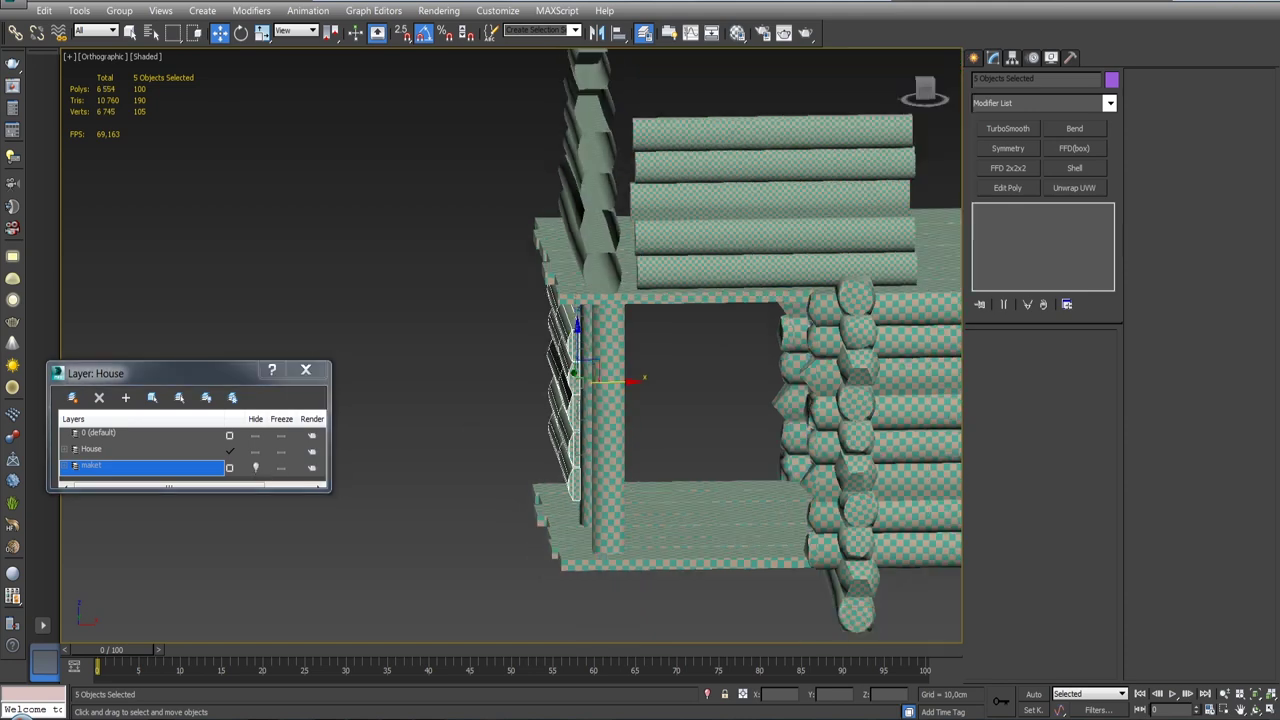
{"action": "middle_click_drag", "start_coordinate": [560, 412], "coordinate": [581, 418], "text": "alt"}
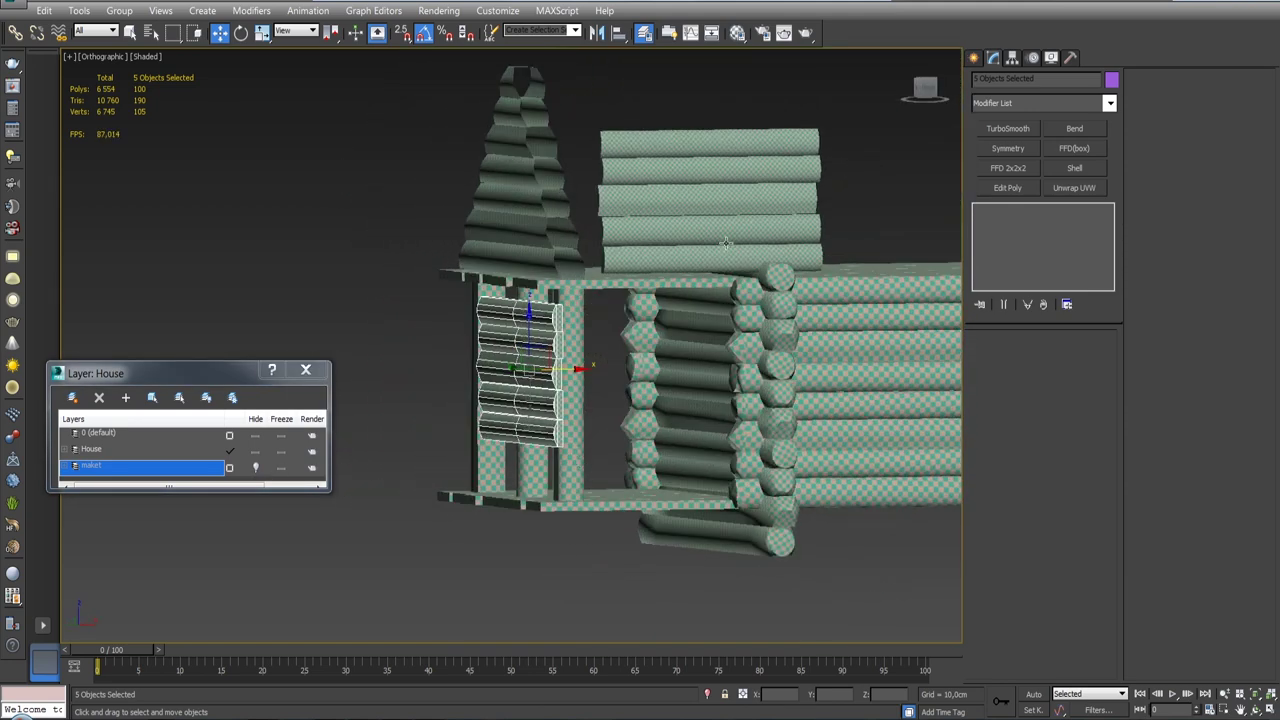
Step: Group the five copies as Group008 and align them on X to the post's near side
{"action": "left_click", "coordinate": [120, 11]}
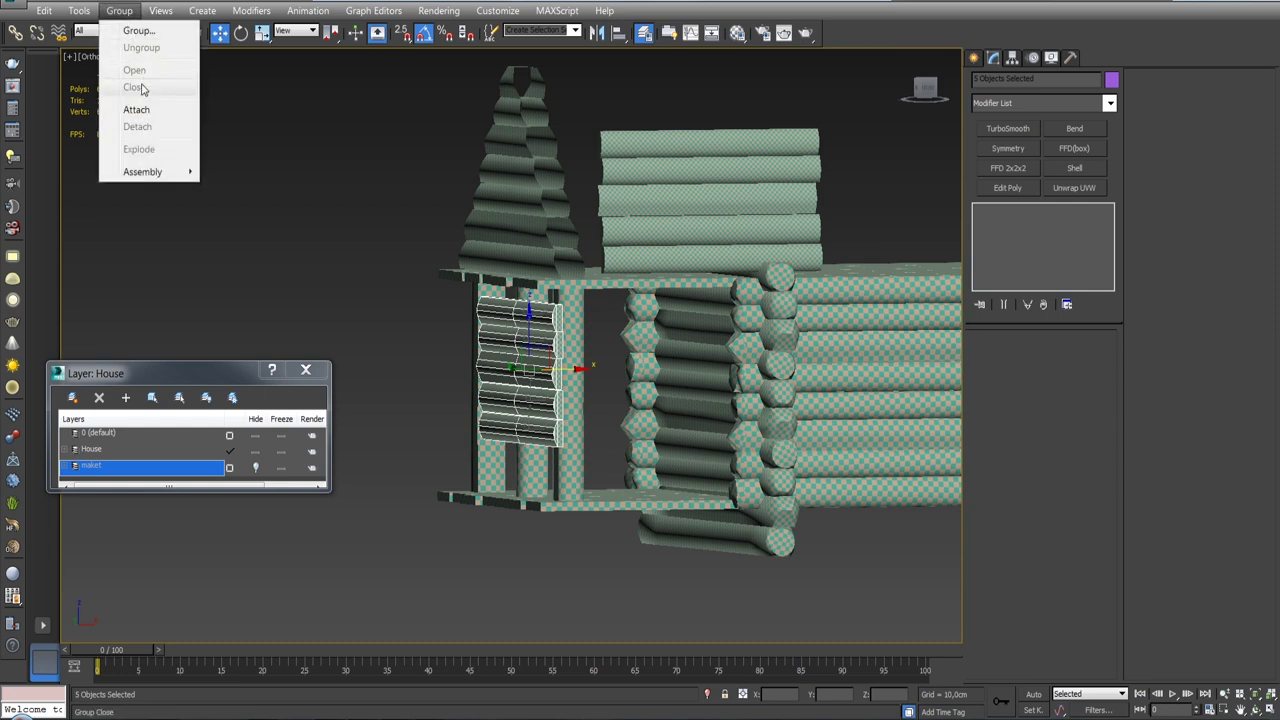
{"action": "left_click", "coordinate": [138, 31]}
{"action": "left_click", "coordinate": [660, 389]}
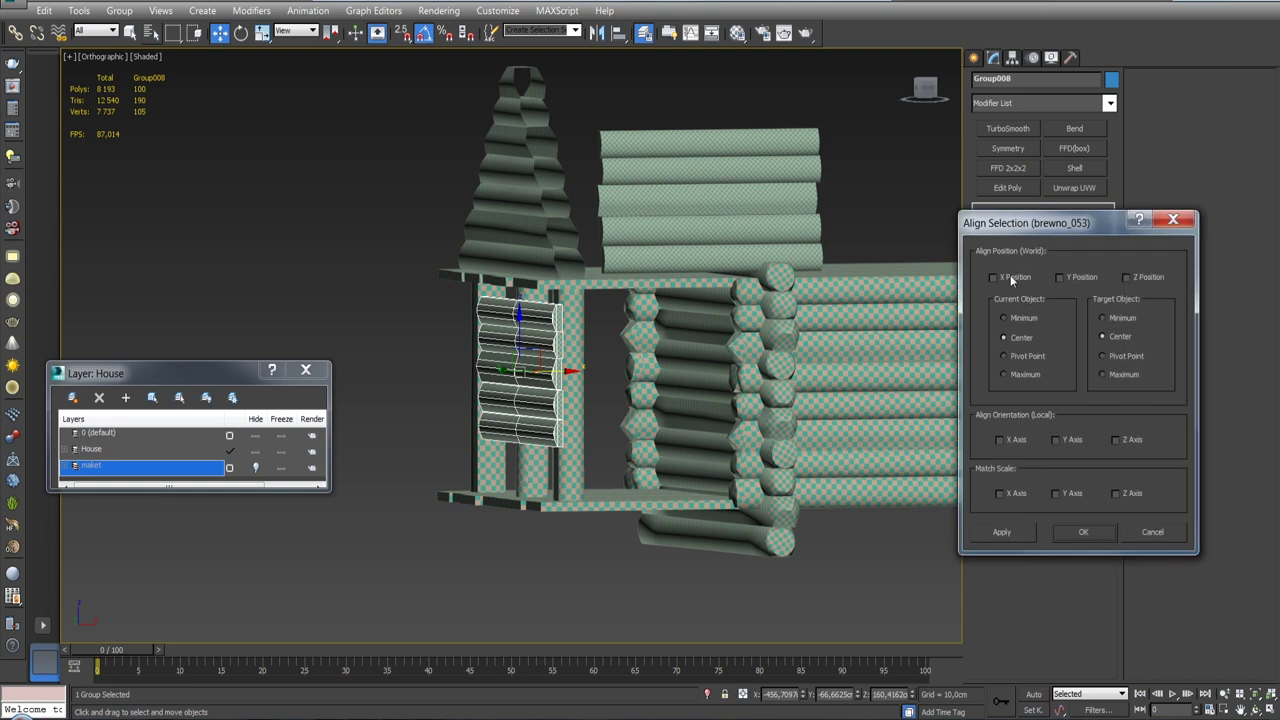
{"action": "left_click", "coordinate": [1012, 278]}
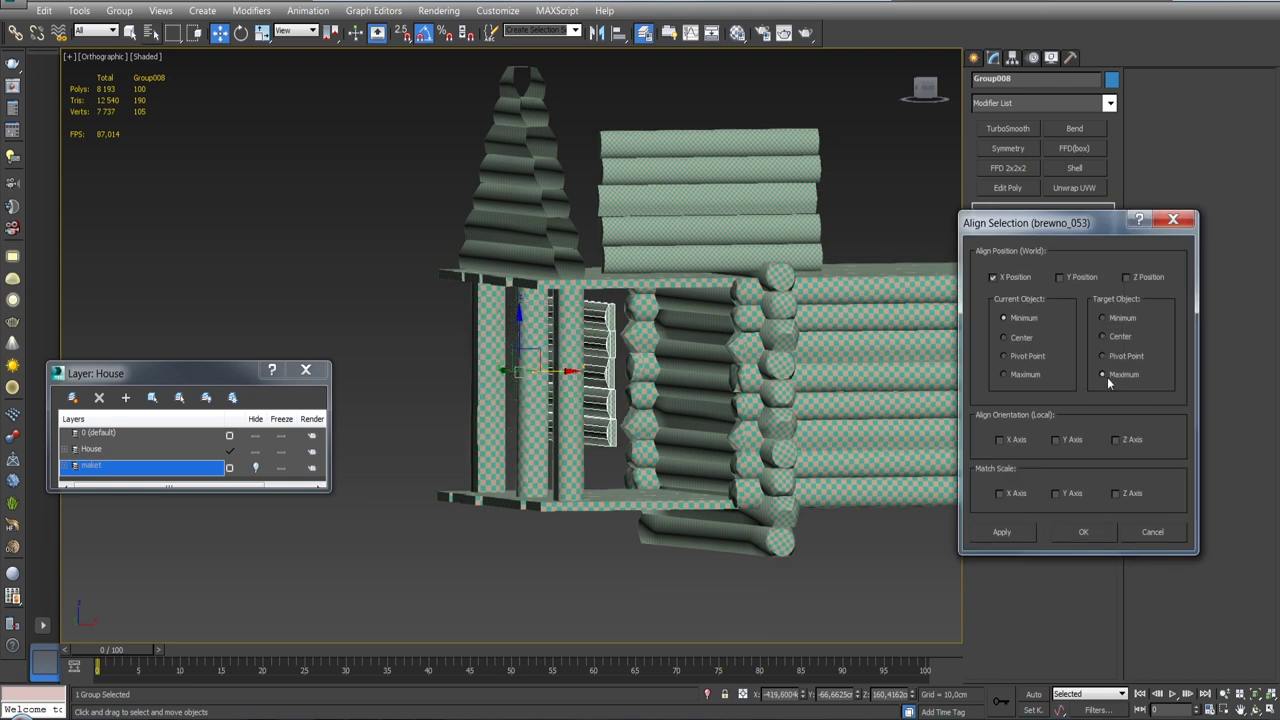
{"action": "left_click", "coordinate": [1109, 317]}
{"action": "left_click", "coordinate": [1020, 375]}
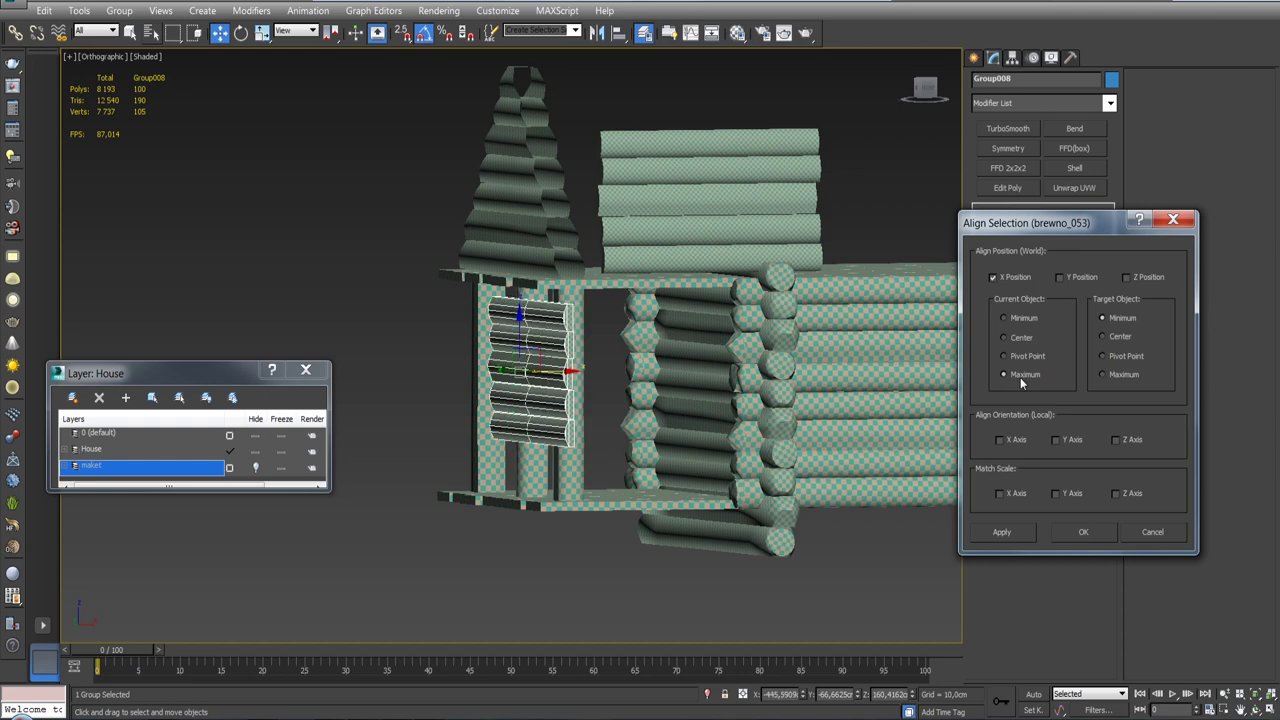
{"action": "left_click", "coordinate": [1016, 535]}
Step: In Left view, lower the log group into the opening below the window
{"action": "mouse_move", "coordinate": [600, 380]}
{"action": "middle_mouse_down", "text": "alt"}
{"action": "mouse_move", "coordinate": [550, 360]}
{"action": "mouse_move", "coordinate": [679, 327]}
{"action": "middle_mouse_up", "text": "alt"}
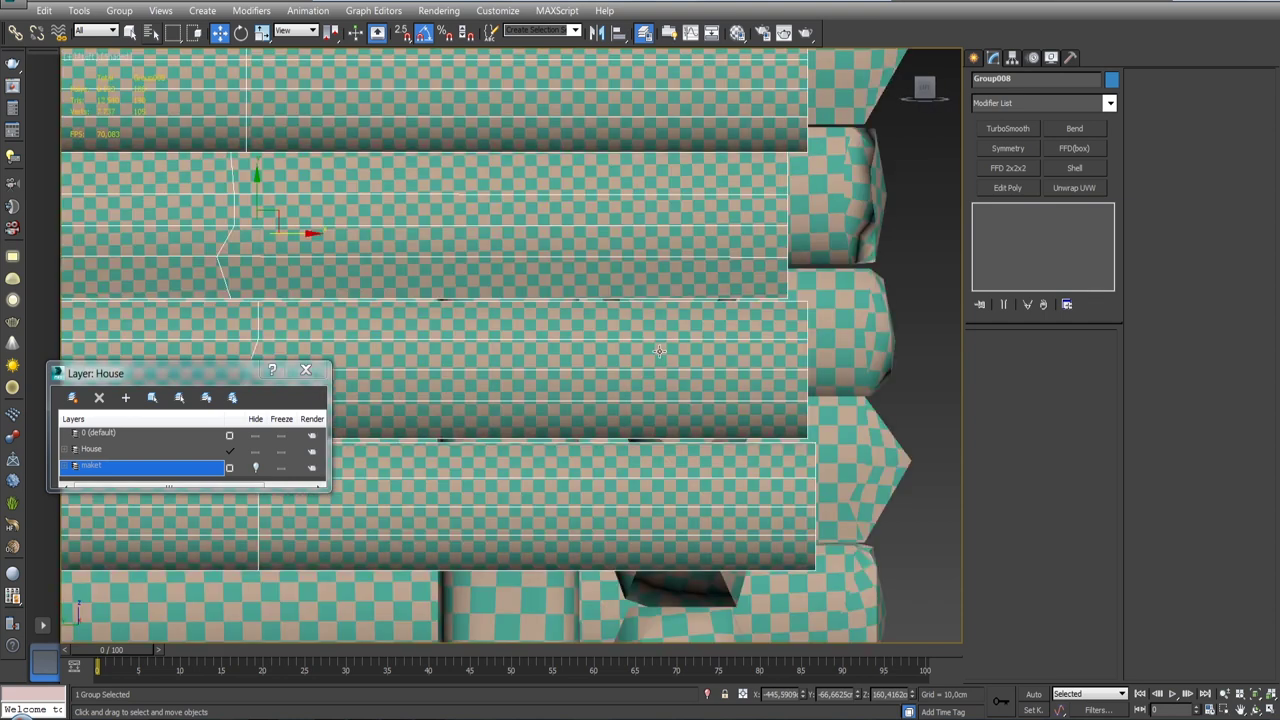
{"action": "key", "text": "l"}
{"action": "mouse_move", "coordinate": [759, 315]}
{"action": "left_mouse_down"}
{"action": "mouse_move", "coordinate": [713, 338]}
{"action": "mouse_move", "coordinate": [706, 358]}
{"action": "left_mouse_up"}
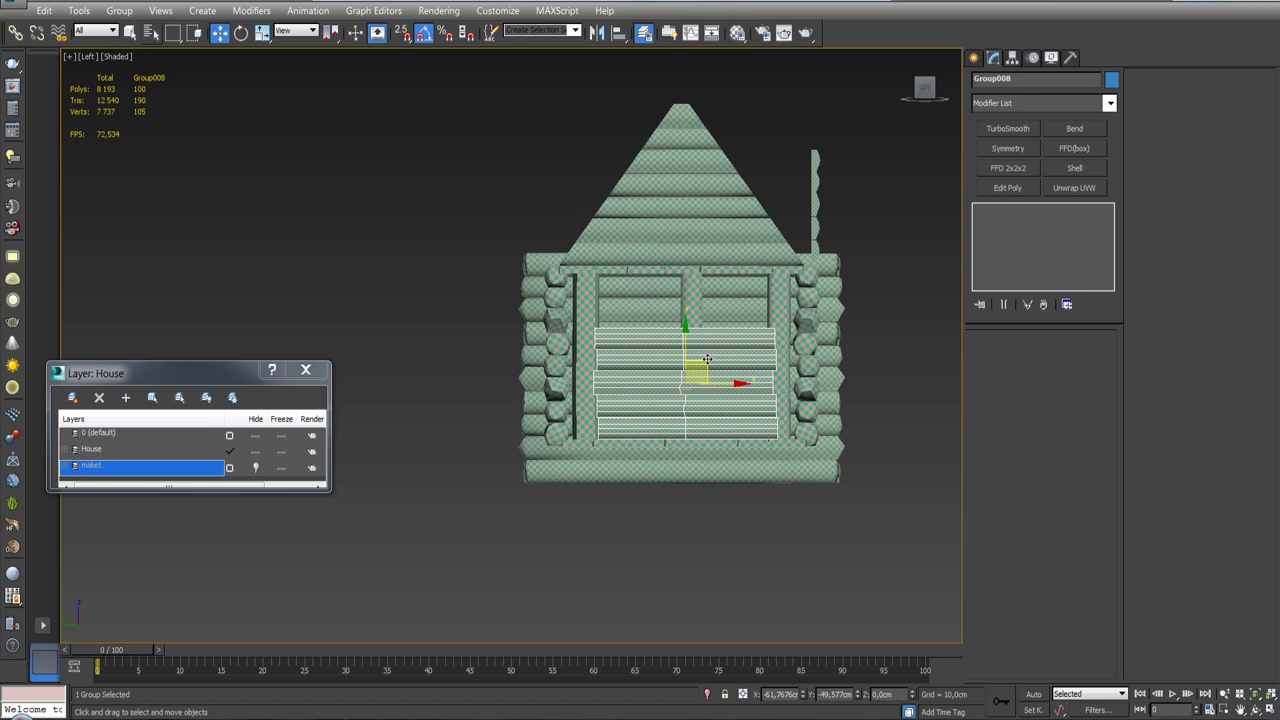
{"action": "middle_click_drag", "start_coordinate": [706, 358], "coordinate": [640, 330], "text": "alt"}
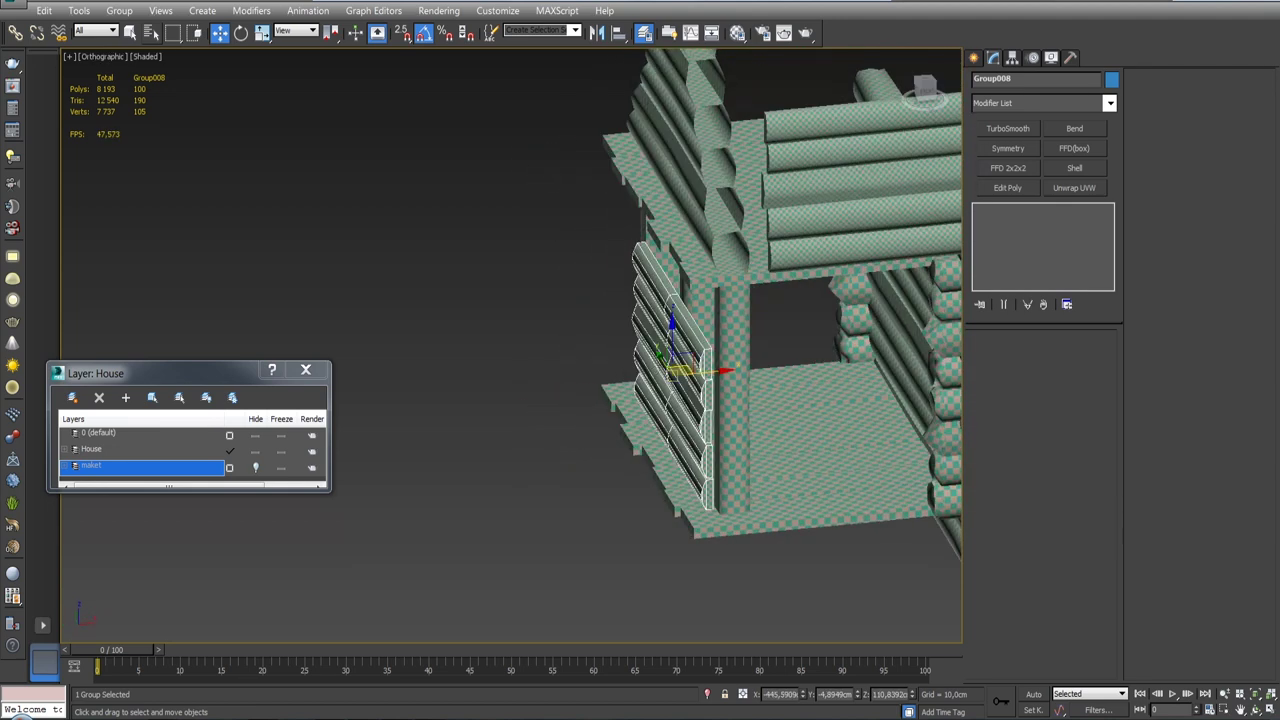
{"action": "left_click_drag", "start_coordinate": [722, 372], "coordinate": [731, 371]}
{"action": "mouse_move", "coordinate": [731, 371]}
{"action": "middle_mouse_down", "text": "alt"}
{"action": "mouse_move", "coordinate": [790, 363]}
{"action": "mouse_move", "coordinate": [700, 360]}
{"action": "mouse_move", "coordinate": [700, 325]}
{"action": "mouse_move", "coordinate": [749, 407]}
{"action": "middle_mouse_up", "text": "alt"}
Step: Open the window-log group and clone the two log ends below the post down to the wall base
{"action": "left_click", "coordinate": [119, 10]}
{"action": "left_click", "coordinate": [130, 71]}
{"action": "left_click", "coordinate": [673, 330]}
{"action": "scroll", "coordinate": [749, 407], "scroll_direction": "up", "scroll_amount": 2}
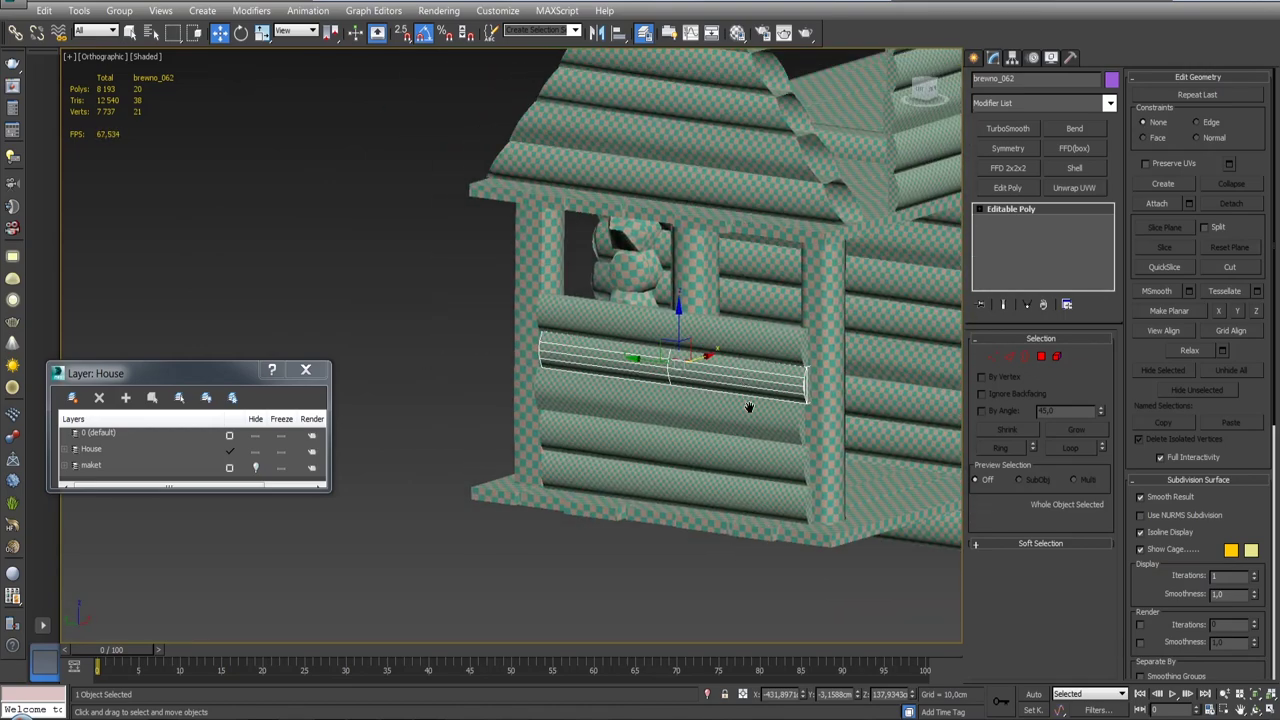
{"action": "key", "text": "f"}
{"action": "scroll", "coordinate": [790, 361], "scroll_direction": "down", "scroll_amount": 4}
{"action": "scroll", "coordinate": [708, 358], "scroll_direction": "up", "scroll_amount": 4}
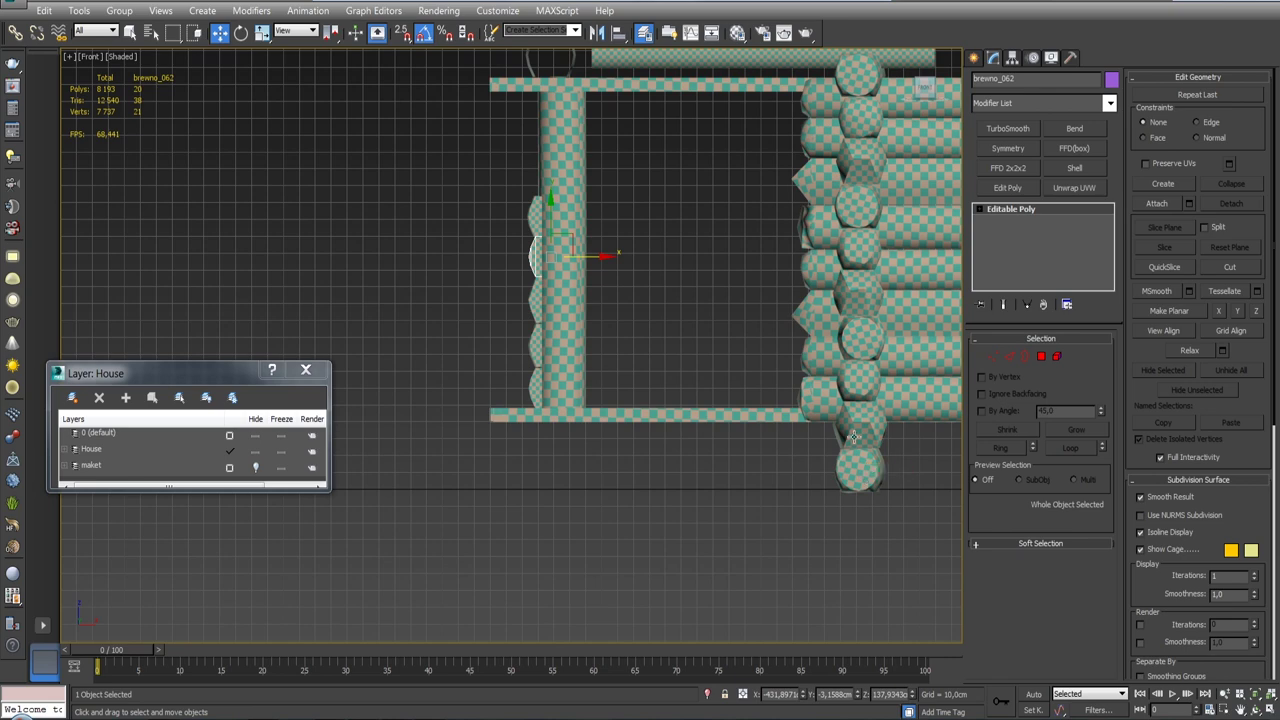
{"action": "left_click_drag", "start_coordinate": [853, 437], "coordinate": [857, 474]}
{"action": "left_click_drag", "start_coordinate": [604, 490], "coordinate": [646, 446], "text": "shift"}
{"action": "left_click", "coordinate": [643, 431]}
Step: Inspect the log wall from an oblique angle, selecting log brewno_063
{"action": "mouse_move", "coordinate": [643, 431]}
{"action": "middle_mouse_down", "text": "alt"}
{"action": "mouse_move", "coordinate": [642, 457]}
{"action": "mouse_move", "coordinate": [620, 420]}
{"action": "middle_mouse_up", "text": "alt"}
{"action": "left_click", "coordinate": [571, 445]}
{"action": "left_click", "coordinate": [571, 316]}
{"action": "scroll", "coordinate": [707, 230], "scroll_direction": "up", "scroll_amount": 5}
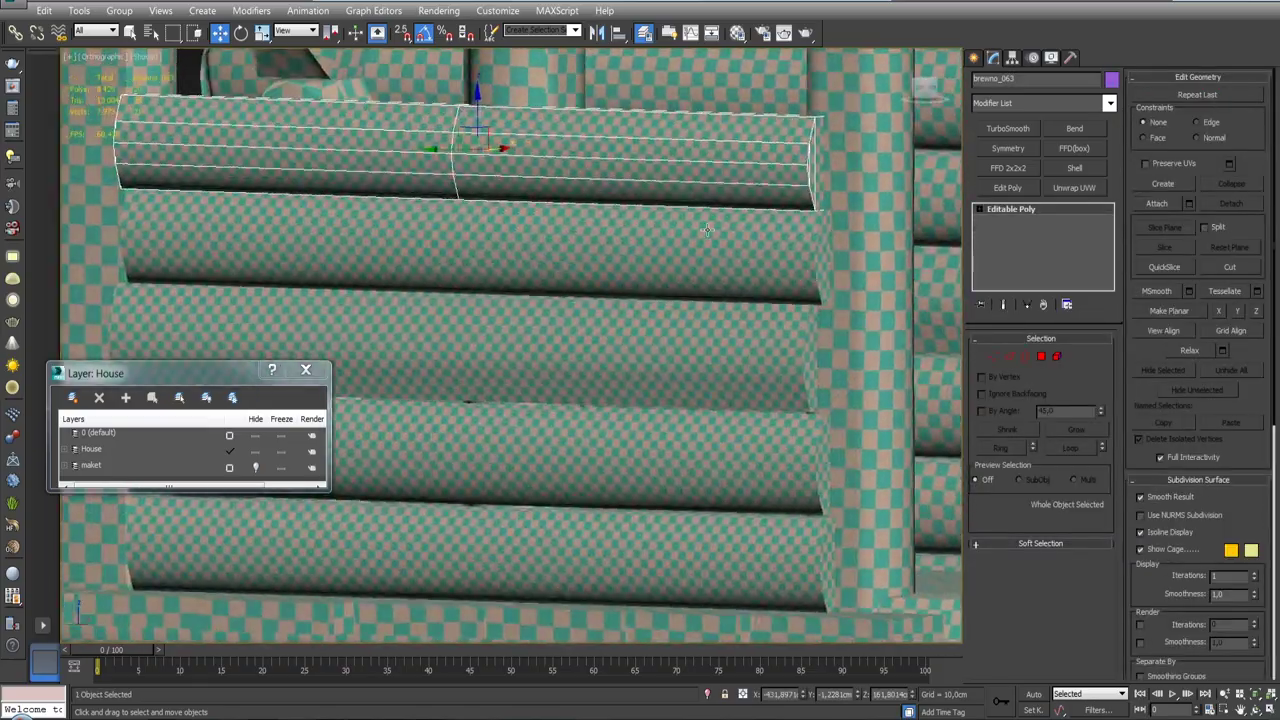
{"action": "scroll", "coordinate": [707, 230], "scroll_direction": "down", "scroll_amount": 5}
{"action": "mouse_move", "coordinate": [707, 230]}
{"action": "middle_mouse_down", "text": "alt"}
{"action": "mouse_move", "coordinate": [610, 200]}
{"action": "mouse_move", "coordinate": [570, 290]}
{"action": "middle_mouse_up", "text": "alt"}
{"action": "scroll", "coordinate": [600, 230], "scroll_direction": "up", "scroll_amount": 3}
{"action": "scroll", "coordinate": [585, 270], "scroll_direction": "down", "scroll_amount": 5}
Step: Check both window posts and the new base log brewno_065 from several angles
{"action": "key", "text": "ctrl+d"}
{"action": "key", "text": "f"}
{"action": "scroll", "coordinate": [604, 350], "scroll_direction": "down", "scroll_amount": 3}
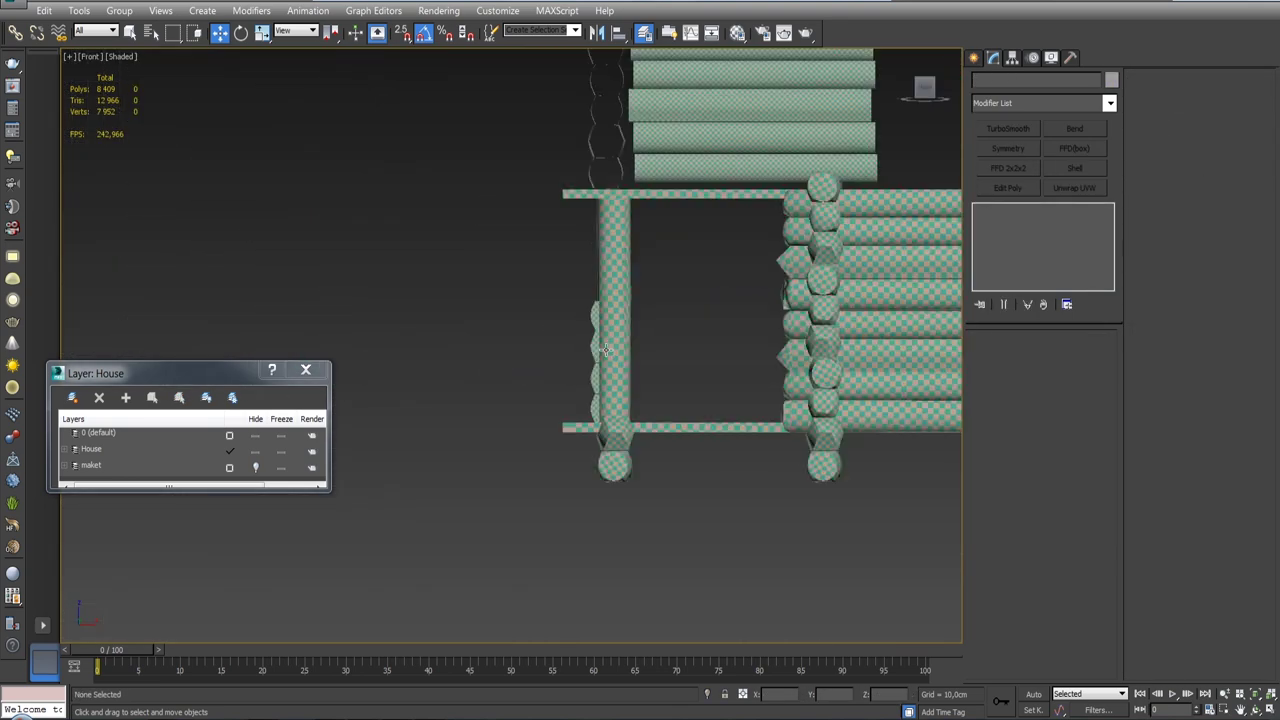
{"action": "scroll", "coordinate": [598, 414], "scroll_direction": "up", "scroll_amount": 2}
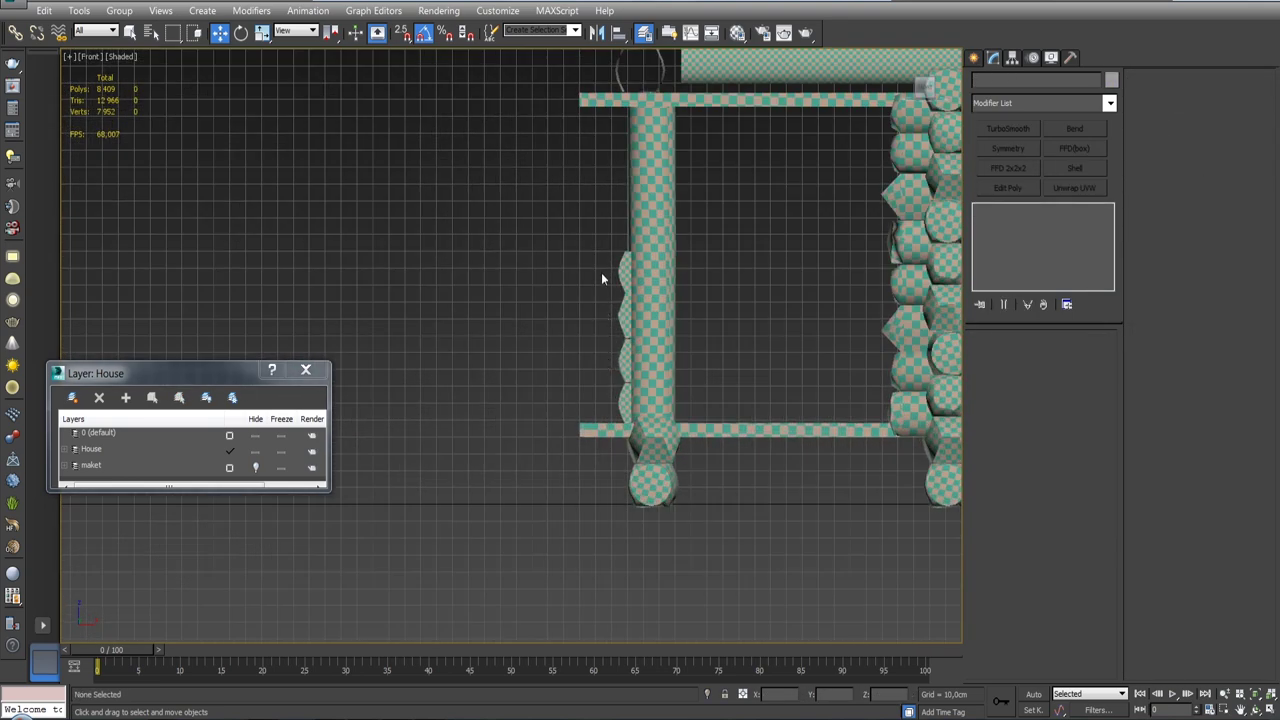
{"action": "middle_click_drag", "start_coordinate": [602, 278], "coordinate": [734, 360], "text": "alt"}
{"action": "scroll", "coordinate": [734, 360], "scroll_direction": "up", "scroll_amount": 3}
{"action": "left_click", "coordinate": [800, 316]}
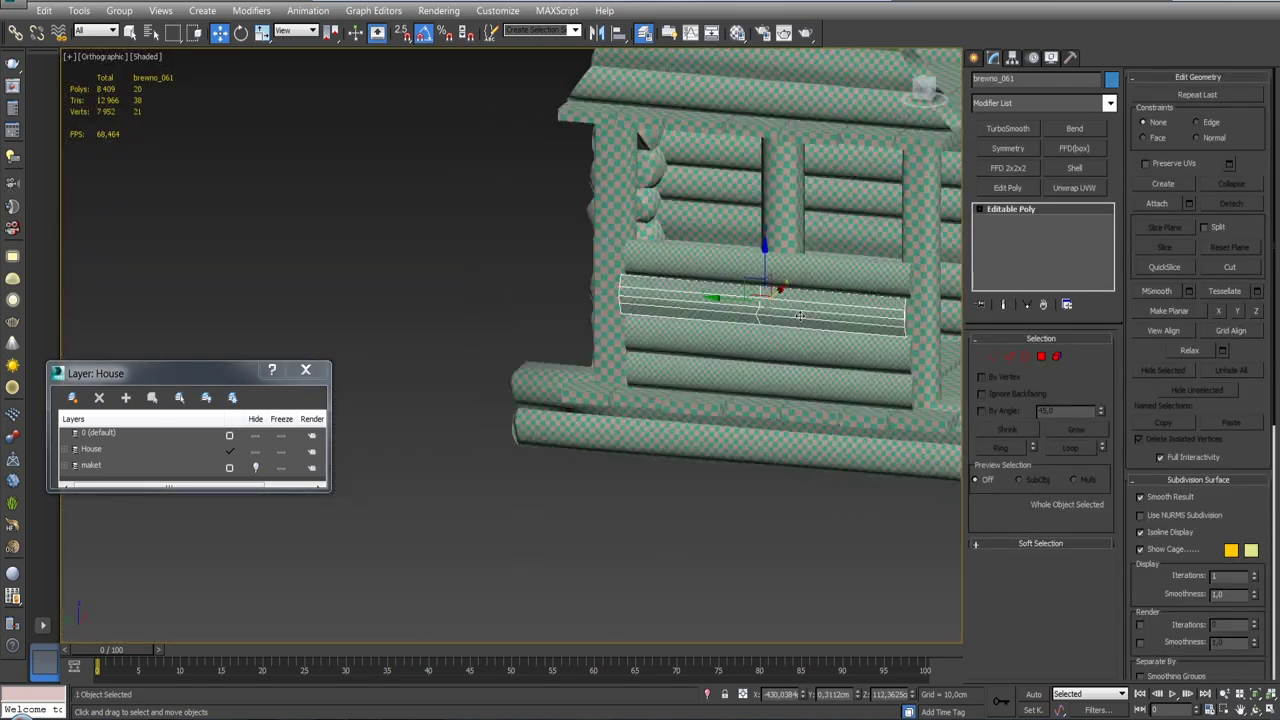
{"action": "middle_click_drag", "start_coordinate": [800, 316], "coordinate": [800, 310], "text": "alt"}
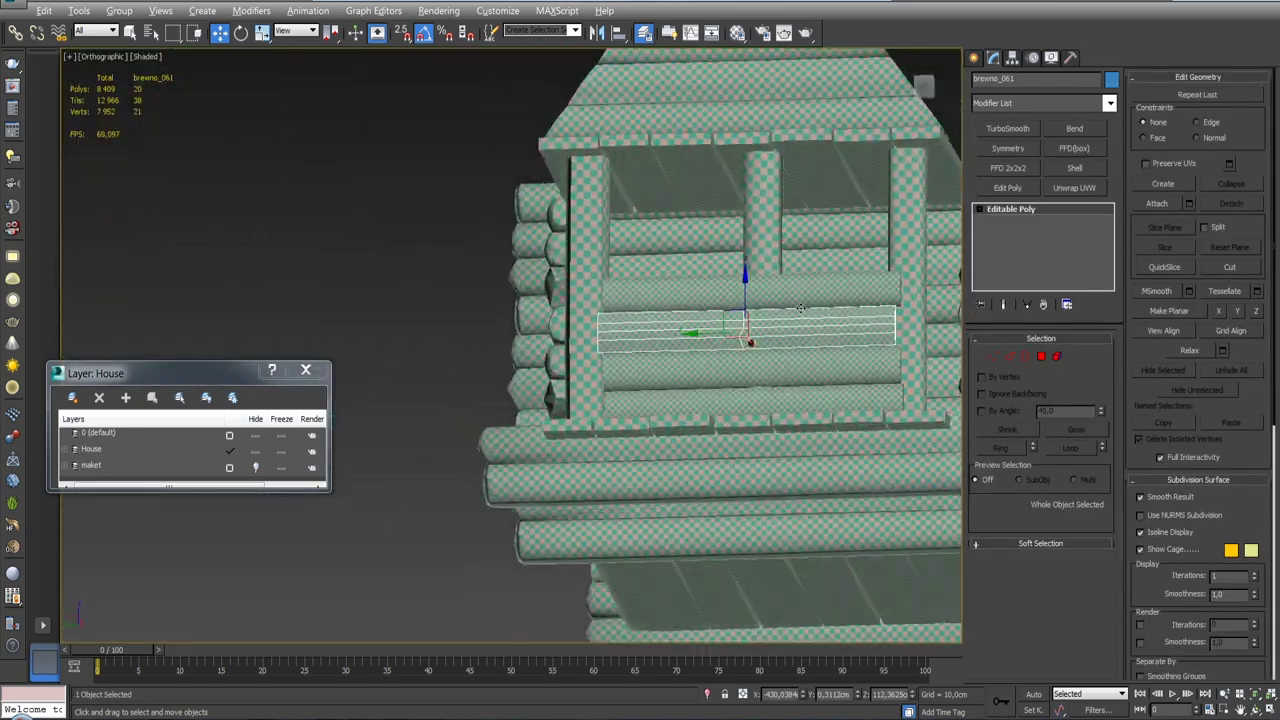
{"action": "left_click", "coordinate": [590, 330]}
{"action": "mouse_move", "coordinate": [590, 330]}
{"action": "middle_mouse_down", "text": "alt"}
{"action": "mouse_move", "coordinate": [657, 358]}
{"action": "mouse_move", "coordinate": [828, 340]}
{"action": "mouse_move", "coordinate": [643, 397]}
{"action": "mouse_move", "coordinate": [700, 400]}
{"action": "mouse_move", "coordinate": [775, 348]}
{"action": "mouse_move", "coordinate": [725, 435]}
{"action": "mouse_move", "coordinate": [640, 397]}
{"action": "mouse_move", "coordinate": [435, 214]}
{"action": "middle_mouse_up", "text": "alt"}
{"action": "left_click", "coordinate": [828, 340]}
{"action": "left_click", "coordinate": [700, 400]}
{"action": "scroll", "coordinate": [770, 350], "scroll_direction": "up", "scroll_amount": 2}
{"action": "scroll", "coordinate": [775, 348], "scroll_direction": "down", "scroll_amount": 4}
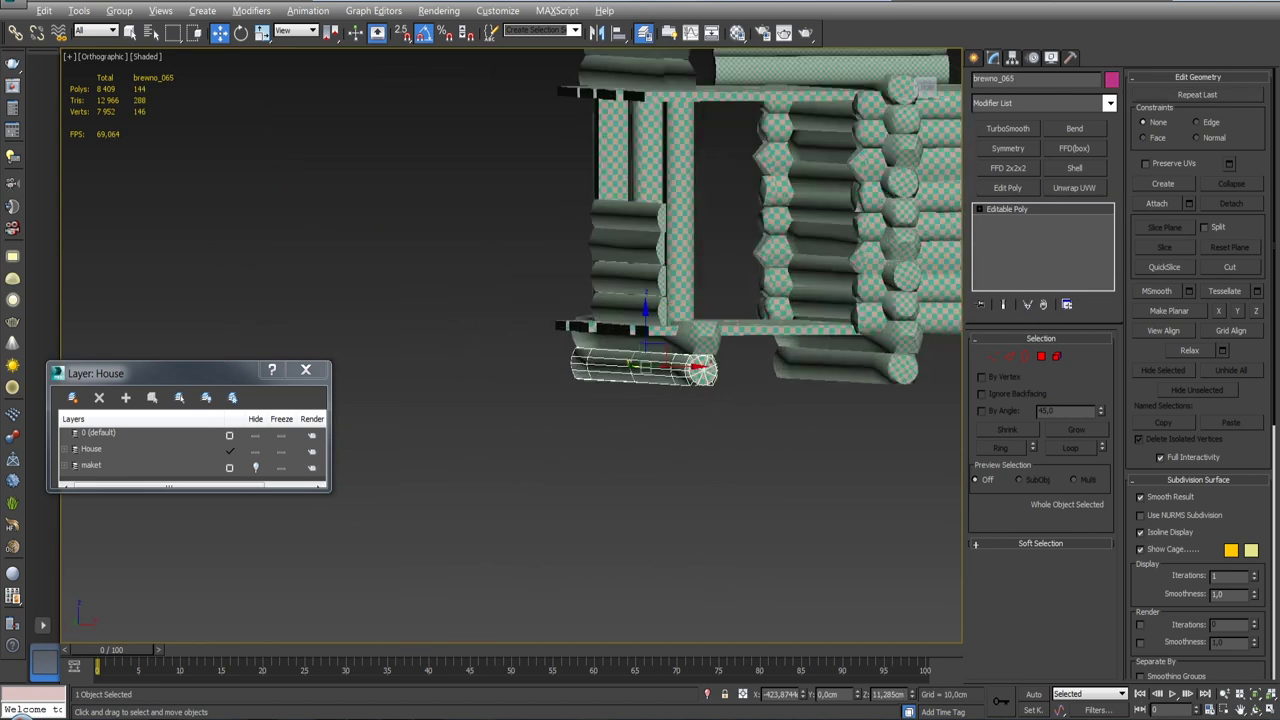
Step: Group the two selected objects and align the porch log's height to its target
{"action": "left_click", "coordinate": [119, 10]}
{"action": "left_click", "coordinate": [137, 33]}
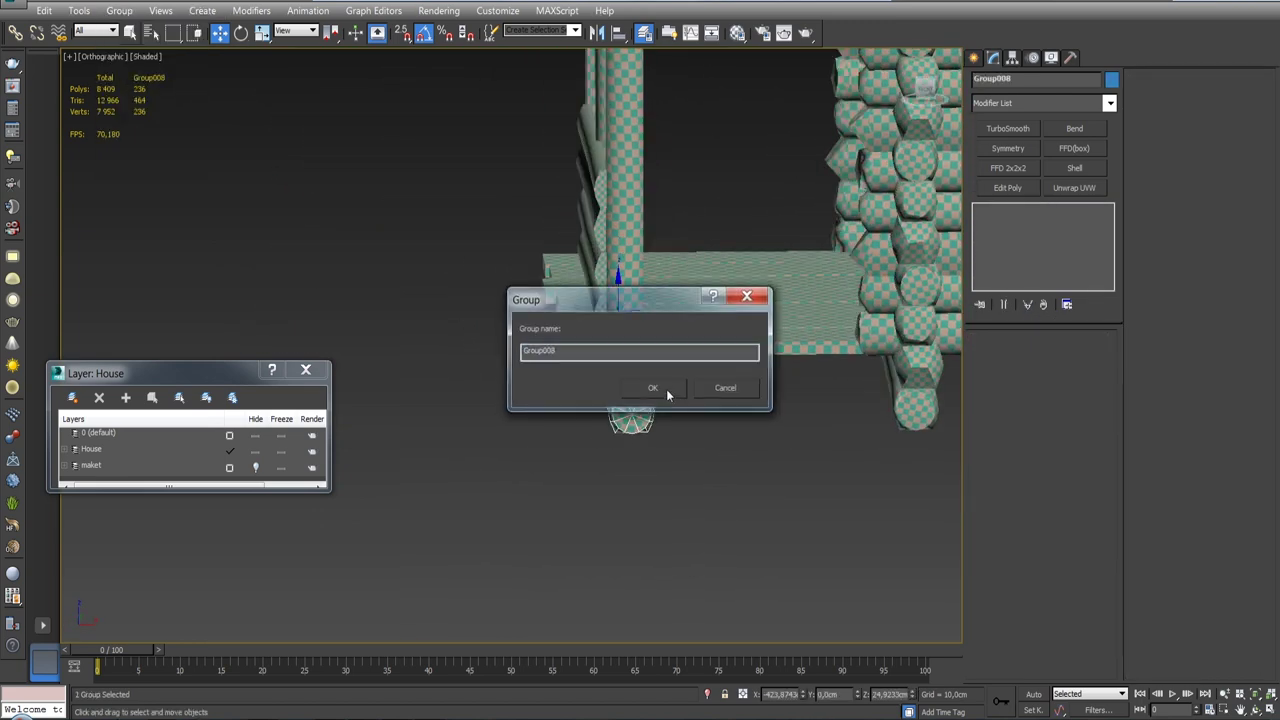
{"action": "key", "text": "Return"}
{"action": "left_click", "coordinate": [798, 334]}
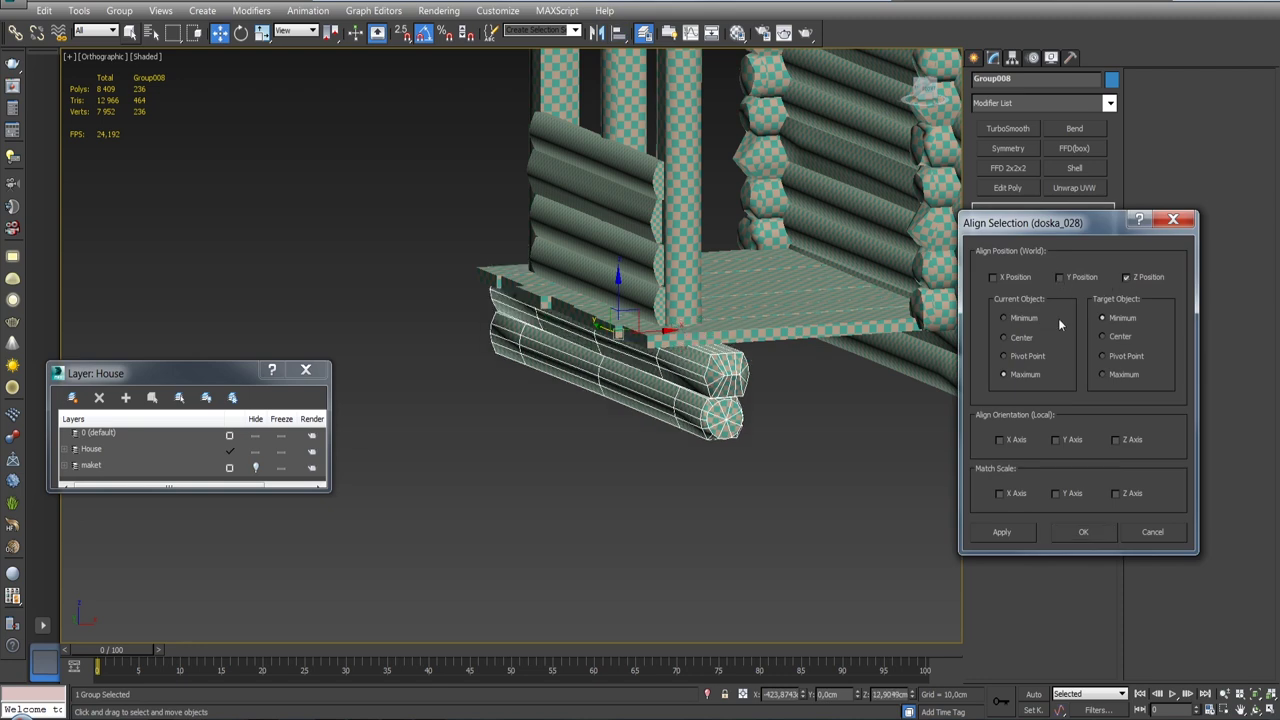
{"action": "left_click", "coordinate": [1001, 531]}
{"action": "mouse_move", "coordinate": [851, 423]}
{"action": "middle_mouse_down", "text": "alt"}
{"action": "mouse_move", "coordinate": [857, 411]}
{"action": "mouse_move", "coordinate": [861, 423]}
{"action": "mouse_move", "coordinate": [784, 401]}
{"action": "middle_mouse_up", "text": "alt"}
Step: In wireframe Left view, ungroup Group008 and select log brevno_065 at polygon level
{"action": "key", "text": "l"}
{"action": "key", "text": "F3"}
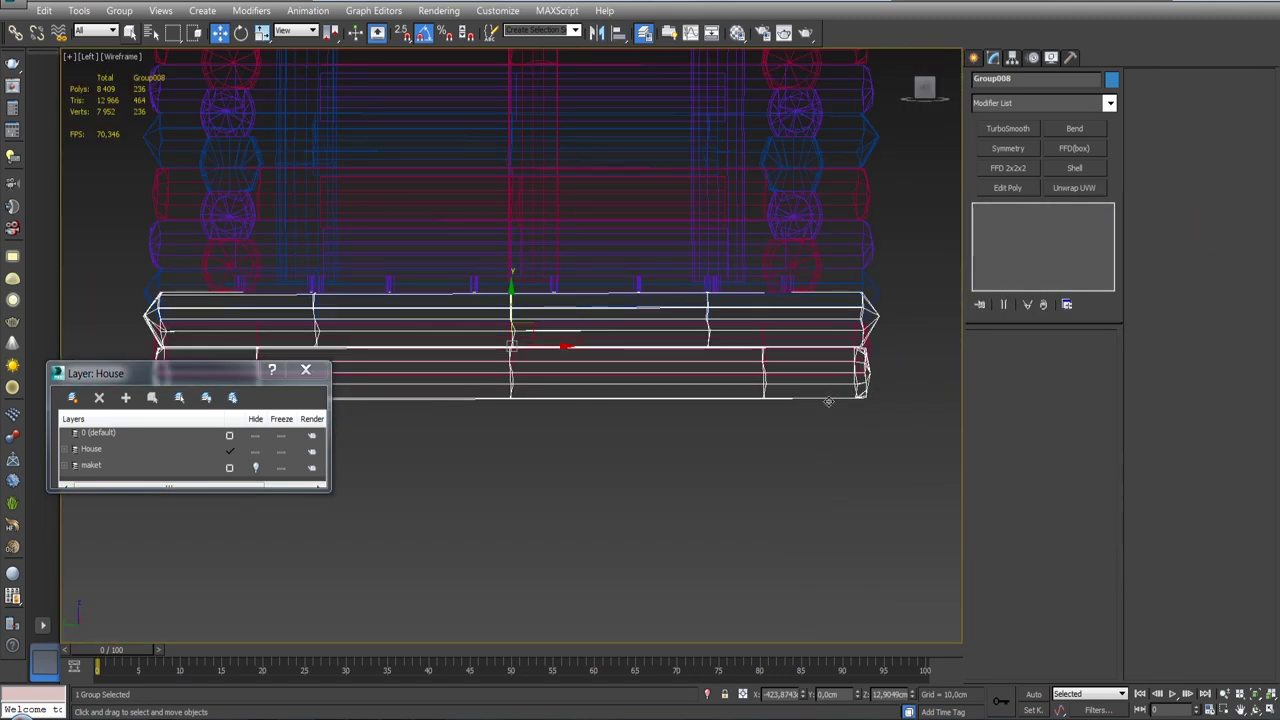
{"action": "left_click", "coordinate": [119, 10]}
{"action": "left_click", "coordinate": [134, 43]}
{"action": "left_click", "coordinate": [640, 380]}
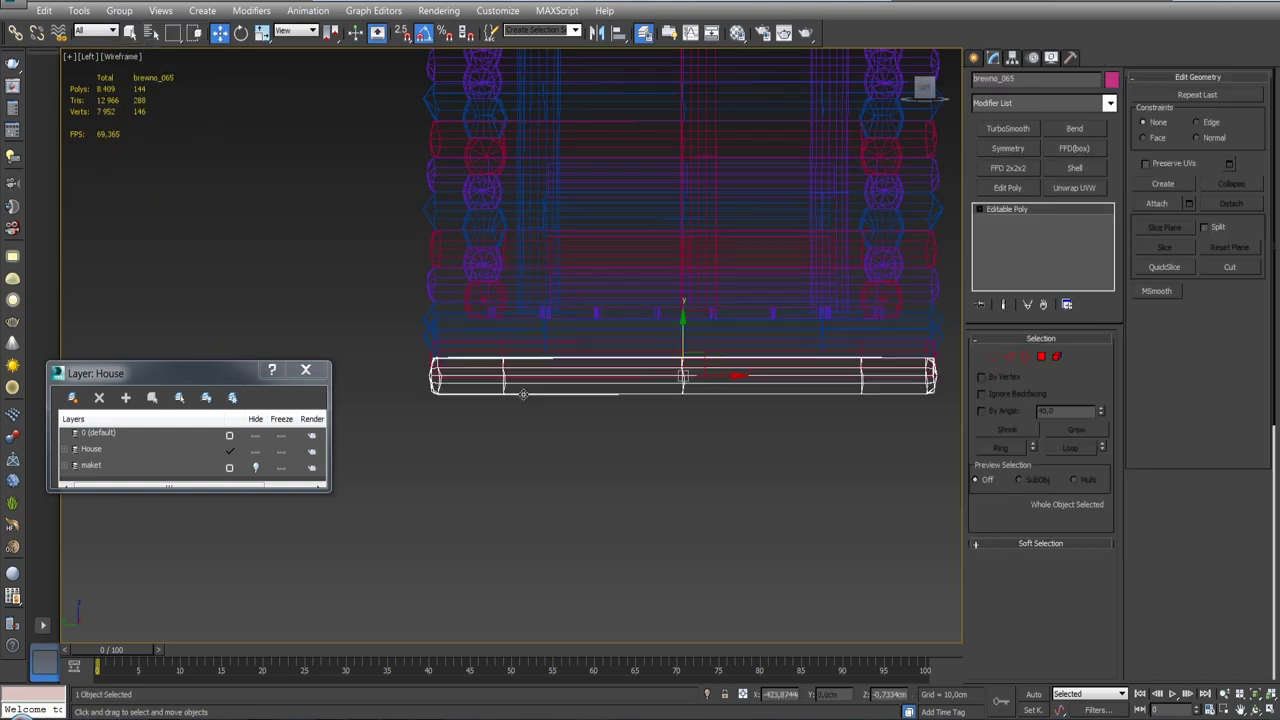
{"action": "key", "text": "4"}
Step: Exit polygon editing on brevno_065 and view it along the front wall base in shaded mode
{"action": "key", "text": "F3"}
{"action": "middle_click_drag", "start_coordinate": [925, 409], "coordinate": [700, 395], "text": "alt"}
{"action": "left_click", "coordinate": [1041, 357]}
{"action": "left_click", "coordinate": [1041, 357]}
{"action": "middle_click_drag", "start_coordinate": [800, 400], "coordinate": [725, 410], "text": "alt"}
{"action": "mouse_move", "coordinate": [727, 245]}
{"action": "middle_mouse_down", "text": "alt"}
{"action": "mouse_move", "coordinate": [897, 201]}
{"action": "mouse_move", "coordinate": [808, 200]}
{"action": "middle_mouse_up", "text": "alt"}
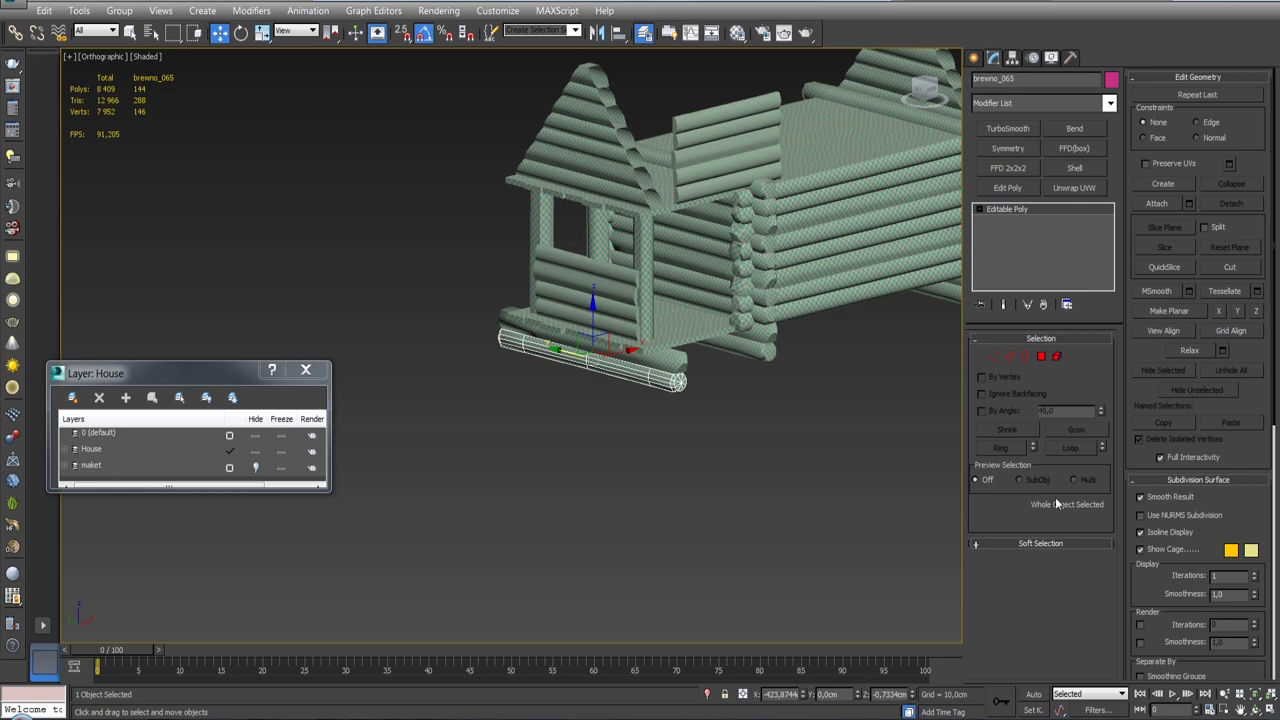
{"action": "middle_click_drag", "start_coordinate": [690, 500], "coordinate": [650, 502], "text": "alt"}
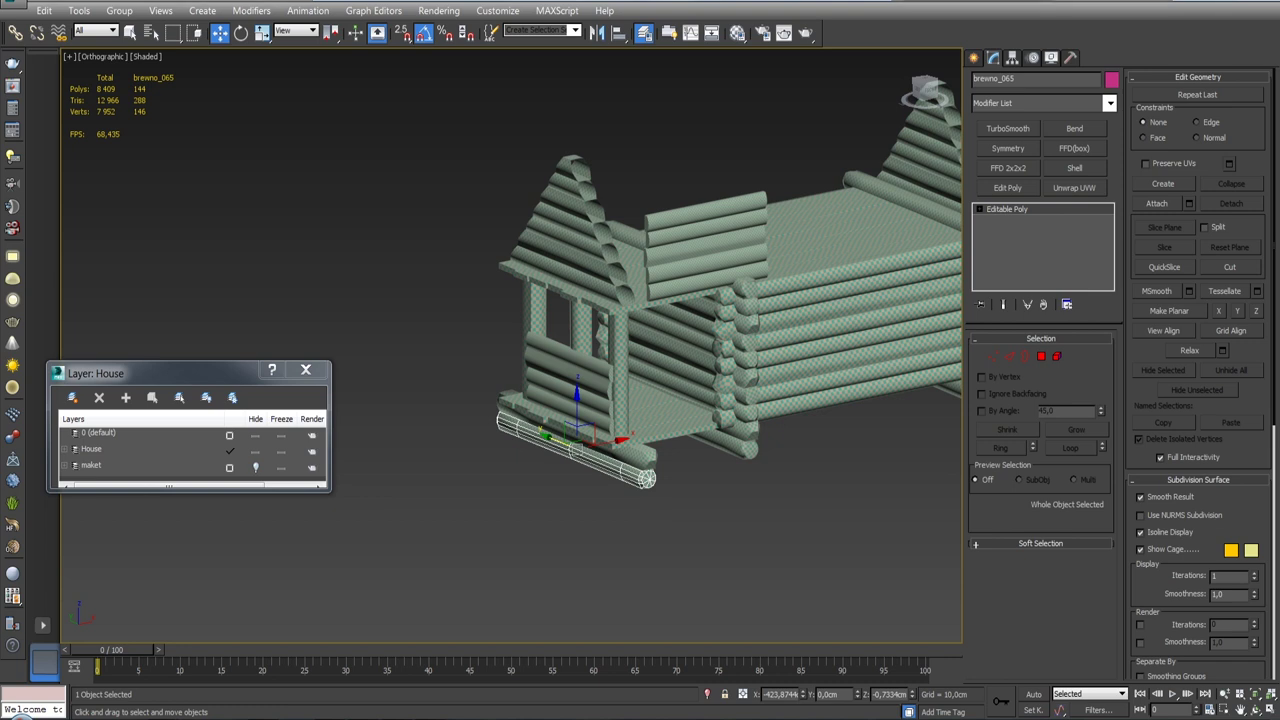
Step: Unhide the maket layer and Shift-copy a wall log into the doorway
{"action": "middle_click_drag", "start_coordinate": [700, 420], "coordinate": [600, 420], "text": "alt"}
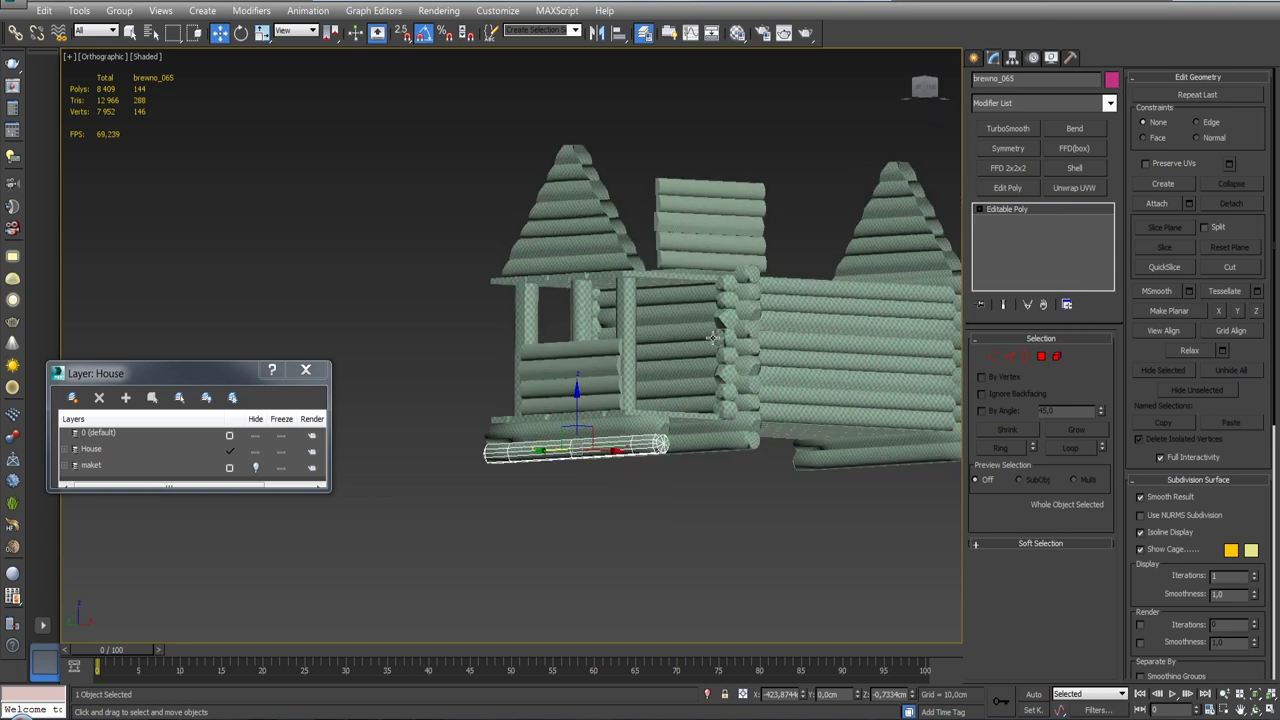
{"action": "left_click", "coordinate": [255, 467]}
{"action": "scroll", "coordinate": [600, 400], "scroll_direction": "up", "scroll_amount": 3}
{"action": "left_click", "coordinate": [552, 362]}
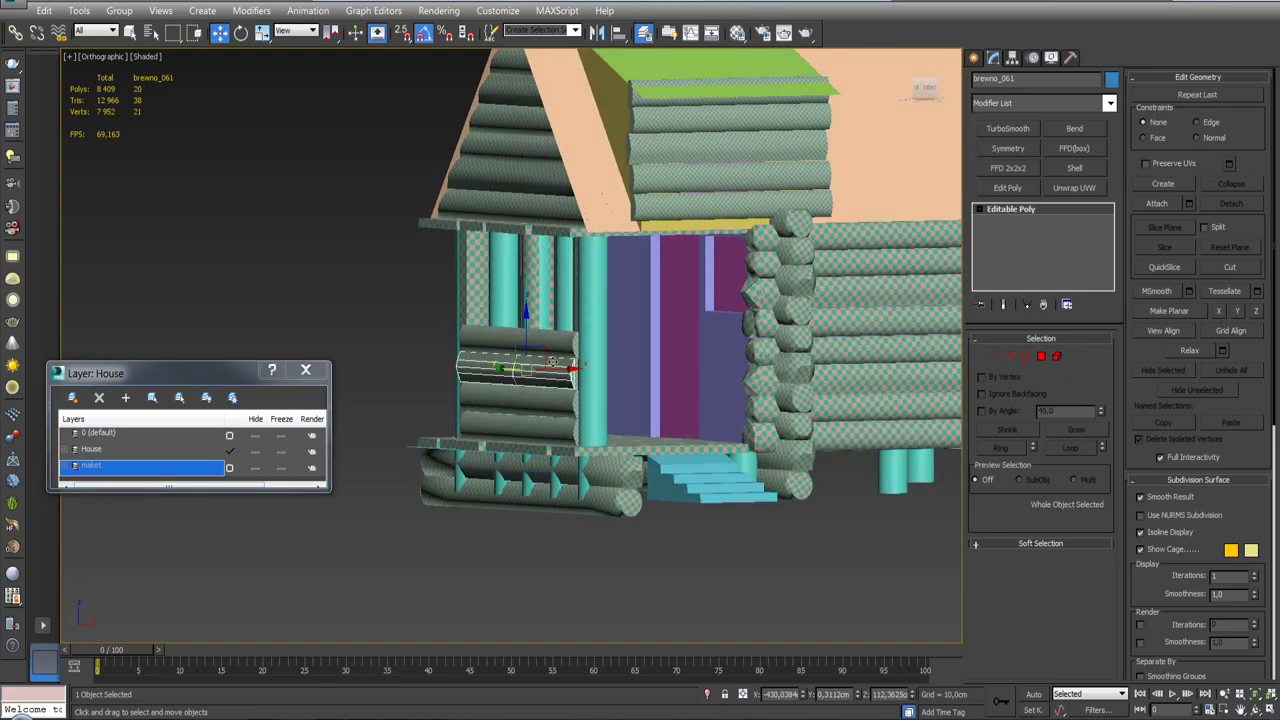
{"action": "left_click_drag", "start_coordinate": [575, 378], "coordinate": [642, 414], "text": "shift"}
{"action": "left_click", "coordinate": [642, 423]}
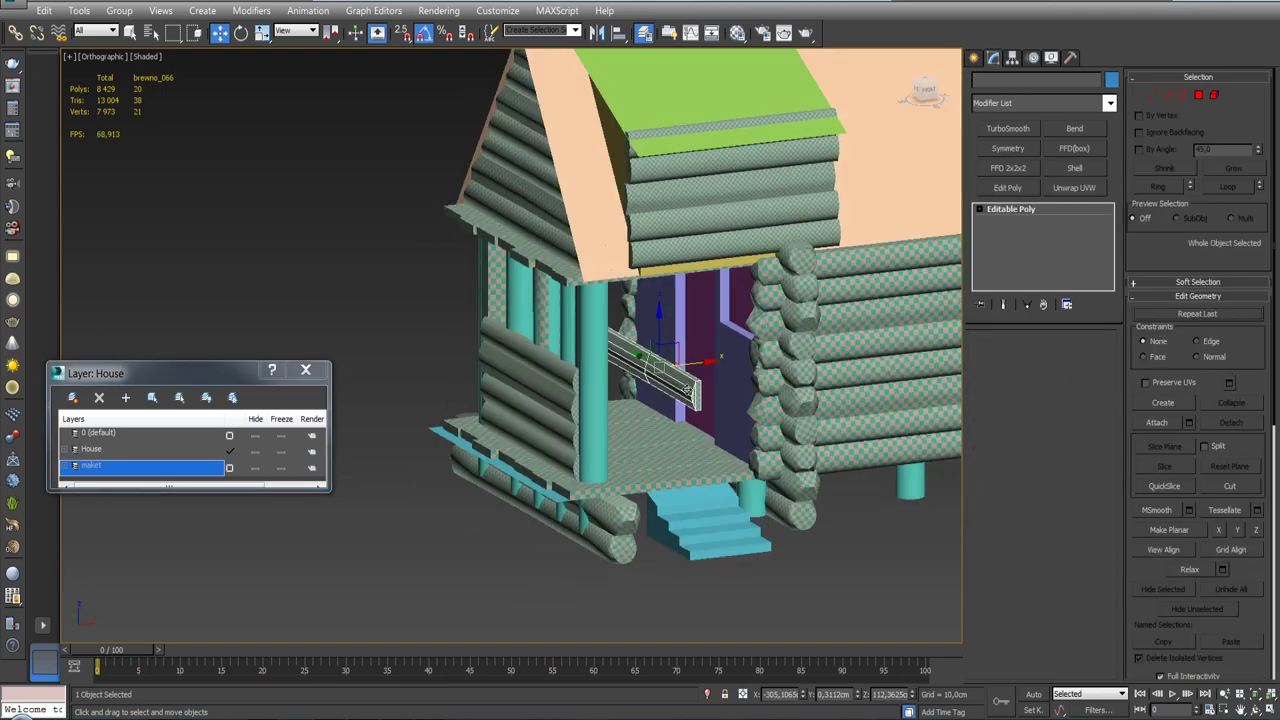
Step: Rotate the log copy 90° so it stands upright in the doorway
{"action": "scroll", "coordinate": [640, 360], "scroll_direction": "up", "scroll_amount": 2}
{"action": "key", "text": "e"}
{"action": "left_click_drag", "start_coordinate": [638, 327], "coordinate": [686, 449]}
{"action": "middle_click_drag", "start_coordinate": [667, 363], "coordinate": [830, 375], "text": "alt"}
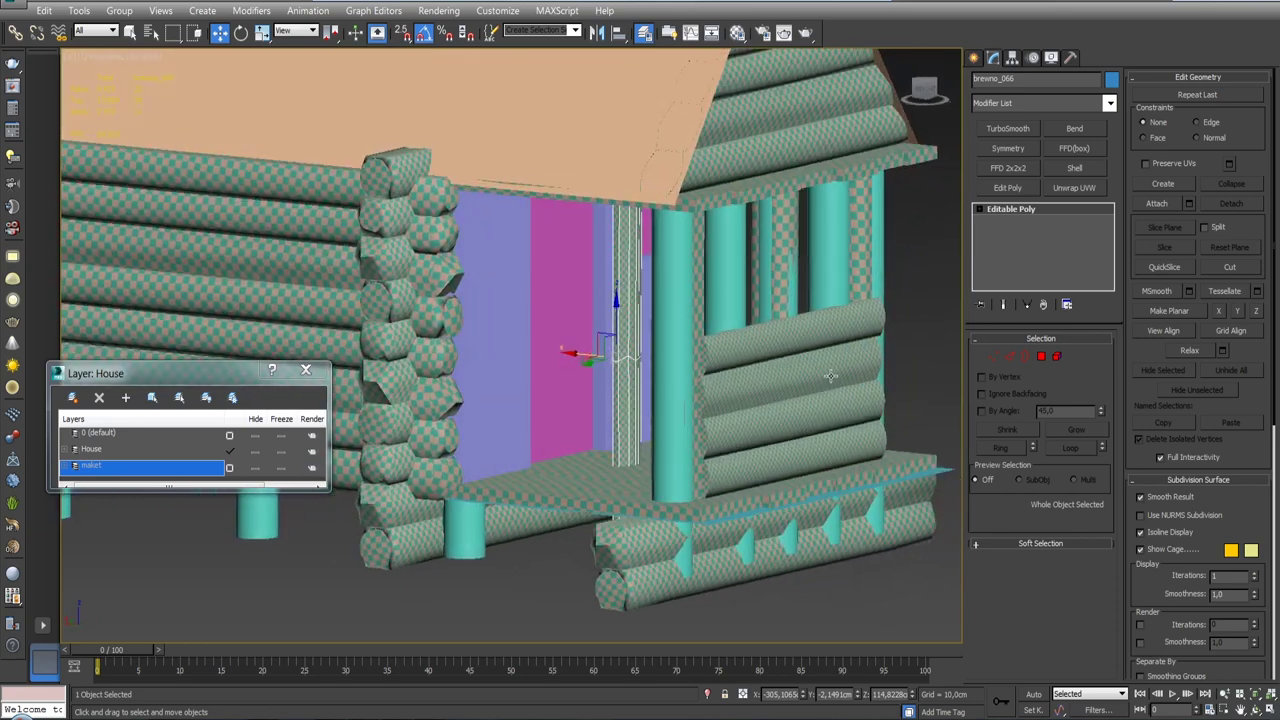
{"action": "middle_click_drag", "start_coordinate": [500, 343], "coordinate": [514, 357], "text": "alt"}
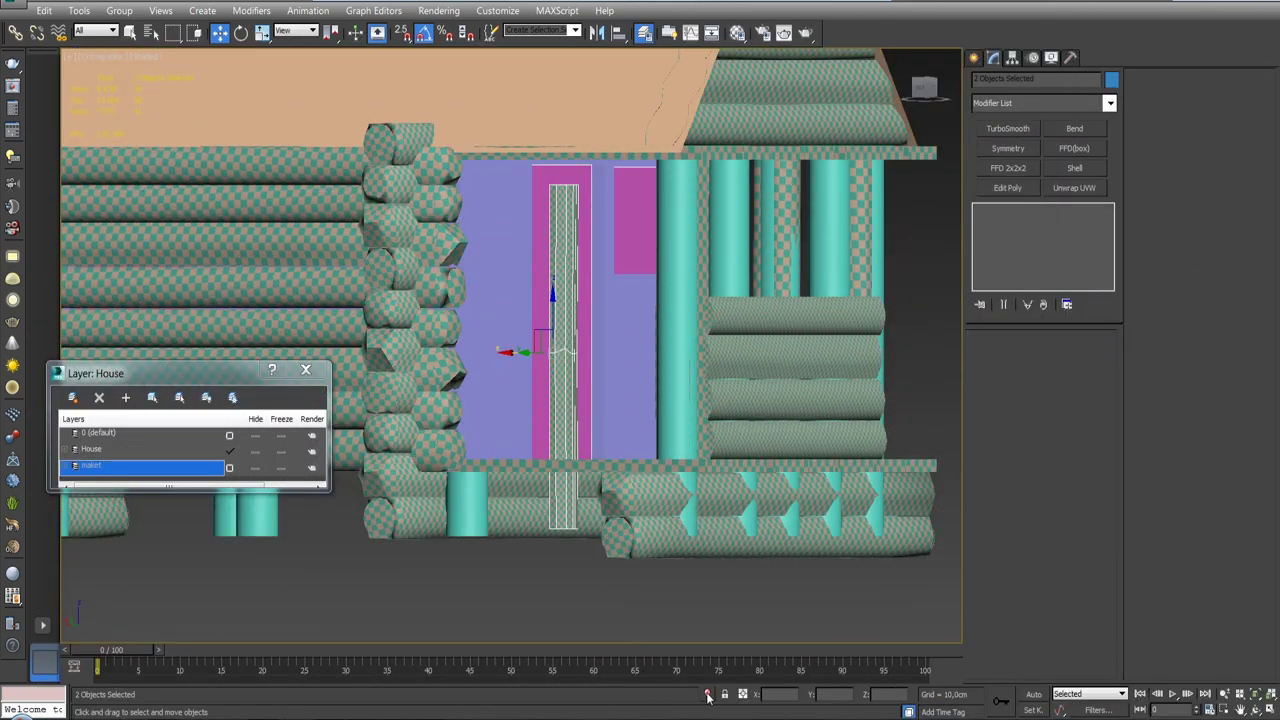
Step: Isolate post brewno_066 with the maket and move it in Left view onto the door edge
{"action": "left_click", "coordinate": [707, 694]}
{"action": "middle_click_drag", "start_coordinate": [656, 405], "coordinate": [786, 410], "text": "alt"}
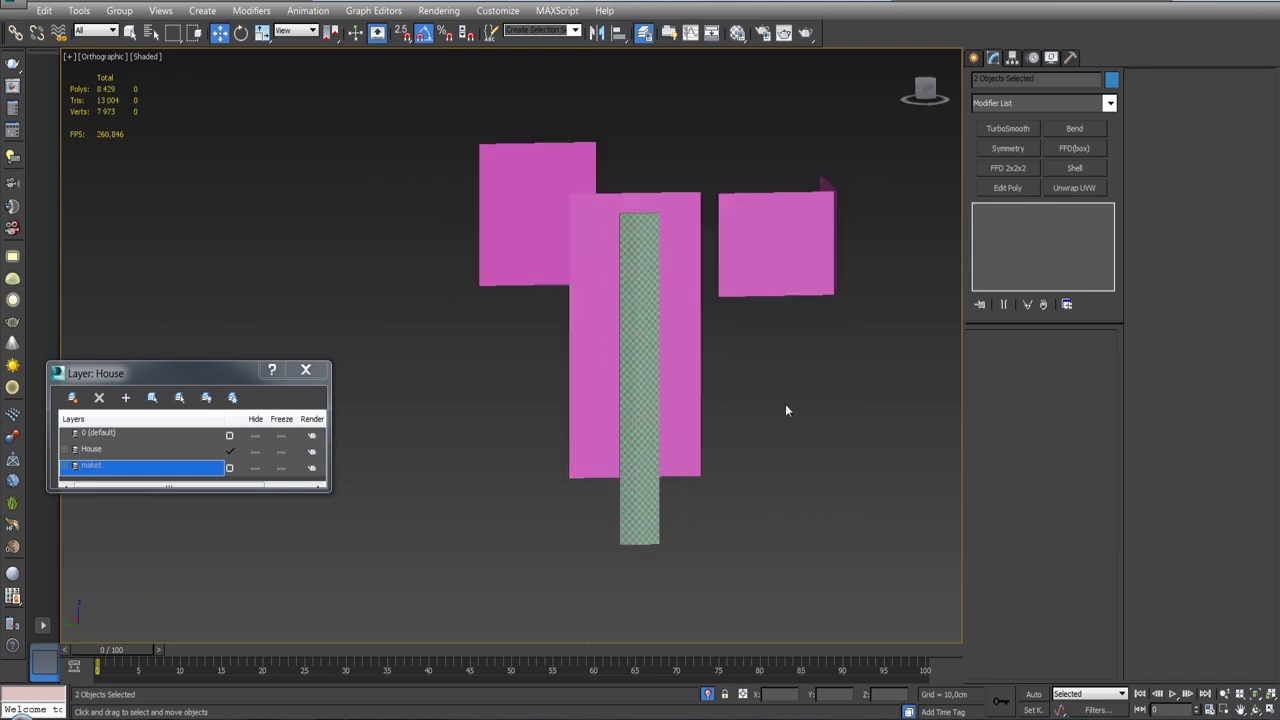
{"action": "left_click", "coordinate": [637, 361]}
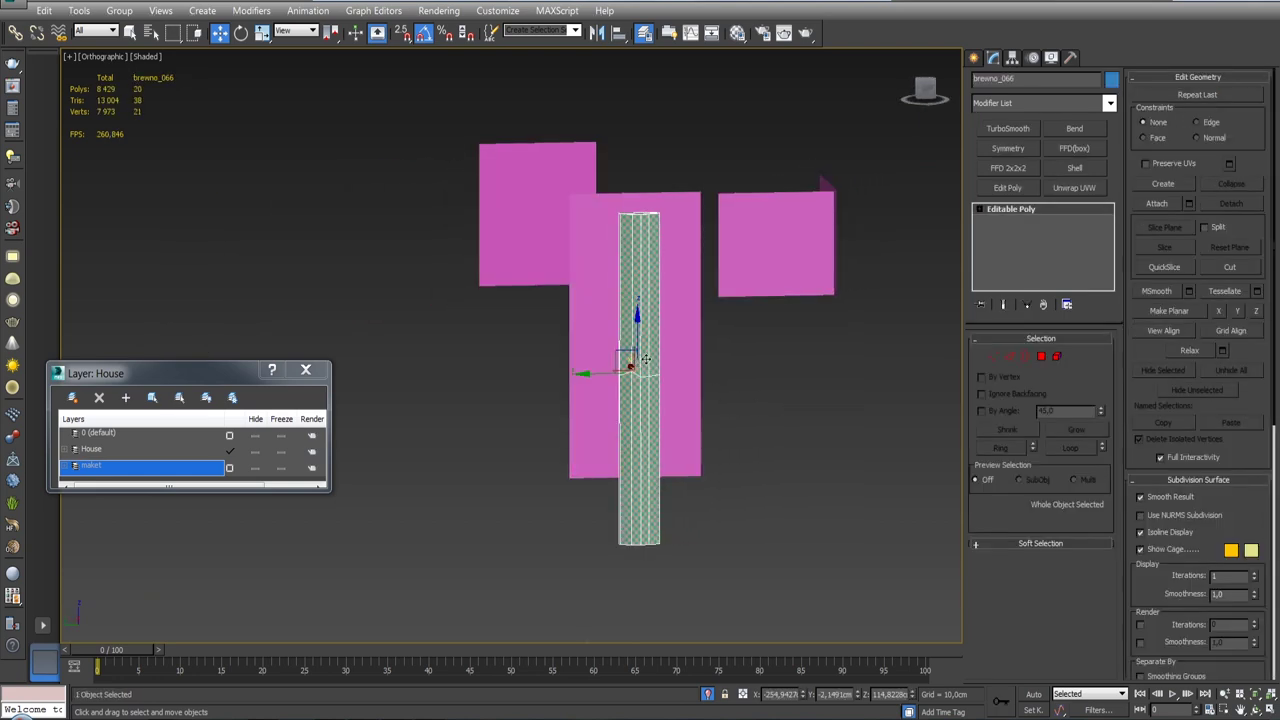
{"action": "key", "text": "l"}
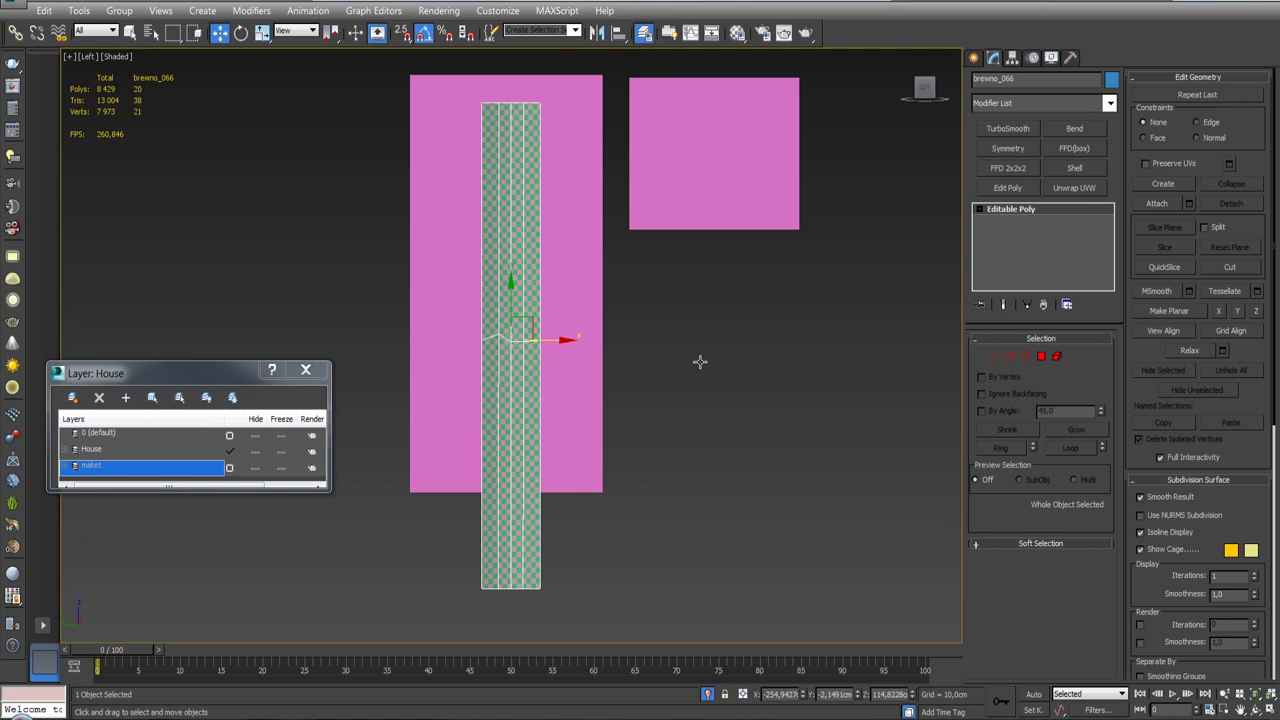
{"action": "scroll", "coordinate": [650, 355], "scroll_direction": "down", "scroll_amount": 3}
{"action": "scroll", "coordinate": [647, 362], "scroll_direction": "up", "scroll_amount": 2}
{"action": "mouse_move", "coordinate": [667, 373]}
{"action": "left_mouse_down"}
{"action": "mouse_move", "coordinate": [652, 377]}
{"action": "mouse_move", "coordinate": [650, 341]}
{"action": "left_mouse_up"}
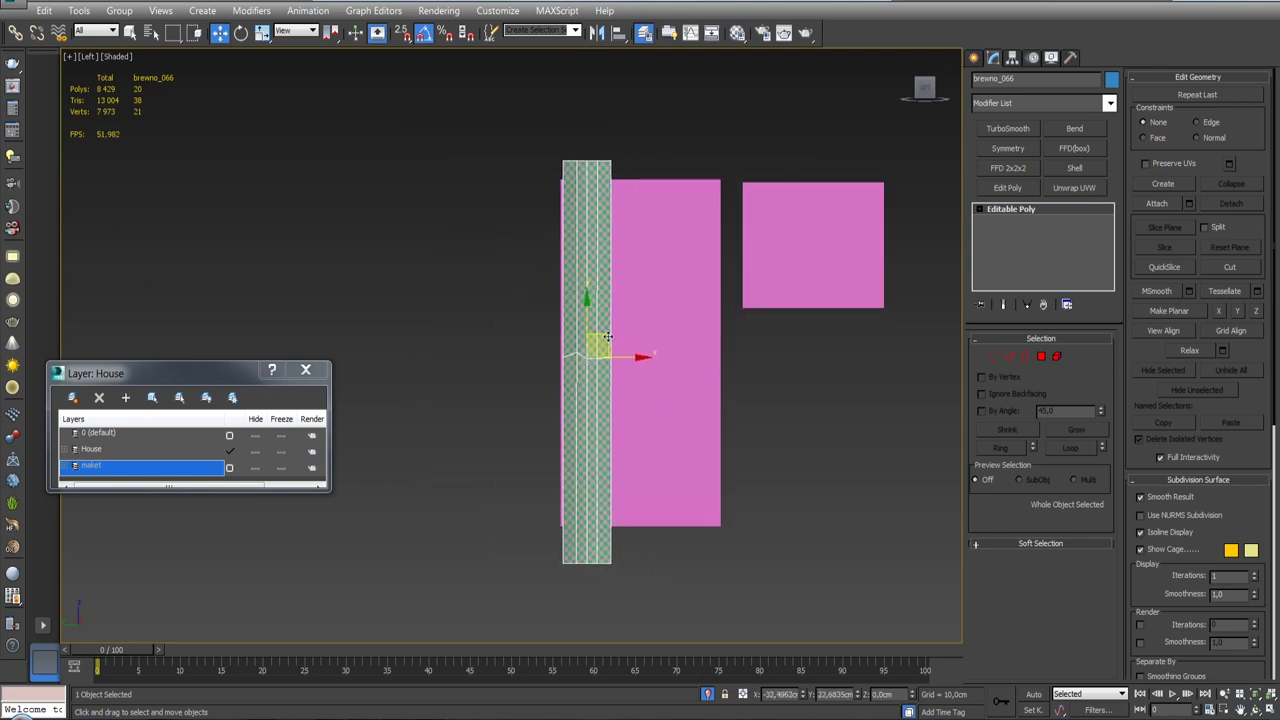
{"action": "mouse_move", "coordinate": [610, 337]}
{"action": "left_mouse_down"}
{"action": "mouse_move", "coordinate": [545, 337]}
{"action": "mouse_move", "coordinate": [566, 336]}
{"action": "left_mouse_up"}
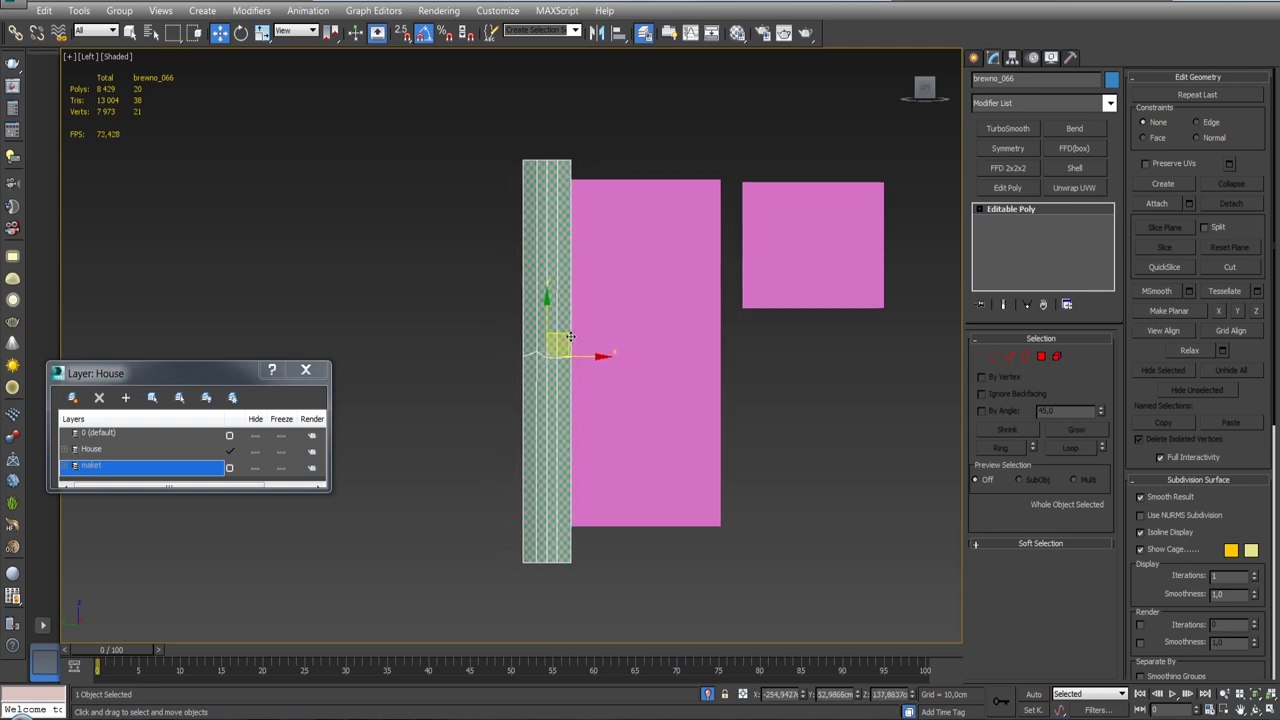
{"action": "left_click", "coordinate": [708, 694]}
{"action": "mouse_move", "coordinate": [560, 430]}
{"action": "middle_mouse_down", "text": "alt"}
{"action": "mouse_move", "coordinate": [530, 424]}
{"action": "mouse_move", "coordinate": [539, 409]}
{"action": "mouse_move", "coordinate": [548, 505]}
{"action": "middle_mouse_up", "text": "alt"}
Step: Ungroup the ceiling boards Group004 and clone one board down as doska_029
{"action": "left_click", "coordinate": [520, 207]}
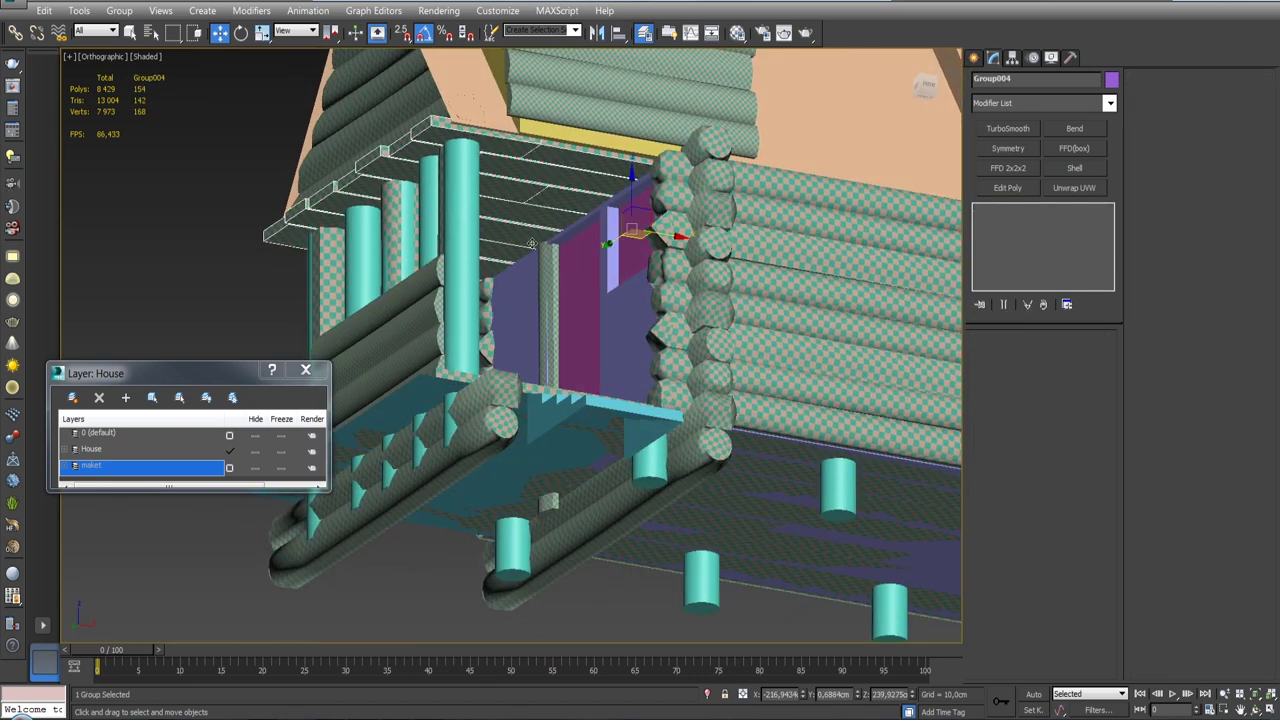
{"action": "left_click", "coordinate": [116, 12]}
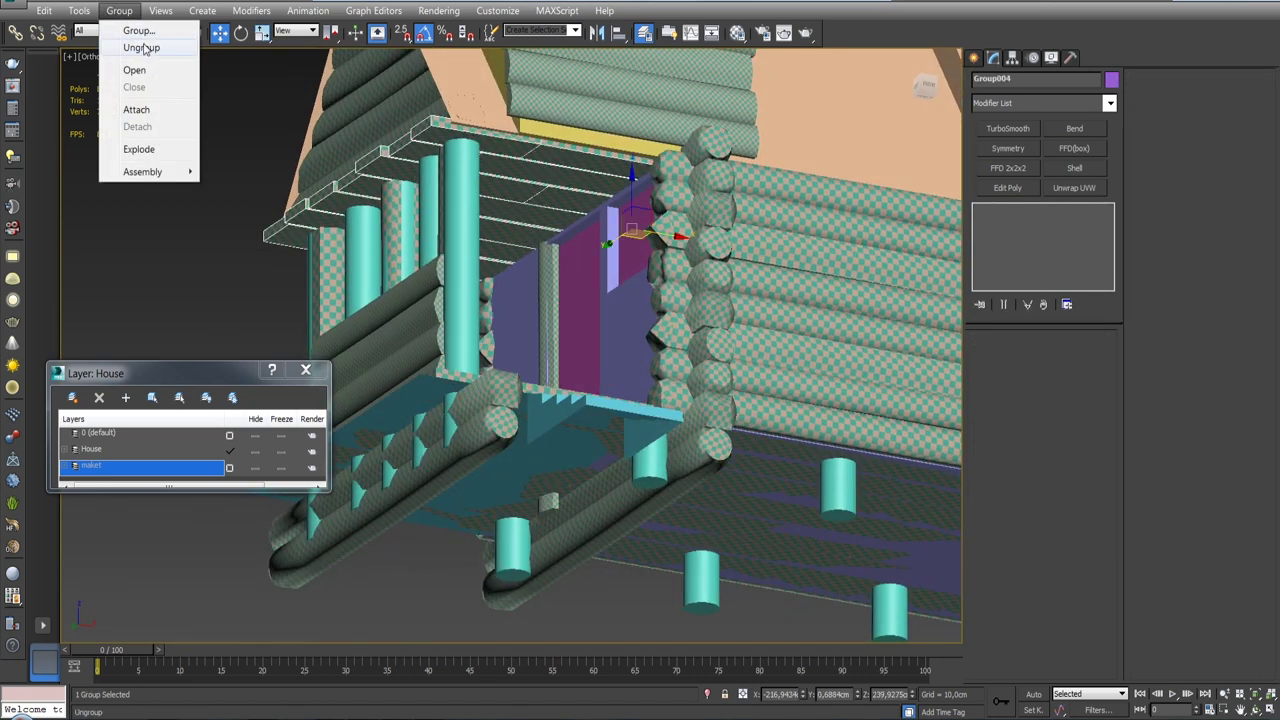
{"action": "left_click", "coordinate": [141, 48]}
{"action": "left_click", "coordinate": [504, 195]}
{"action": "mouse_move", "coordinate": [504, 195]}
{"action": "middle_mouse_down", "text": "alt"}
{"action": "mouse_move", "coordinate": [545, 230]}
{"action": "mouse_move", "coordinate": [567, 217]}
{"action": "middle_mouse_up", "text": "alt"}
{"action": "left_click_drag", "start_coordinate": [648, 148], "coordinate": [640, 230], "text": "shift"}
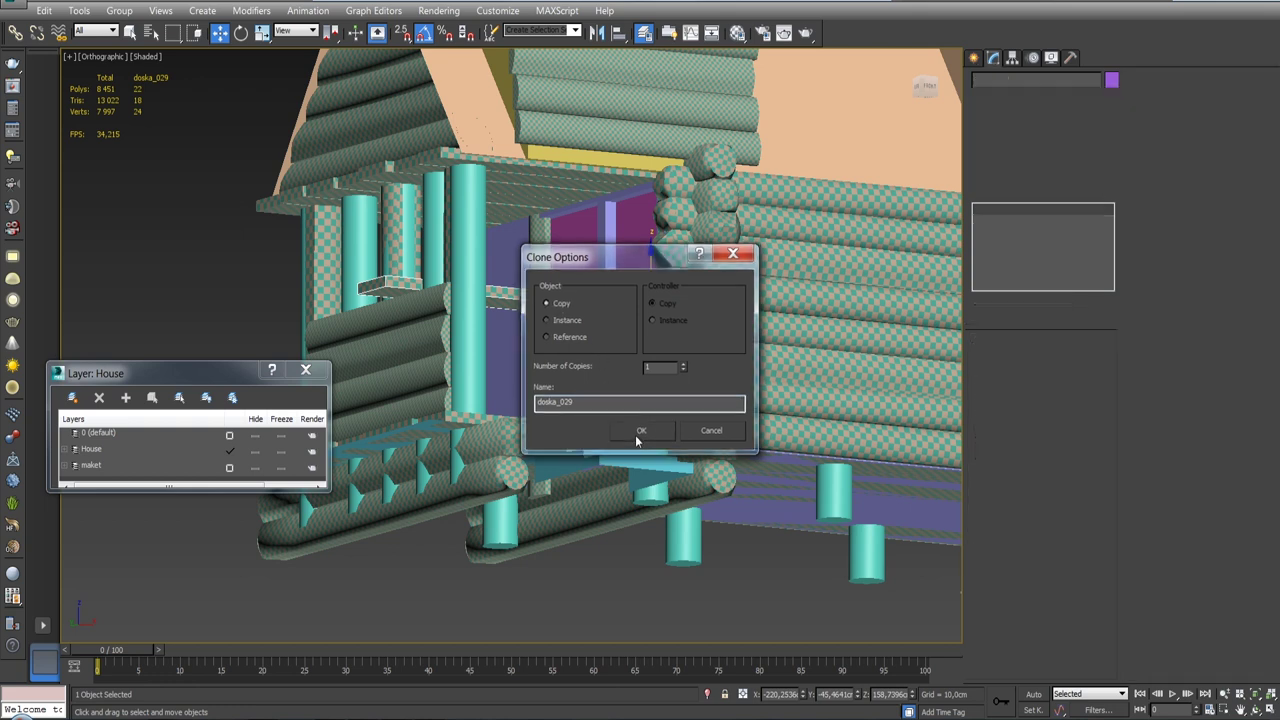
{"action": "left_click", "coordinate": [637, 431]}
Step: Rotate doska_029 upright and turn it to face the doorway
{"action": "key", "text": "e"}
{"action": "left_click_drag", "start_coordinate": [459, 261], "coordinate": [523, 162]}
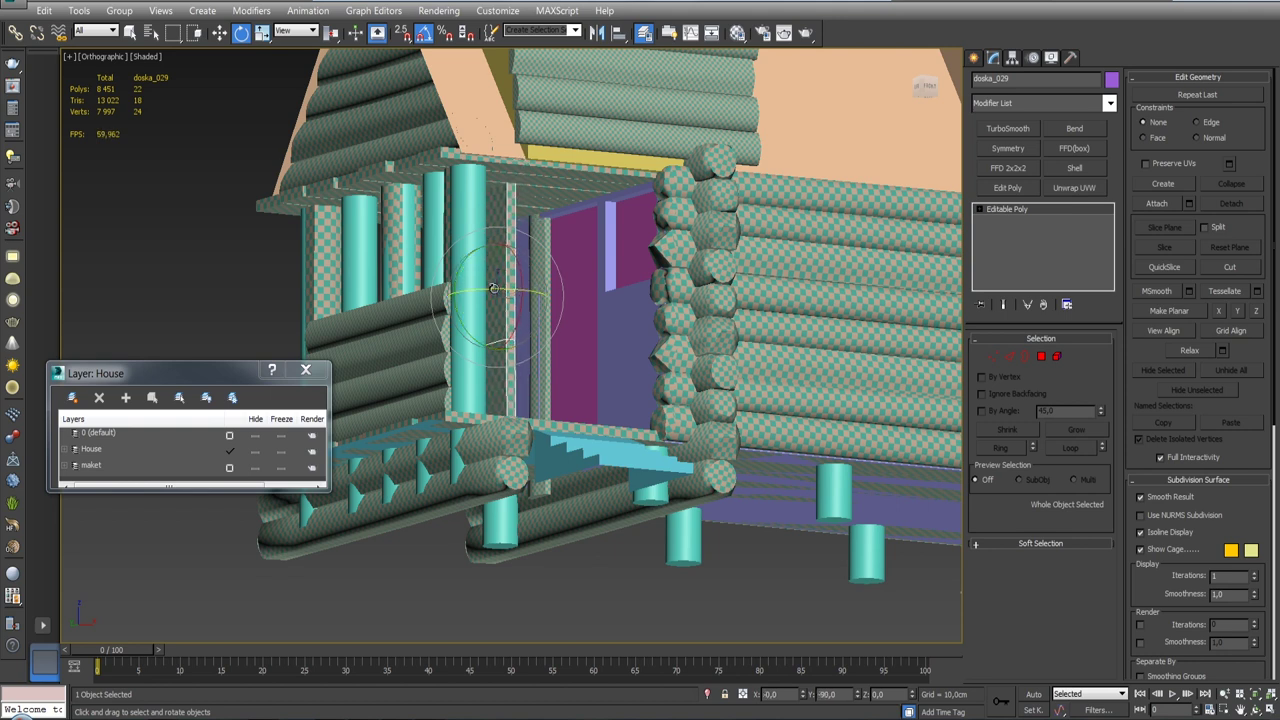
{"action": "left_click_drag", "start_coordinate": [494, 289], "coordinate": [590, 291]}
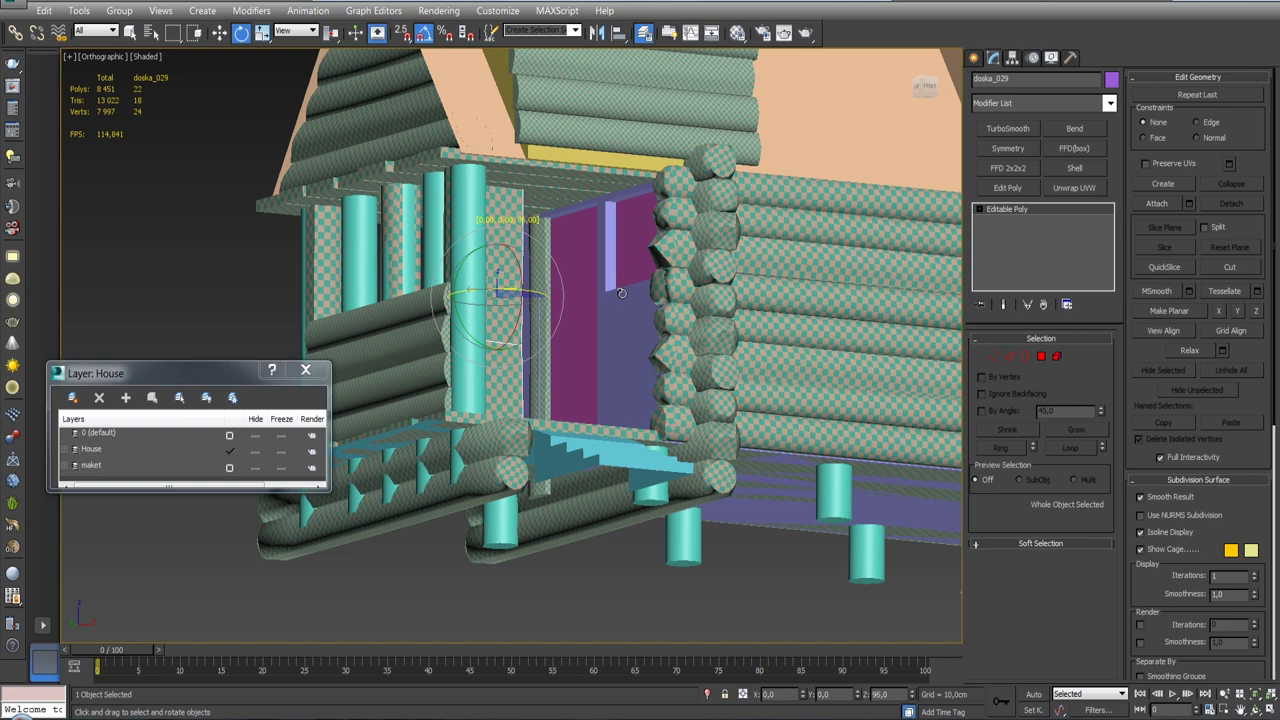
{"action": "mouse_move", "coordinate": [612, 293]}
{"action": "middle_mouse_down", "text": "alt"}
{"action": "mouse_move", "coordinate": [586, 277]}
{"action": "mouse_move", "coordinate": [586, 309]}
{"action": "middle_mouse_up", "text": "alt"}
Step: Isolate doska_029 together with the log post and switch to Move
{"action": "left_click", "coordinate": [578, 312], "text": "ctrl"}
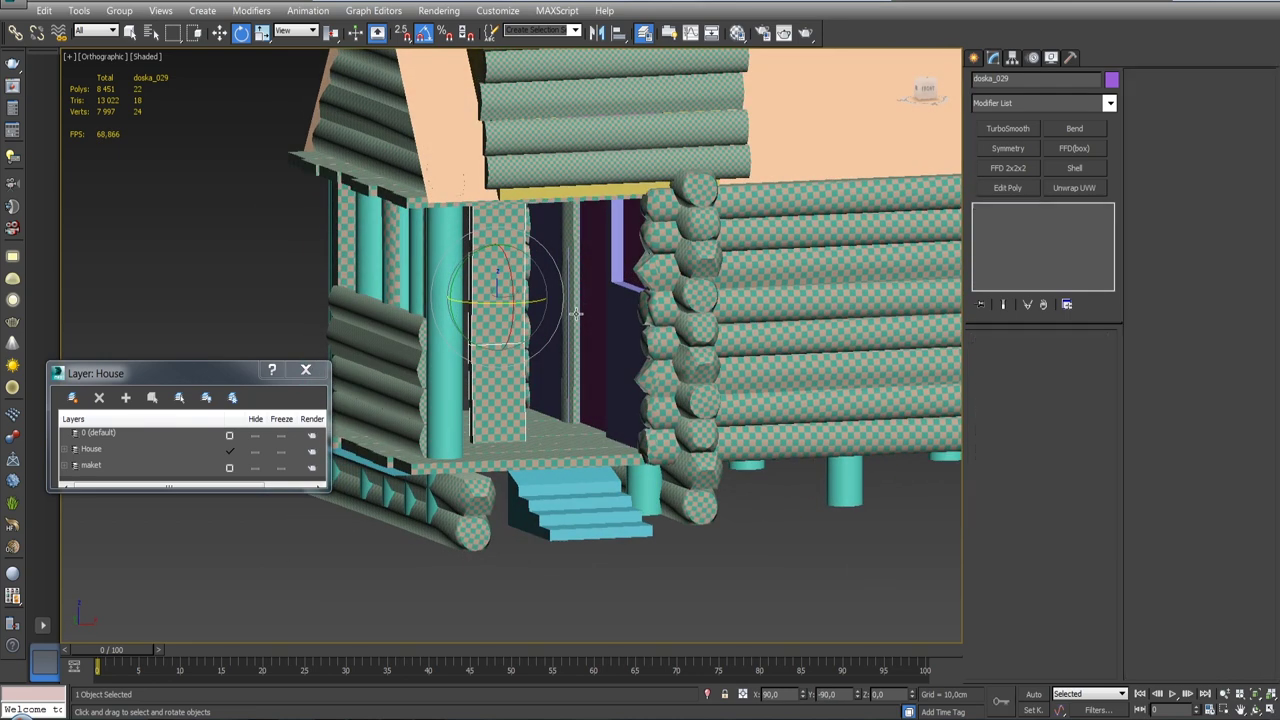
{"action": "left_click", "coordinate": [710, 694]}
{"action": "left_click", "coordinate": [495, 420]}
{"action": "middle_click_drag", "start_coordinate": [495, 420], "coordinate": [513, 399], "text": "alt"}
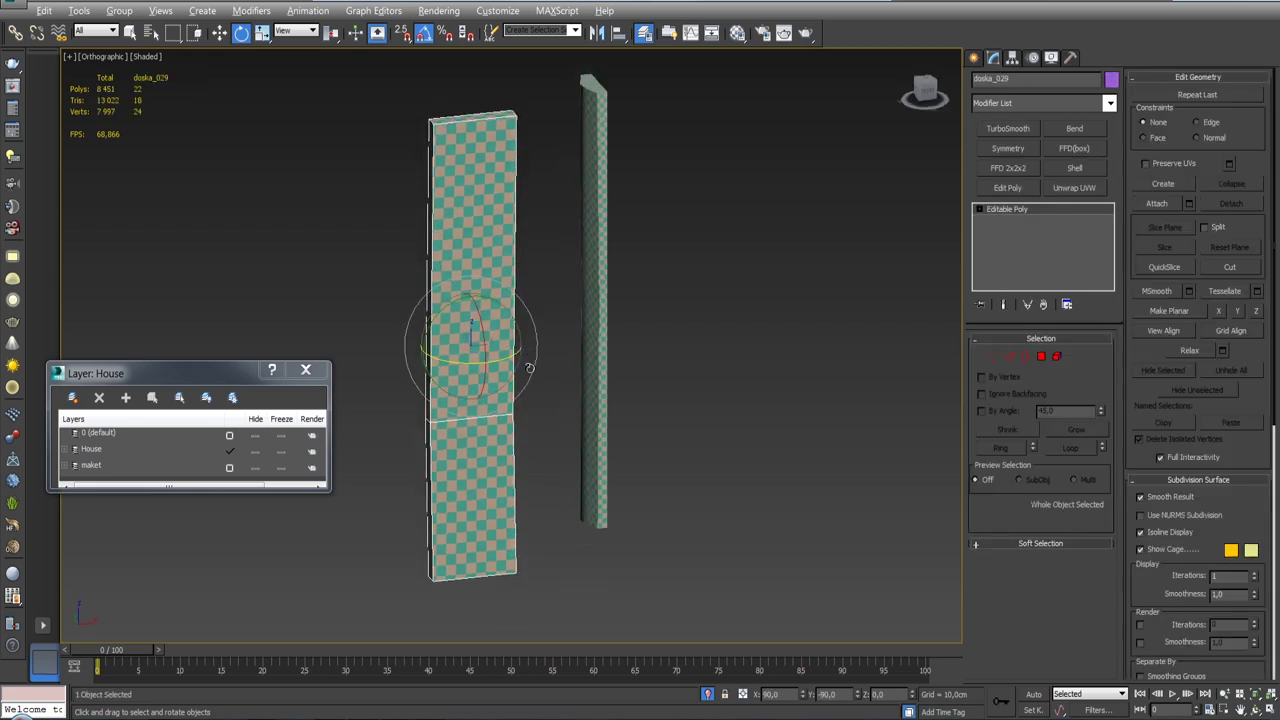
{"action": "key", "text": "w"}
{"action": "mouse_move", "coordinate": [493, 549]}
{"action": "middle_mouse_down", "text": "alt"}
{"action": "mouse_move", "coordinate": [786, 394]}
{"action": "mouse_move", "coordinate": [743, 397]}
{"action": "middle_mouse_up", "text": "alt"}
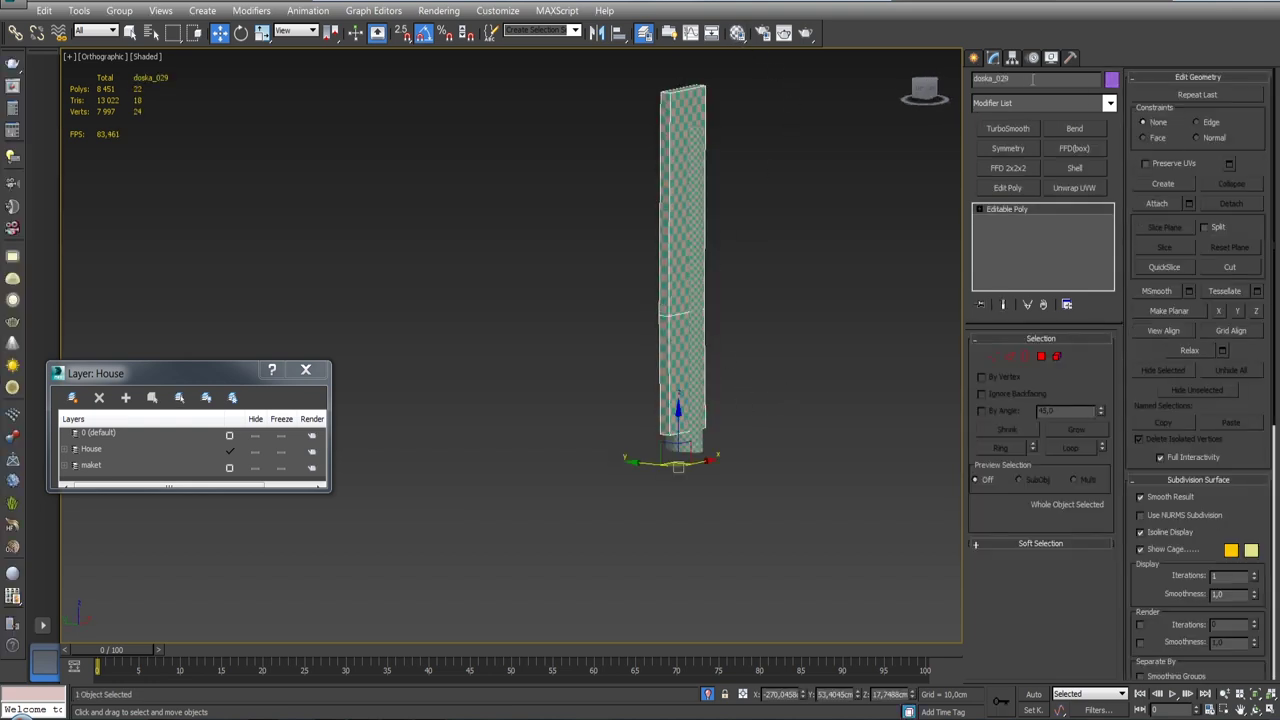
Step: Centre the pivots of board doska_029 and post brevno_066 on their objects
{"action": "left_click", "coordinate": [1012, 57]}
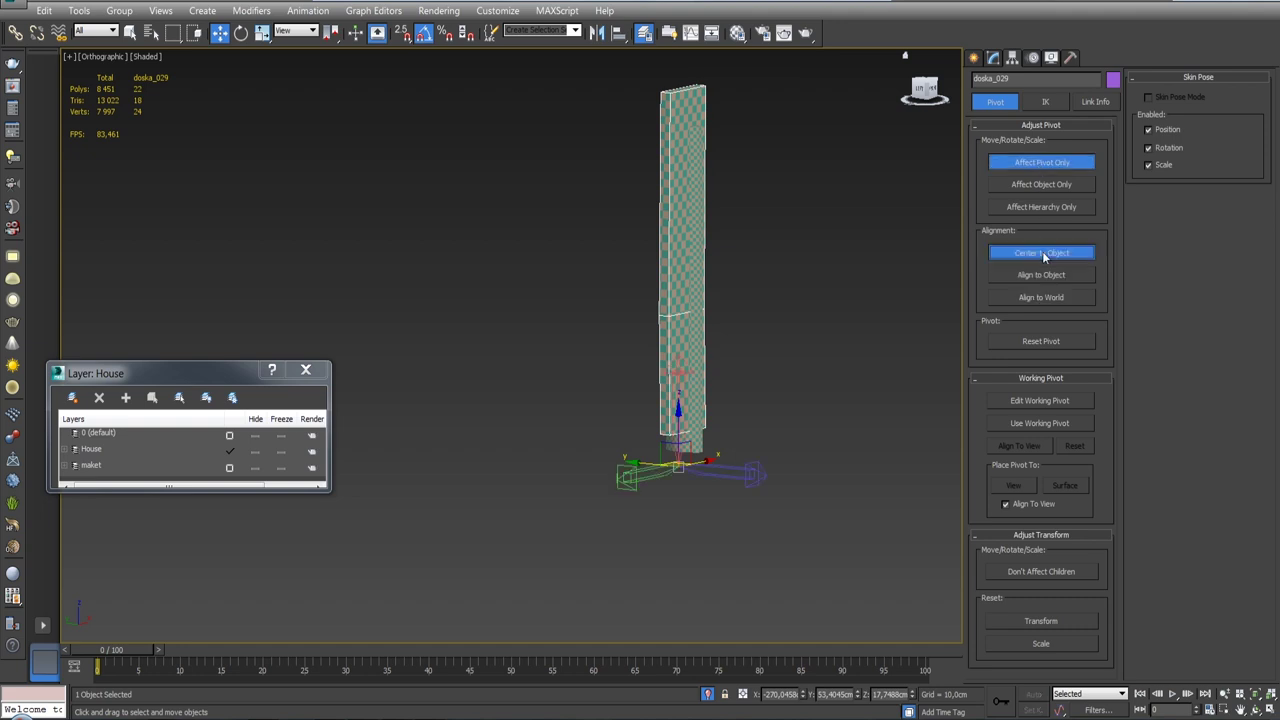
{"action": "left_click", "coordinate": [1043, 255]}
{"action": "left_click", "coordinate": [993, 57]}
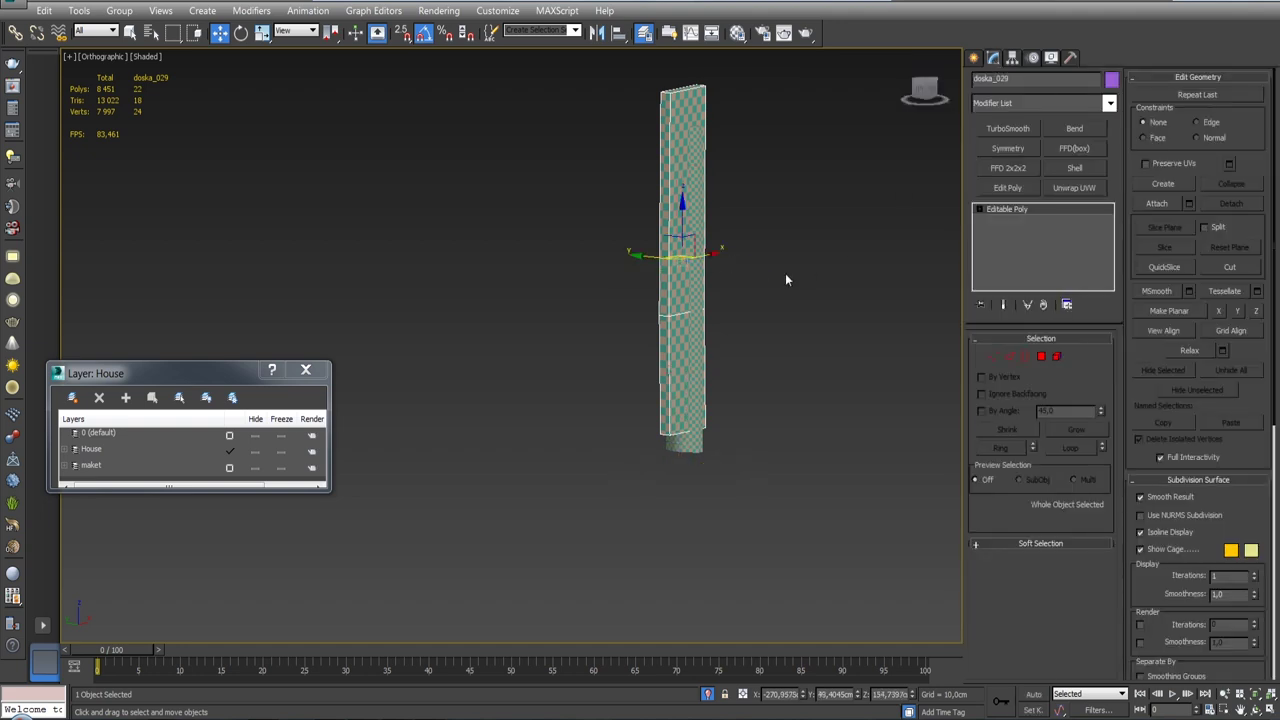
{"action": "middle_click_drag", "start_coordinate": [786, 277], "coordinate": [823, 290], "text": "alt"}
{"action": "left_click", "coordinate": [668, 305]}
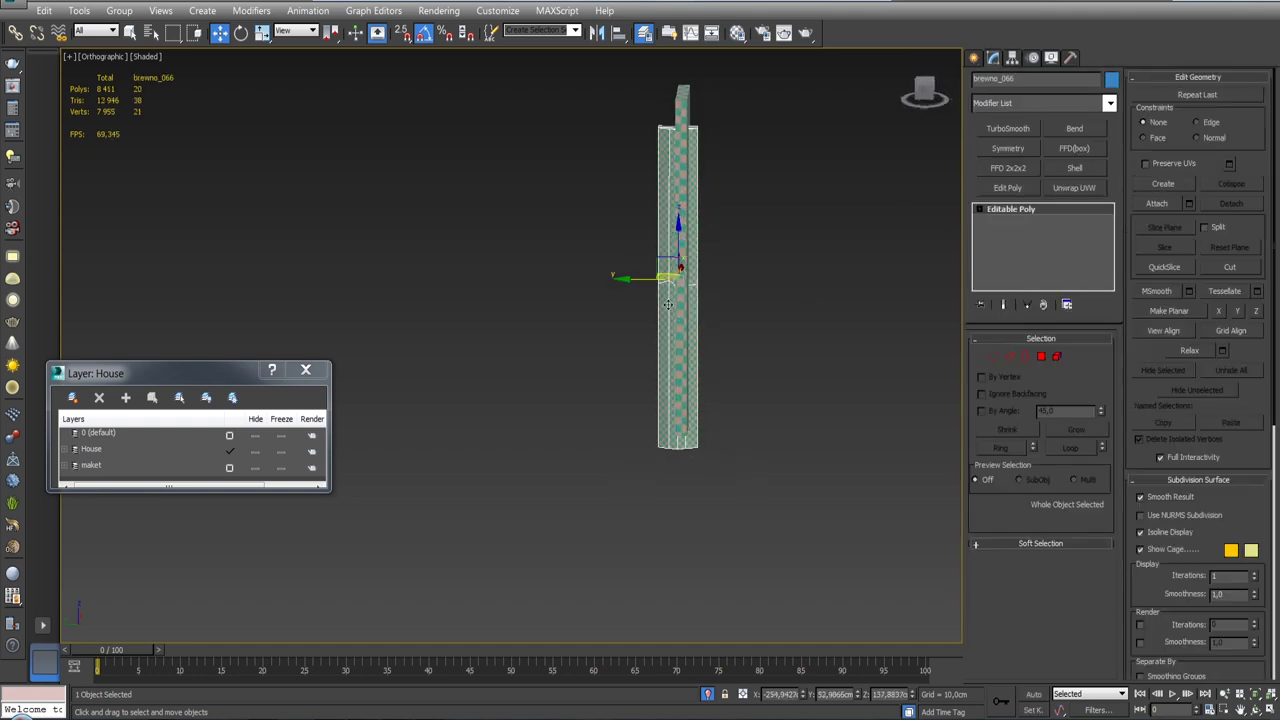
{"action": "left_click", "coordinate": [1012, 57]}
{"action": "left_click", "coordinate": [1041, 162]}
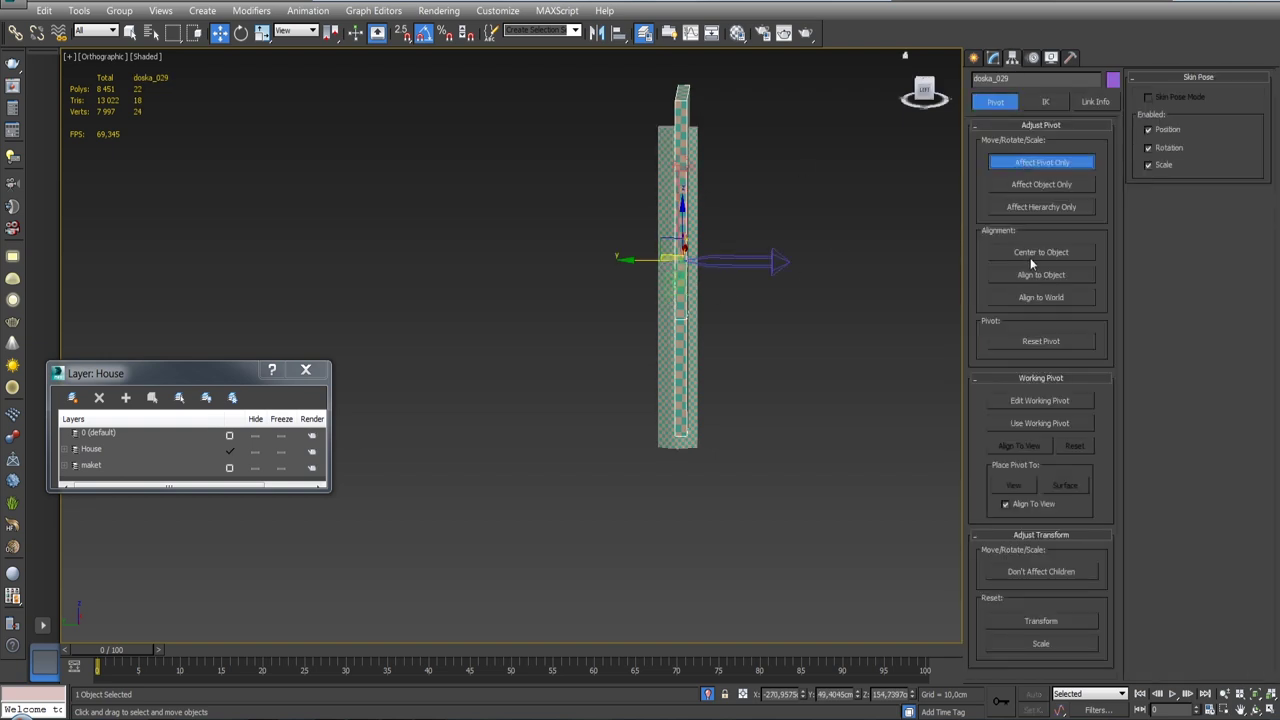
Step: Align doska_029 centre-to-centre on brevno_066 and exit isolation to show the whole house
{"action": "left_click", "coordinate": [993, 57]}
{"action": "left_click", "coordinate": [680, 320]}
{"action": "key", "text": "alt+a"}
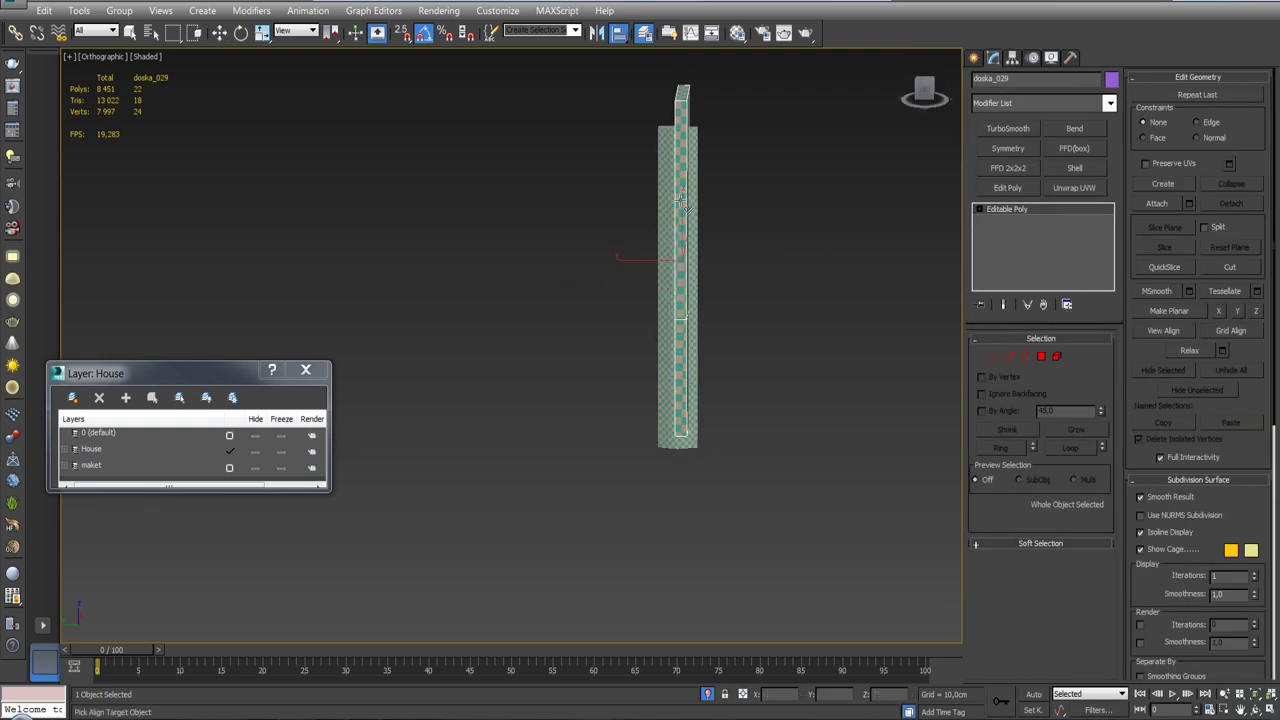
{"action": "left_click", "coordinate": [668, 305]}
{"action": "left_click", "coordinate": [1004, 337]}
{"action": "left_click", "coordinate": [1083, 532]}
{"action": "left_click", "coordinate": [837, 280]}
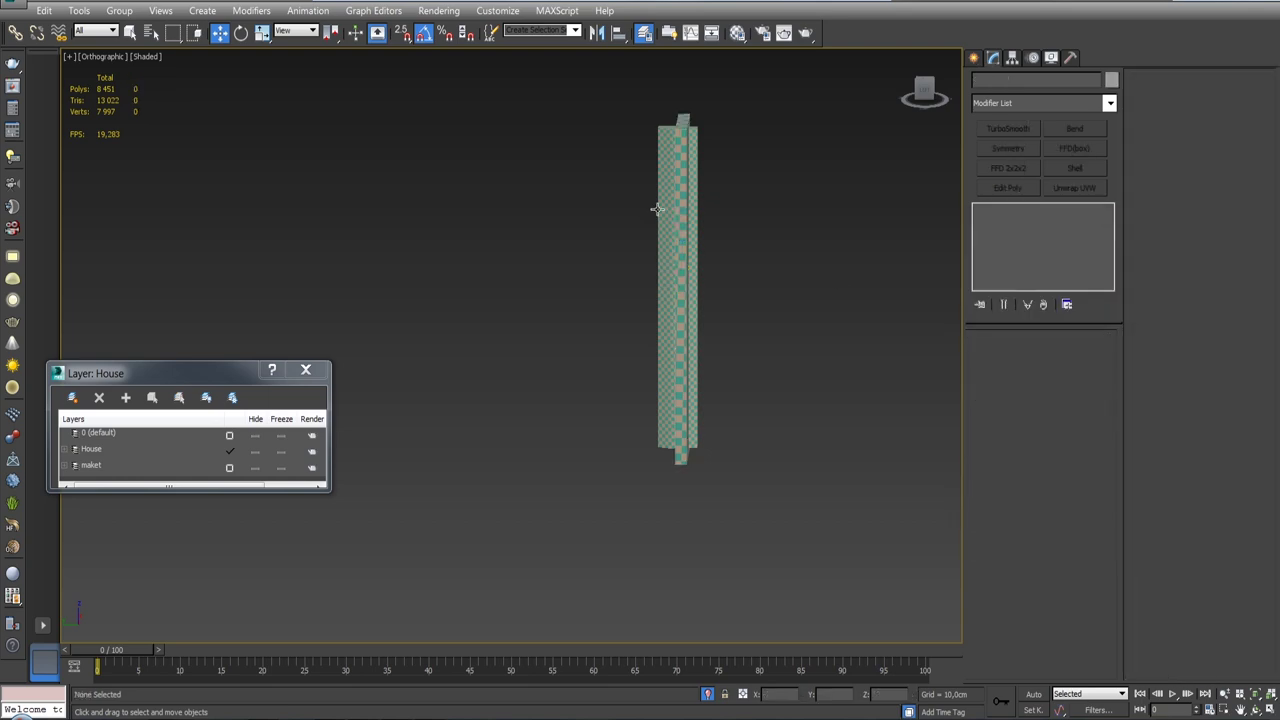
{"action": "left_click", "coordinate": [657, 208]}
{"action": "middle_click_drag", "start_coordinate": [657, 208], "coordinate": [757, 360], "text": "alt"}
{"action": "left_click", "coordinate": [707, 697]}
Step: Isolate the two door-frame boards to inspect them, then restore the full house at the porch
{"action": "scroll", "coordinate": [555, 290], "scroll_direction": "up", "scroll_amount": 5}
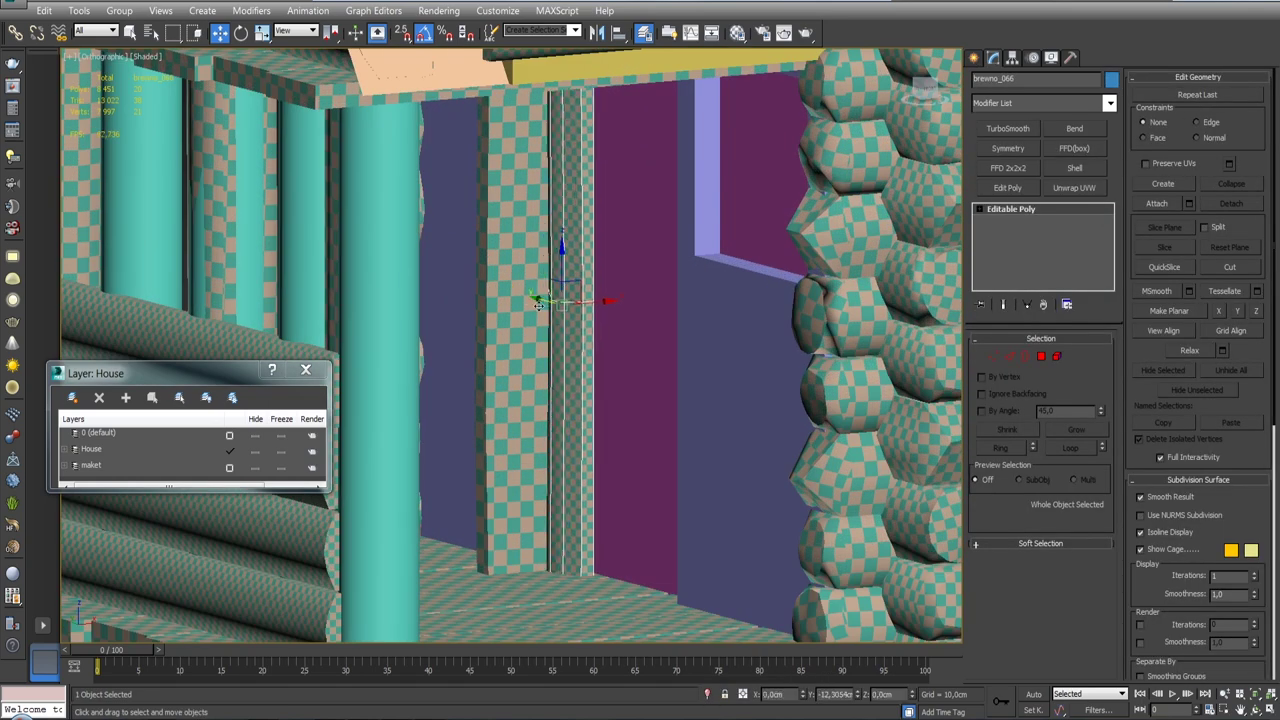
{"action": "key", "text": "alt+q"}
{"action": "middle_click_drag", "start_coordinate": [536, 304], "coordinate": [600, 330], "text": "alt"}
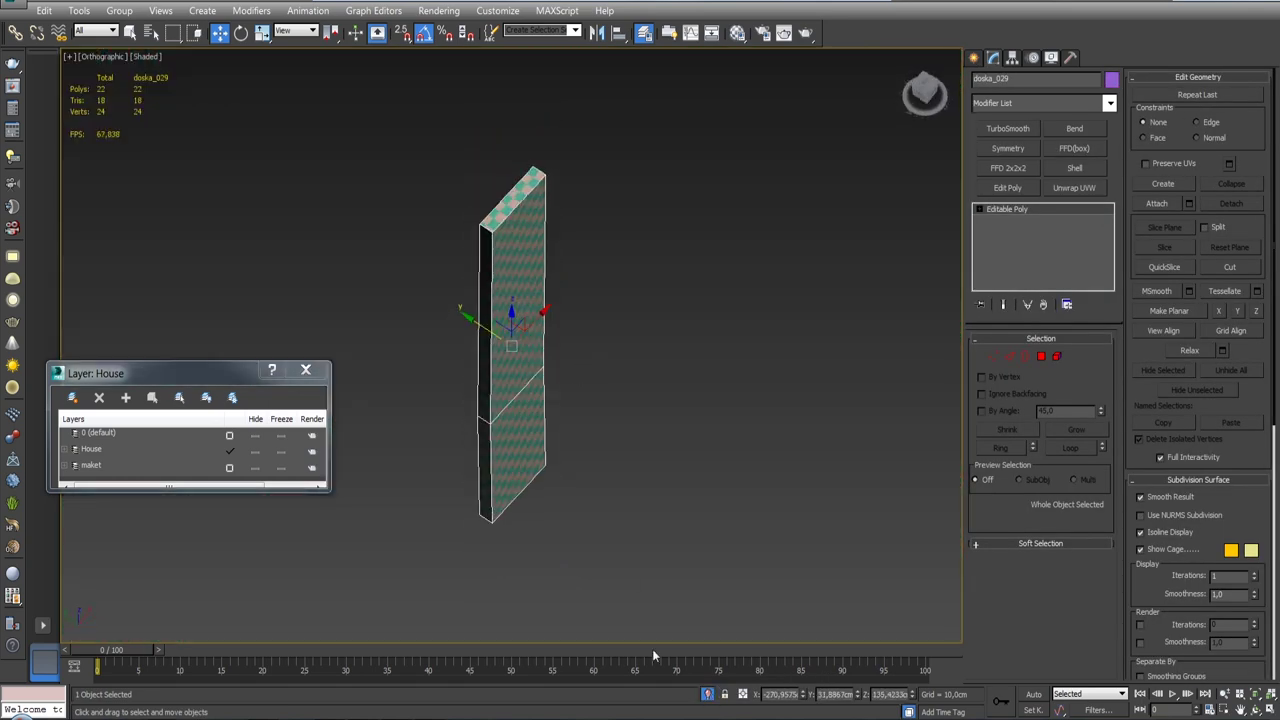
{"action": "left_click", "coordinate": [707, 694]}
{"action": "left_click", "coordinate": [514, 342], "text": "ctrl"}
{"action": "key", "text": "alt+q"}
{"action": "middle_click_drag", "start_coordinate": [514, 342], "coordinate": [600, 400], "text": "alt"}
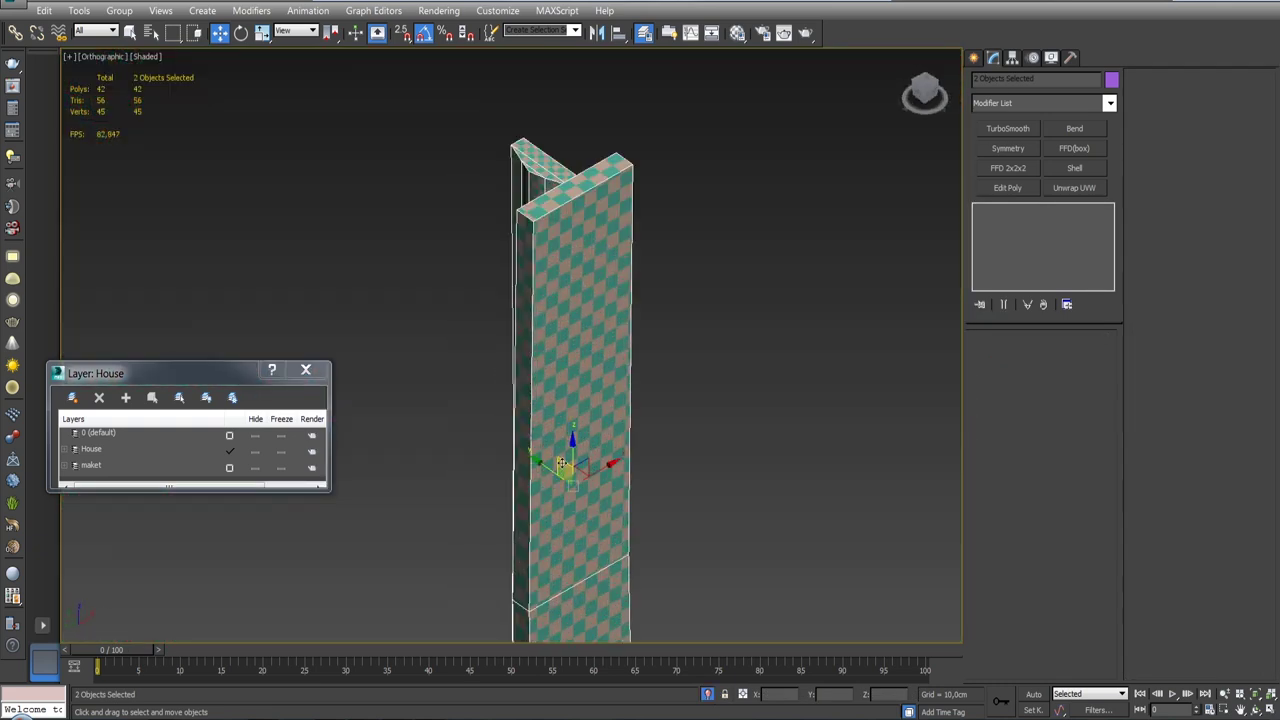
{"action": "left_click", "coordinate": [600, 400]}
{"action": "mouse_move", "coordinate": [700, 400]}
{"action": "middle_mouse_down", "text": "alt"}
{"action": "mouse_move", "coordinate": [751, 427]}
{"action": "mouse_move", "coordinate": [575, 475]}
{"action": "middle_mouse_up", "text": "alt"}
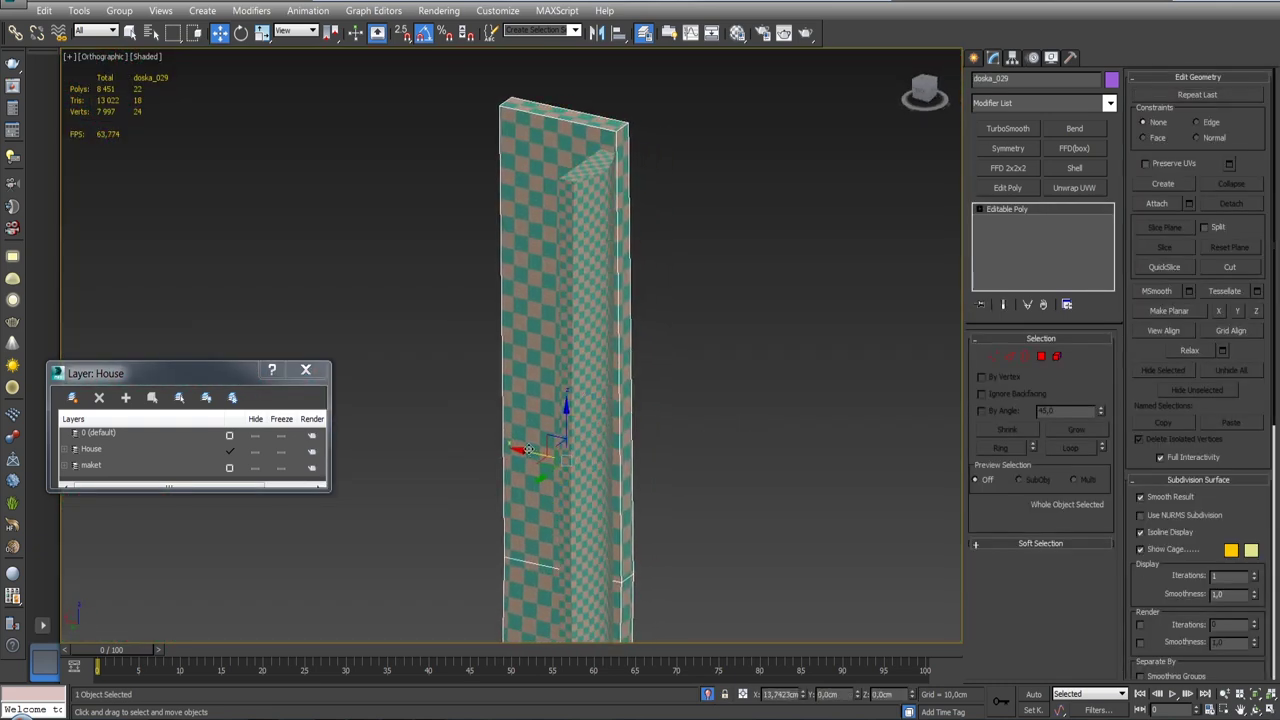
{"action": "key", "text": "alt+q"}
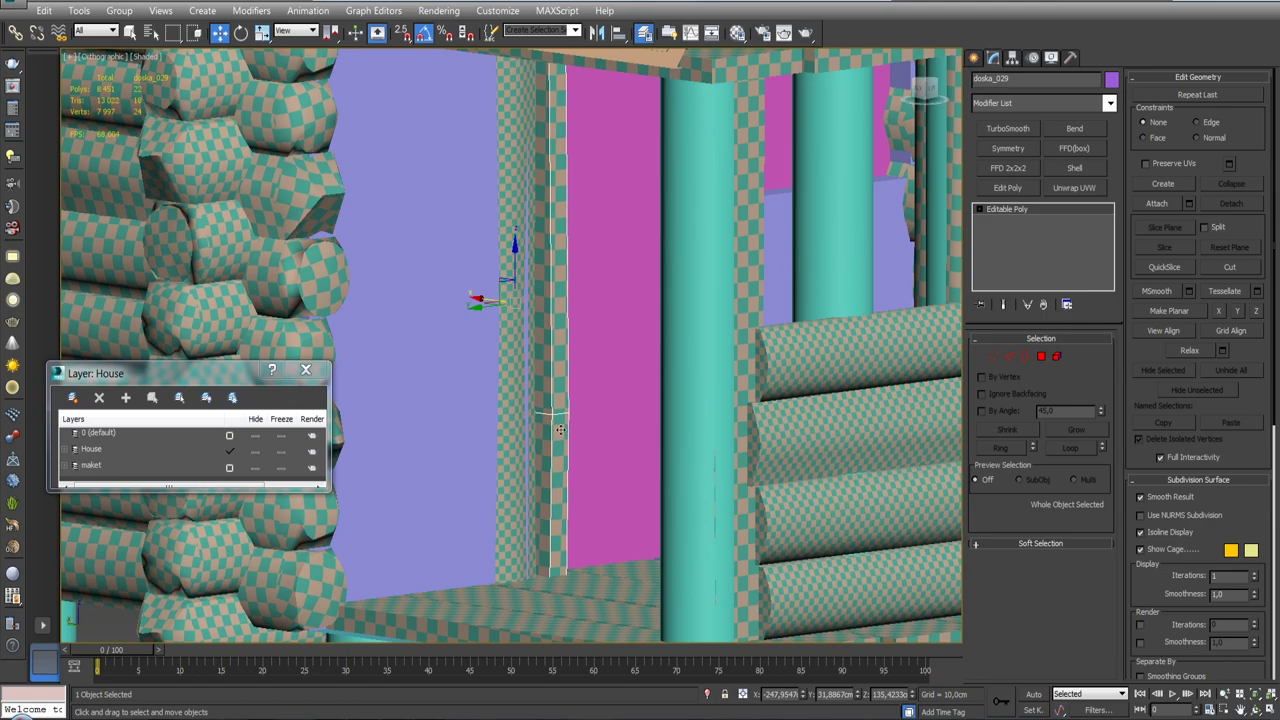
{"action": "scroll", "coordinate": [561, 430], "scroll_direction": "down", "scroll_amount": 5}
{"action": "mouse_move", "coordinate": [561, 430]}
{"action": "middle_mouse_down", "text": "alt"}
{"action": "mouse_move", "coordinate": [449, 390]}
{"action": "mouse_move", "coordinate": [538, 194]}
{"action": "middle_mouse_up", "text": "alt"}
{"action": "scroll", "coordinate": [500, 410], "scroll_direction": "up", "scroll_amount": 3}
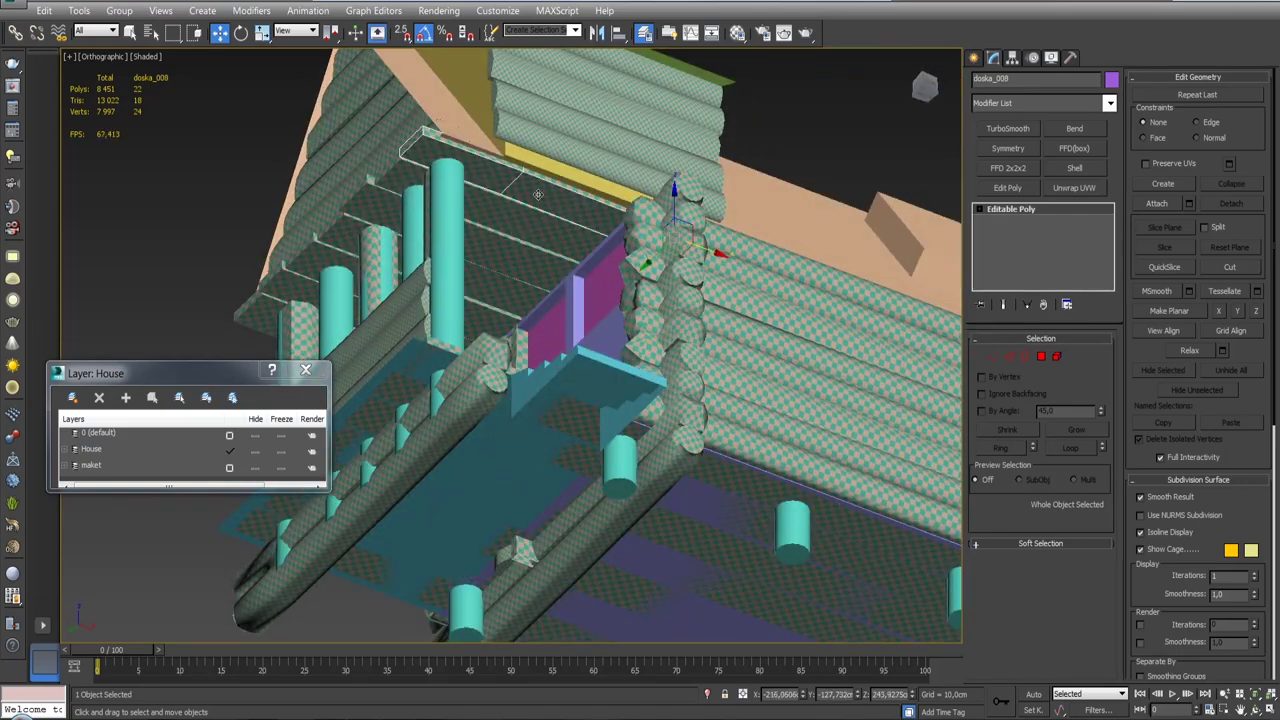
Step: Shift-clone and rotate the door-frame board, then align the copy to the existing board on X
{"action": "key", "text": "shift+z"}
{"action": "mouse_move", "coordinate": [500, 330]}
{"action": "left_mouse_down", "text": "shift"}
{"action": "mouse_move", "coordinate": [480, 335]}
{"action": "mouse_move", "coordinate": [505, 282]}
{"action": "mouse_move", "coordinate": [404, 332]}
{"action": "left_mouse_up", "text": "shift"}
{"action": "left_click", "coordinate": [642, 433]}
{"action": "key", "text": "e"}
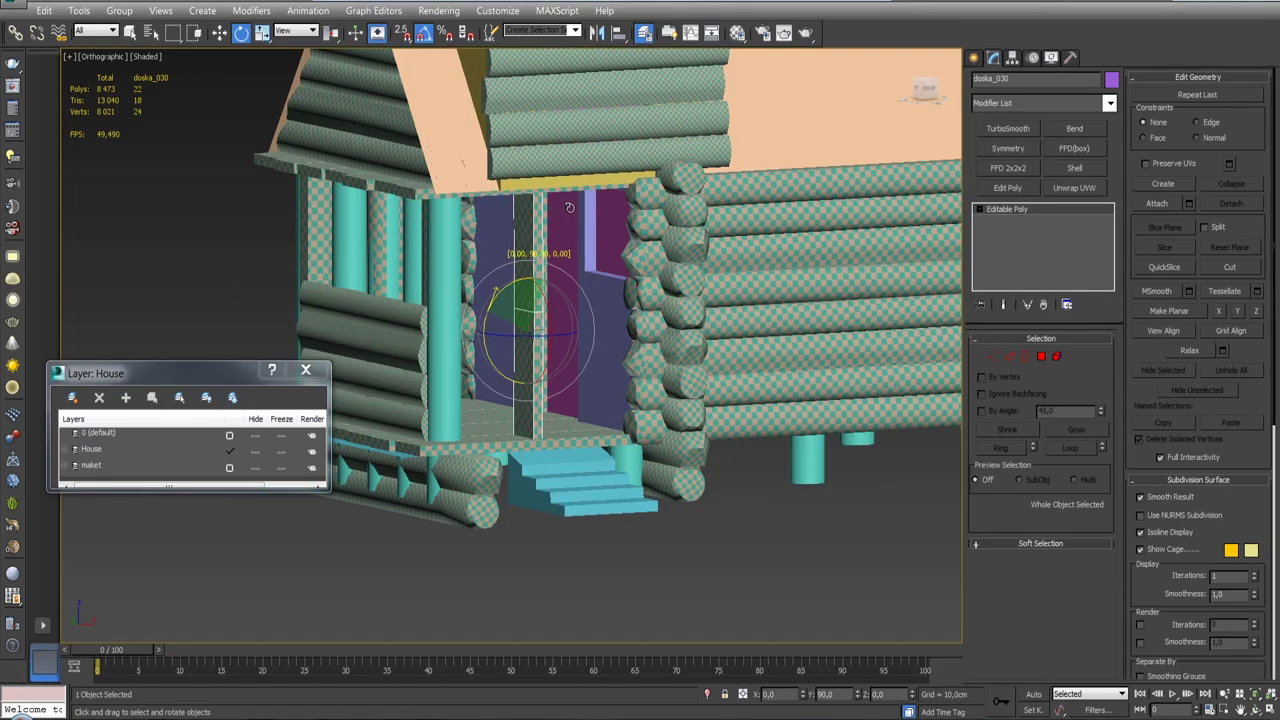
{"action": "key", "text": "w"}
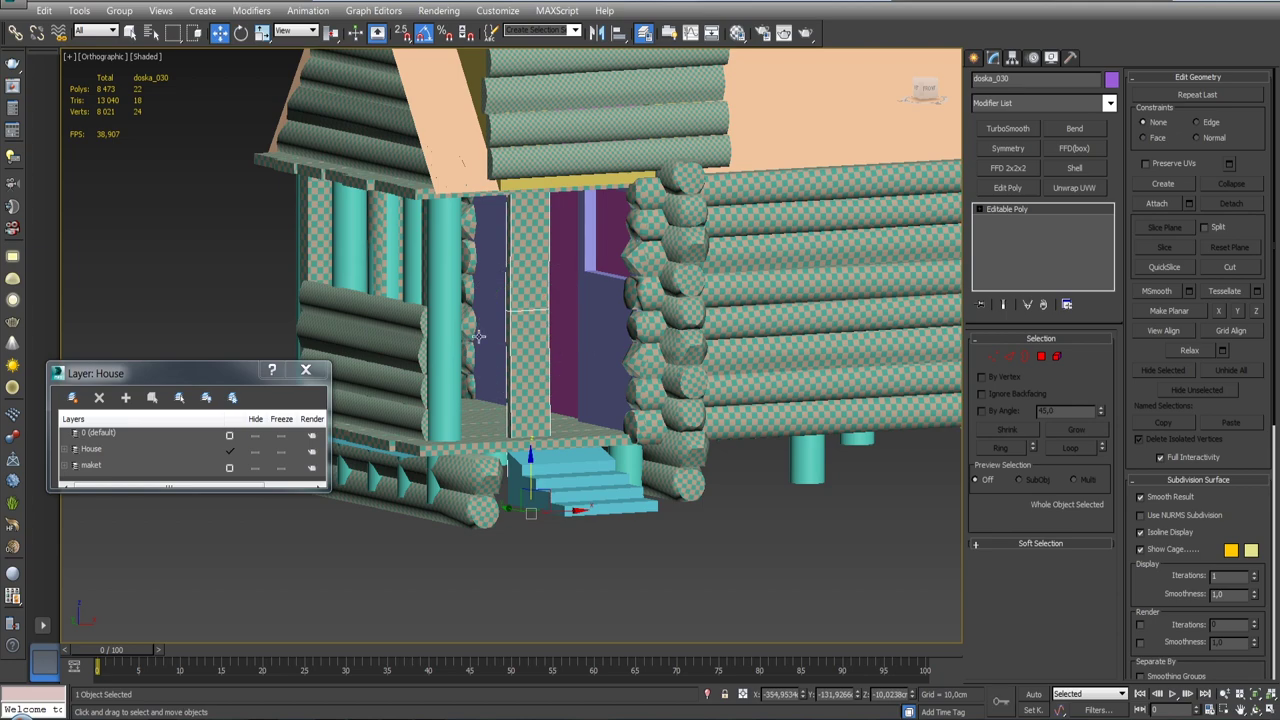
{"action": "middle_click_drag", "start_coordinate": [404, 332], "coordinate": [528, 364], "text": "alt"}
{"action": "left_click", "coordinate": [617, 32]}
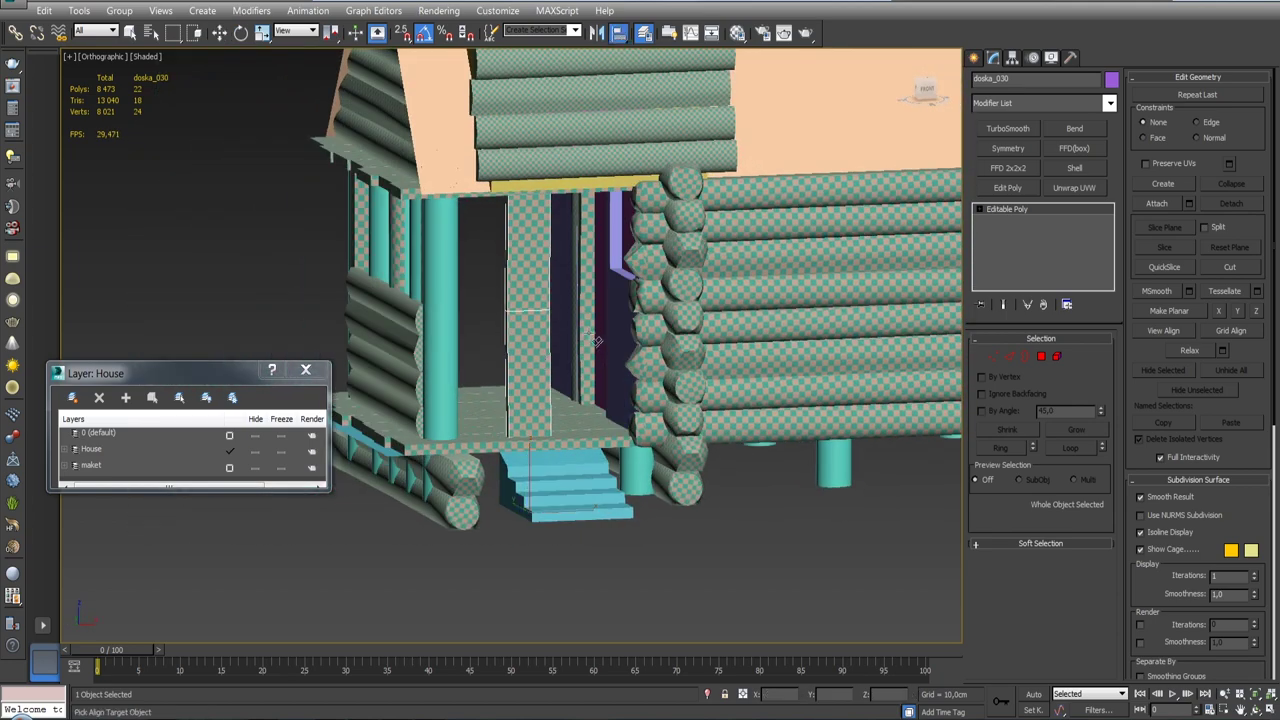
{"action": "left_click", "coordinate": [614, 326]}
{"action": "left_click", "coordinate": [993, 277]}
{"action": "left_click", "coordinate": [1083, 532]}
Step: Shift-rotate a copy of the rounded post as brewno_067 and align it to the board
{"action": "mouse_move", "coordinate": [620, 420]}
{"action": "middle_mouse_down", "text": "alt"}
{"action": "mouse_move", "coordinate": [650, 424]}
{"action": "mouse_move", "coordinate": [560, 420]}
{"action": "middle_mouse_up", "text": "alt"}
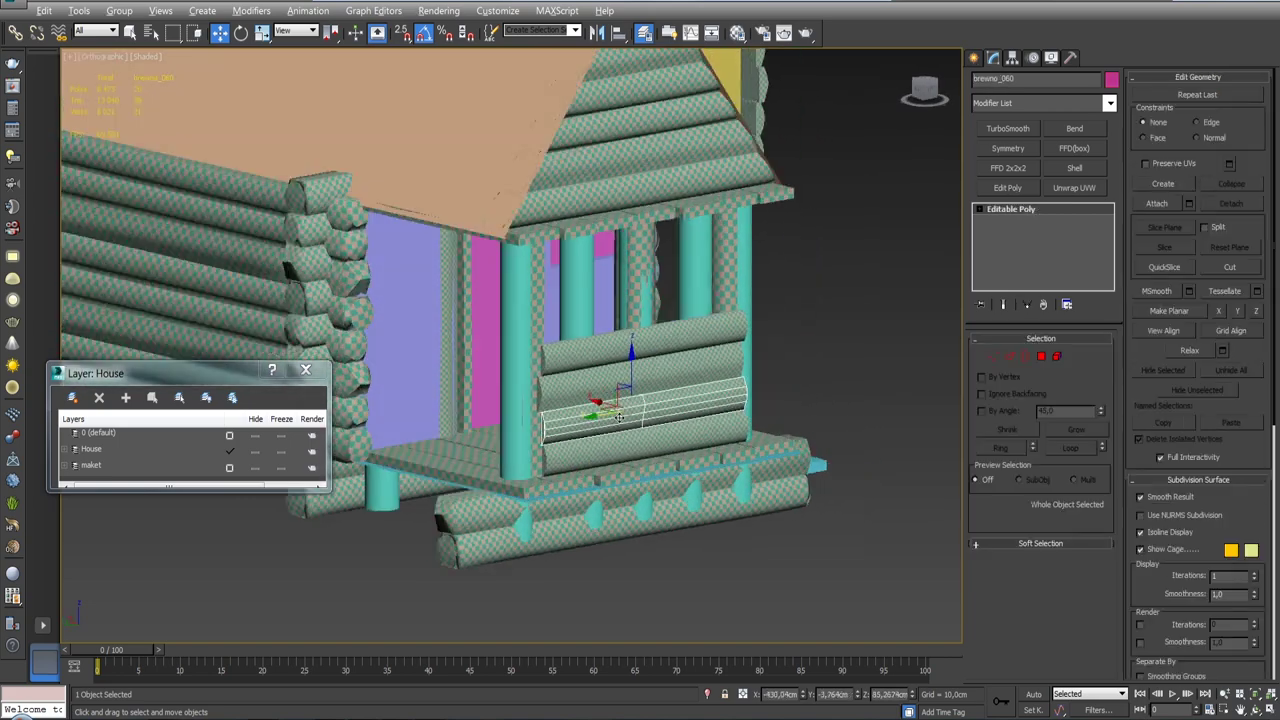
{"action": "left_click", "coordinate": [523, 414]}
{"action": "key", "text": "e"}
{"action": "mouse_move", "coordinate": [530, 405]}
{"action": "left_mouse_down", "text": "shift"}
{"action": "mouse_move", "coordinate": [548, 380]}
{"action": "mouse_move", "coordinate": [545, 260]}
{"action": "left_mouse_up", "text": "shift"}
{"action": "left_click", "coordinate": [643, 429]}
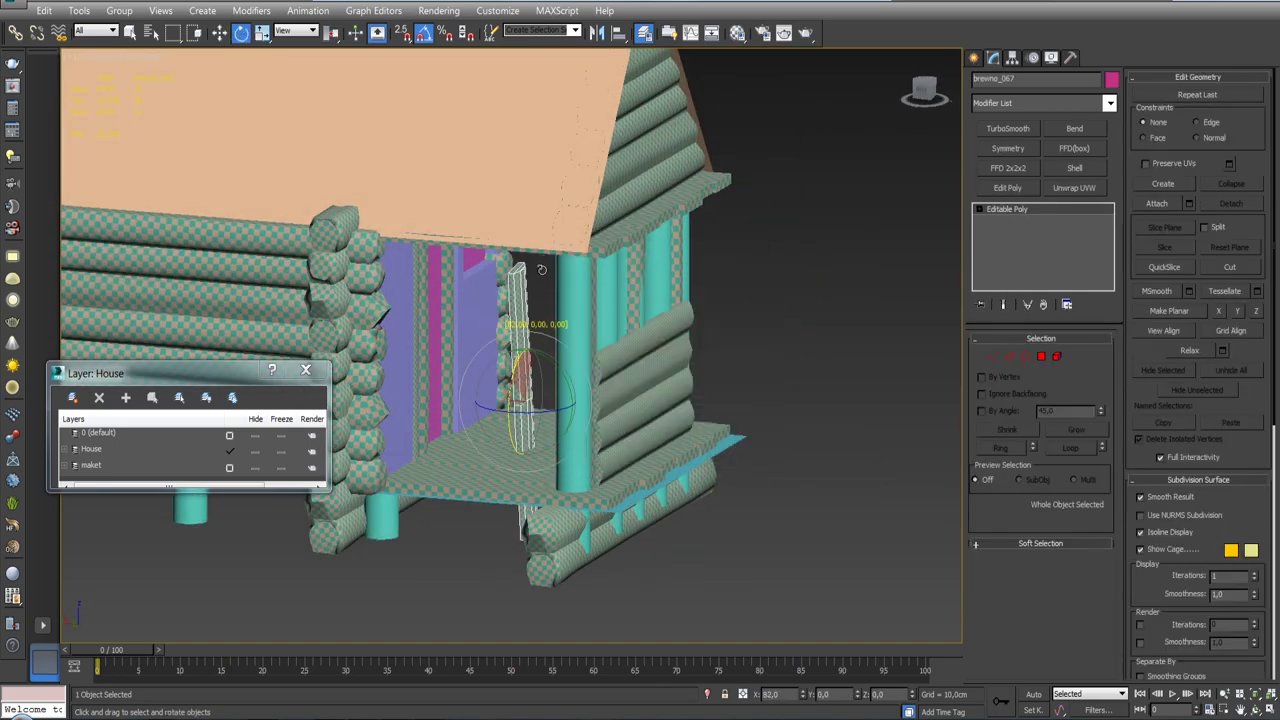
{"action": "key", "text": "w"}
{"action": "mouse_move", "coordinate": [547, 257]}
{"action": "middle_mouse_down", "text": "alt"}
{"action": "mouse_move", "coordinate": [560, 360]}
{"action": "mouse_move", "coordinate": [528, 334]}
{"action": "mouse_move", "coordinate": [477, 397]}
{"action": "mouse_move", "coordinate": [487, 311]}
{"action": "mouse_move", "coordinate": [484, 322]}
{"action": "middle_mouse_up", "text": "alt"}
{"action": "left_click", "coordinate": [619, 33]}
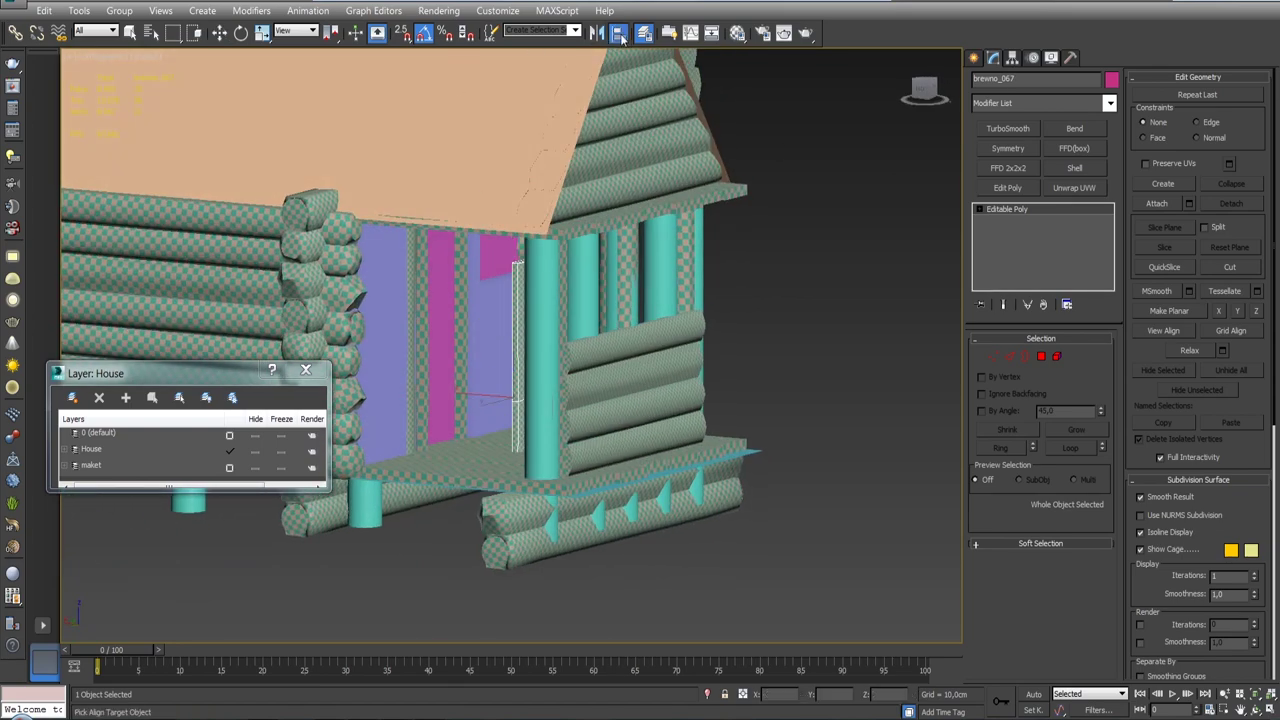
{"action": "left_click", "coordinate": [410, 320]}
{"action": "left_click", "coordinate": [1004, 531]}
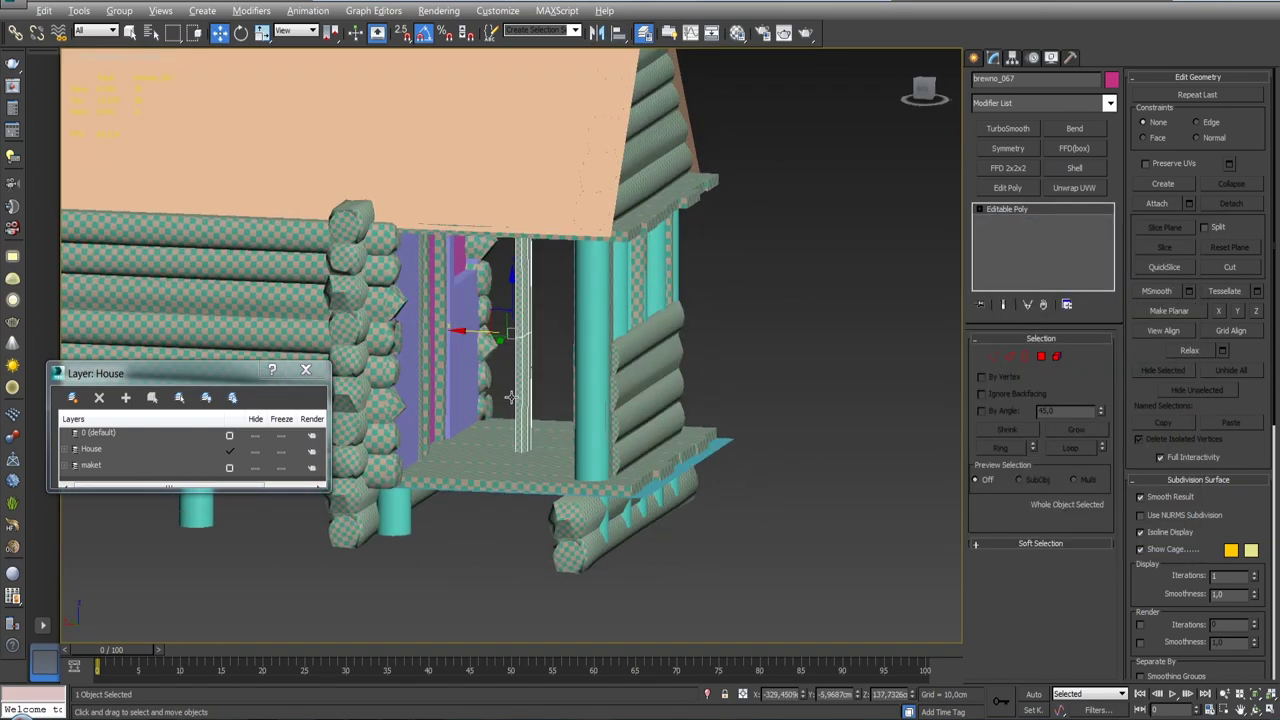
Step: Hide the maket reference layer and zoom in on the new post
{"action": "left_click", "coordinate": [253, 468]}
{"action": "middle_click_drag", "start_coordinate": [357, 374], "coordinate": [565, 369], "text": "alt"}
{"action": "scroll", "coordinate": [450, 372], "scroll_direction": "up", "scroll_amount": 2}
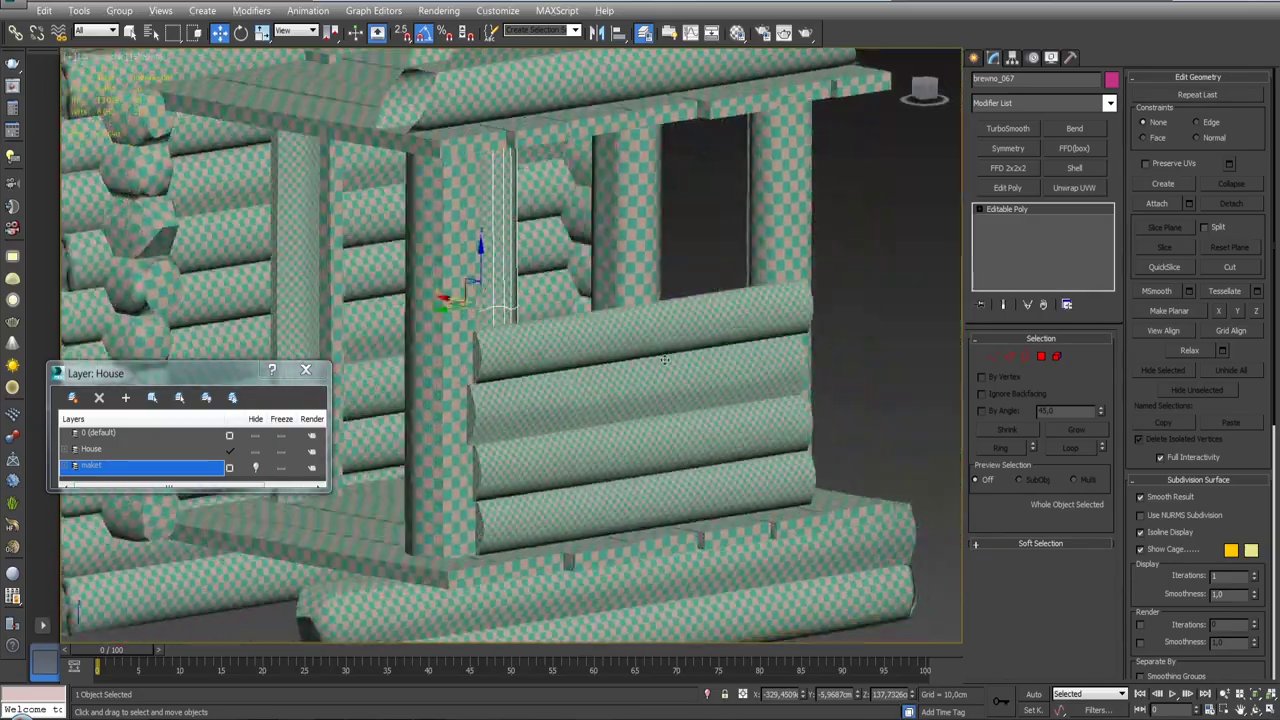
{"action": "scroll", "coordinate": [565, 369], "scroll_direction": "up", "scroll_amount": 2}
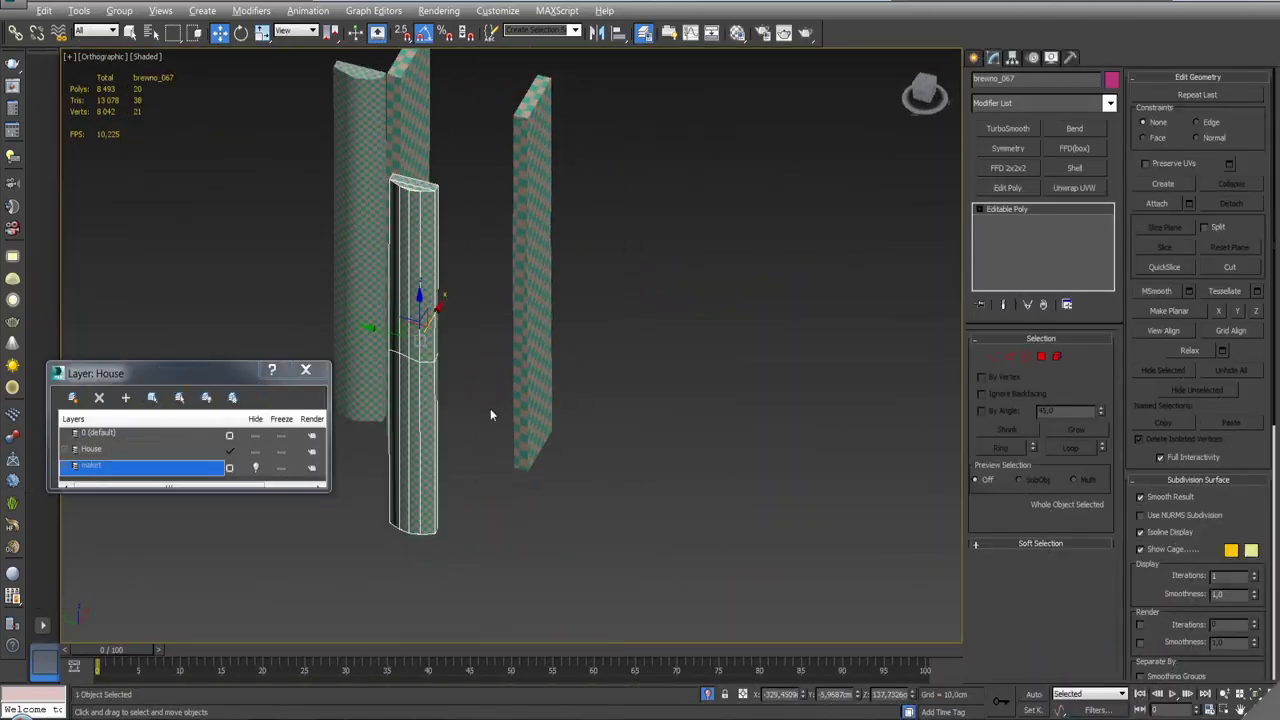
Step: In Left view, butt the right post against the right thin board: X Position, post Minimum to board Maximum
{"action": "mouse_move", "coordinate": [523, 420]}
{"action": "middle_mouse_down", "text": "alt"}
{"action": "mouse_move", "coordinate": [520, 463]}
{"action": "mouse_move", "coordinate": [509, 423]}
{"action": "mouse_move", "coordinate": [443, 409]}
{"action": "mouse_move", "coordinate": [480, 360]}
{"action": "mouse_move", "coordinate": [679, 346]}
{"action": "middle_mouse_up", "text": "alt"}
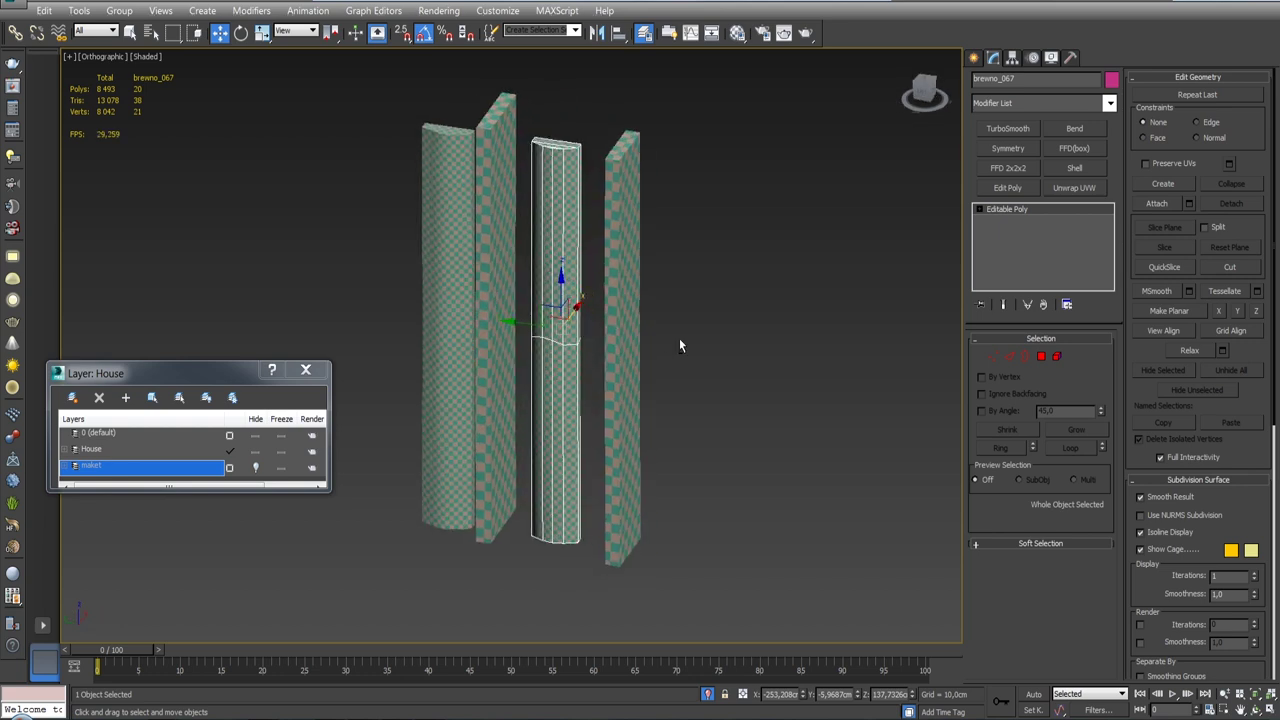
{"action": "key", "text": "l"}
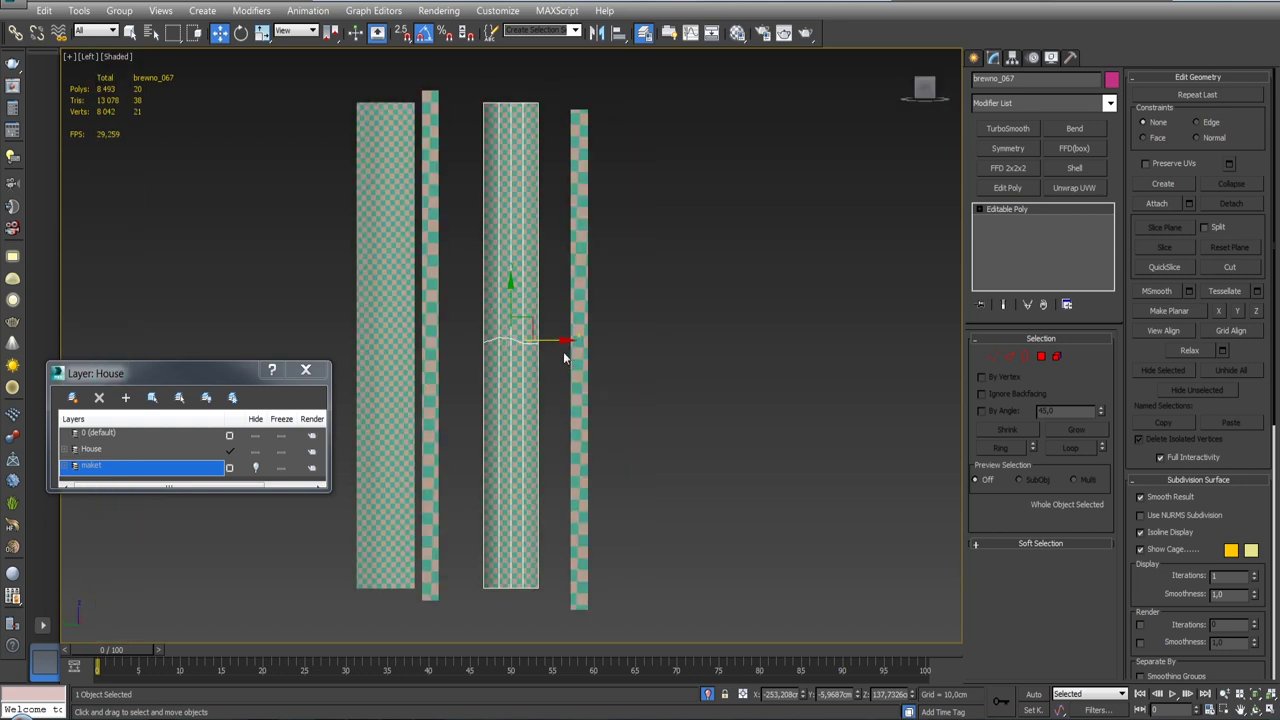
{"action": "left_click_drag", "start_coordinate": [555, 341], "coordinate": [674, 340]}
{"action": "middle_click_drag", "start_coordinate": [674, 340], "coordinate": [705, 365]}
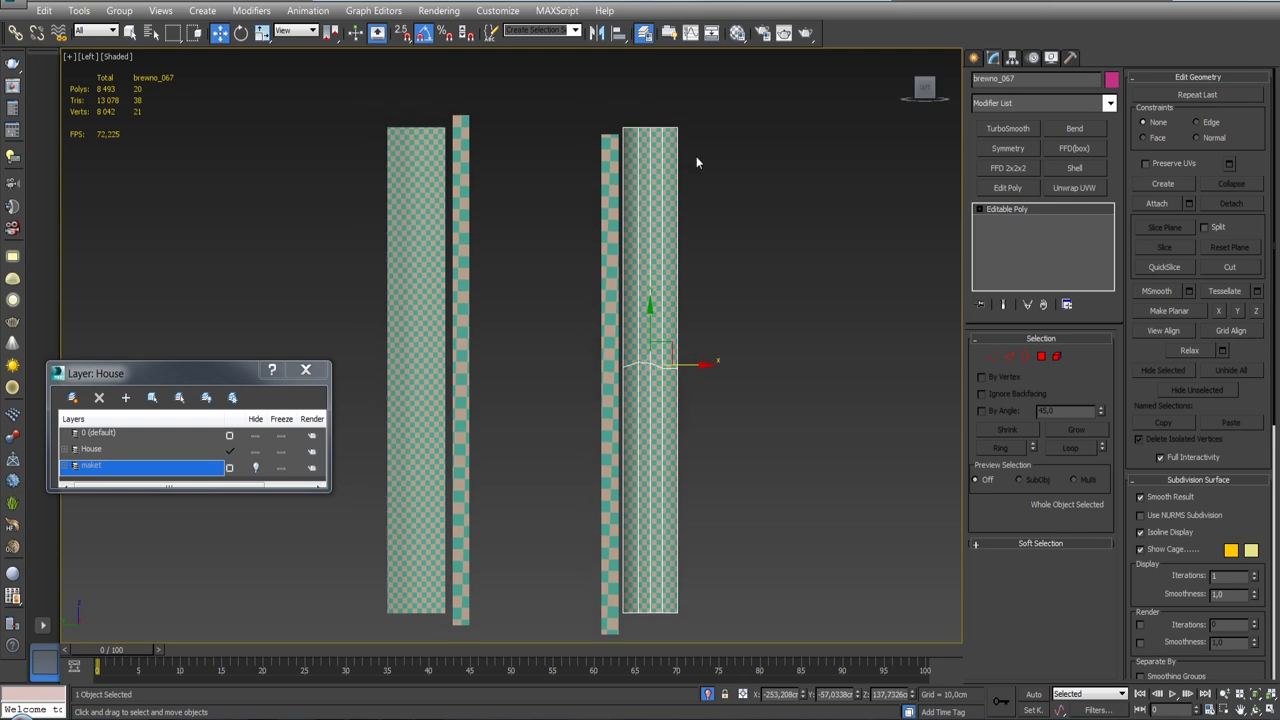
{"action": "left_click", "coordinate": [611, 253]}
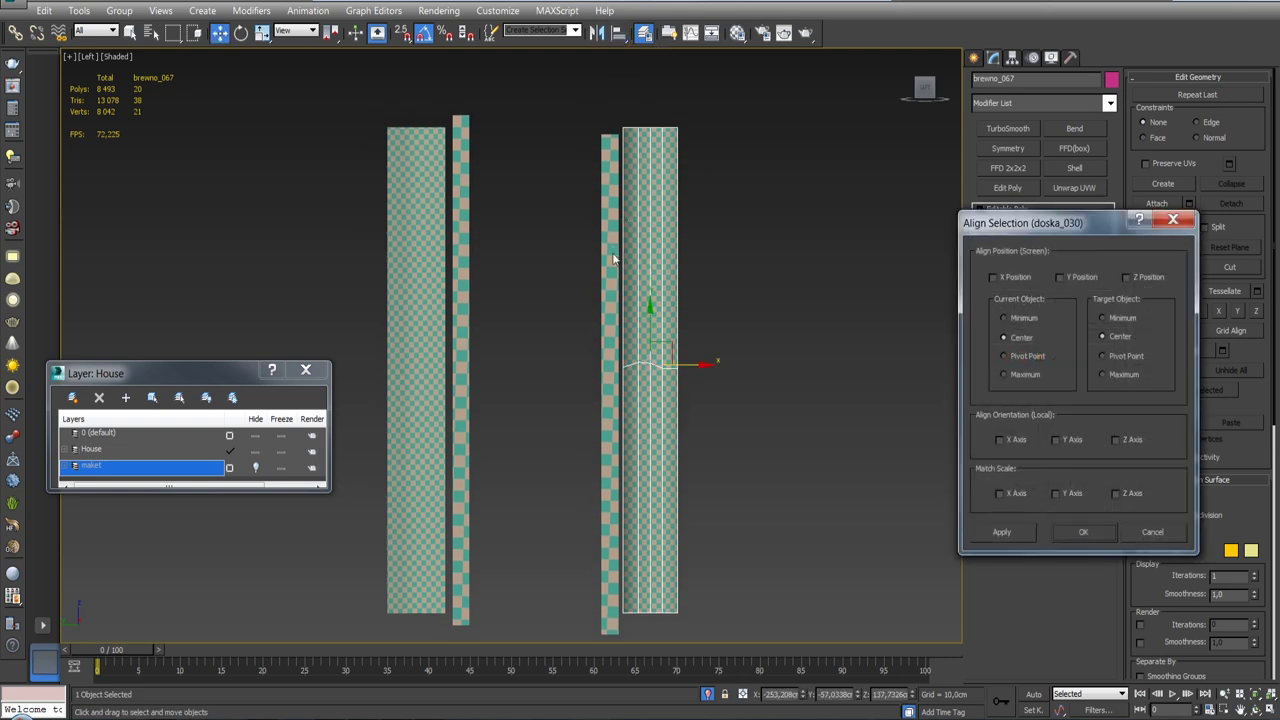
{"action": "left_click", "coordinate": [1013, 280]}
{"action": "left_click", "coordinate": [1020, 318]}
{"action": "left_click", "coordinate": [1110, 375]}
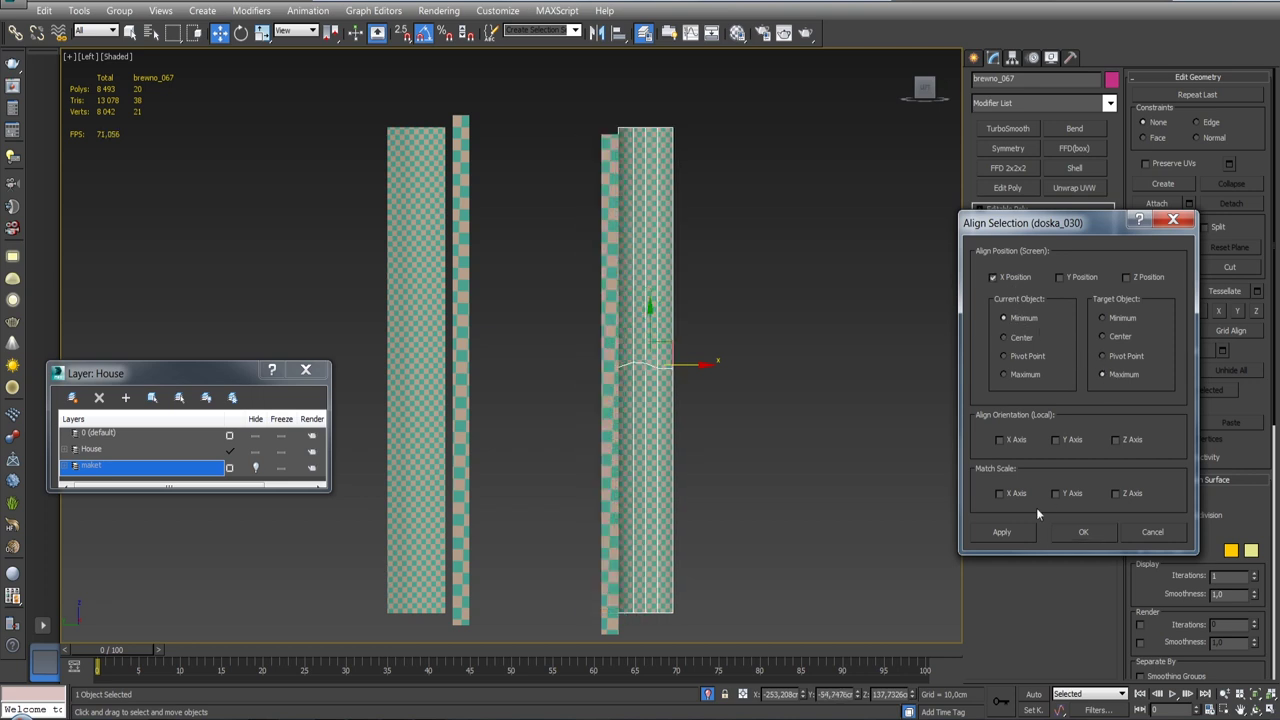
{"action": "left_click", "coordinate": [1080, 534]}
Step: Align post brewno_066 to the left board doska_029 on X, Maximum to Minimum, then exit isolation
{"action": "left_click", "coordinate": [420, 405]}
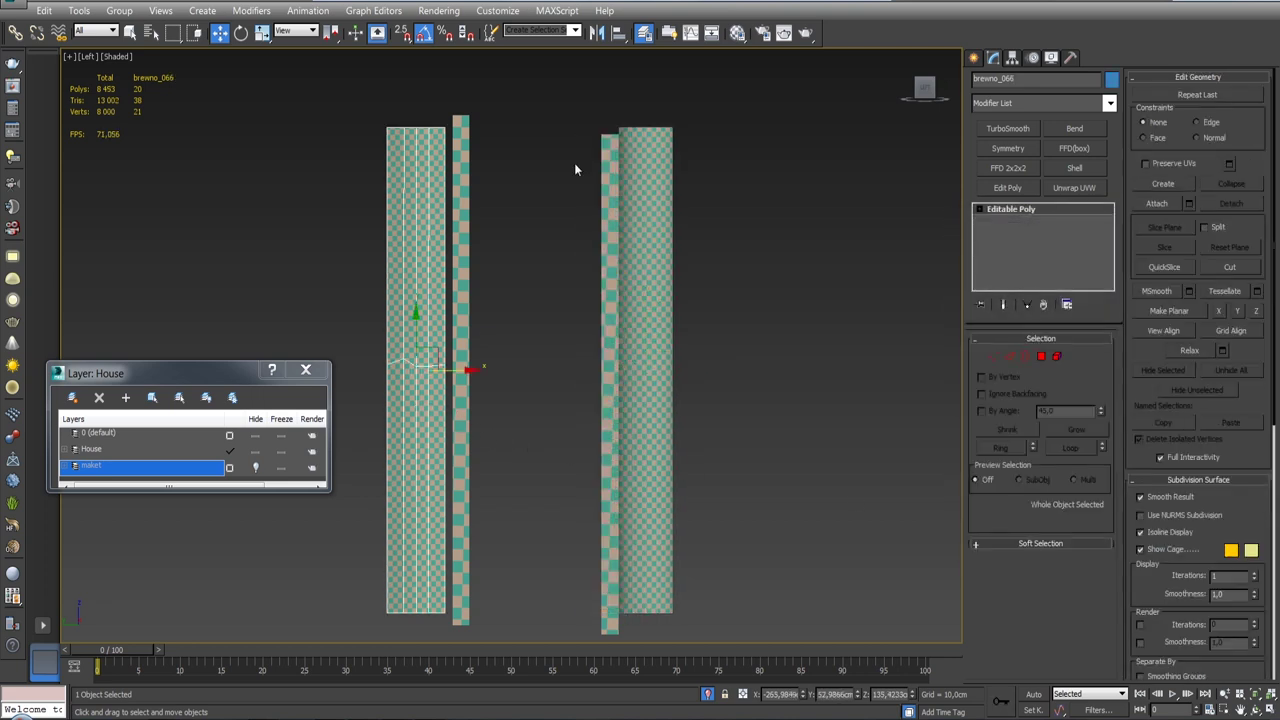
{"action": "left_click", "coordinate": [464, 330]}
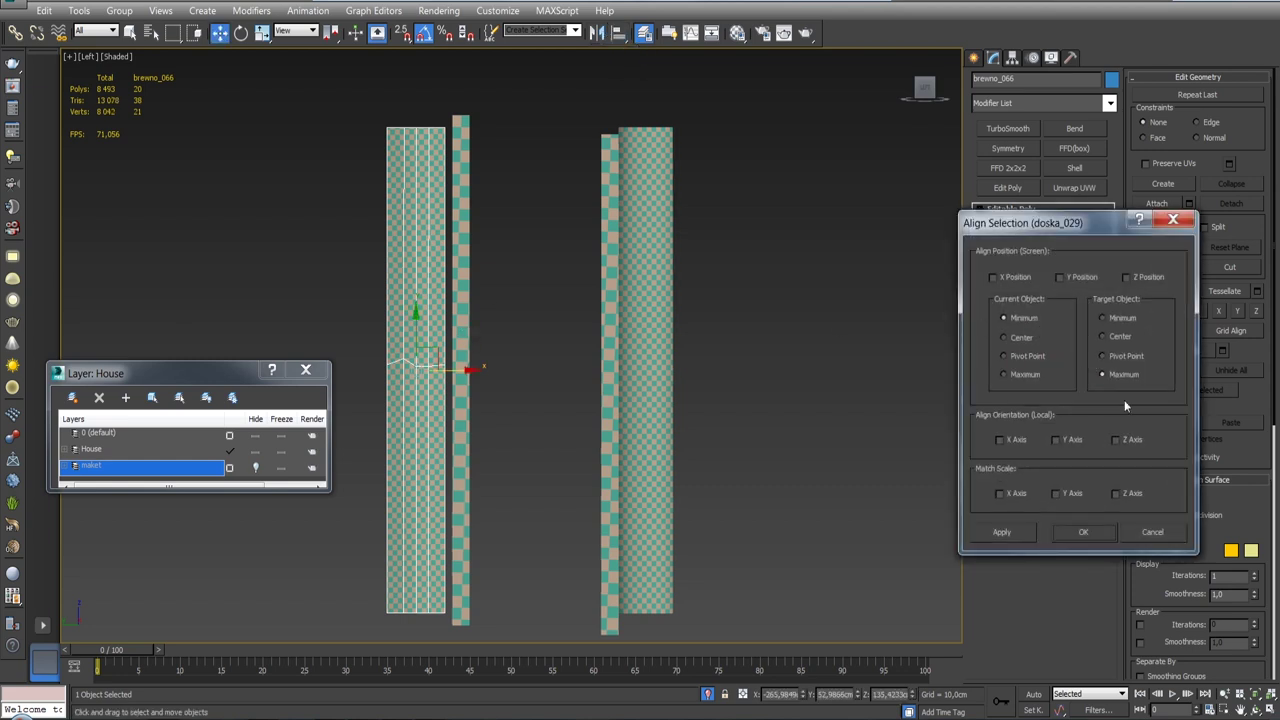
{"action": "left_click", "coordinate": [994, 278]}
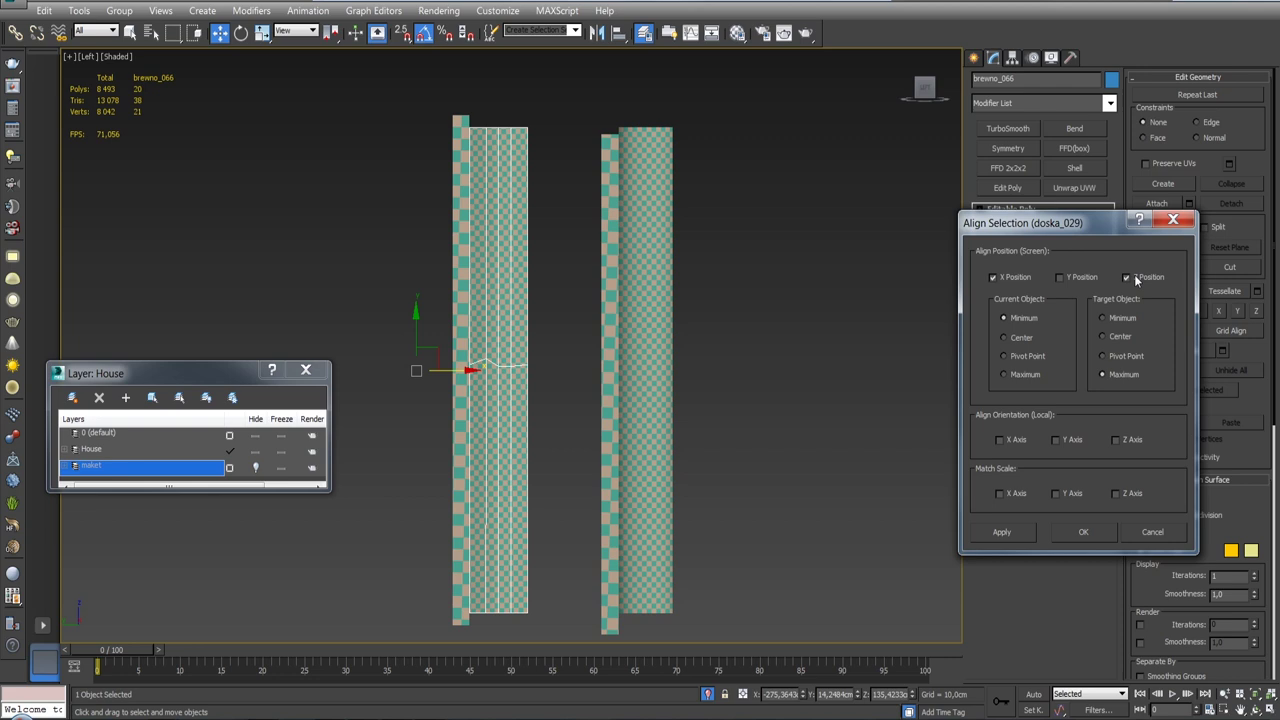
{"action": "left_click", "coordinate": [1102, 318]}
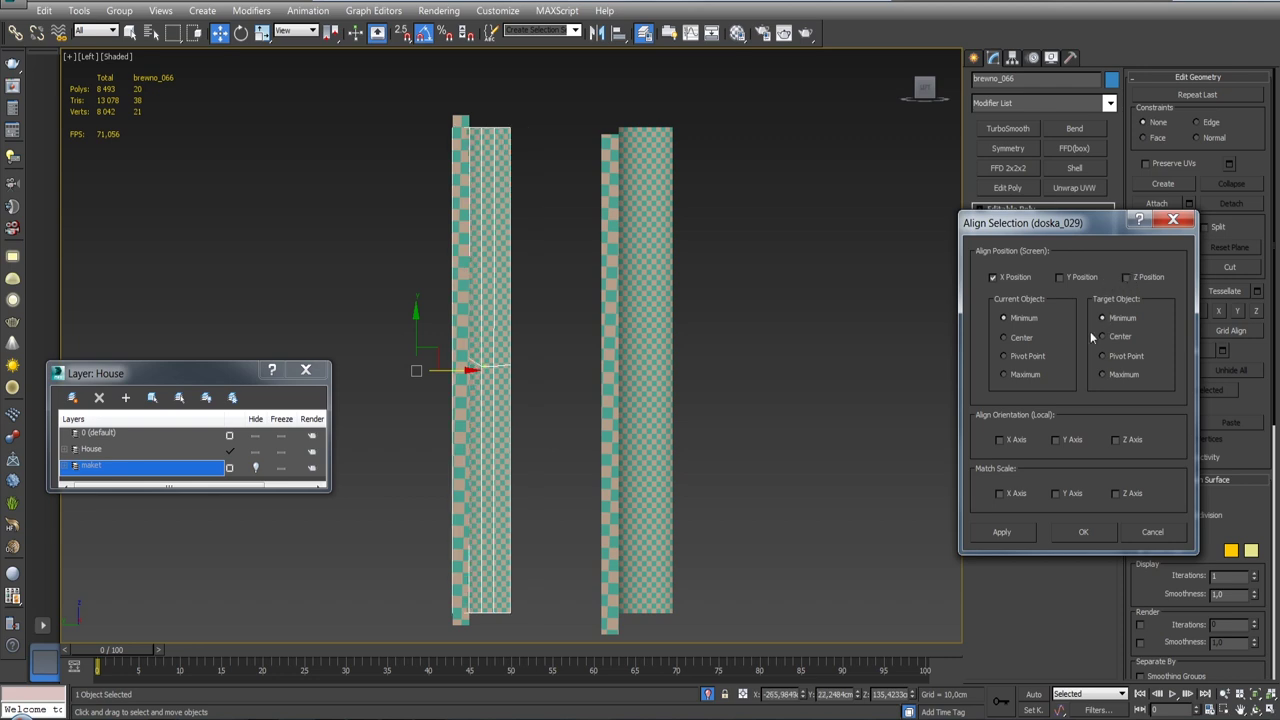
{"action": "left_click", "coordinate": [1004, 374]}
{"action": "left_click", "coordinate": [1084, 534]}
{"action": "mouse_move", "coordinate": [734, 375]}
{"action": "middle_mouse_down", "text": "alt"}
{"action": "mouse_move", "coordinate": [656, 453]}
{"action": "mouse_move", "coordinate": [697, 467]}
{"action": "middle_mouse_up", "text": "alt"}
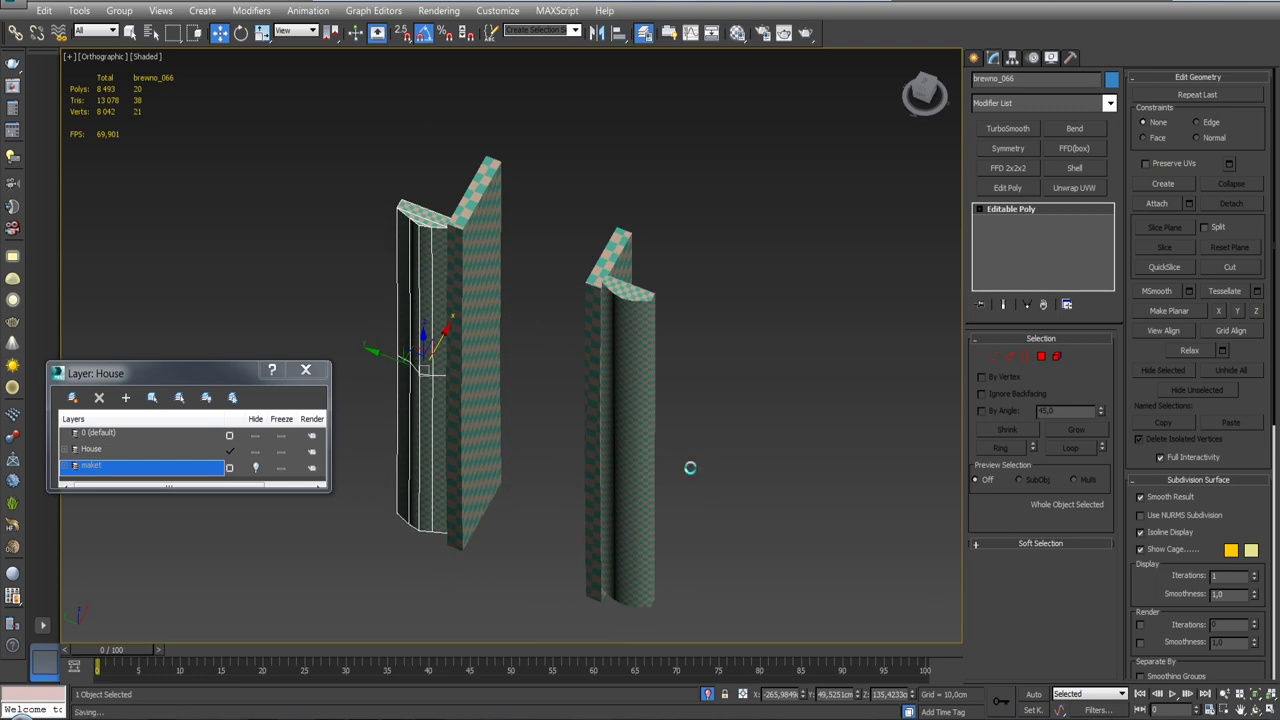
{"action": "left_click", "coordinate": [707, 694]}
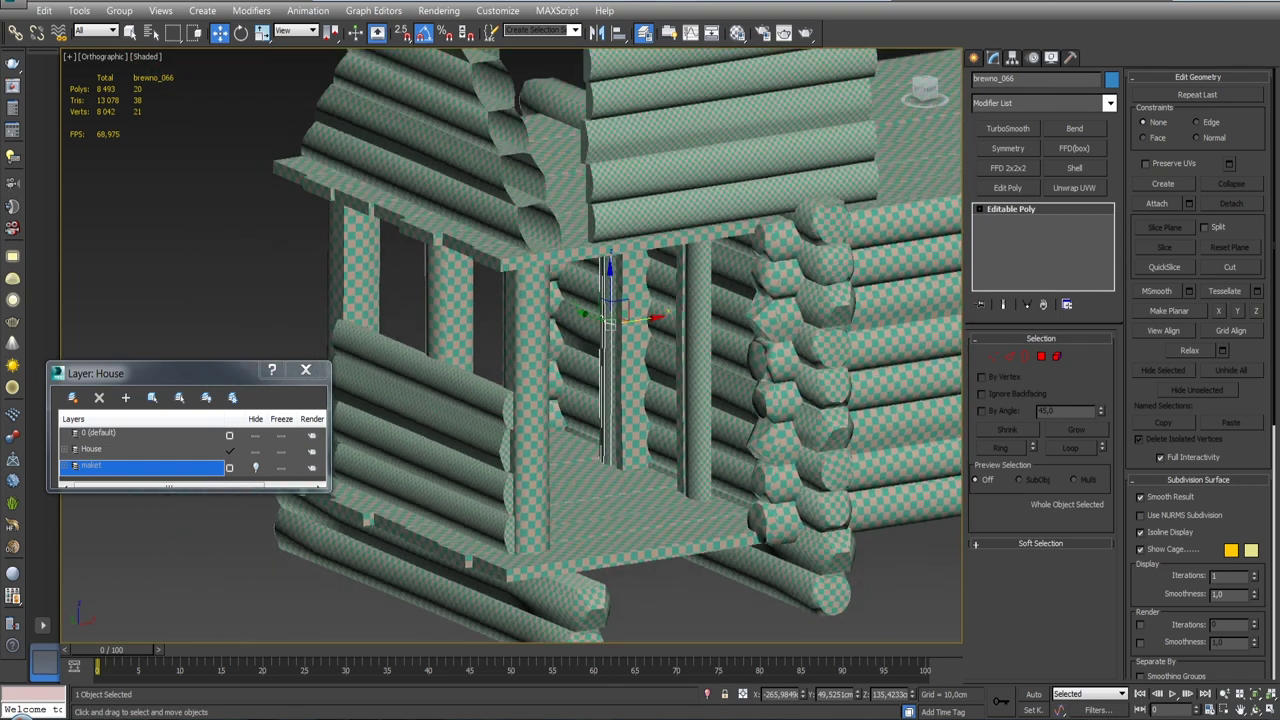
Step: Select the door-frame posts on both sides of the doorway and isolate them with the maket box
{"action": "middle_click_drag", "start_coordinate": [610, 400], "coordinate": [560, 402], "text": "alt"}
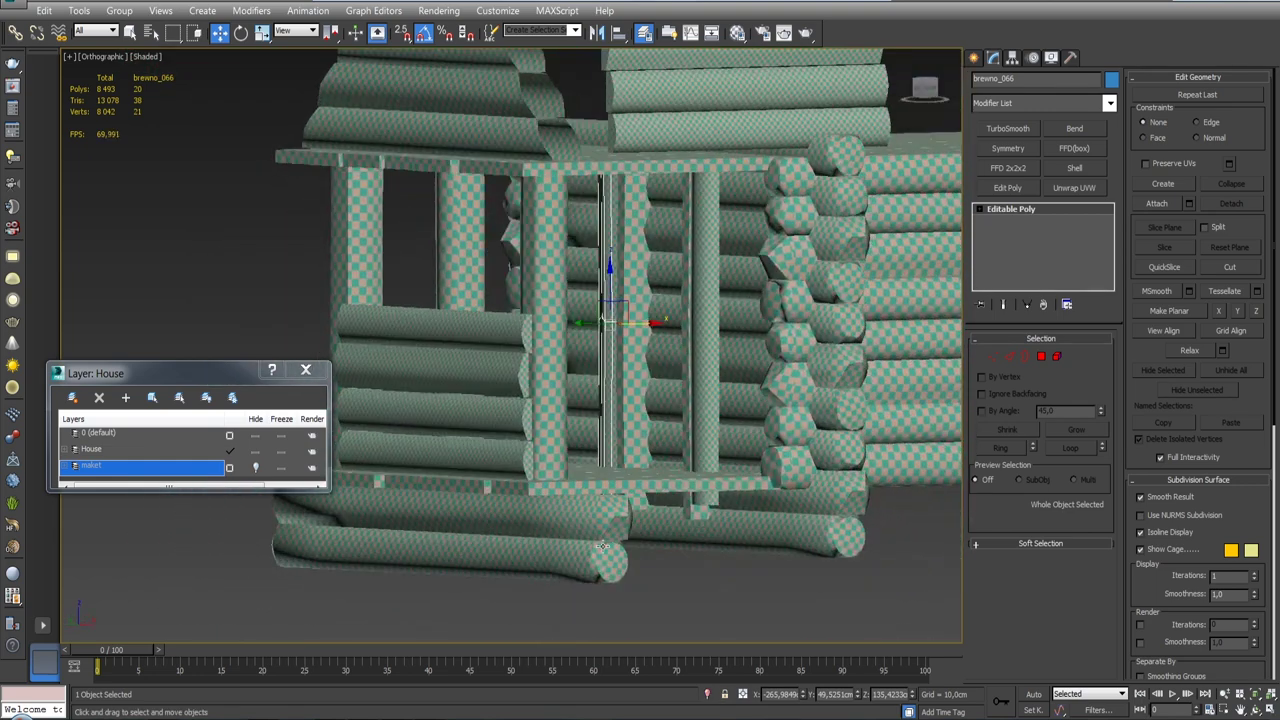
{"action": "left_click", "coordinate": [255, 468]}
{"action": "mouse_move", "coordinate": [640, 400]}
{"action": "middle_mouse_down", "text": "alt"}
{"action": "mouse_move", "coordinate": [591, 403]}
{"action": "mouse_move", "coordinate": [607, 362]}
{"action": "mouse_move", "coordinate": [600, 395]}
{"action": "middle_mouse_up", "text": "alt"}
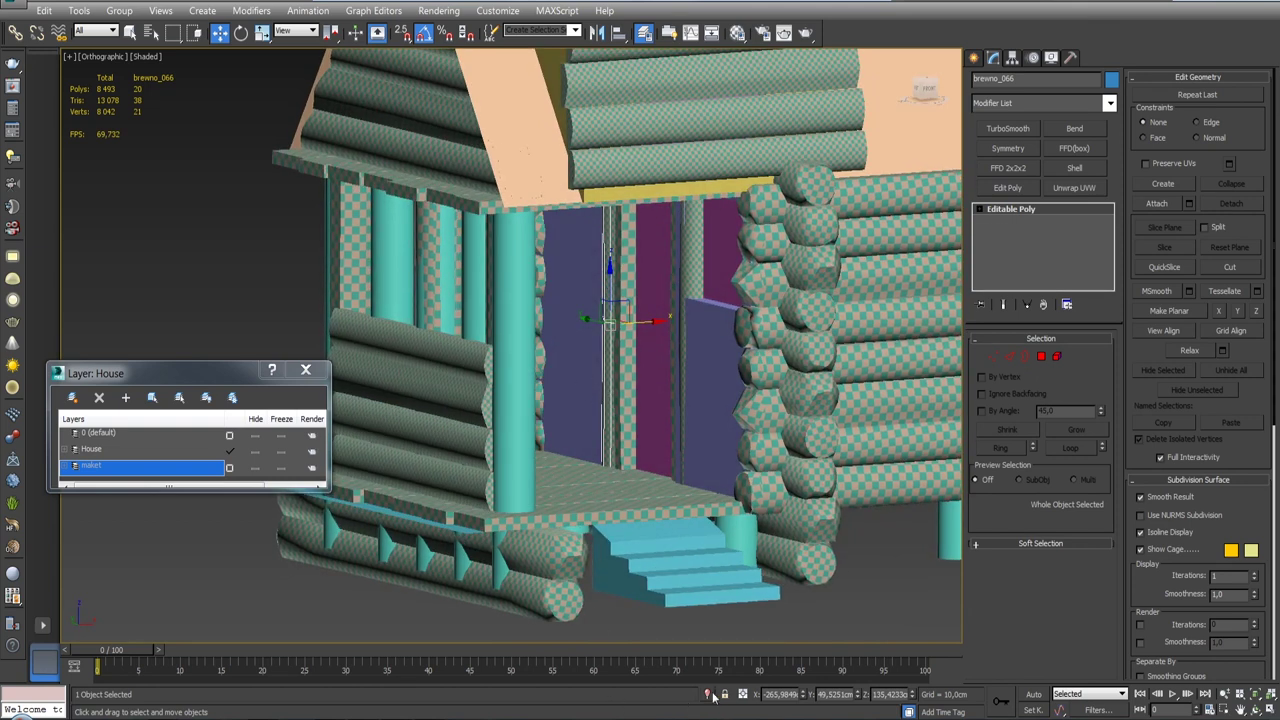
{"action": "left_click", "coordinate": [255, 468]}
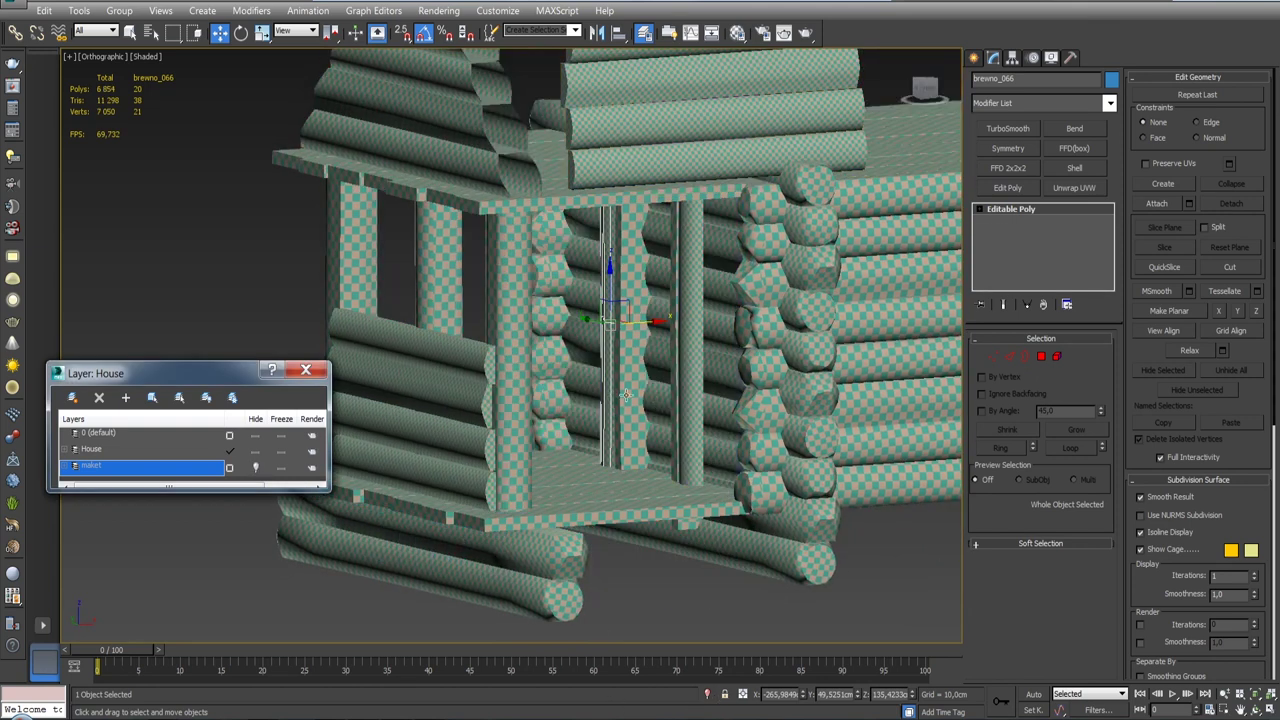
{"action": "left_click", "coordinate": [625, 395]}
{"action": "left_click", "coordinate": [606, 379], "text": "ctrl"}
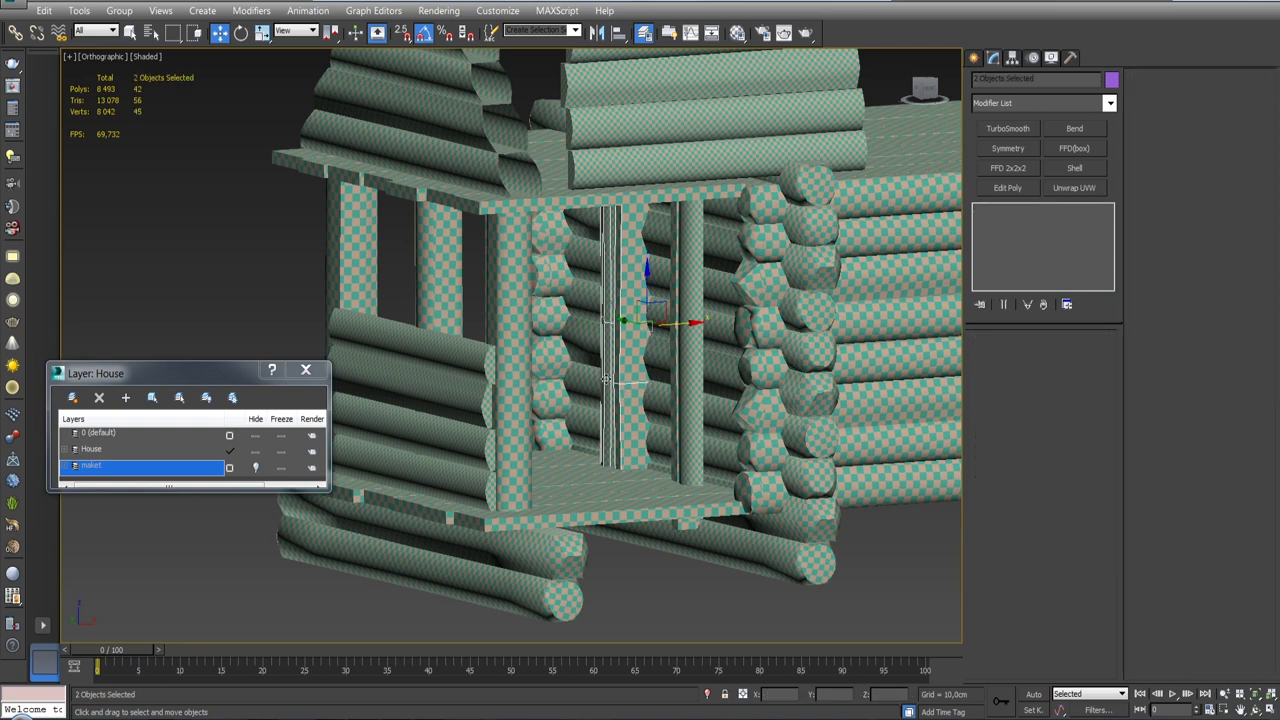
{"action": "left_click", "coordinate": [690, 357], "text": "ctrl"}
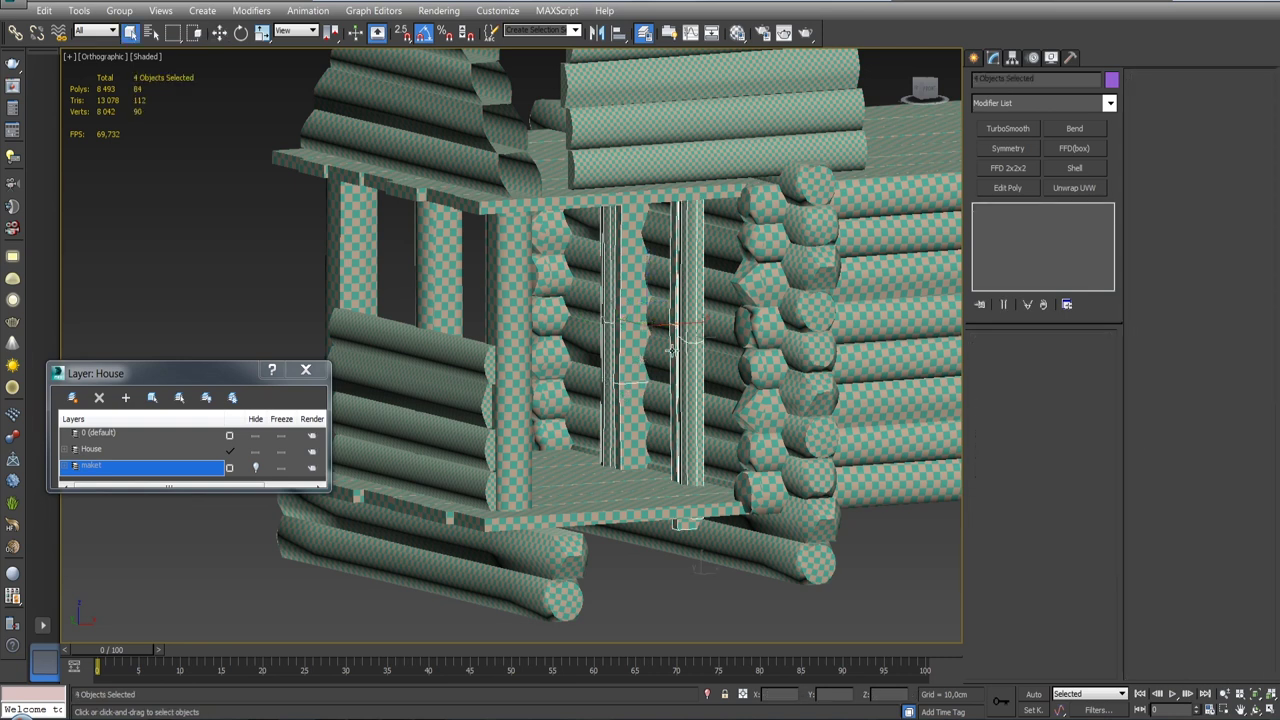
{"action": "left_click", "coordinate": [258, 468]}
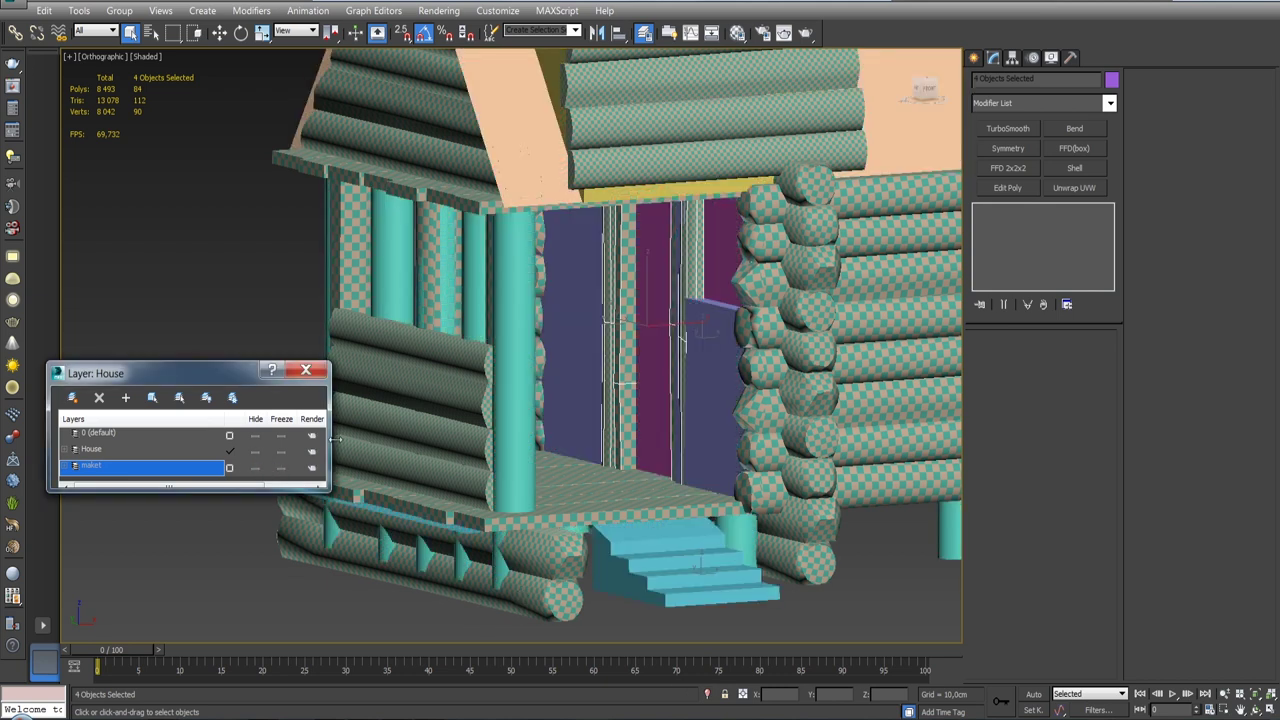
{"action": "left_click", "coordinate": [584, 341], "text": "ctrl"}
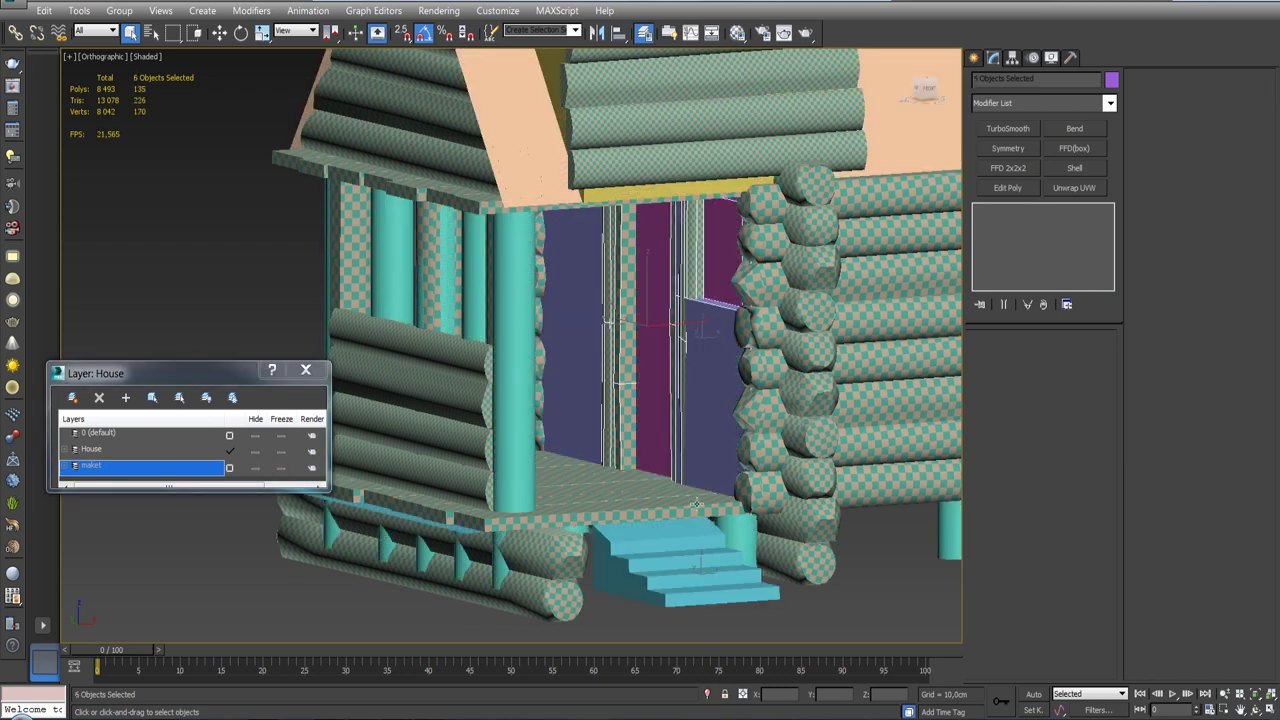
{"action": "left_click", "coordinate": [706, 695]}
Step: Select doska_030 and the second post, then slide them about 17 cm along Y against the maket
{"action": "middle_click_drag", "start_coordinate": [632, 453], "coordinate": [838, 448], "text": "alt"}
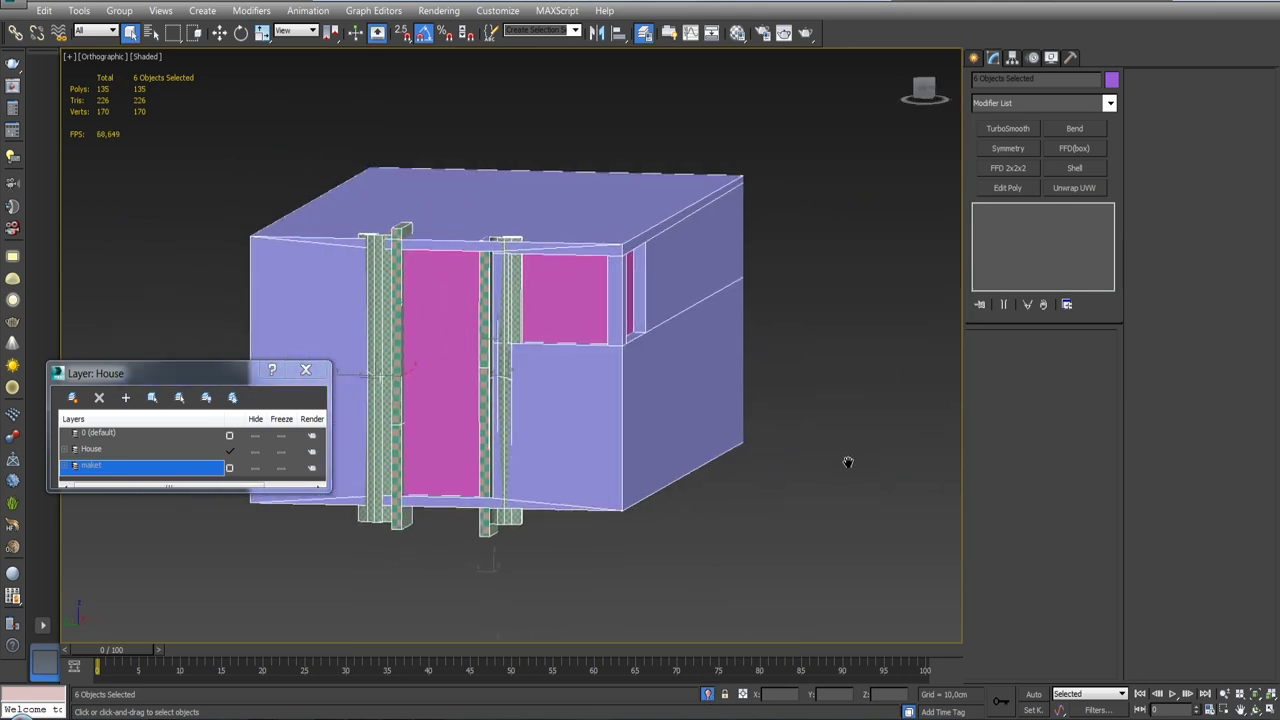
{"action": "left_click", "coordinate": [595, 395]}
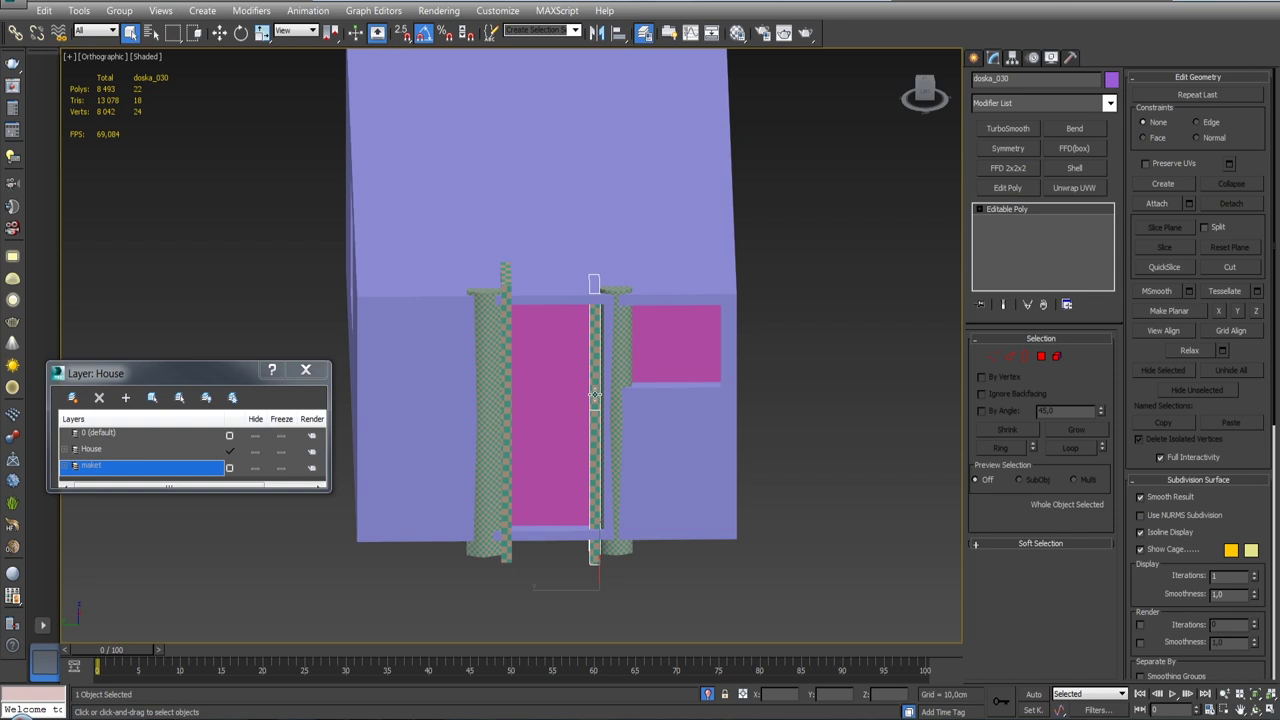
{"action": "key", "text": "l"}
{"action": "key", "text": "F3"}
{"action": "middle_click_drag", "start_coordinate": [587, 404], "coordinate": [661, 388]}
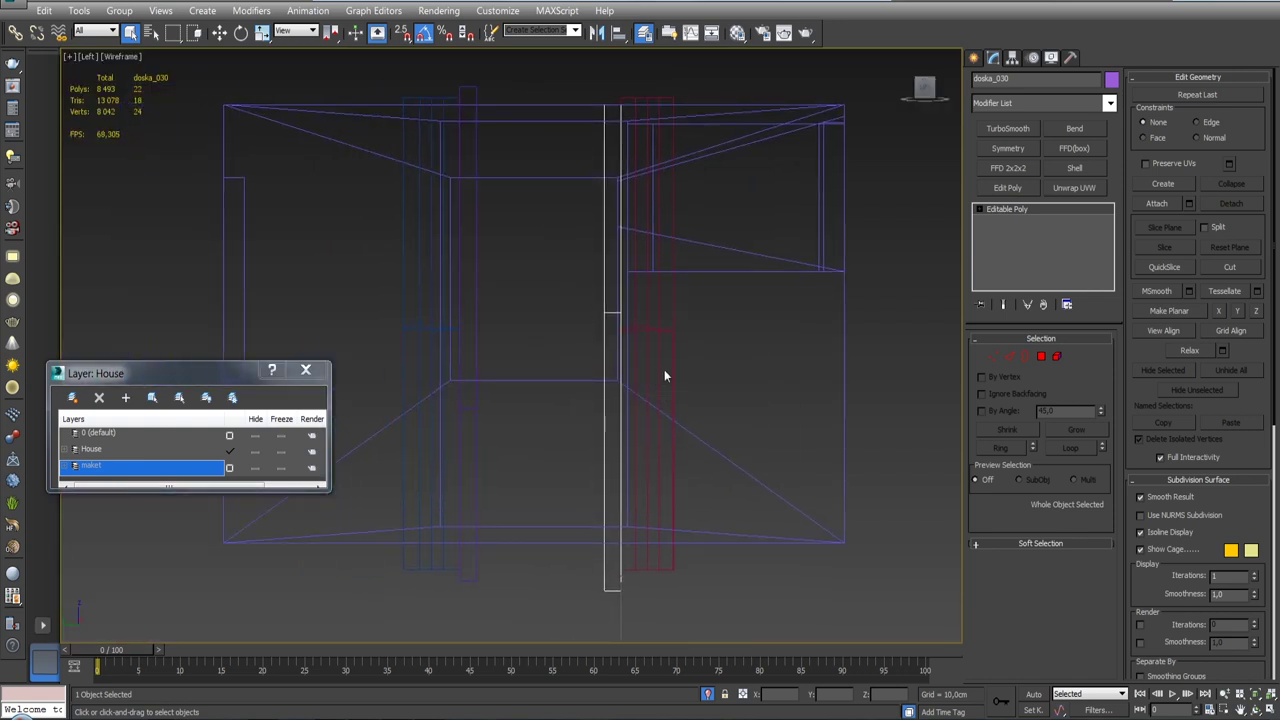
{"action": "left_click", "coordinate": [659, 368], "text": "ctrl"}
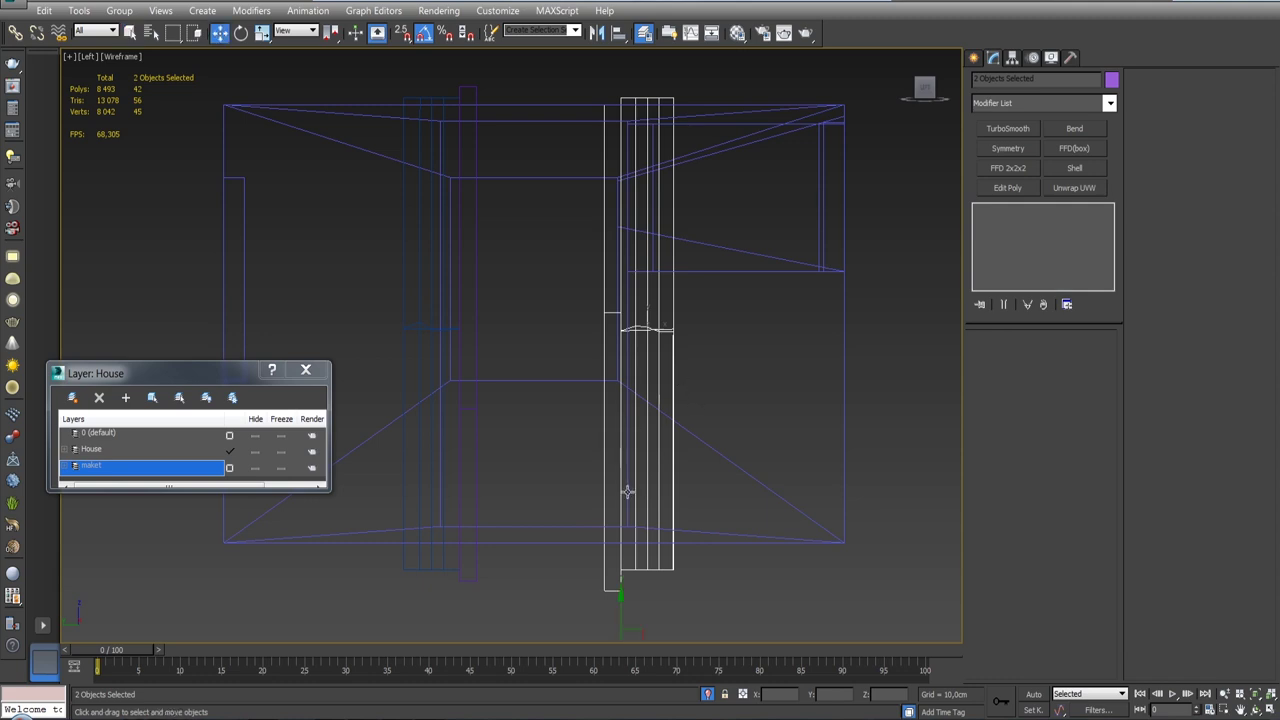
{"action": "mouse_move", "coordinate": [692, 485]}
{"action": "middle_mouse_down", "text": "alt"}
{"action": "mouse_move", "coordinate": [501, 431]}
{"action": "mouse_move", "coordinate": [430, 205]}
{"action": "middle_mouse_up", "text": "alt"}
{"action": "key", "text": "F3"}
{"action": "left_click_drag", "start_coordinate": [408, 207], "coordinate": [383, 209]}
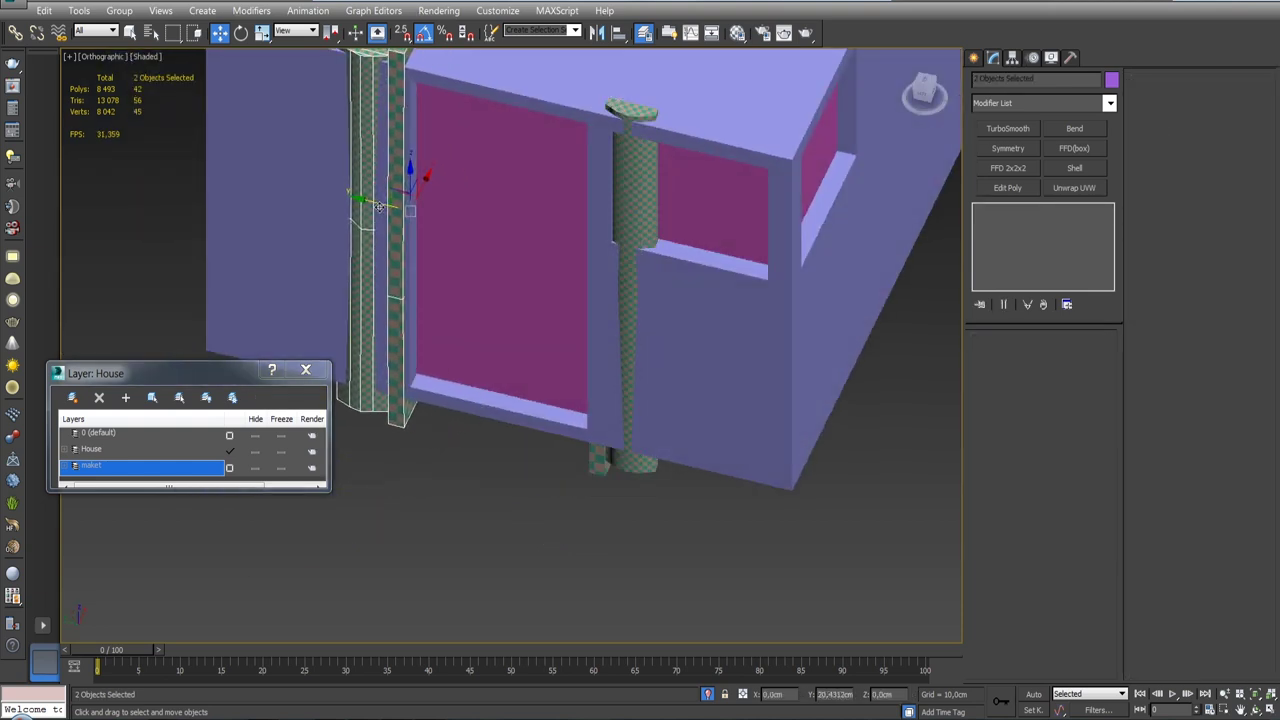
{"action": "mouse_move", "coordinate": [383, 209]}
{"action": "middle_mouse_down", "text": "alt"}
{"action": "mouse_move", "coordinate": [489, 300]}
{"action": "mouse_move", "coordinate": [583, 322]}
{"action": "middle_mouse_up", "text": "alt"}
Step: Hide the maket layer, bring back the whole house, and align one door-frame post
{"action": "left_click", "coordinate": [255, 467]}
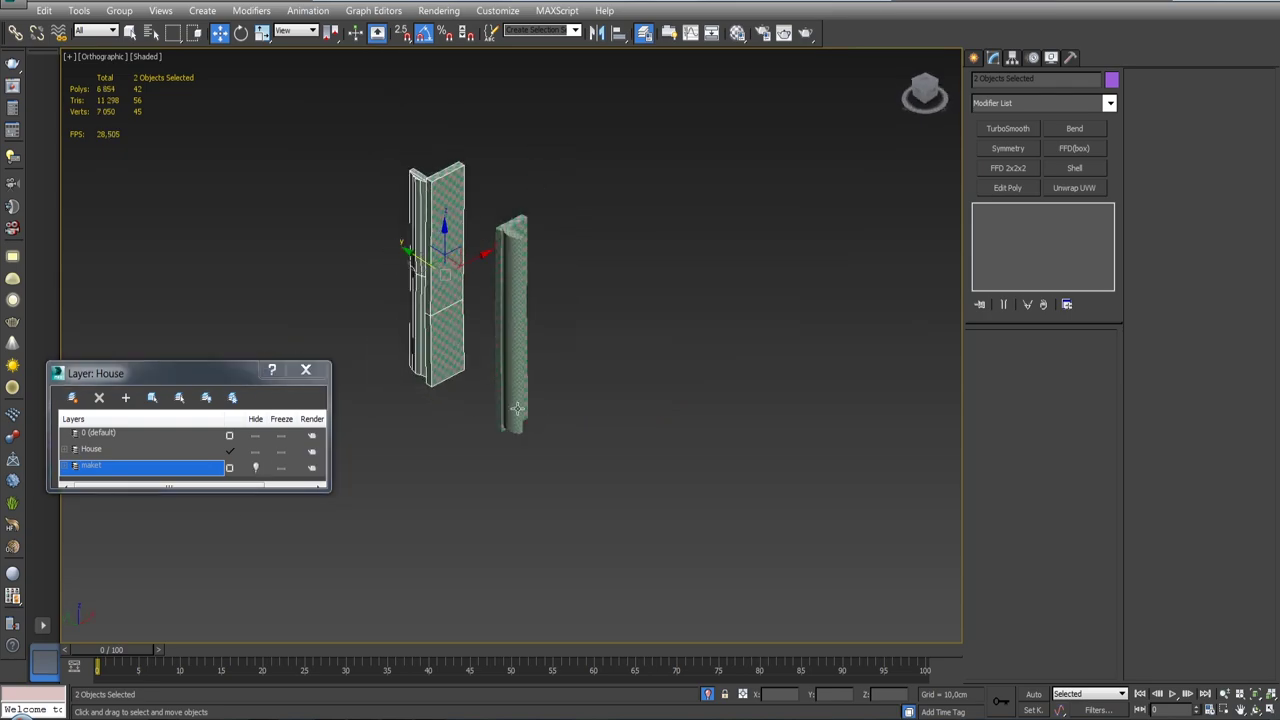
{"action": "left_click", "coordinate": [702, 693]}
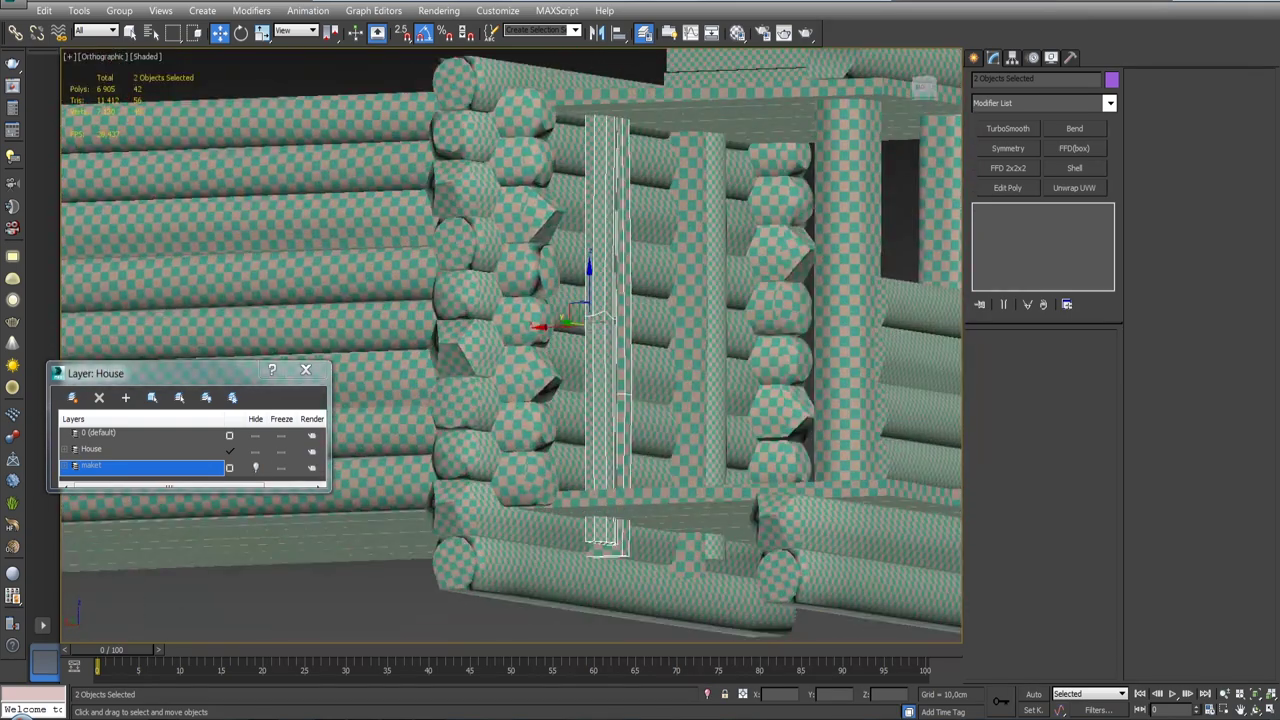
{"action": "middle_click_drag", "start_coordinate": [583, 322], "coordinate": [640, 340], "text": "alt"}
{"action": "left_click", "coordinate": [605, 400]}
{"action": "key", "text": "alt+a"}
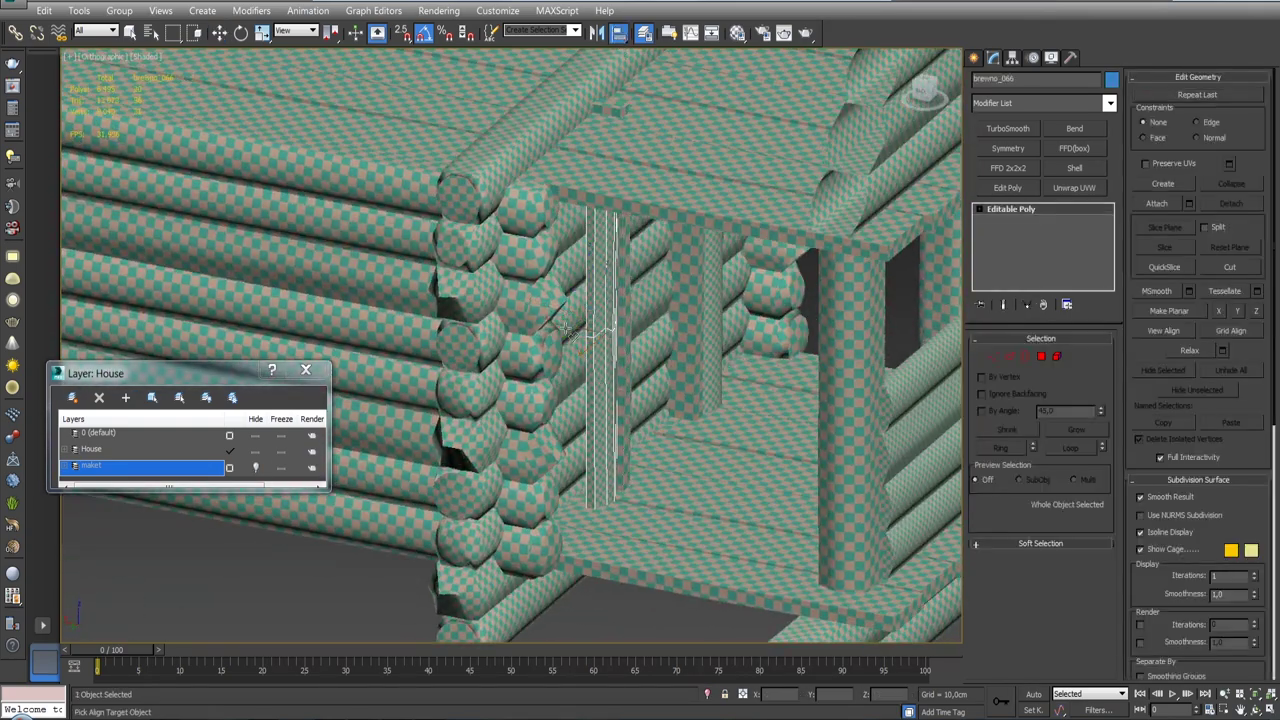
{"action": "left_click", "coordinate": [580, 300]}
{"action": "left_click", "coordinate": [1083, 531]}
Step: Align post brewno_067 on X Position to the neighbouring log wall
{"action": "middle_click_drag", "start_coordinate": [700, 340], "coordinate": [740, 360], "text": "alt"}
{"action": "left_click", "coordinate": [700, 440]}
{"action": "key", "text": "alt+a"}
{"action": "left_click", "coordinate": [724, 406]}
{"action": "left_click", "coordinate": [1000, 277]}
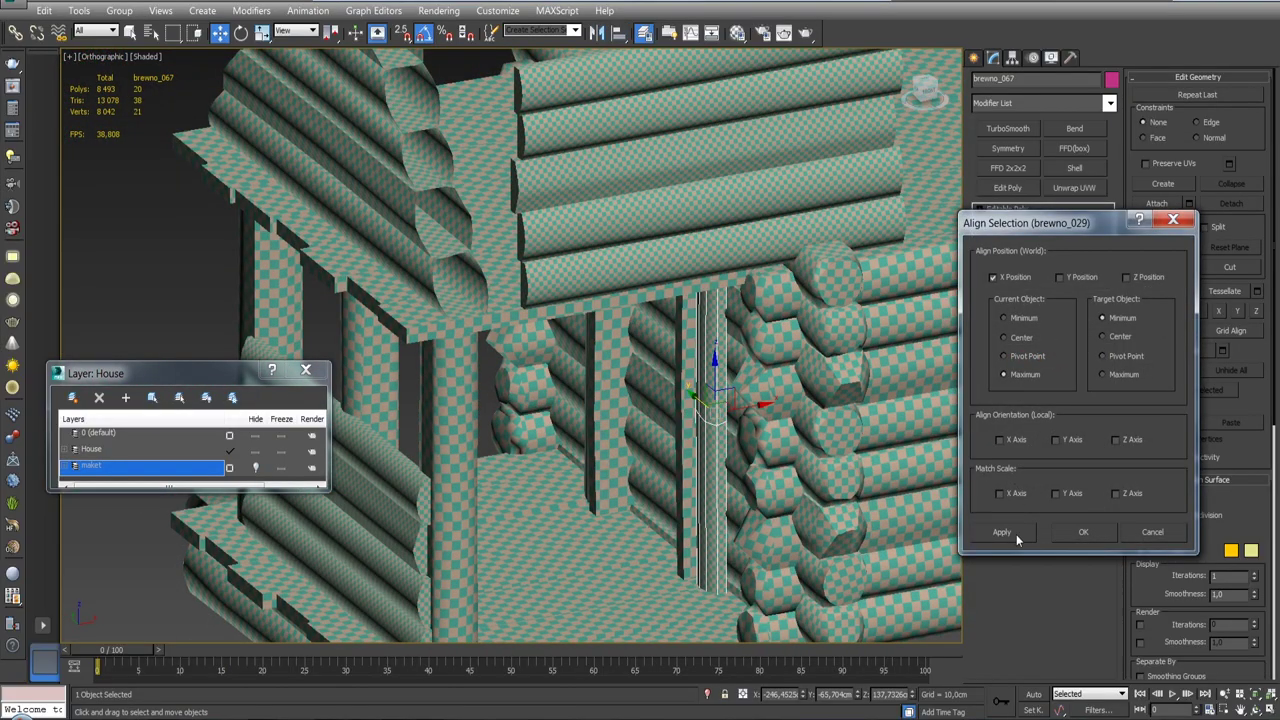
{"action": "left_click", "coordinate": [1083, 531]}
{"action": "middle_click_drag", "start_coordinate": [700, 400], "coordinate": [820, 410], "text": "alt"}
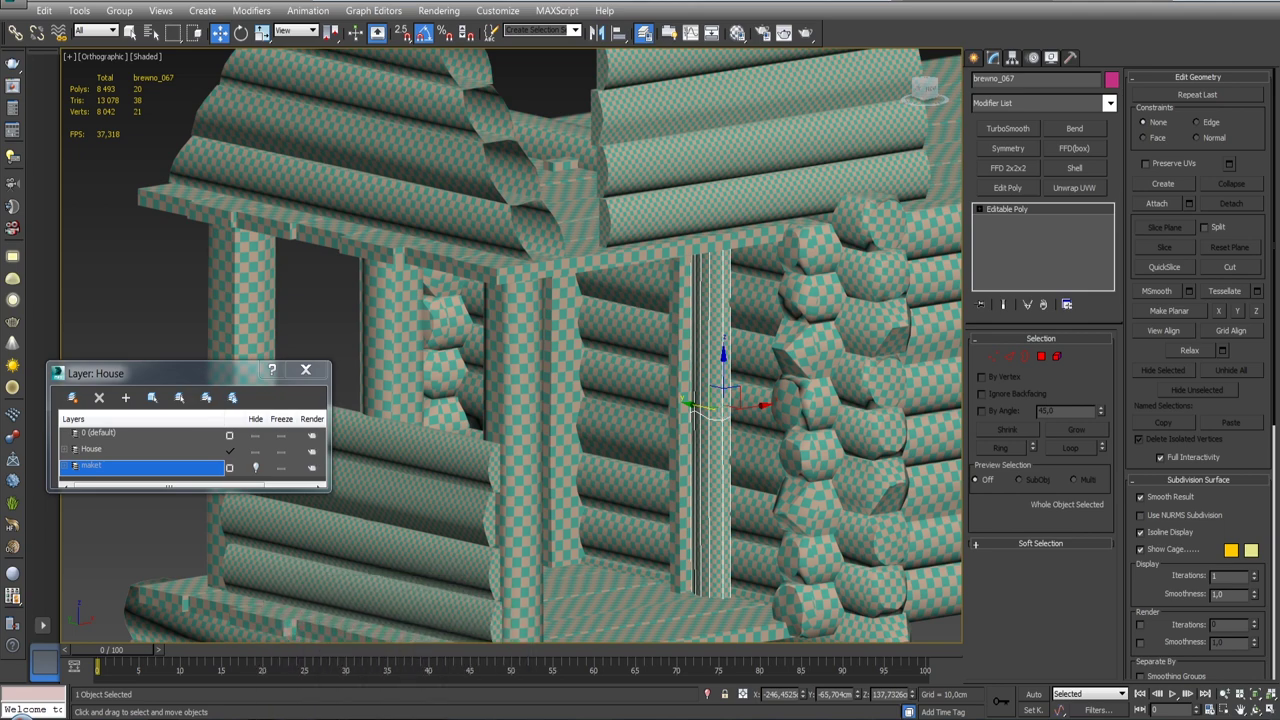
{"action": "scroll", "coordinate": [691, 331], "scroll_direction": "down", "scroll_amount": 5}
Step: Open the Material Editor and orbit around the house to the window and log corner
{"action": "key", "text": "m"}
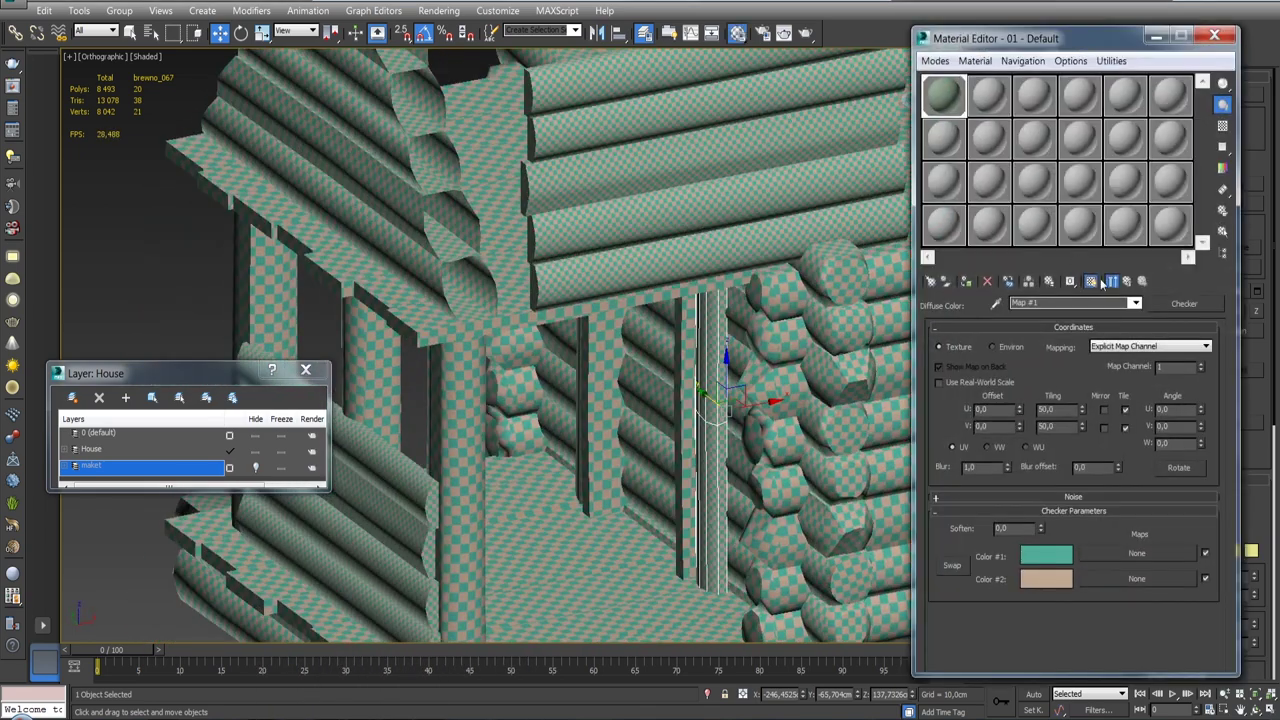
{"action": "scroll", "coordinate": [797, 297], "scroll_direction": "down", "scroll_amount": 3}
{"action": "middle_click_drag", "start_coordinate": [797, 297], "coordinate": [670, 297]}
{"action": "scroll", "coordinate": [600, 260], "scroll_direction": "up", "scroll_amount": 2}
{"action": "scroll", "coordinate": [600, 260], "scroll_direction": "up", "scroll_amount": 3}
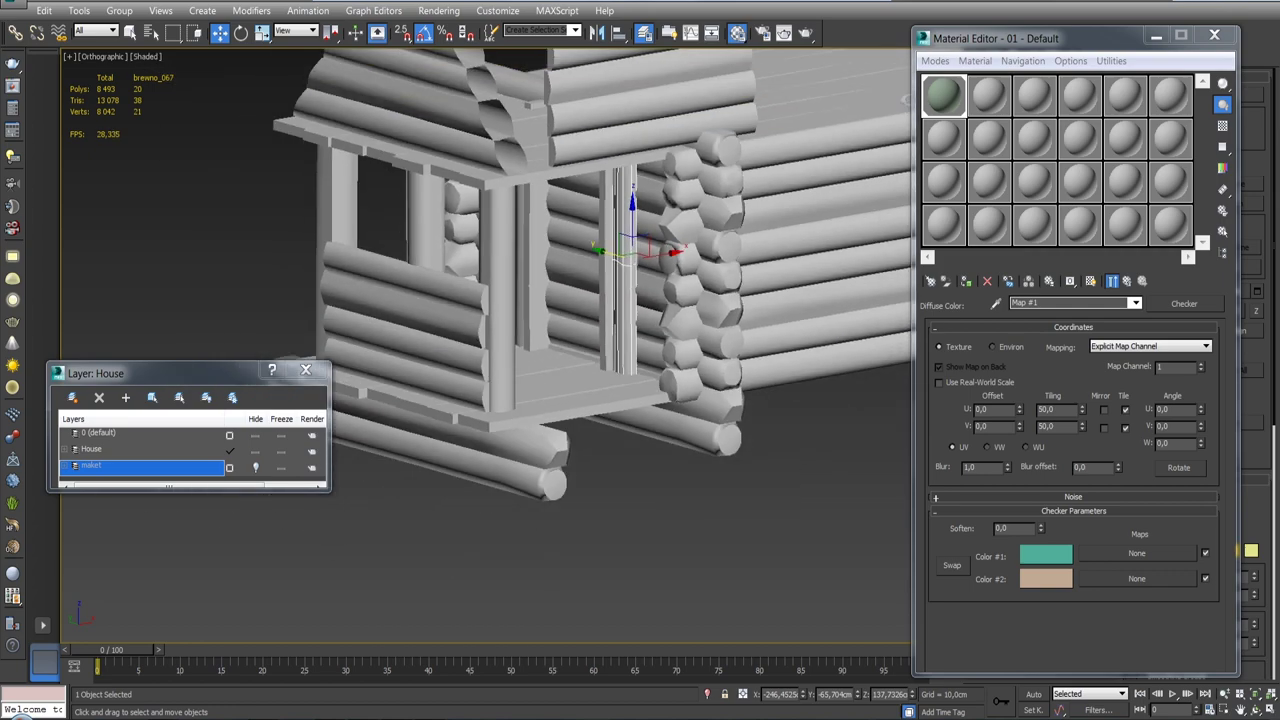
{"action": "scroll", "coordinate": [600, 260], "scroll_direction": "up", "scroll_amount": 3}
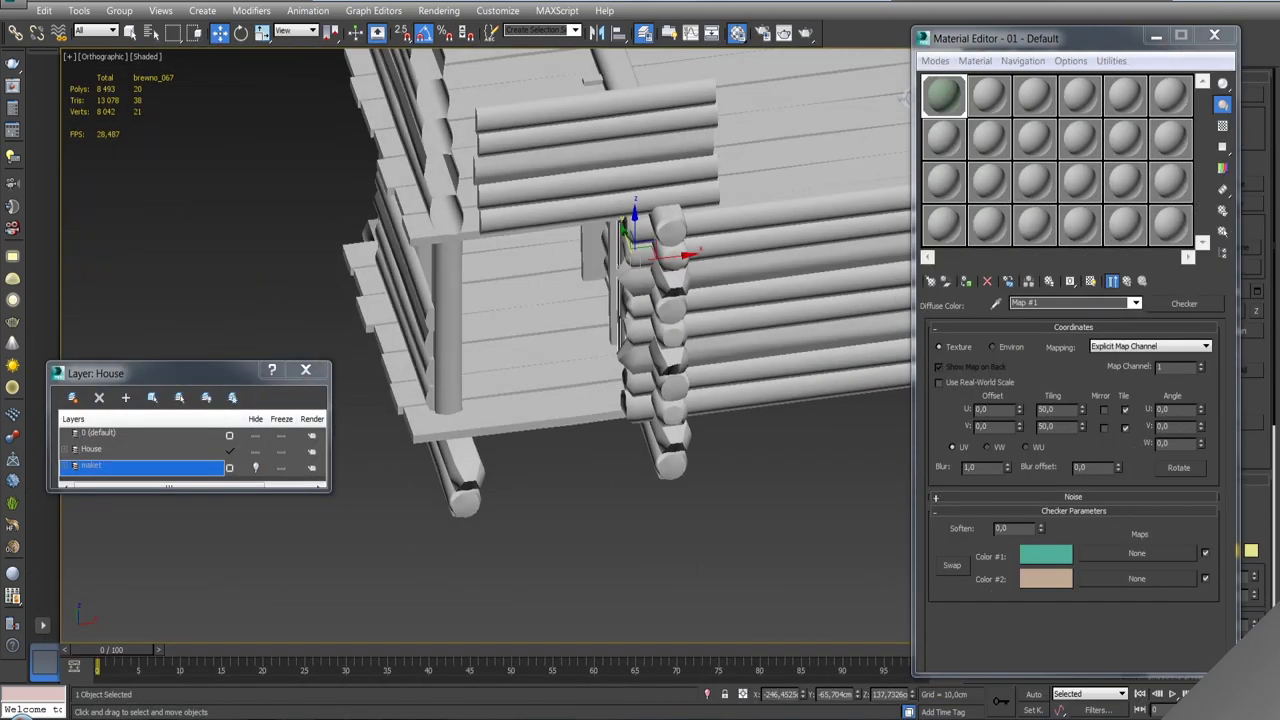
{"action": "middle_click_drag", "start_coordinate": [623, 198], "coordinate": [628, 240], "text": "alt"}
{"action": "mouse_move", "coordinate": [500, 300]}
{"action": "middle_mouse_down", "text": "alt"}
{"action": "mouse_move", "coordinate": [580, 260]}
{"action": "mouse_move", "coordinate": [740, 268]}
{"action": "middle_mouse_up", "text": "alt"}
{"action": "middle_click_drag", "start_coordinate": [633, 229], "coordinate": [598, 188], "text": "alt"}
{"action": "scroll", "coordinate": [633, 229], "scroll_direction": "up", "scroll_amount": 3}
Step: Select the lower log of the porch wall
{"action": "left_click", "coordinate": [388, 217]}
{"action": "mouse_move", "coordinate": [388, 217]}
{"action": "middle_mouse_down", "text": "alt"}
{"action": "mouse_move", "coordinate": [428, 219]}
{"action": "mouse_move", "coordinate": [423, 271]}
{"action": "middle_mouse_up", "text": "alt"}
{"action": "left_click", "coordinate": [389, 364]}
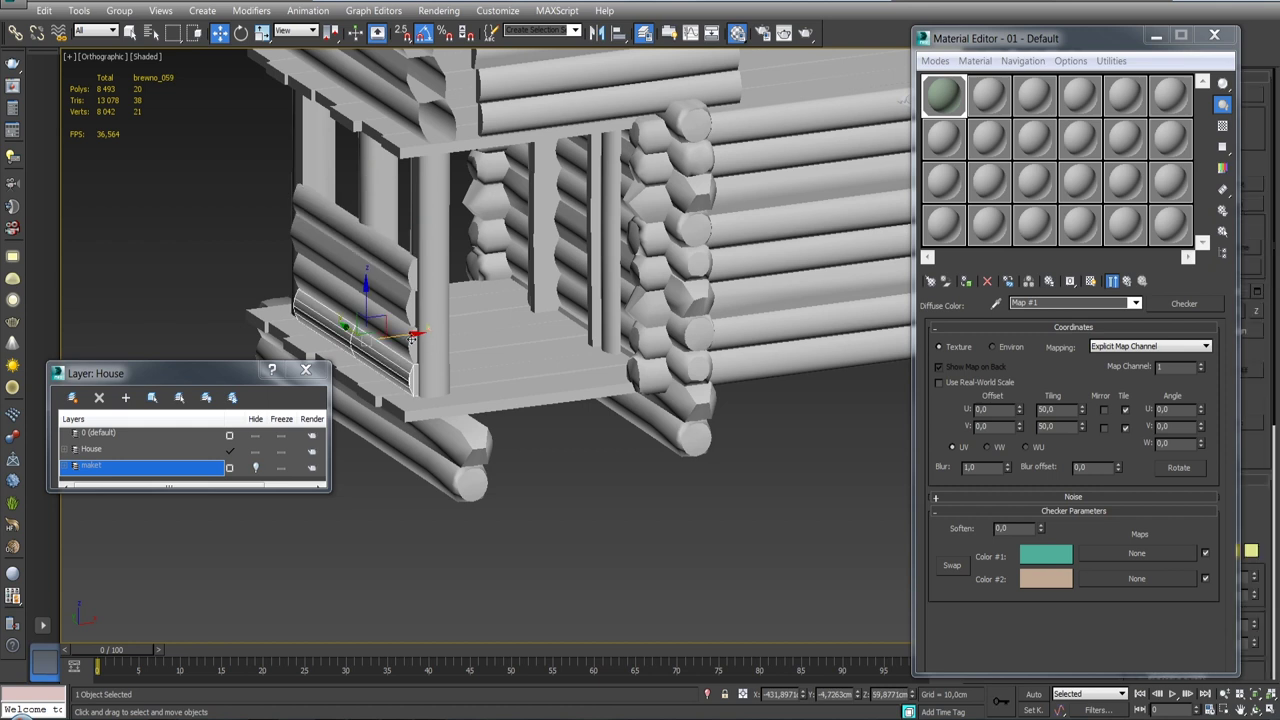
Step: Clone the porch log as brevno_068, rotate it, and align its height to the door-post top
{"action": "left_click_drag", "start_coordinate": [412, 340], "coordinate": [541, 314], "text": "shift"}
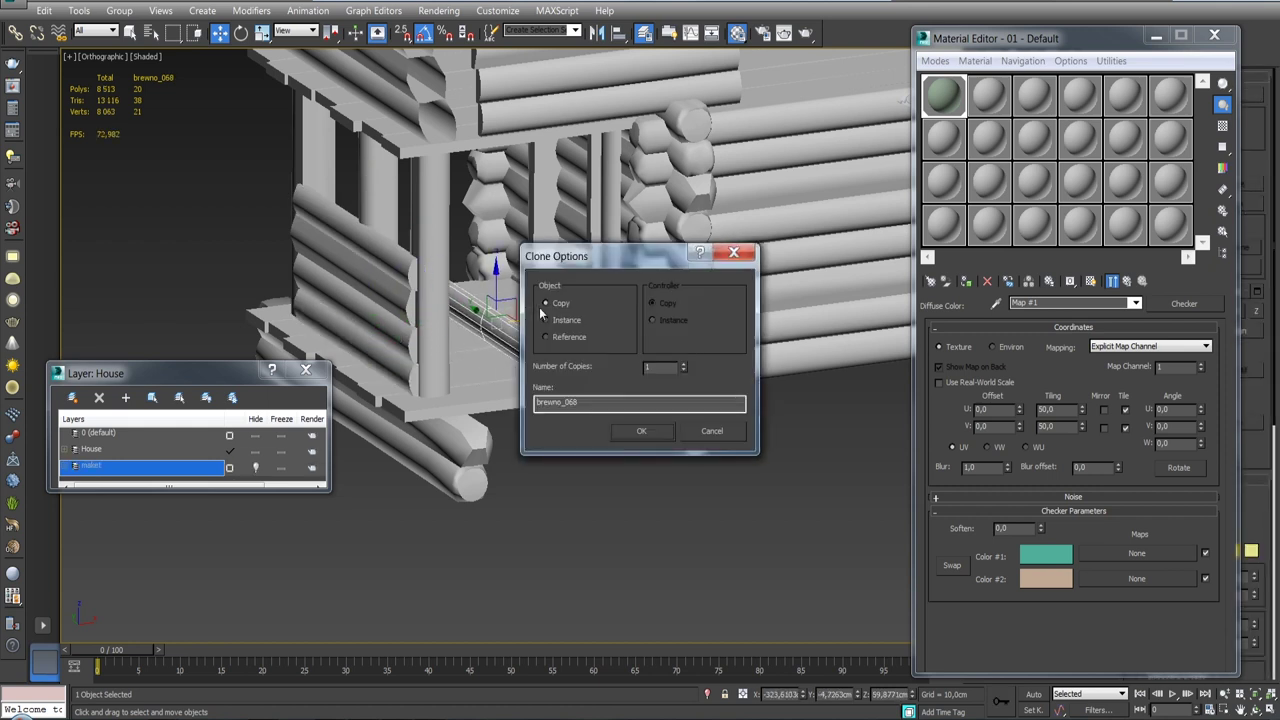
{"action": "left_click", "coordinate": [623, 426]}
{"action": "key", "text": "e"}
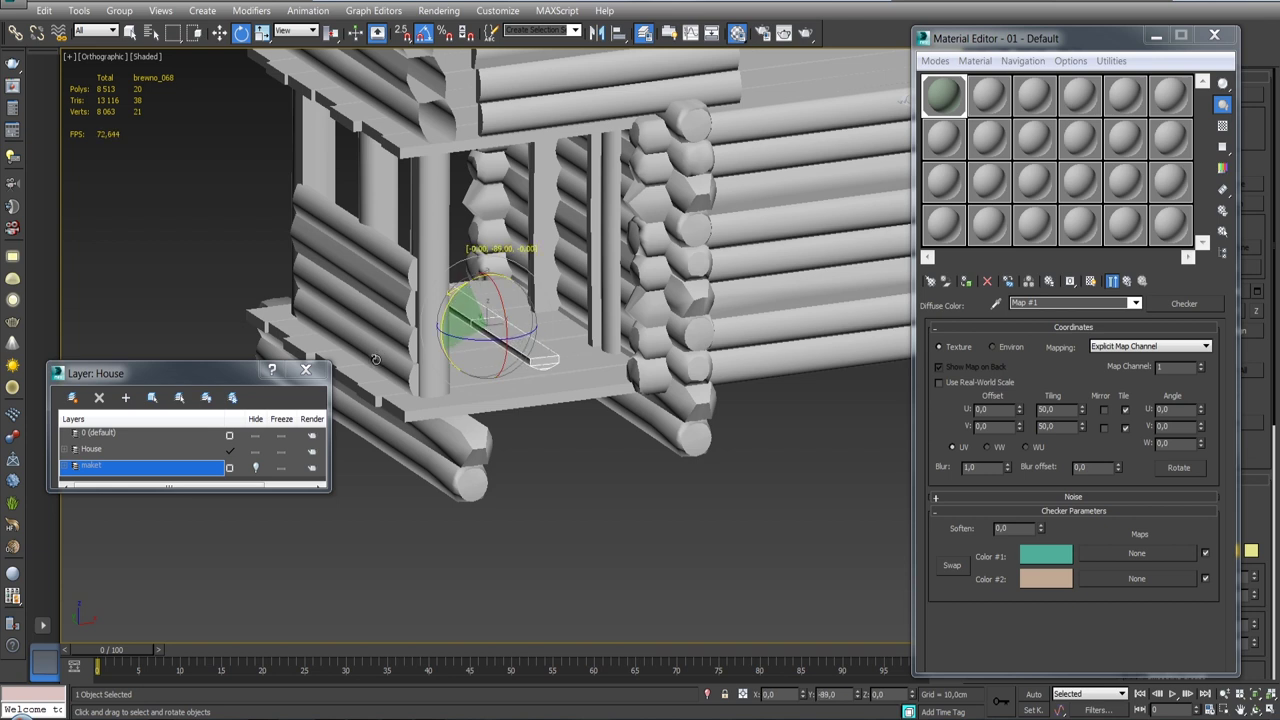
{"action": "key", "text": "w"}
{"action": "mouse_move", "coordinate": [576, 292]}
{"action": "middle_mouse_down", "text": "alt"}
{"action": "mouse_move", "coordinate": [589, 234]}
{"action": "mouse_move", "coordinate": [586, 245]}
{"action": "middle_mouse_up", "text": "alt"}
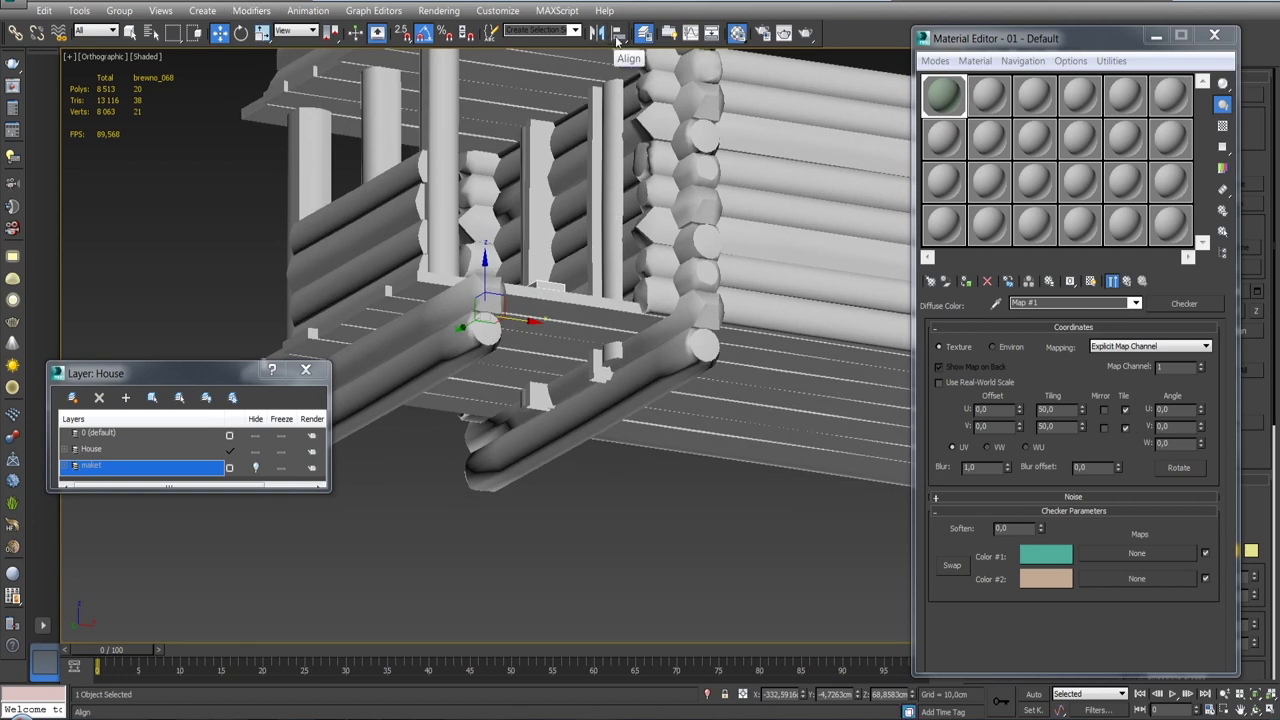
{"action": "left_click", "coordinate": [561, 103]}
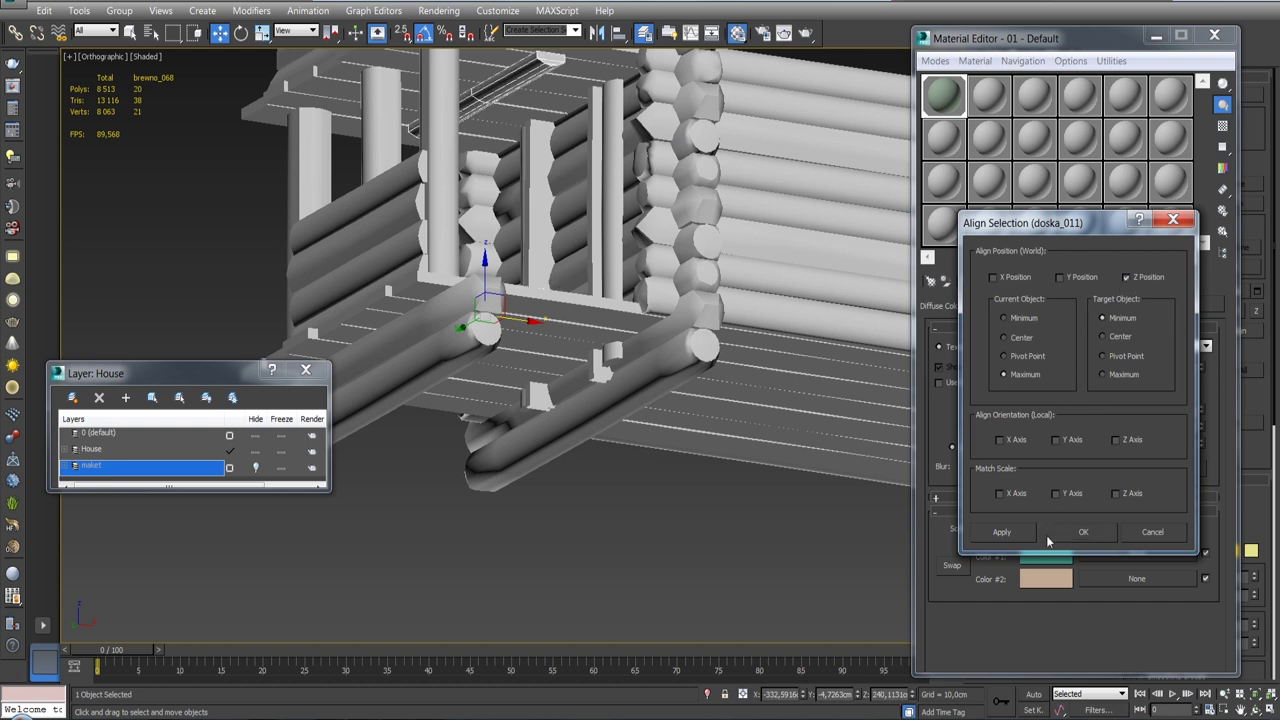
{"action": "left_click", "coordinate": [1083, 532]}
Step: Close the Material Editor, centre the log's pivot, and slide it across the door posts
{"action": "middle_click_drag", "start_coordinate": [800, 330], "coordinate": [662, 201], "text": "alt"}
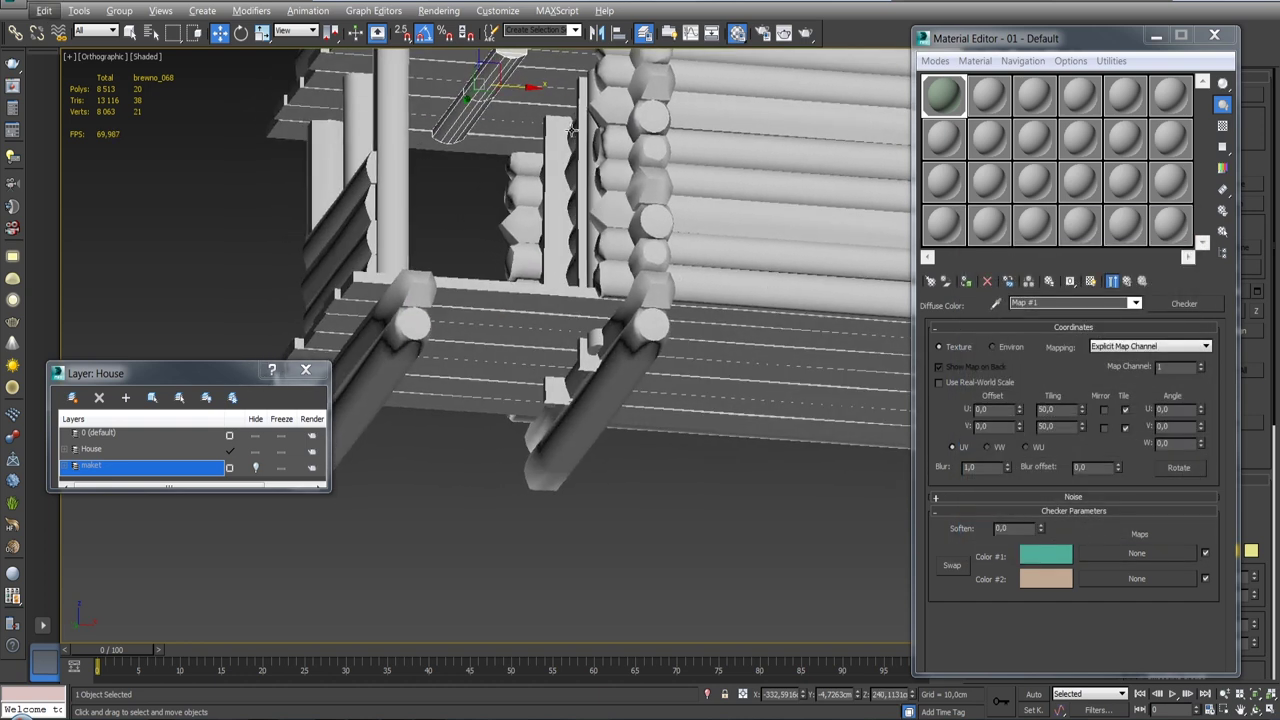
{"action": "left_click", "coordinate": [1214, 37]}
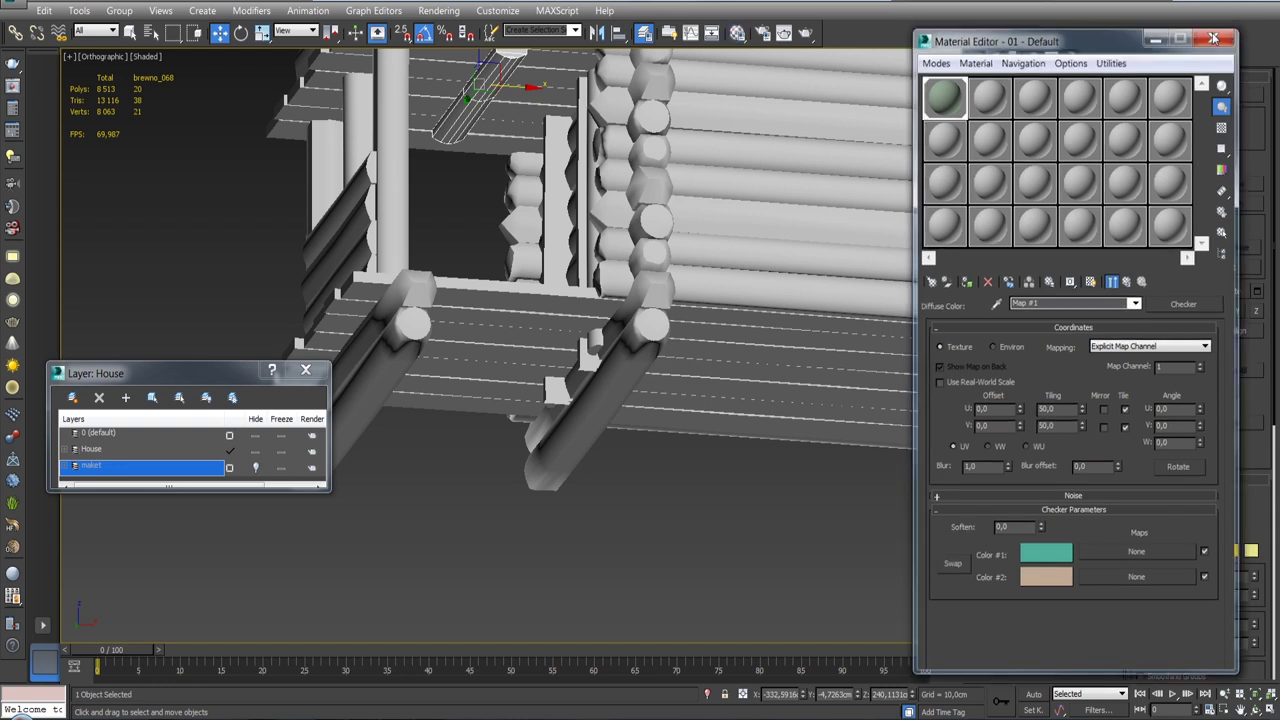
{"action": "left_click", "coordinate": [1013, 58]}
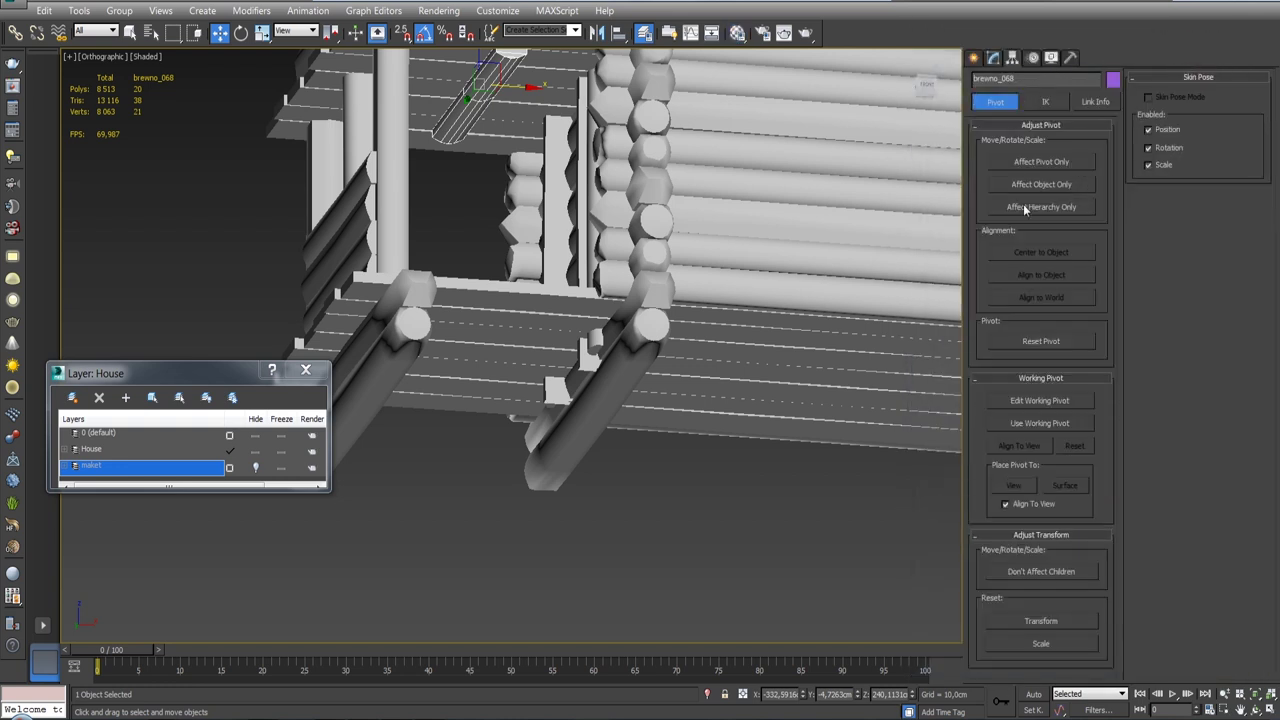
{"action": "left_click", "coordinate": [1042, 165]}
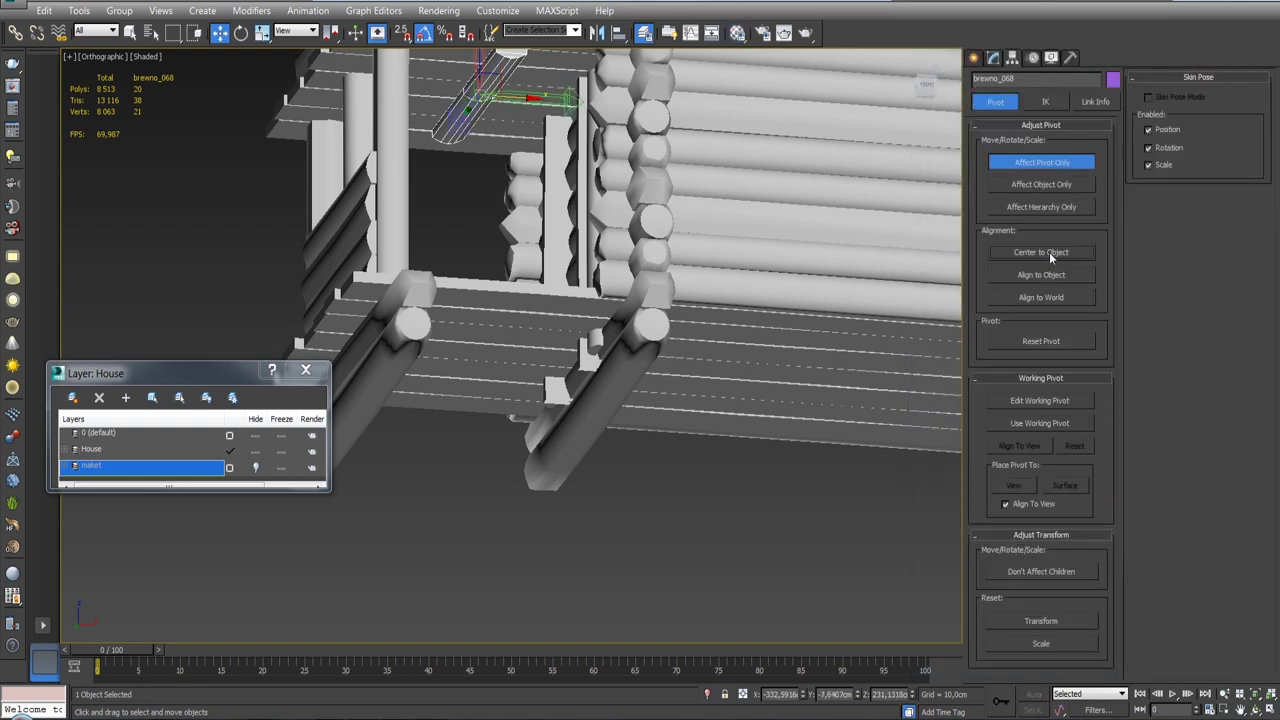
{"action": "left_click", "coordinate": [993, 57]}
{"action": "middle_click_drag", "start_coordinate": [640, 330], "coordinate": [575, 265], "text": "alt"}
{"action": "left_click_drag", "start_coordinate": [510, 213], "coordinate": [604, 222]}
{"action": "mouse_move", "coordinate": [593, 226]}
{"action": "middle_mouse_down", "text": "alt"}
{"action": "mouse_move", "coordinate": [630, 253]}
{"action": "mouse_move", "coordinate": [549, 243]}
{"action": "middle_mouse_up", "text": "alt"}
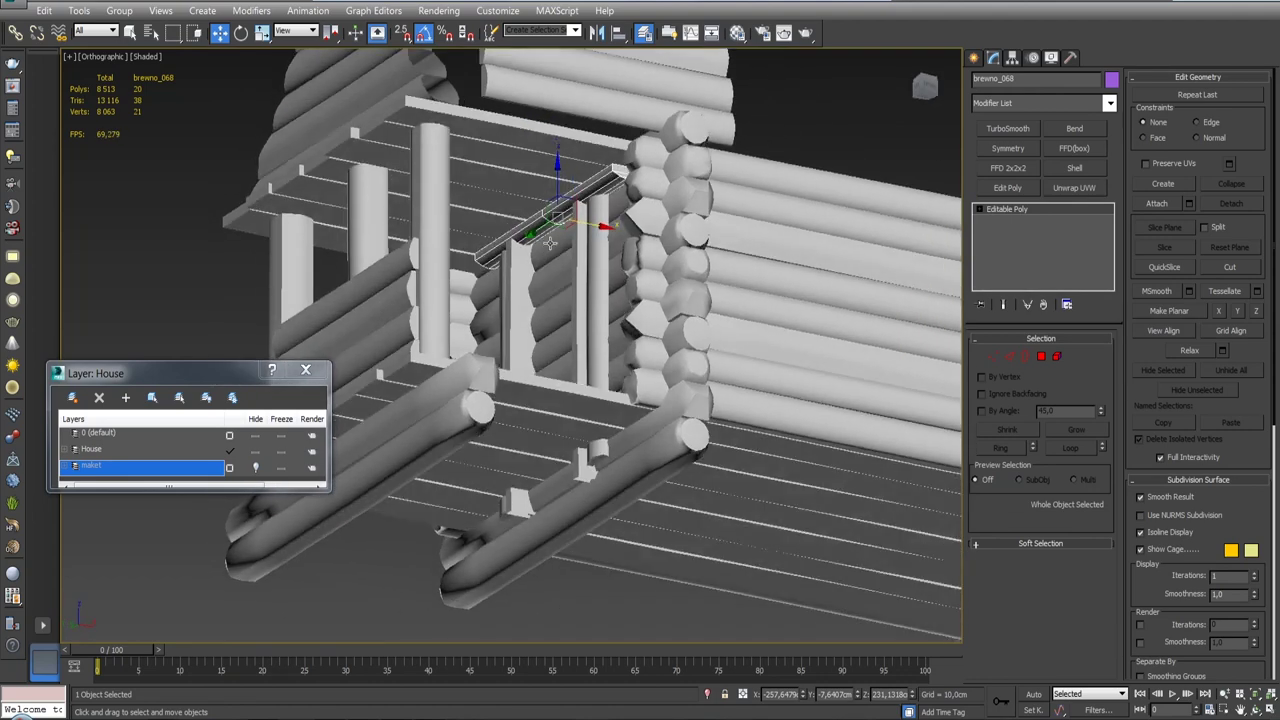
Step: Copy the lintel log downward as a new log, brewno_069
{"action": "scroll", "coordinate": [549, 243], "scroll_direction": "up", "scroll_amount": 3}
{"action": "scroll", "coordinate": [568, 186], "scroll_direction": "up", "scroll_amount": 2}
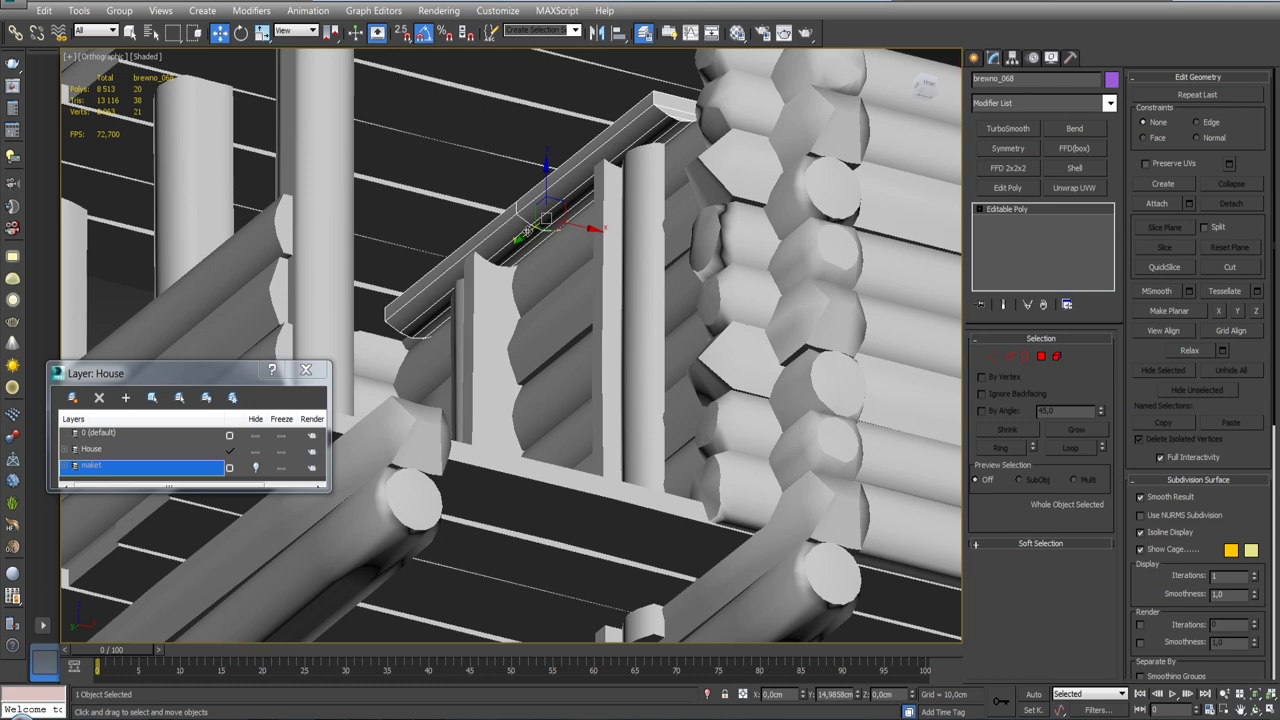
{"action": "scroll", "coordinate": [524, 233], "scroll_direction": "down", "scroll_amount": 2}
{"action": "scroll", "coordinate": [524, 260], "scroll_direction": "down", "scroll_amount": 2}
{"action": "scroll", "coordinate": [523, 300], "scroll_direction": "down", "scroll_amount": 3}
{"action": "scroll", "coordinate": [523, 323], "scroll_direction": "down", "scroll_amount": 2}
{"action": "middle_click_drag", "start_coordinate": [523, 323], "coordinate": [528, 296], "text": "alt"}
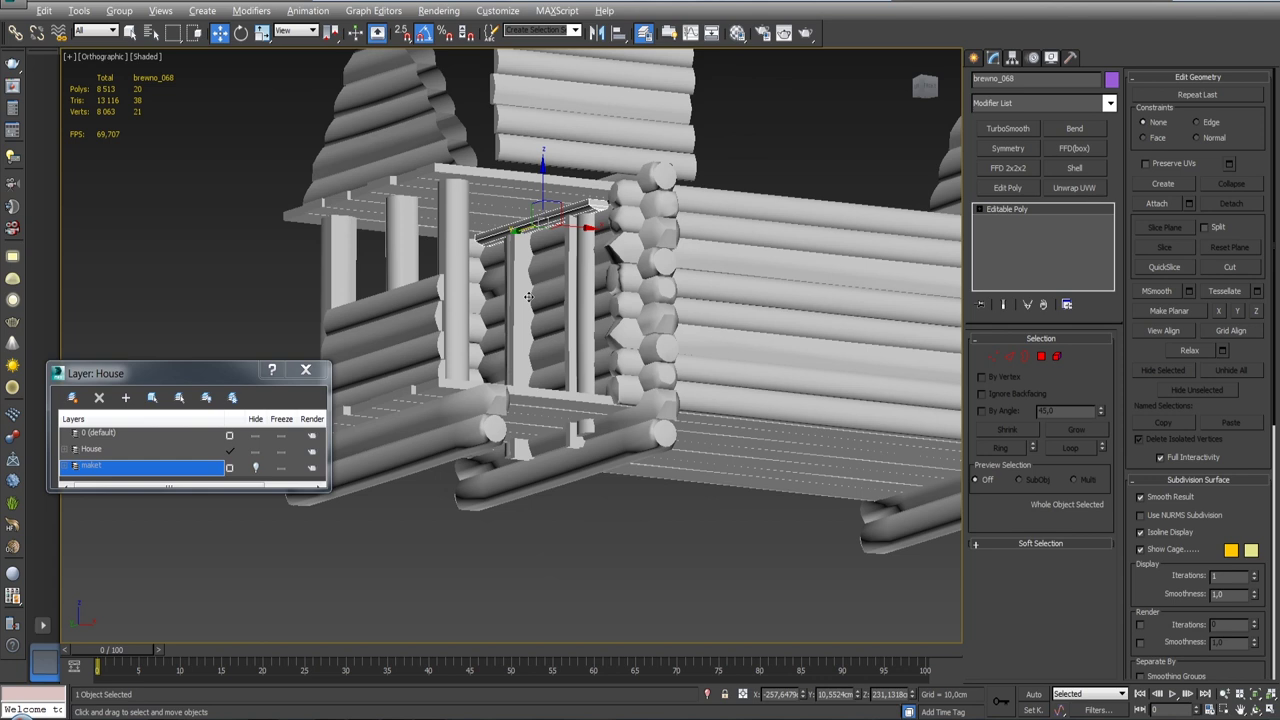
{"action": "left_click_drag", "start_coordinate": [549, 186], "coordinate": [536, 333], "text": "shift"}
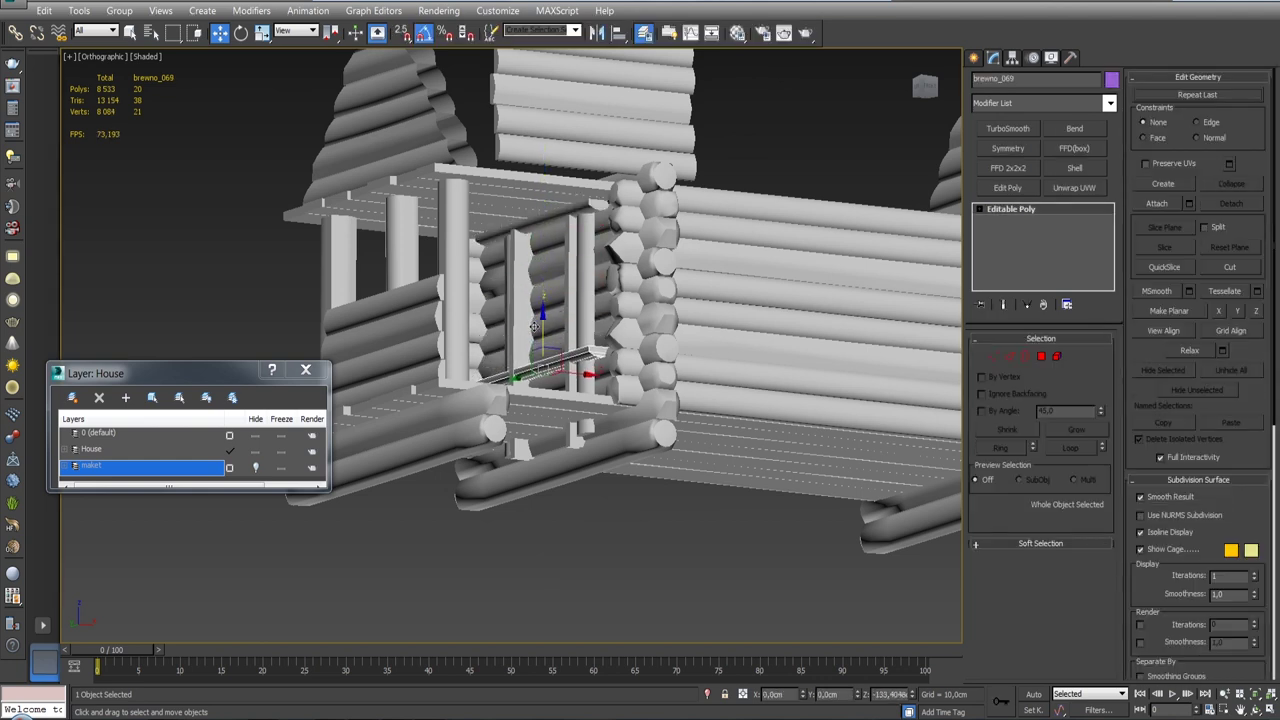
{"action": "left_click", "coordinate": [632, 428]}
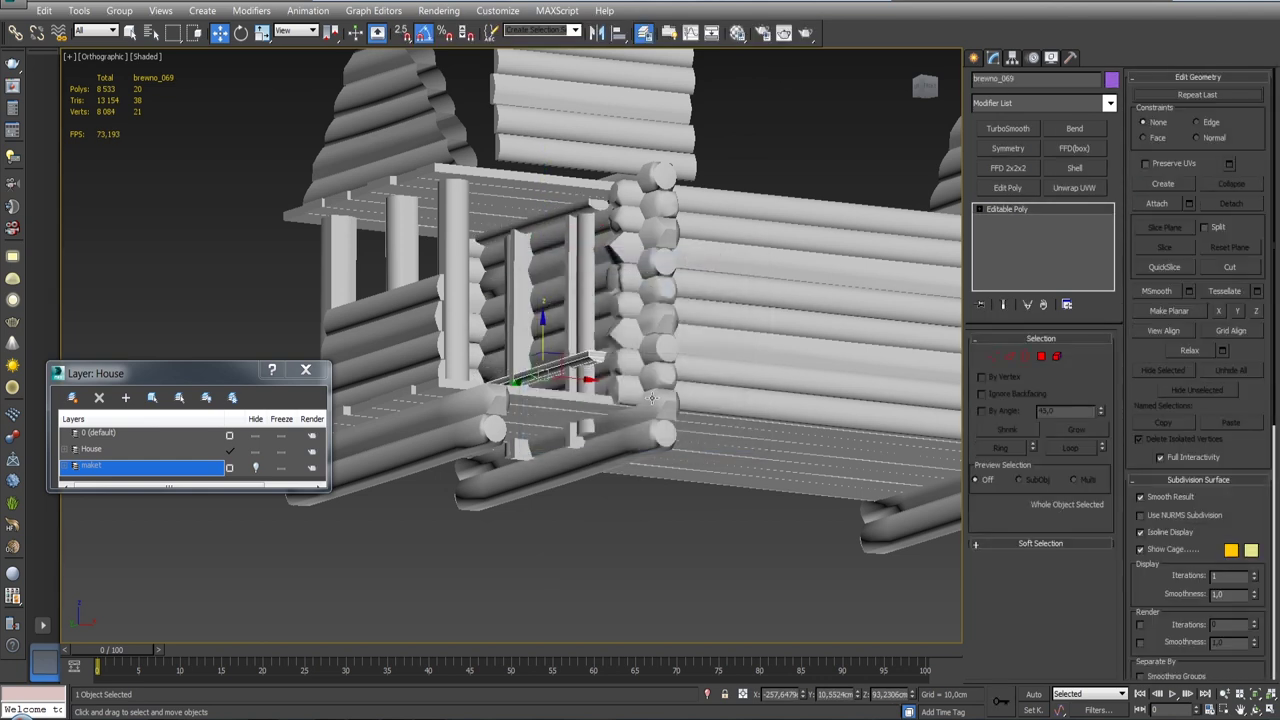
Step: Tilt the copied log brewno_069 slightly, then delete the selection
{"action": "middle_click_drag", "start_coordinate": [577, 376], "coordinate": [646, 412], "text": "alt"}
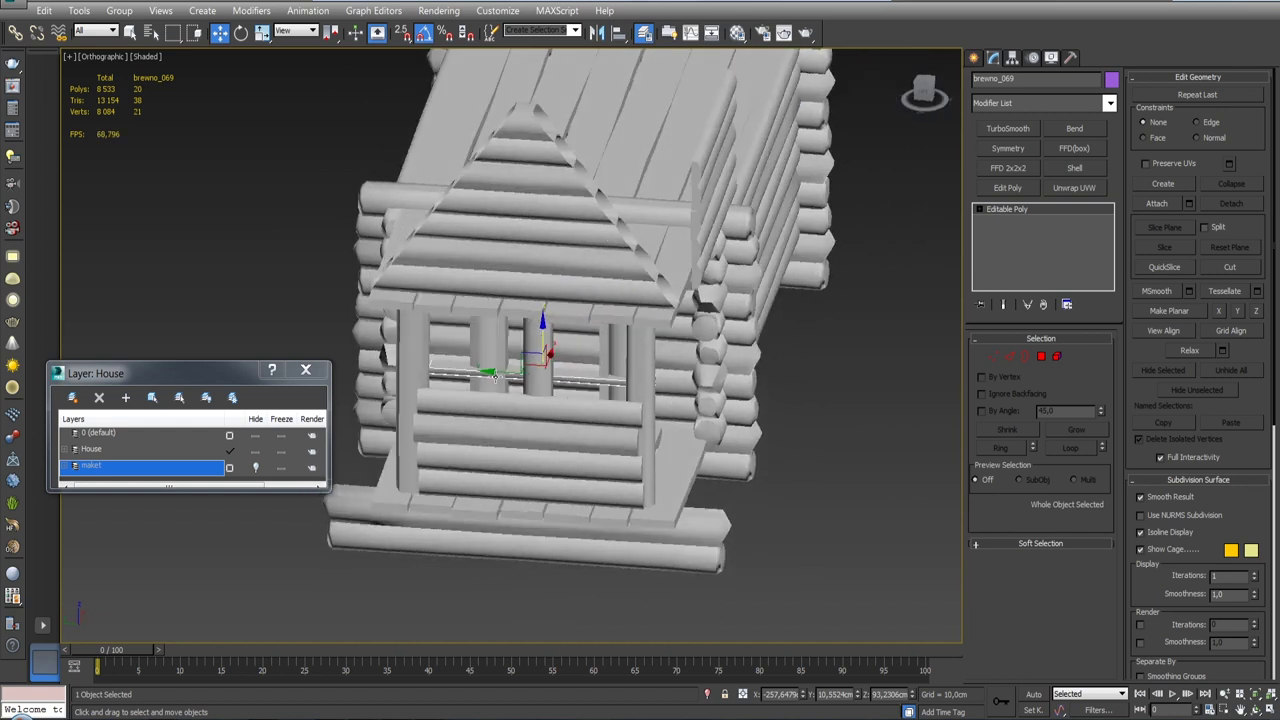
{"action": "middle_click_drag", "start_coordinate": [567, 382], "coordinate": [581, 287], "text": "alt"}
{"action": "scroll", "coordinate": [581, 287], "scroll_direction": "up", "scroll_amount": 4}
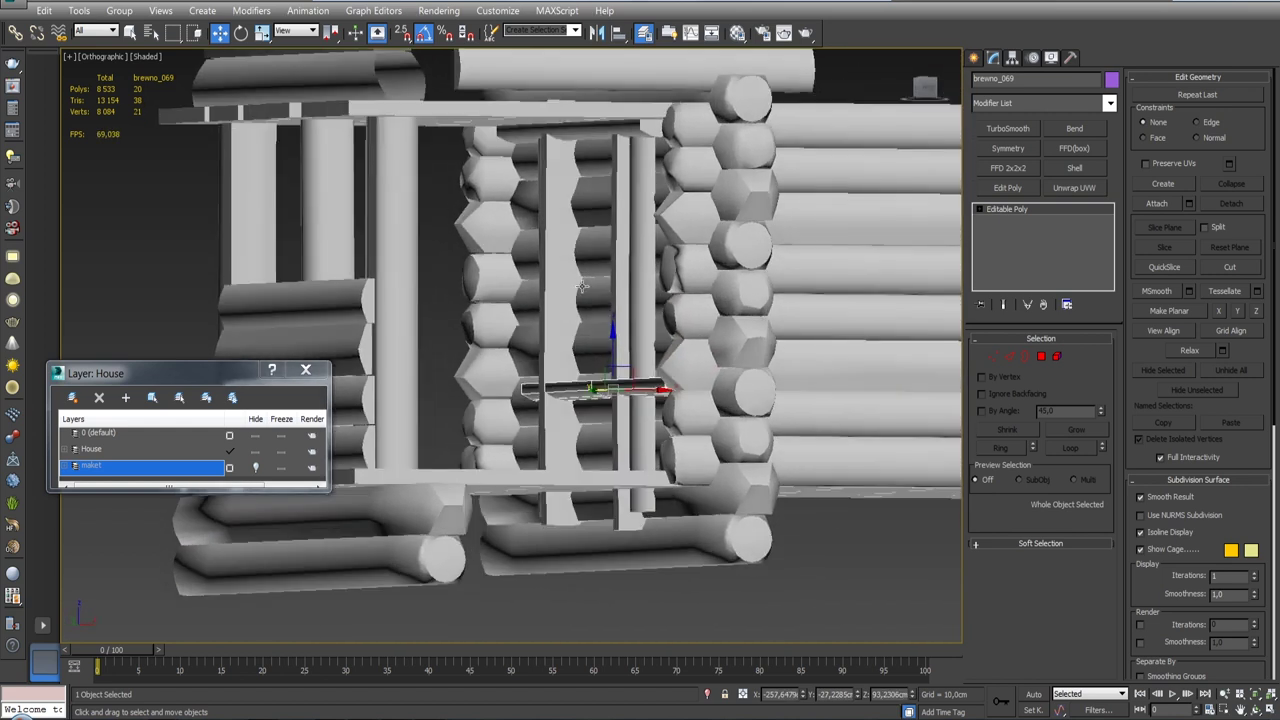
{"action": "left_click_drag", "start_coordinate": [600, 337], "coordinate": [585, 642]}
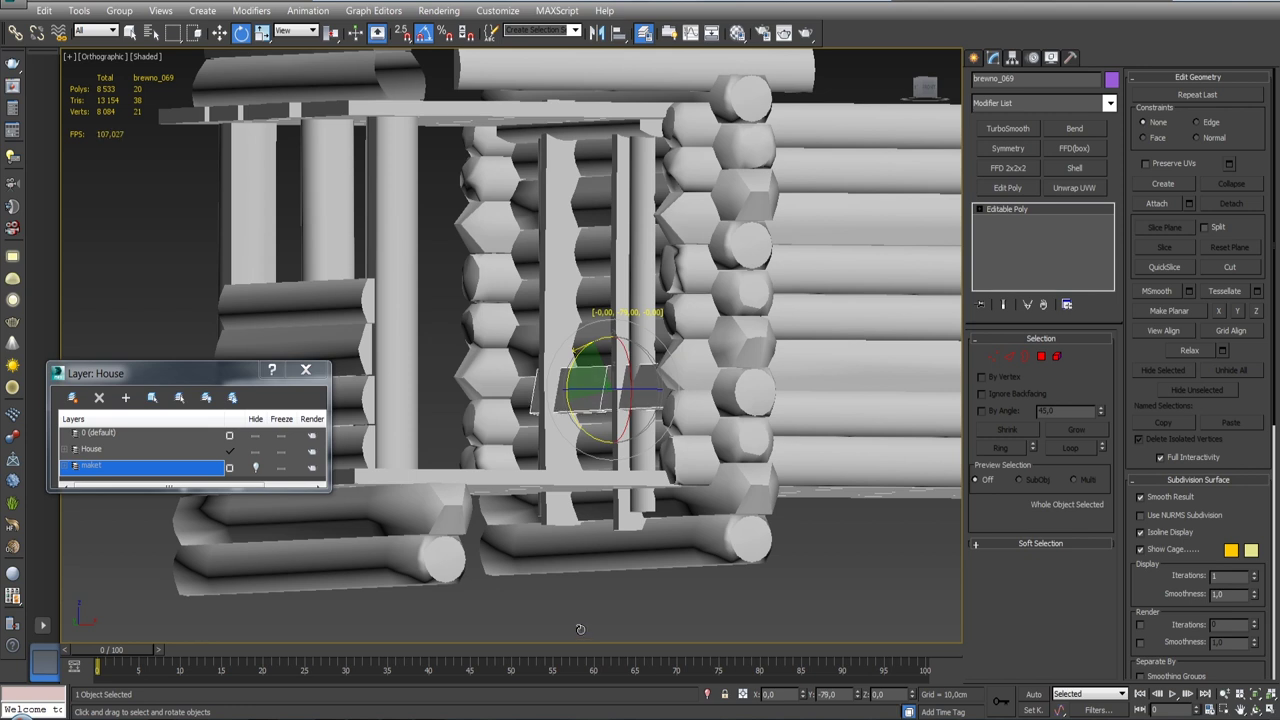
{"action": "middle_click_drag", "start_coordinate": [607, 466], "coordinate": [618, 433], "text": "alt"}
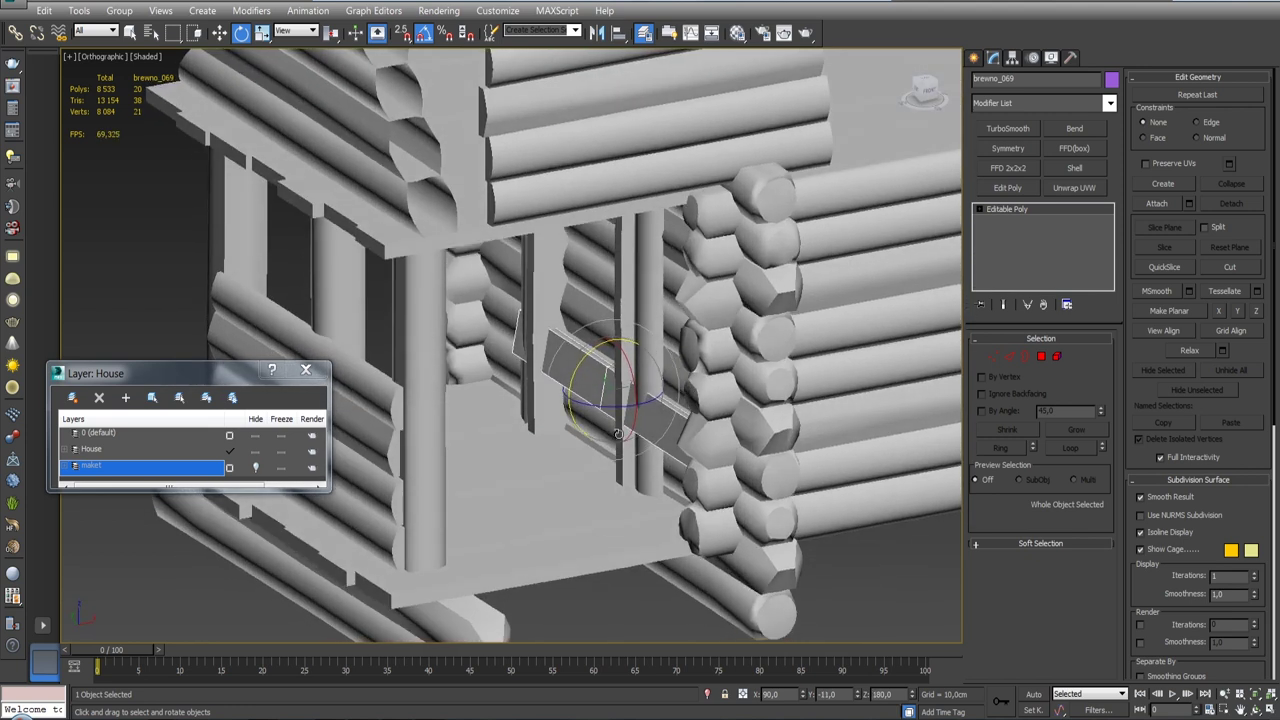
{"action": "key", "text": "Delete"}
{"action": "mouse_move", "coordinate": [622, 308]}
{"action": "middle_mouse_down", "text": "alt"}
{"action": "mouse_move", "coordinate": [617, 251]}
{"action": "mouse_move", "coordinate": [563, 259]}
{"action": "middle_mouse_up", "text": "alt"}
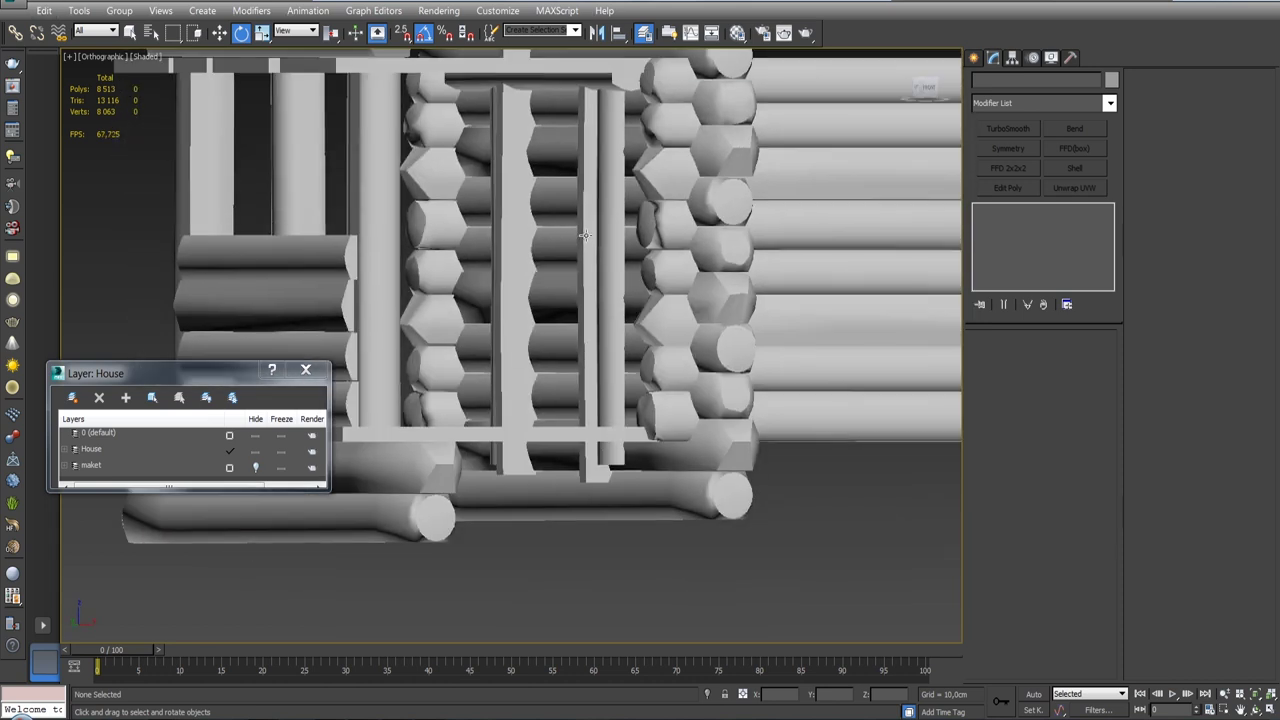
Step: Select the log brewno_068 above the doorway and slide it sideways with Select and Move
{"action": "left_click", "coordinate": [584, 234]}
{"action": "mouse_move", "coordinate": [584, 234]}
{"action": "middle_mouse_down", "text": "alt"}
{"action": "mouse_move", "coordinate": [632, 185]}
{"action": "mouse_move", "coordinate": [600, 250]}
{"action": "mouse_move", "coordinate": [544, 238]}
{"action": "middle_mouse_up", "text": "alt"}
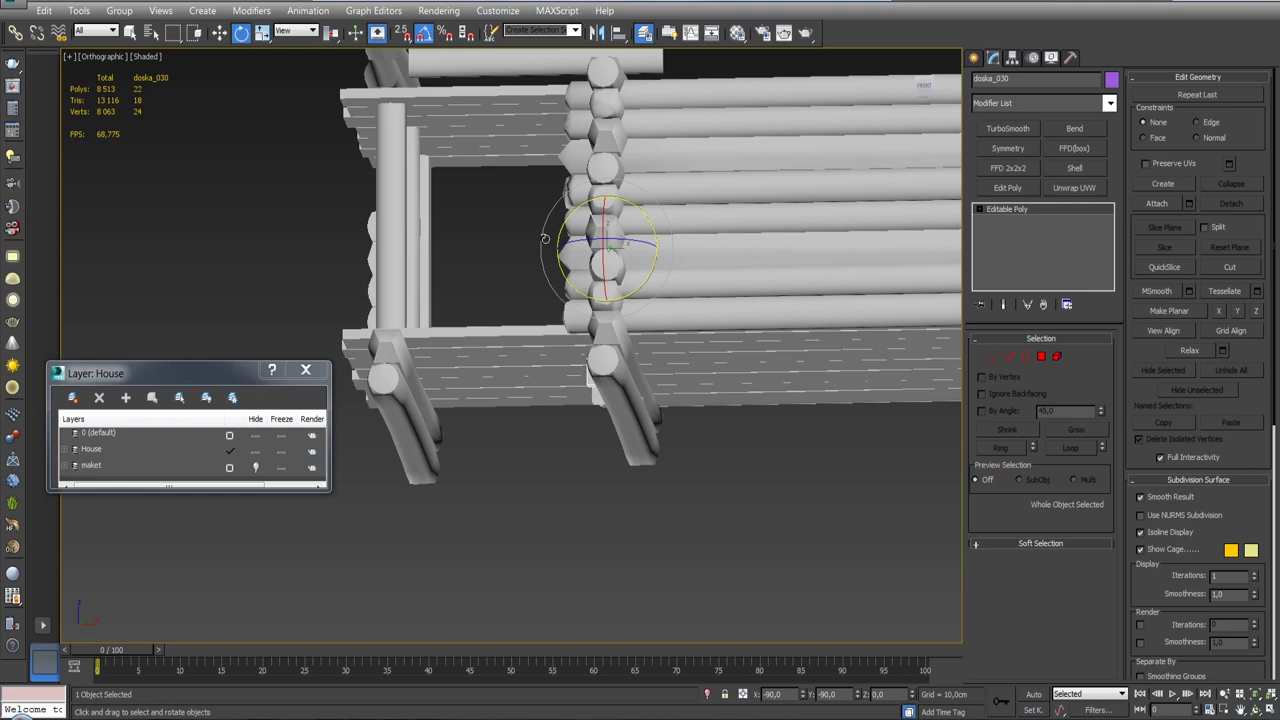
{"action": "mouse_move", "coordinate": [498, 200]}
{"action": "middle_mouse_down", "text": "alt"}
{"action": "mouse_move", "coordinate": [545, 218]}
{"action": "mouse_move", "coordinate": [555, 177]}
{"action": "mouse_move", "coordinate": [533, 195]}
{"action": "mouse_move", "coordinate": [595, 198]}
{"action": "middle_mouse_up", "text": "alt"}
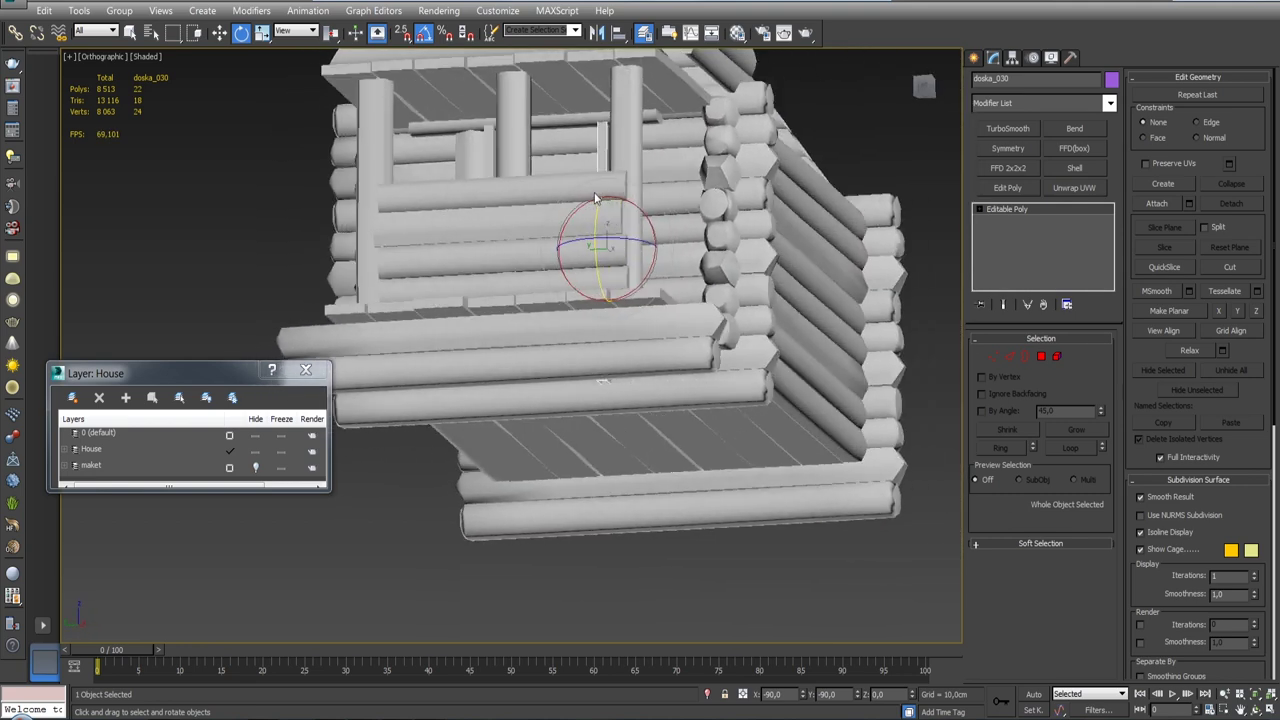
{"action": "left_click", "coordinate": [548, 122]}
{"action": "key", "text": "w"}
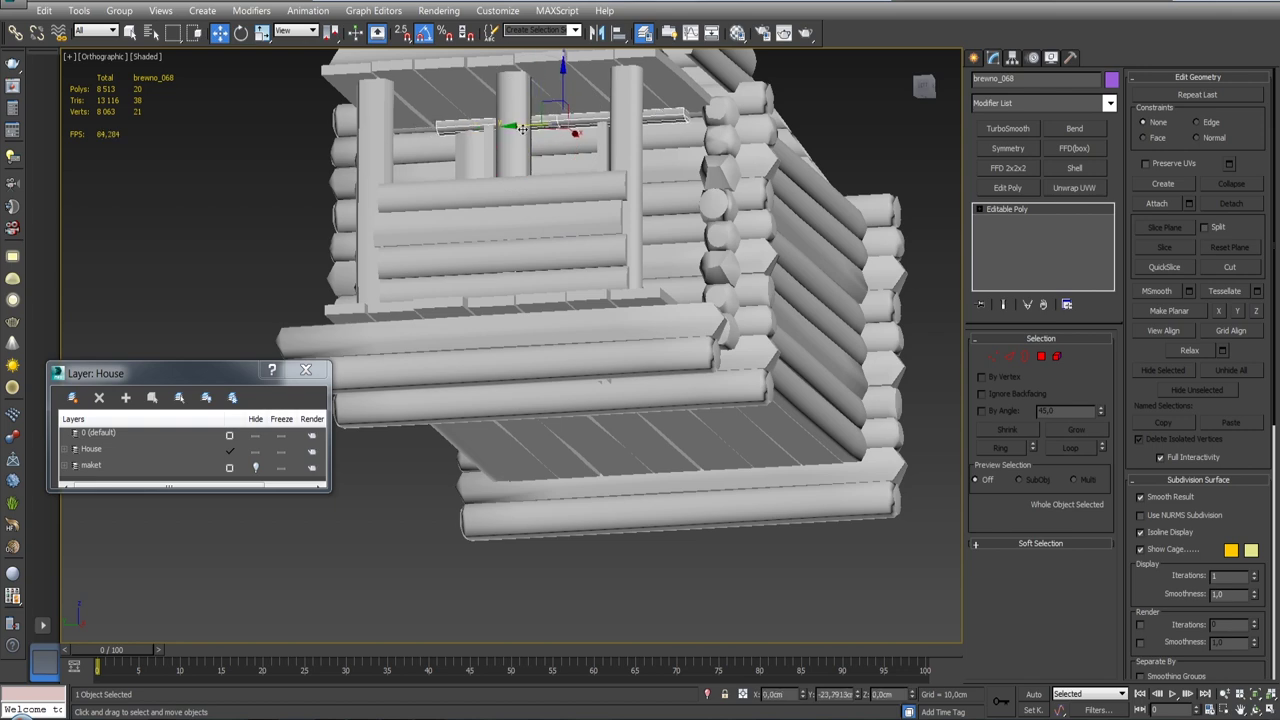
{"action": "scroll", "coordinate": [522, 128], "scroll_direction": "up", "scroll_amount": 5}
{"action": "middle_click_drag", "start_coordinate": [522, 128], "coordinate": [540, 150], "text": "alt"}
{"action": "left_click_drag", "start_coordinate": [500, 152], "coordinate": [575, 156]}
Step: Position brewno_068 on the door post and isolate it with the door posts
{"action": "mouse_move", "coordinate": [575, 156]}
{"action": "middle_mouse_down", "text": "alt"}
{"action": "mouse_move", "coordinate": [752, 177]}
{"action": "mouse_move", "coordinate": [442, 634]}
{"action": "middle_mouse_up", "text": "alt"}
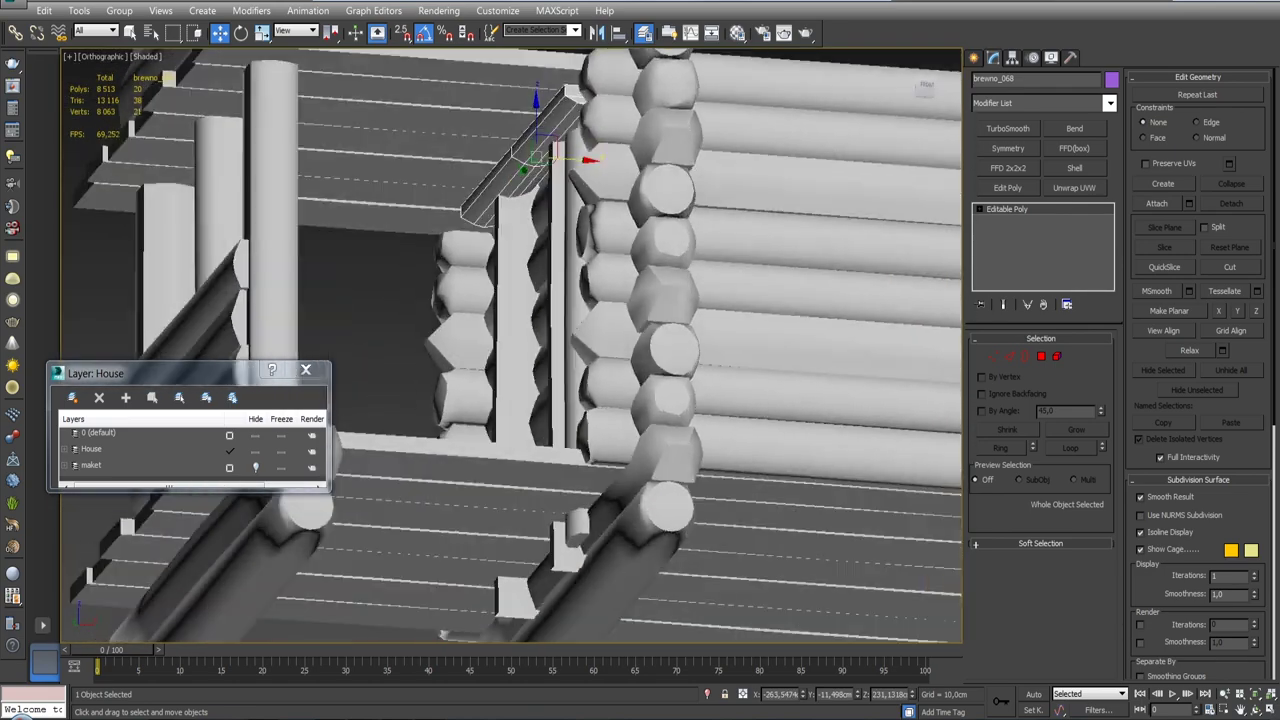
{"action": "scroll", "coordinate": [555, 156], "scroll_direction": "up", "scroll_amount": 2}
{"action": "left_click_drag", "start_coordinate": [560, 158], "coordinate": [548, 158]}
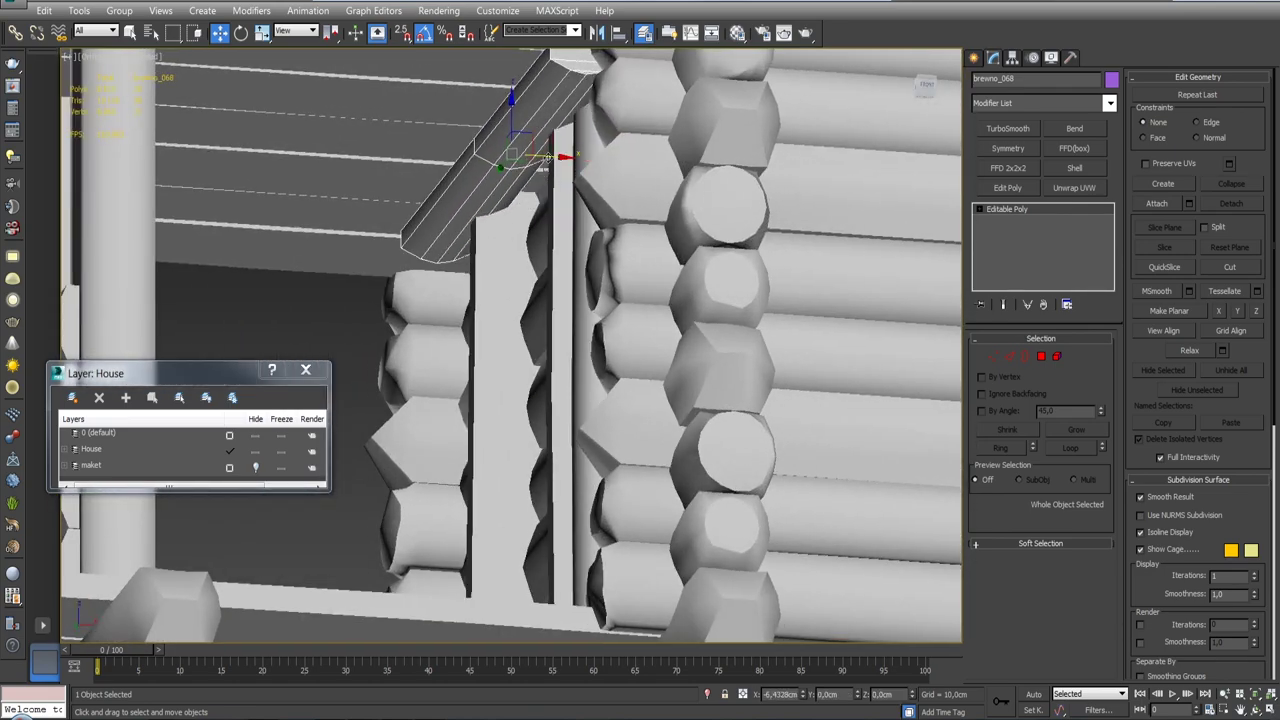
{"action": "middle_click_drag", "start_coordinate": [548, 158], "coordinate": [500, 157], "text": "alt"}
{"action": "left_click_drag", "start_coordinate": [499, 156], "coordinate": [593, 164]}
{"action": "left_click", "coordinate": [468, 245], "text": "ctrl"}
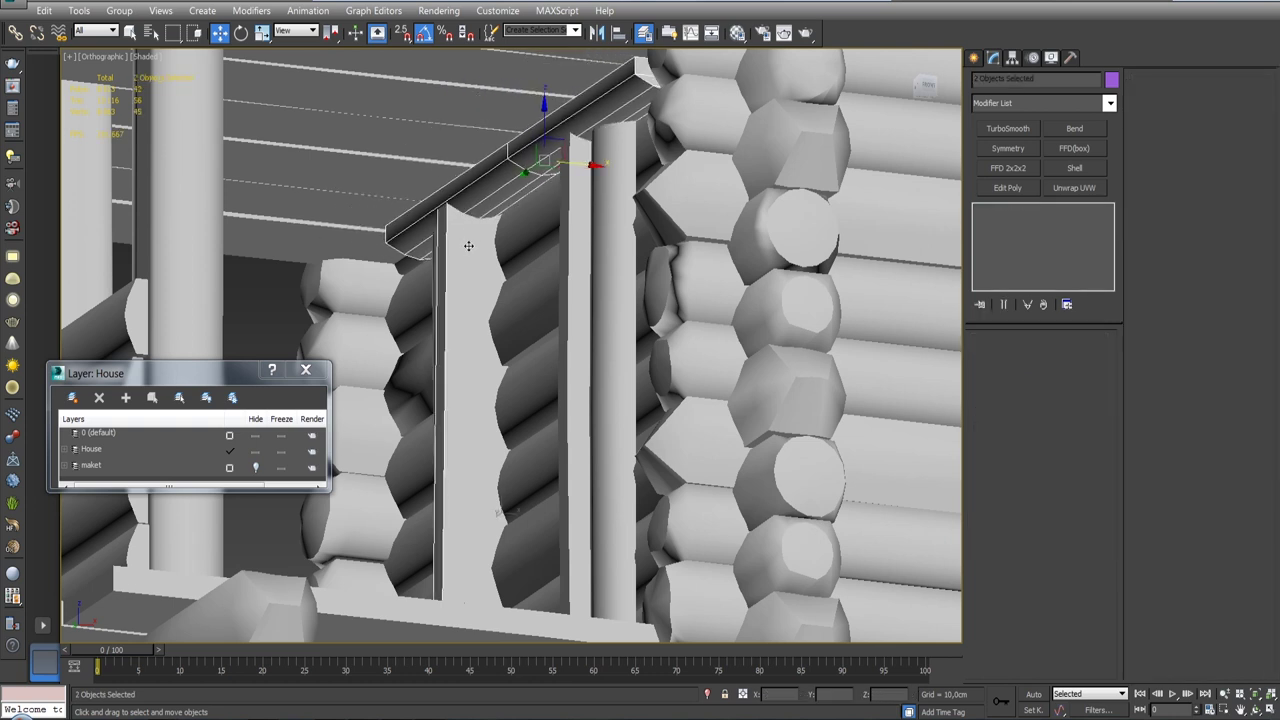
{"action": "key", "text": "alt+q"}
Step: Select the top beam brewno_068 in the Left view of the isolated frame
{"action": "key", "text": "l"}
{"action": "left_click", "coordinate": [742, 506]}
{"action": "middle_click_drag", "start_coordinate": [742, 506], "coordinate": [728, 566]}
{"action": "left_click", "coordinate": [560, 240]}
{"action": "scroll", "coordinate": [470, 330], "scroll_direction": "up", "scroll_amount": 3}
{"action": "scroll", "coordinate": [528, 407], "scroll_direction": "down", "scroll_amount": 3}
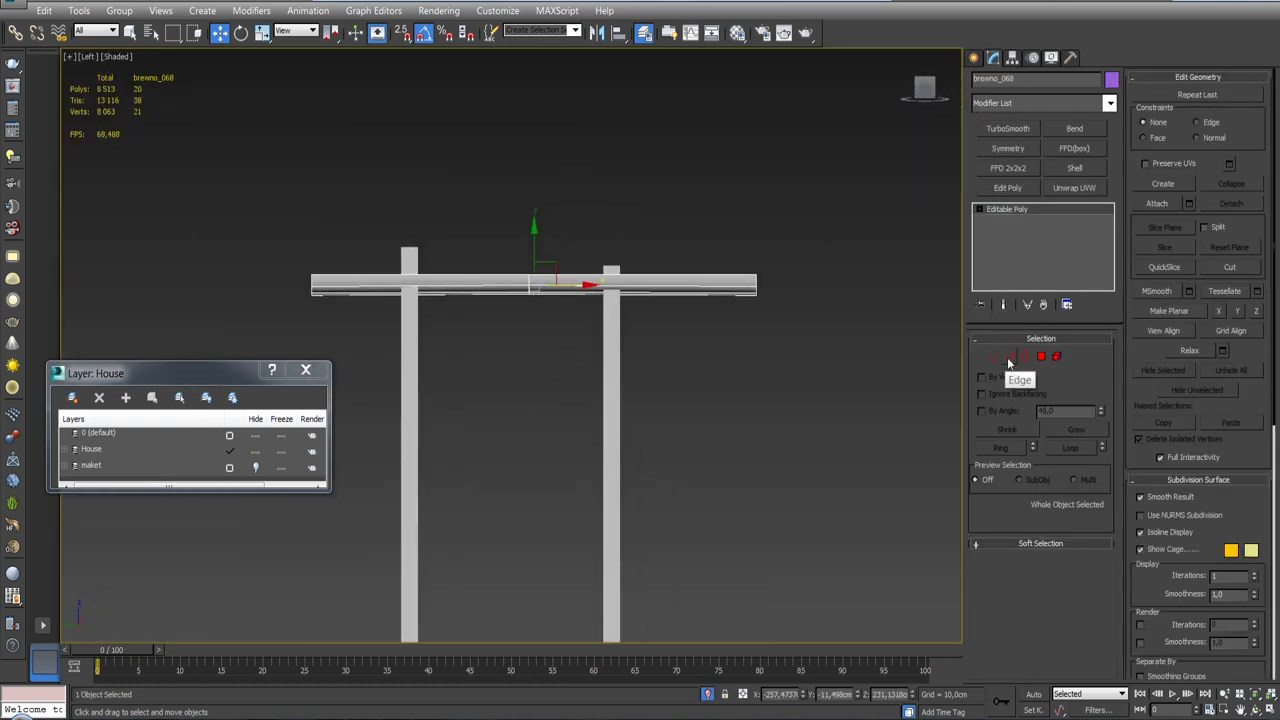
{"action": "left_click", "coordinate": [1040, 356]}
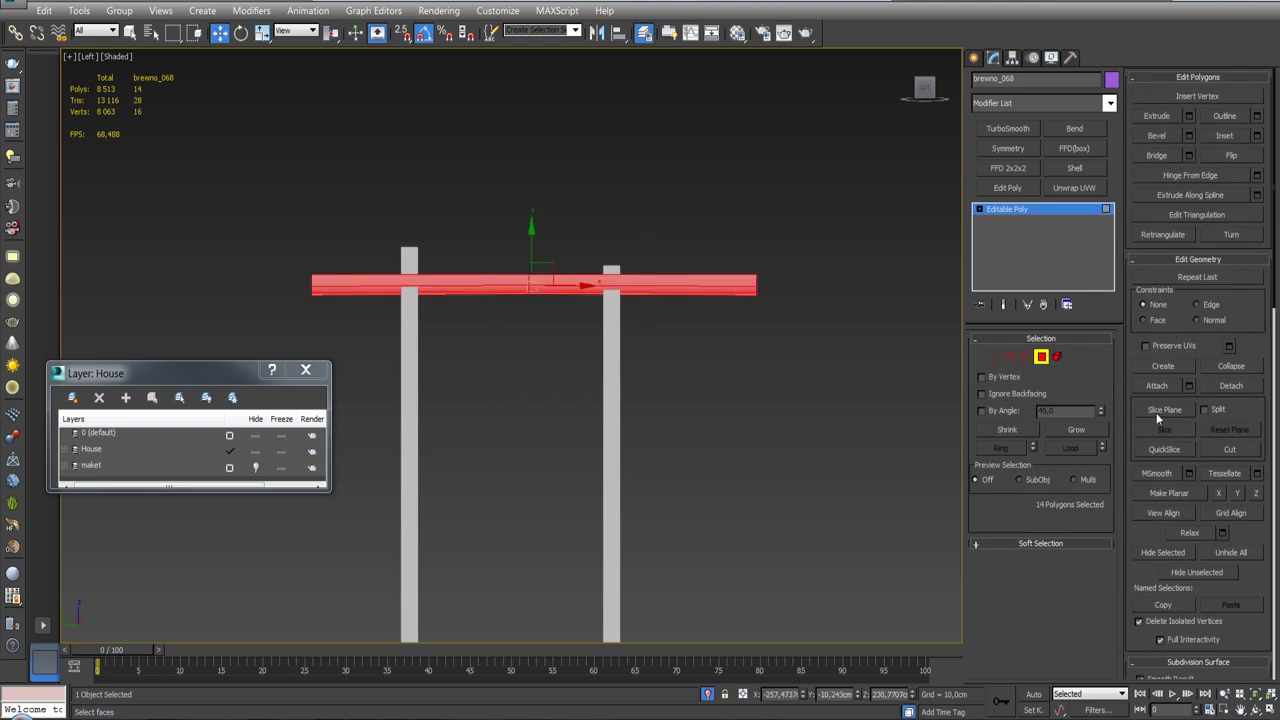
{"action": "left_click", "coordinate": [1040, 356]}
Step: Cut off the beam beyond the right post with a Remove Bottom Slice, then collapse it
{"action": "left_click", "coordinate": [1109, 104]}
{"action": "scroll", "coordinate": [1035, 400], "scroll_direction": "down", "scroll_amount": 5}
{"action": "scroll", "coordinate": [1035, 450], "scroll_direction": "down", "scroll_amount": 5}
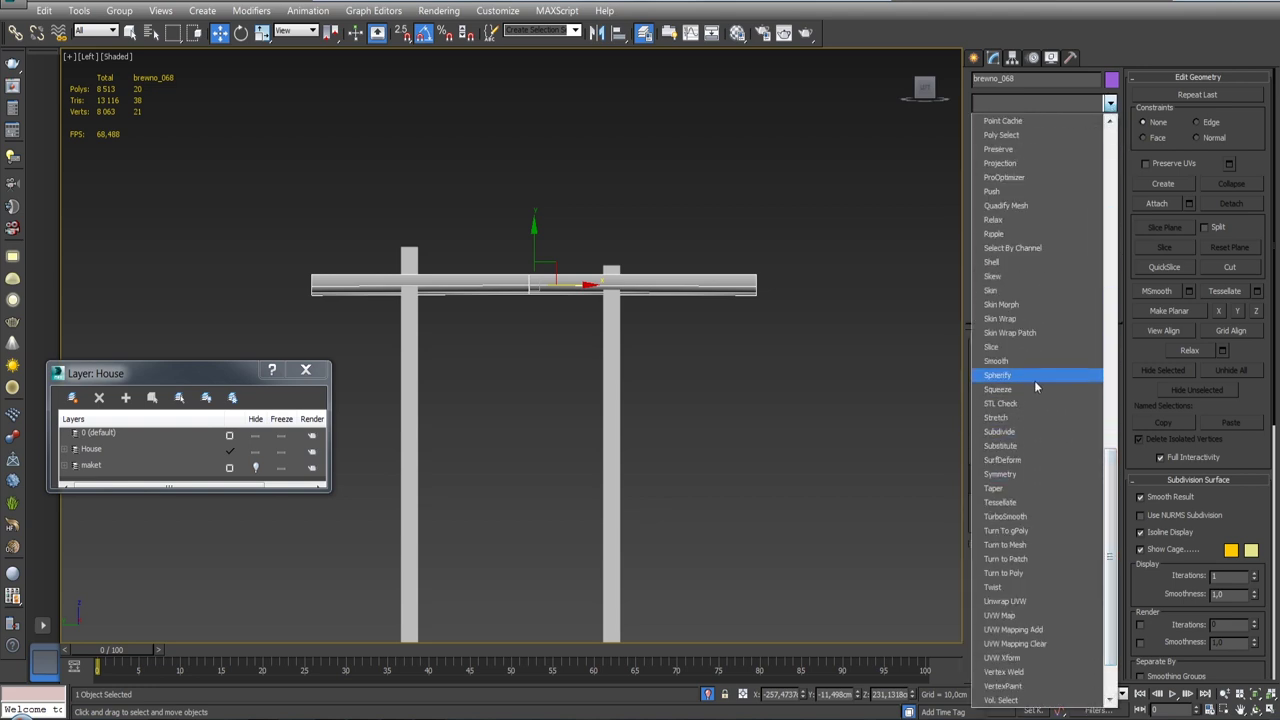
{"action": "left_click", "coordinate": [1015, 347]}
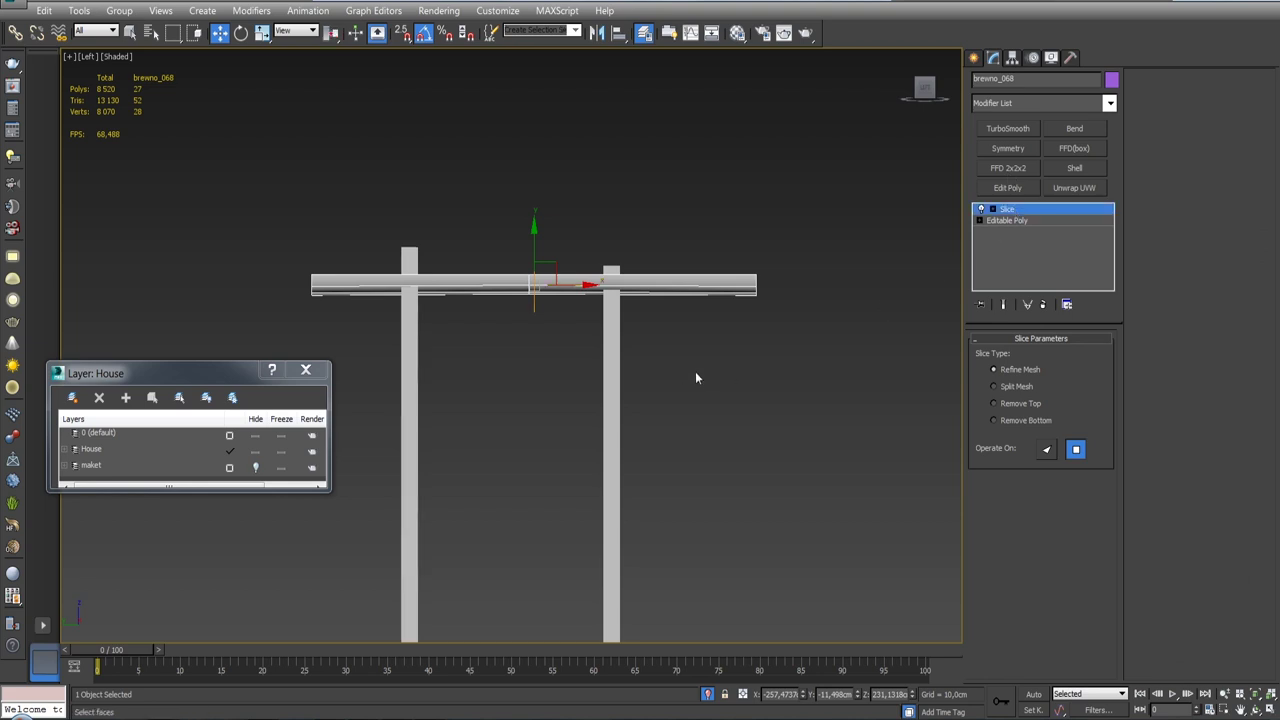
{"action": "key", "text": "e"}
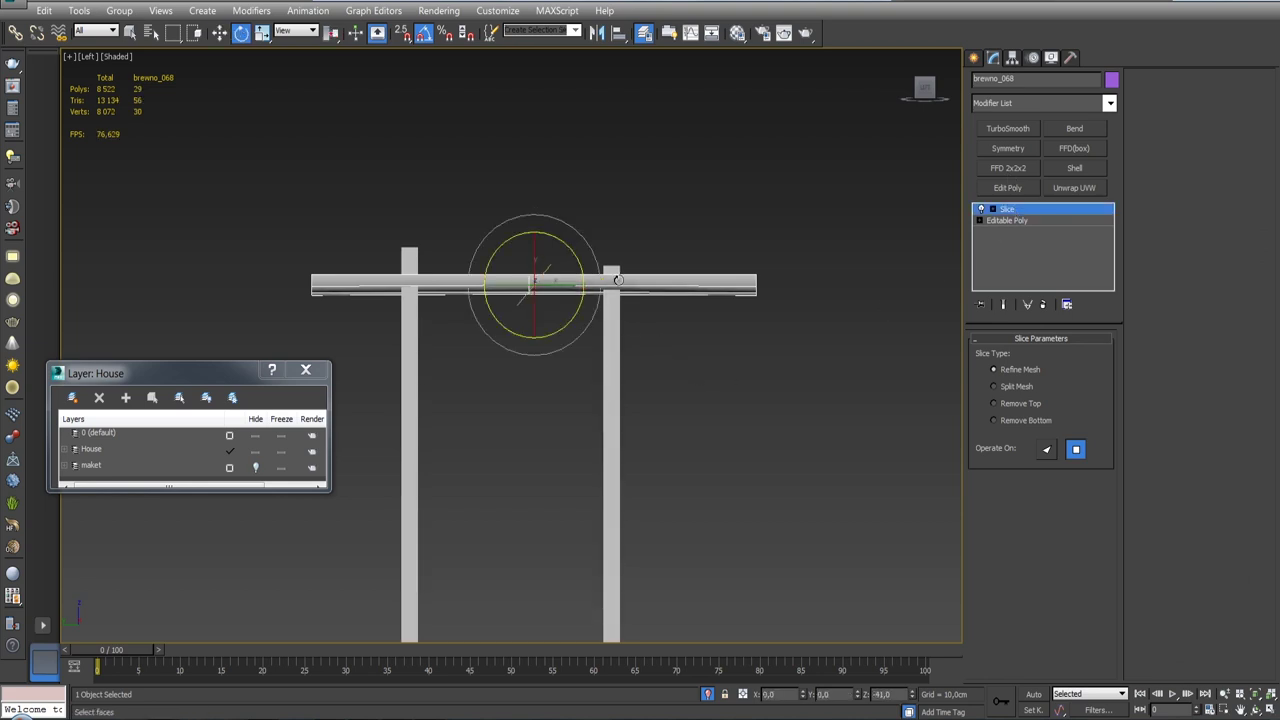
{"action": "middle_click_drag", "start_coordinate": [627, 292], "coordinate": [700, 330], "text": "alt"}
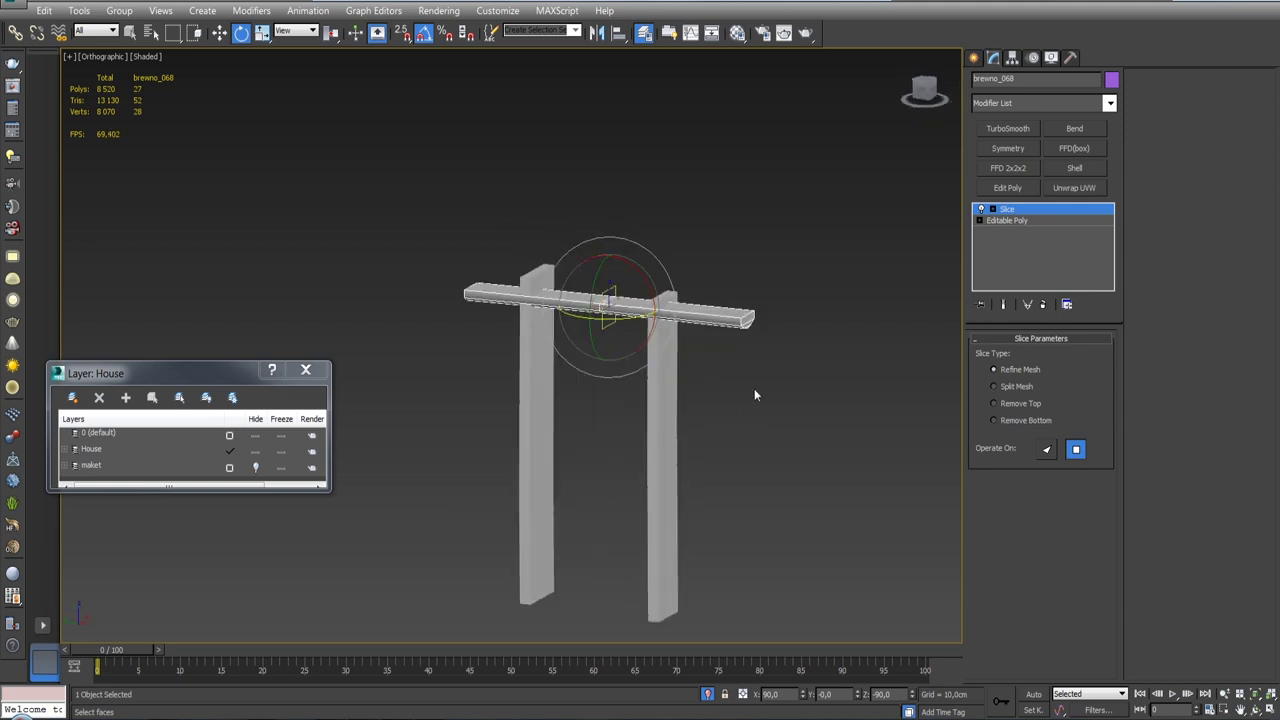
{"action": "key", "text": "l"}
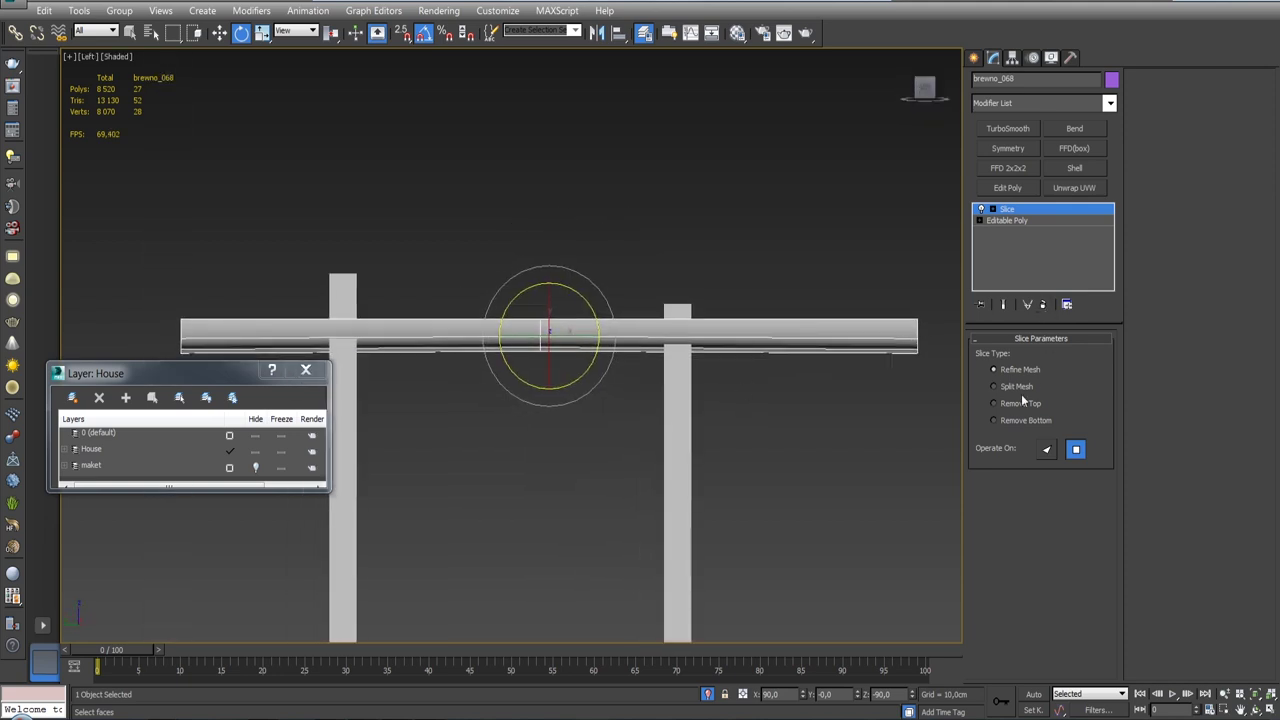
{"action": "left_click", "coordinate": [993, 420]}
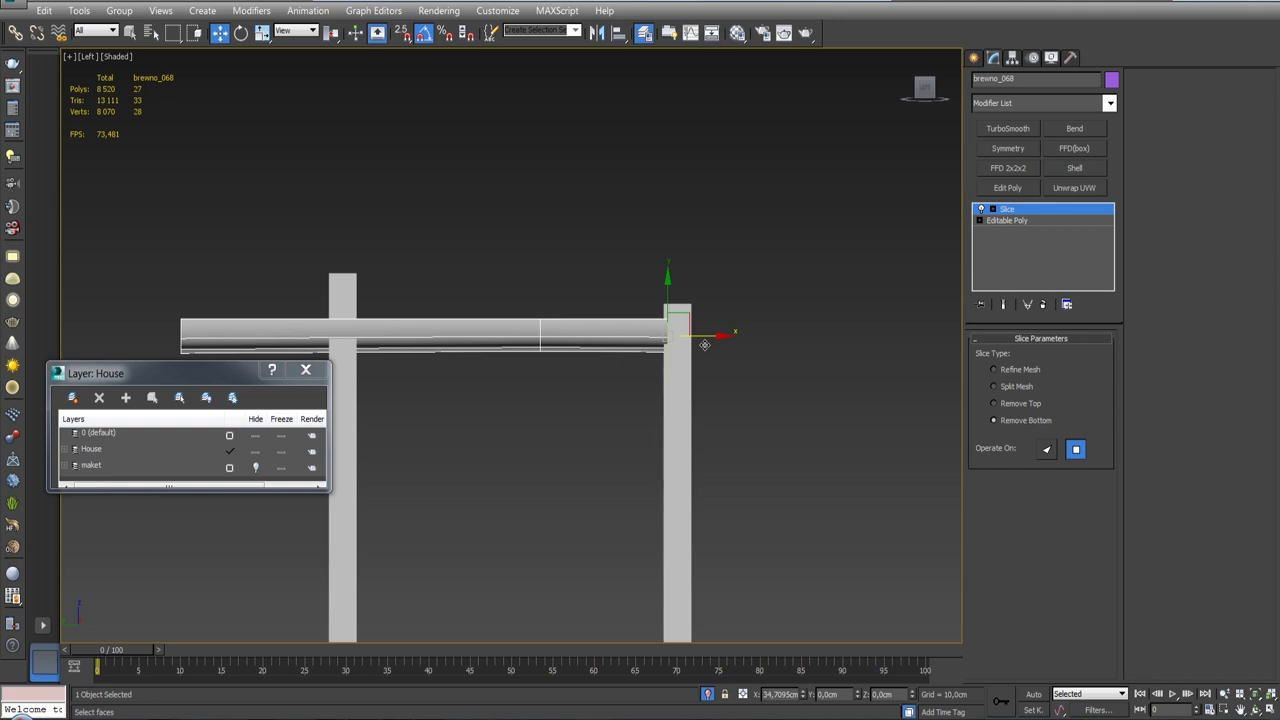
{"action": "right_click", "coordinate": [1036, 212]}
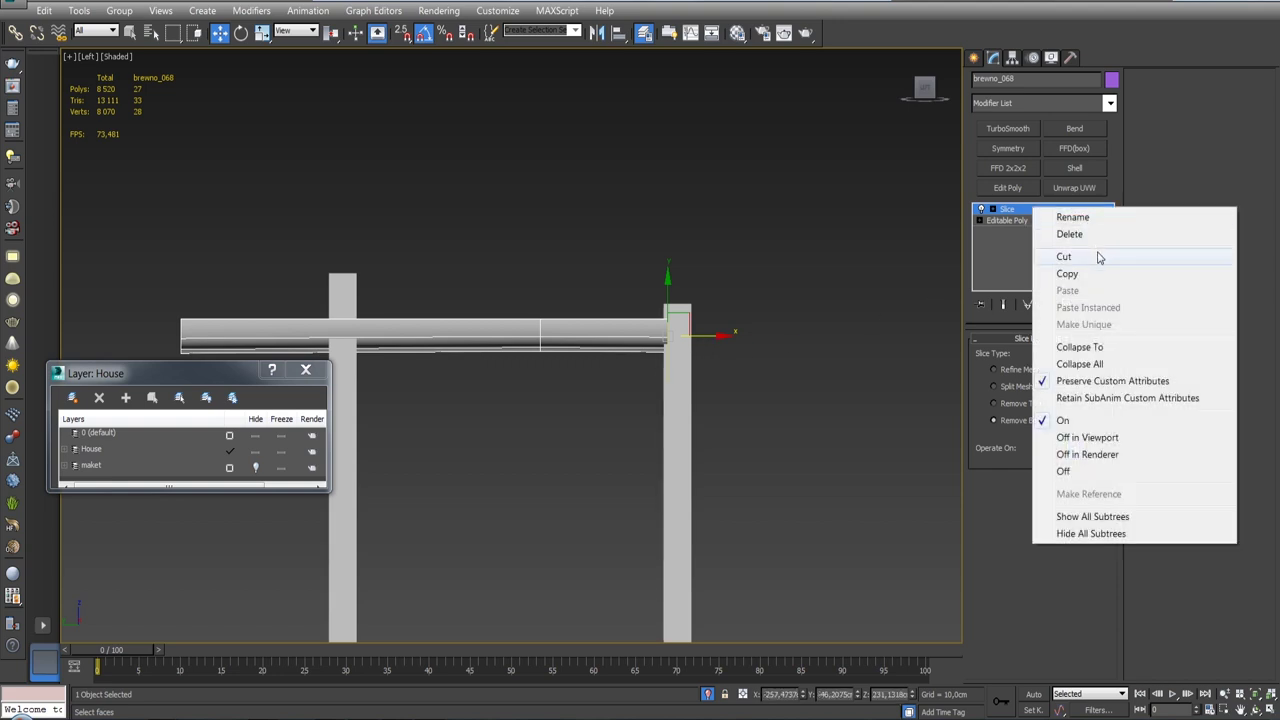
{"action": "left_click", "coordinate": [1088, 350]}
Step: Trim the beam's left end with a Remove Top Slice, collapse it, and exit isolation
{"action": "scroll", "coordinate": [714, 374], "scroll_direction": "down", "scroll_amount": 3}
{"action": "middle_click_drag", "start_coordinate": [711, 397], "coordinate": [874, 300]}
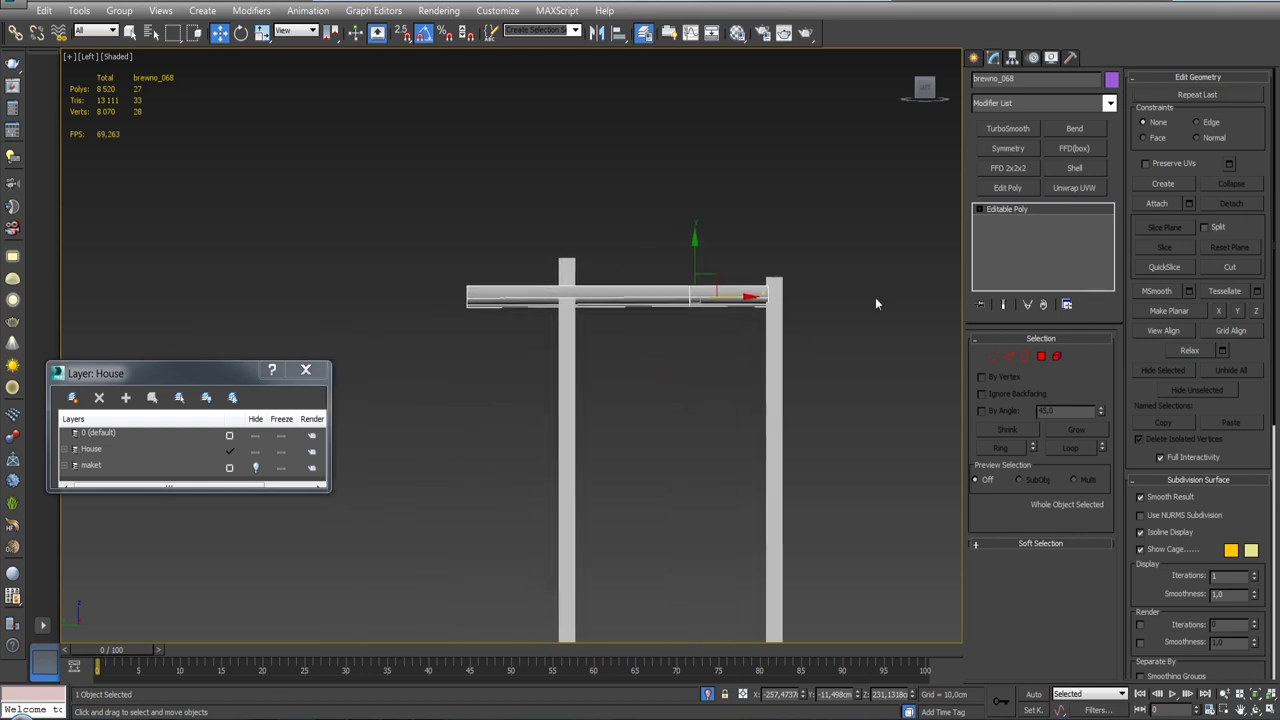
{"action": "left_click", "coordinate": [1040, 103]}
{"action": "scroll", "coordinate": [1036, 596], "scroll_direction": "down", "scroll_amount": 3}
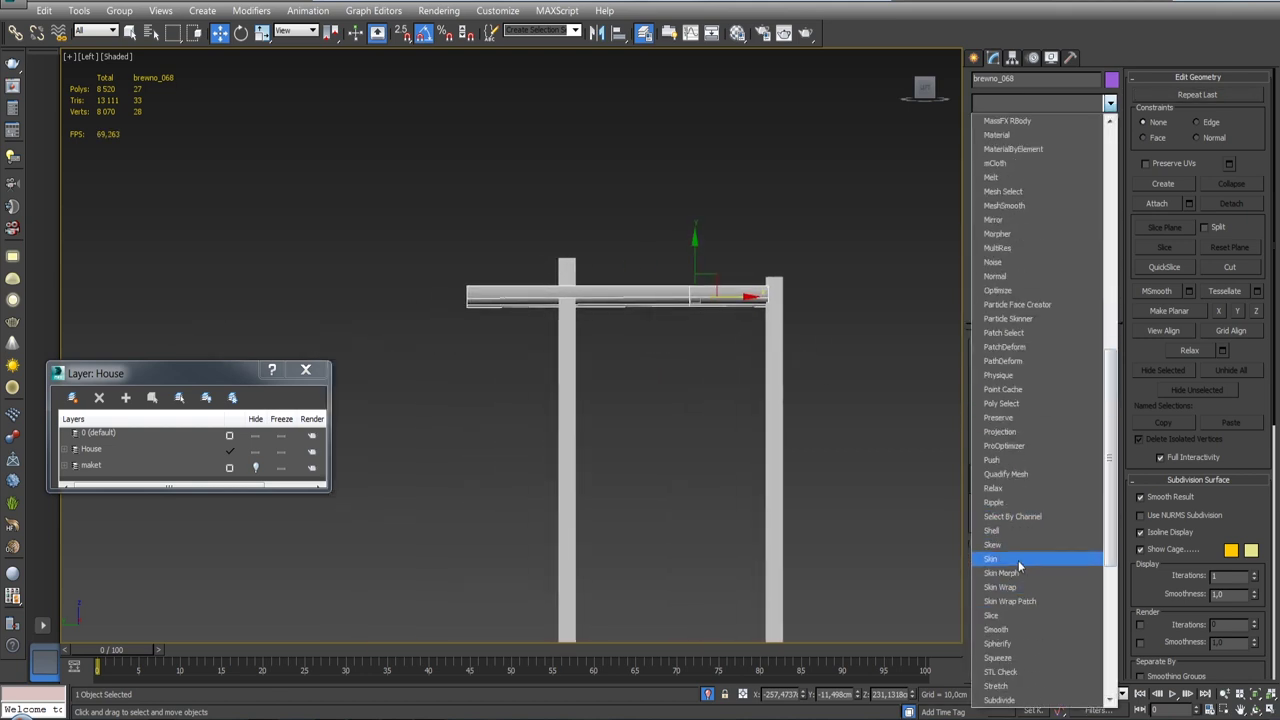
{"action": "left_click", "coordinate": [1012, 612]}
{"action": "left_click", "coordinate": [994, 403]}
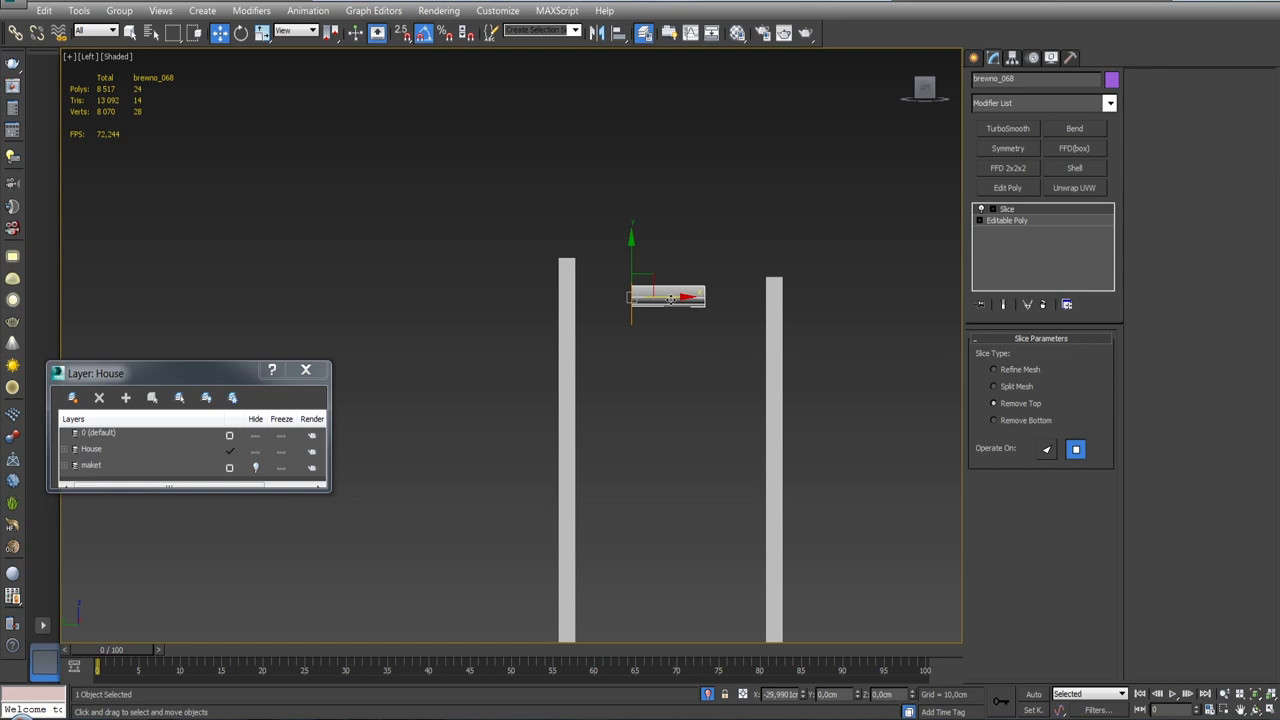
{"action": "right_click", "coordinate": [1028, 208]}
{"action": "left_click", "coordinate": [1075, 351]}
{"action": "mouse_move", "coordinate": [746, 310]}
{"action": "middle_mouse_down", "text": "alt"}
{"action": "mouse_move", "coordinate": [724, 388]}
{"action": "mouse_move", "coordinate": [667, 210]}
{"action": "mouse_move", "coordinate": [553, 287]}
{"action": "middle_mouse_up", "text": "alt"}
{"action": "key", "text": "alt+q"}
{"action": "scroll", "coordinate": [667, 210], "scroll_direction": "up", "scroll_amount": 2}
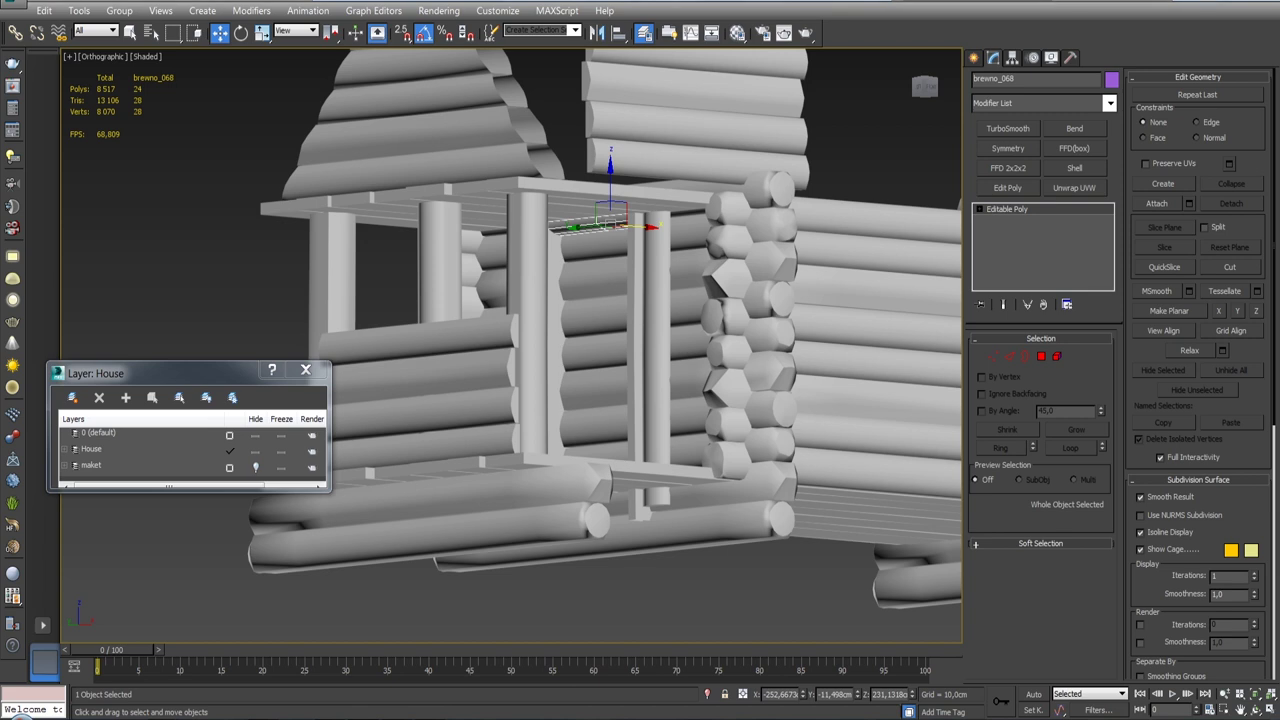
{"action": "mouse_move", "coordinate": [940, 570]}
{"action": "middle_mouse_down", "text": "alt"}
{"action": "mouse_move", "coordinate": [700, 350]}
{"action": "mouse_move", "coordinate": [835, 374]}
{"action": "mouse_move", "coordinate": [780, 385]}
{"action": "mouse_move", "coordinate": [700, 375]}
{"action": "mouse_move", "coordinate": [640, 400]}
{"action": "mouse_move", "coordinate": [963, 488]}
{"action": "mouse_move", "coordinate": [797, 475]}
{"action": "mouse_move", "coordinate": [680, 400]}
{"action": "middle_mouse_up", "text": "alt"}
{"action": "left_click", "coordinate": [255, 467]}
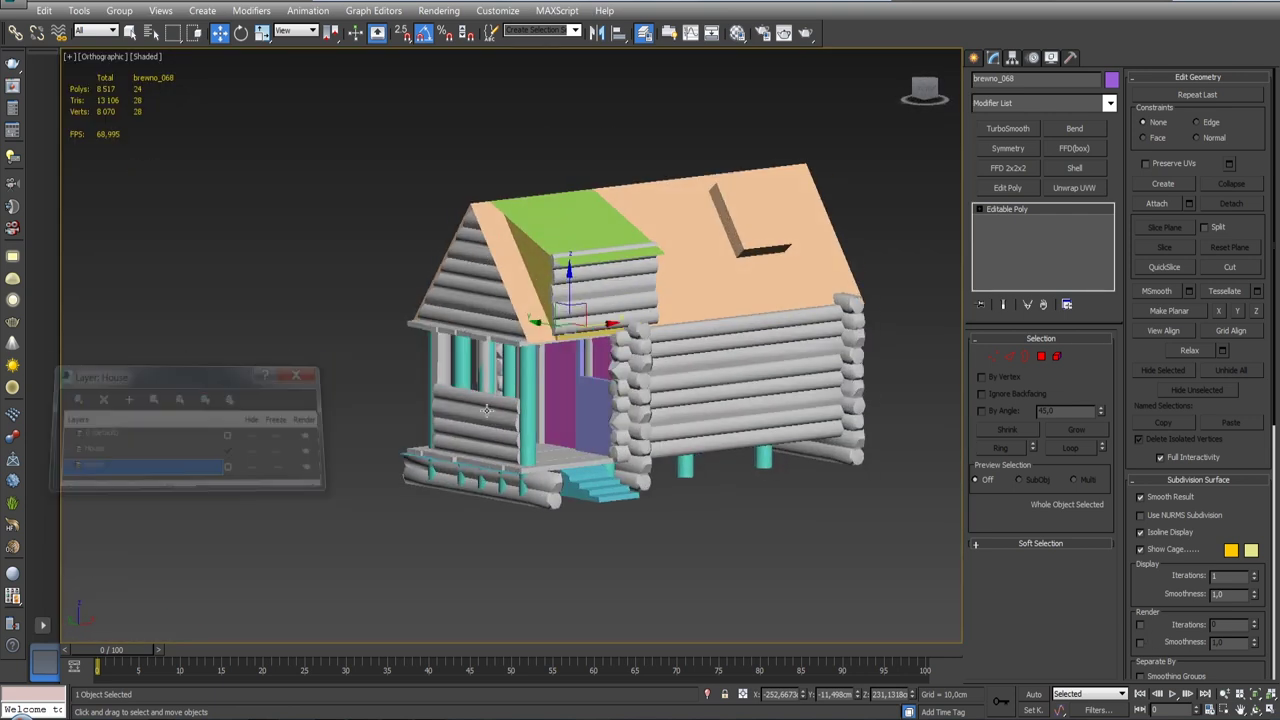
{"action": "left_click", "coordinate": [255, 467]}
{"action": "mouse_move", "coordinate": [620, 450]}
{"action": "middle_mouse_down", "text": "alt"}
{"action": "mouse_move", "coordinate": [709, 470]}
{"action": "mouse_move", "coordinate": [689, 461]}
{"action": "middle_mouse_up", "text": "alt"}
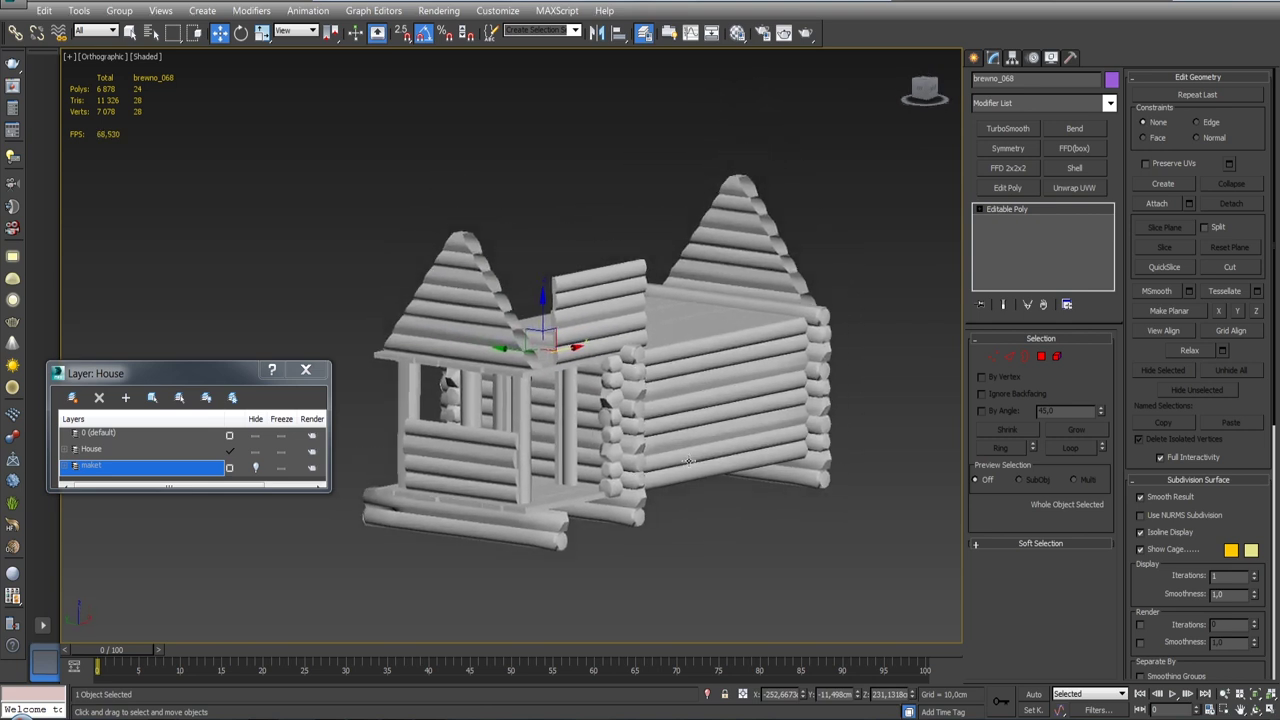